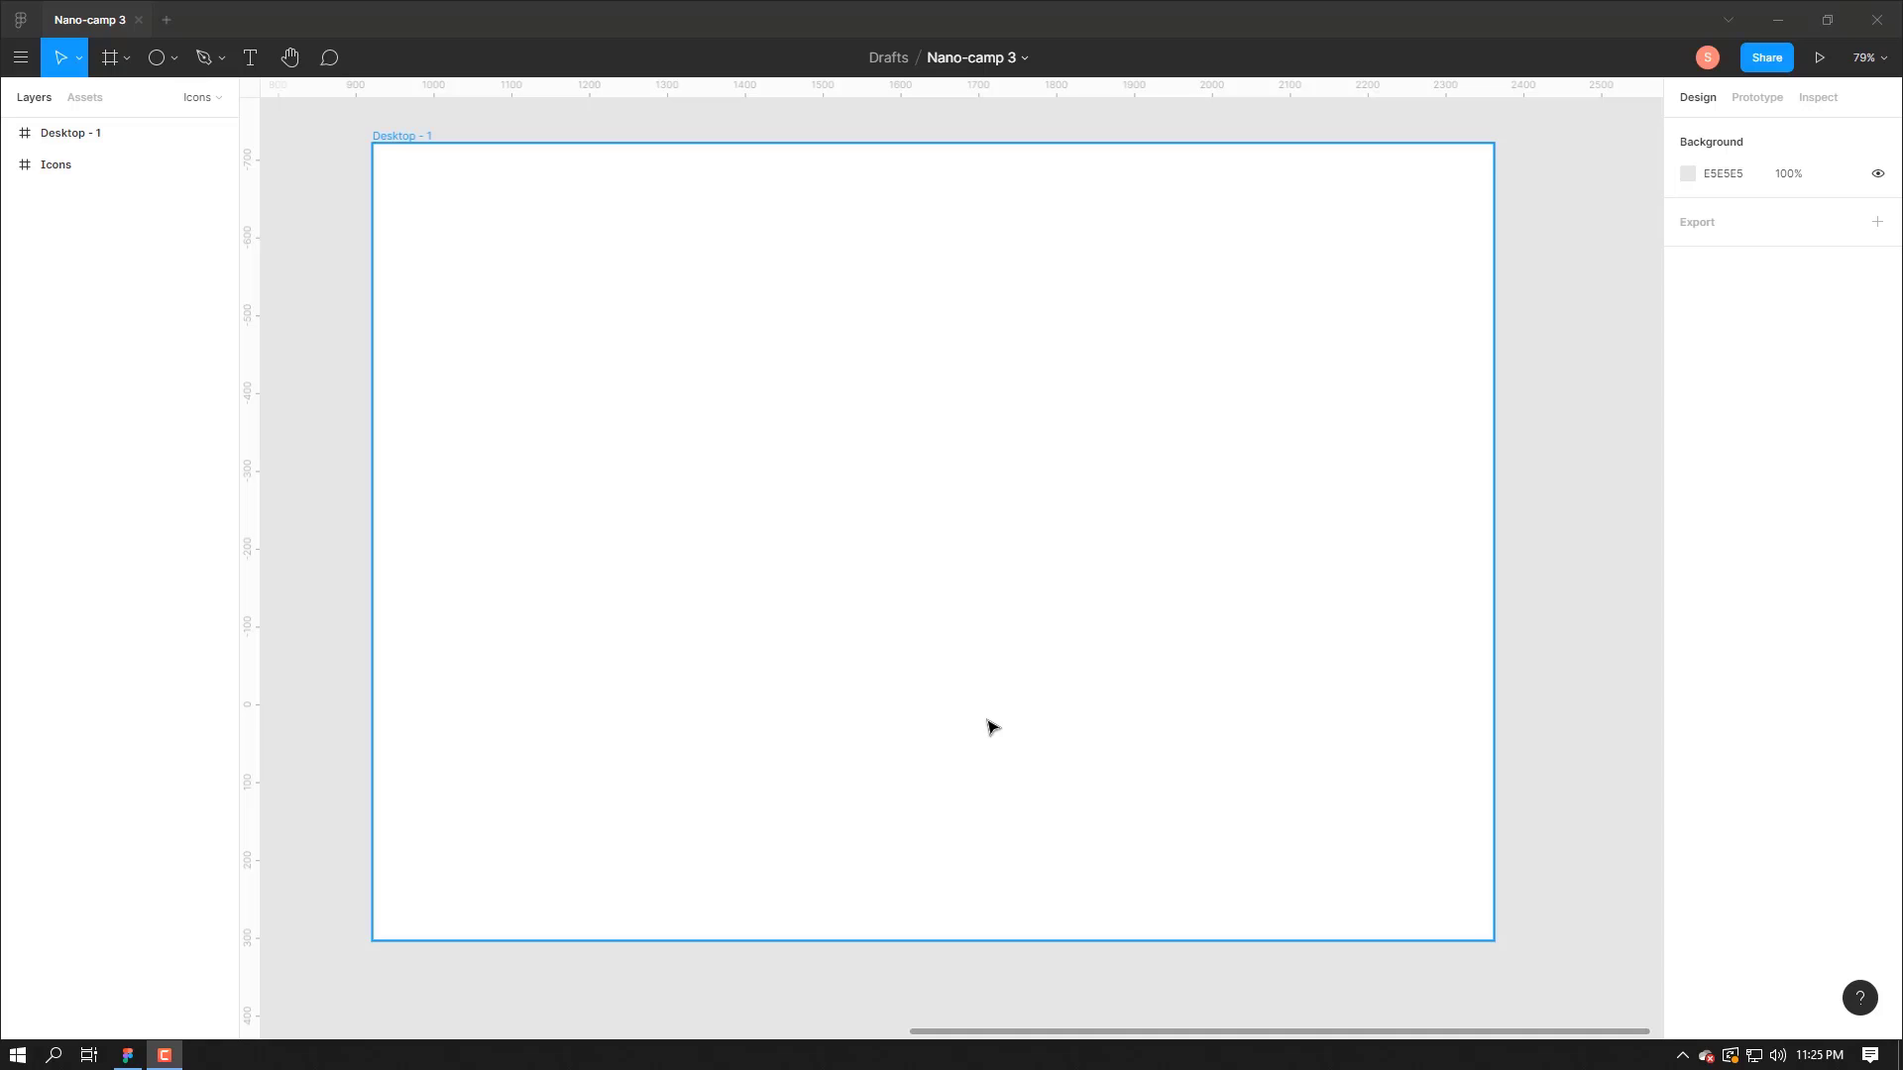
- Draw a 255 × 255 circle in the Desktop - 1 frame and duplicate it to the right with a slight overlap at X 532
left_click(155, 57)
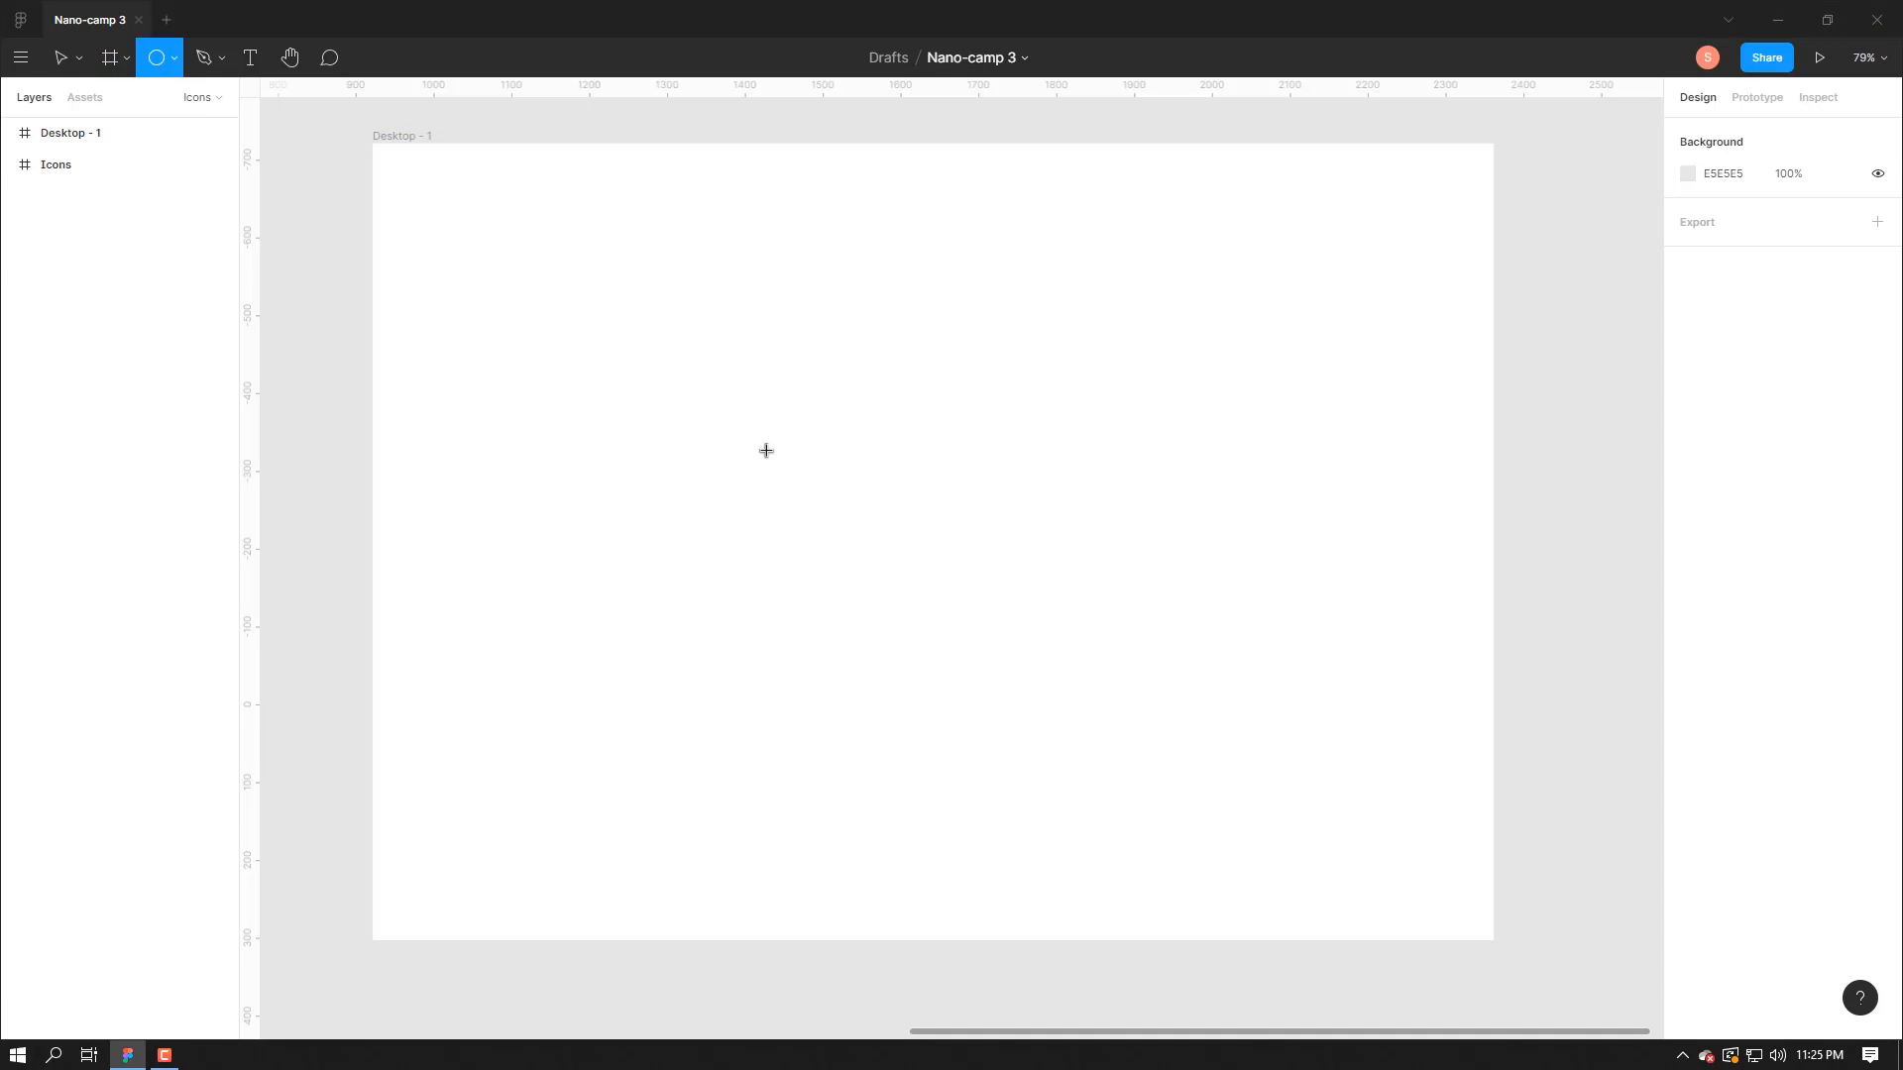
left_click_drag(631, 393, 831, 592)
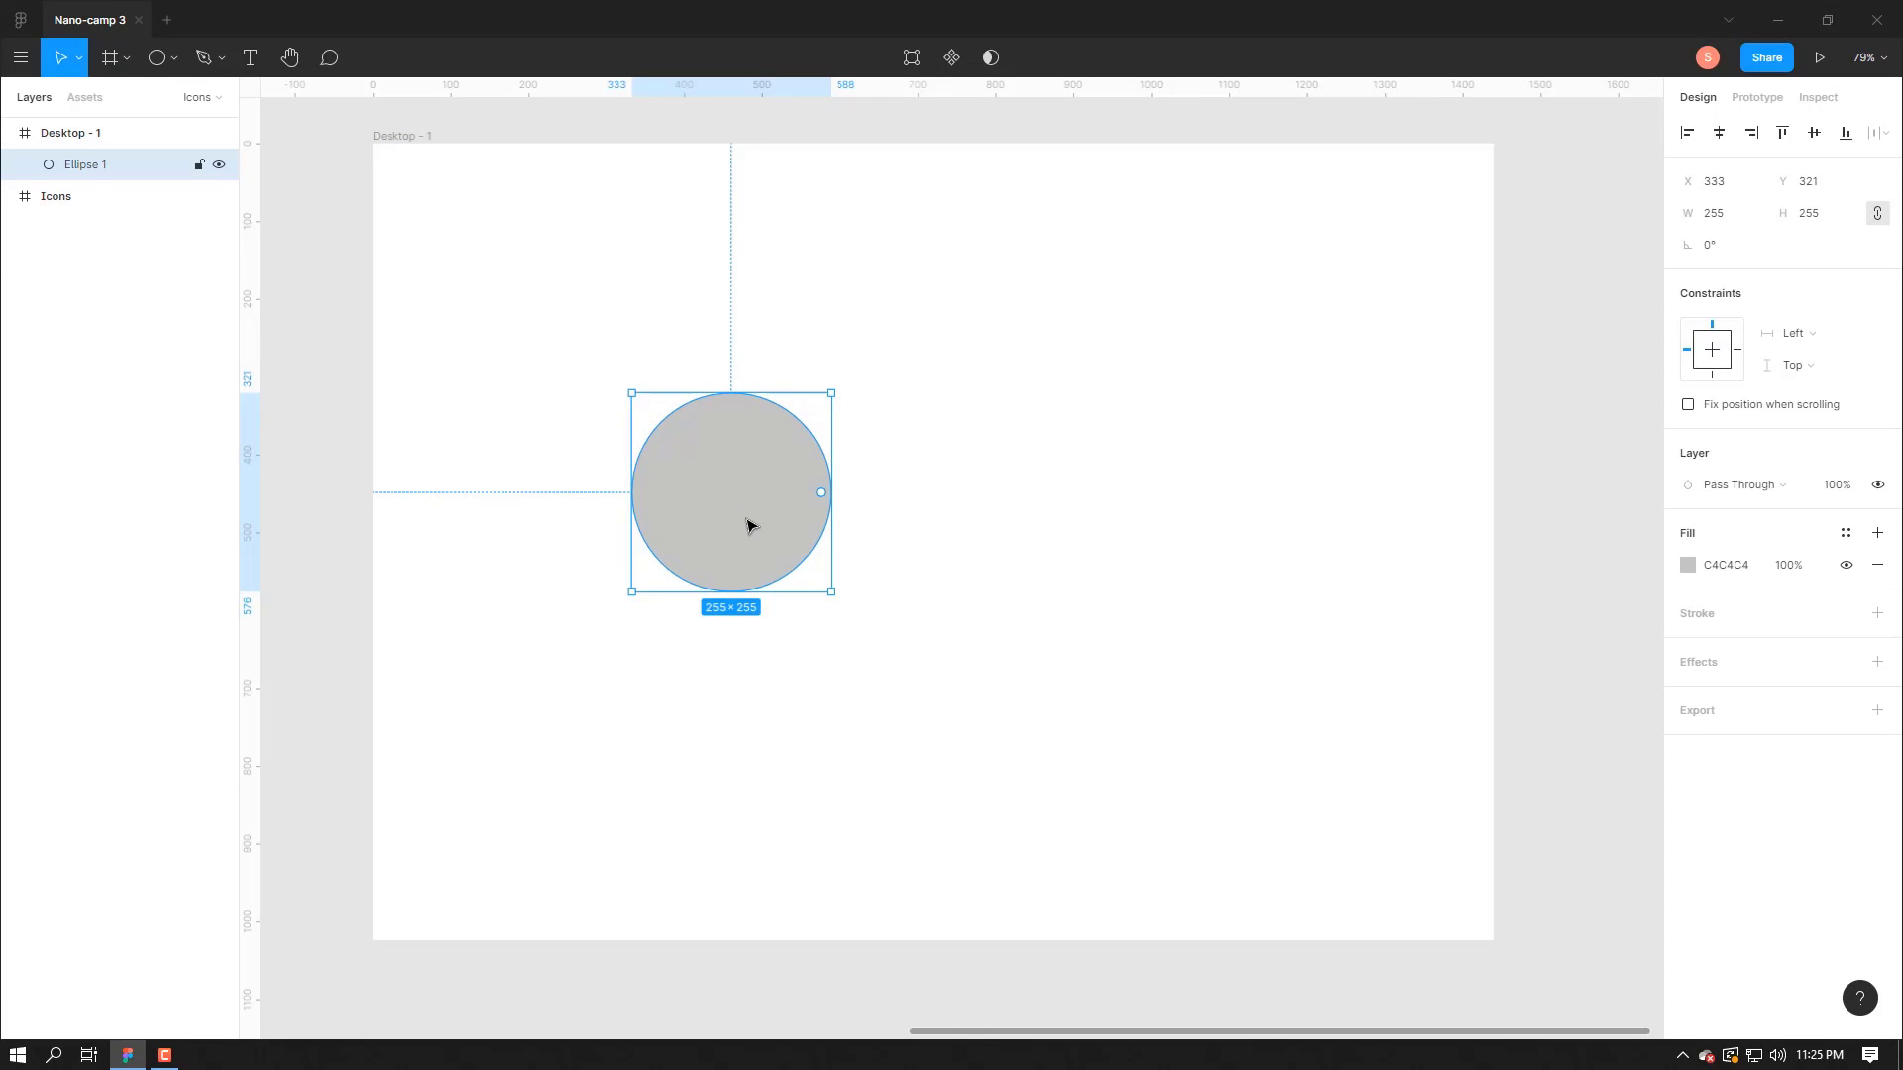
left_click_drag(764, 526, 914, 520)
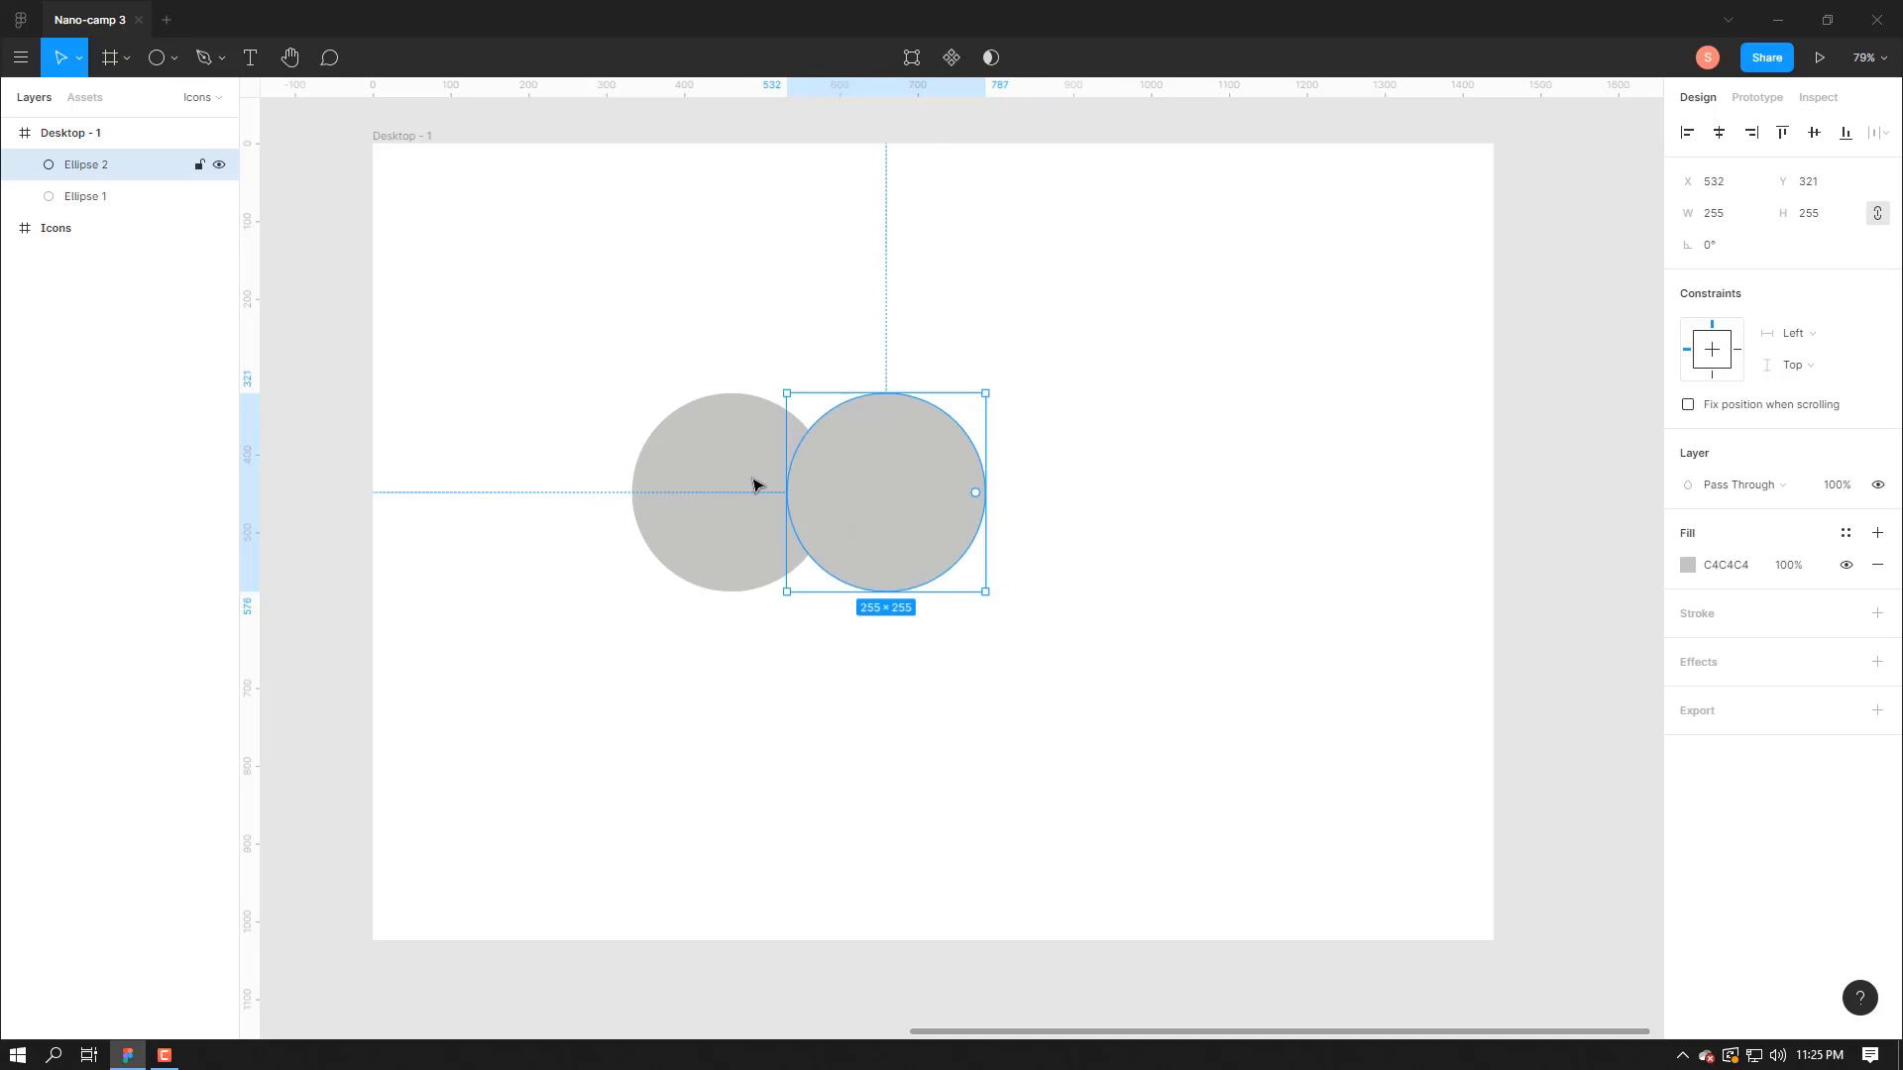
- Combine both circles with a Union operation and move the merged shape right to X 417
left_click(698, 477, "shift")
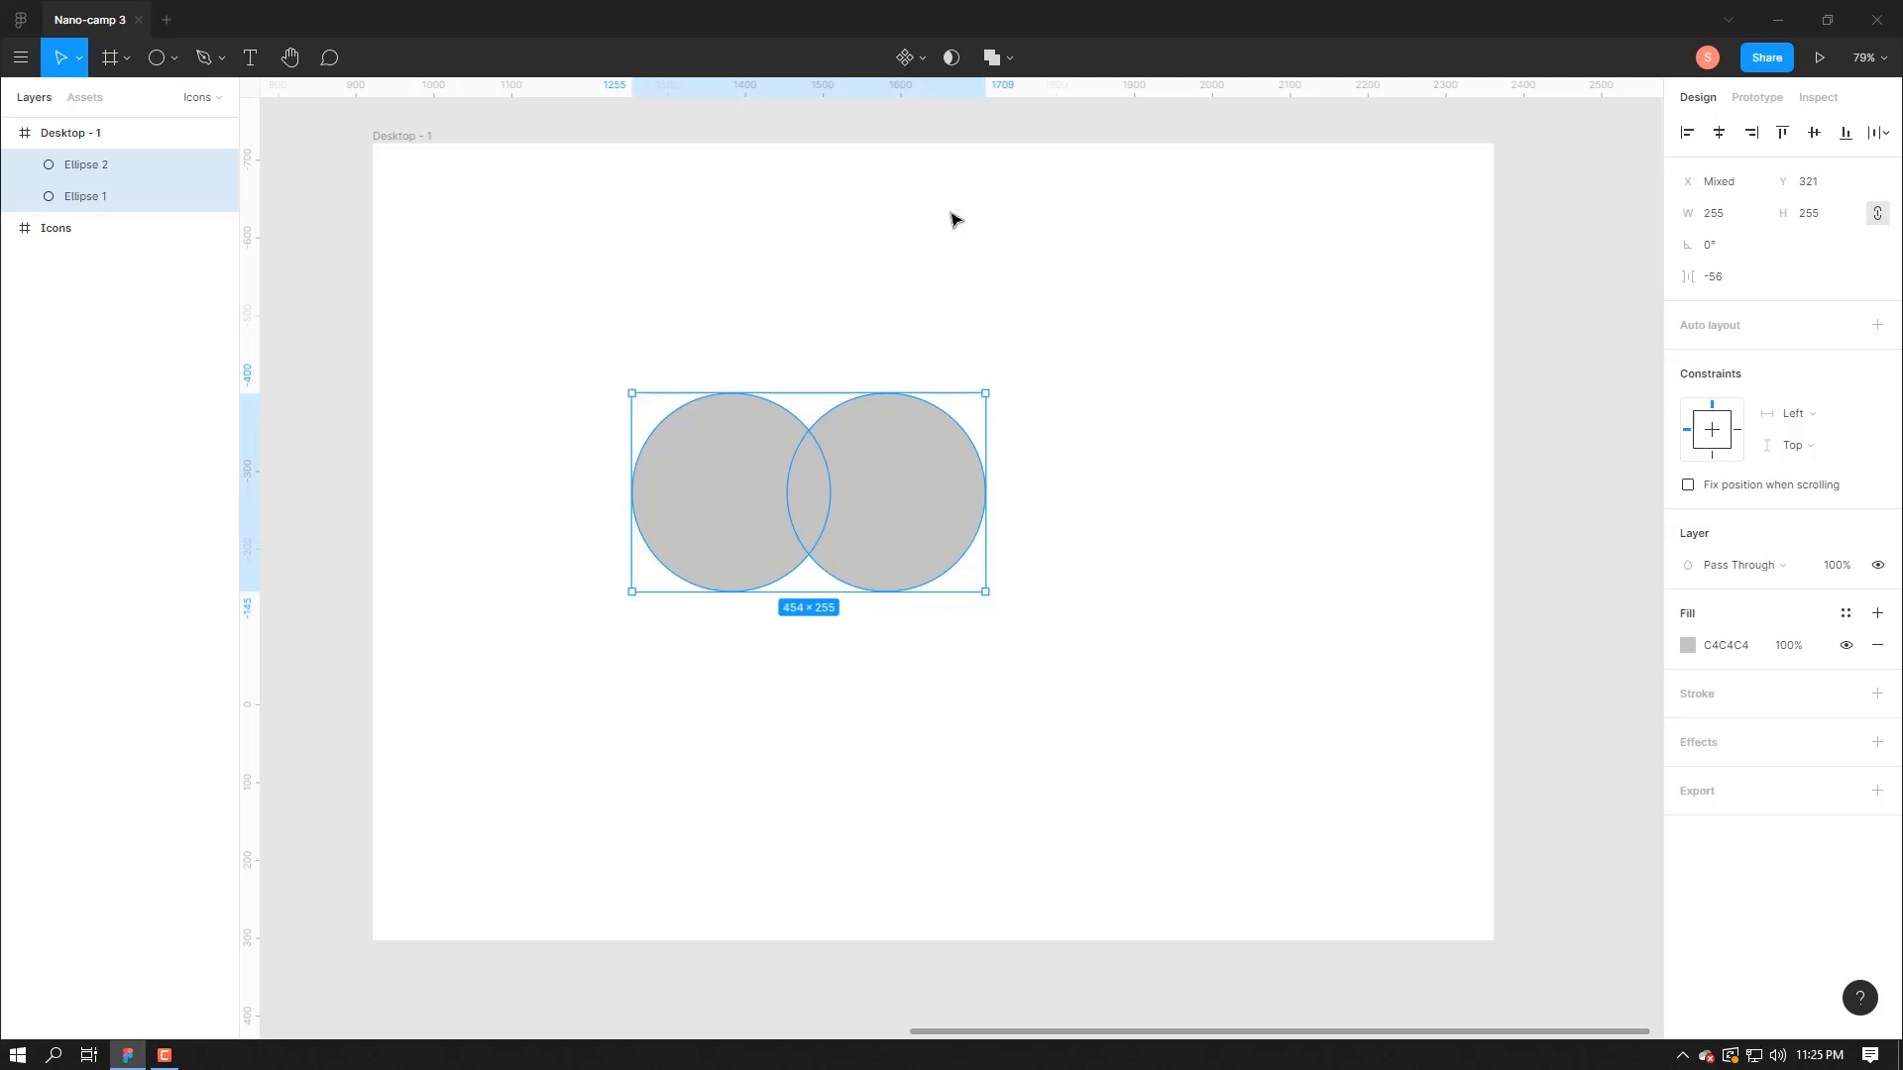
left_click(1010, 64)
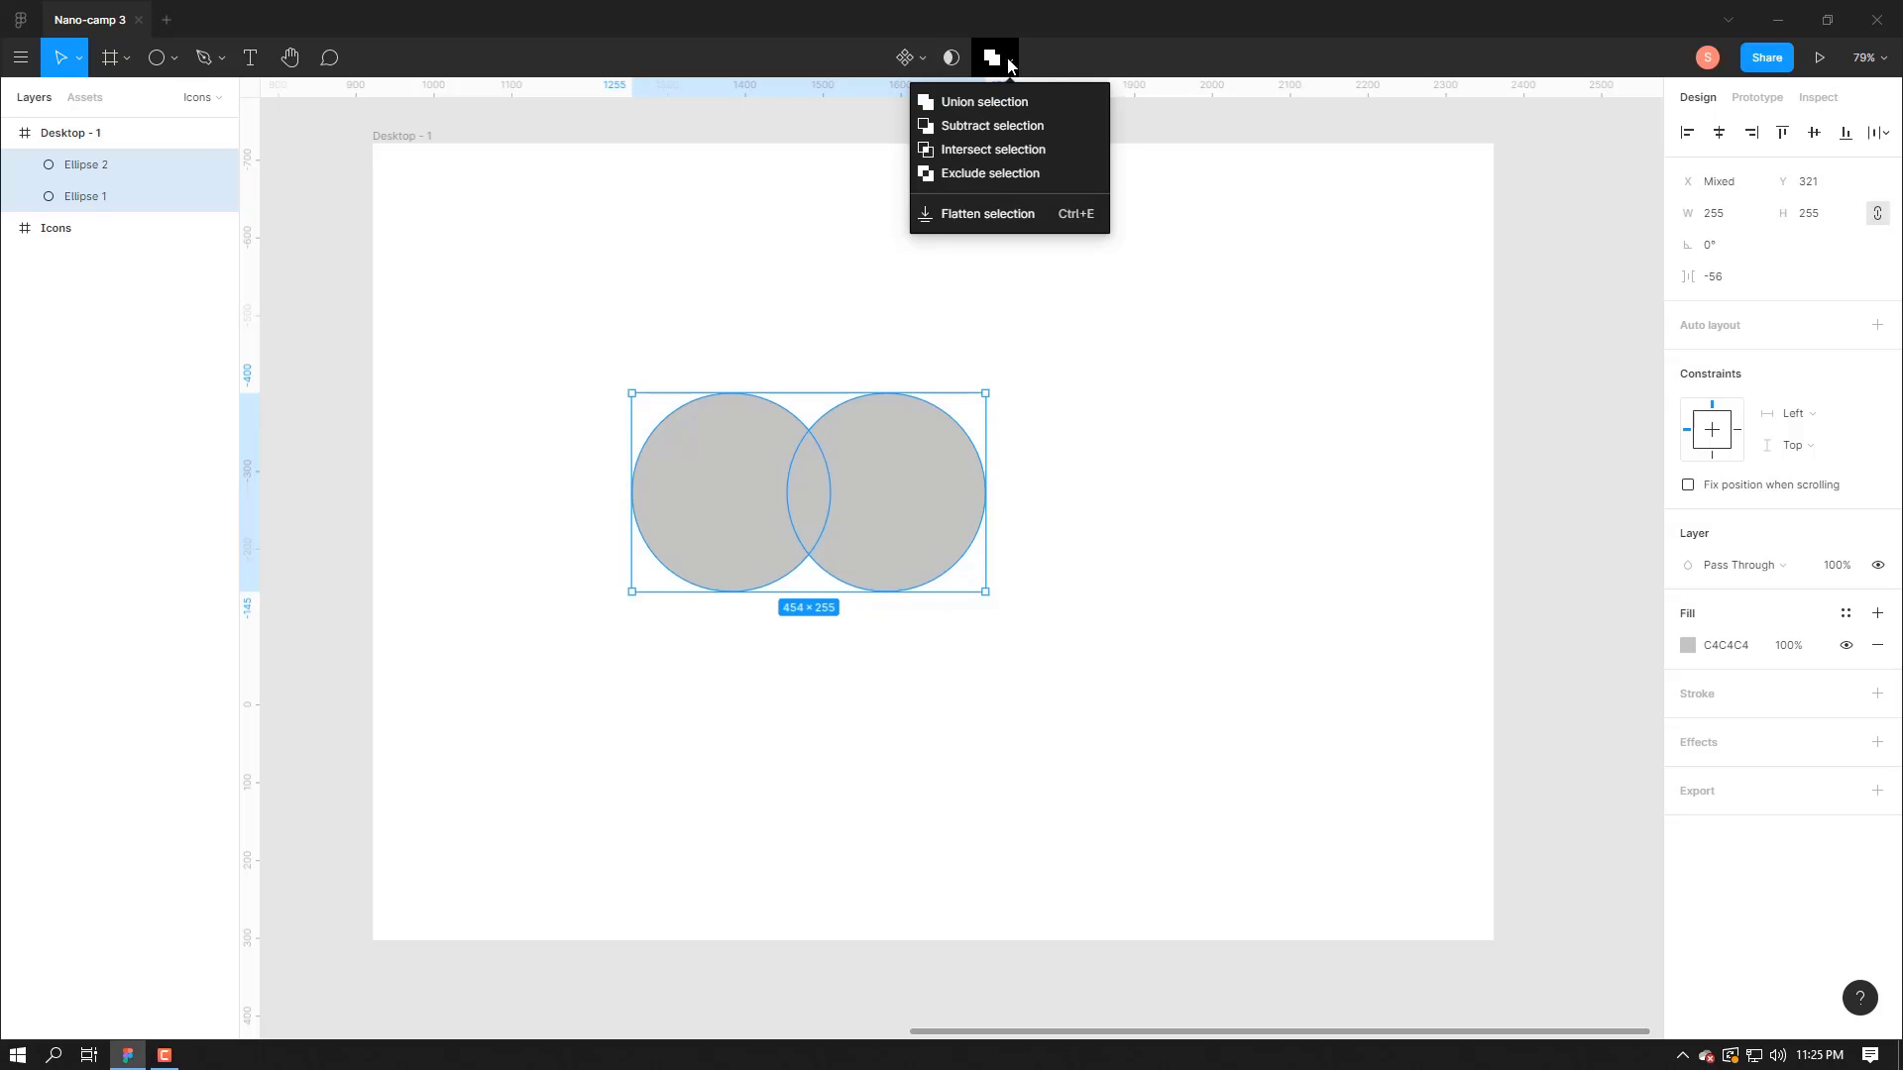
left_click(974, 100)
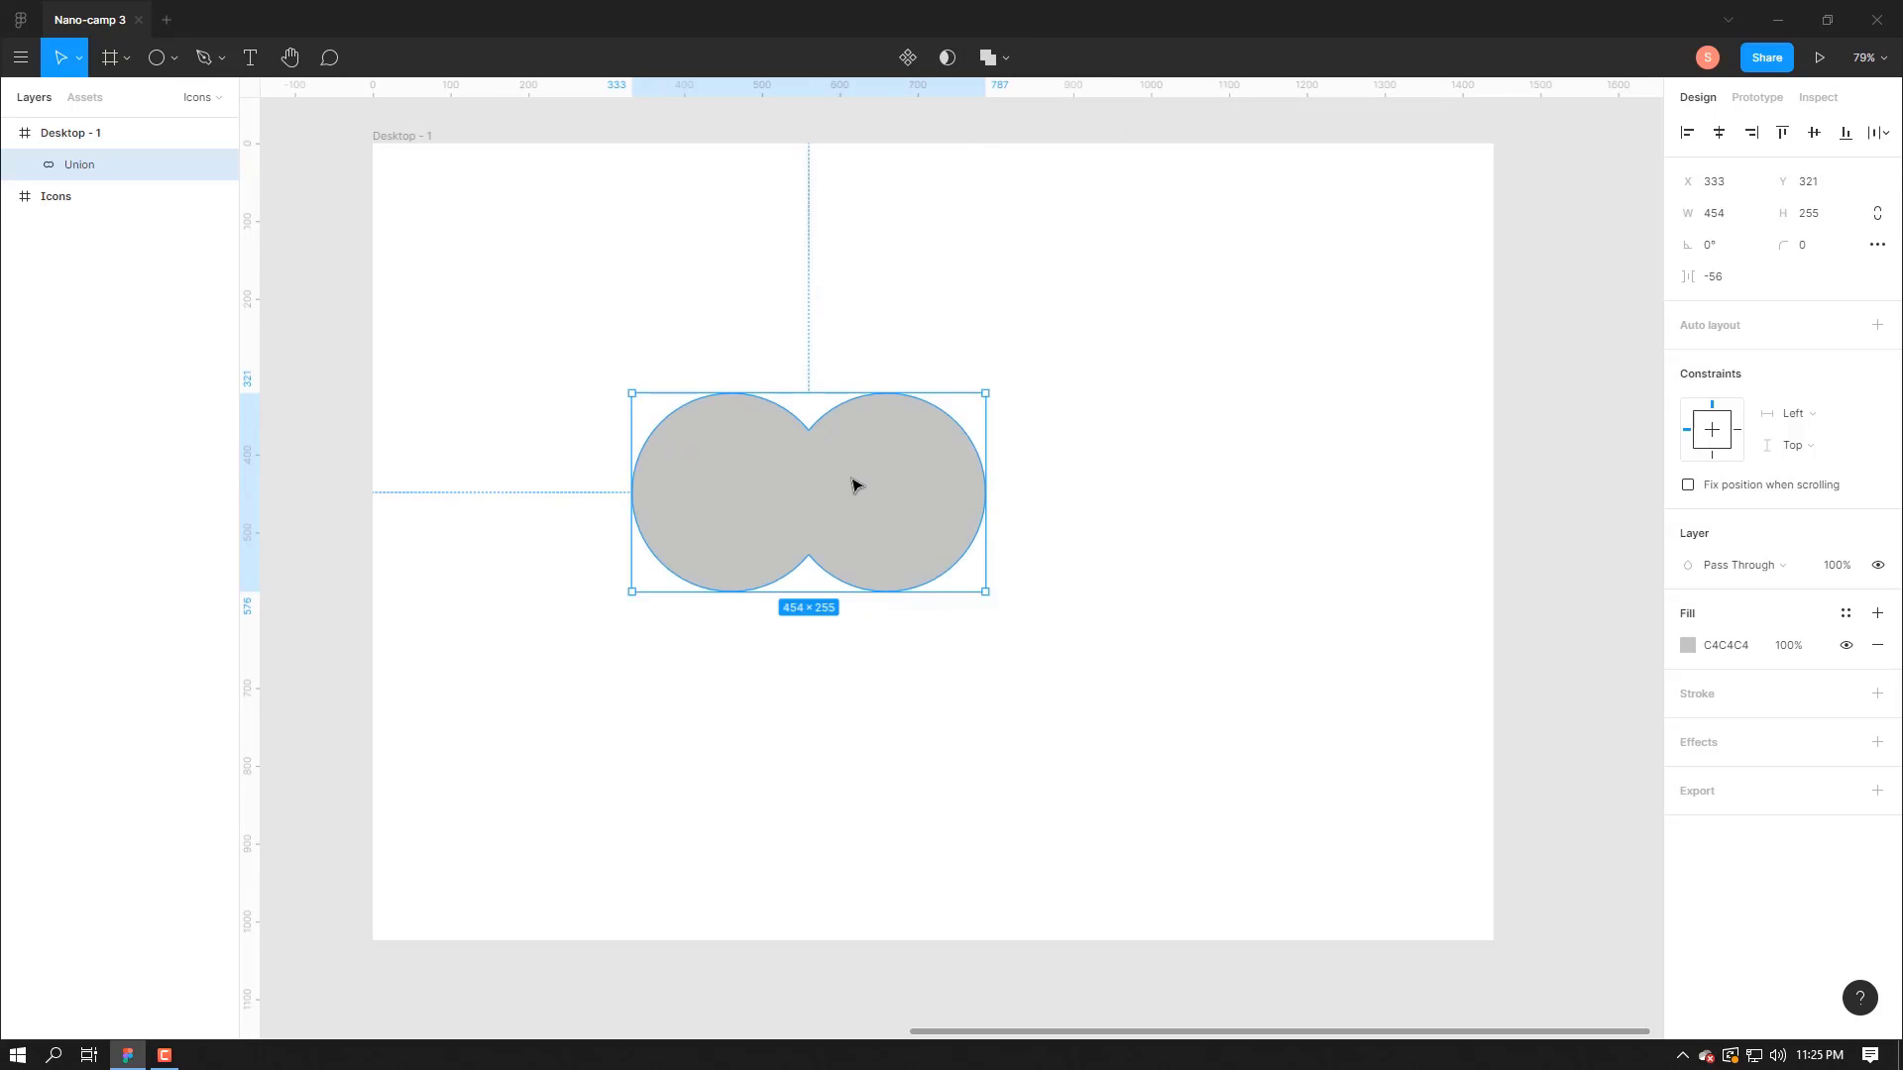
left_click_drag(854, 486, 920, 486)
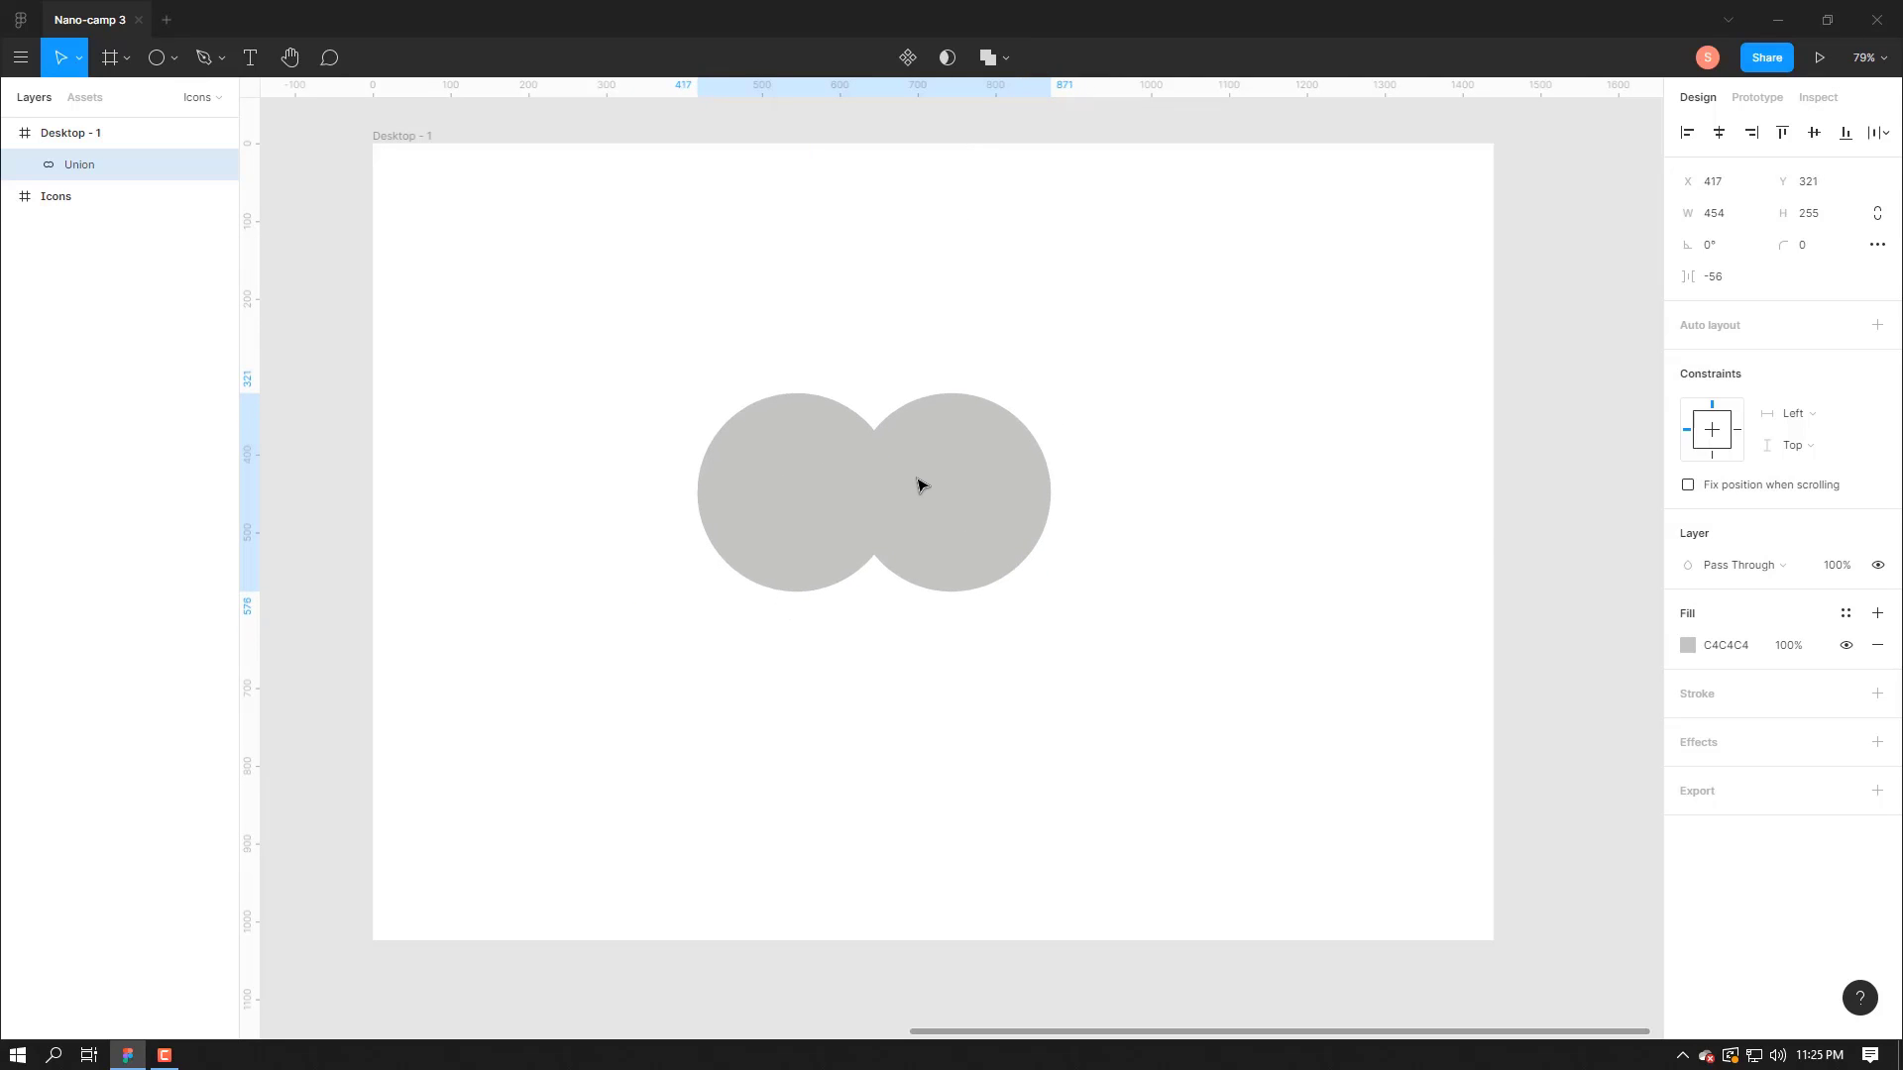
- Expand the union group and select its two ellipses in turn to inspect them
left_click(25, 165)
left_click(123, 195)
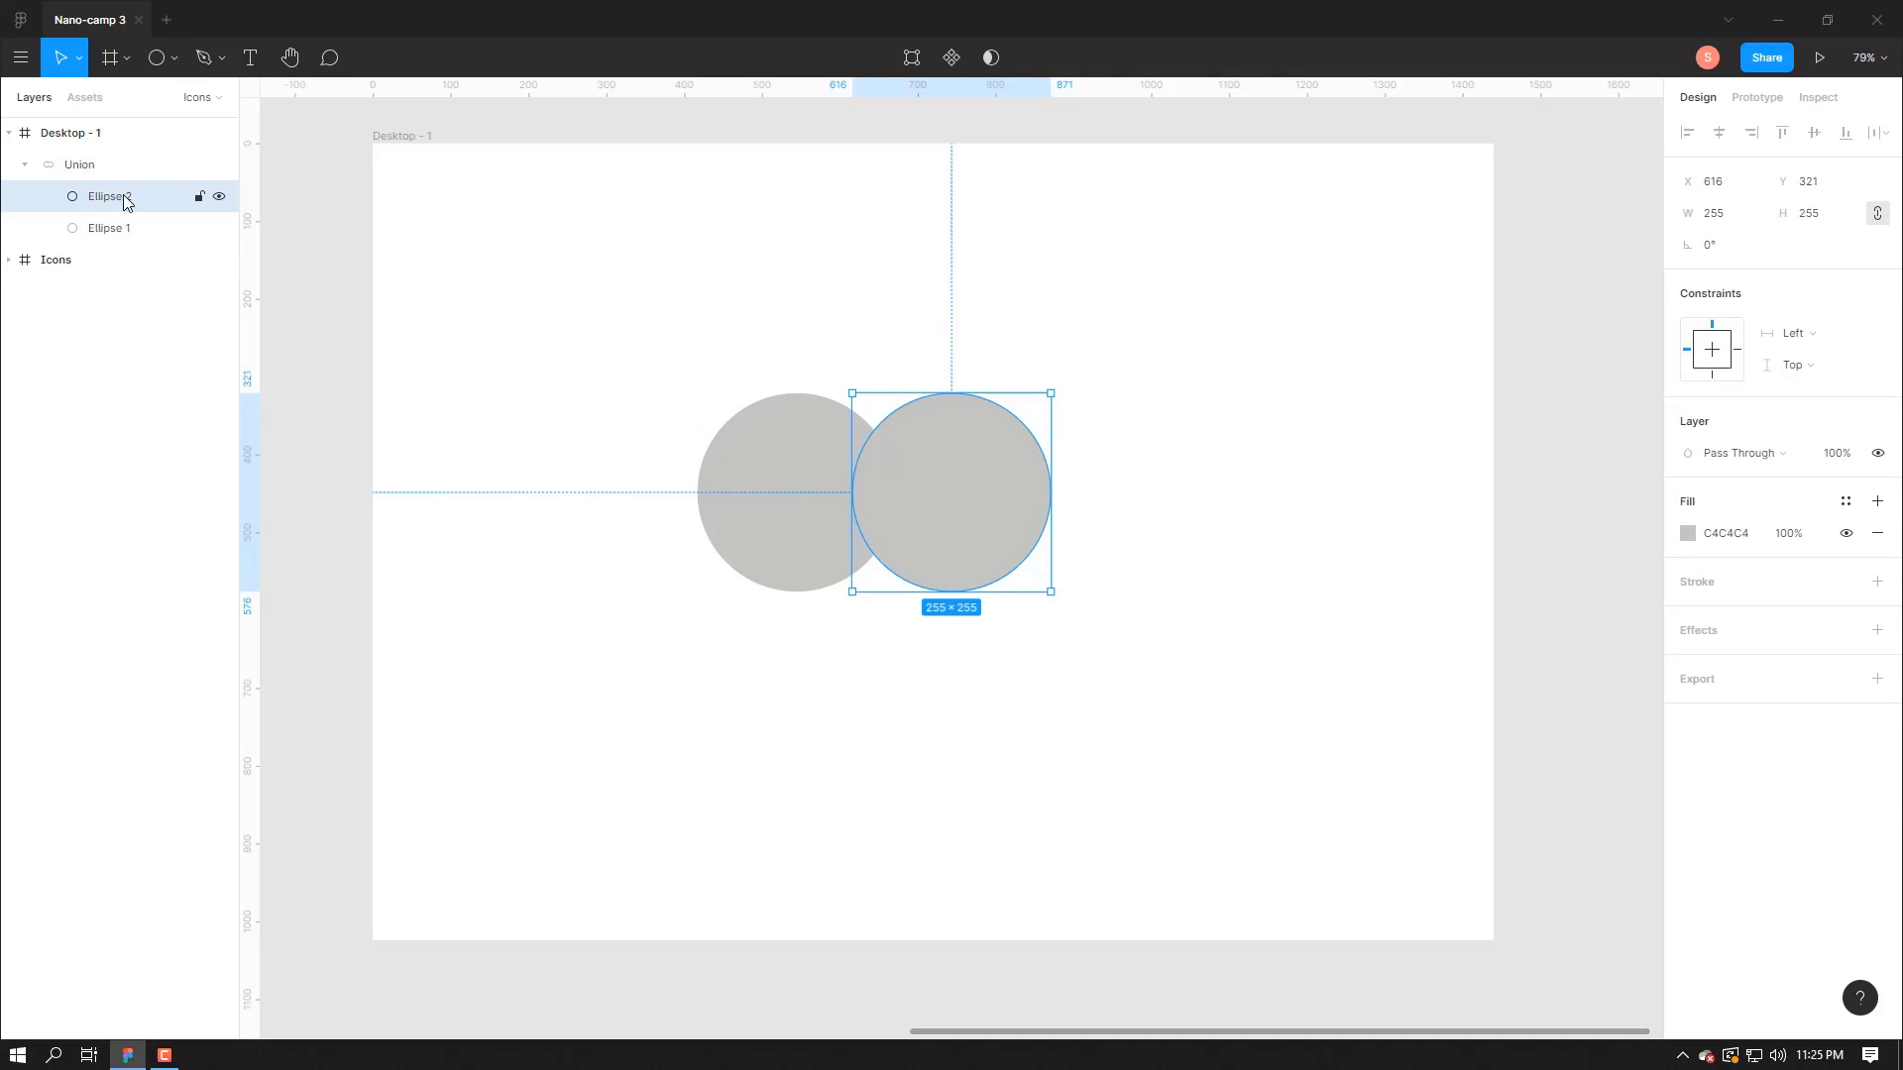
left_click(115, 227)
left_click(115, 197)
left_click(115, 227)
- Try moving Ellipse 1 to the right inside the union, and undo back to both ellipses being selected
left_click_drag(811, 496, 915, 488)
key("ctrl+z")
key("ctrl+z")
key("ctrl+z")
key("ctrl+z")
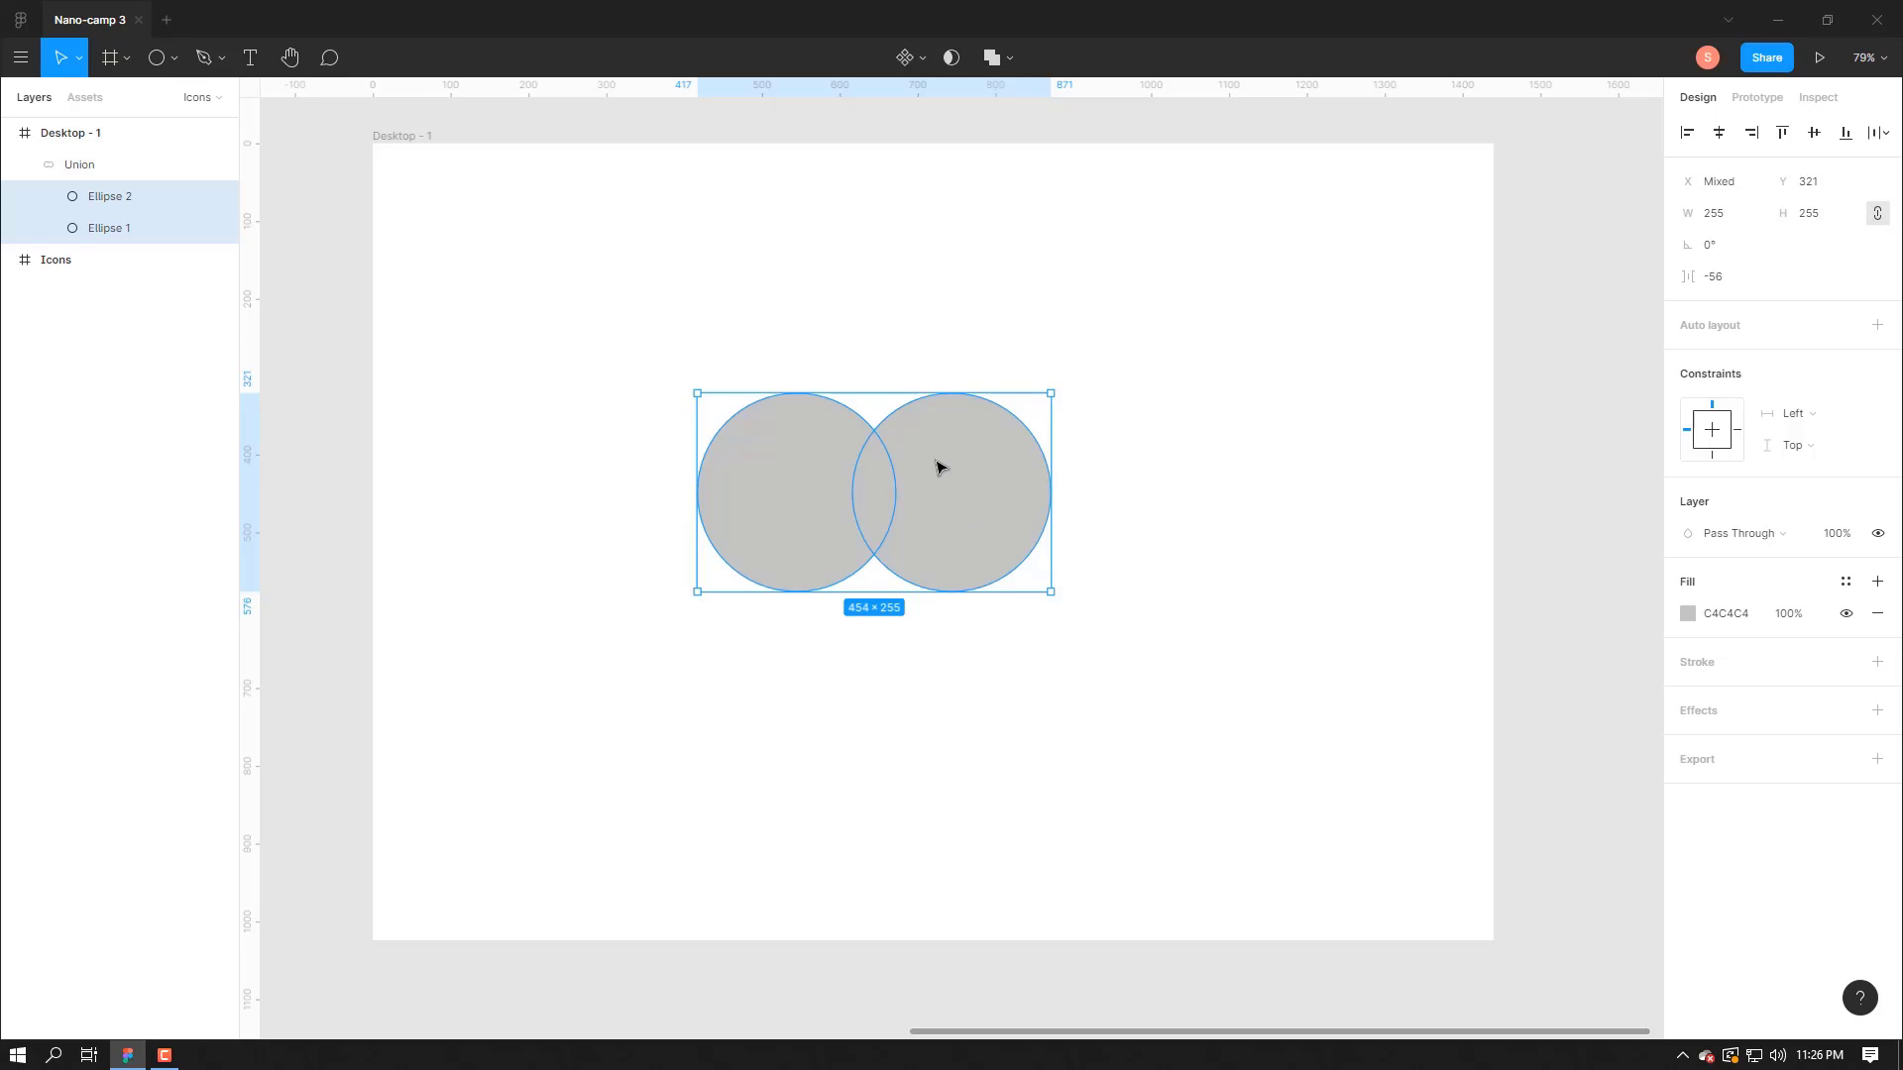
- Subtract Ellipse 2 from Ellipse 1 and expand the resulting group to show its ellipses
left_click(1015, 57)
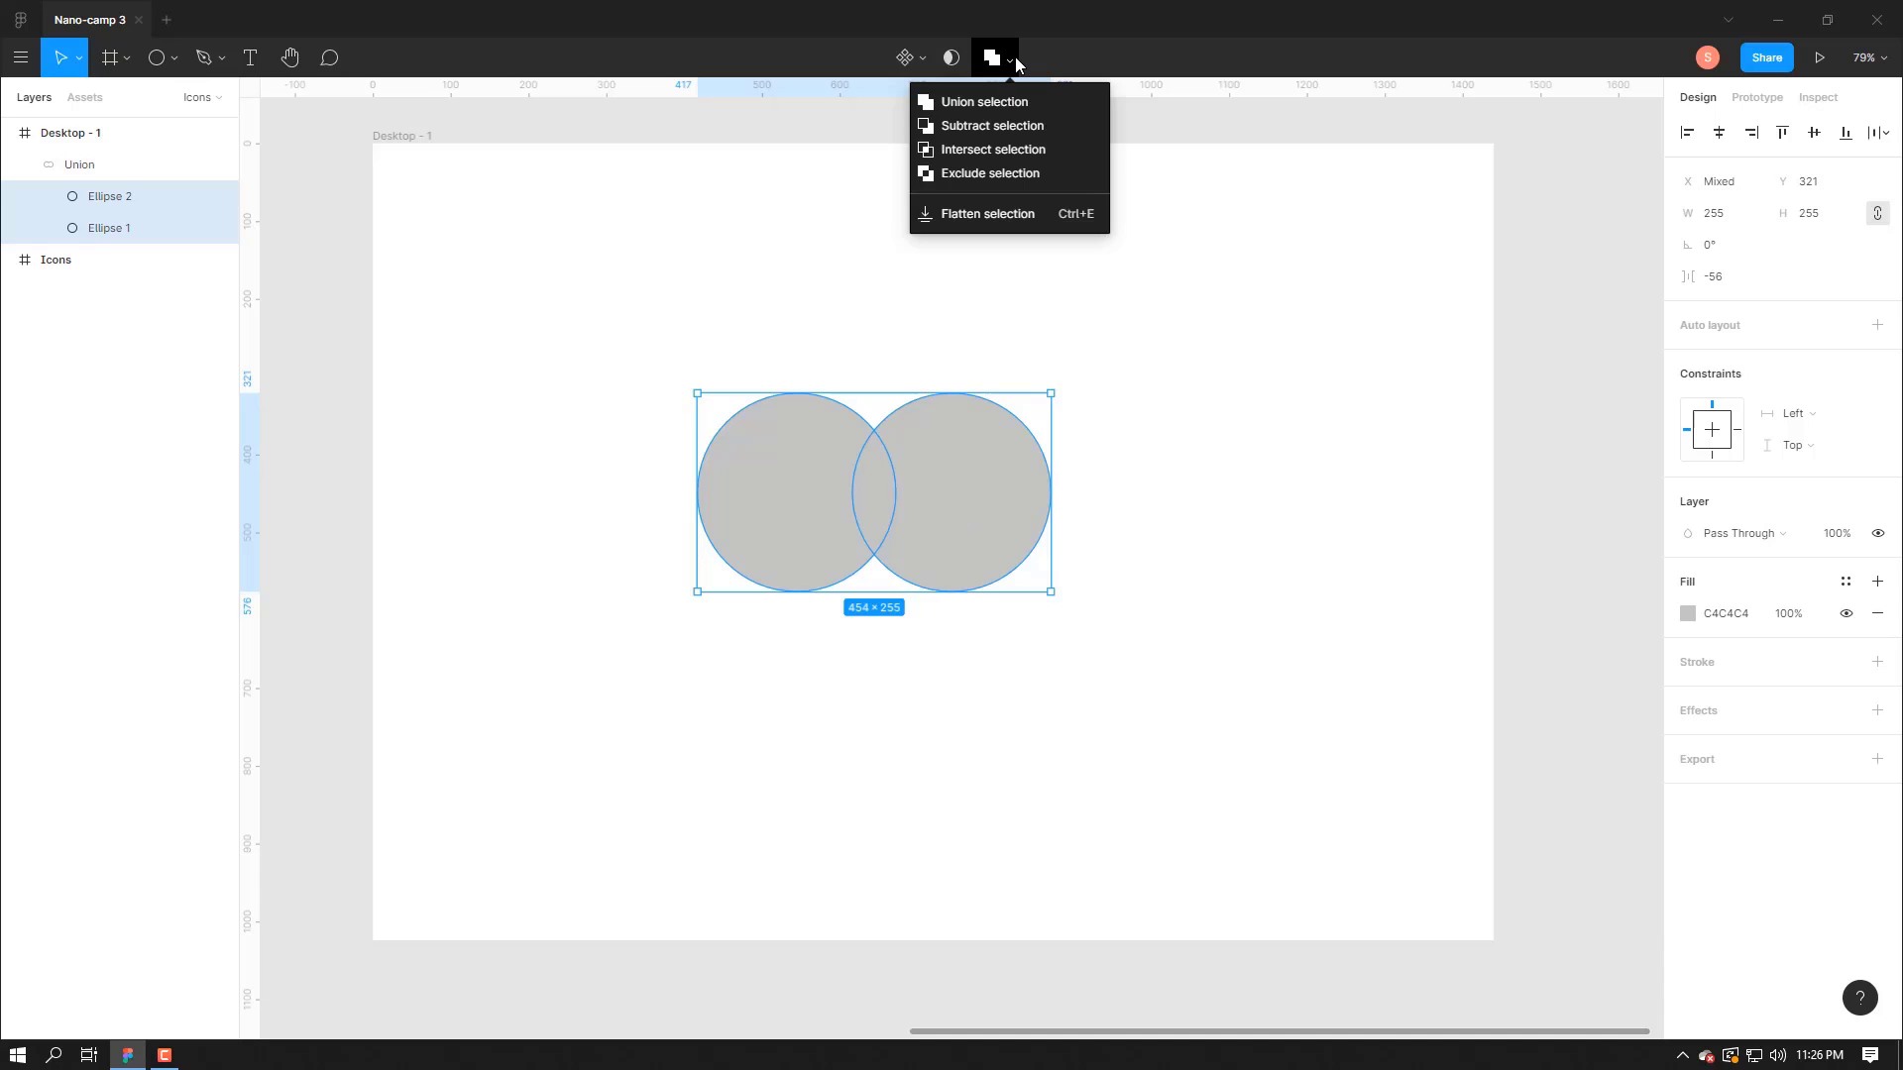
left_click(983, 126)
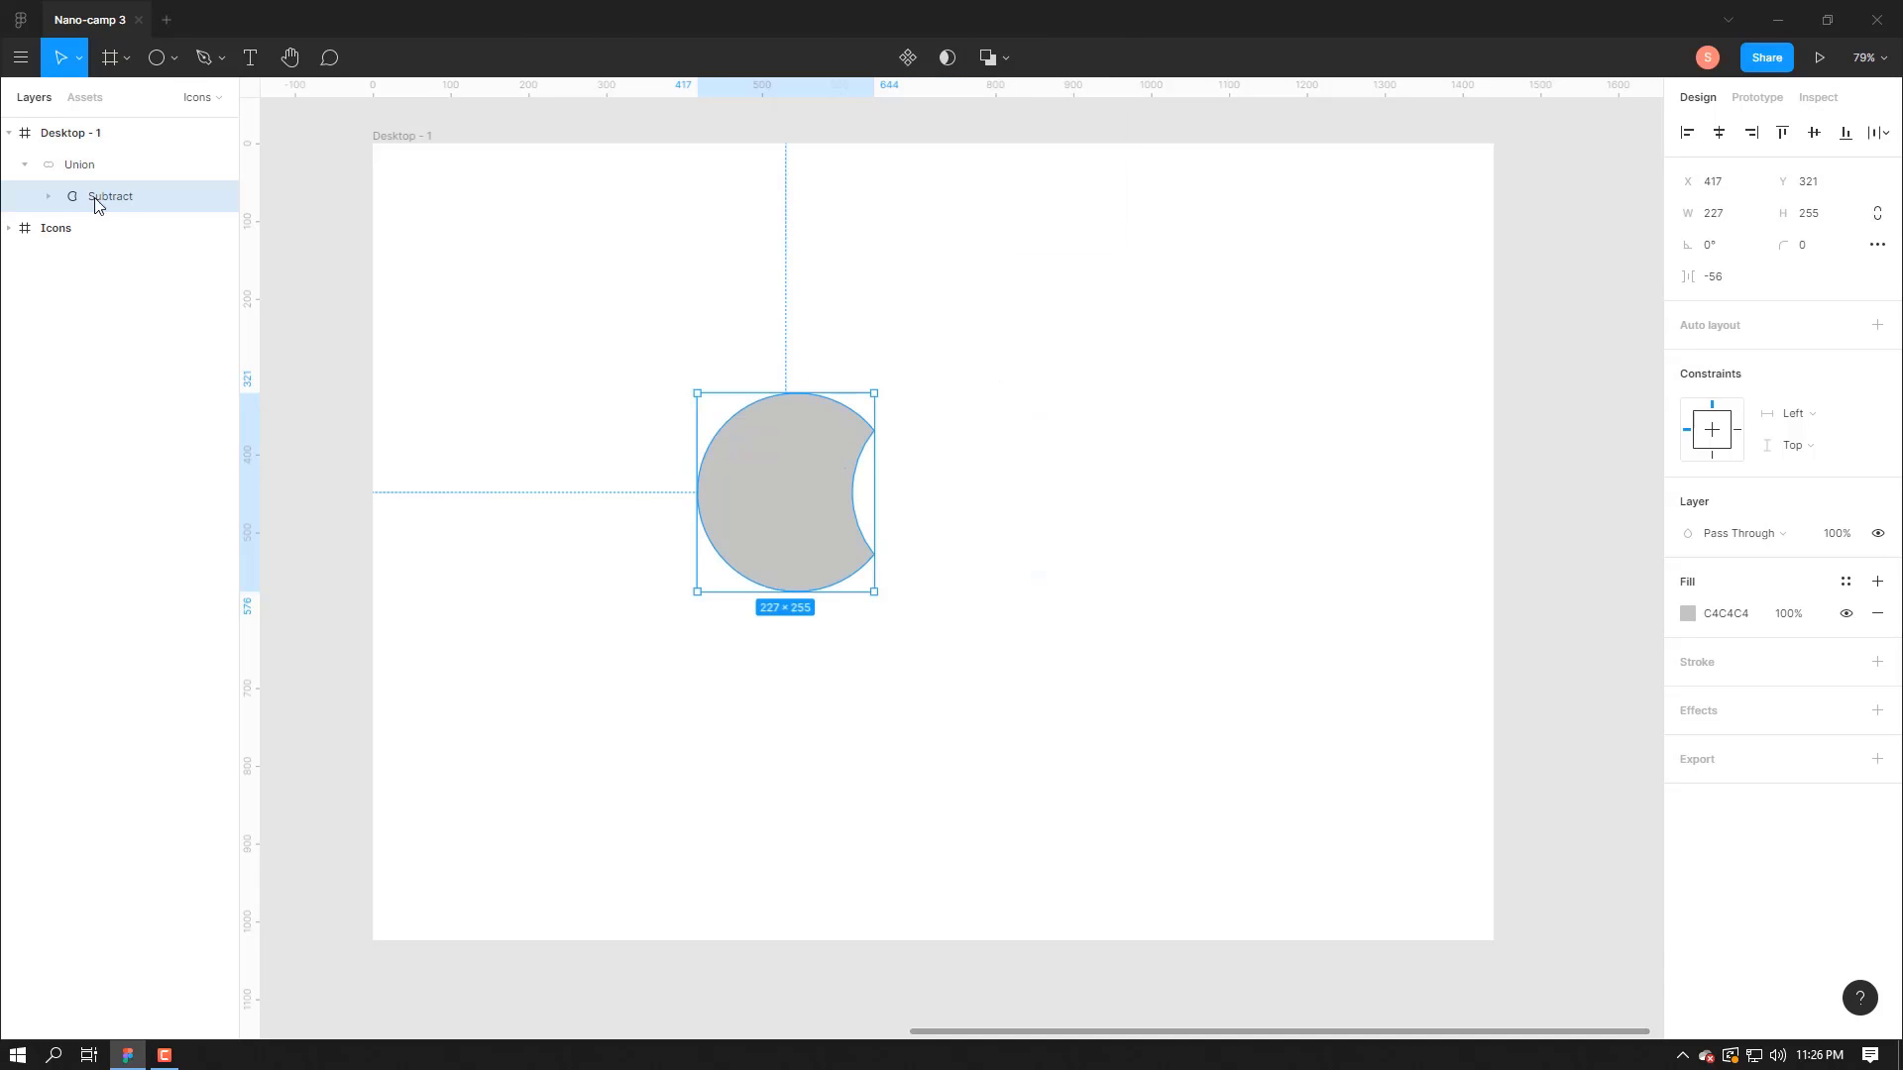
left_click(47, 197)
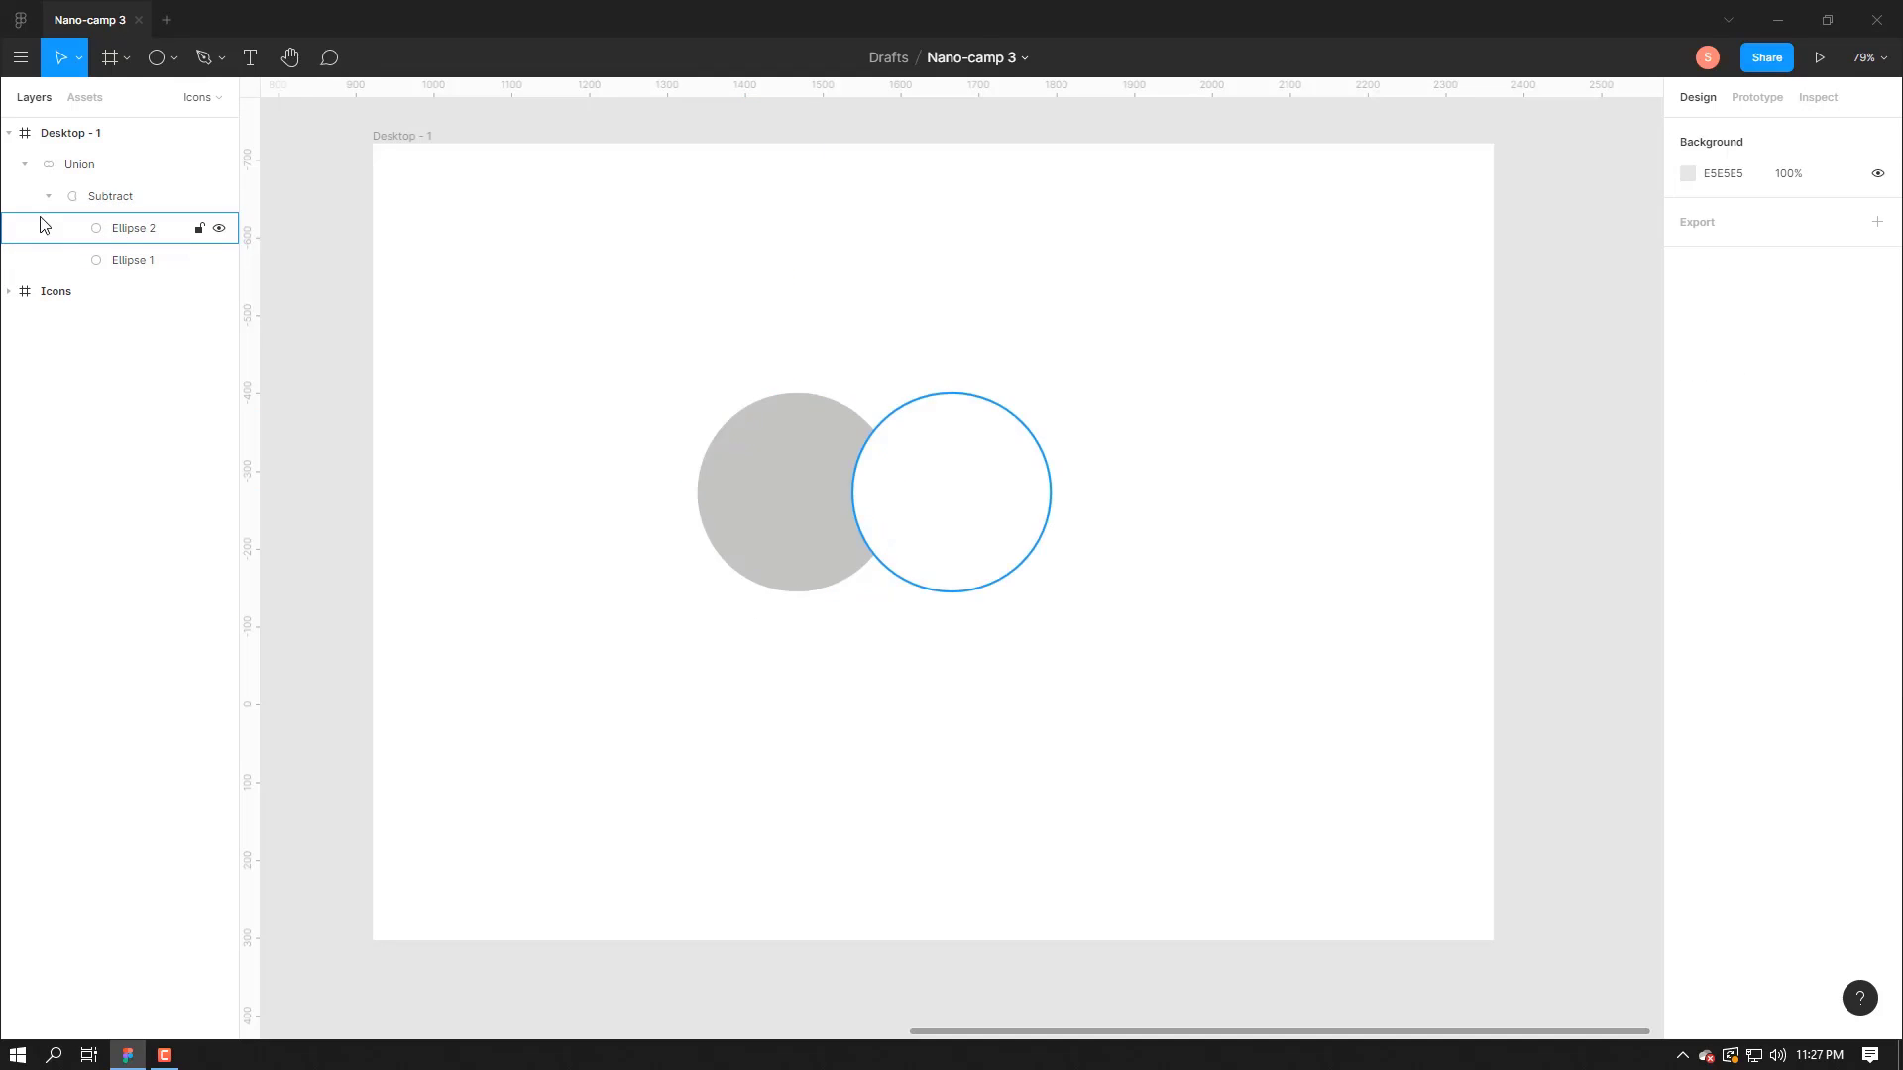
- Select both ellipses inside the Subtract group and apply an Intersect operation to them
left_click(25, 164)
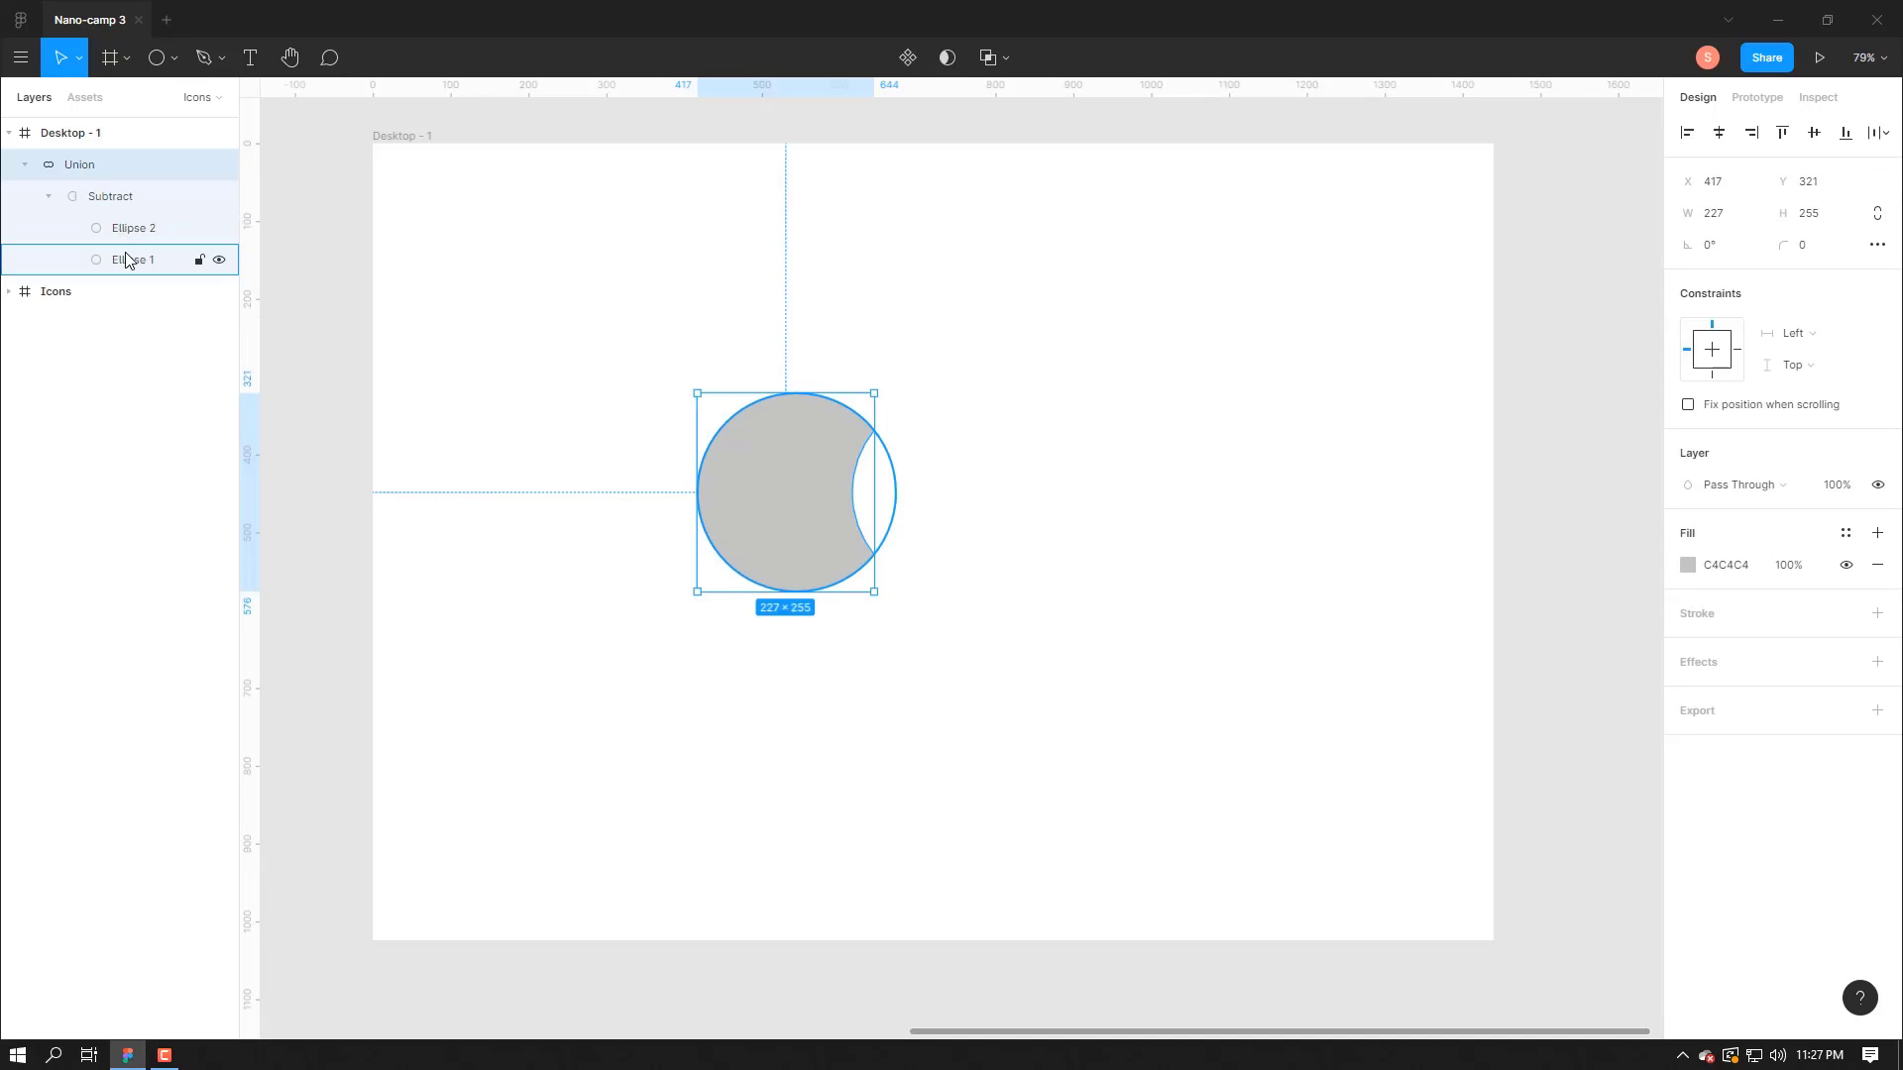
left_click(124, 229)
left_click(799, 575, "shift")
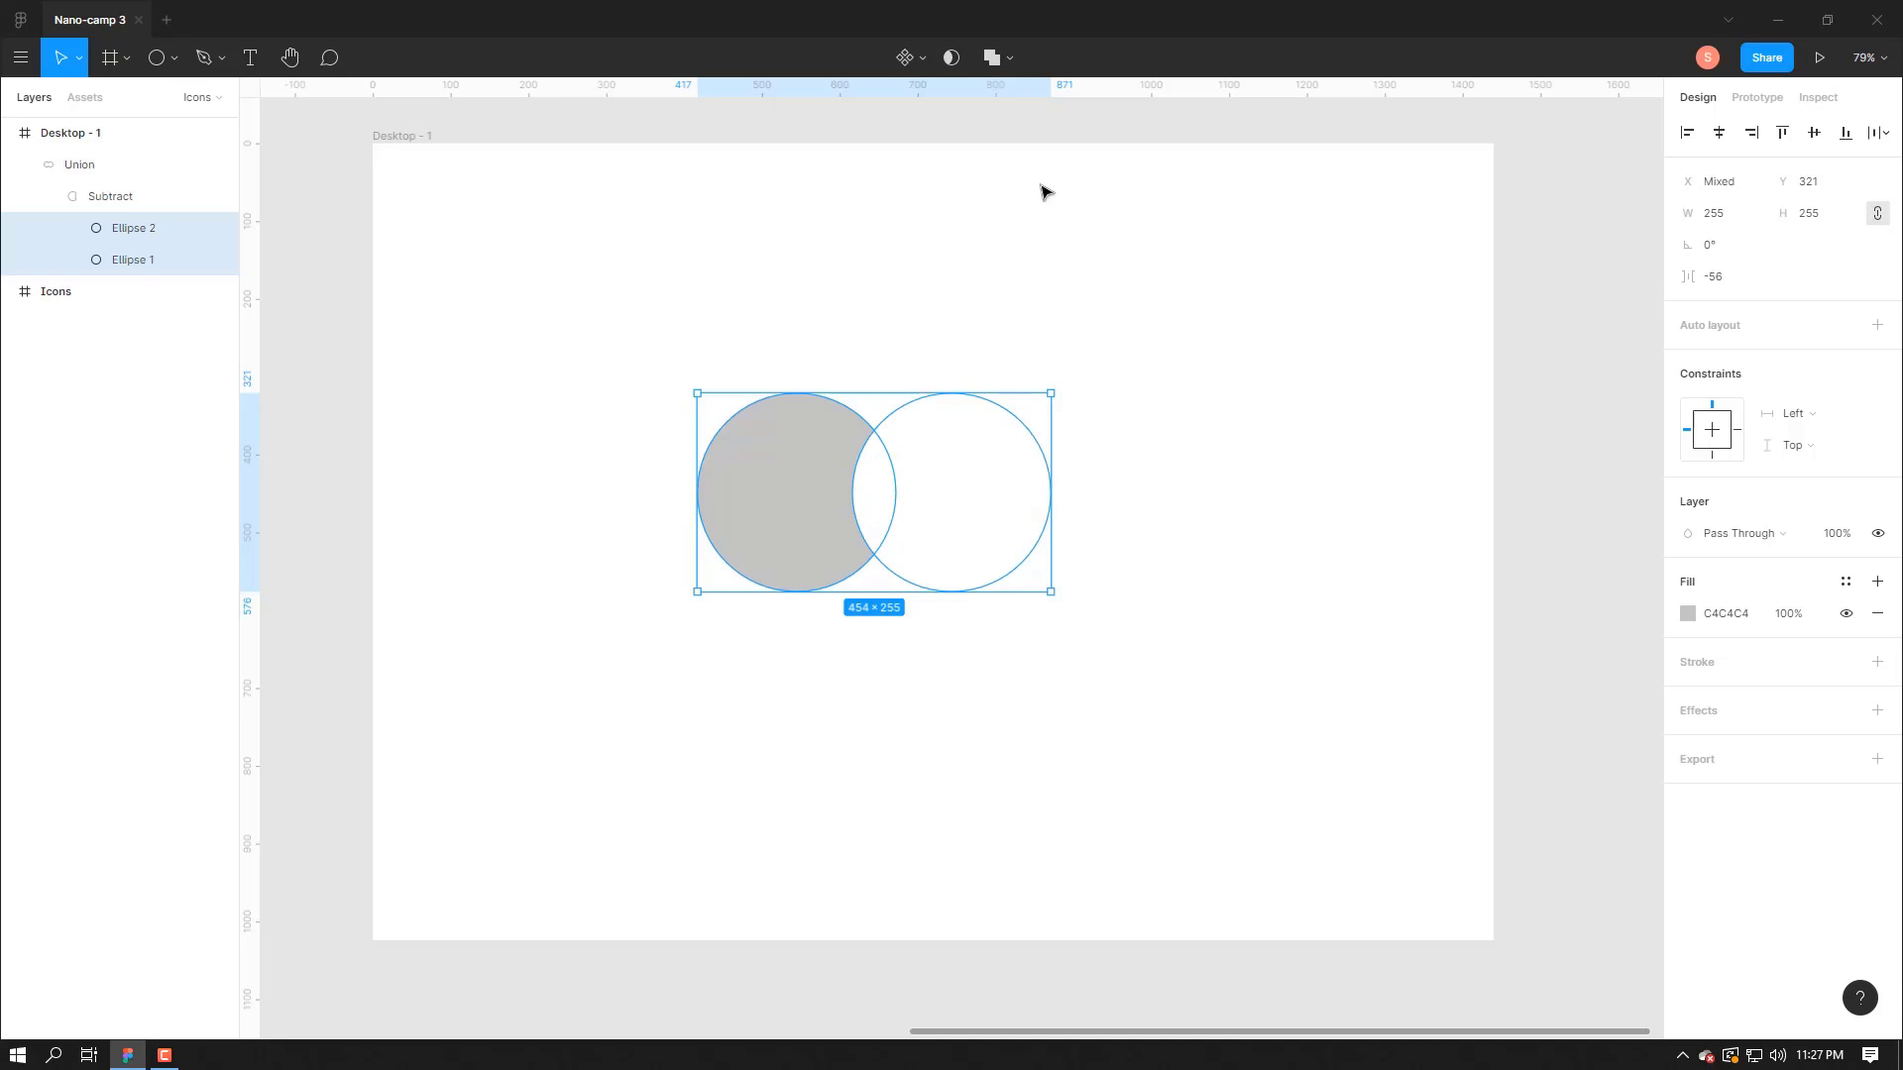
left_click(1009, 58)
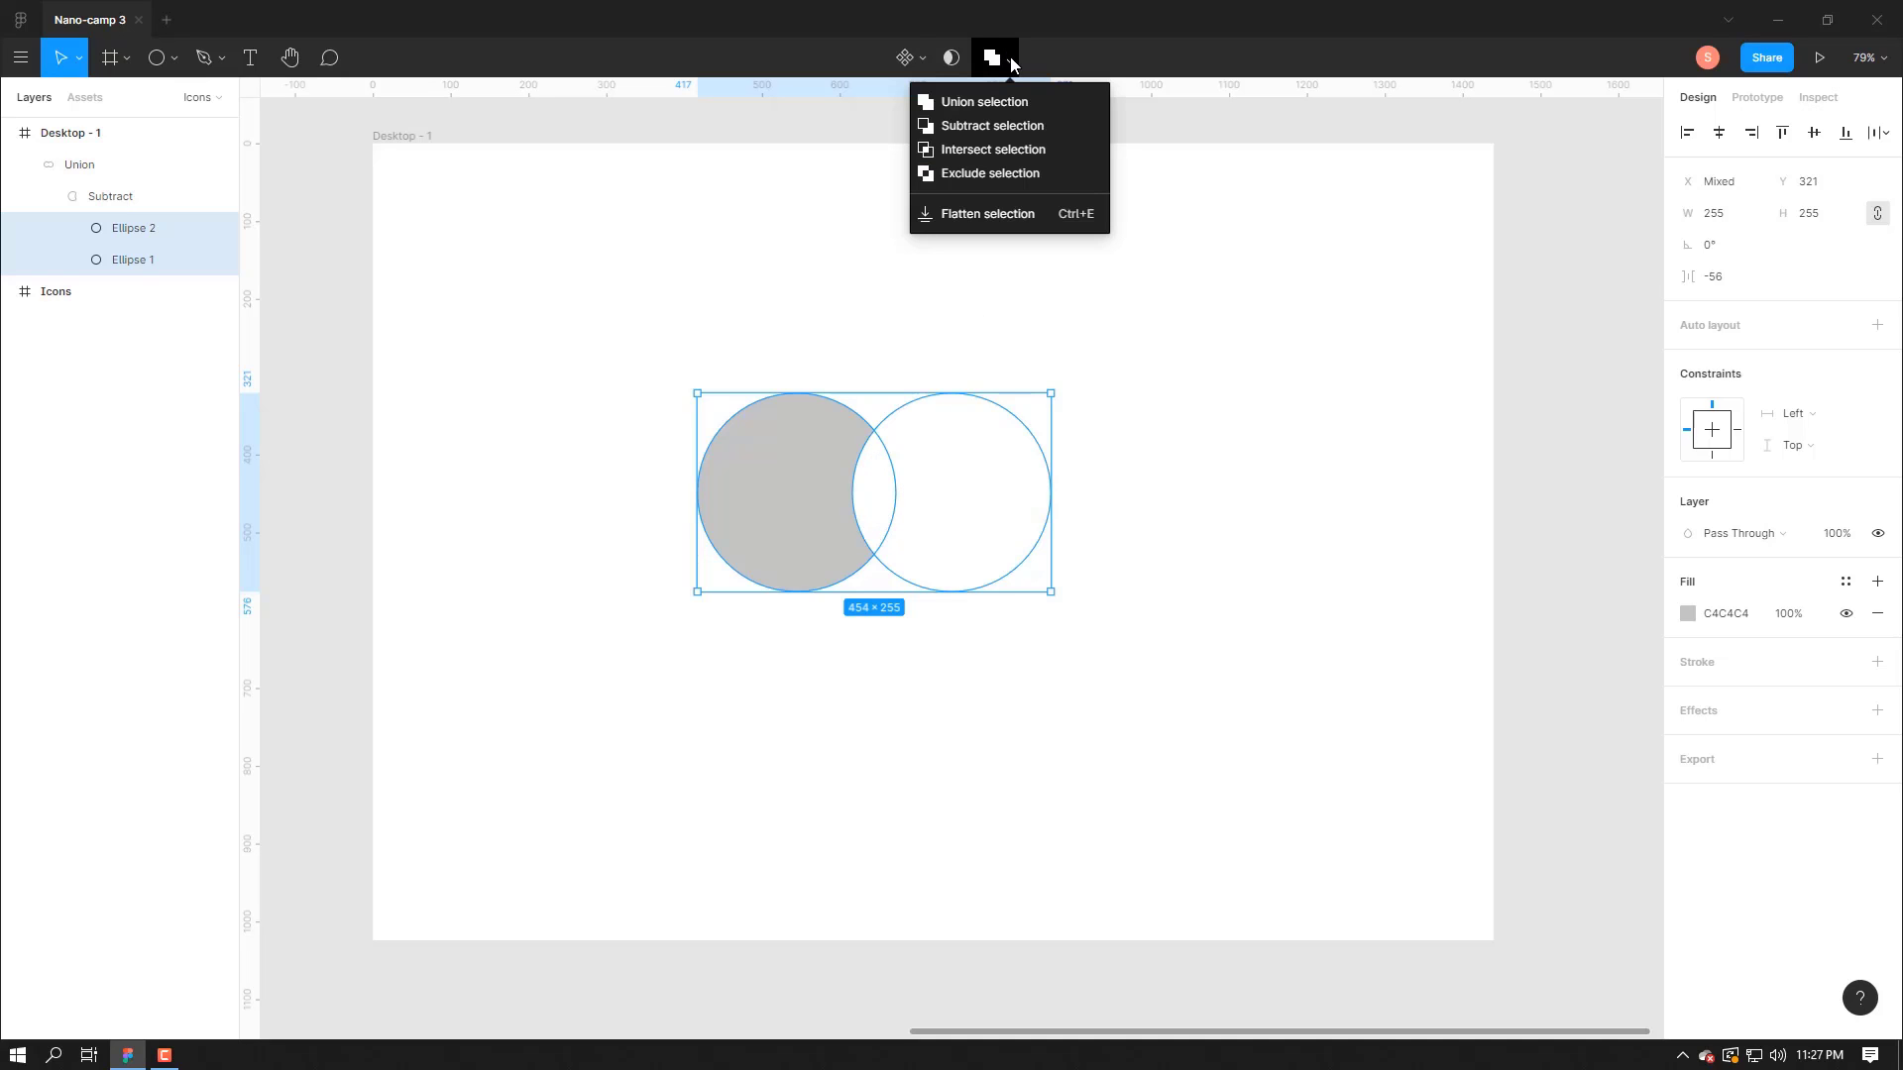
left_click(983, 148)
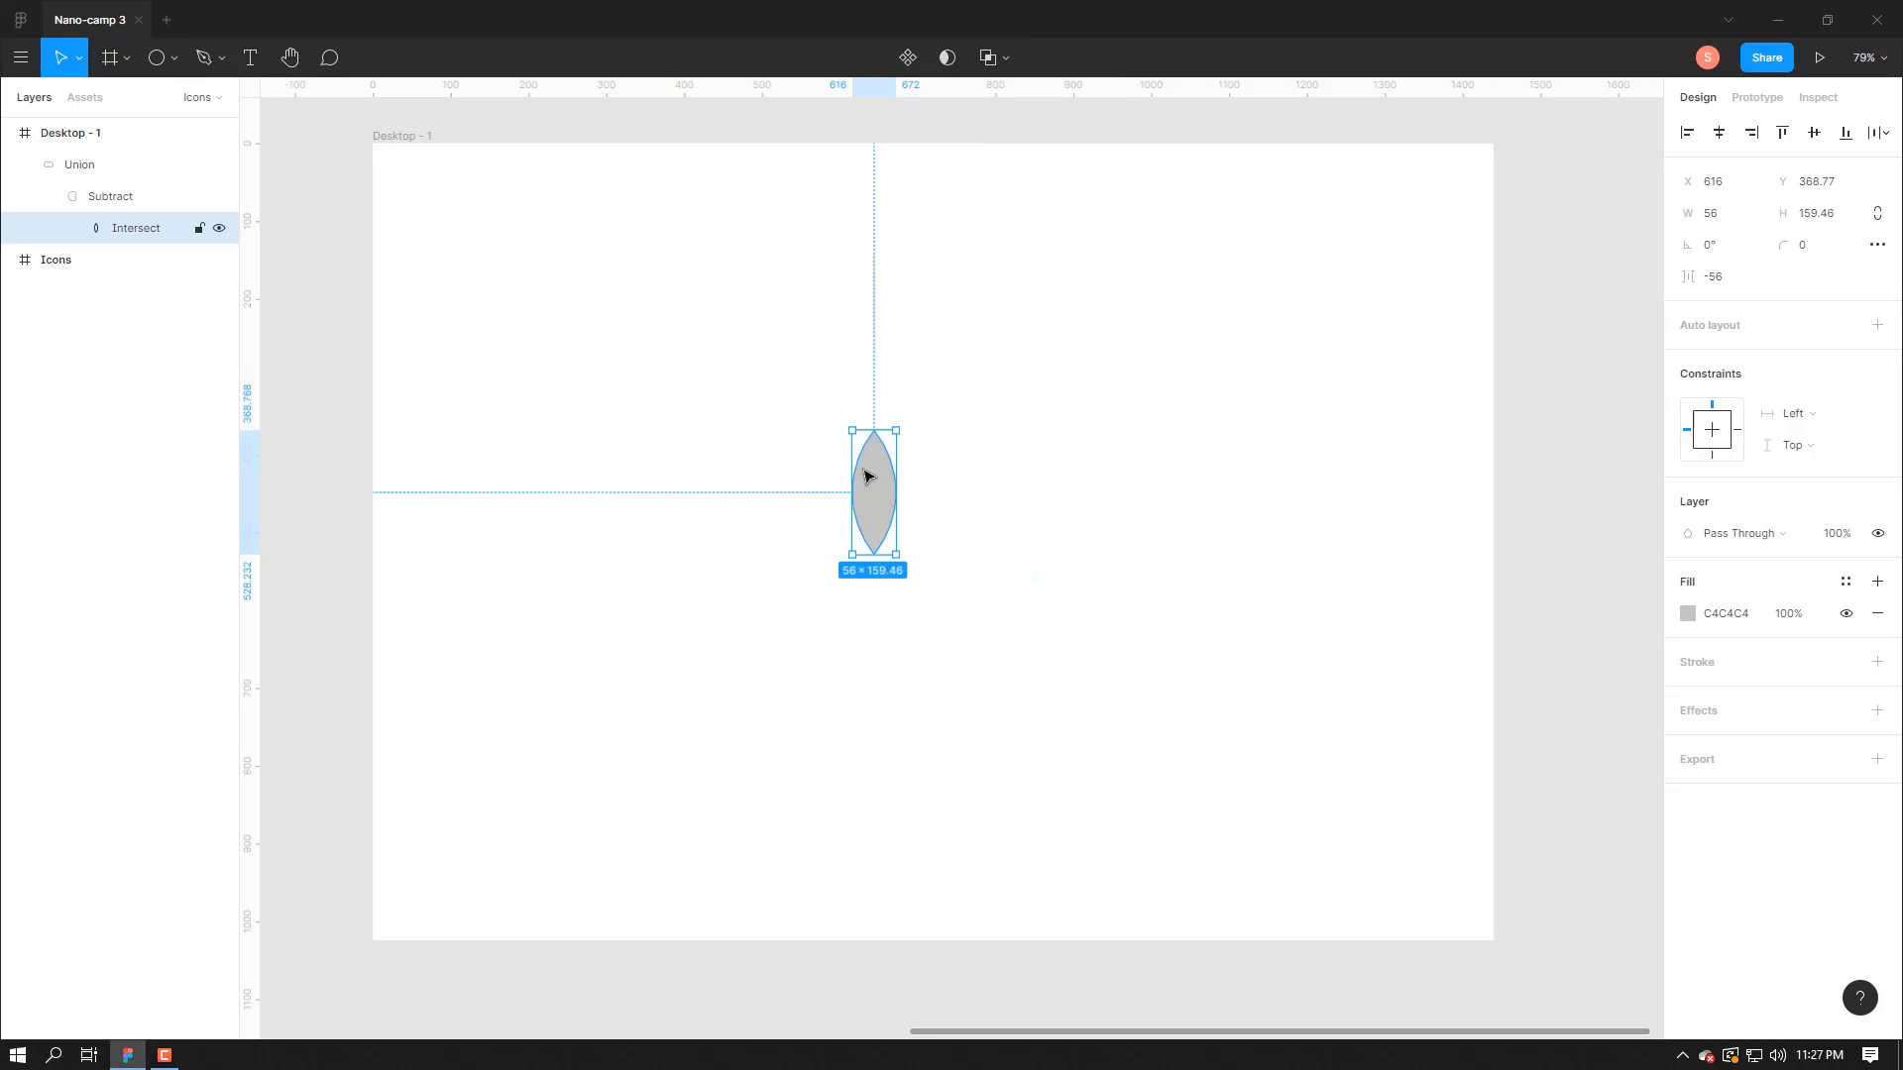
- Apply an Exclude operation to both ellipses inside the Intersect group and move the resulting shape to X 432, Y 310
left_click(72, 228)
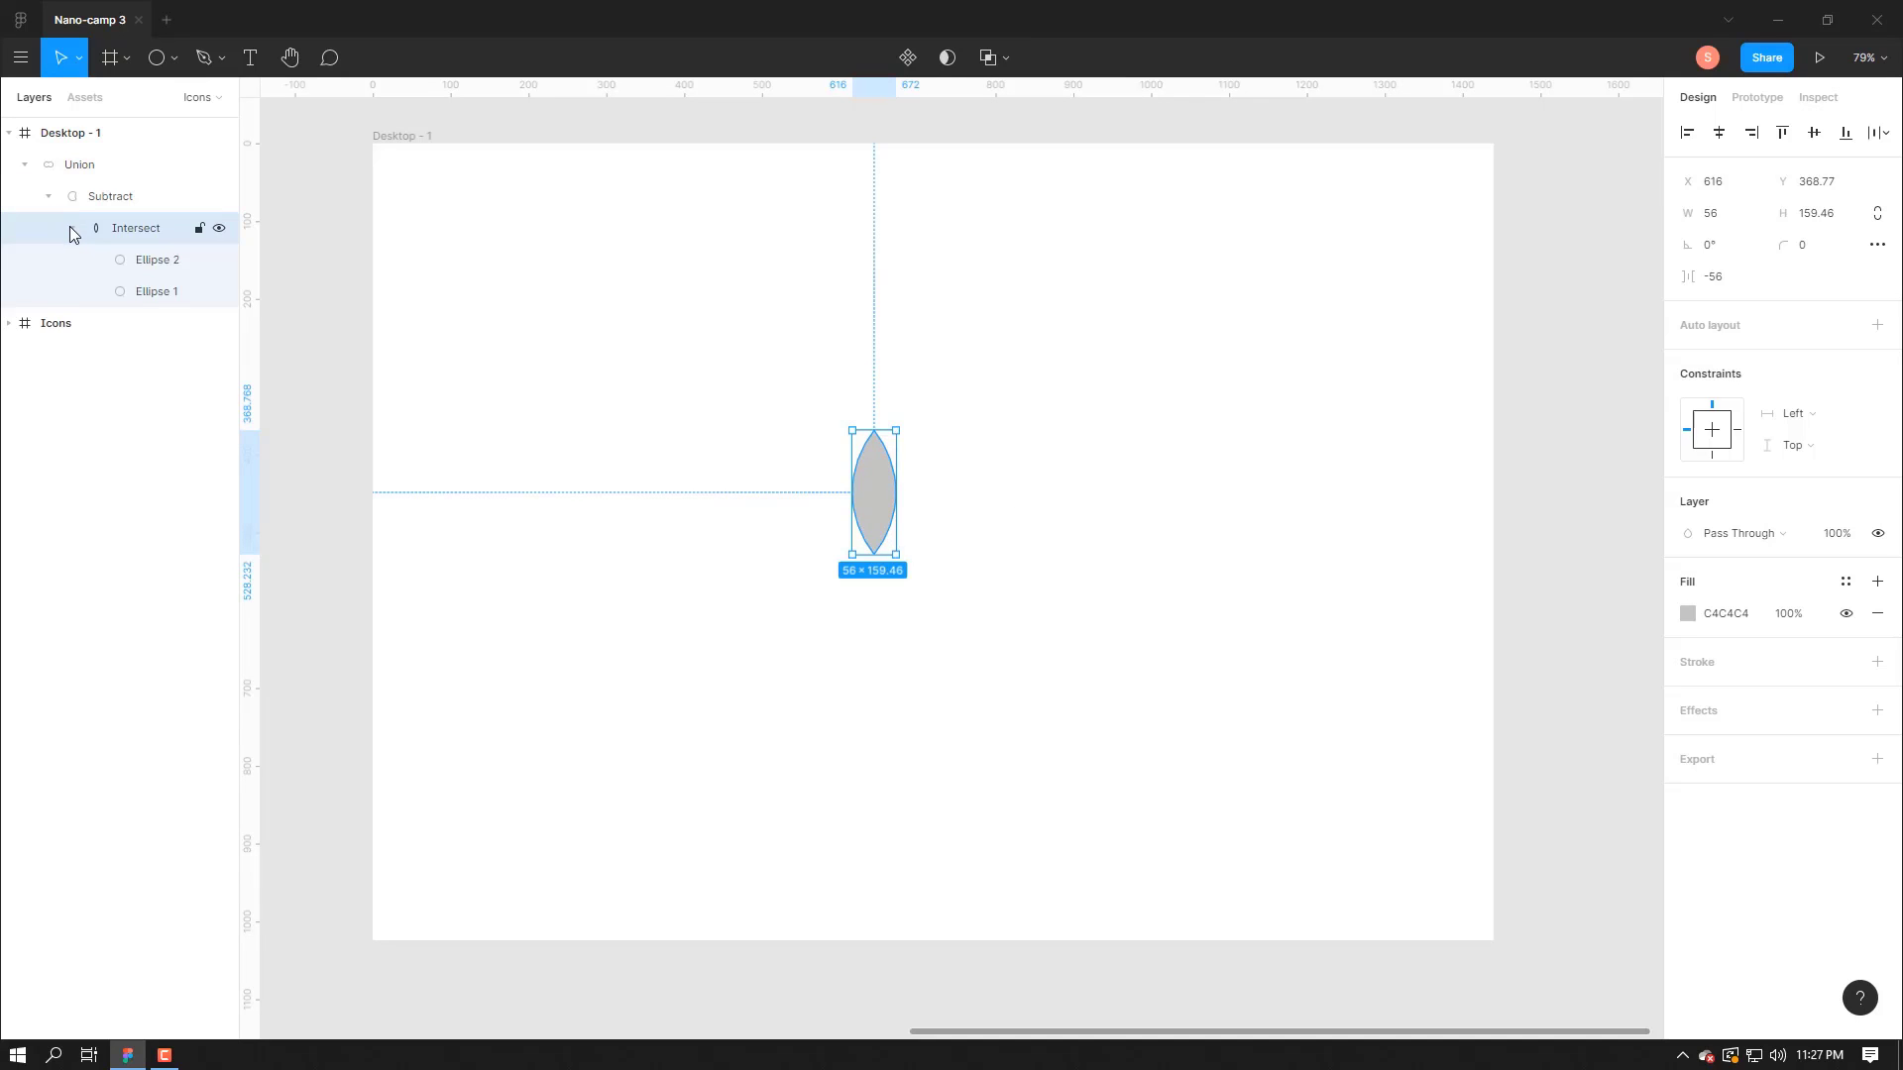
left_click(154, 261)
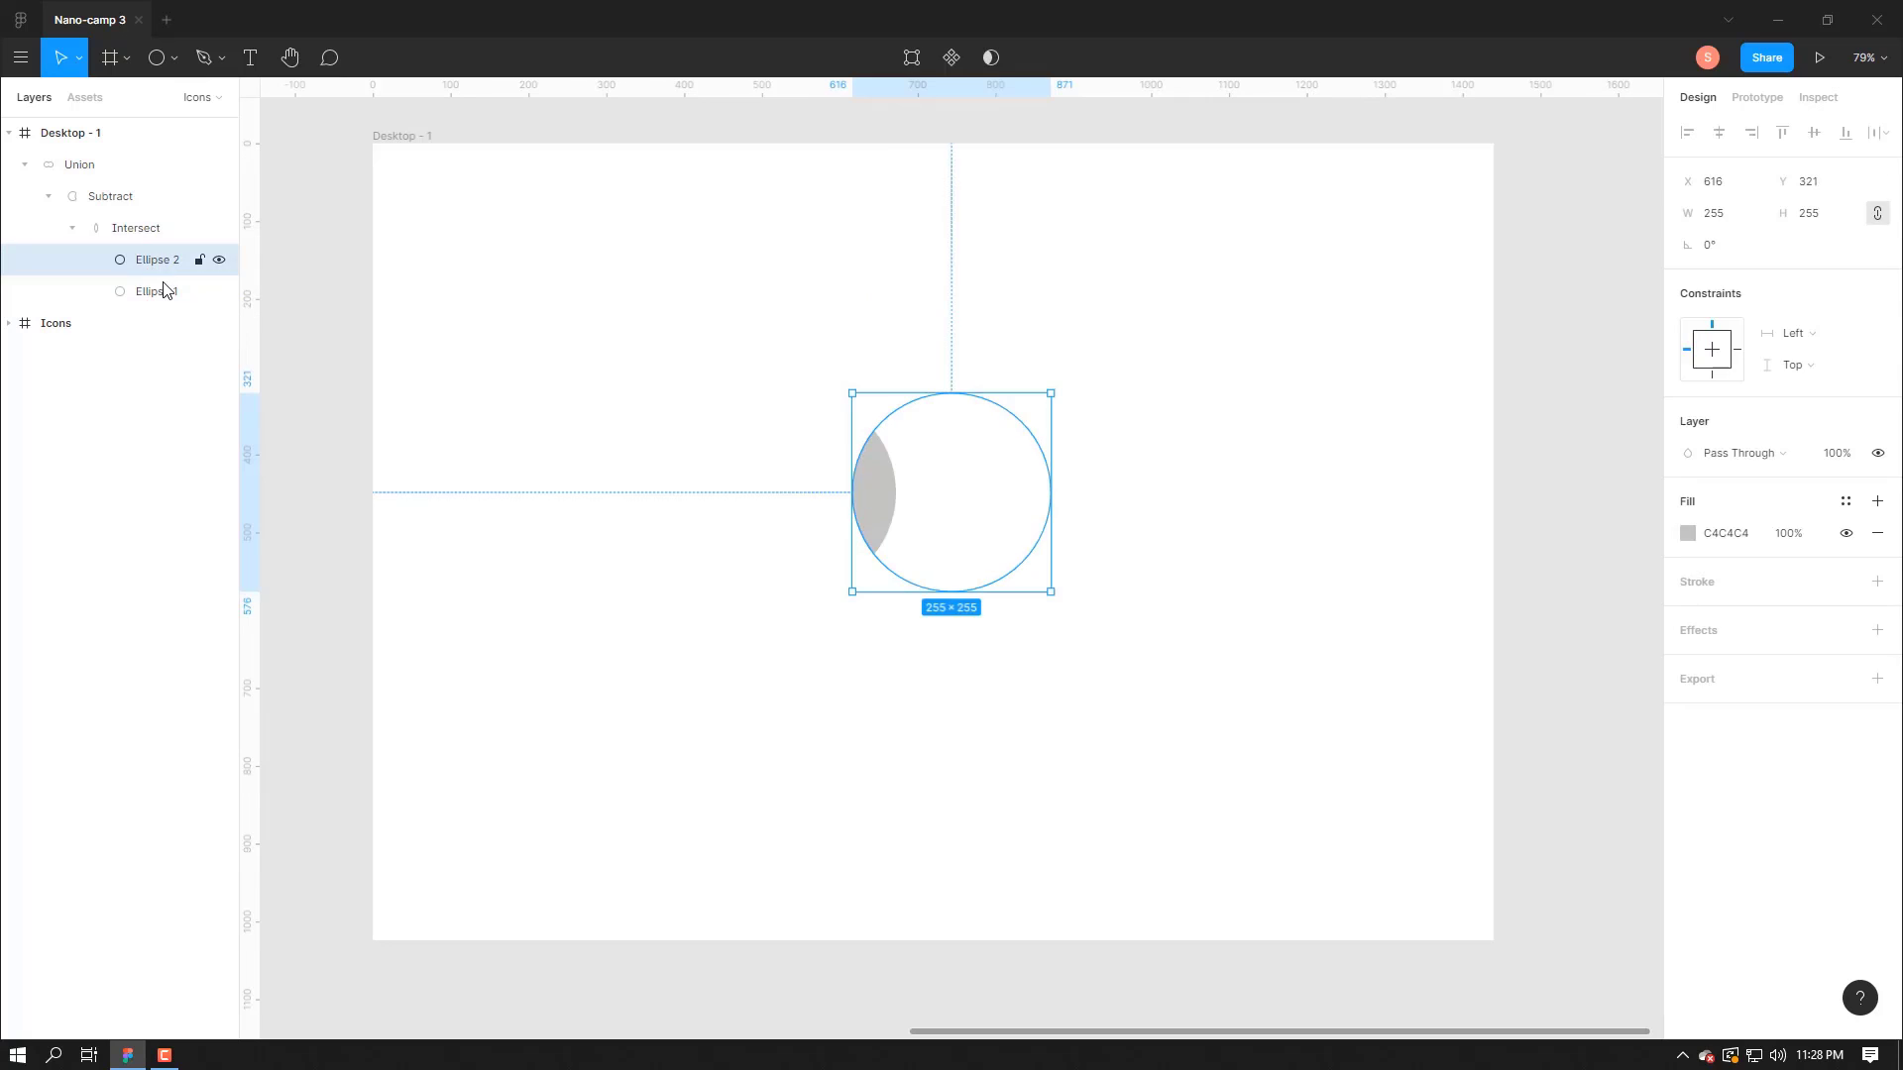
left_click(163, 291, "shift")
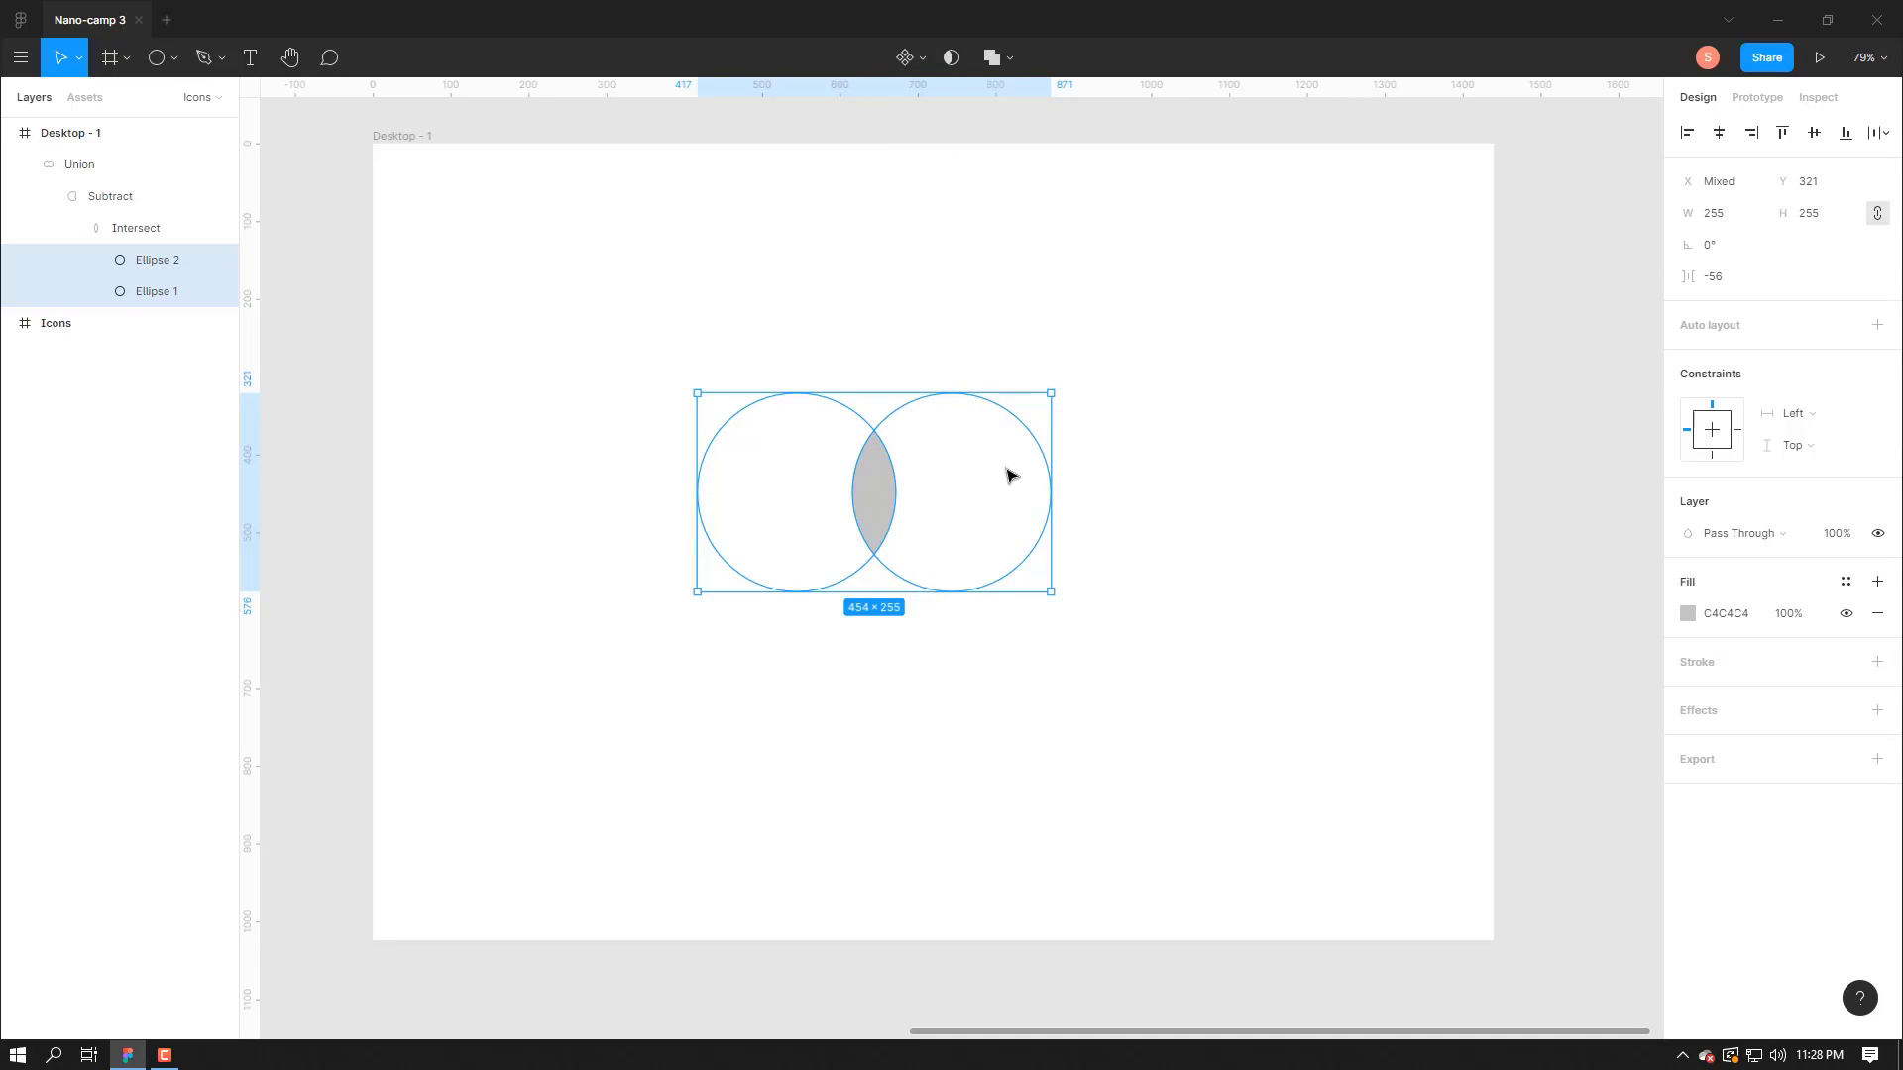
left_click(1007, 57)
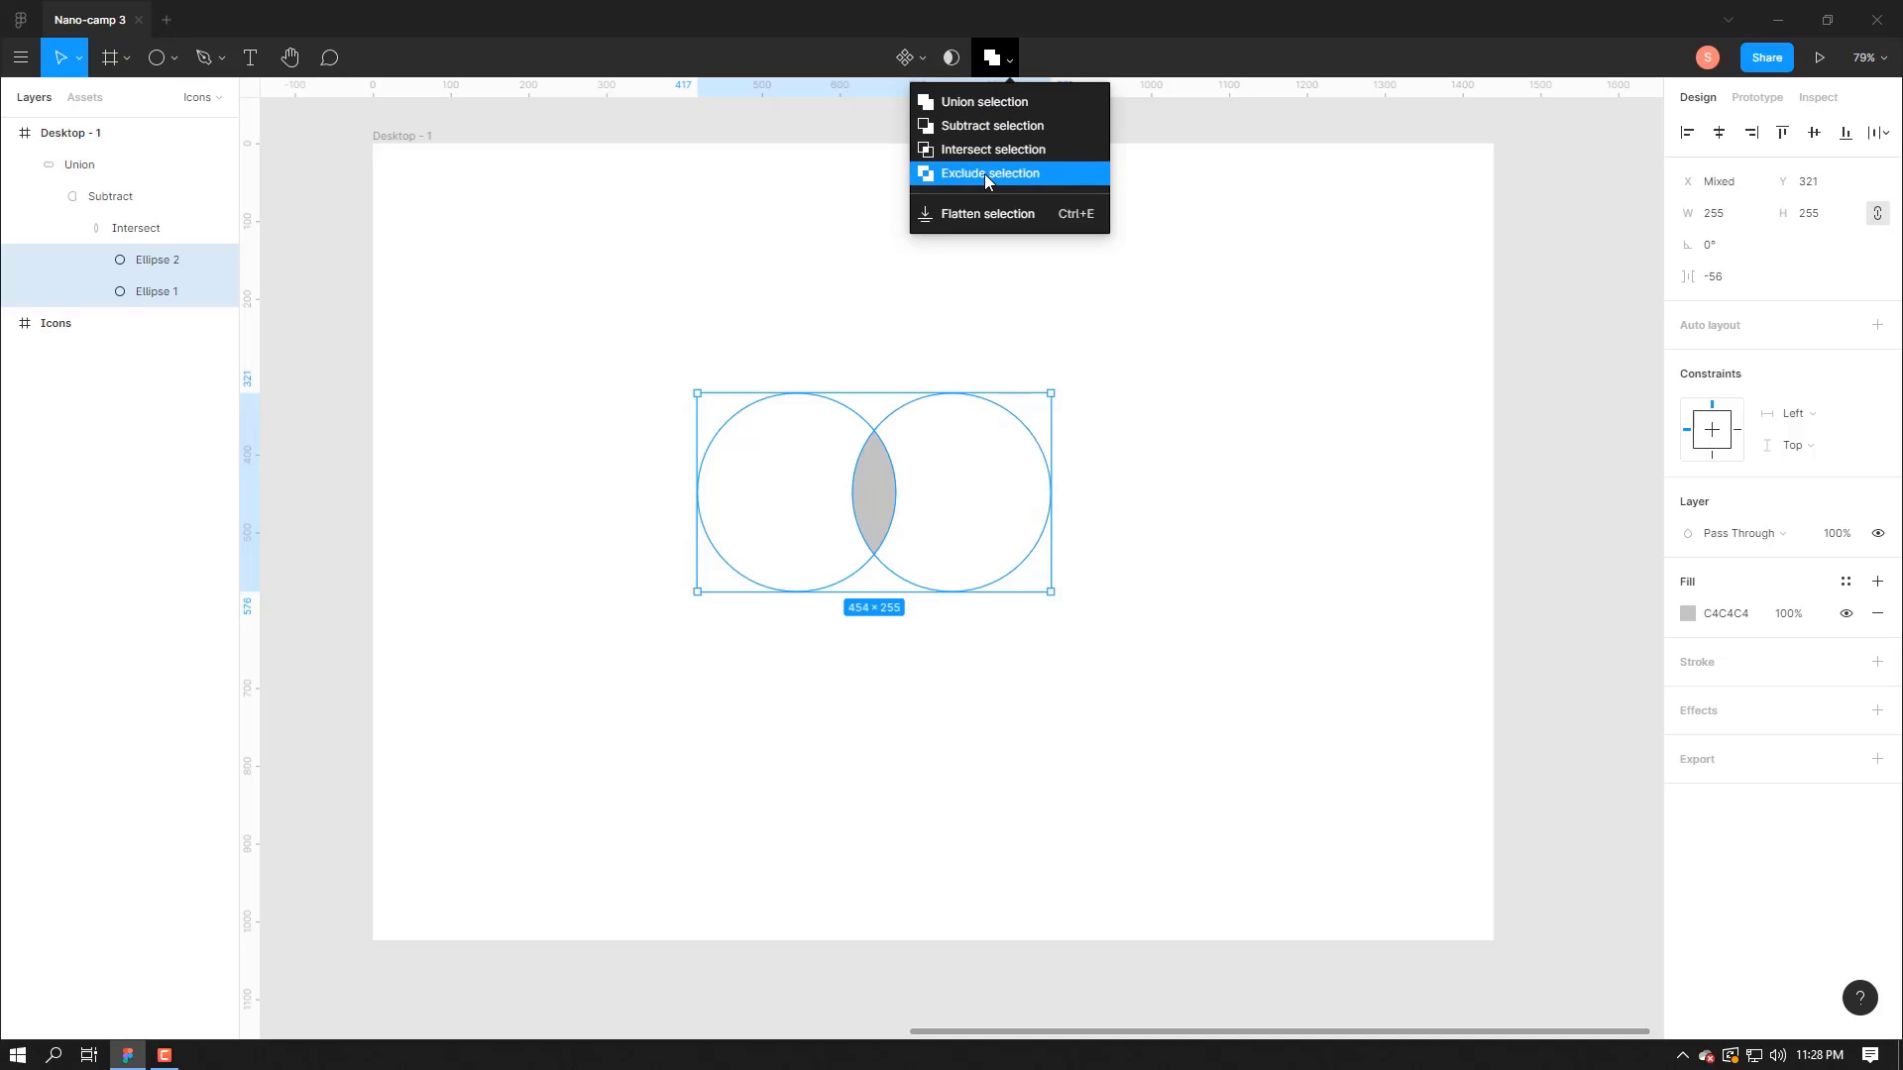
left_click(986, 177)
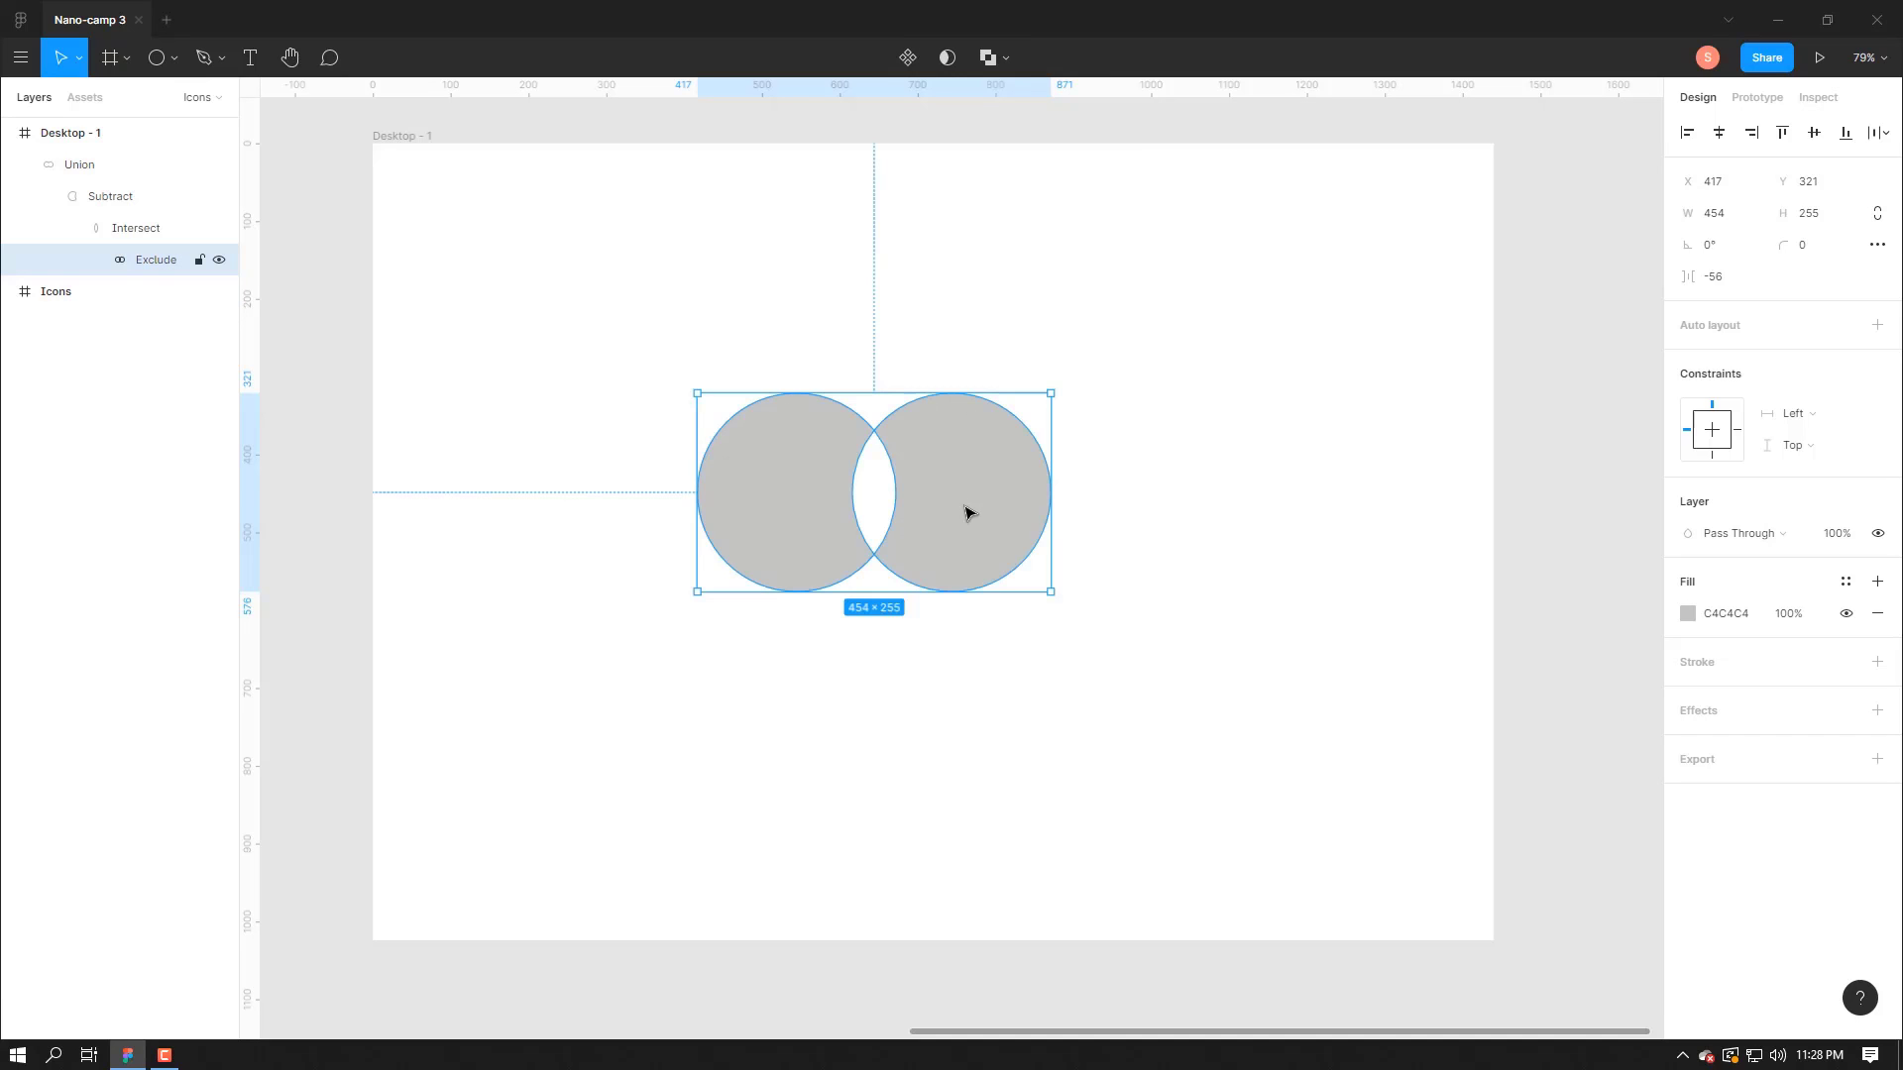
mouse_move(969, 512)
left_mouse_down()
mouse_move(977, 467)
mouse_move(1007, 489)
mouse_move(973, 516)
left_mouse_up()
left_click_drag(792, 486, 804, 477)
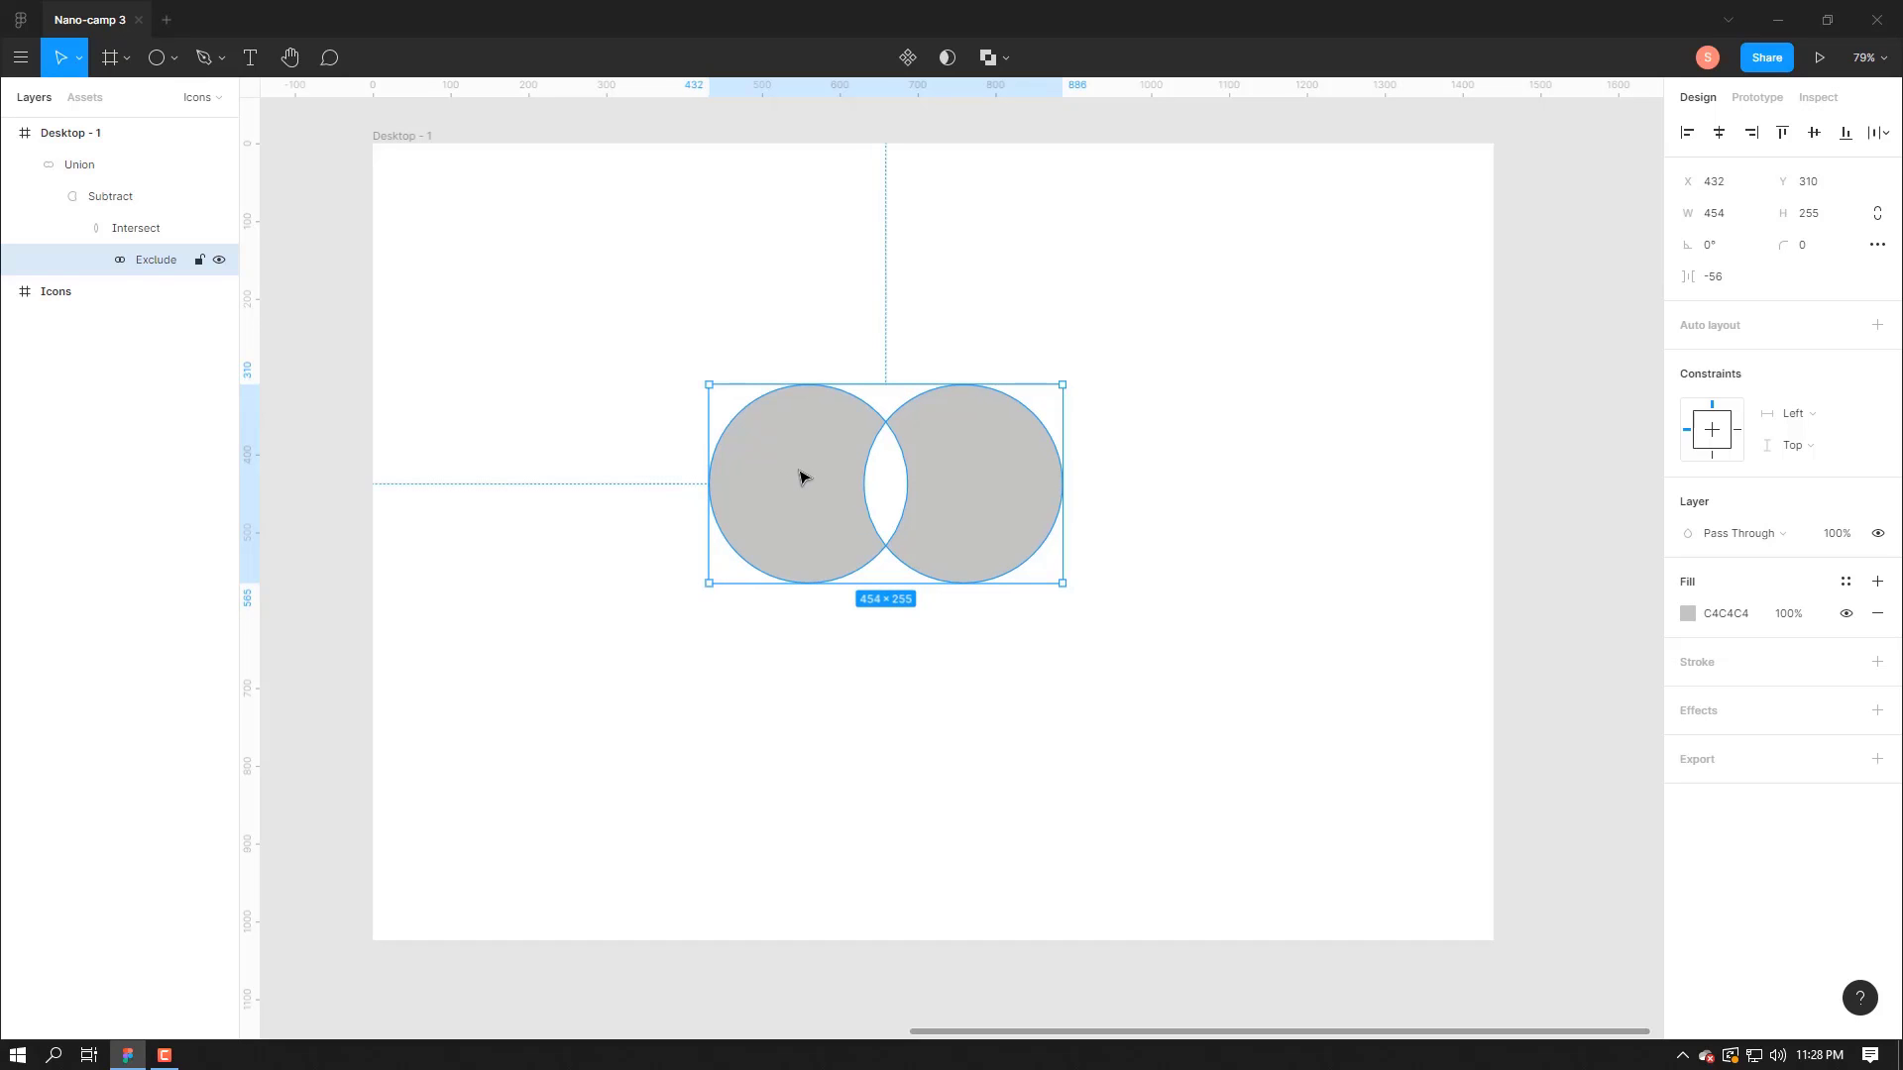
- Expand the Exclude group, select its ellipses individually, and try moving the right circle, undoing the move
left_click(99, 259)
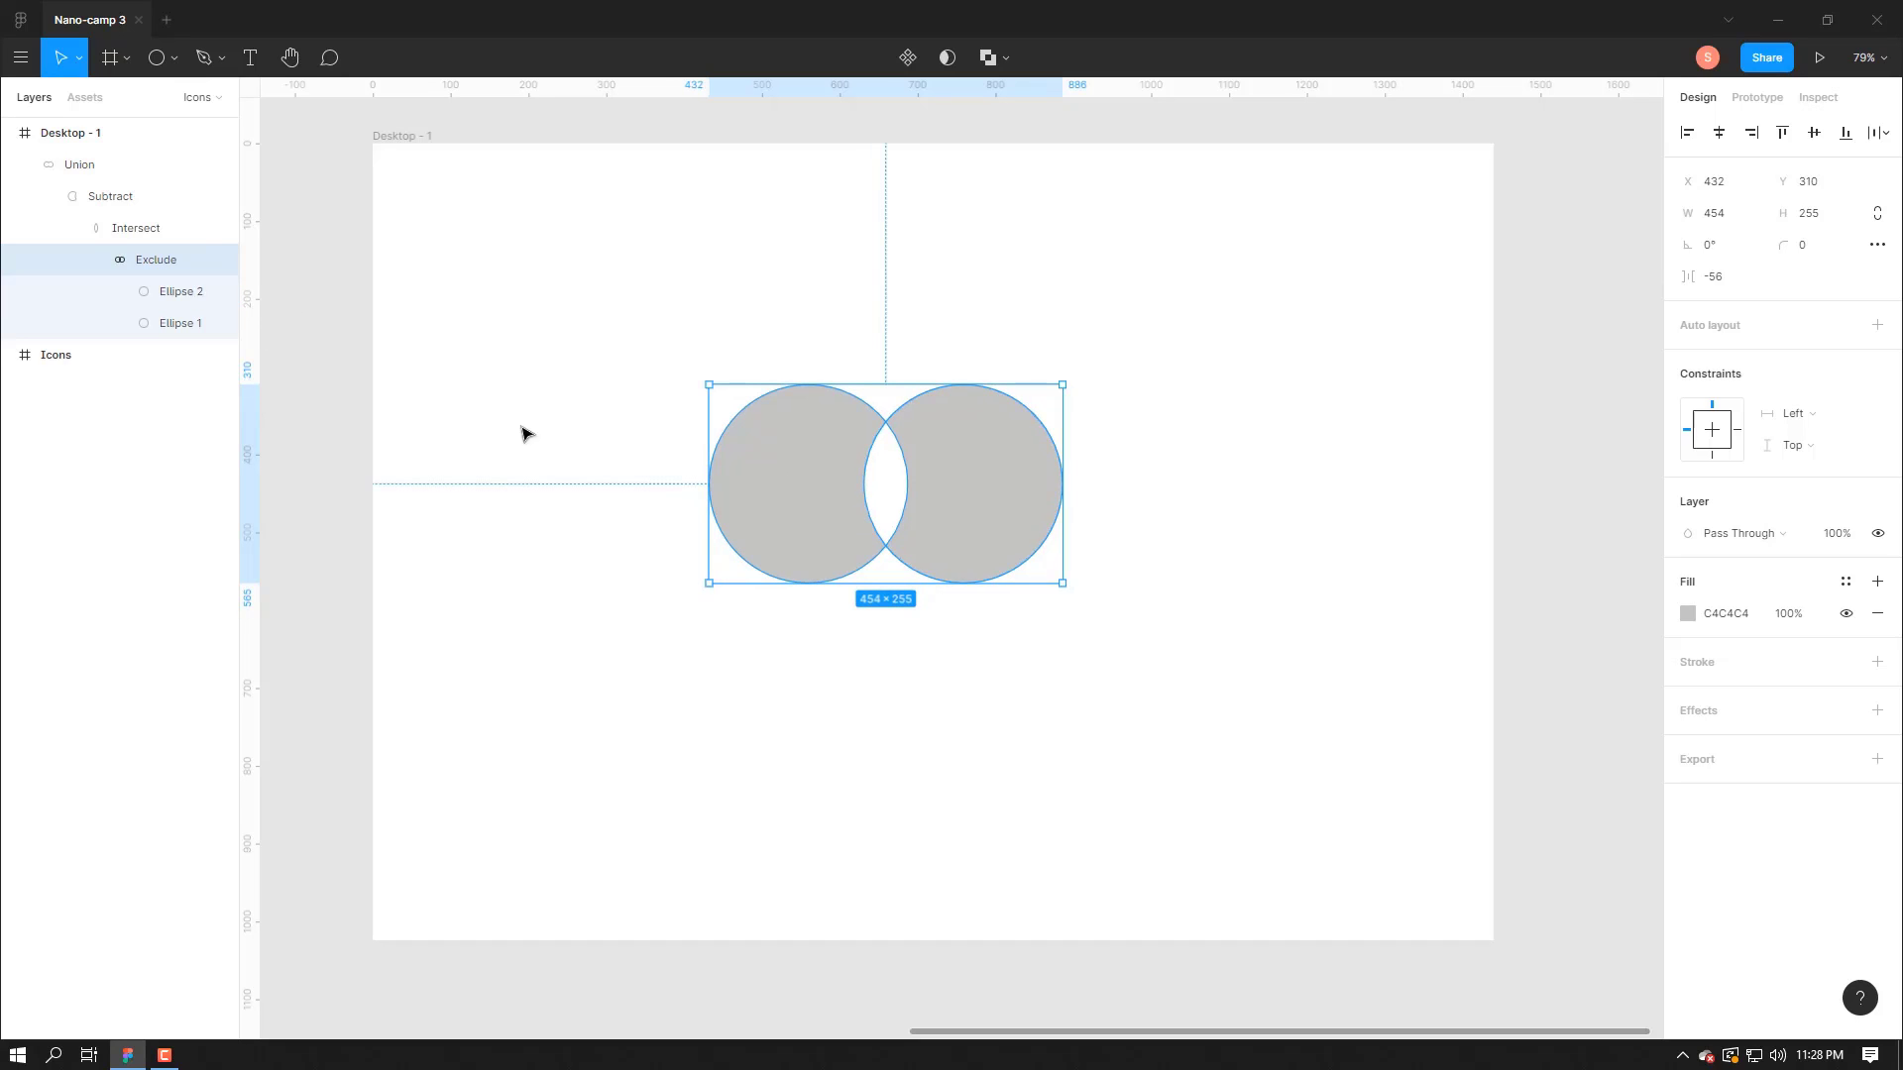
left_click(156, 292)
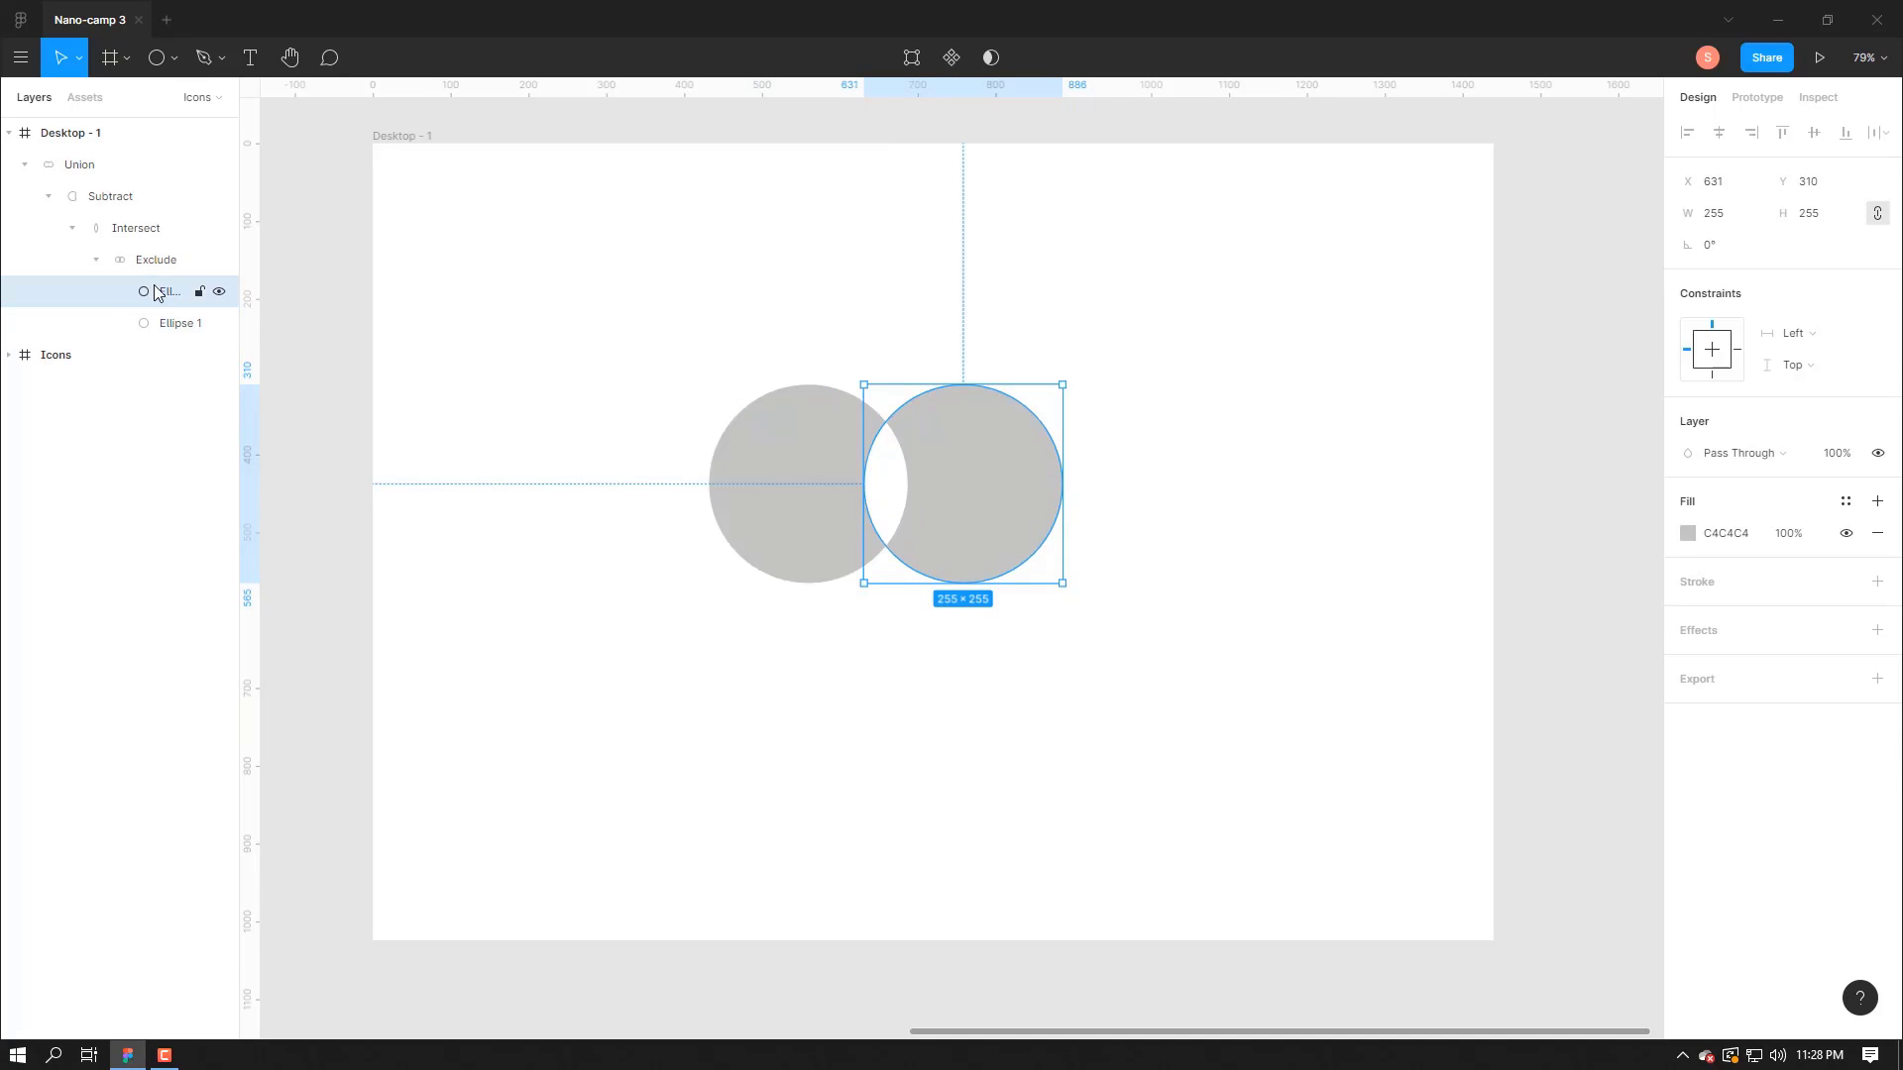
left_click(162, 323)
left_click(159, 291)
left_click_drag(960, 472, 1028, 480)
key("ctrl+z")
left_click(773, 437)
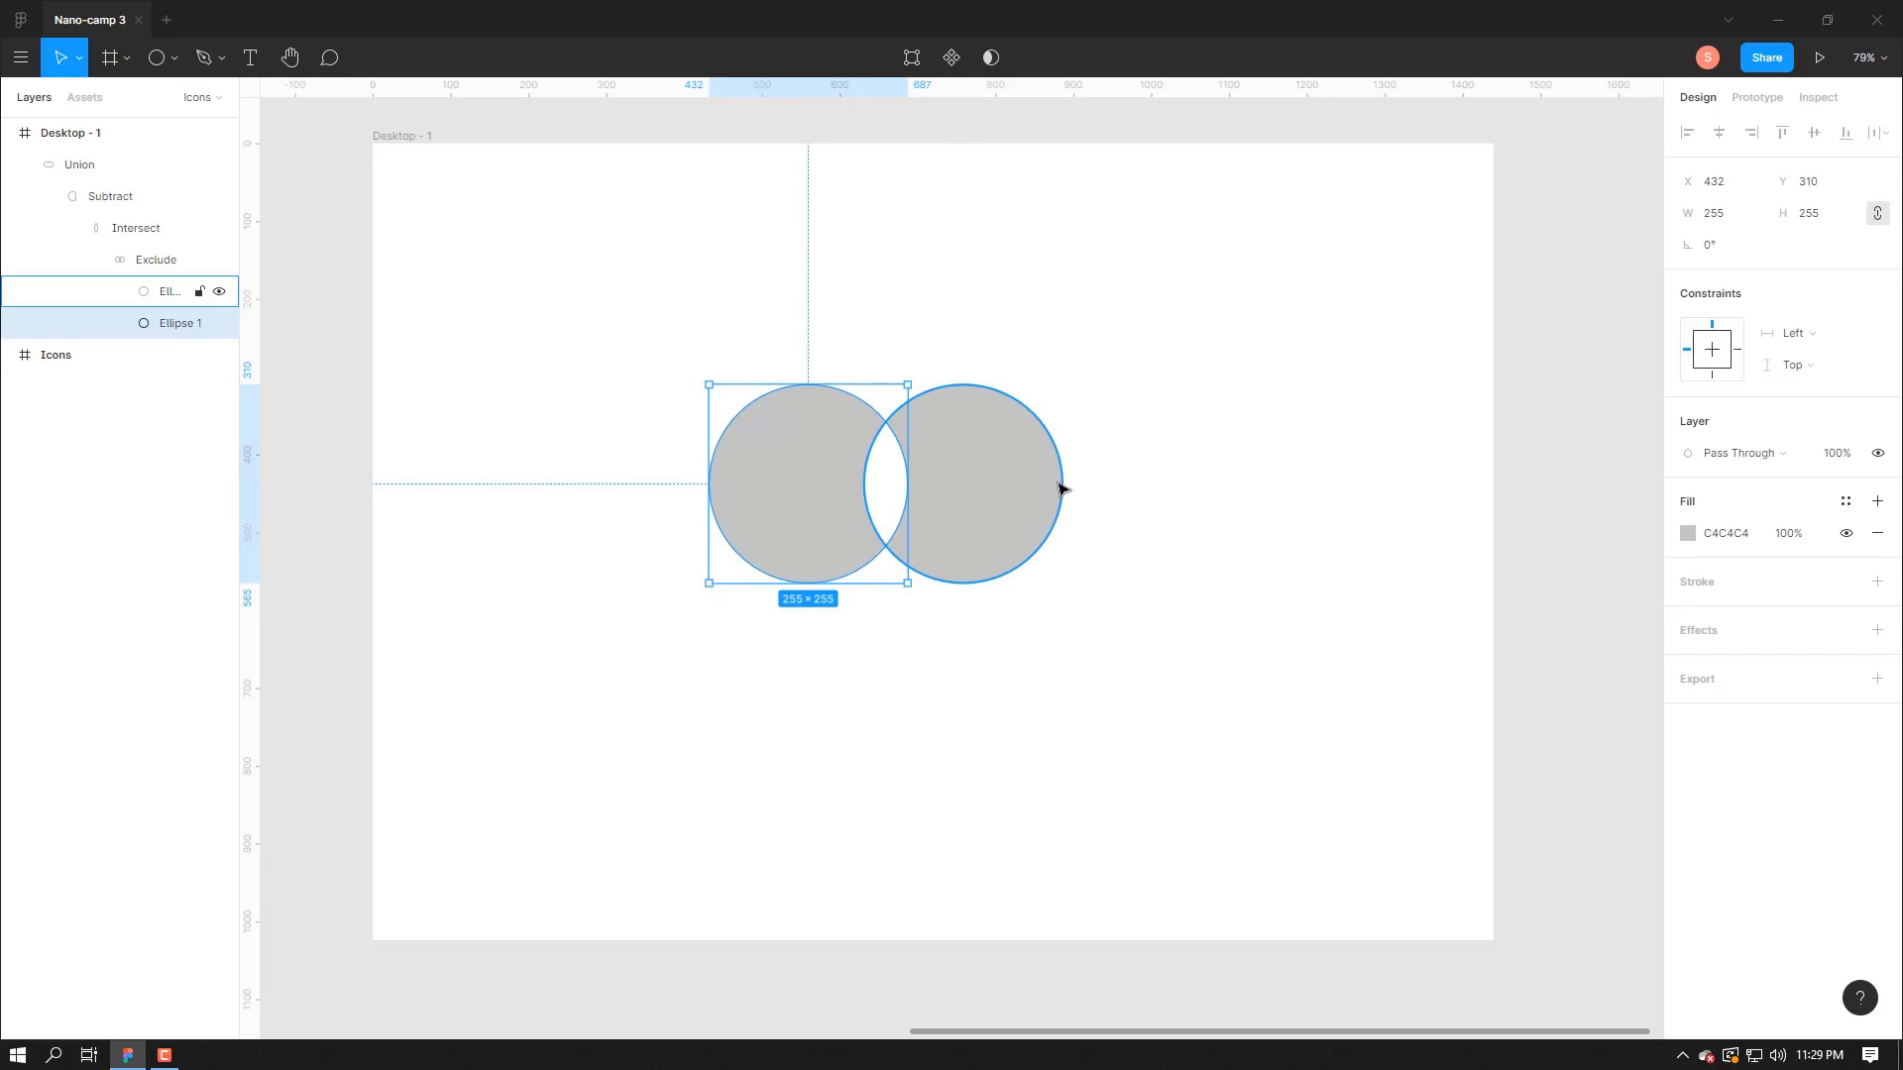
left_click(1007, 490)
left_click(750, 424)
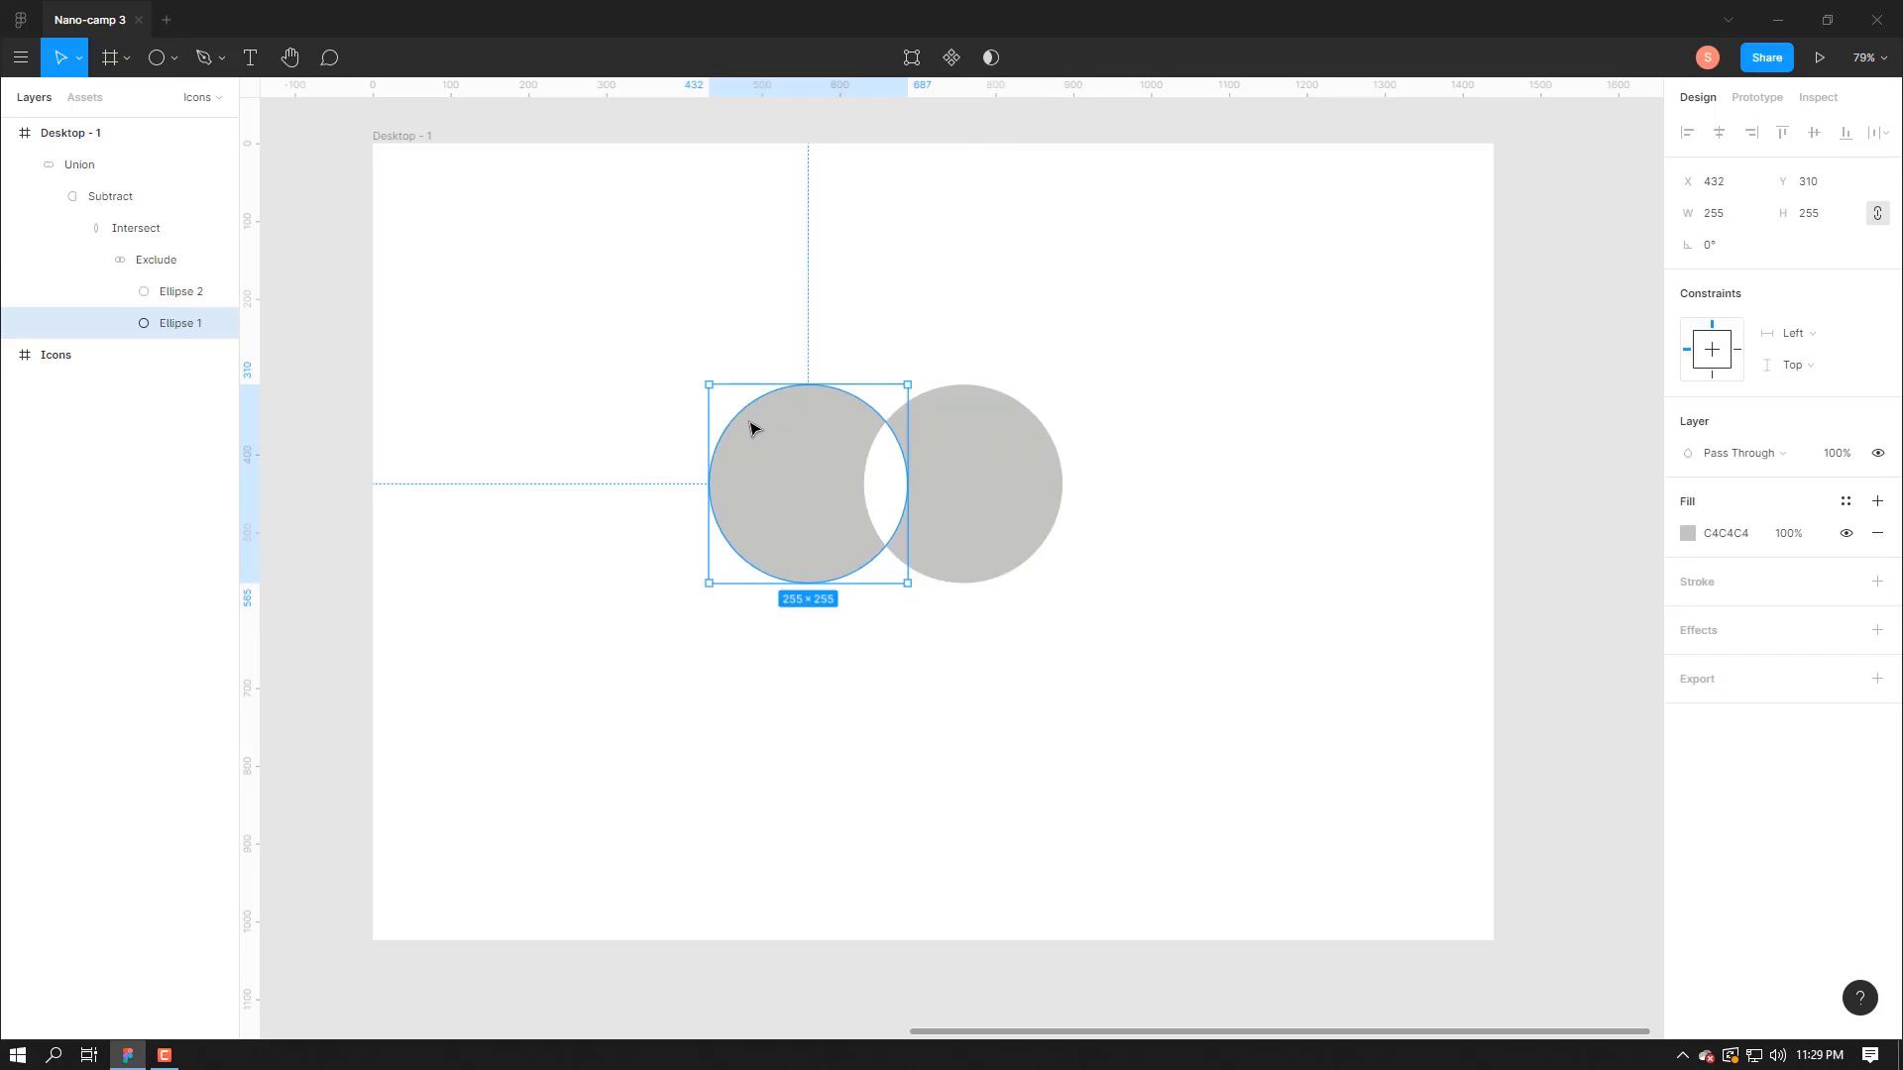
- Flatten the whole nested union into a single vector shape and move it to X 428, Y 291
left_click(643, 361)
left_click_drag(642, 361, 1060, 577)
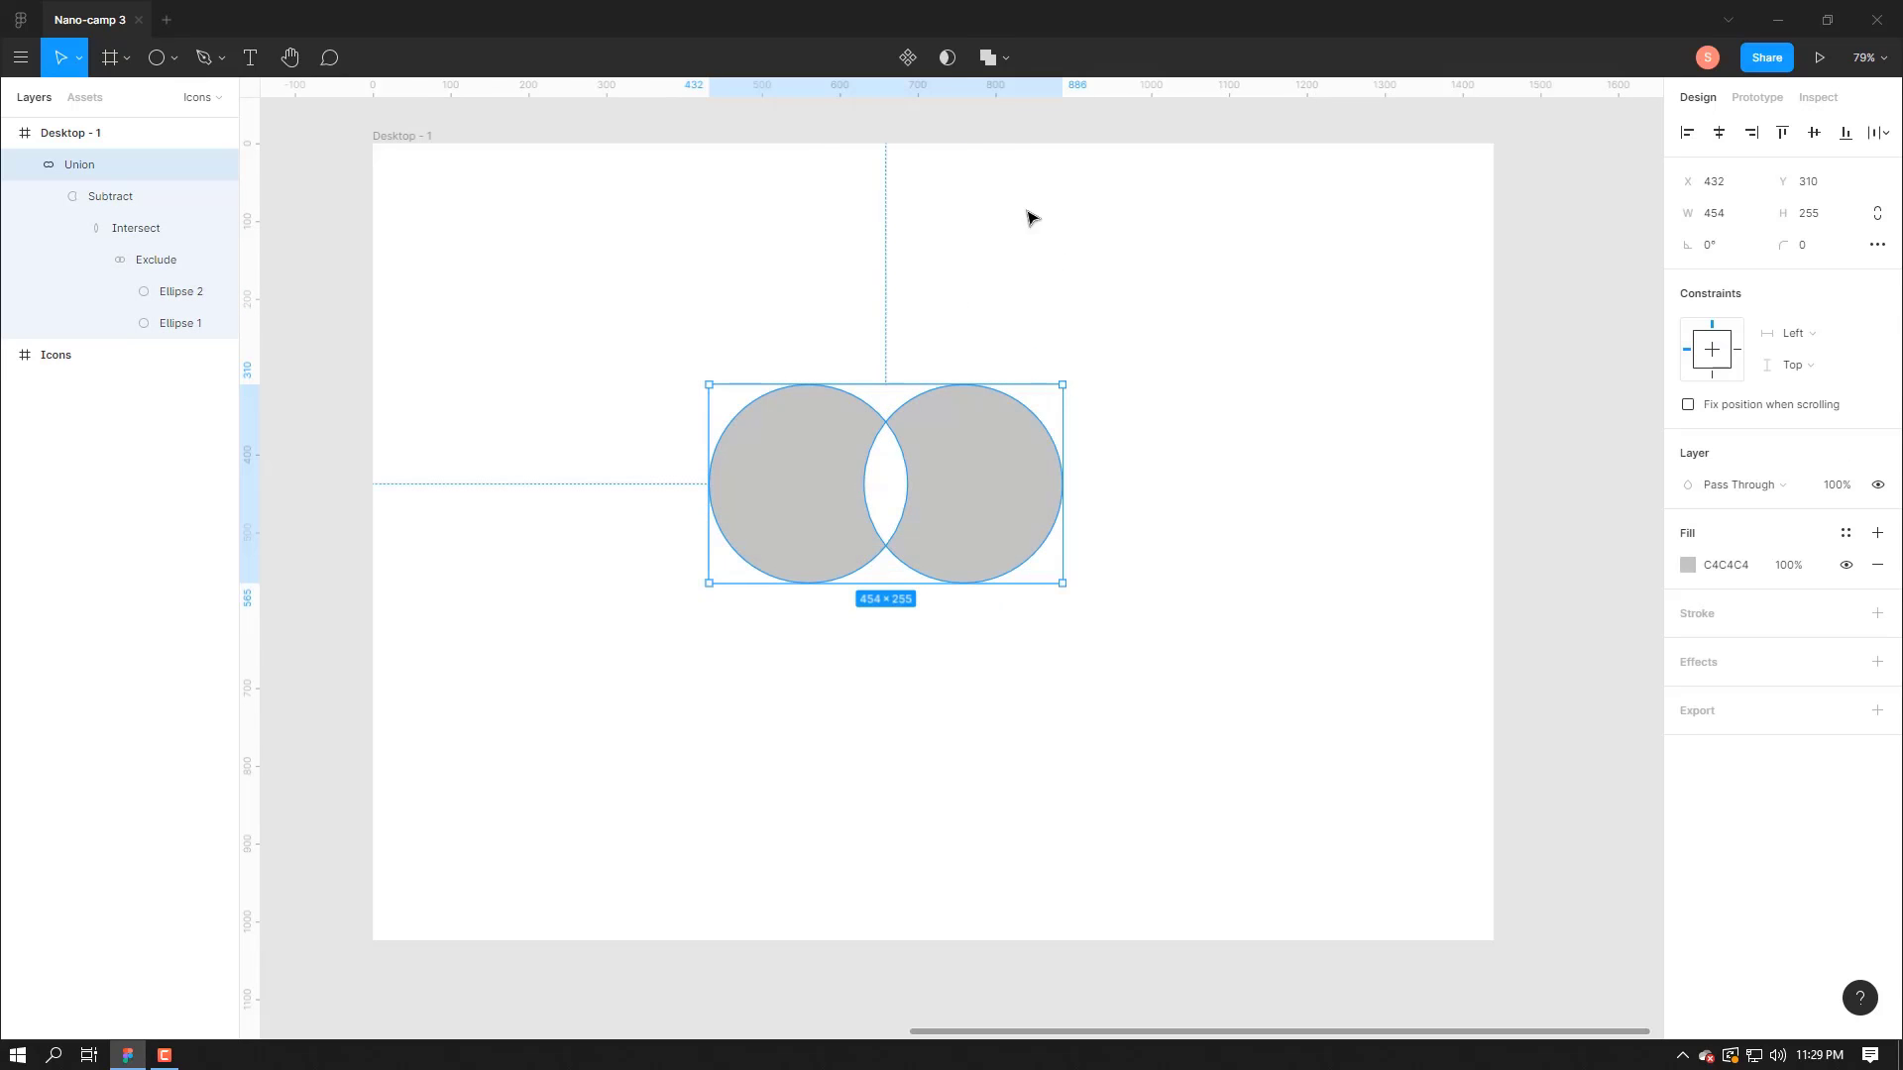
left_click(1006, 61)
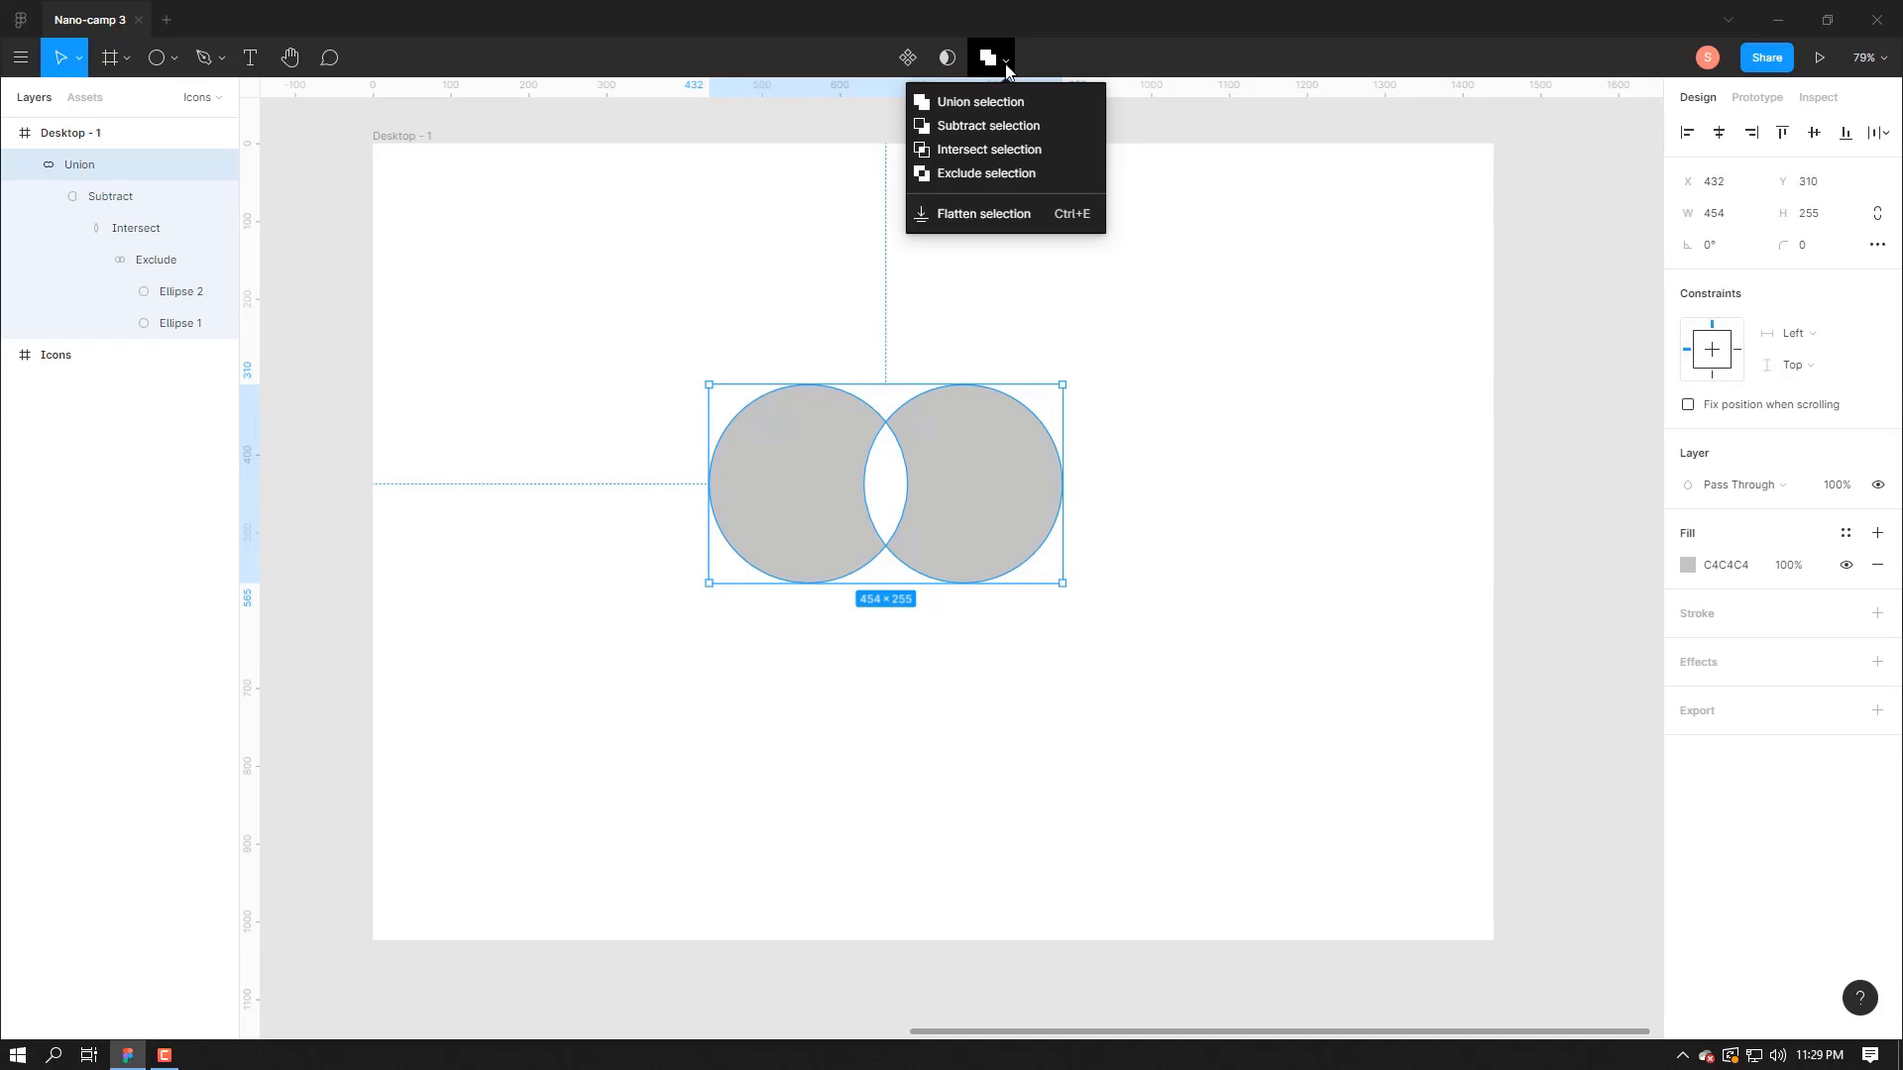
left_click(999, 226)
mouse_move(937, 474)
left_mouse_down()
mouse_move(862, 492)
mouse_move(939, 437)
mouse_move(932, 452)
left_mouse_up()
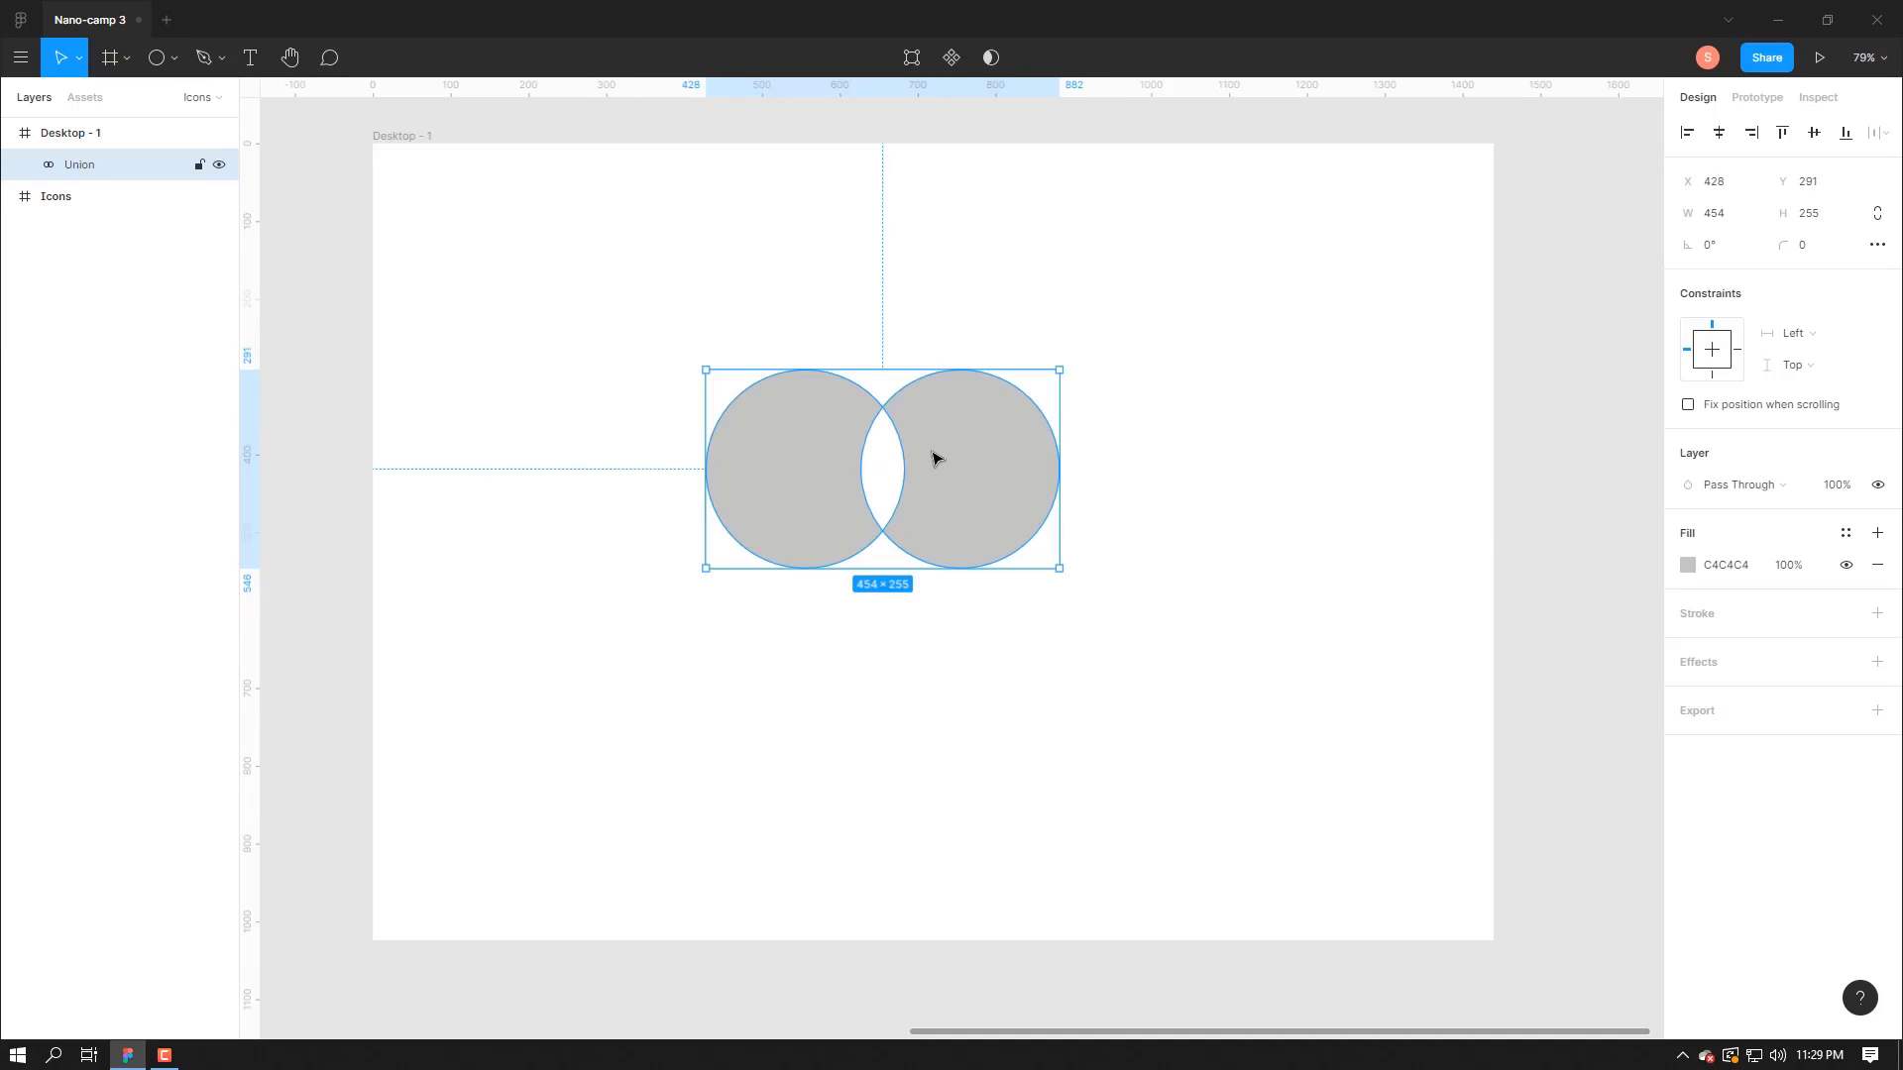
- Open the flattened shape for vector editing, select its two regions in turn, and shift the right region slightly left and down
double_click(792, 448)
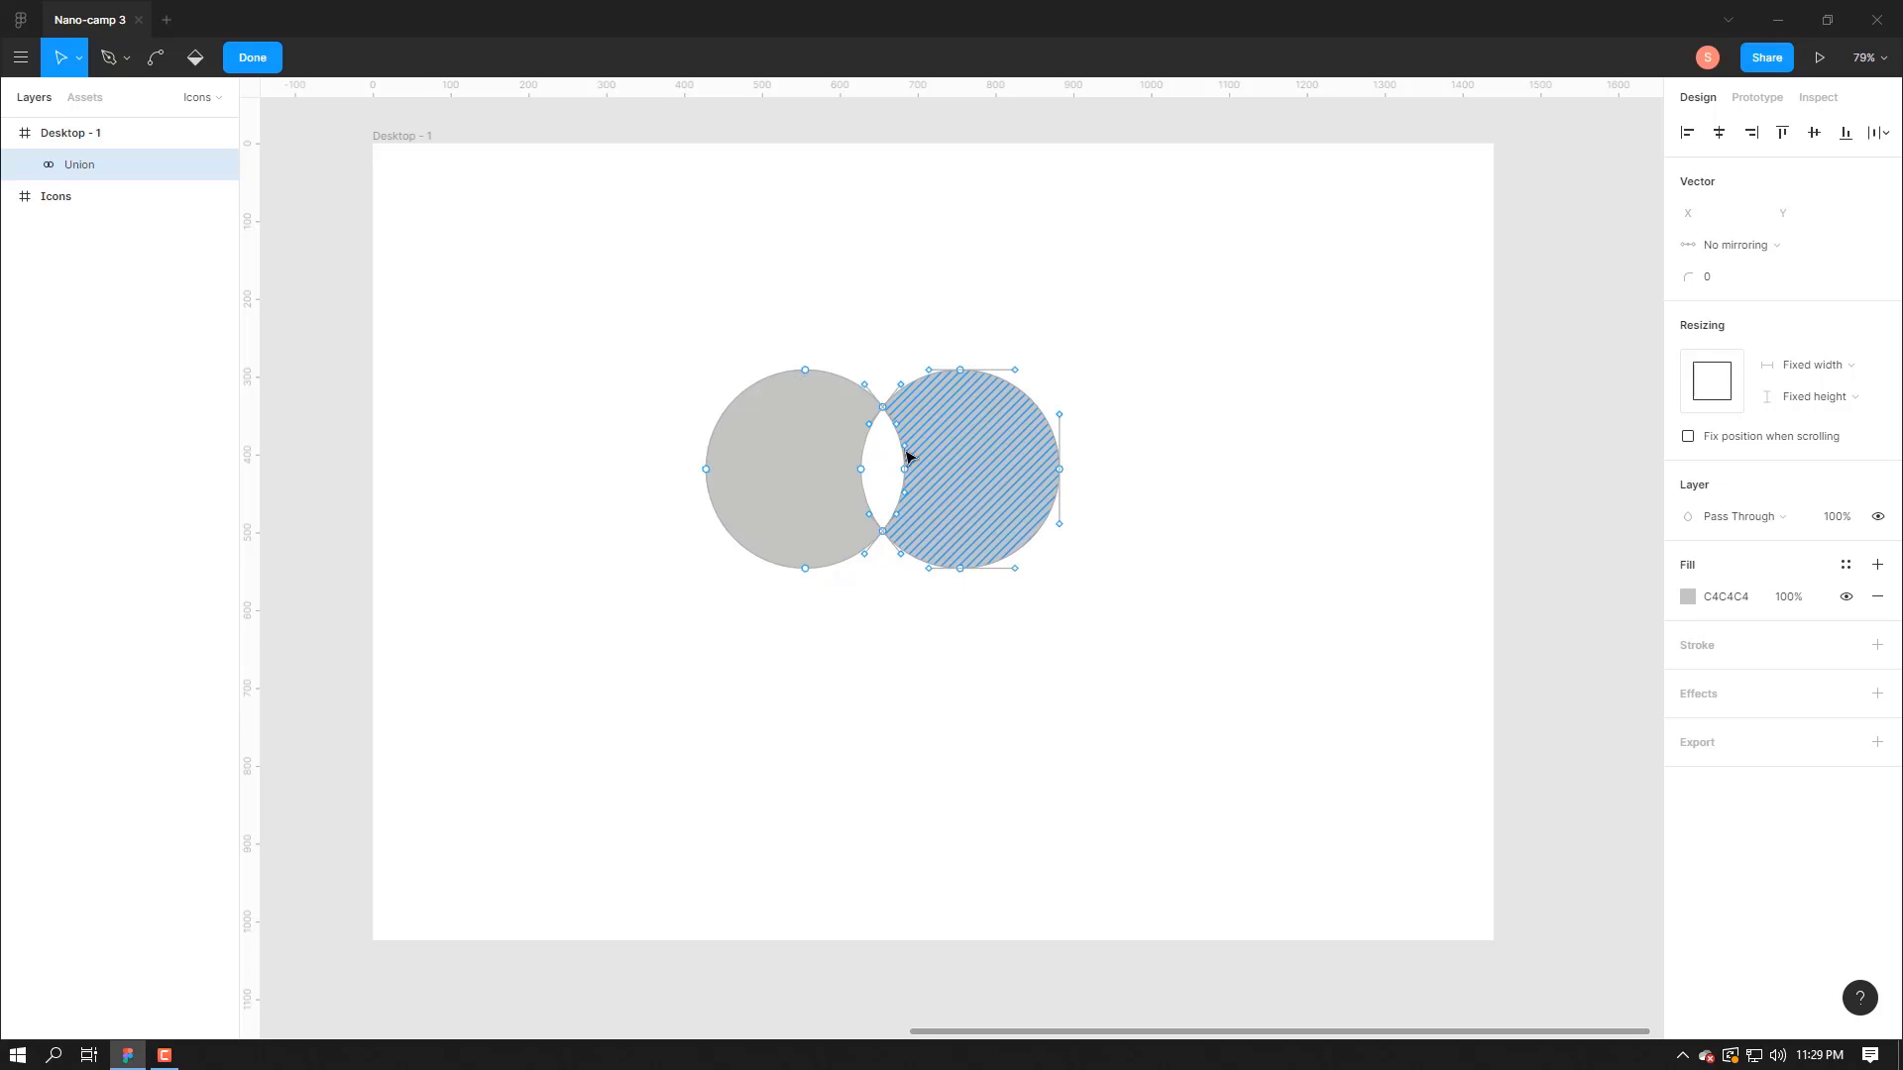
left_click(768, 436)
left_click(939, 451)
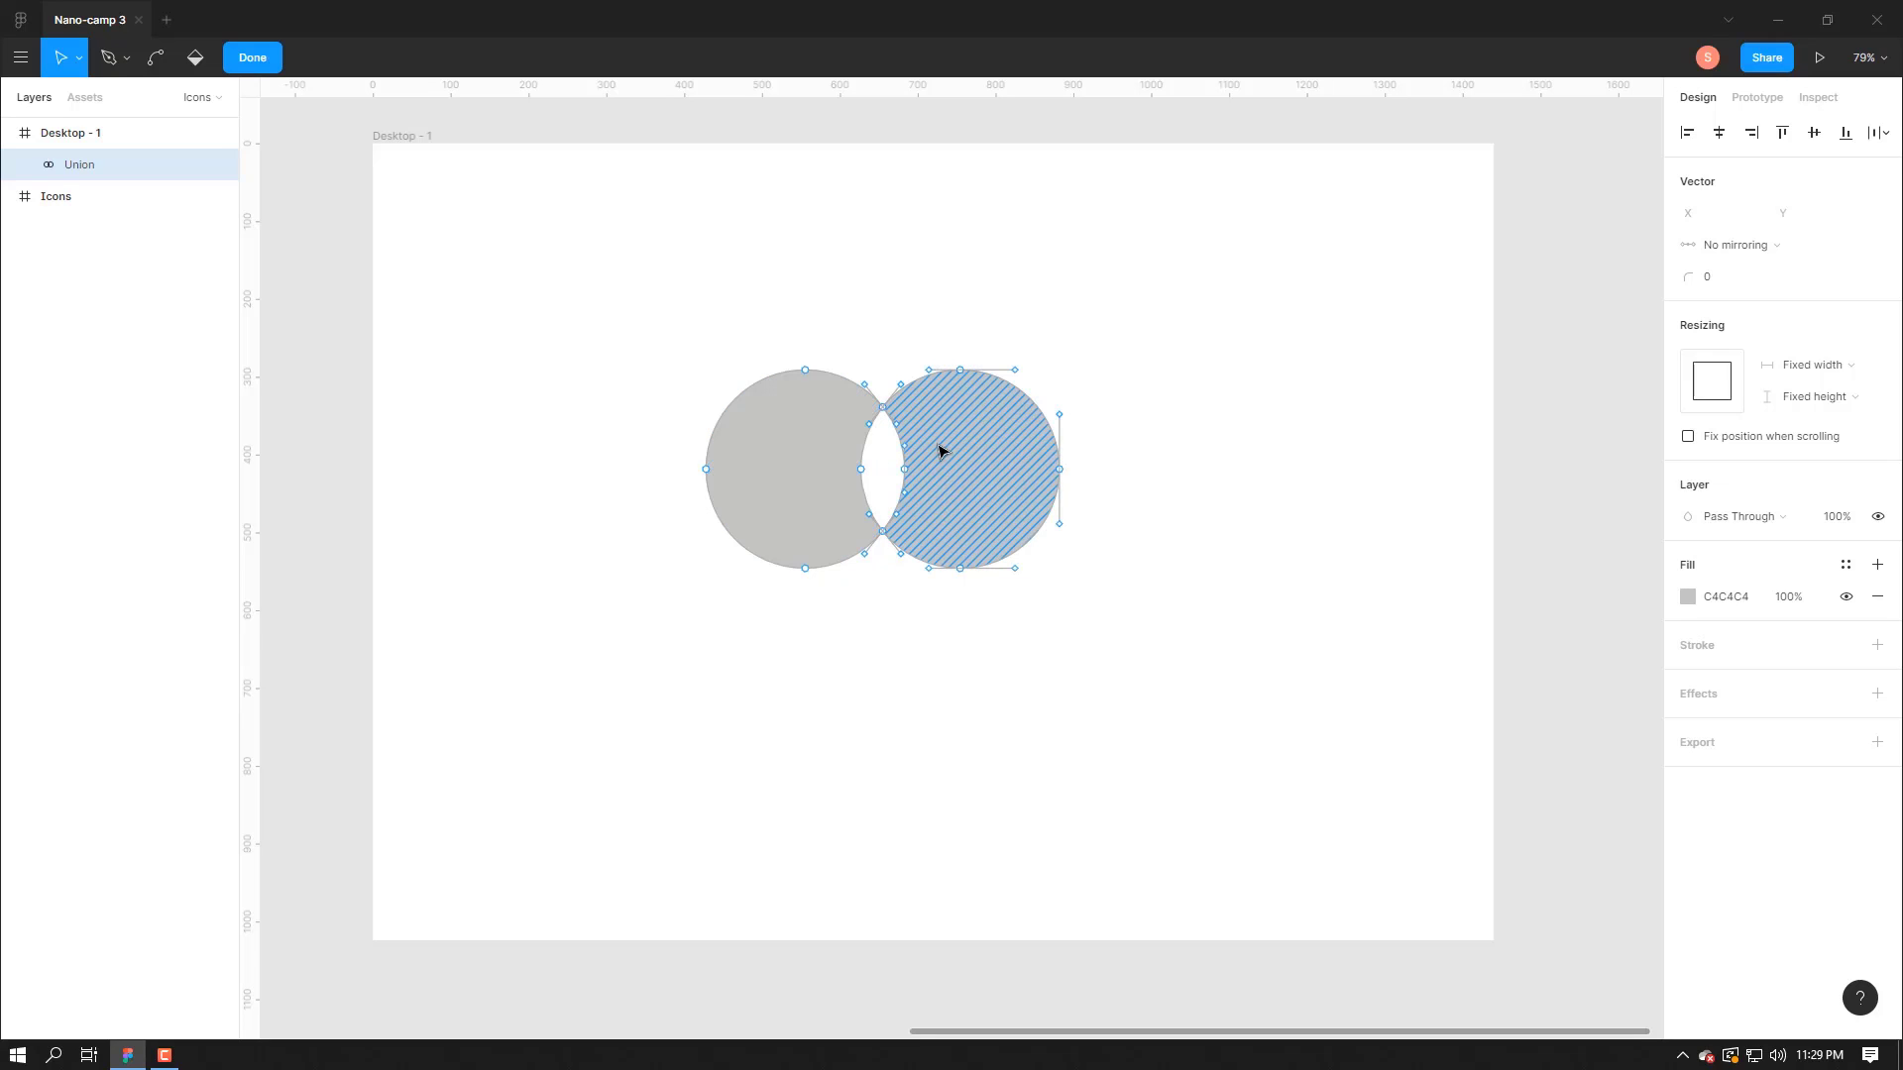
left_click(804, 455)
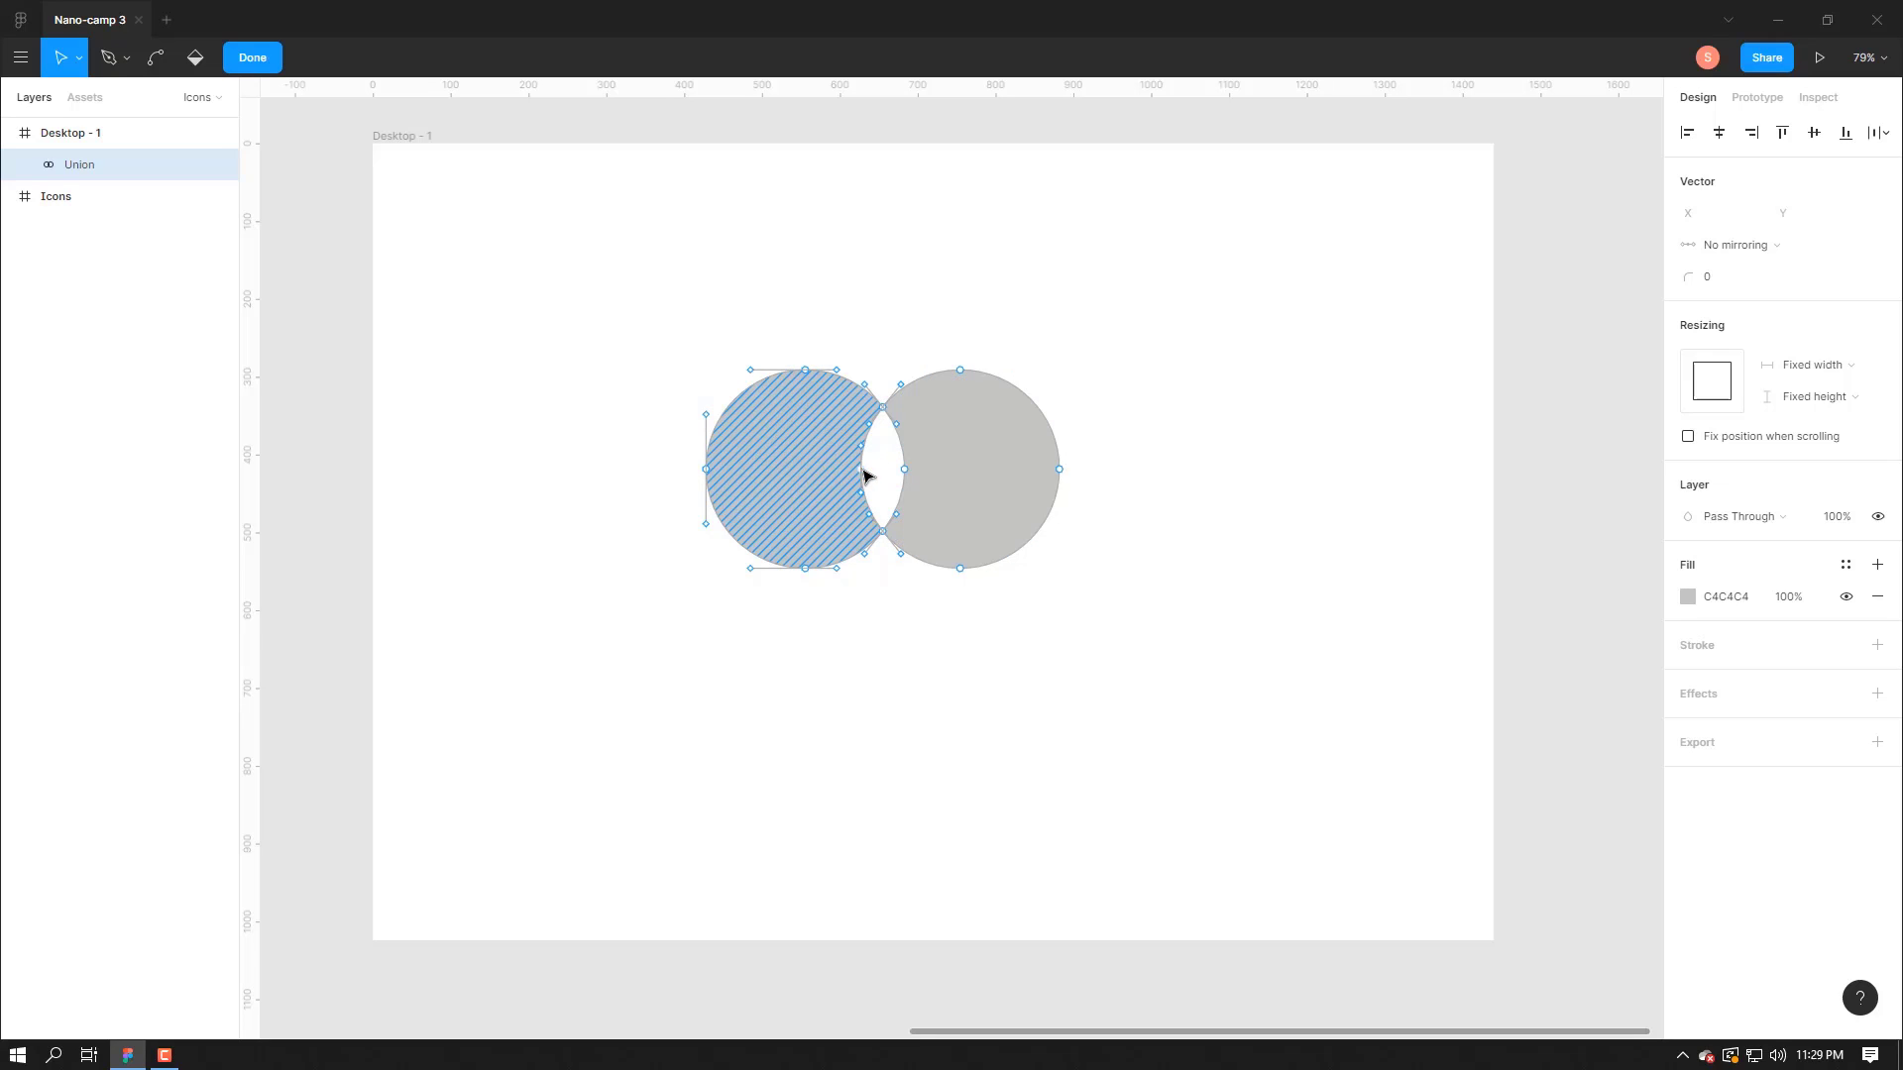
mouse_move(865, 473)
left_mouse_down()
mouse_move(892, 477)
mouse_move(858, 473)
left_mouse_up()
key("ctrl+z")
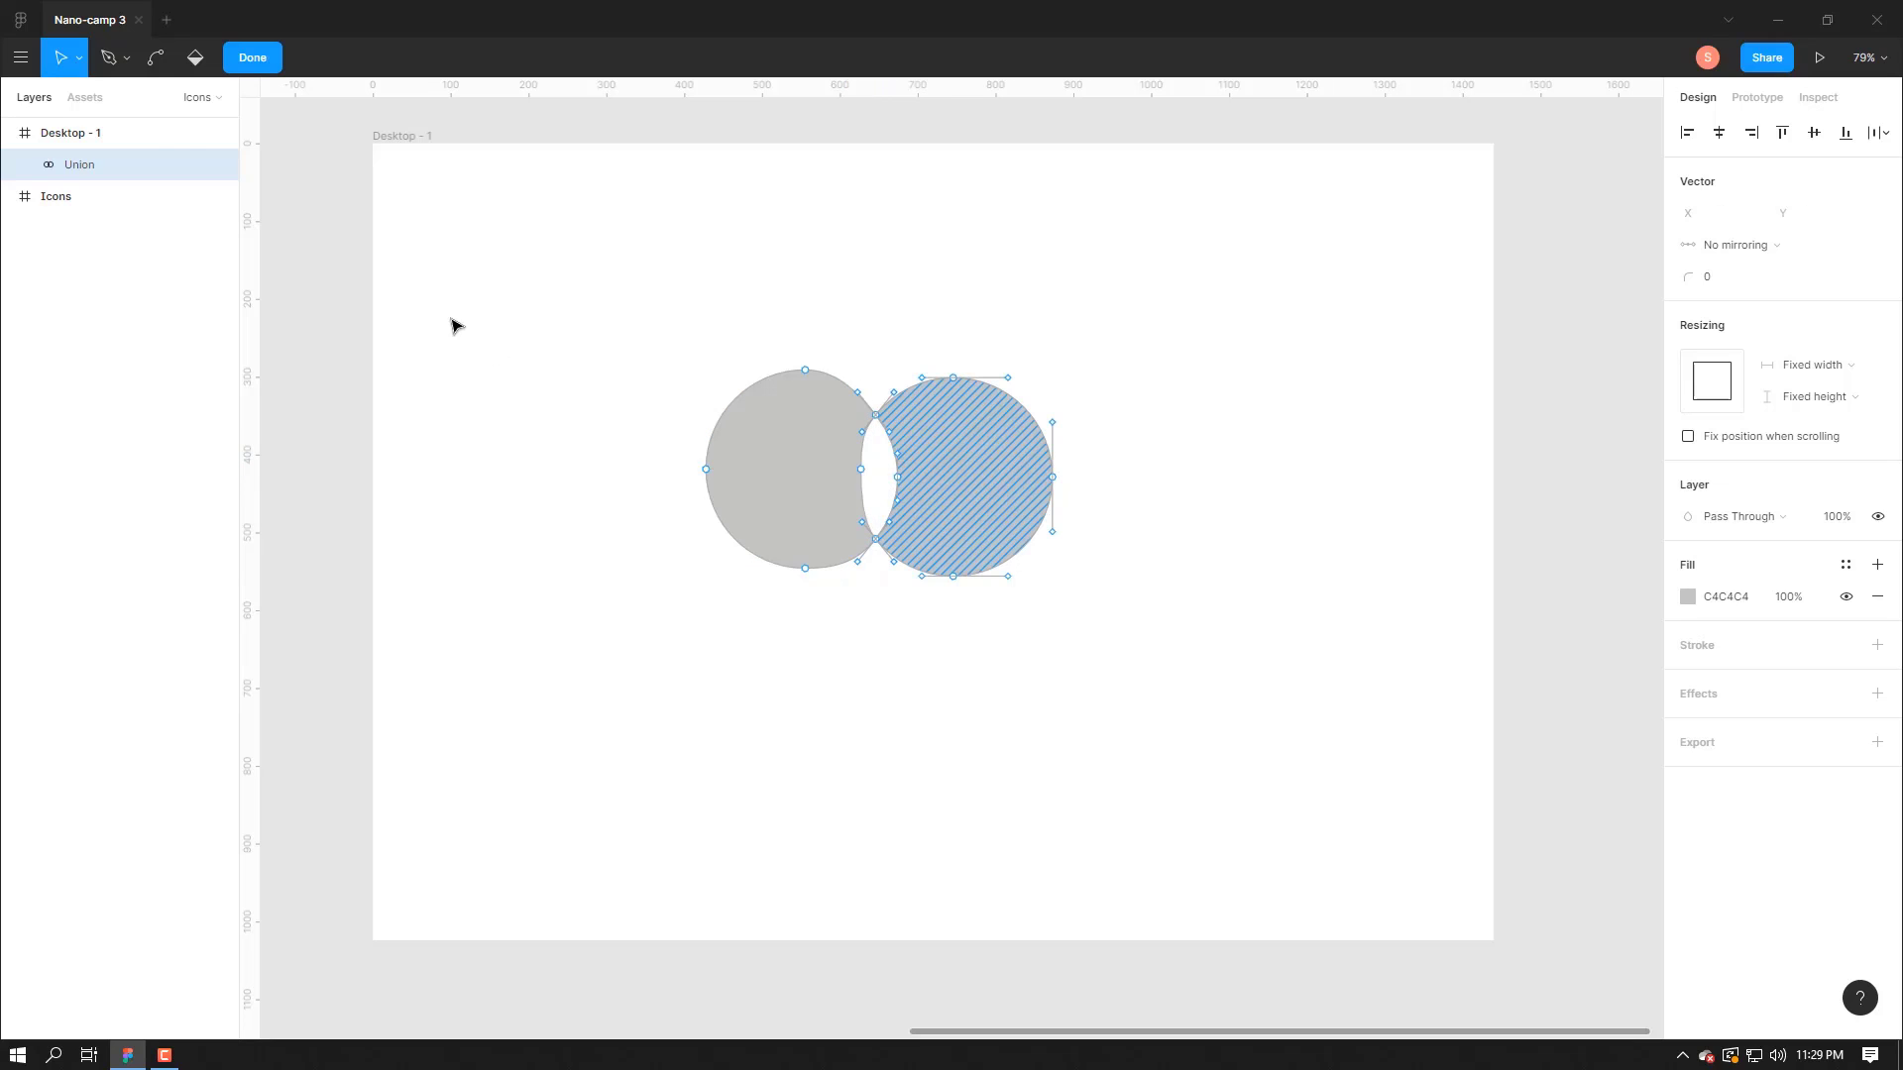
- Reshape the left circle at its leftmost anchor point with the Bend tool, pulling out mirrored vertical handles
left_click(158, 54)
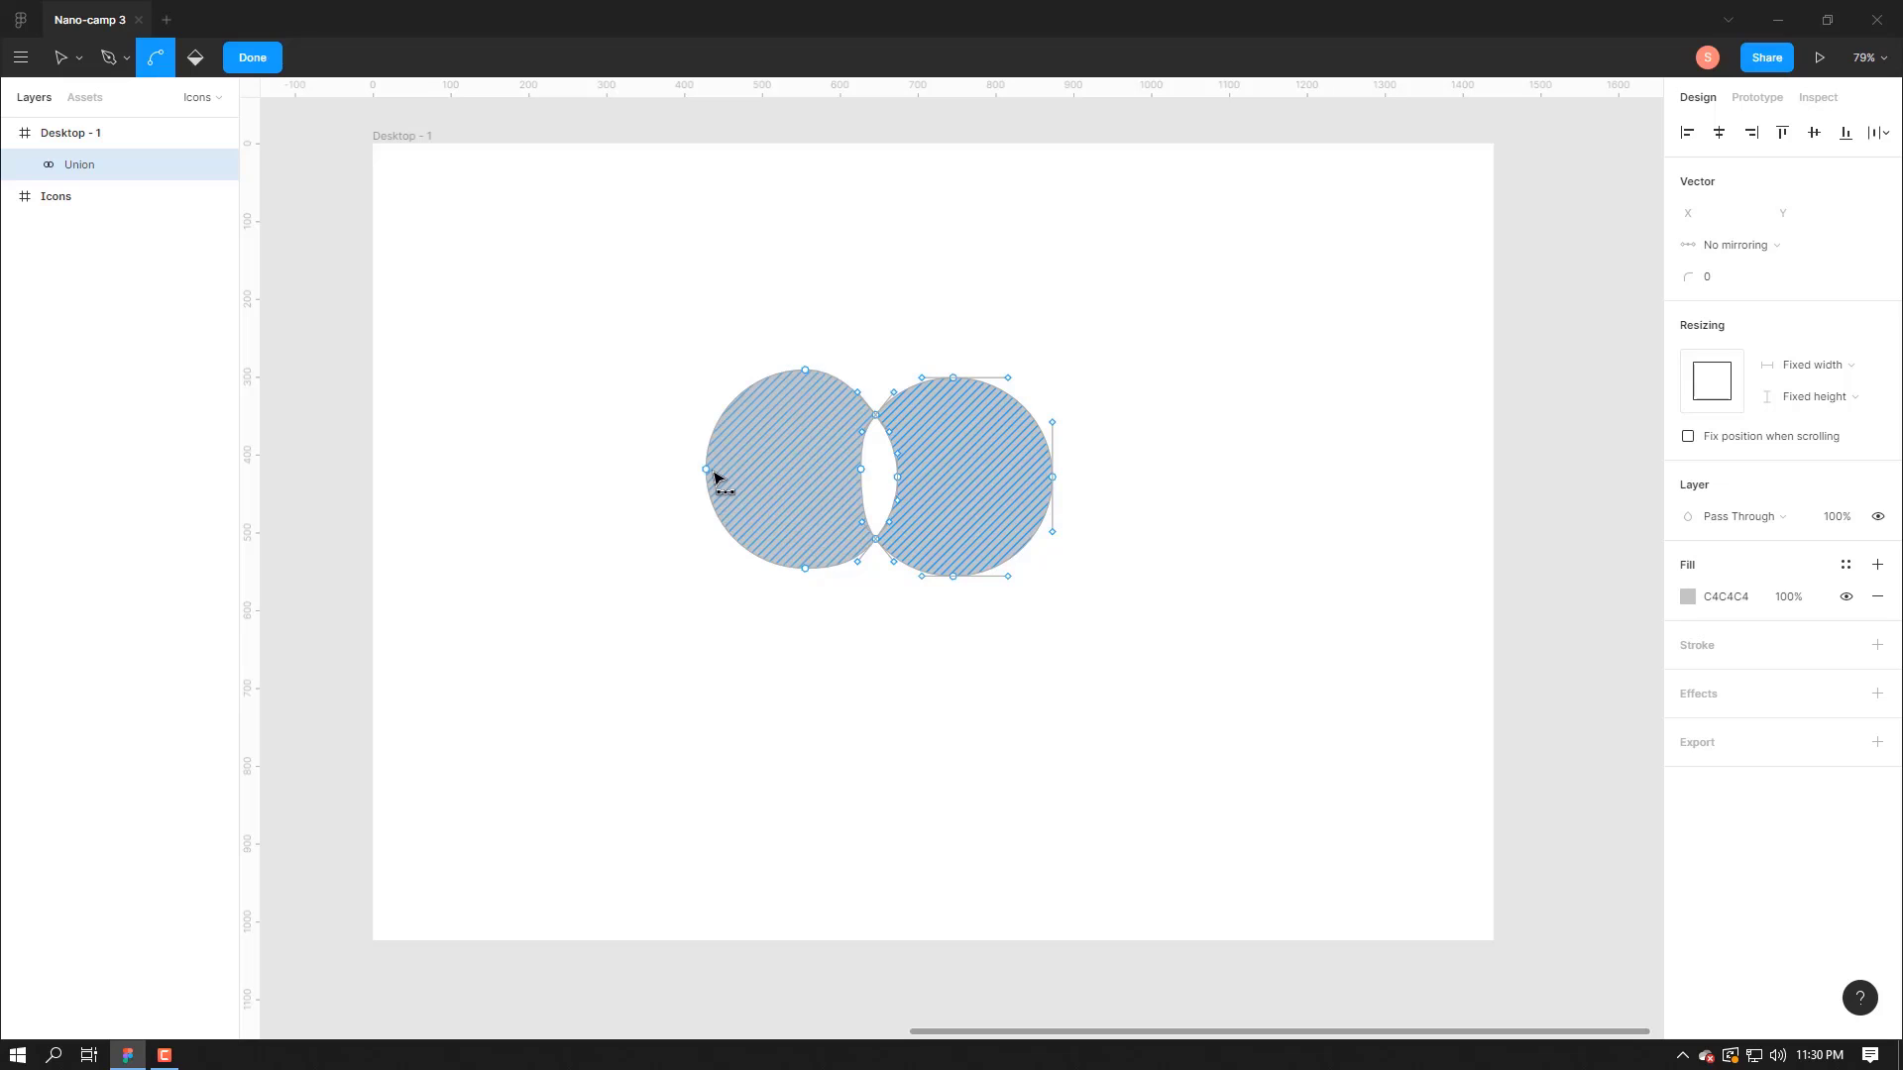
left_click_drag(708, 473, 707, 432)
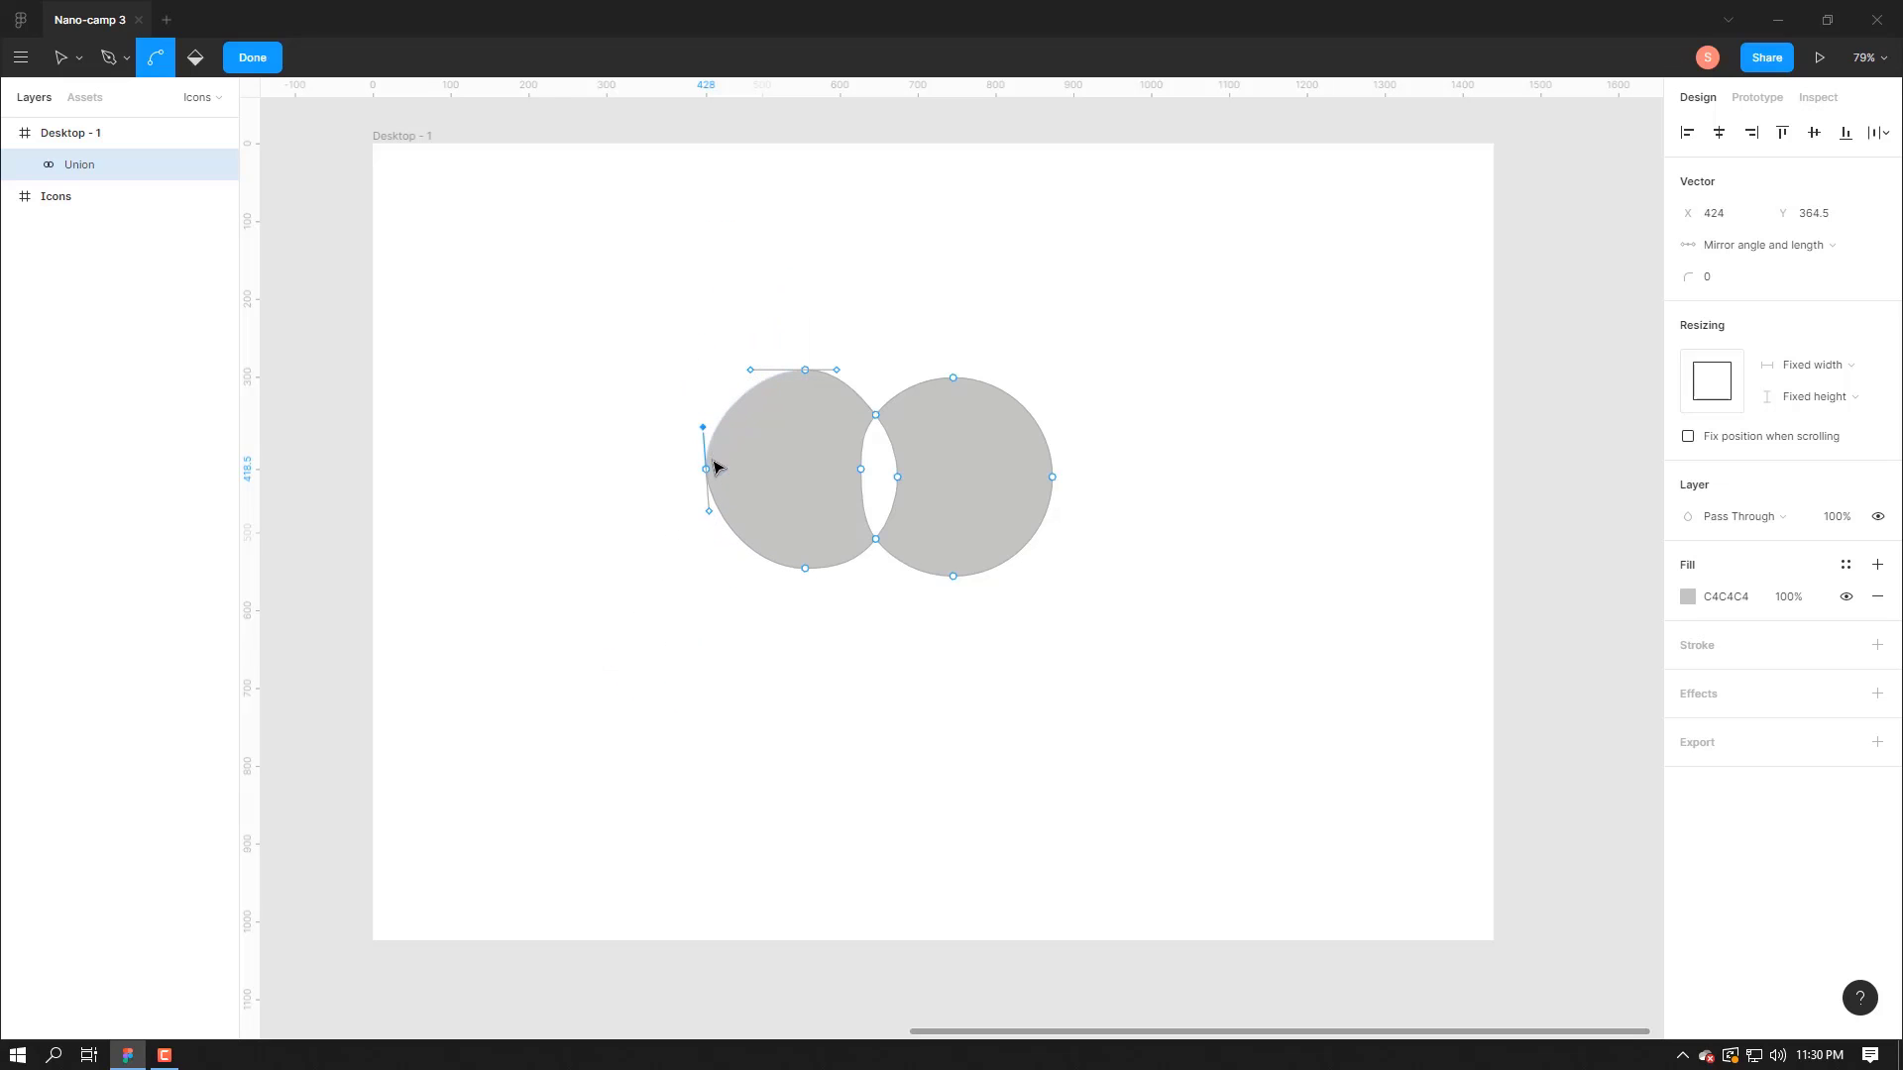
- Shorten the mirrored handles at the left circle's leftmost anchor, and add two anchor points on the right circle's lower-right edge with the Pen tool
left_click(707, 472)
mouse_move(708, 474)
left_mouse_down()
mouse_move(680, 476)
mouse_move(748, 314)
mouse_move(699, 395)
mouse_move(710, 446)
left_mouse_up()
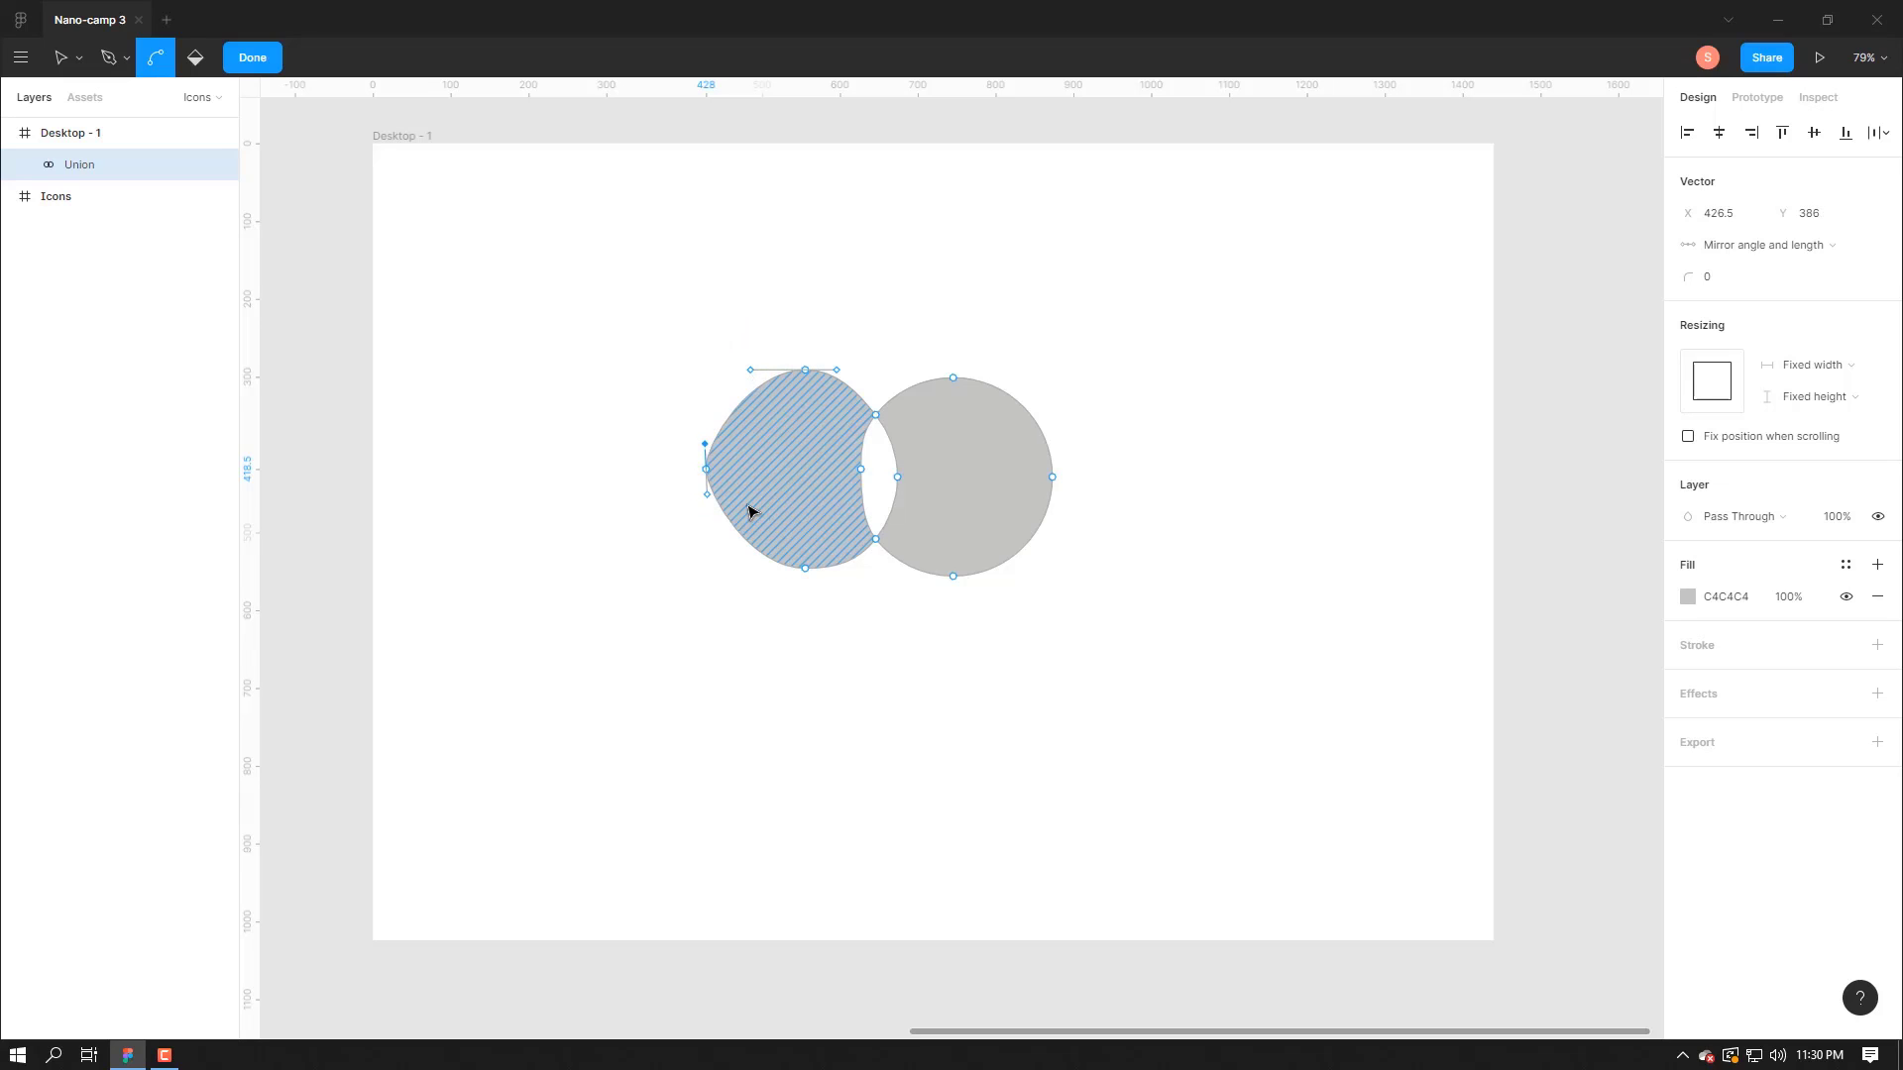
left_click(104, 65)
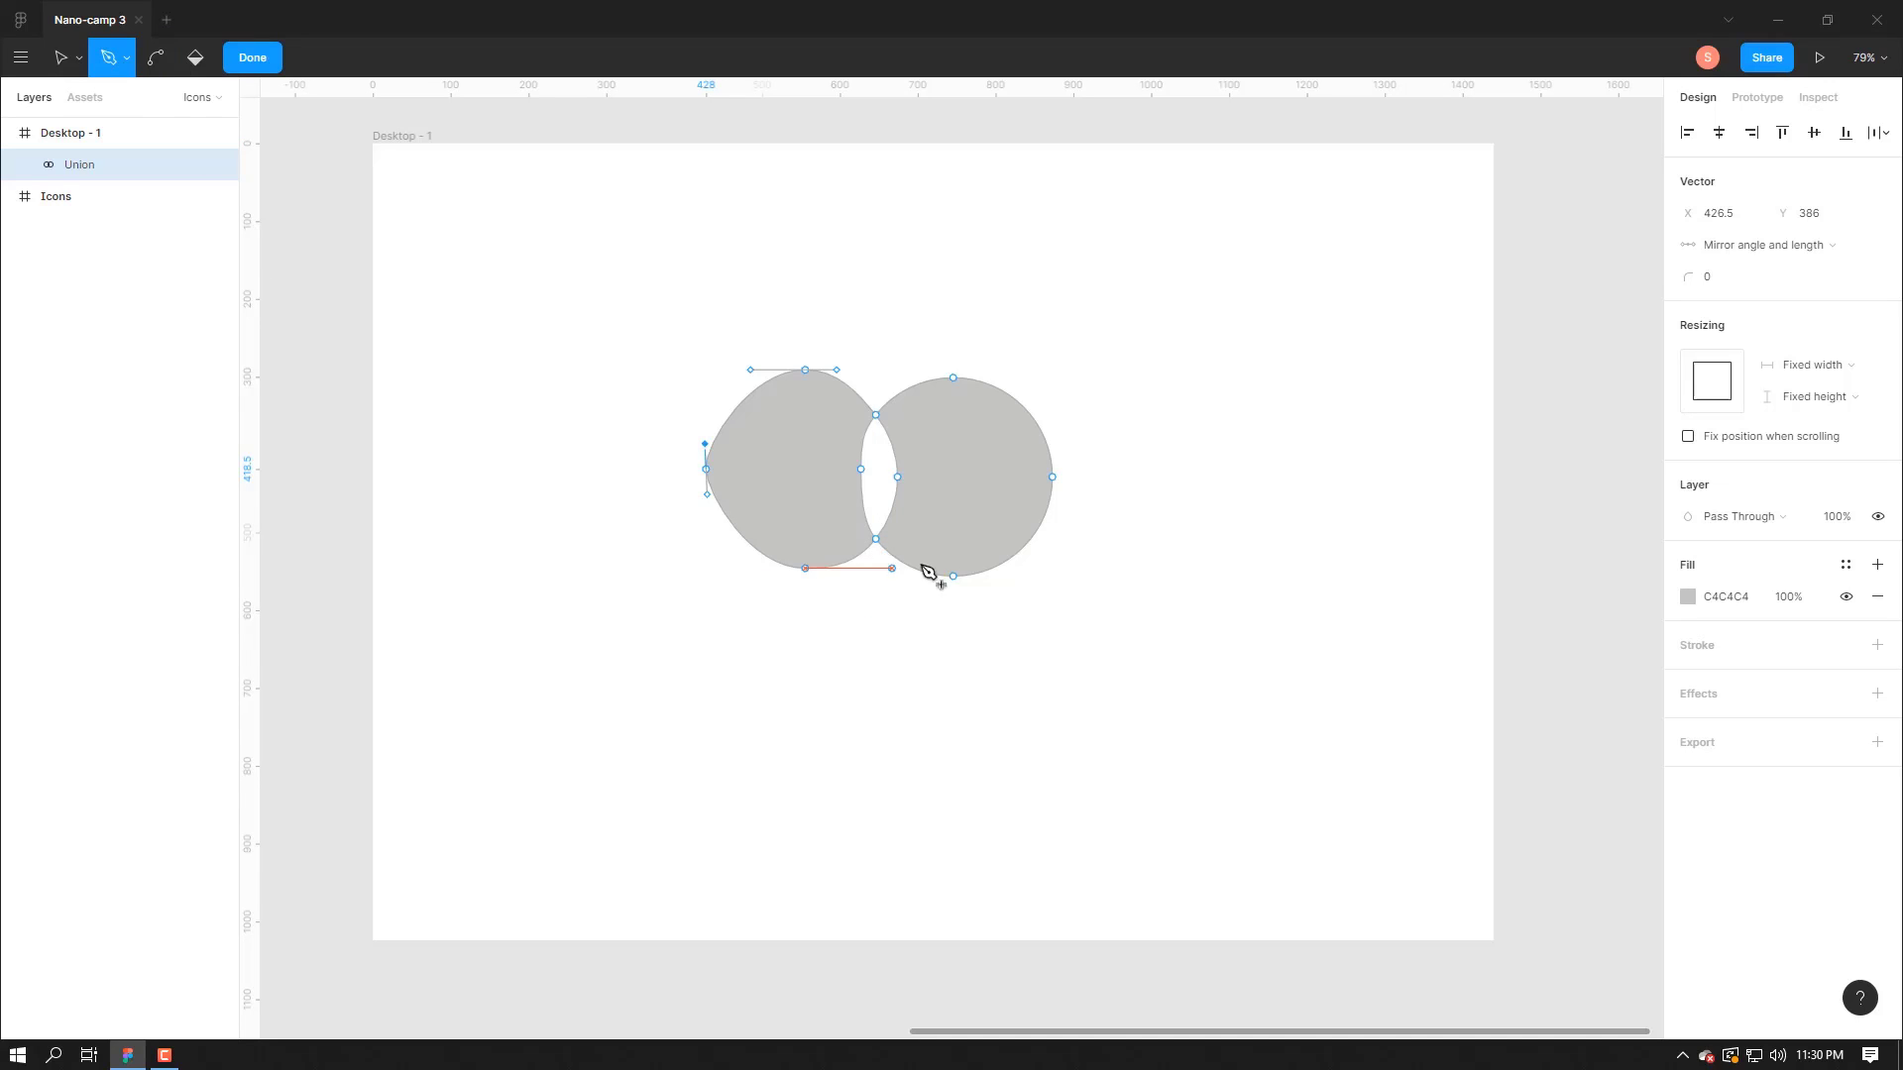
left_click(1013, 559)
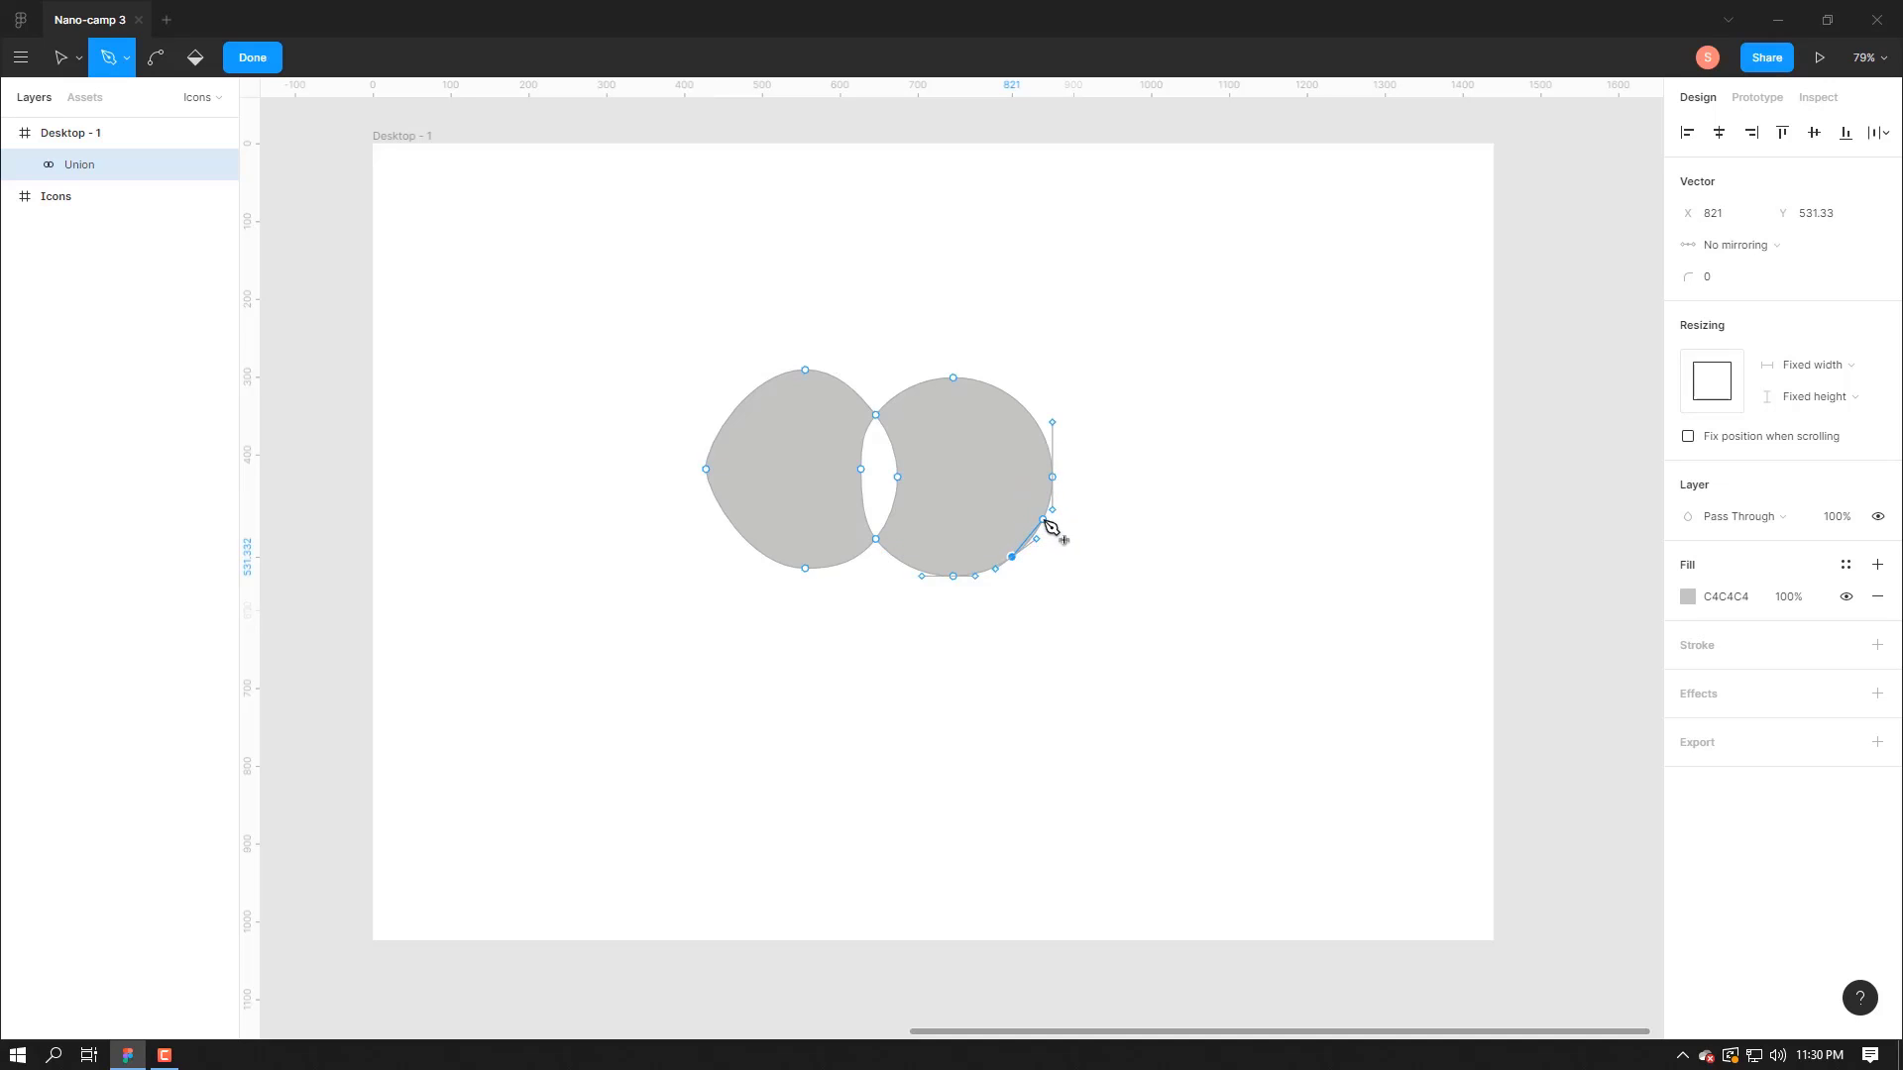
key("Escape")
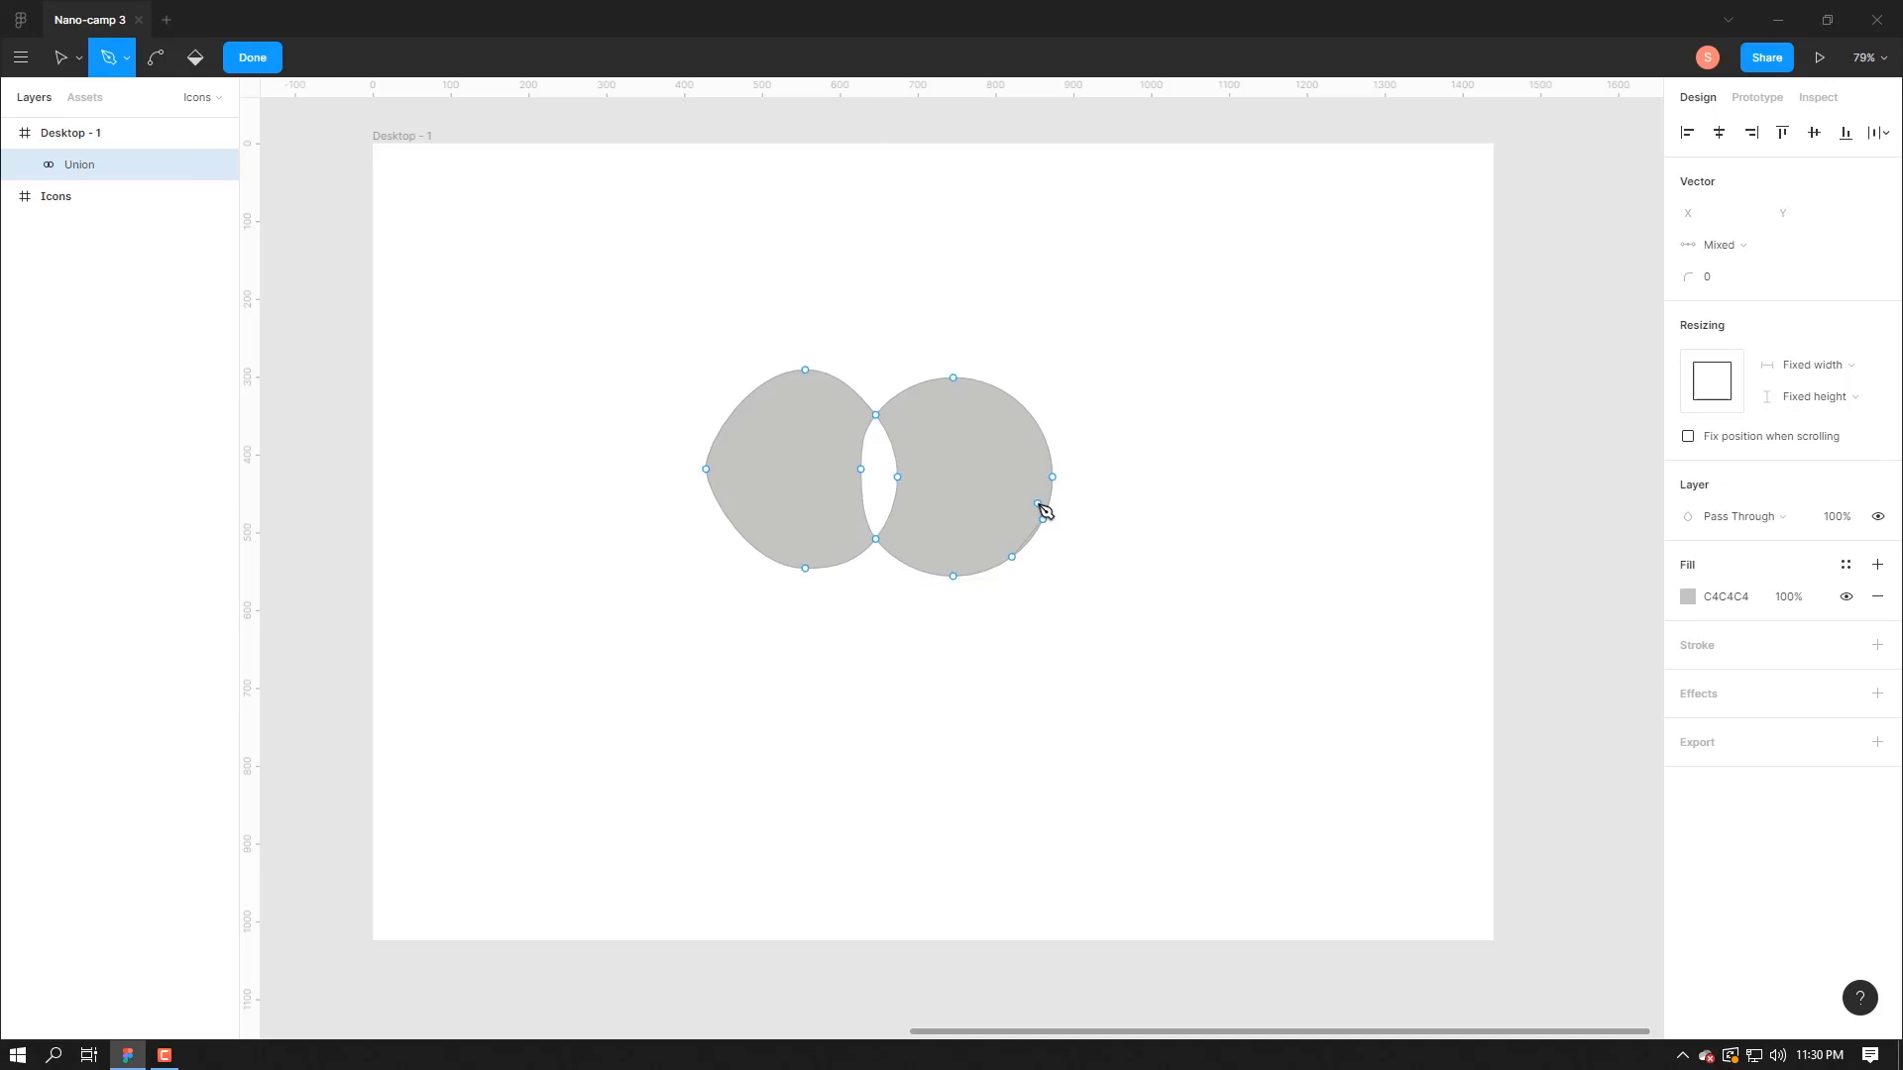
key("Escape")
- Select the two new anchor points on the right circle's lower-right edge in turn and move the upper one to X 864.5, Y 480.5
double_click(1009, 546)
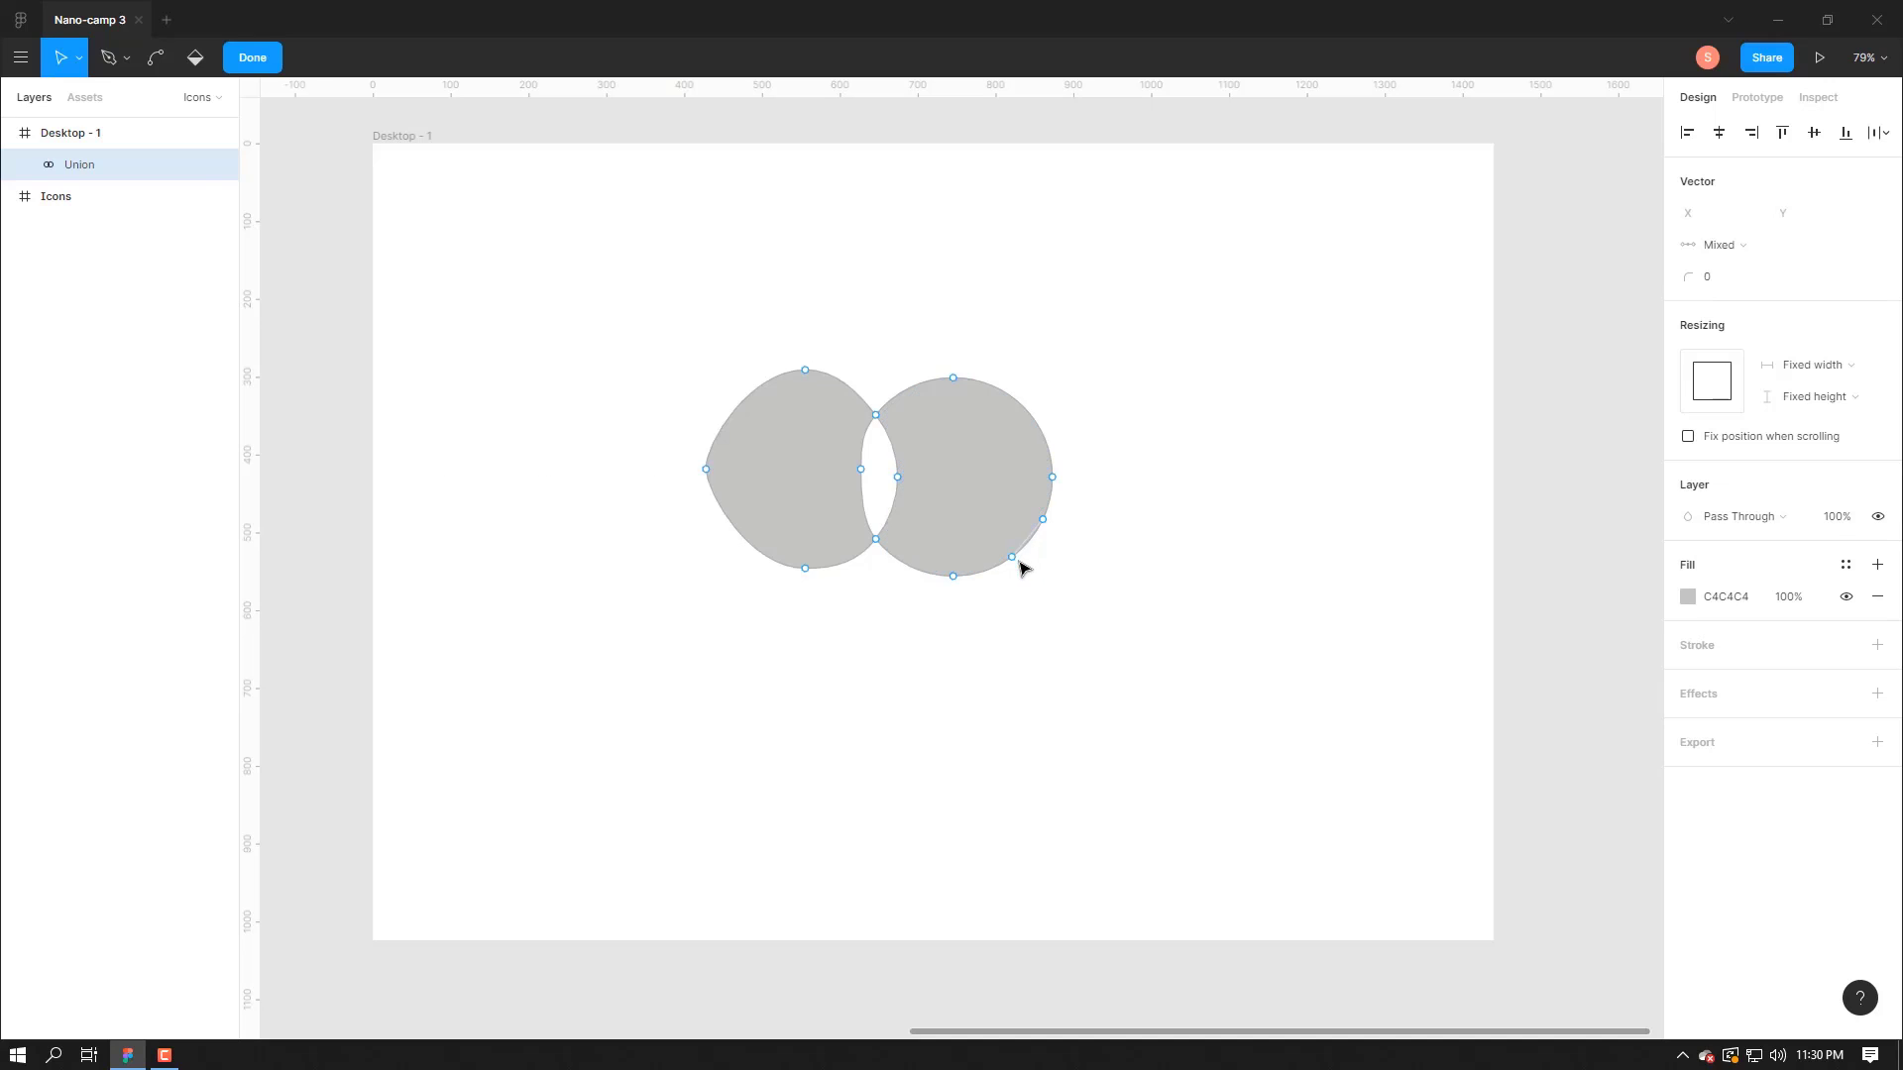
left_click(1011, 557)
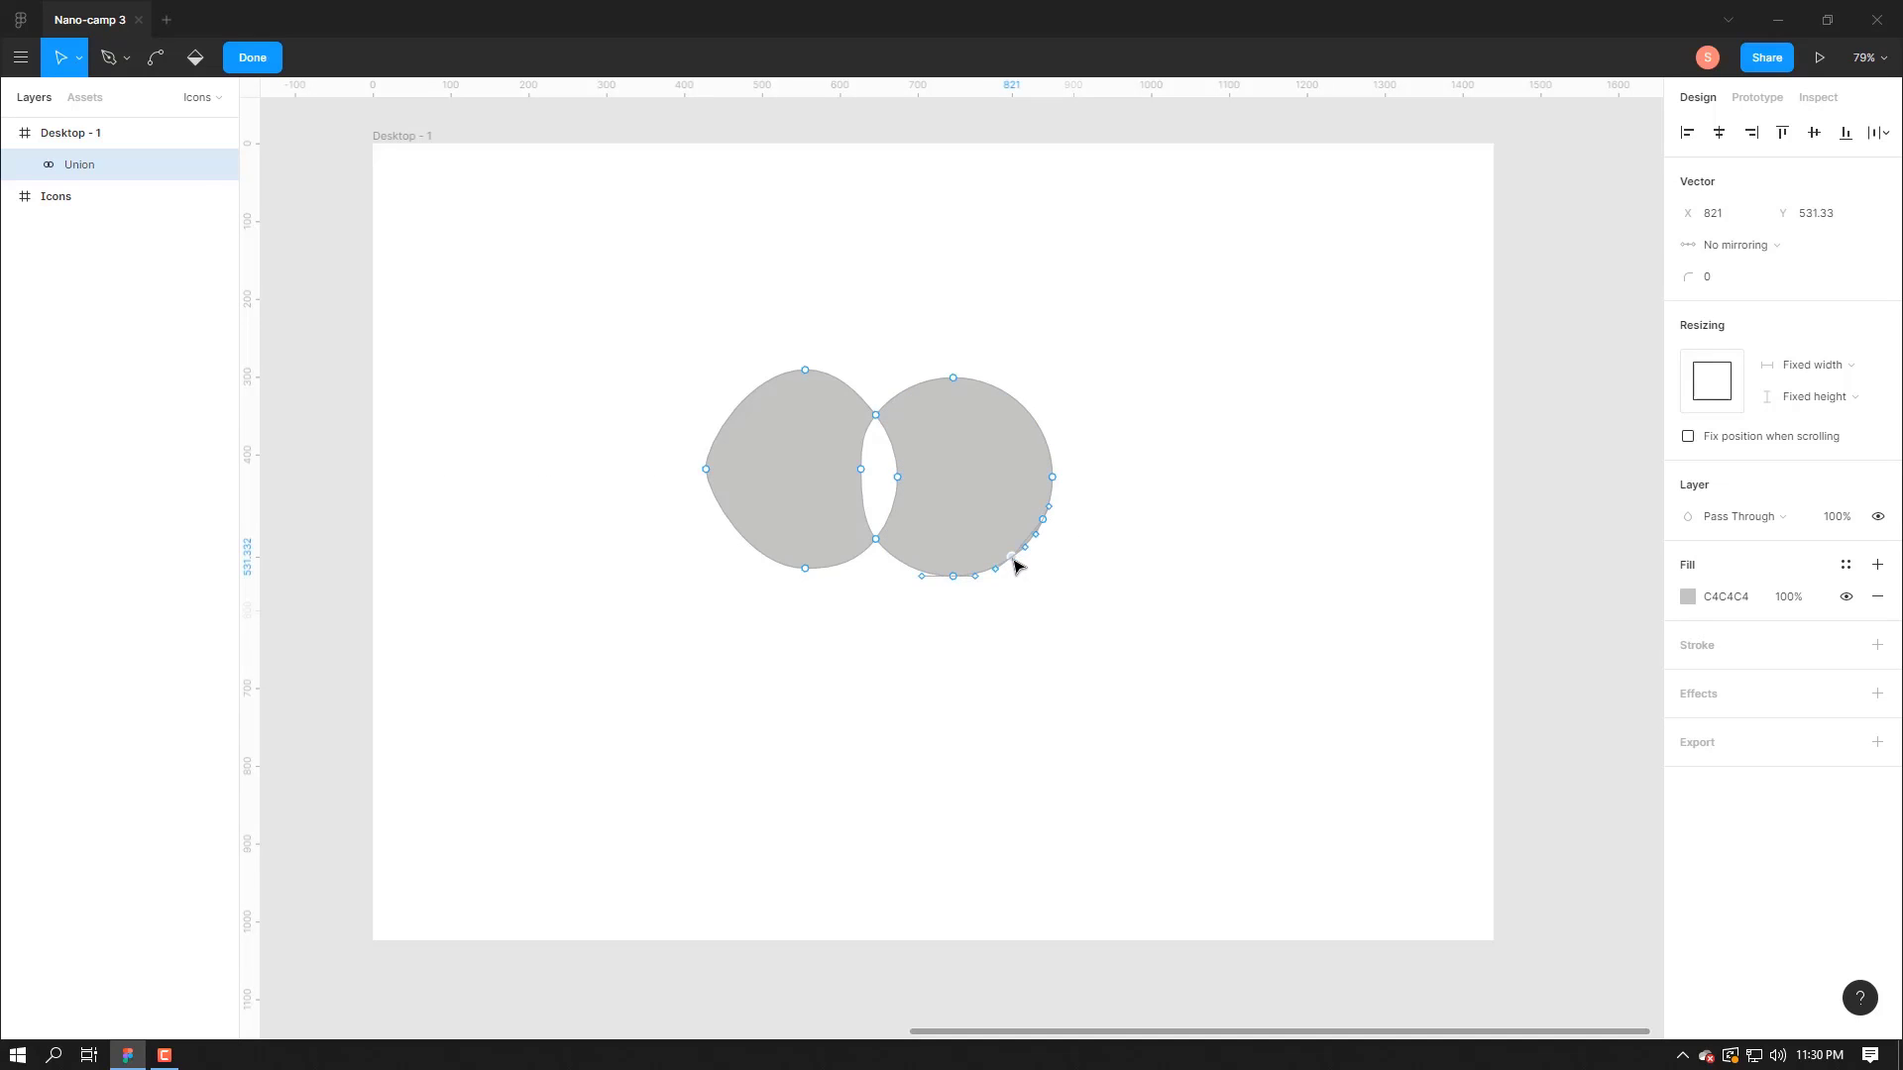
left_click_drag(1013, 560, 1065, 525)
left_click_drag(1048, 519, 1047, 519)
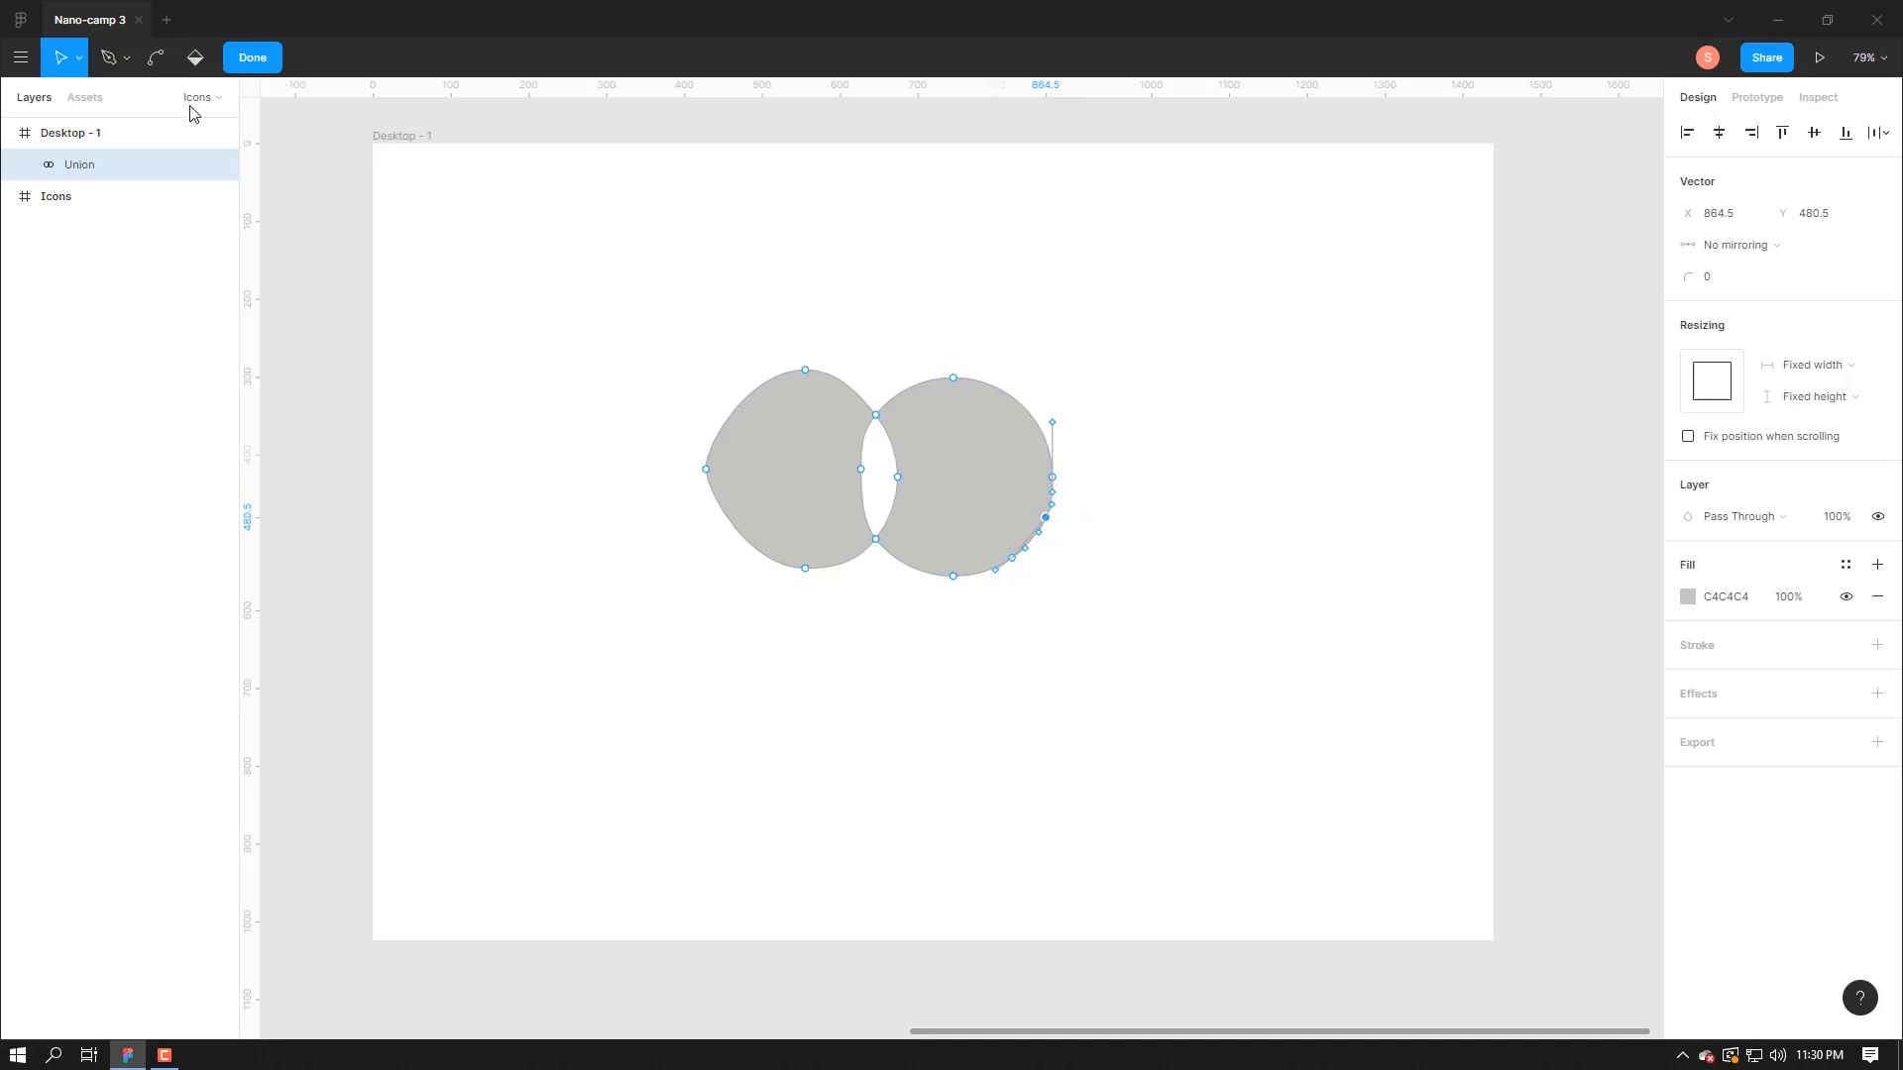
- Leave and reopen vector editing, try moving the right region of the shape sideways, and undo the move
double_click(950, 452)
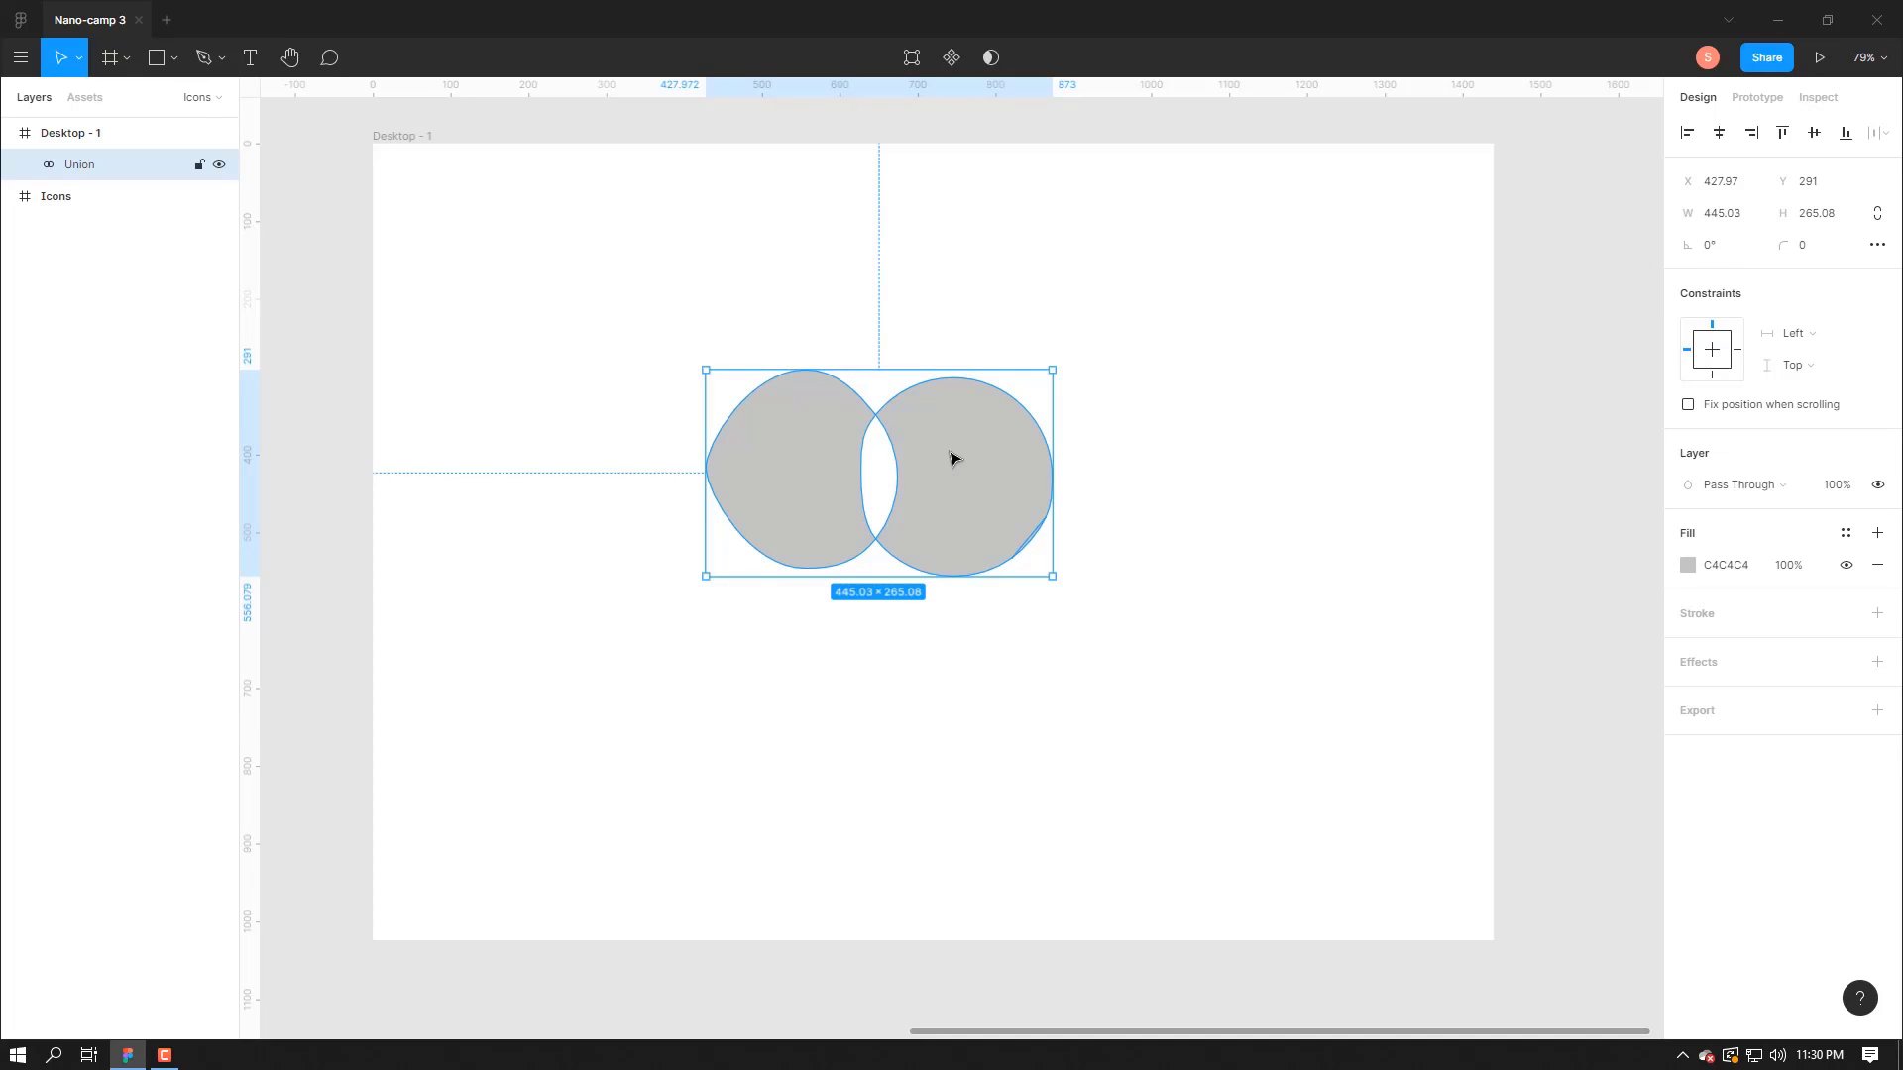
double_click(949, 452)
left_click_drag(949, 451, 1000, 453)
key("ctrl+z")
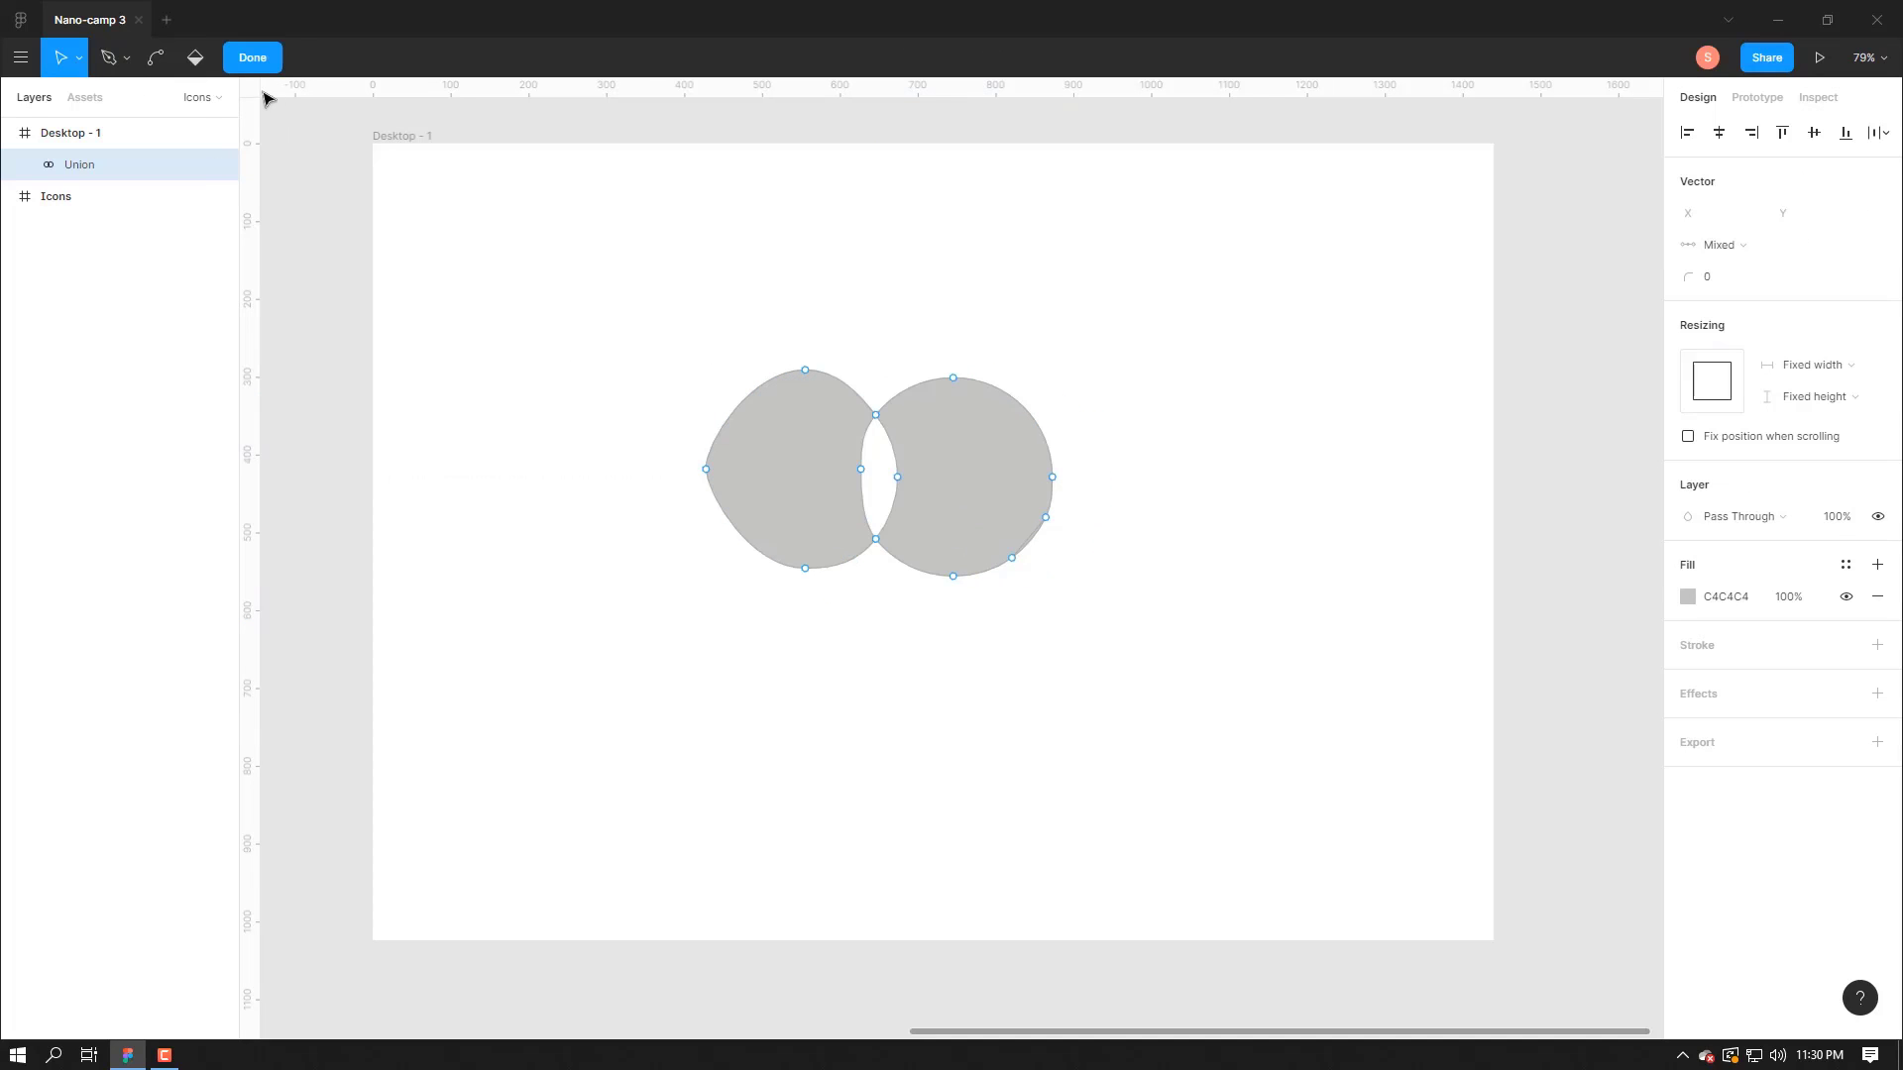
- Finish editing the vector shape and move it up within the Desktop - 1 frame to X 335, Y 96
left_click(251, 57)
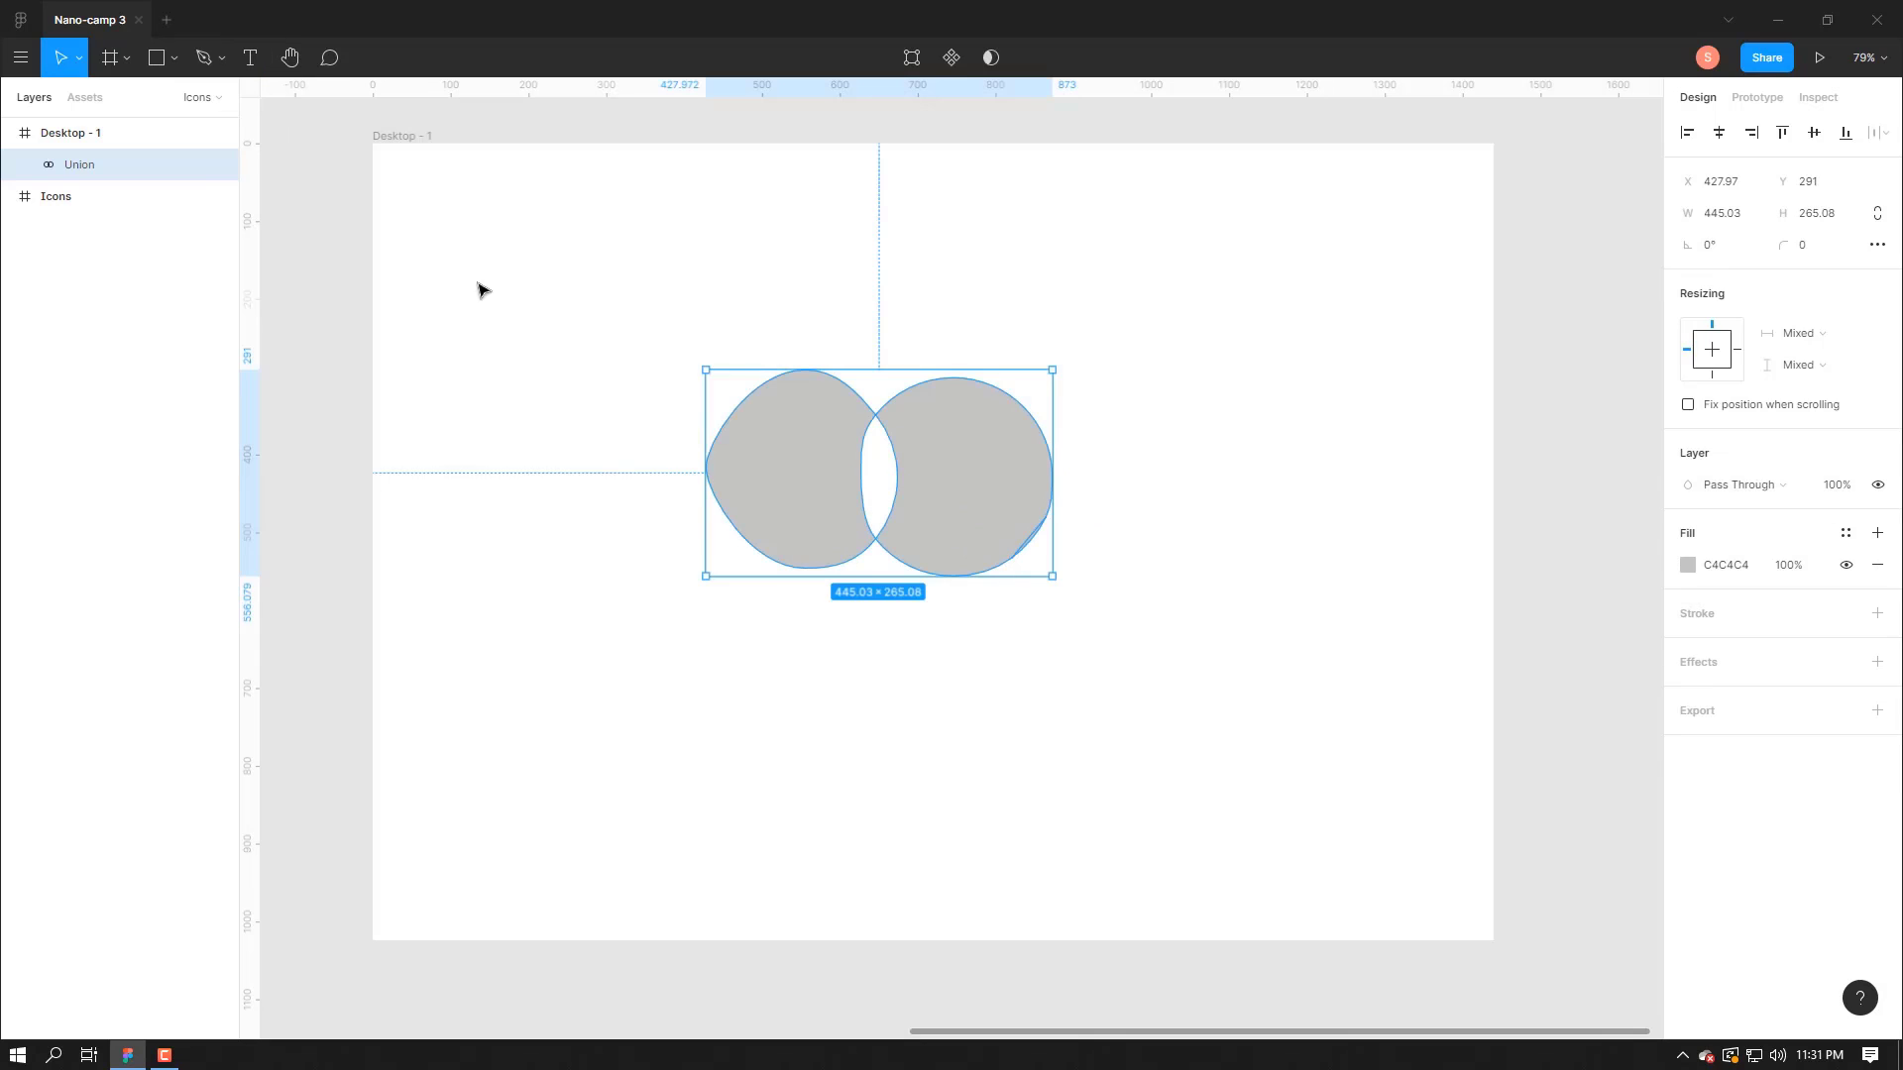
left_click_drag(840, 501, 828, 487)
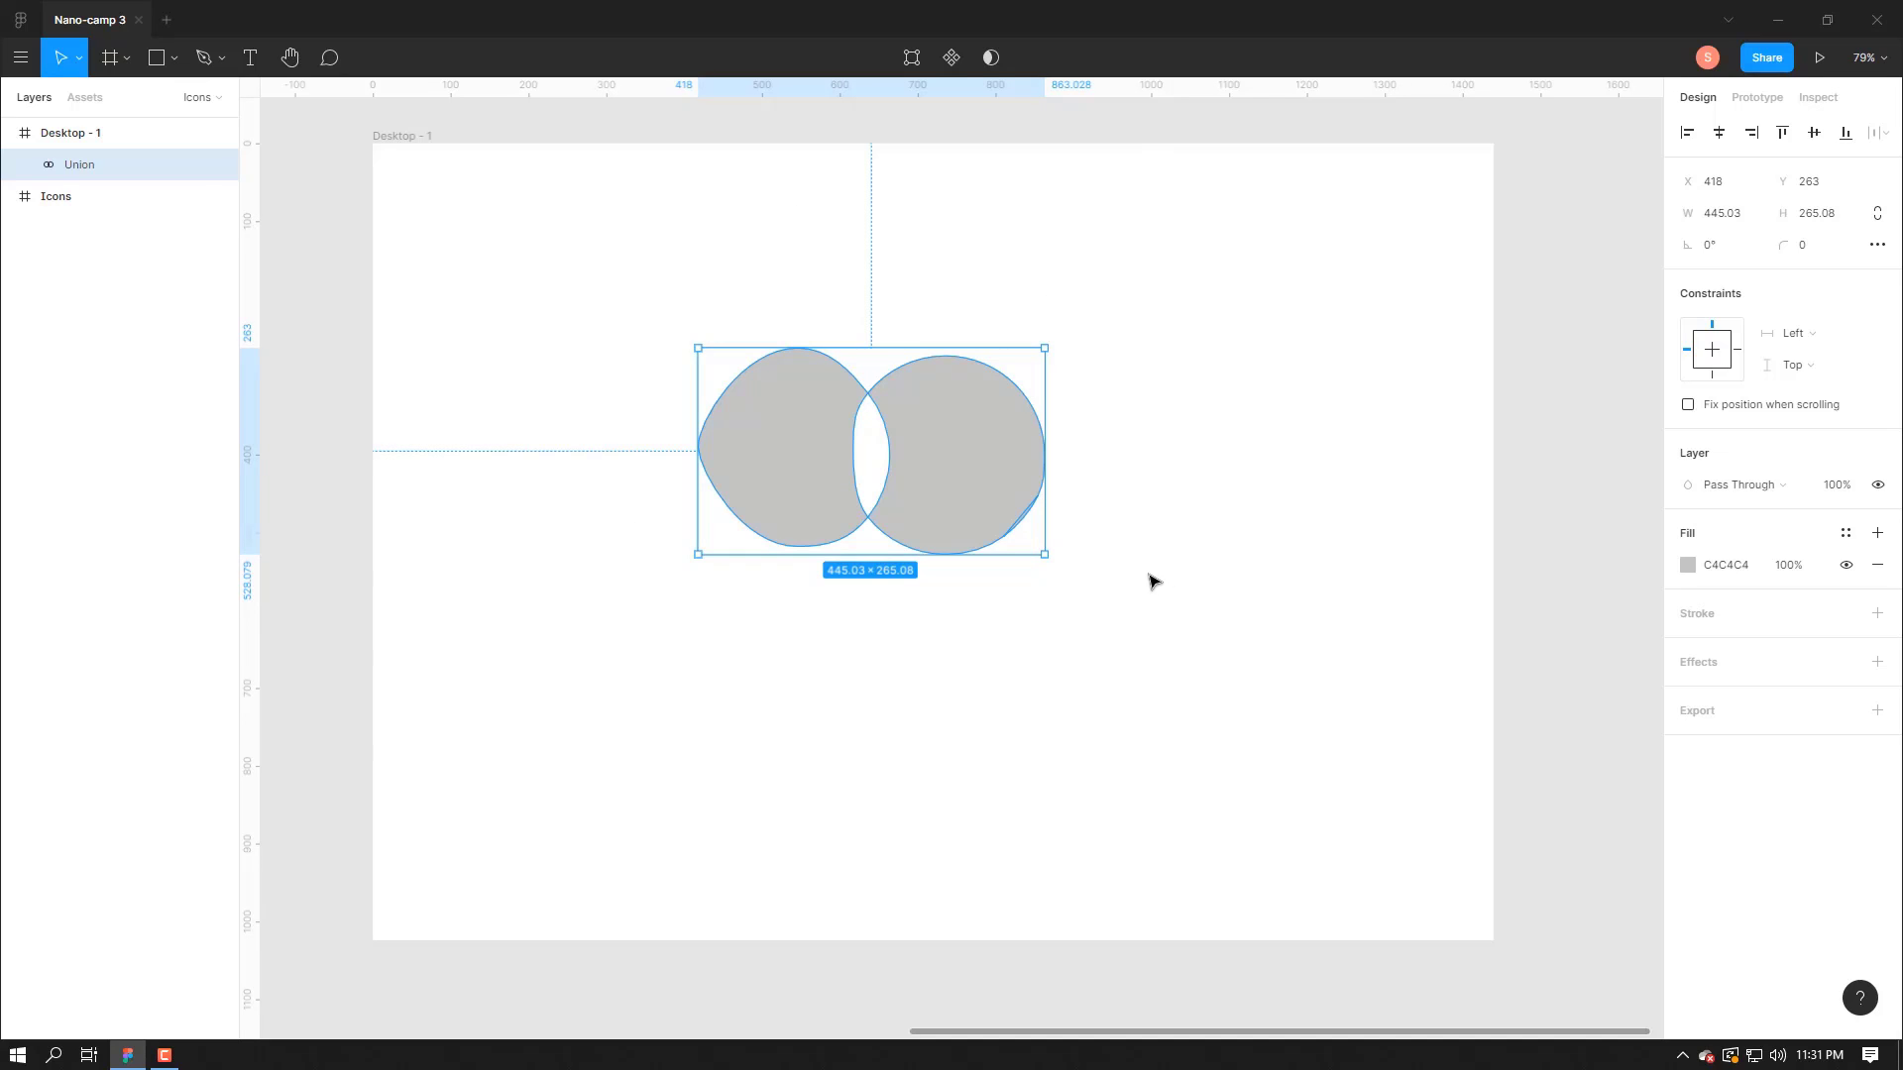
left_click_drag(786, 459, 721, 328)
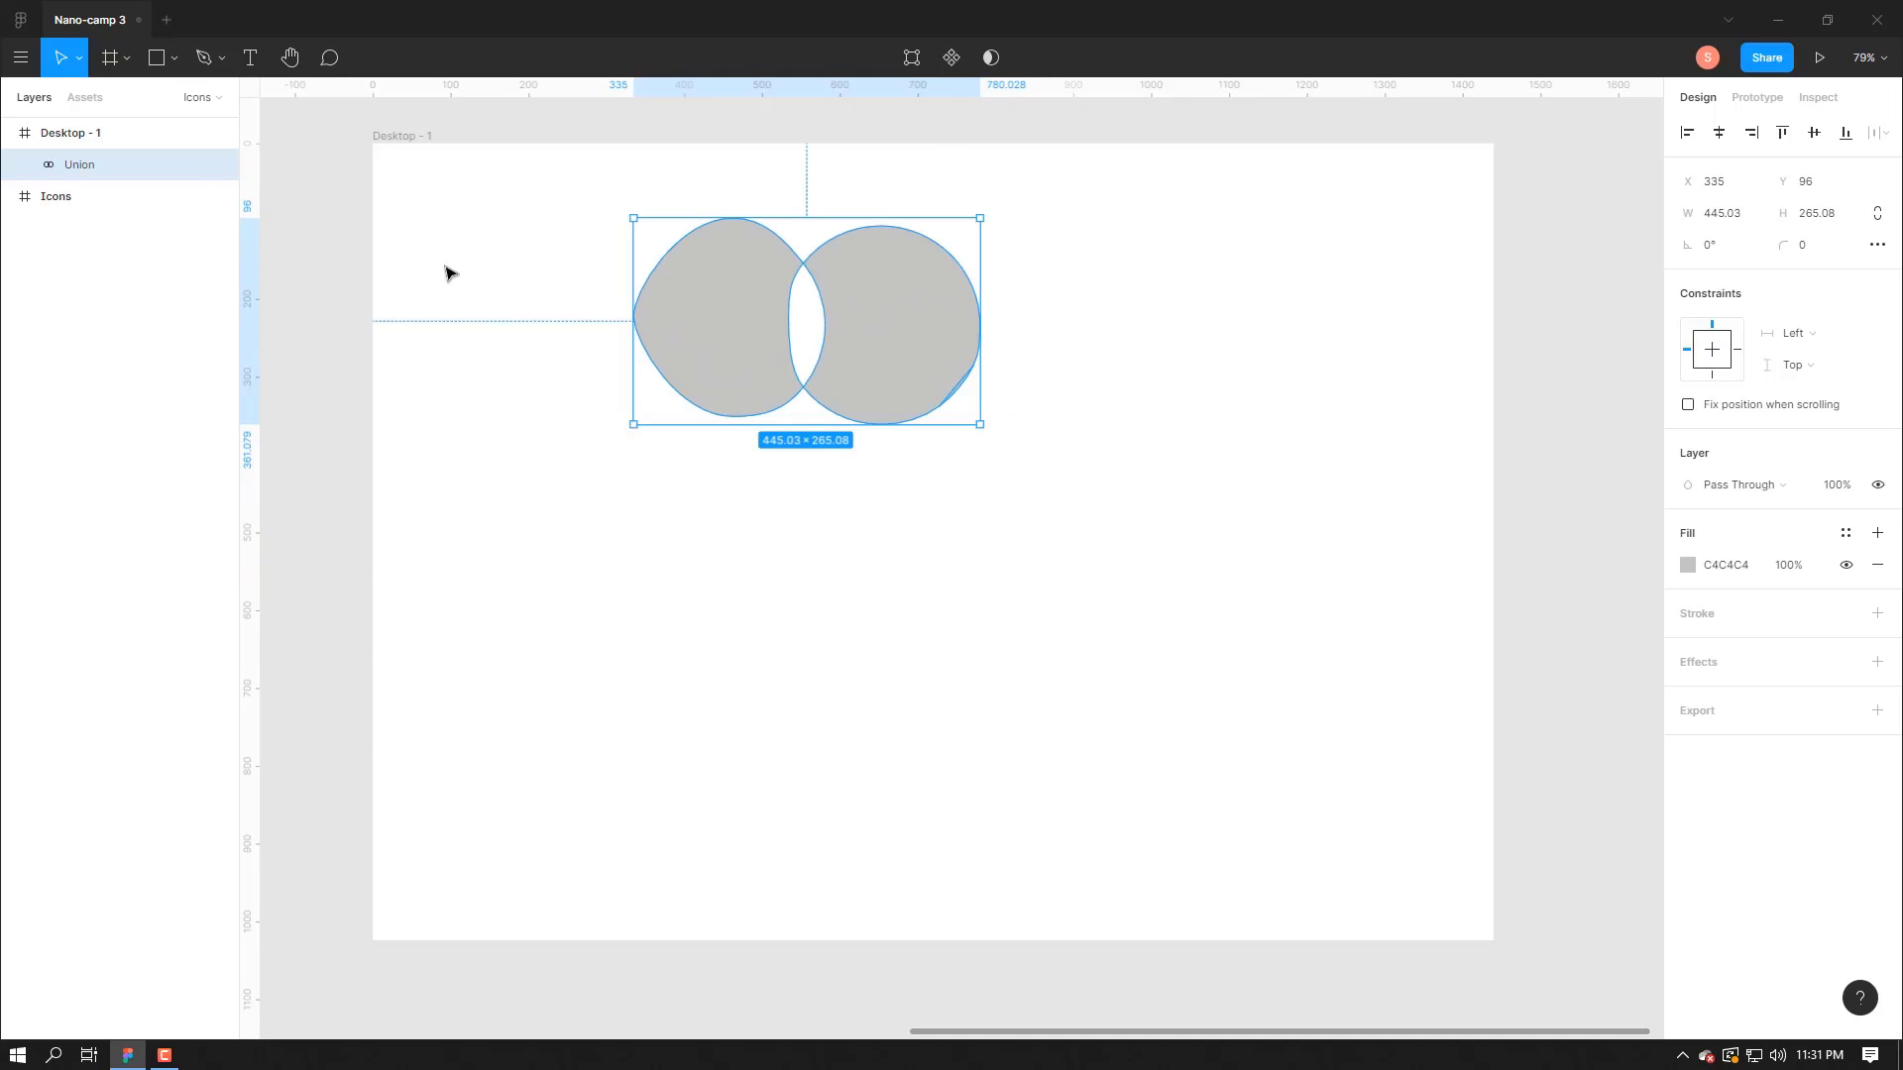
- Draw an open left-pointing chevron below the shape with the Pen tool, through points (715.5, 559.5), (668, 600) and (715.5, 646)
left_click(202, 62)
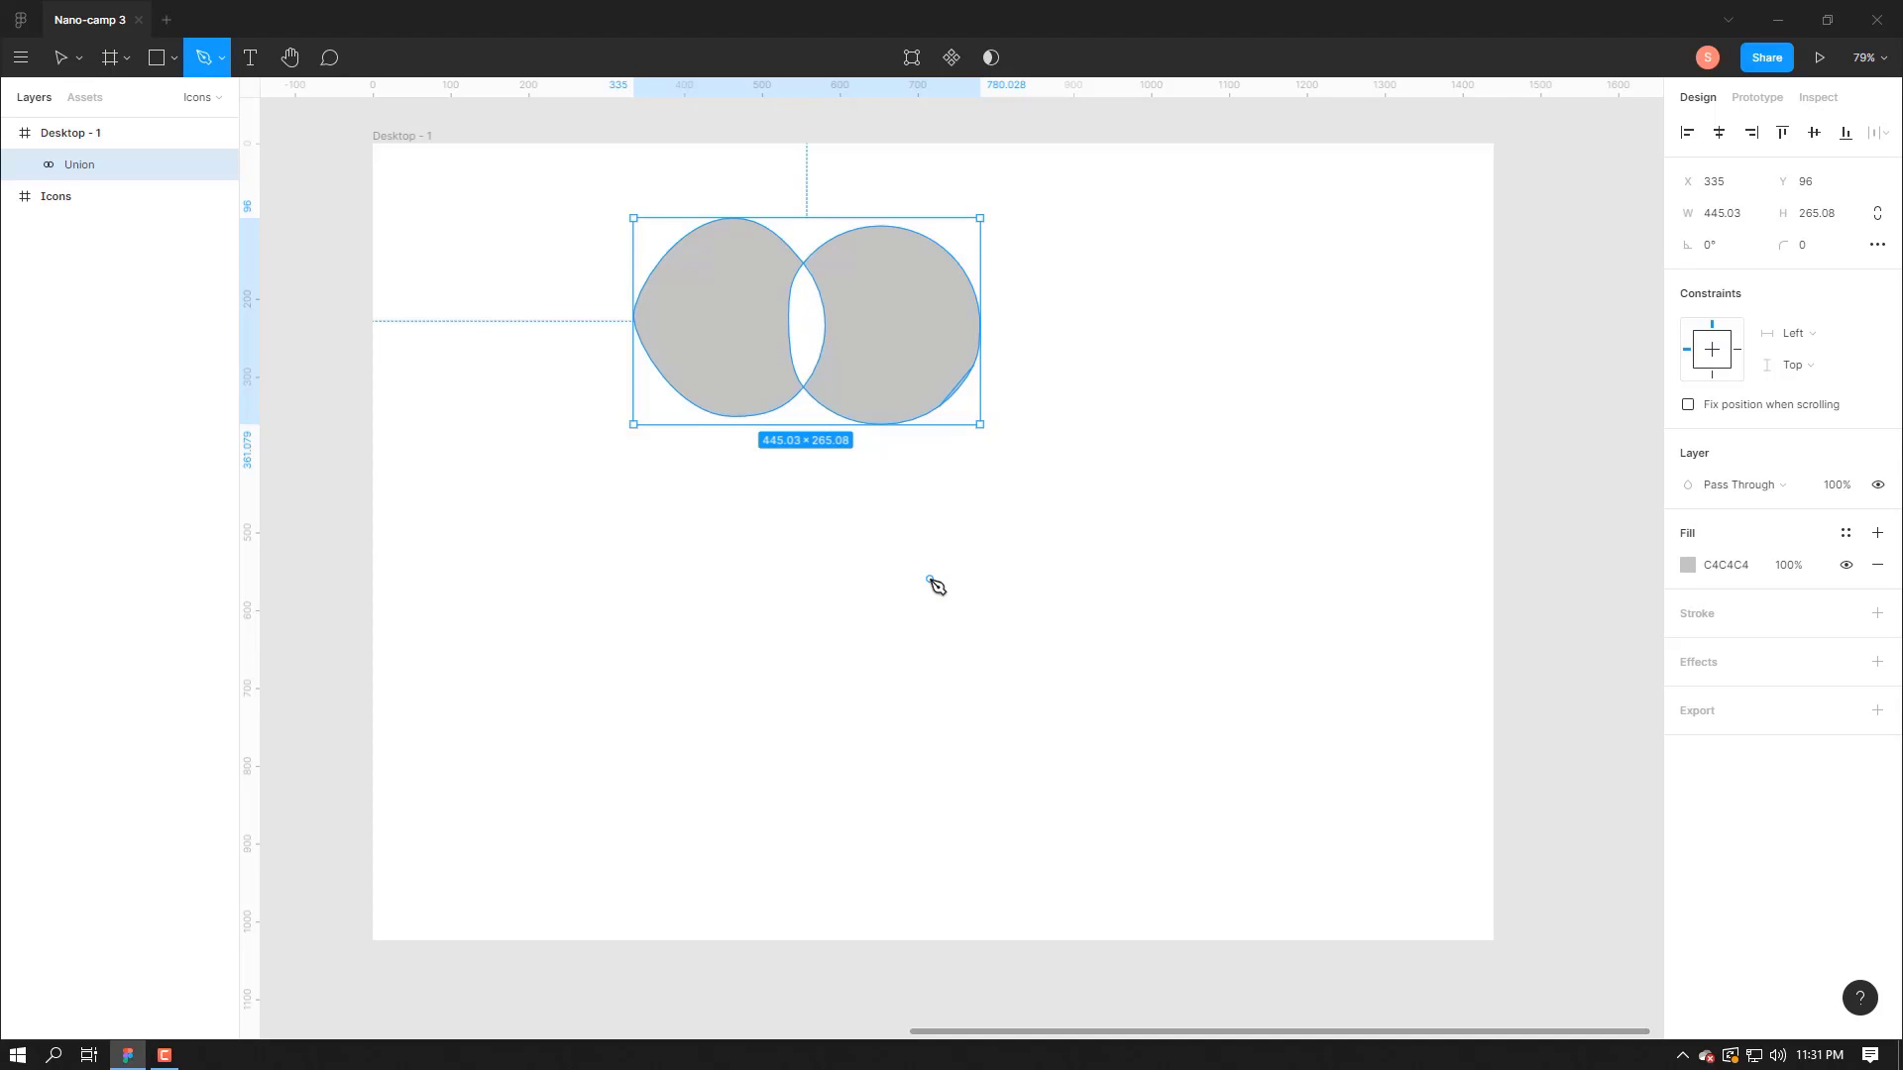
left_click(930, 580)
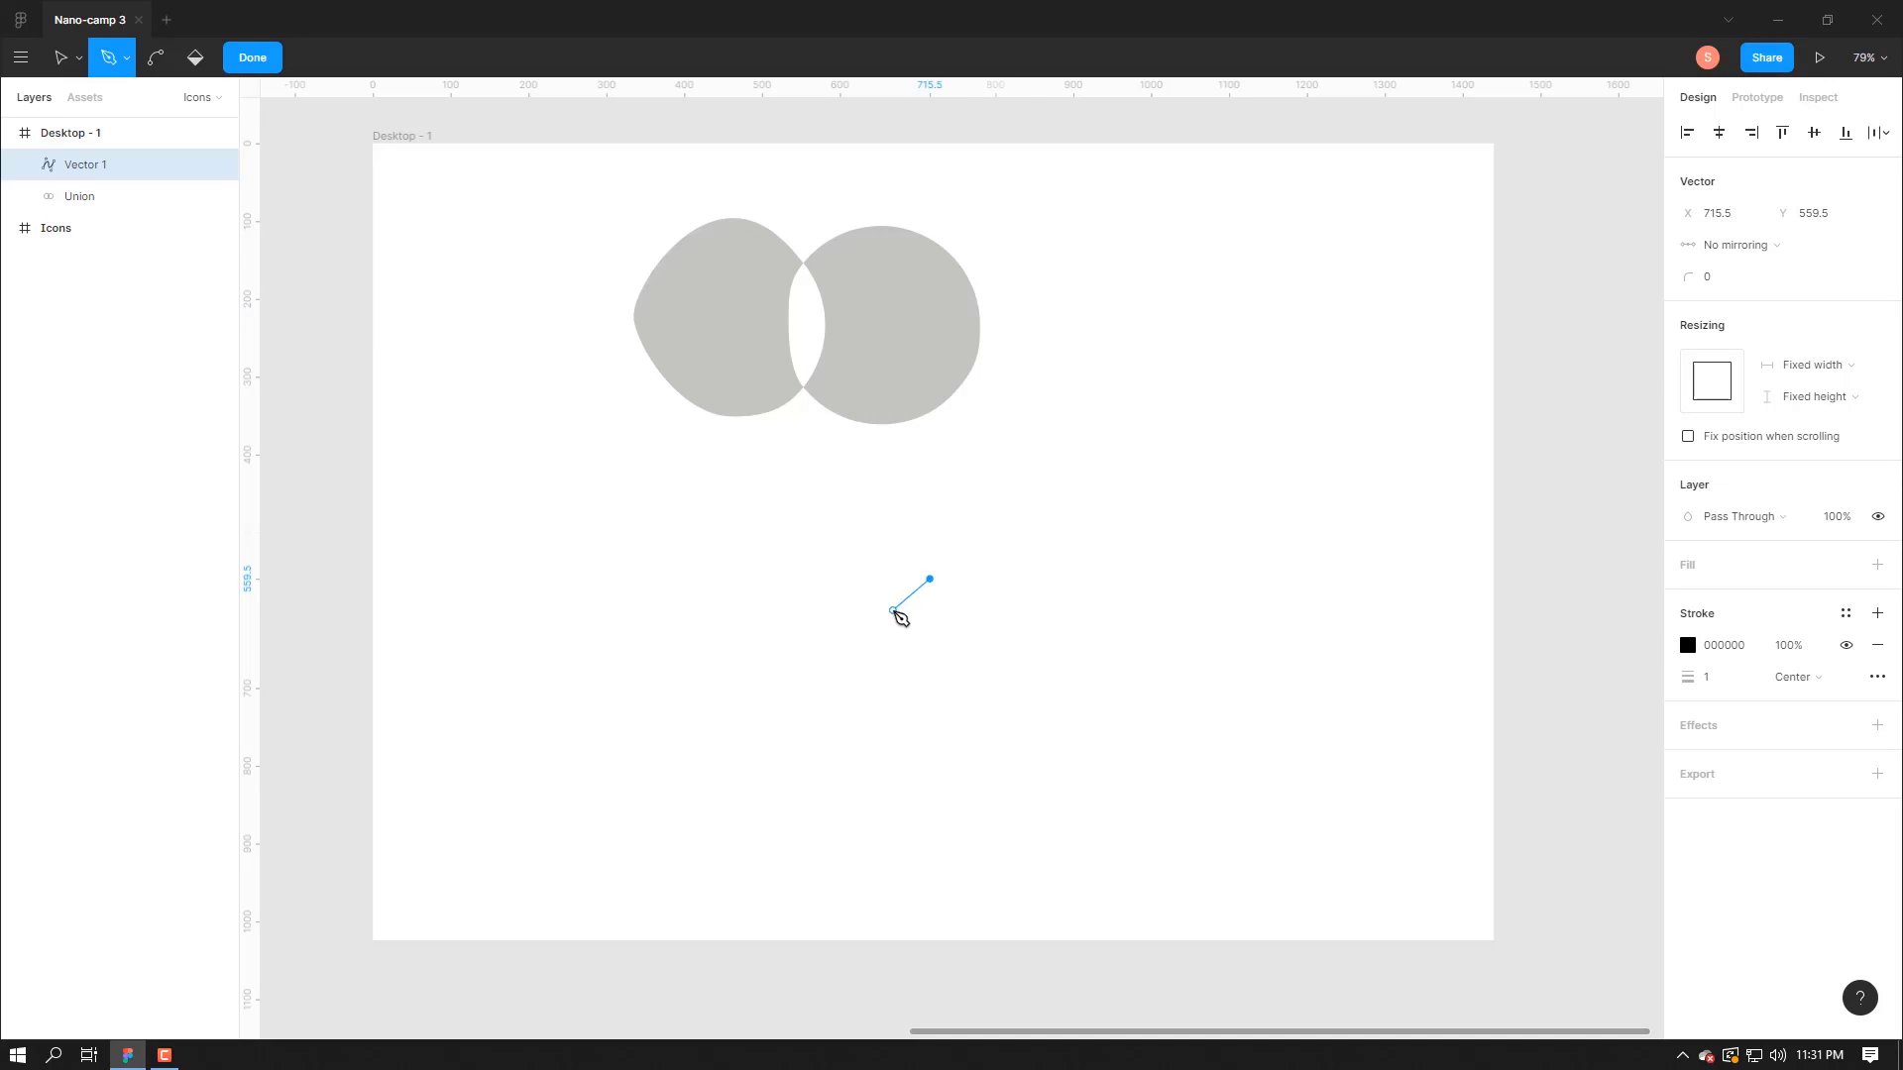
left_click(894, 612)
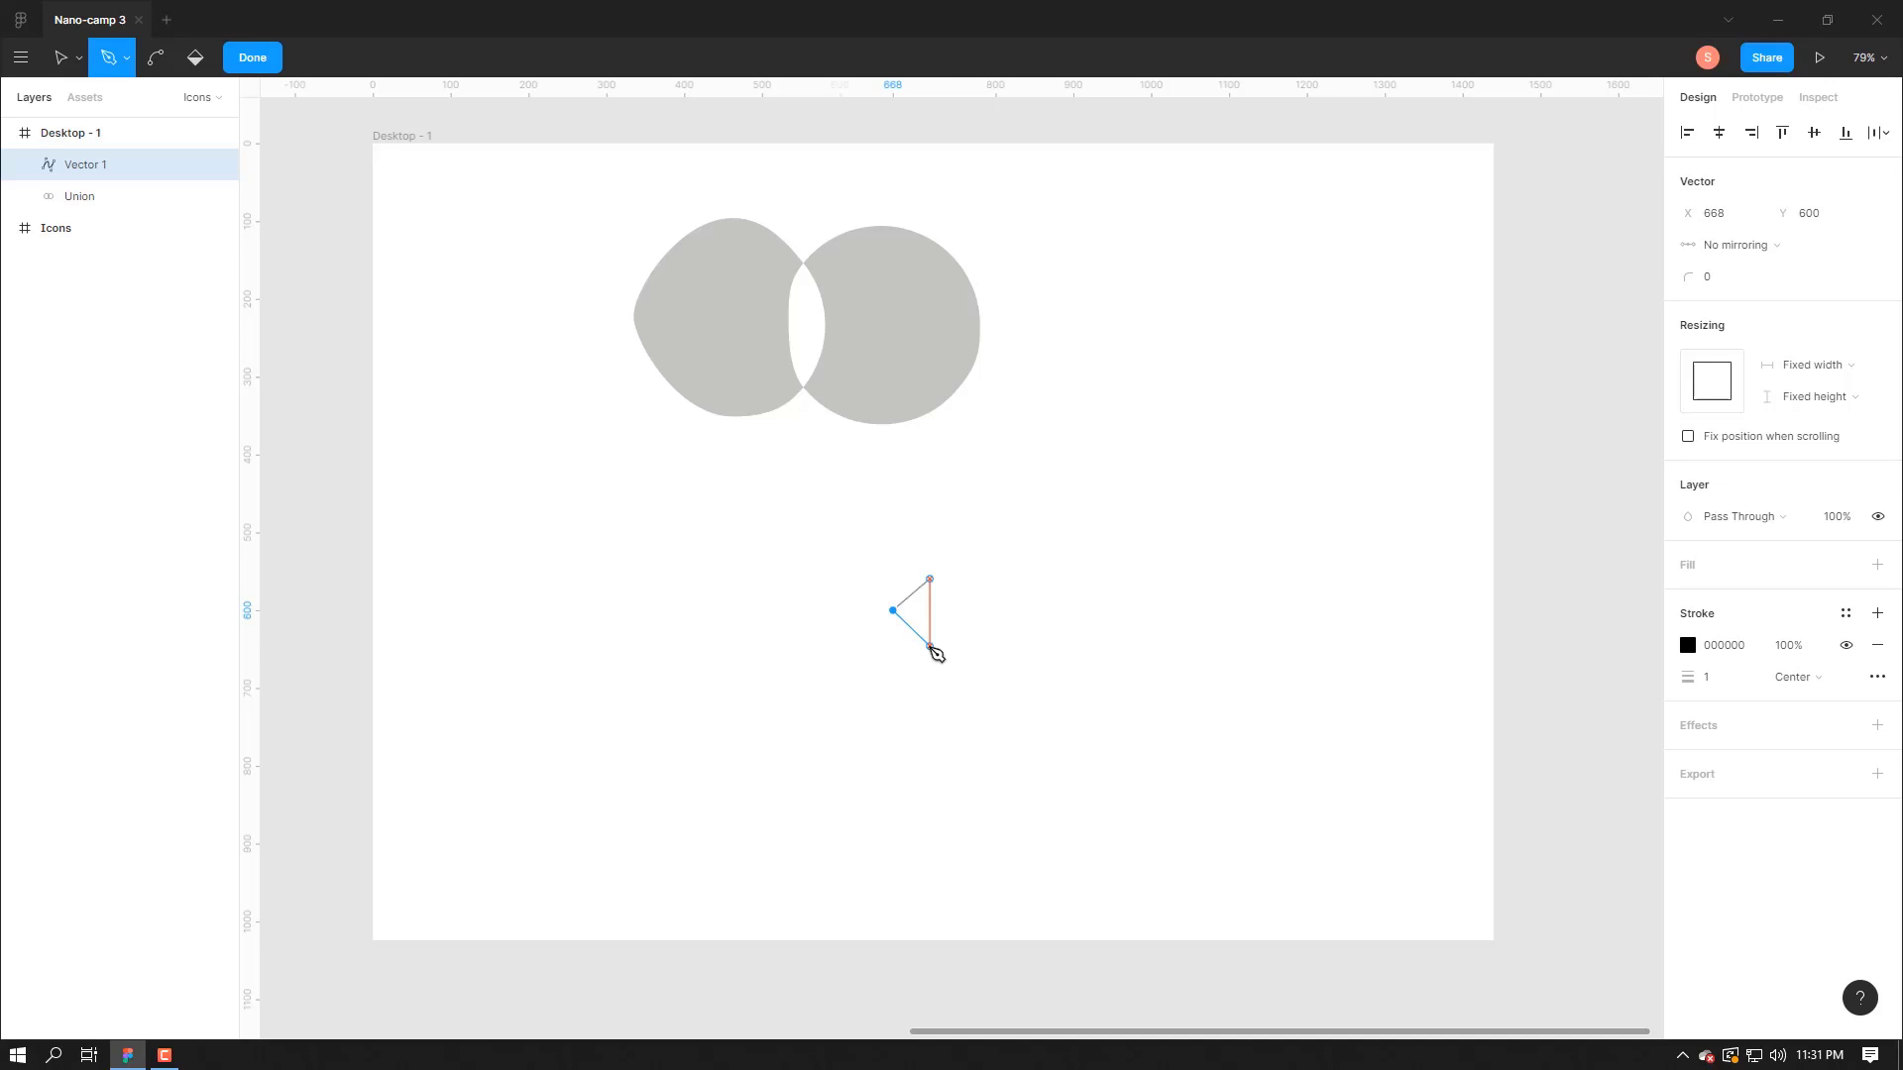
left_click(931, 647)
key("Escape")
key("Escape")
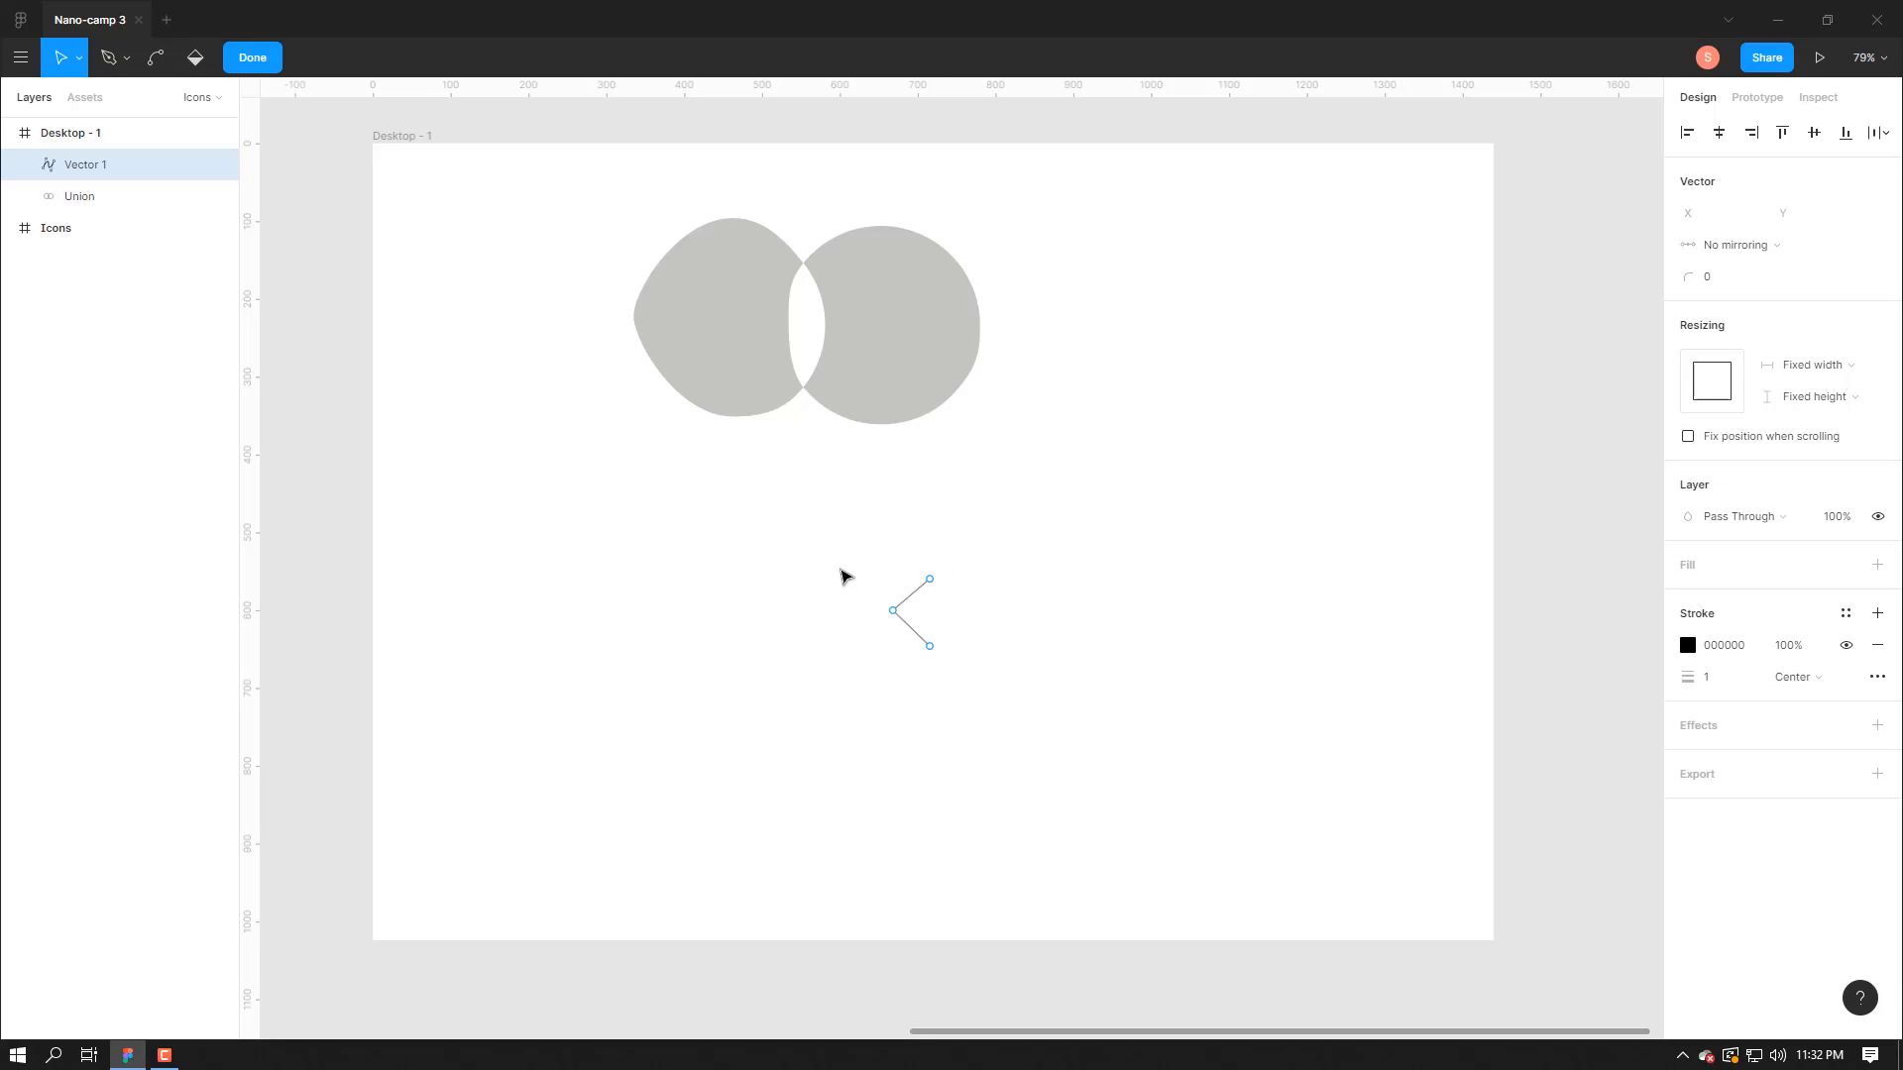
- Select all three points of the chevron, set its stroke weight to 19, and leave vector editing
left_click_drag(817, 536, 1032, 712)
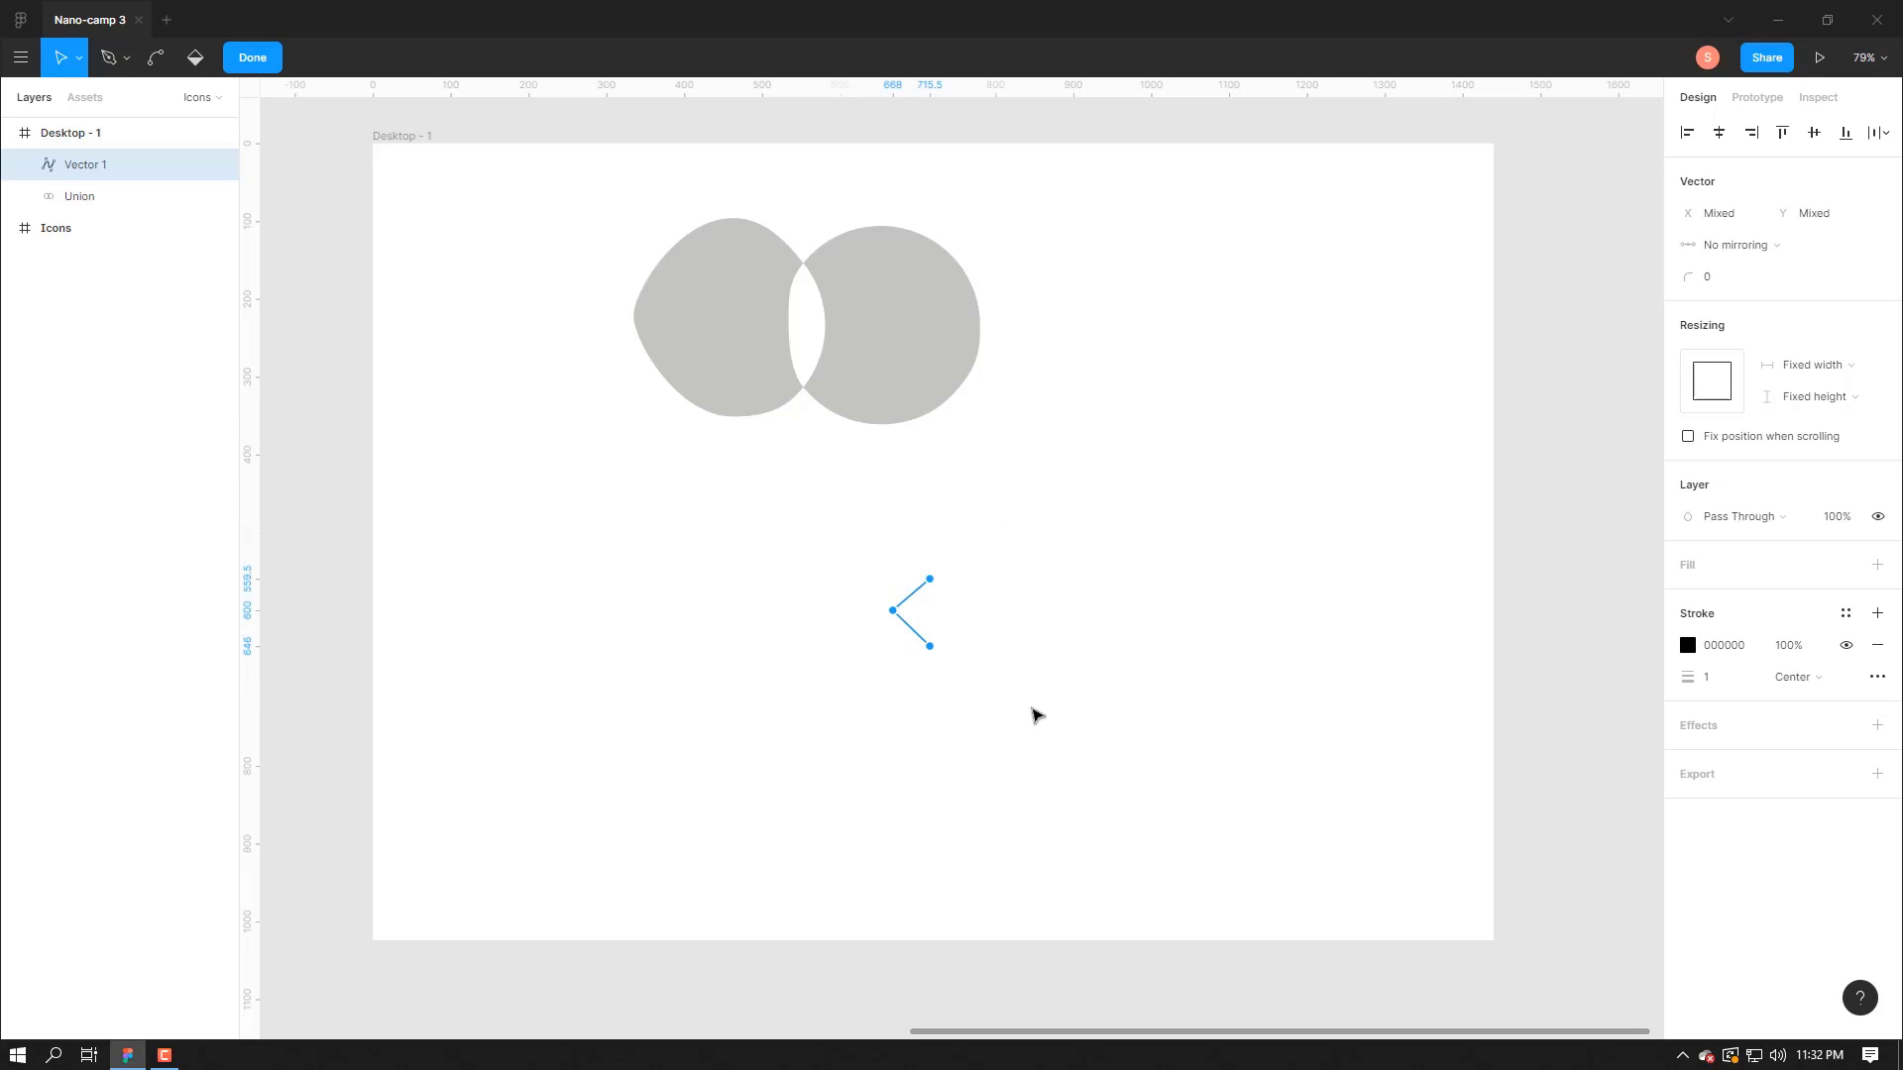
left_click_drag(1687, 680, 1724, 675)
left_click(1256, 710)
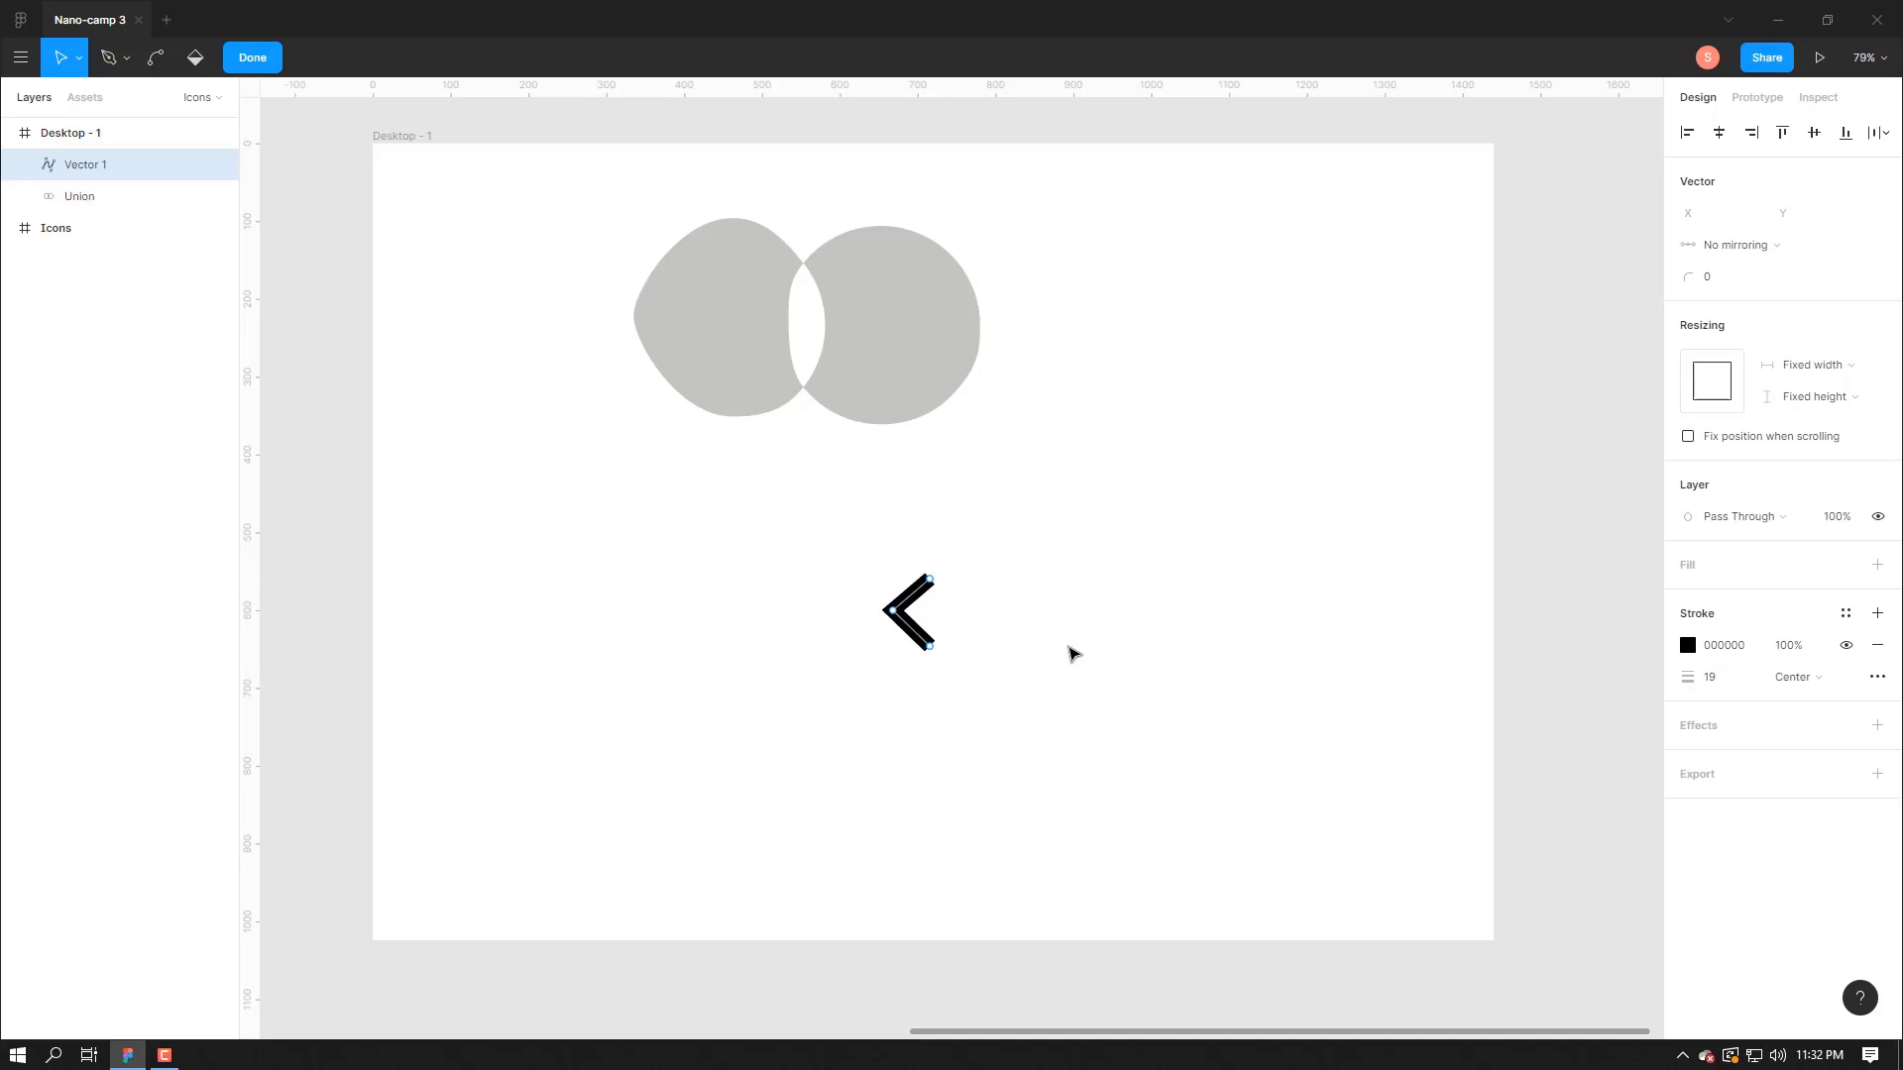
key("Escape")
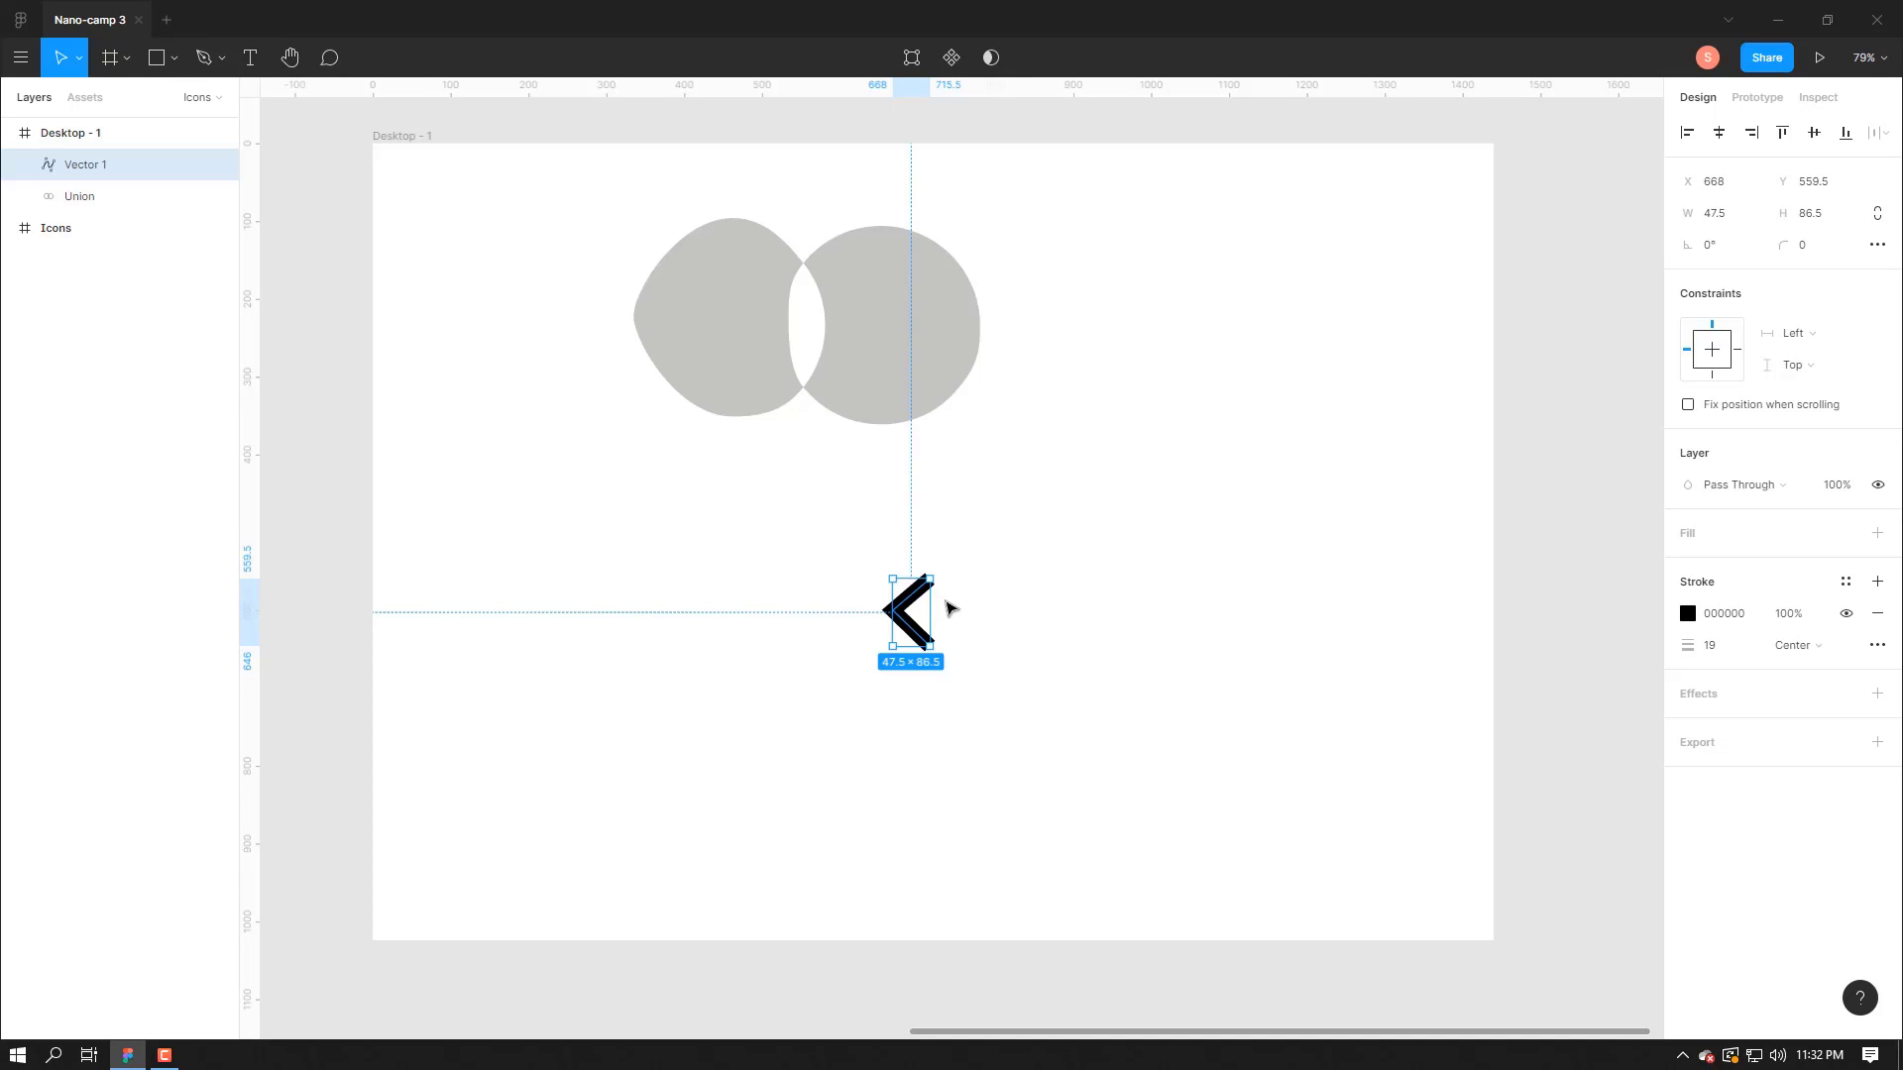
- Select the chevron and move it to X 520, Y 543
left_click(890, 526)
left_click_drag(826, 565, 991, 672)
left_click_drag(889, 610, 775, 598)
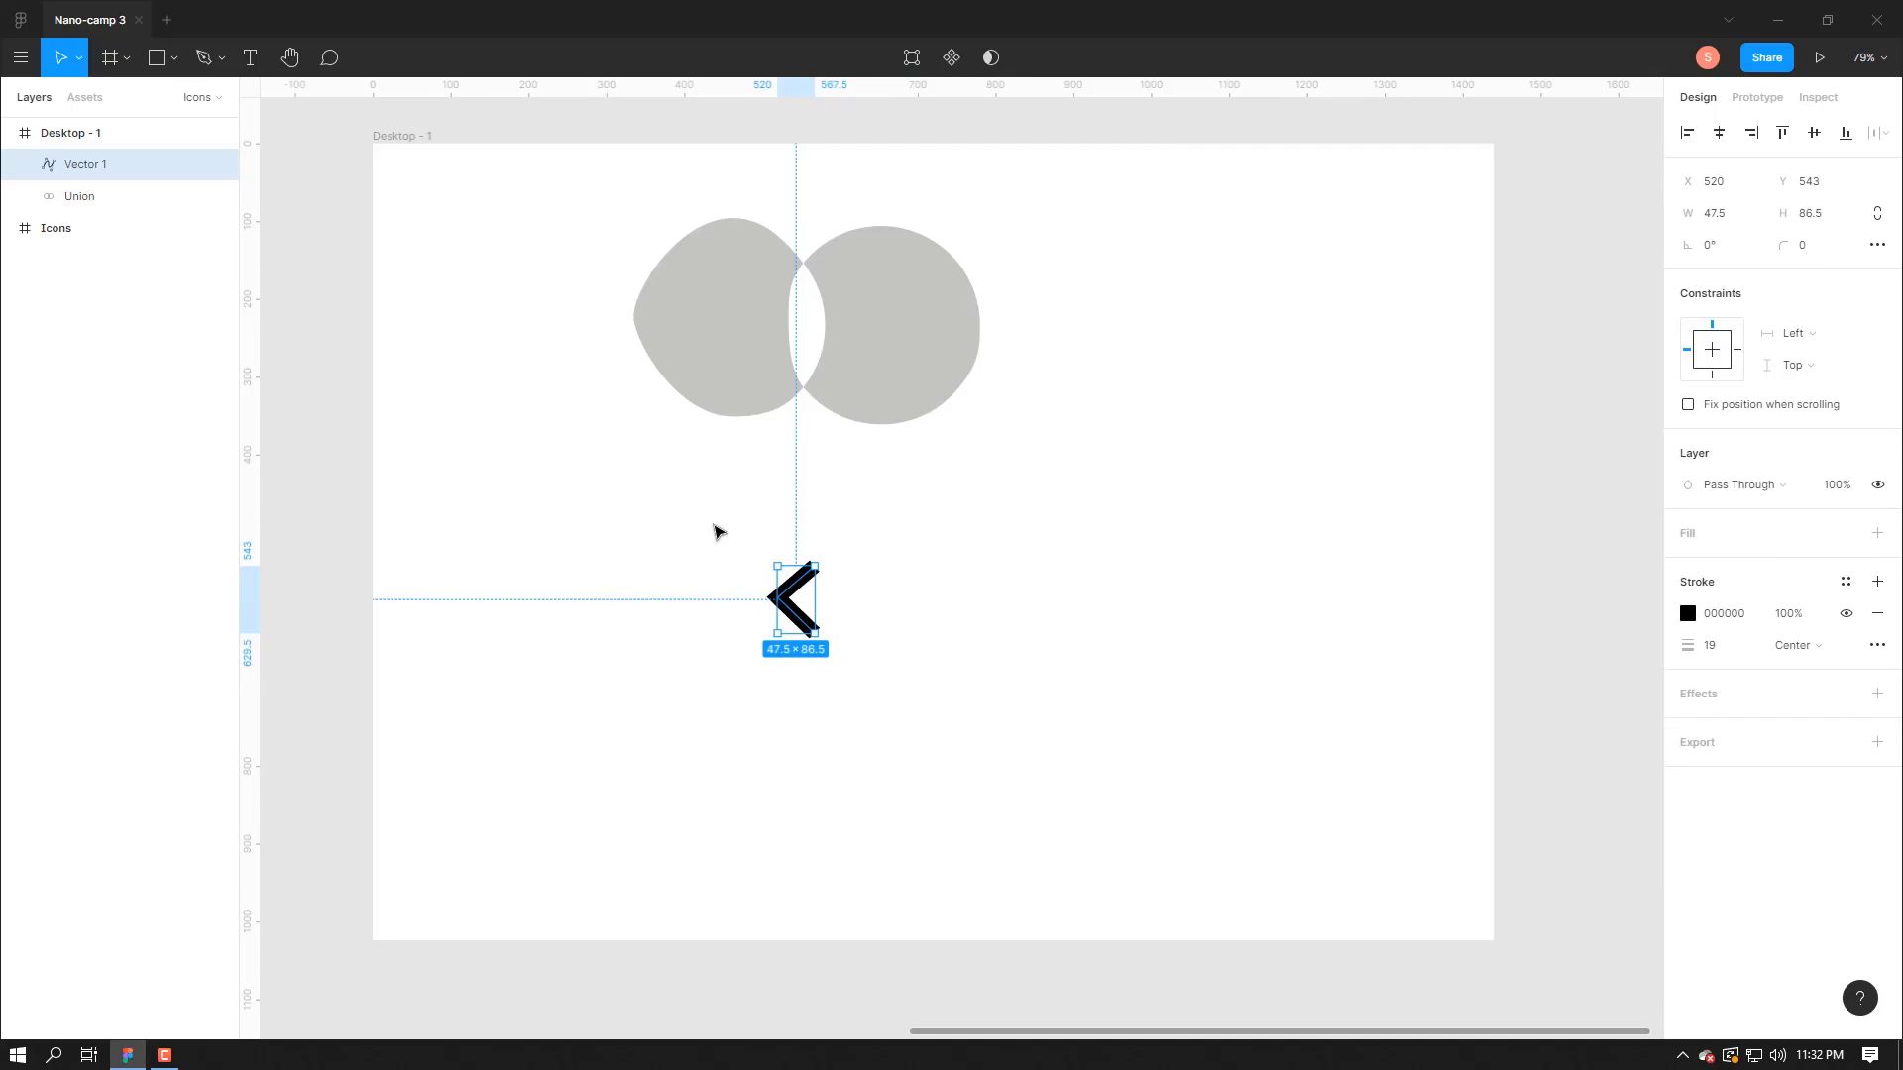
left_click_drag(714, 525, 841, 646)
left_click(841, 646)
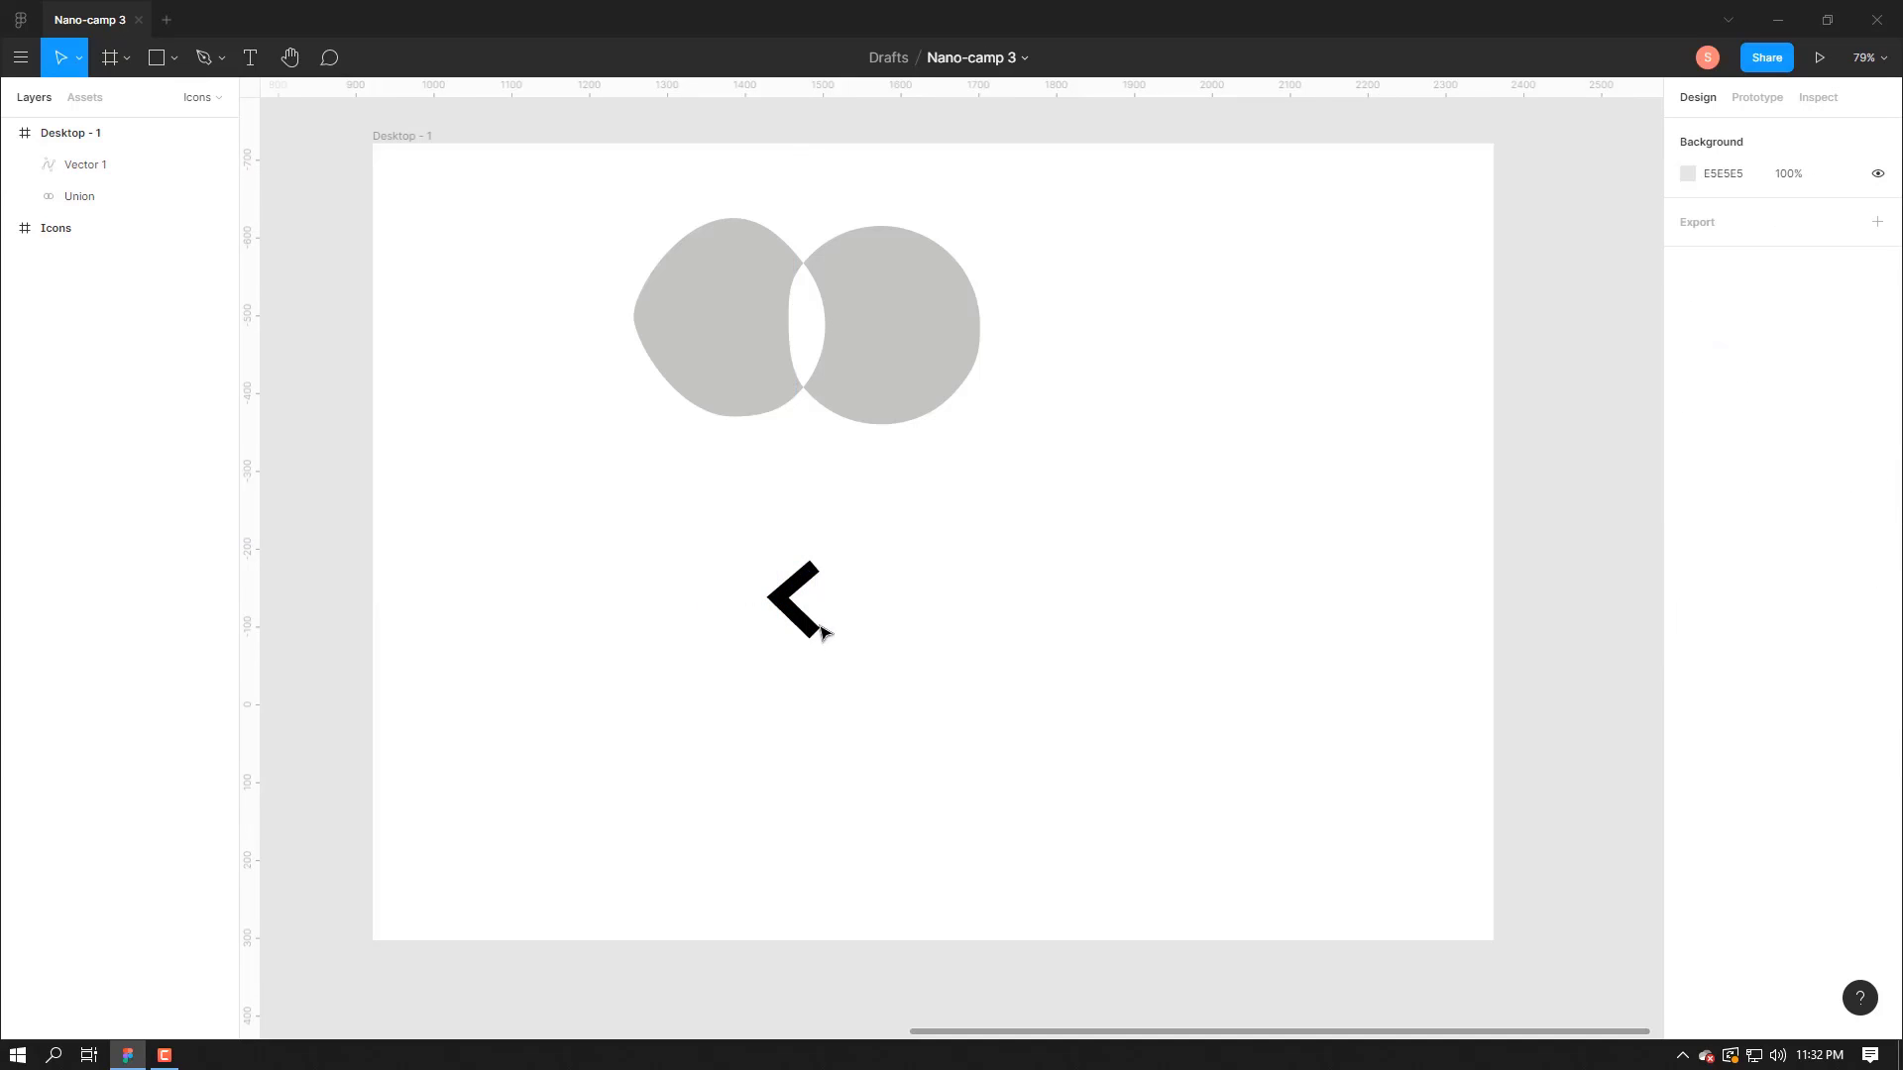
left_click(822, 628)
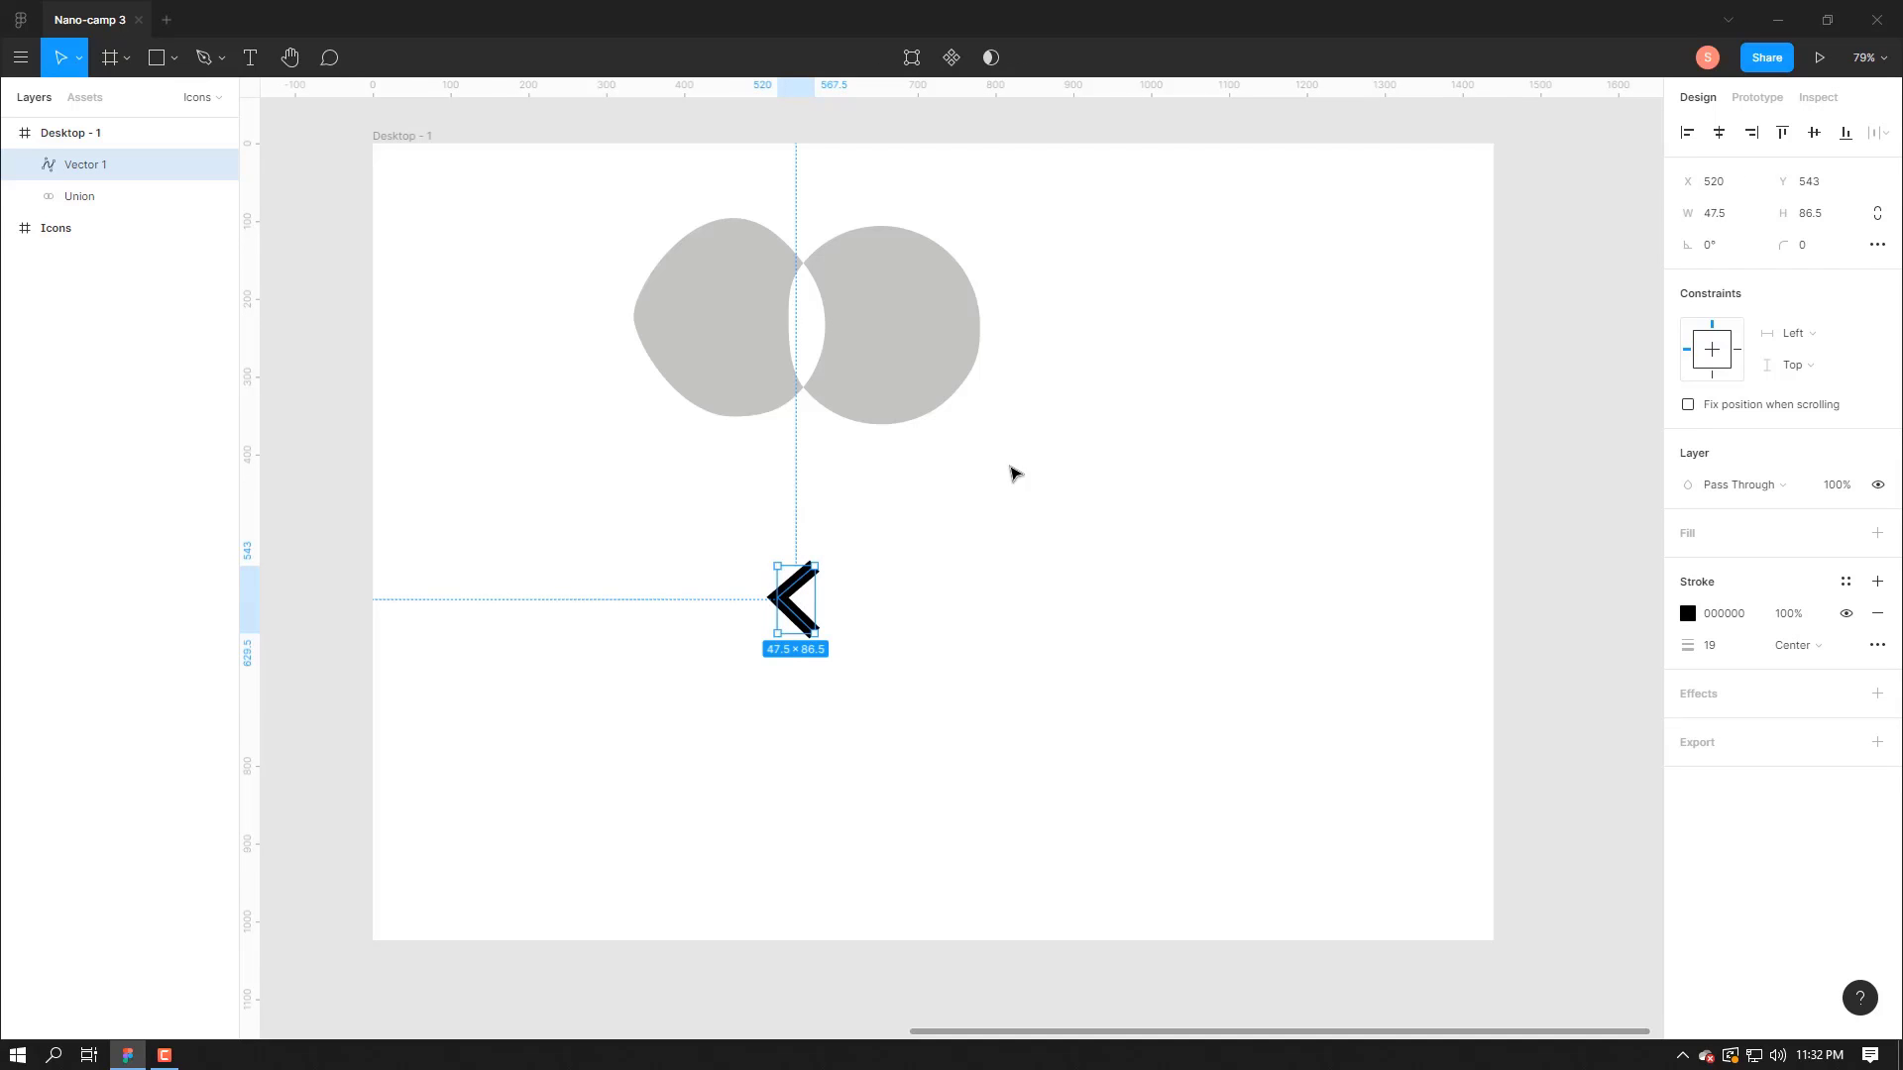
left_click(173, 57)
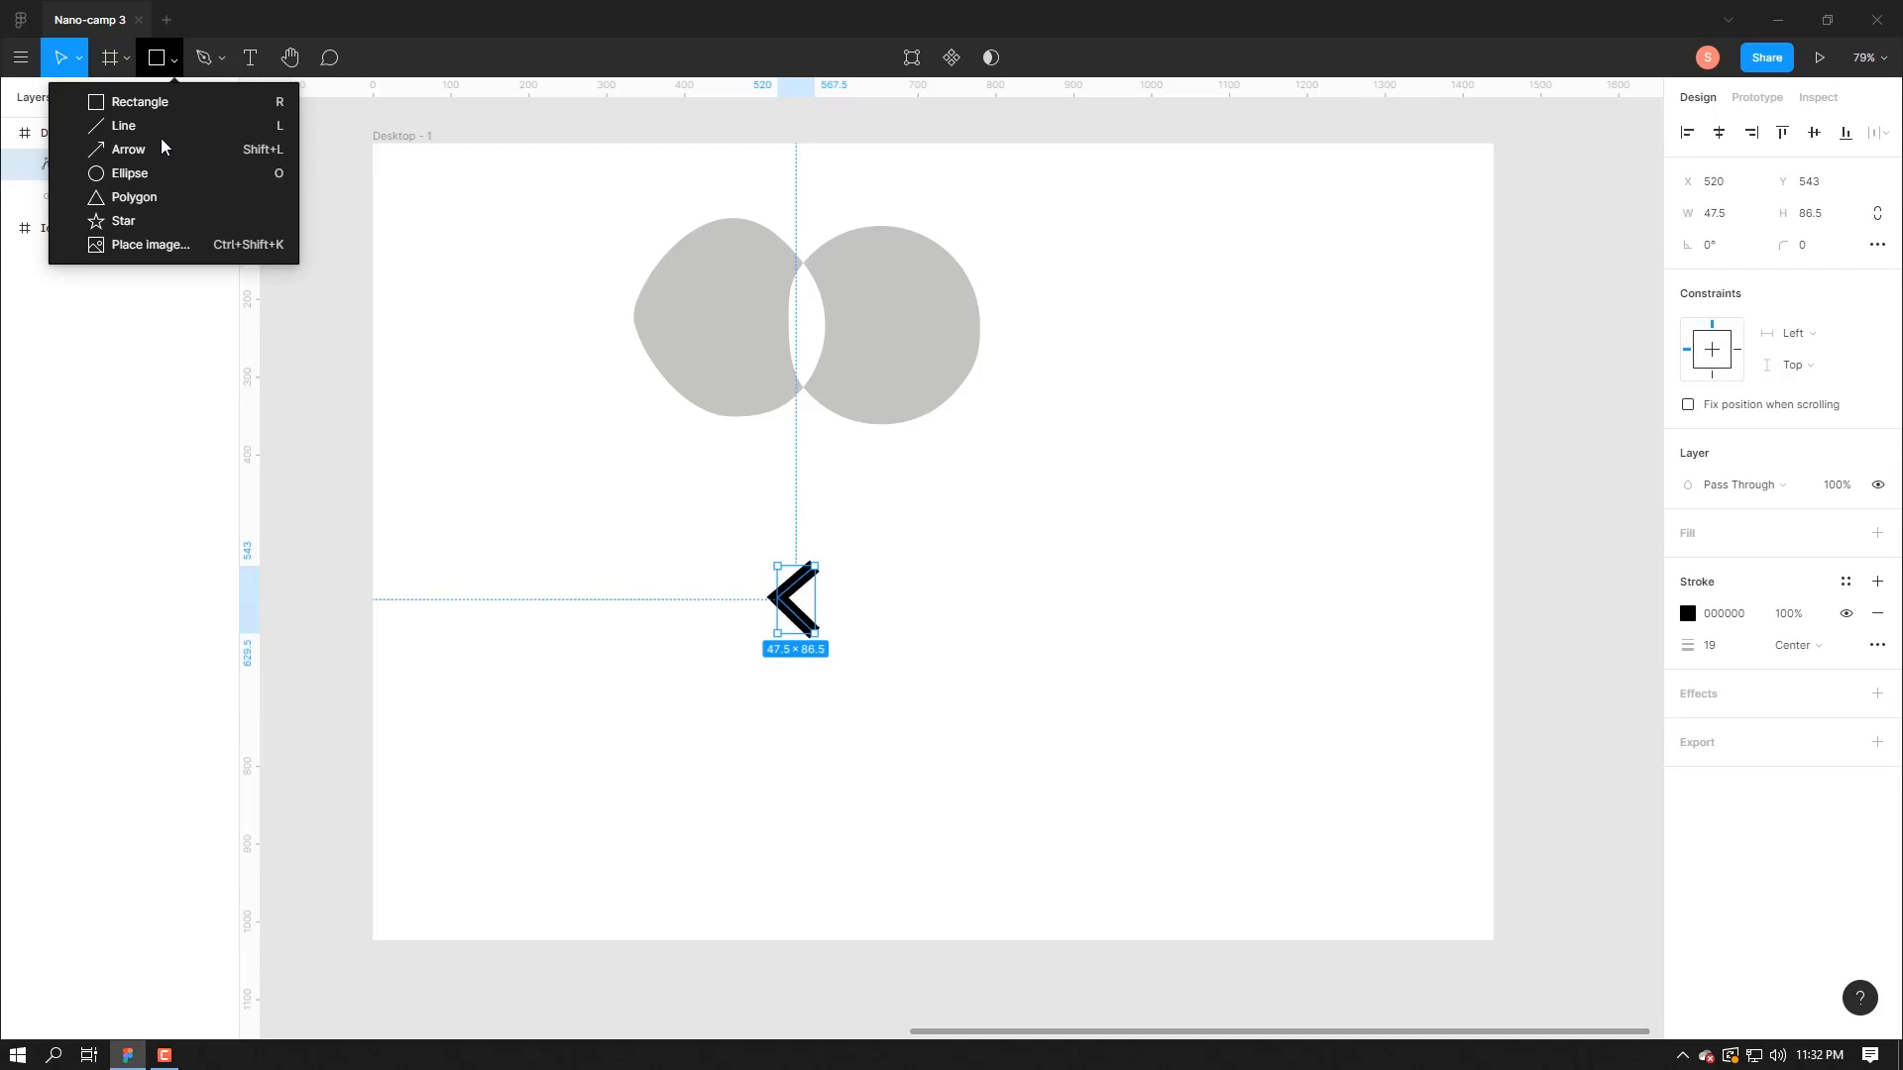
left_click(391, 212)
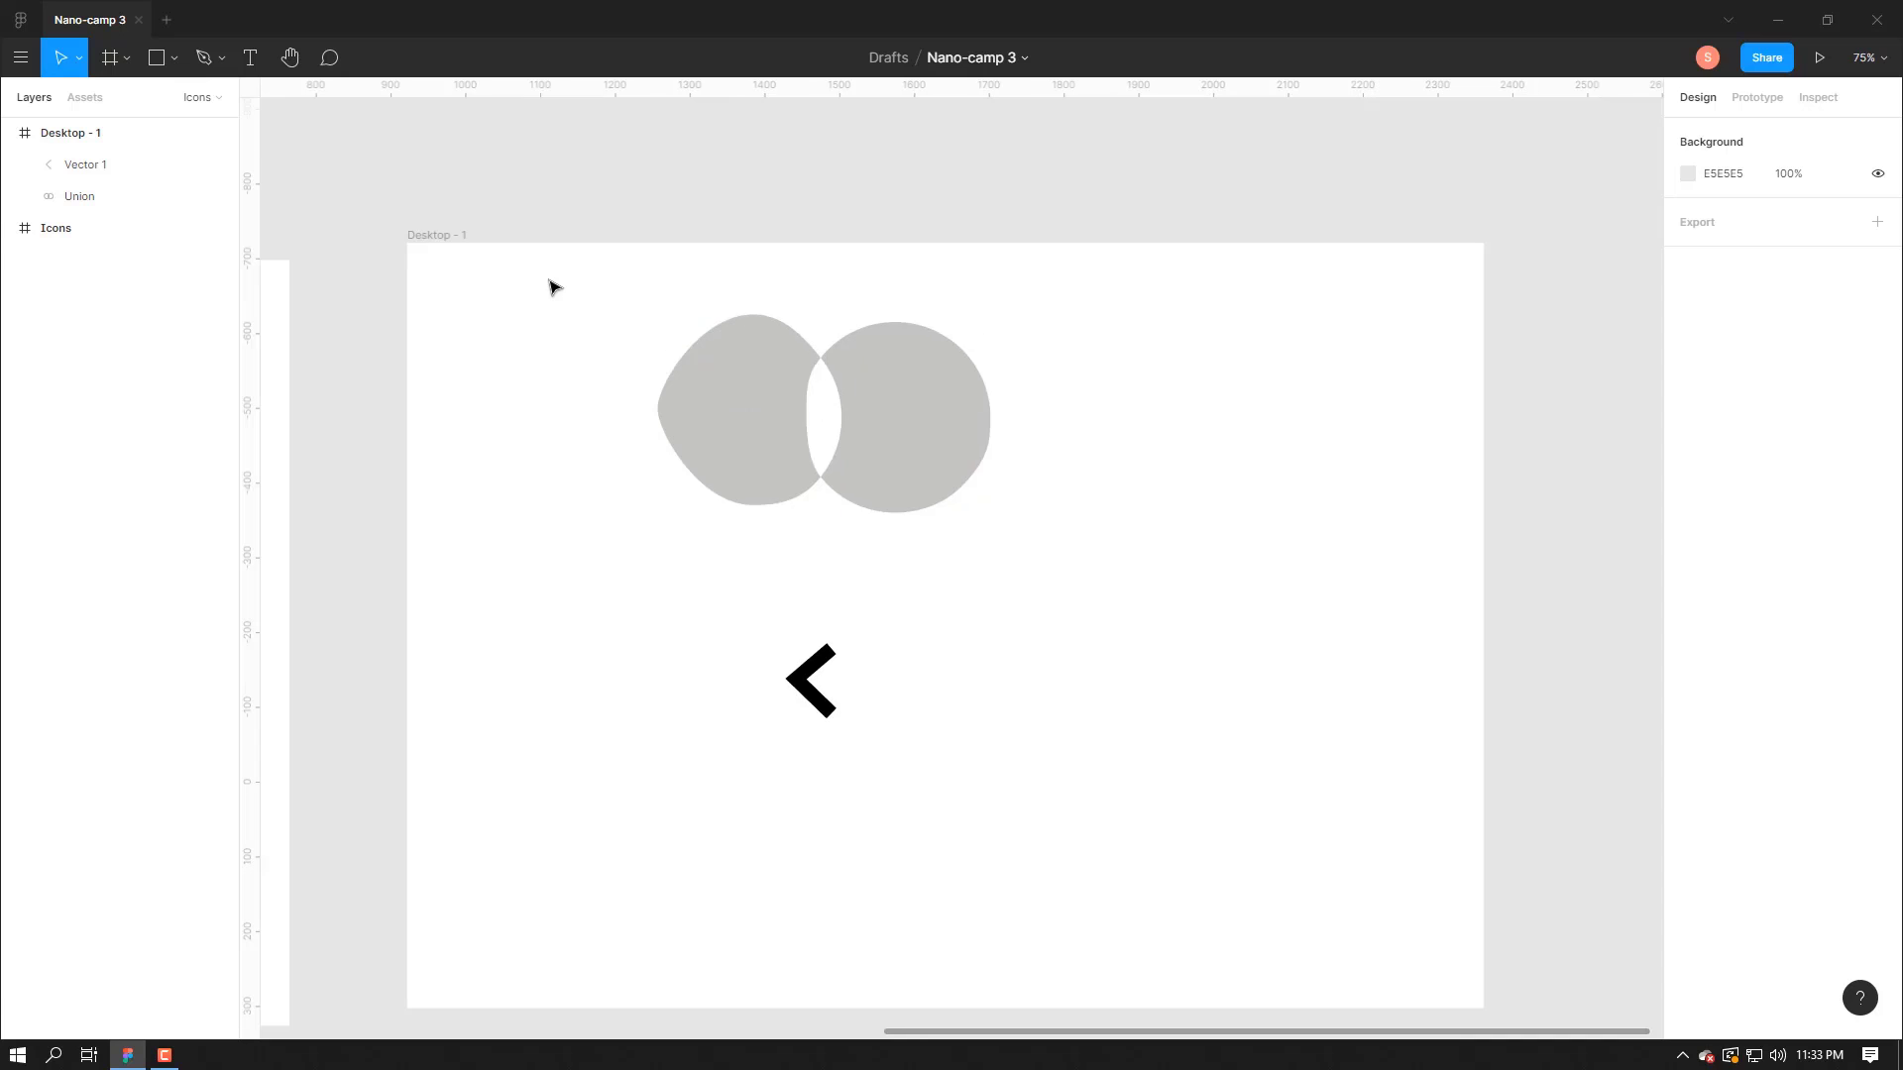
left_click_drag(548, 278, 1107, 610)
left_click_drag(595, 629, 962, 756)
left_click(511, 822)
- Examine the Icons frame's grid of rounded squares and the names of the layers it contains
left_click_drag(377, 752, 1578, 605)
scroll(1388, 619, "down", 3)
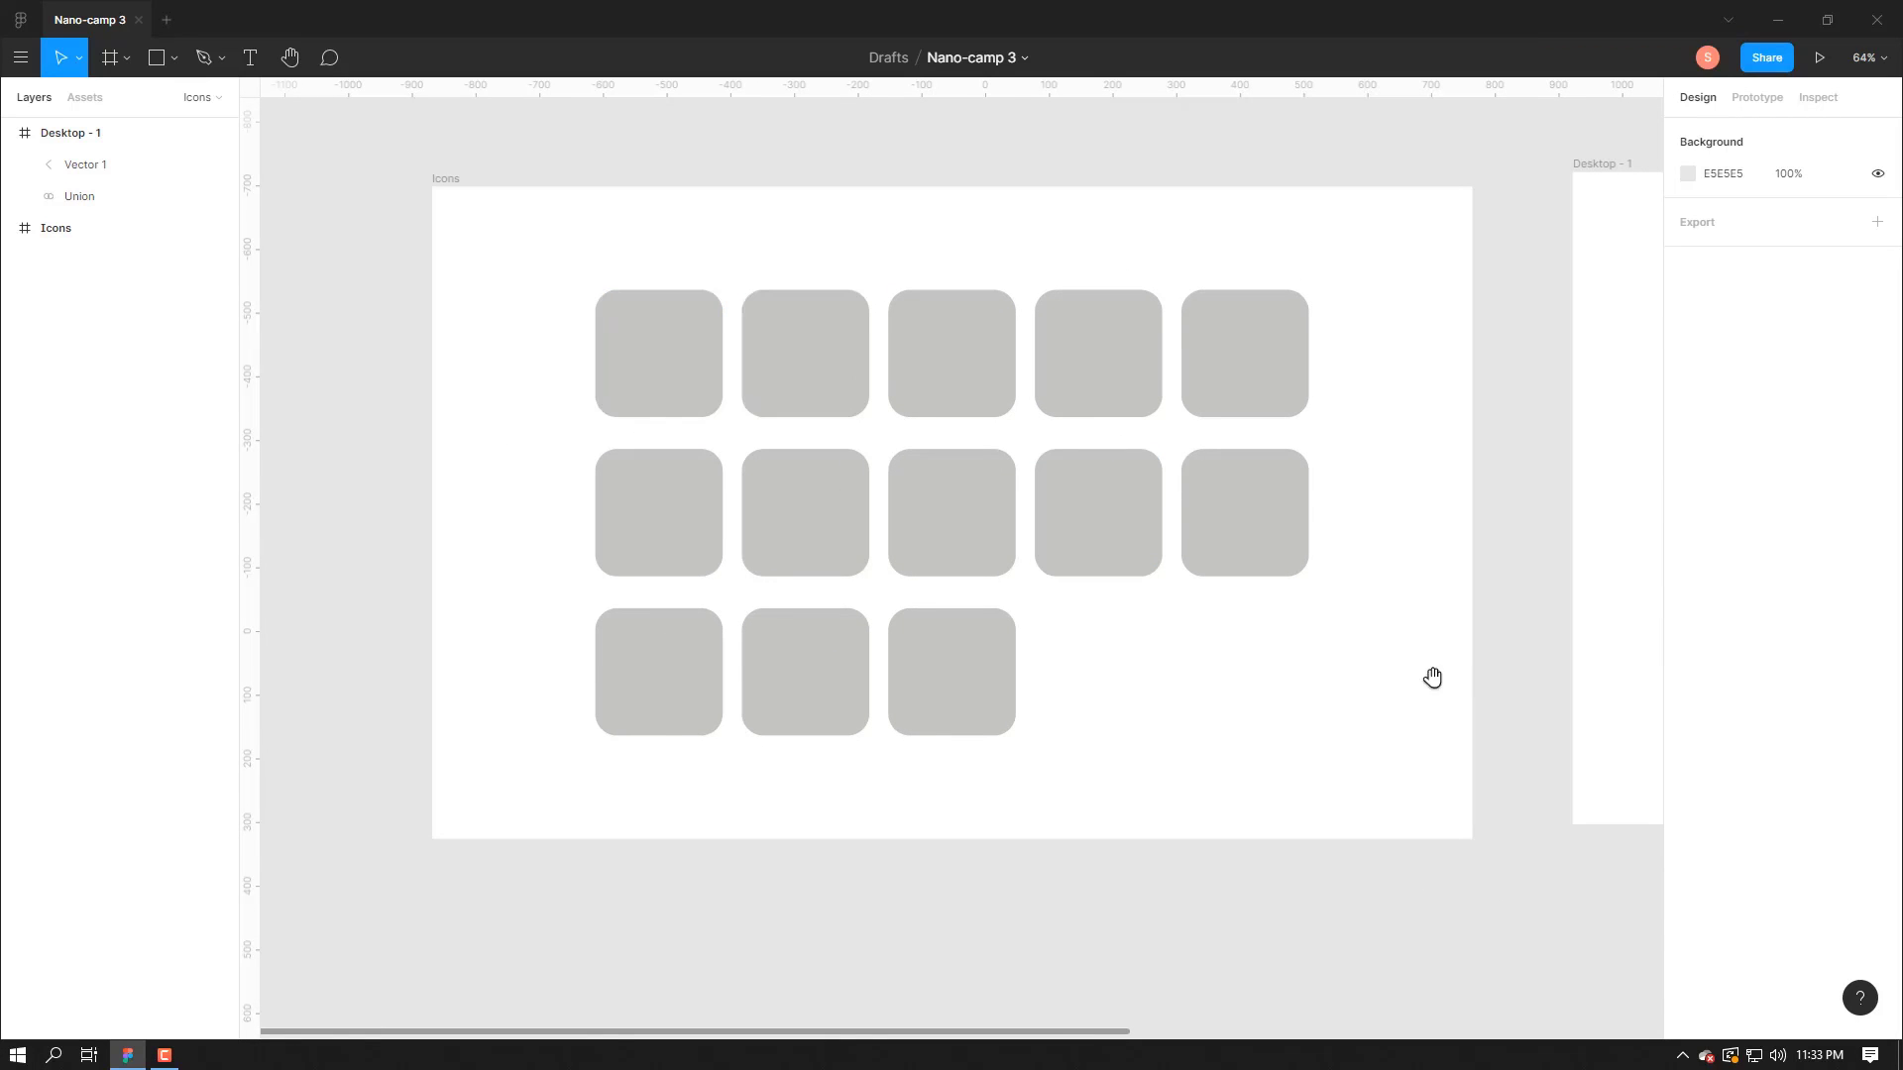
left_click_drag(1436, 674, 1206, 658)
scroll(1269, 644, "down", 2)
left_click_drag(1416, 702, 1325, 667)
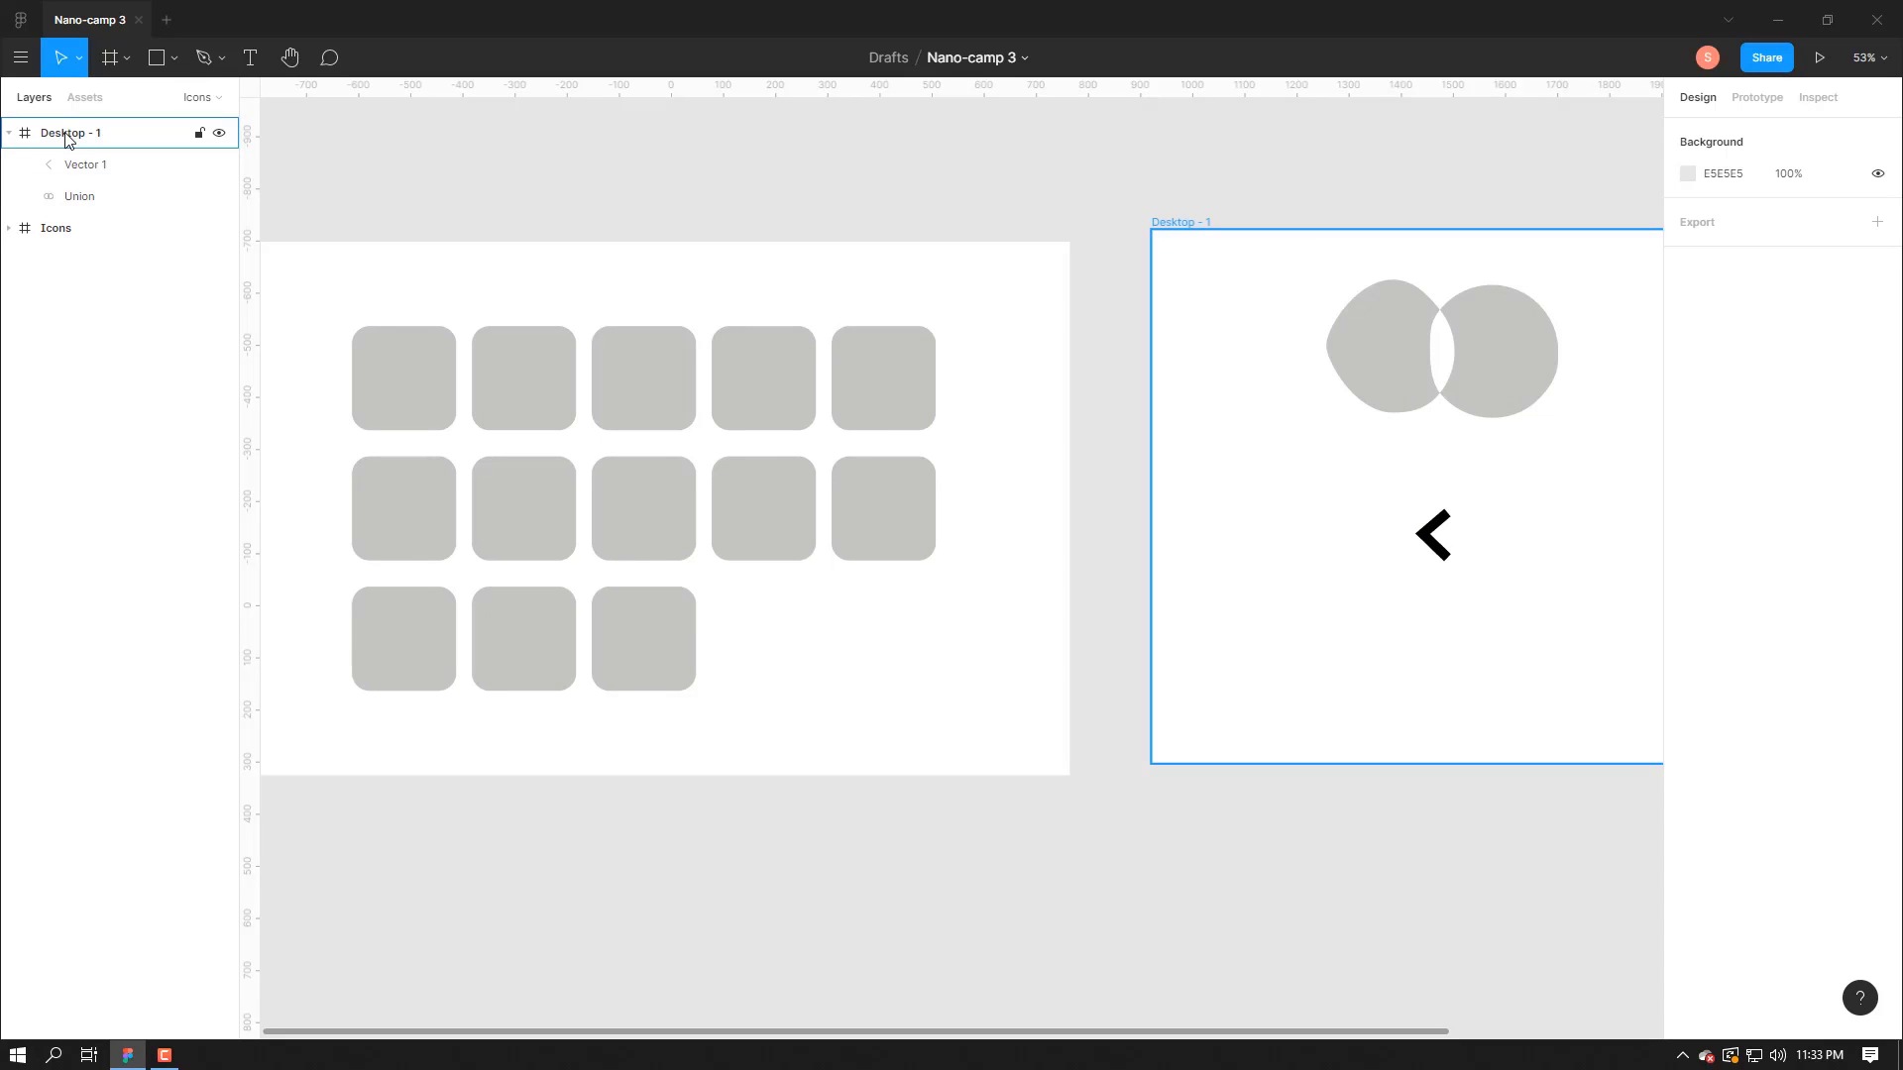
left_click(9, 229)
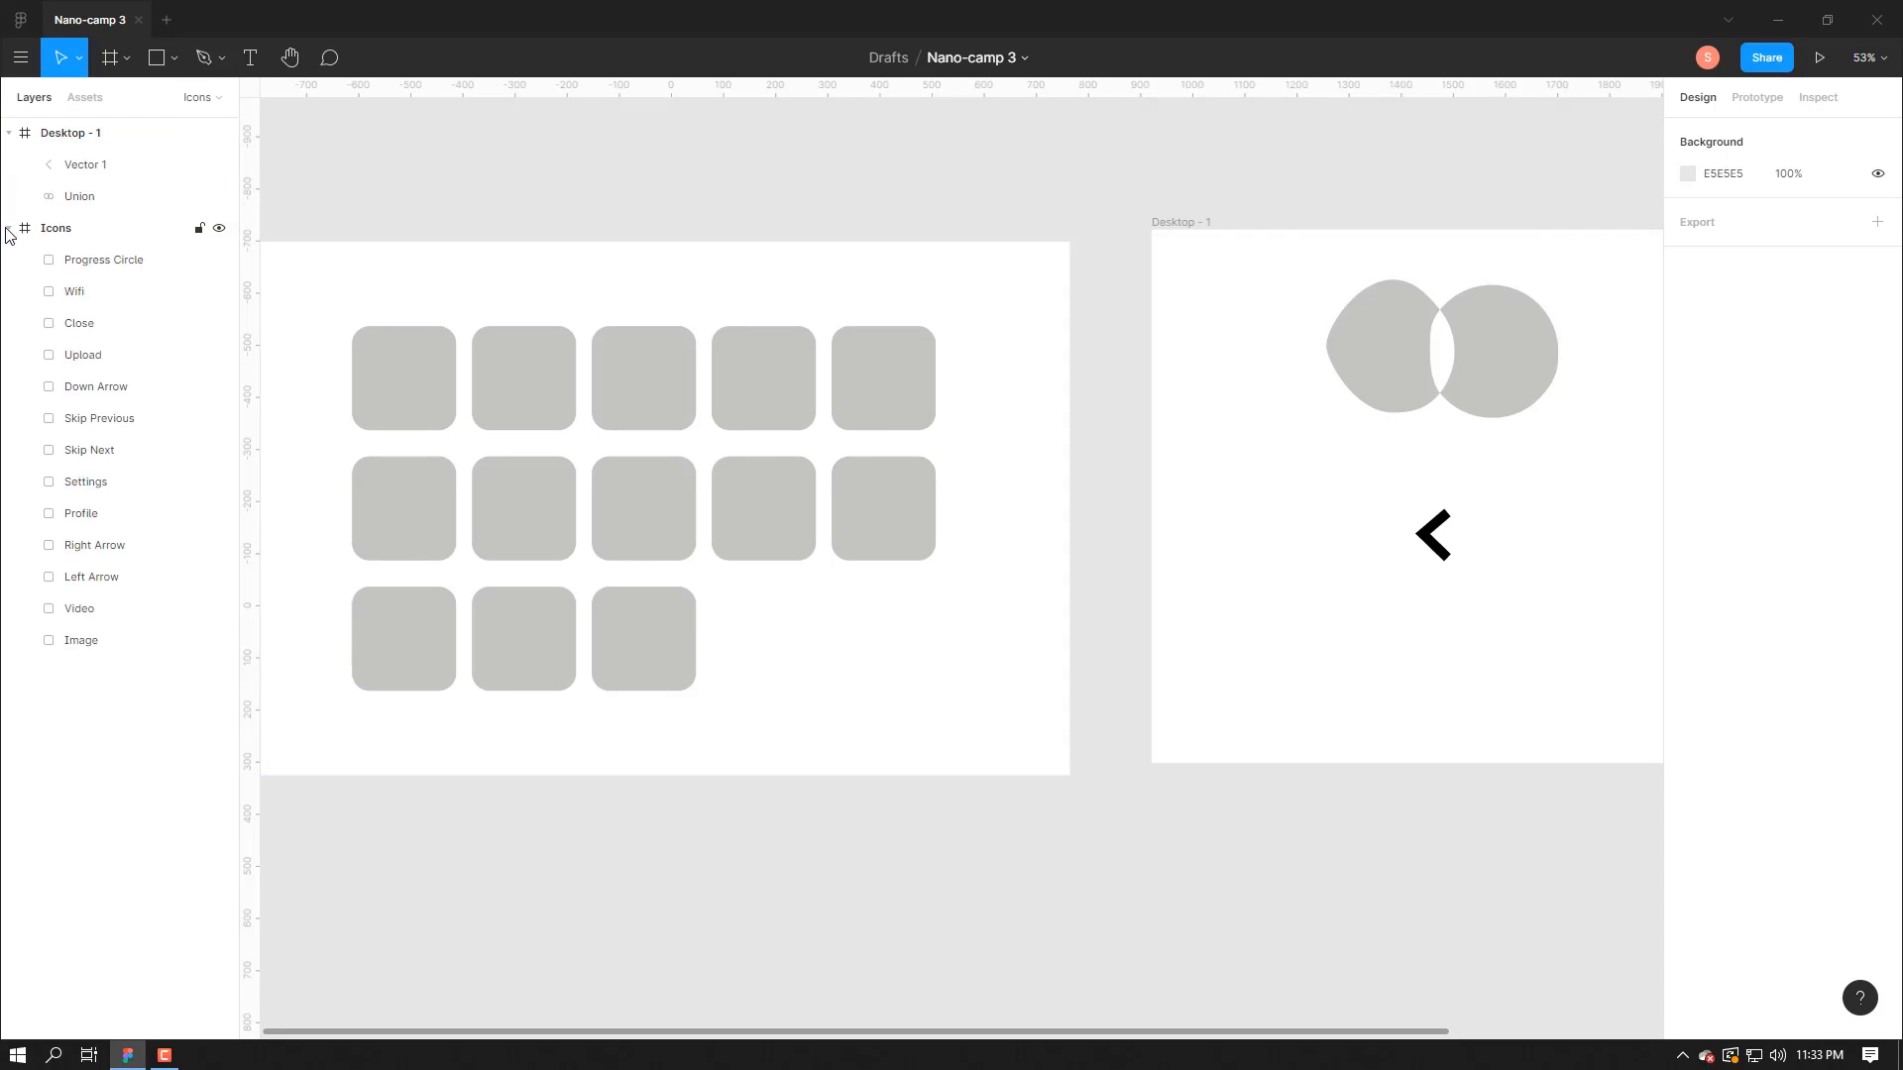
left_click(9, 229)
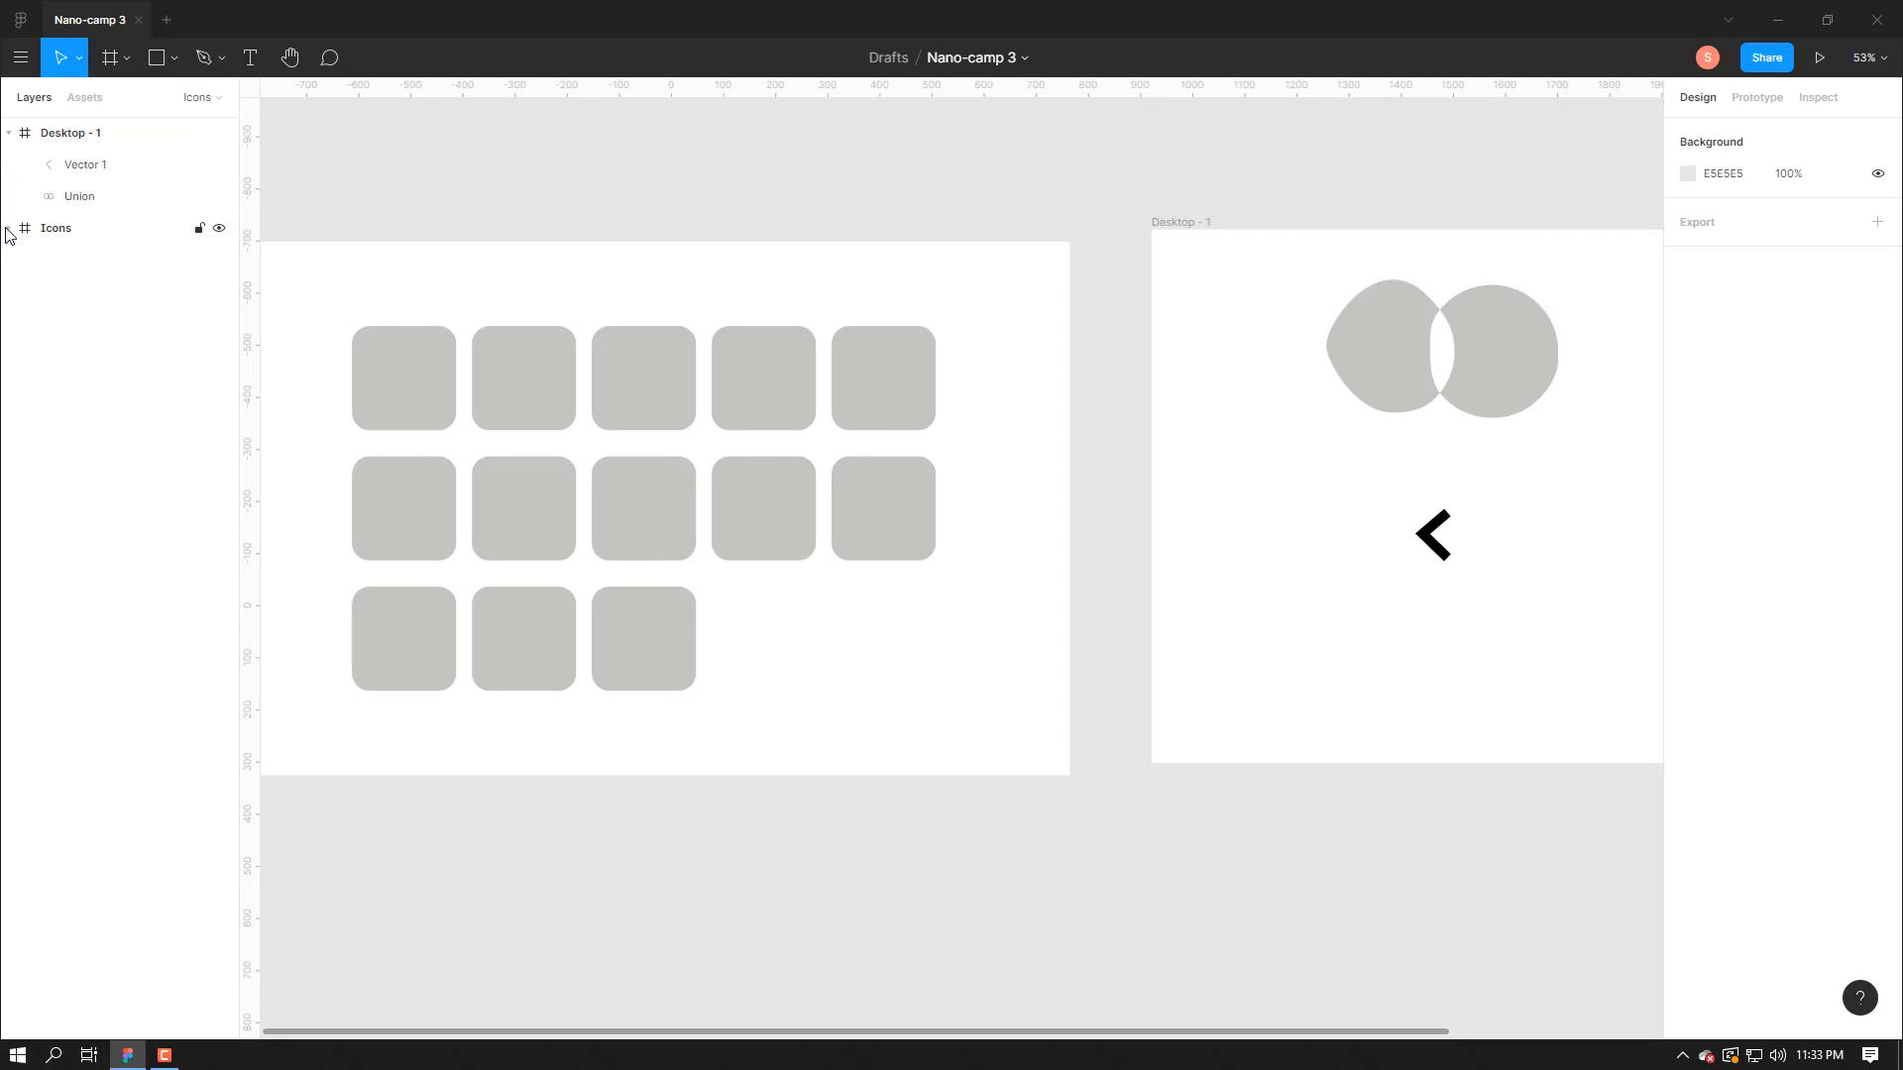
- Delete both the flattened union shape and the chevron from the Desktop - 1 frame
left_click(76, 167)
left_click(76, 196, "shift")
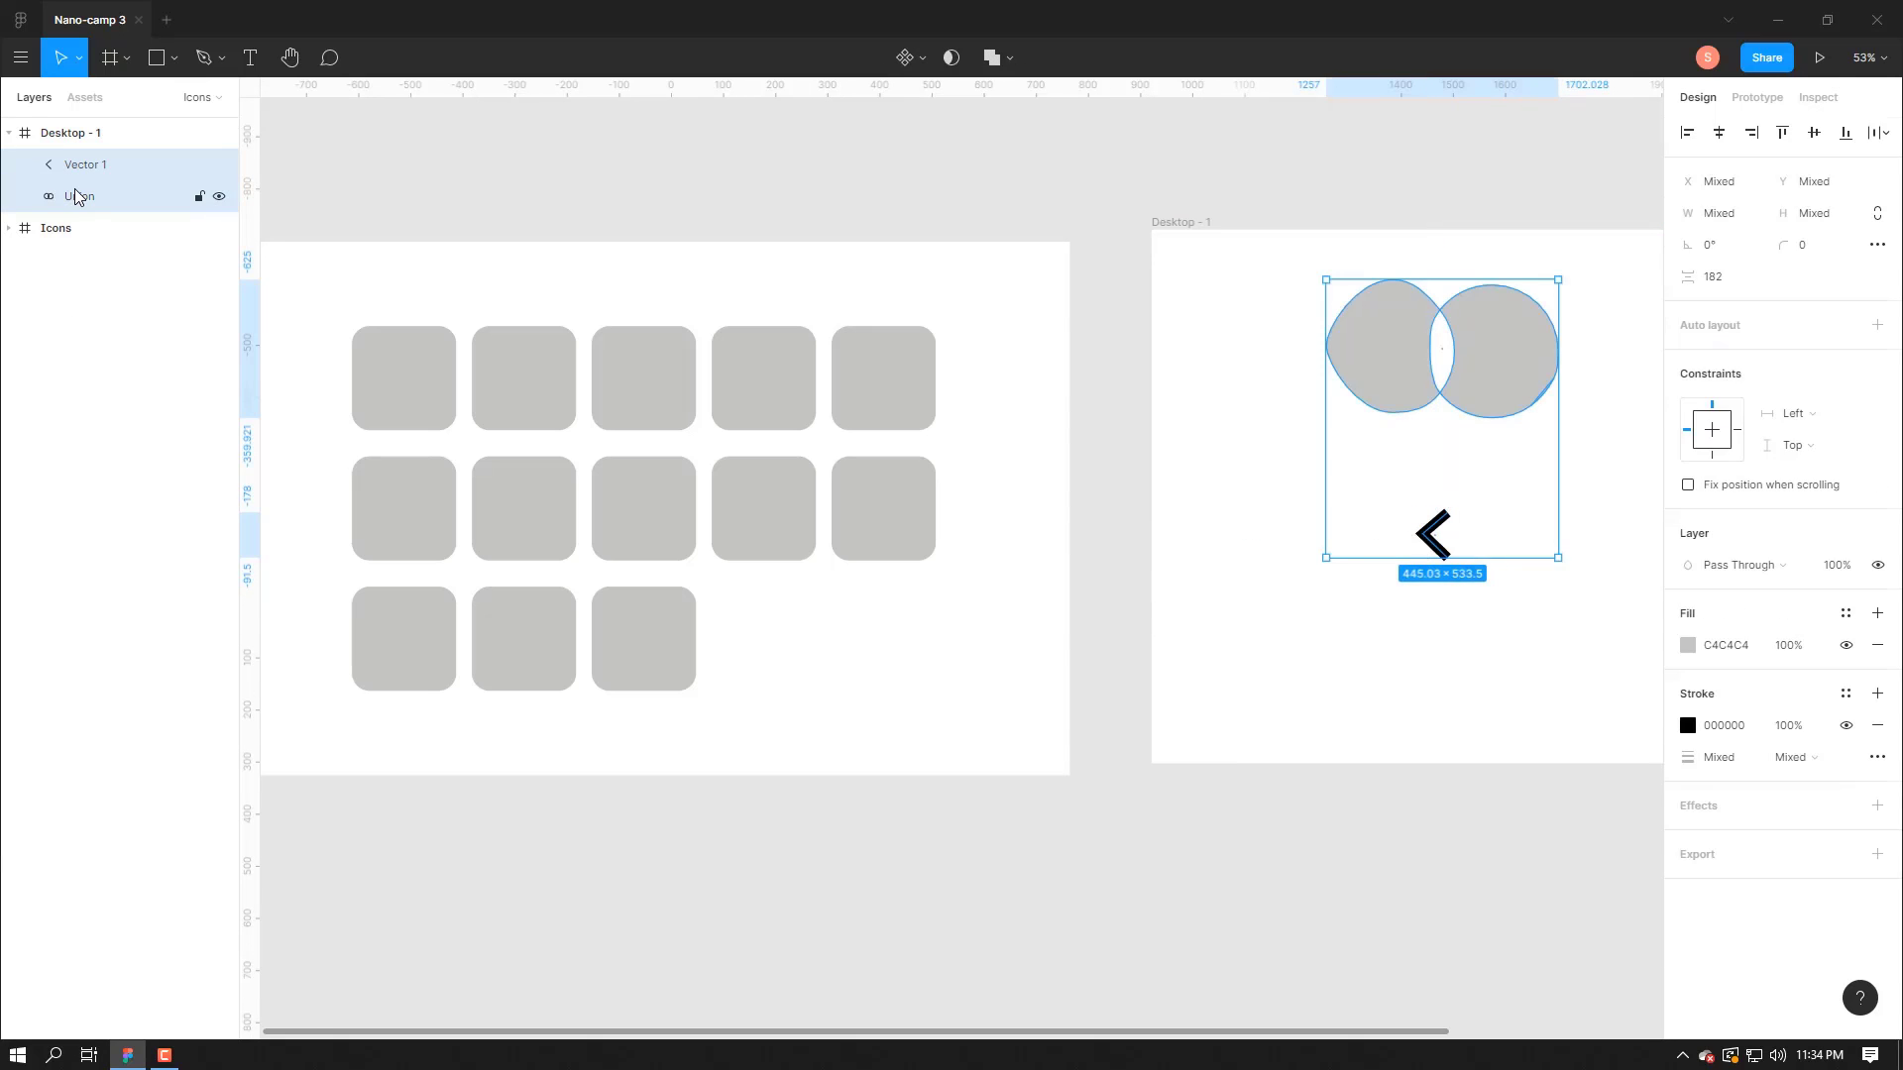
key("Delete")
- Draw a rectangle about 117 × 88 near the middle of the empty Desktop - 1 frame
left_click_drag(1345, 689, 763, 720)
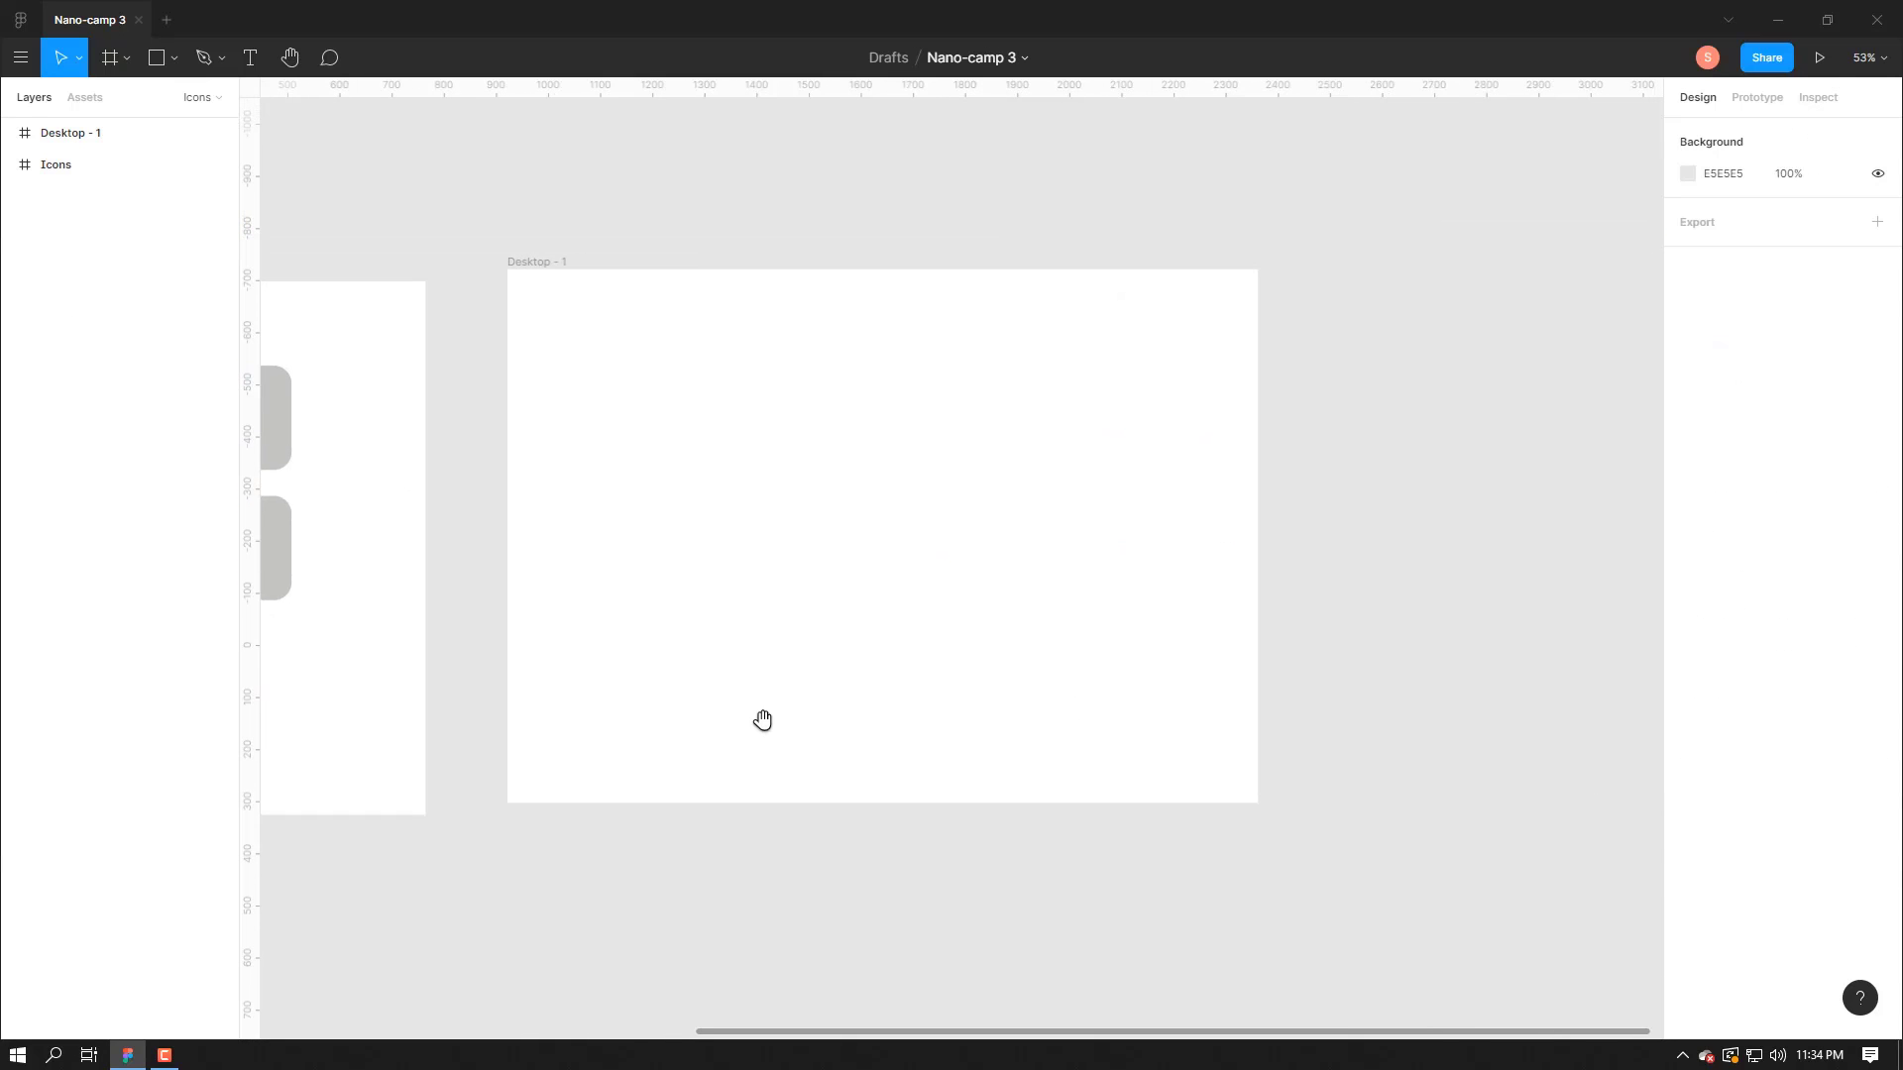
left_click(763, 720)
scroll(733, 684, "up", 3)
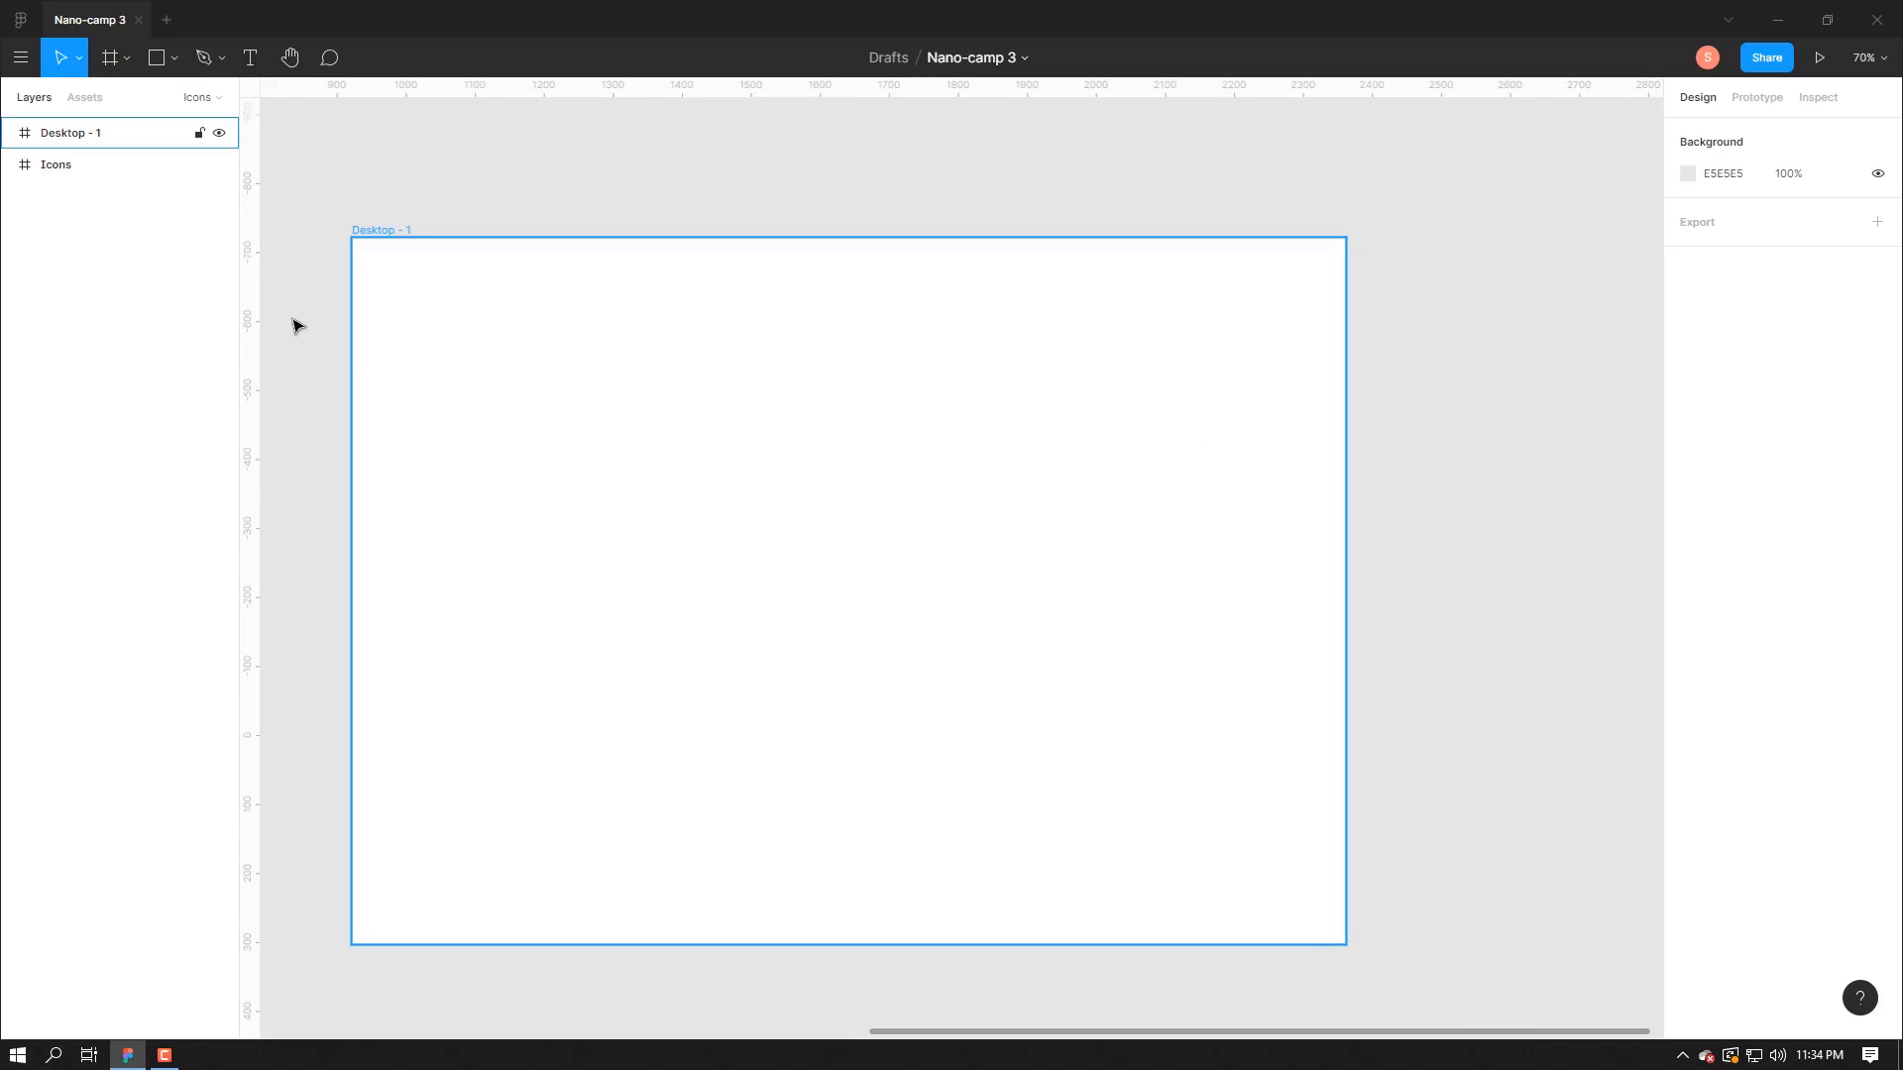
left_click(171, 57)
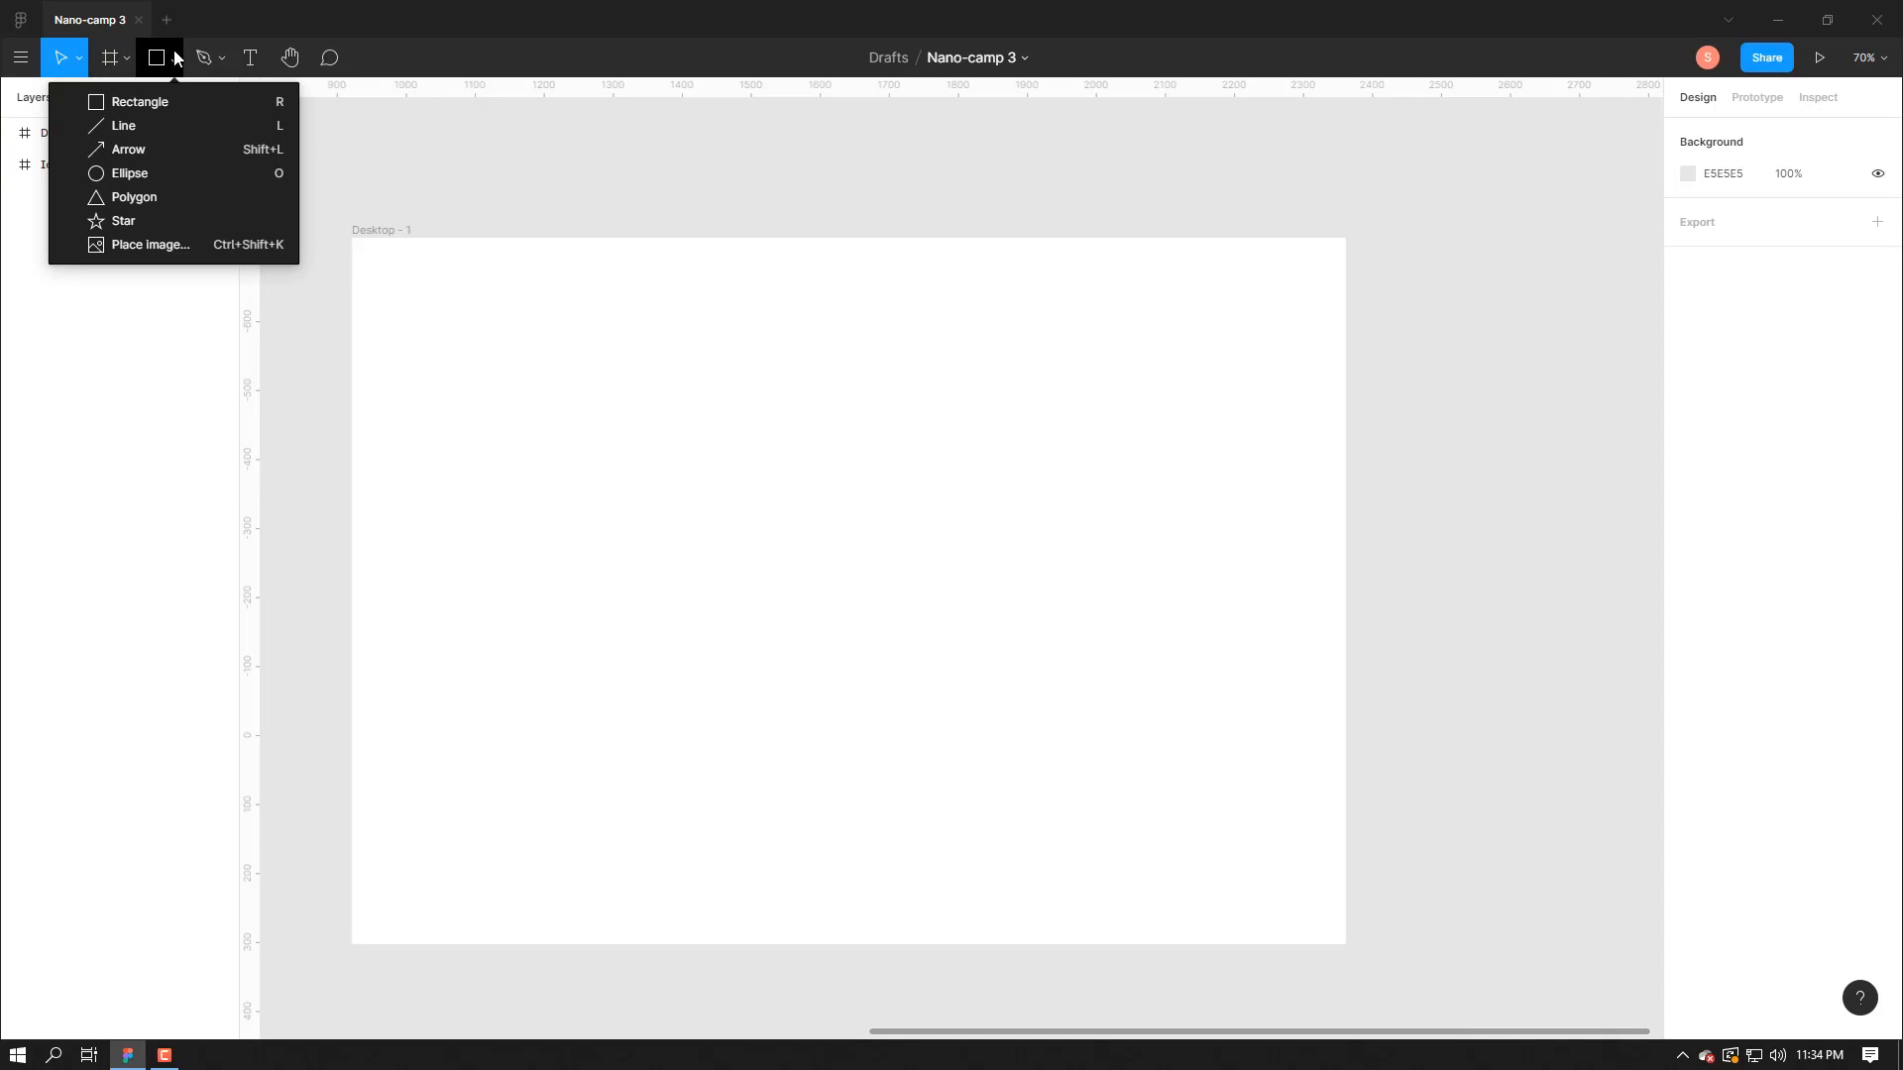
left_click(149, 93)
left_click_drag(626, 490, 693, 556)
- Set the rectangle's width to 200 and its height to 150
left_click(1742, 216)
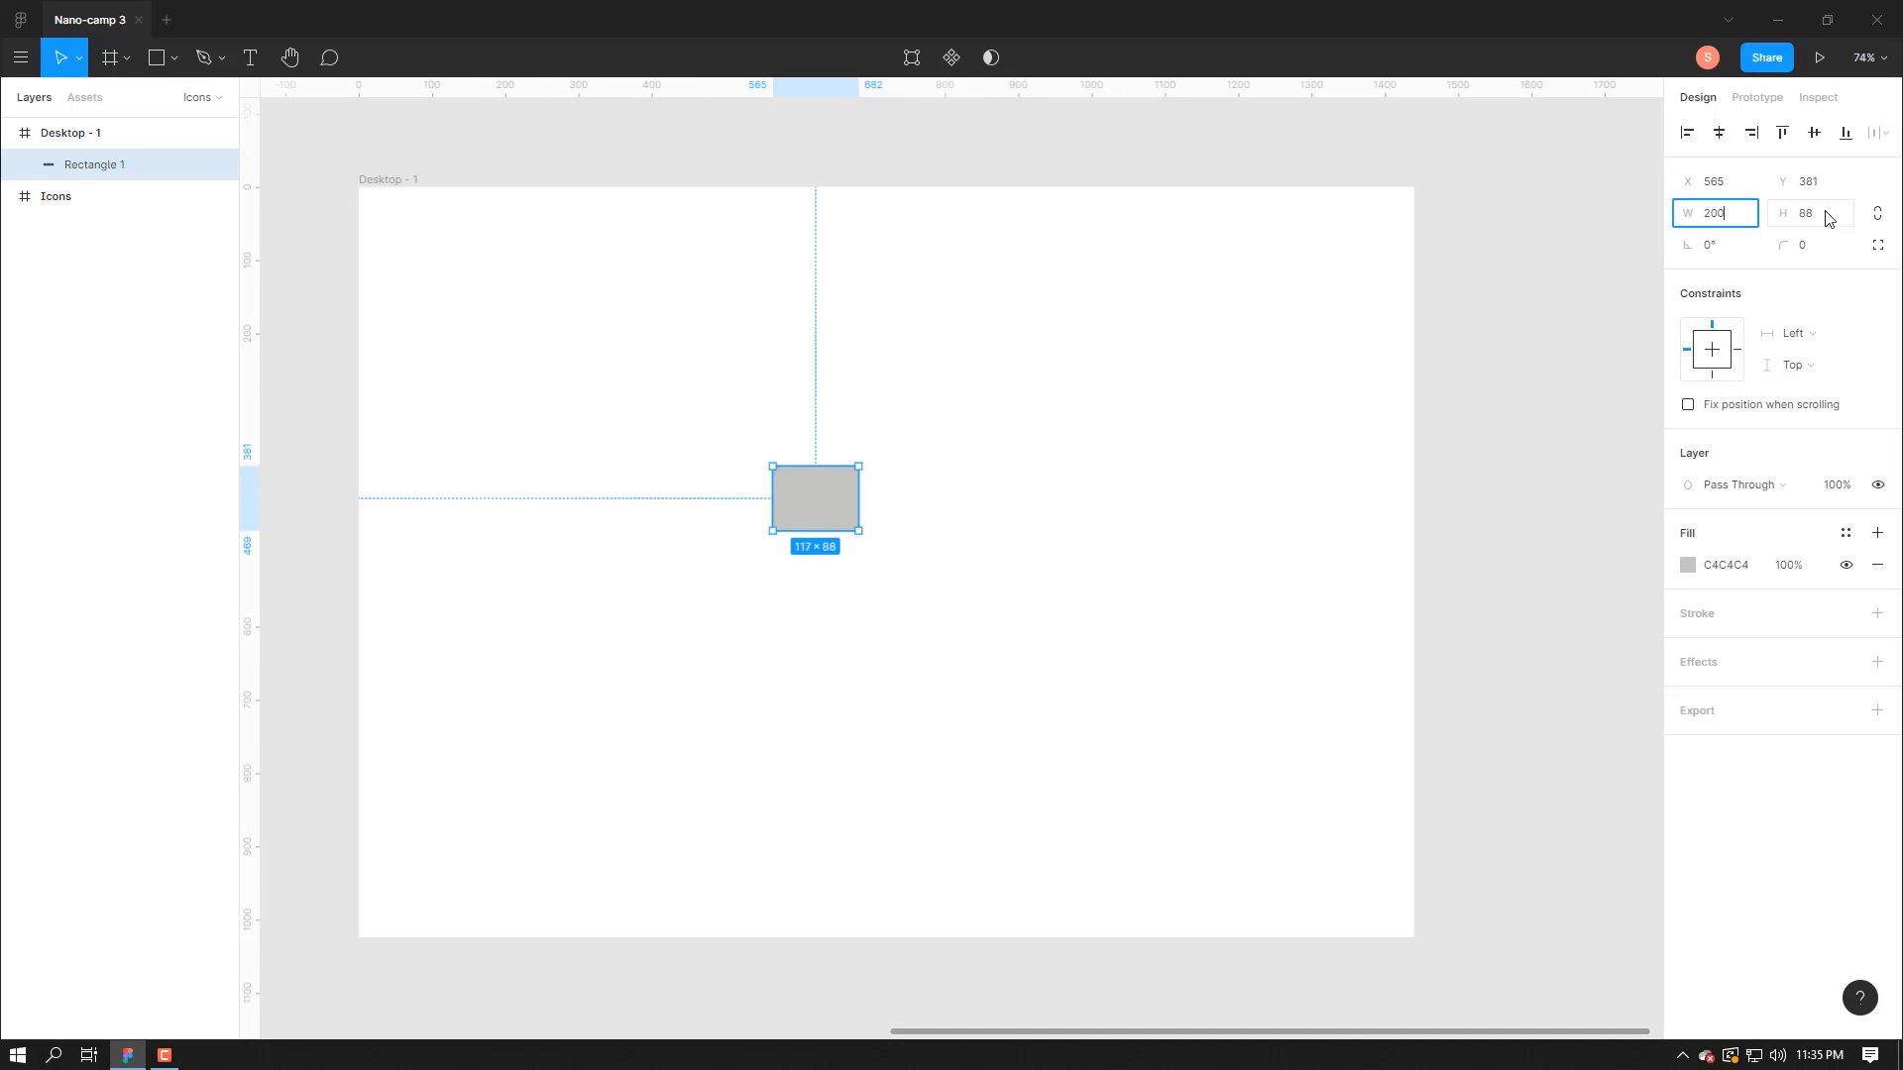
left_click(1829, 218)
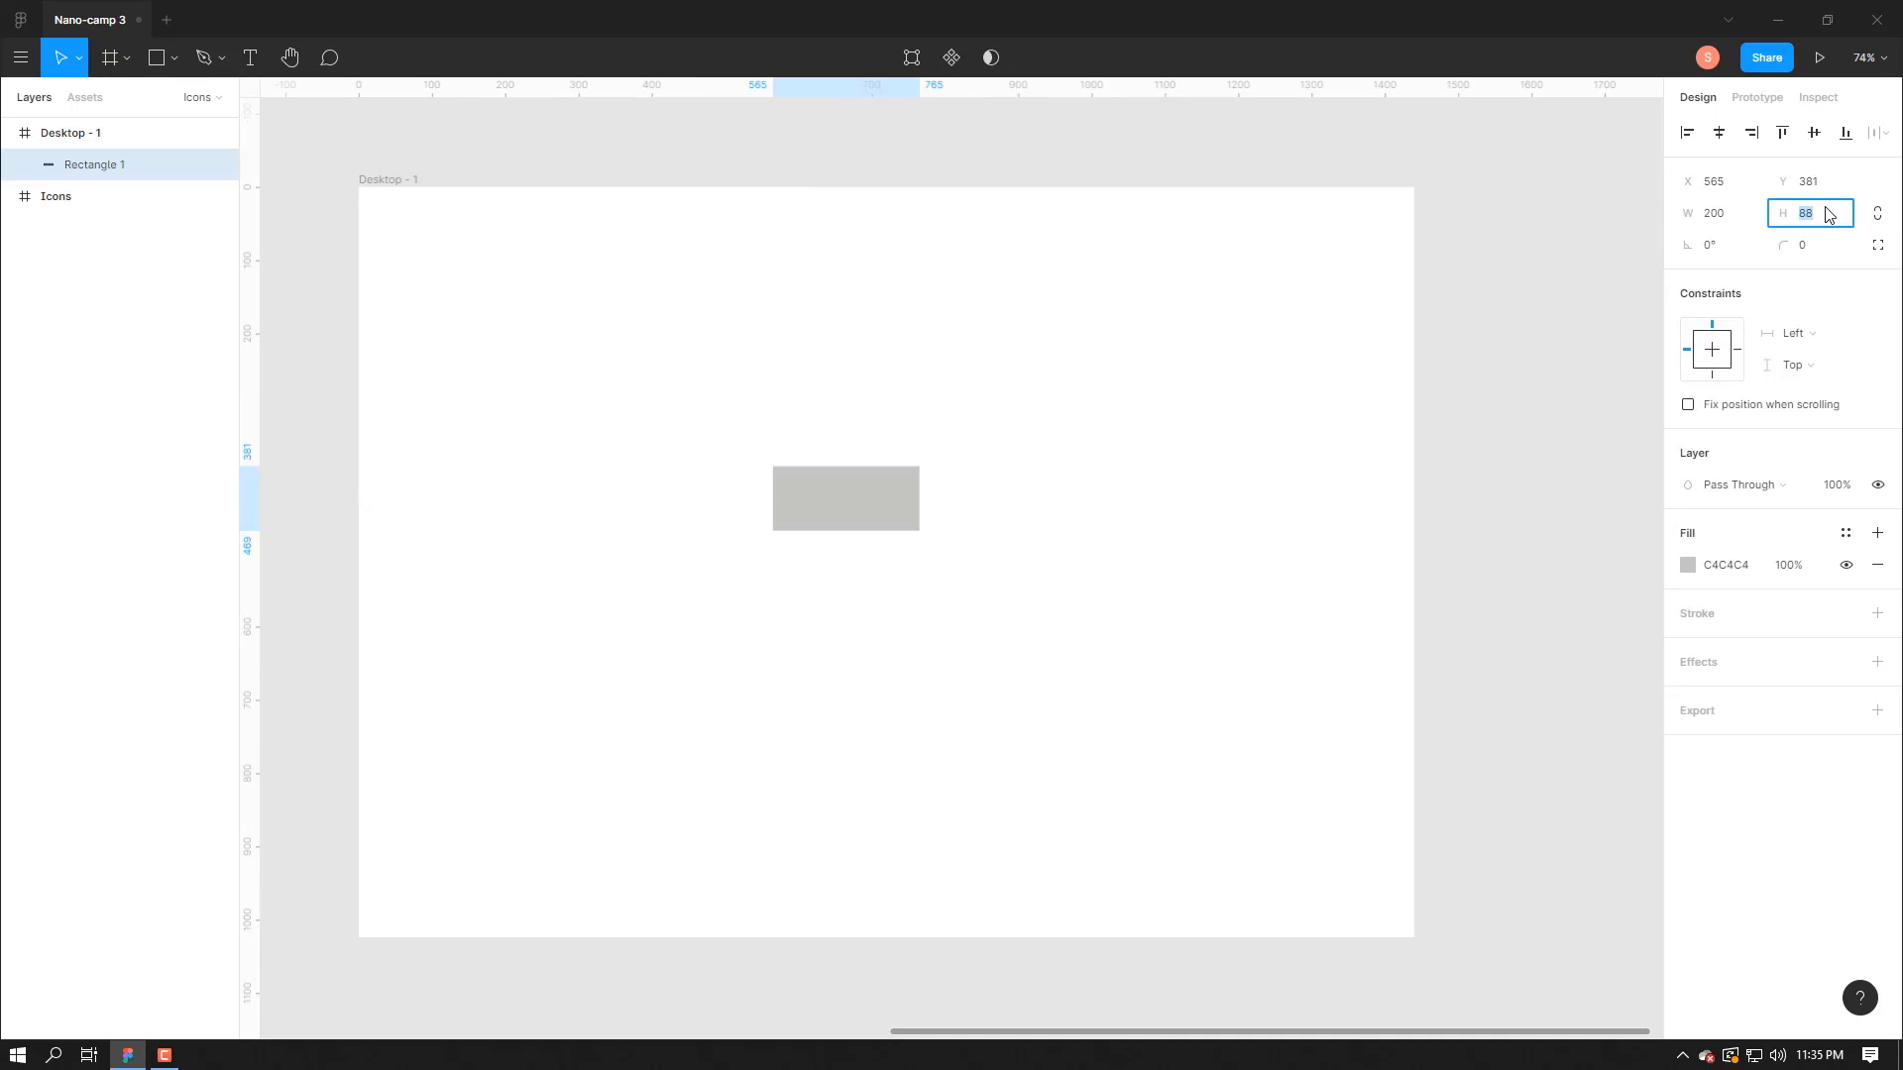
type("150")
key("Return")
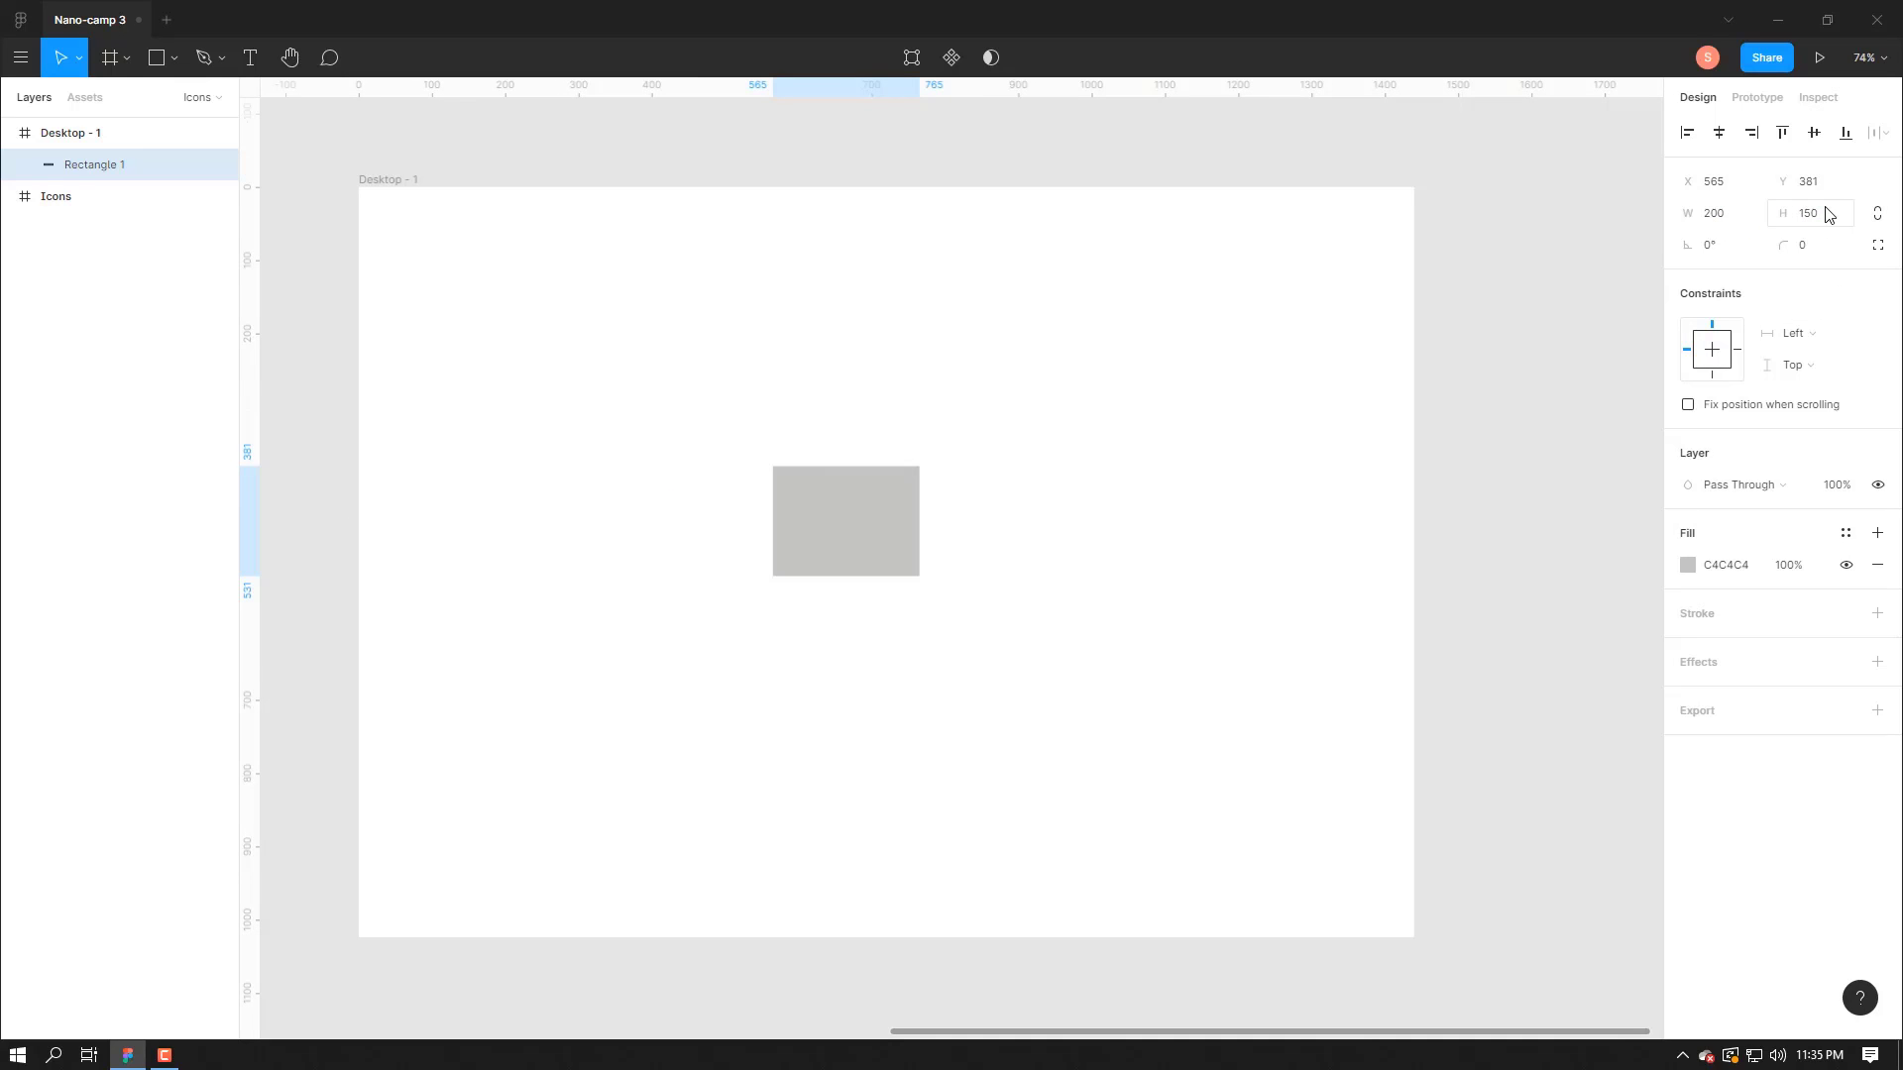
- Move the rectangle slightly up and left to X 538, Y 372, and set its corner radius to 8
left_click_drag(854, 539, 830, 535)
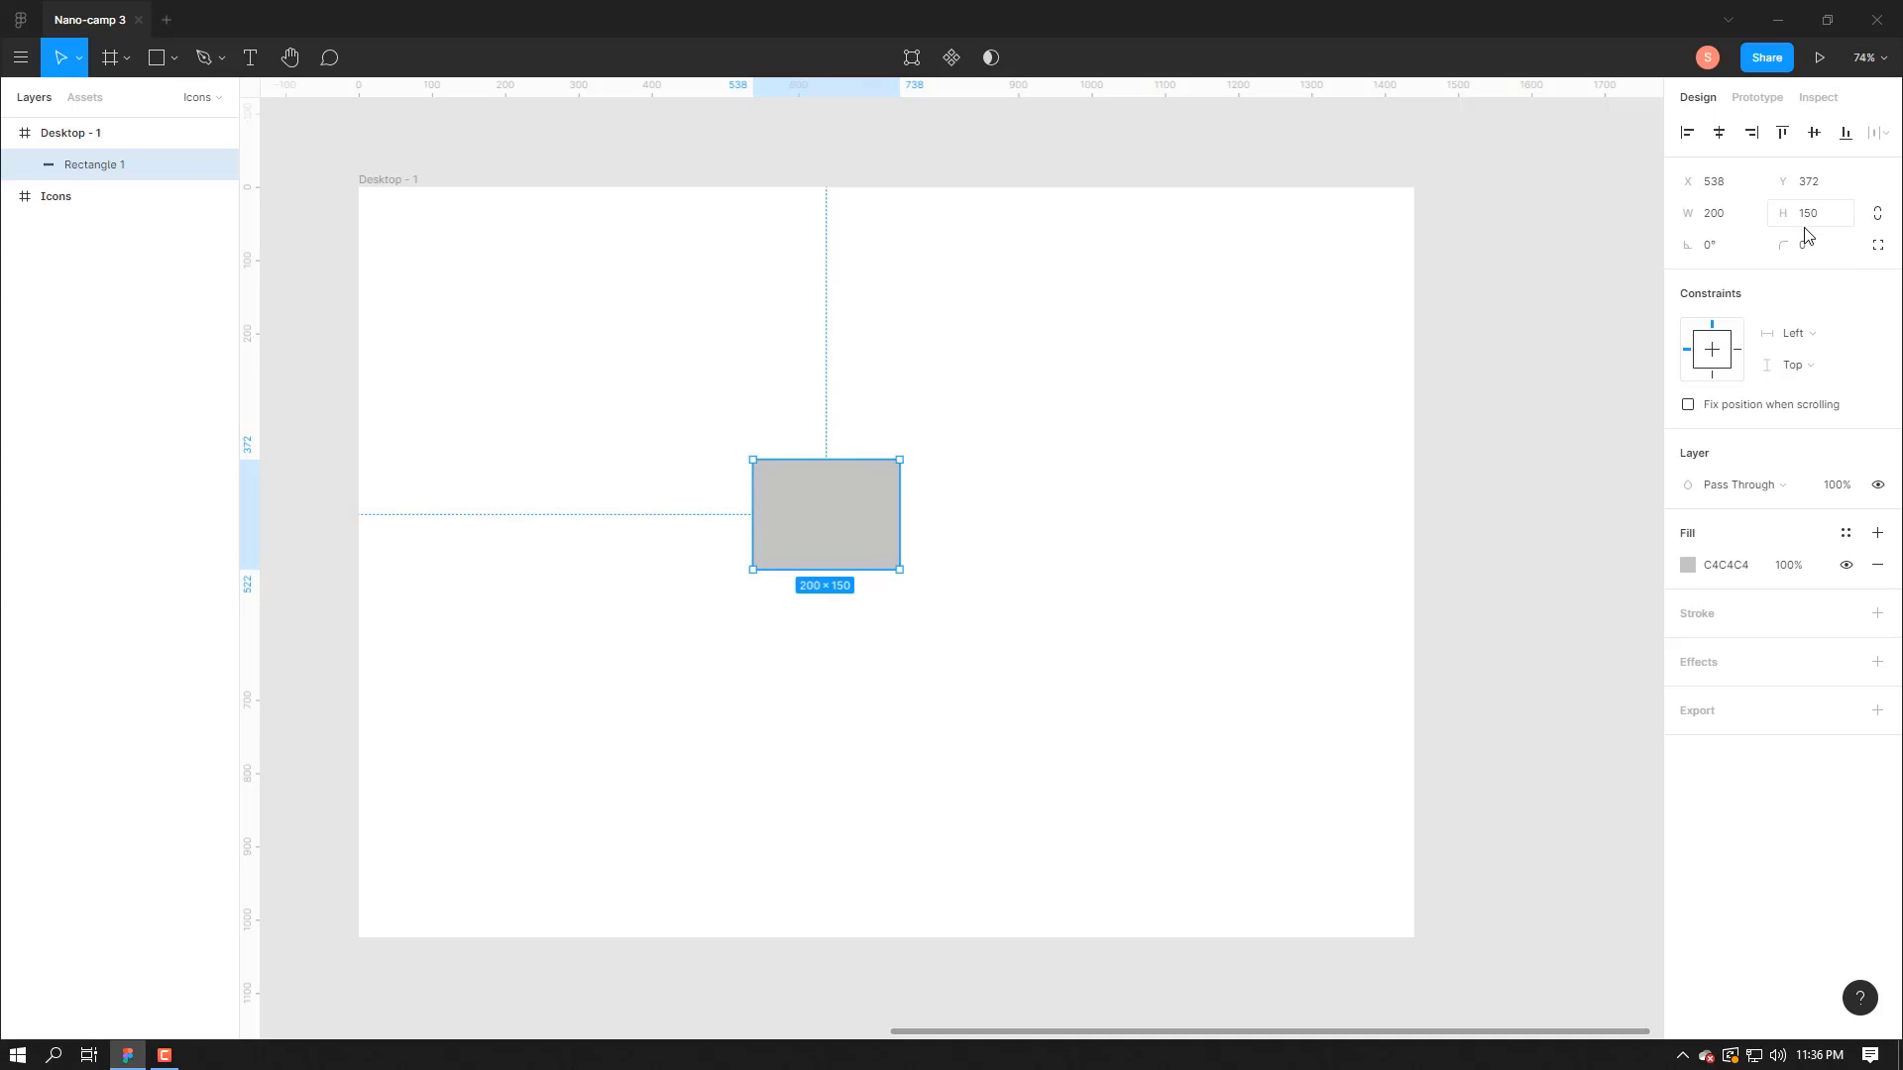
left_click_drag(1781, 245, 1824, 248)
key("Return")
- Draw two triangles of about 61 × 61 and 92 × 92 and line up their bases side by side, southeast of the rectangle
left_click(174, 54)
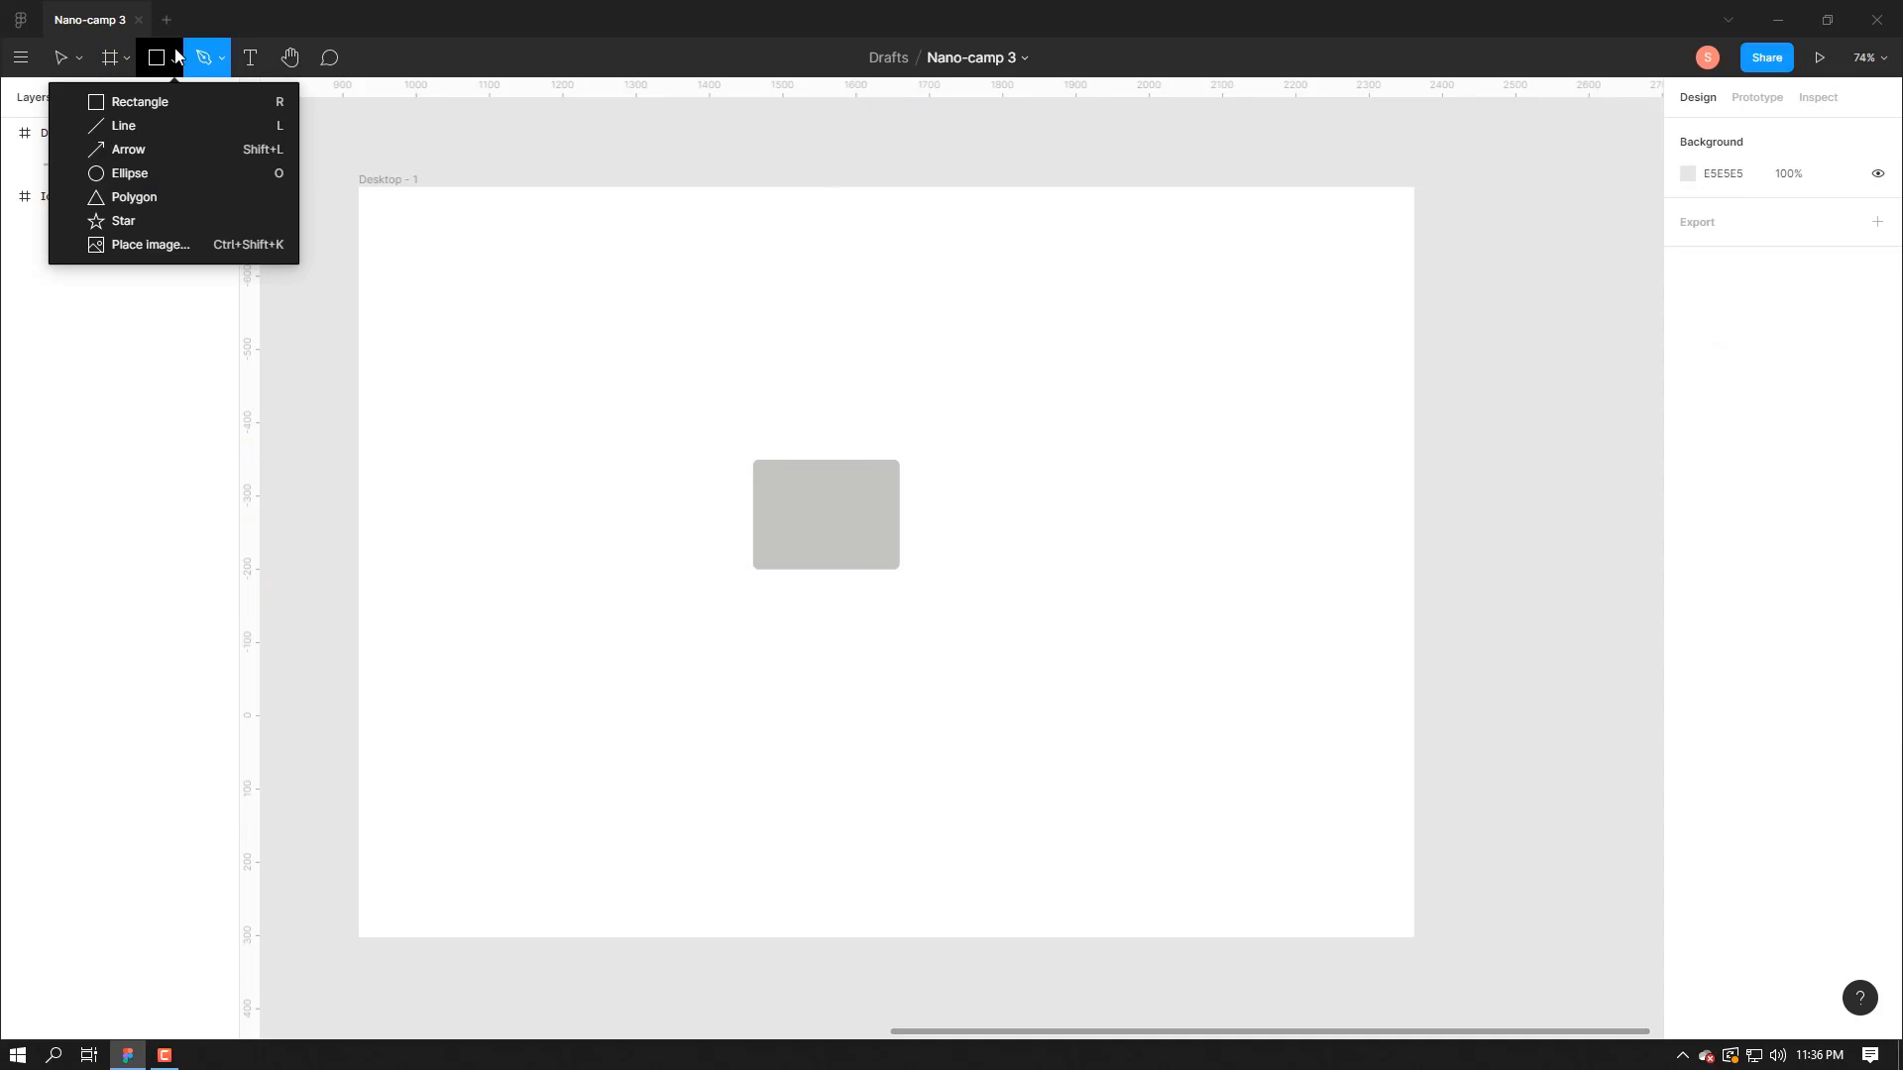
left_click(145, 203)
left_click_drag(1054, 595, 1100, 623)
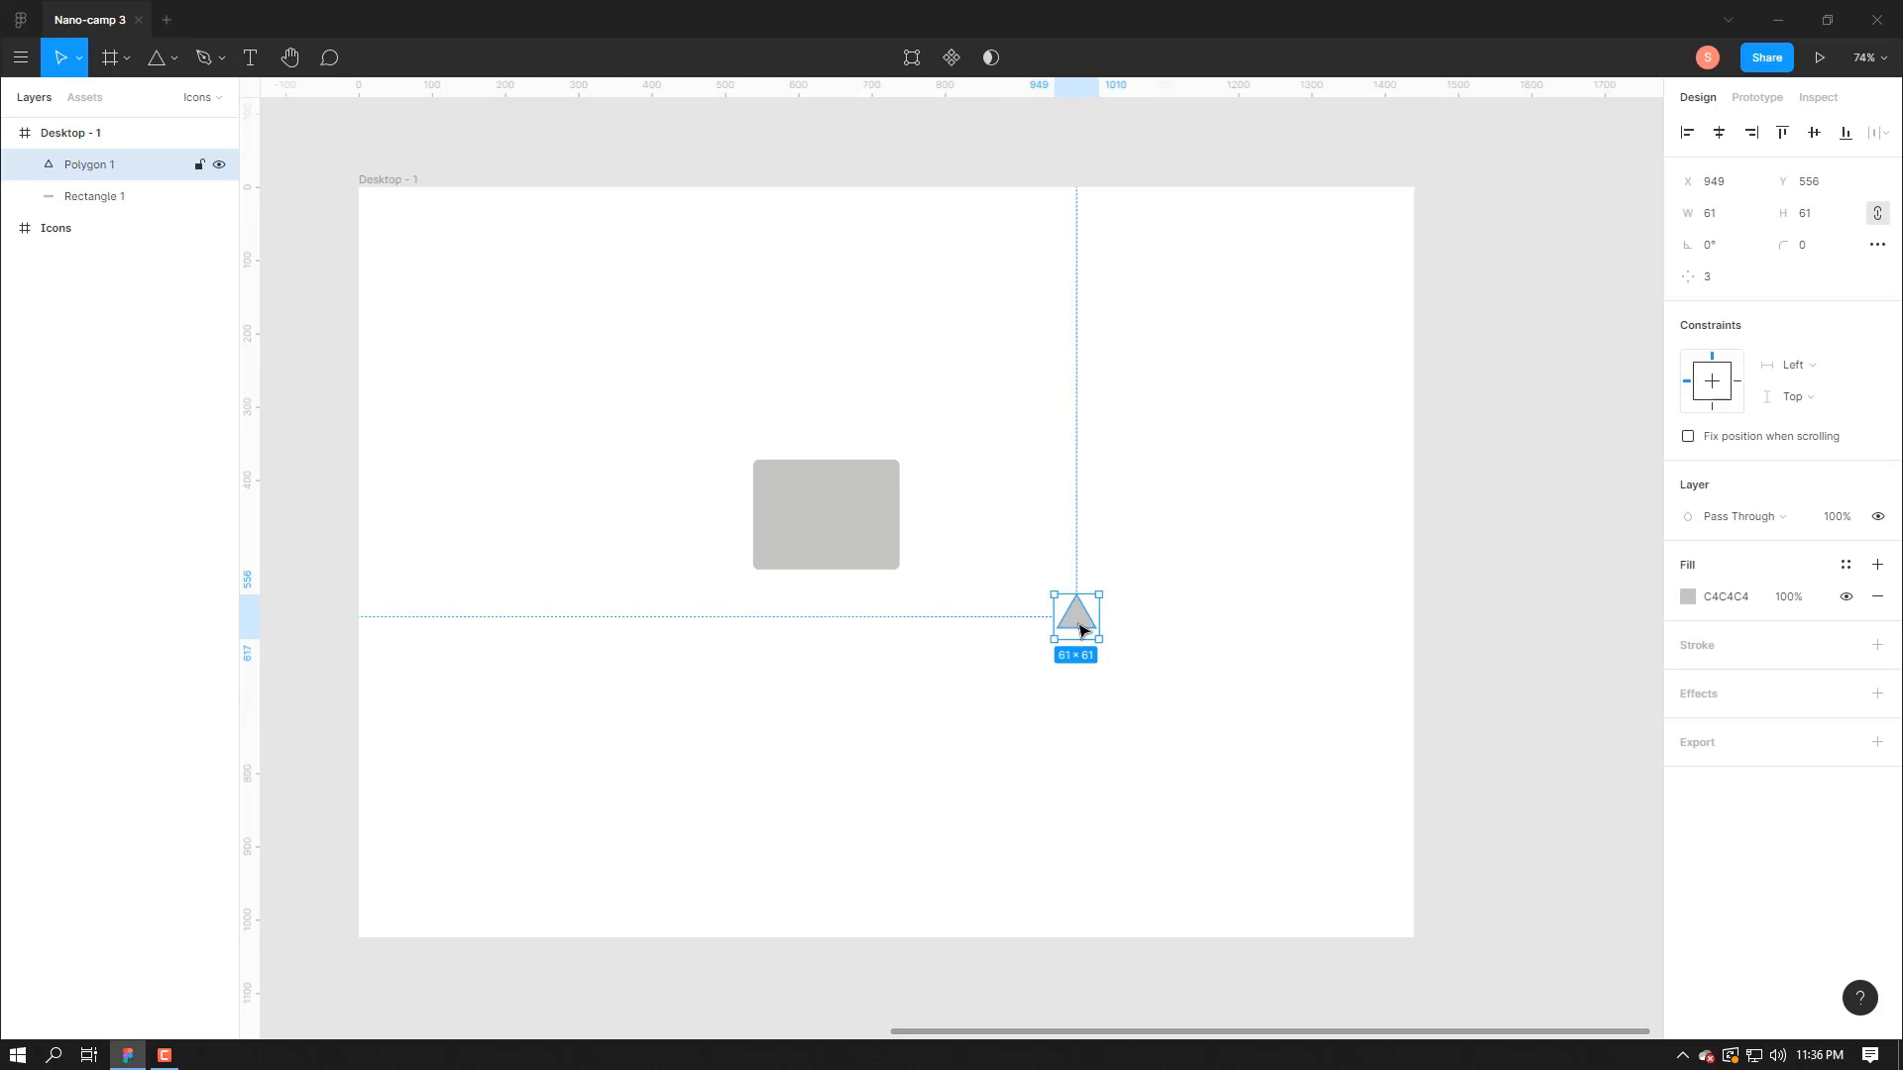
left_click_drag(1083, 629, 1164, 648)
left_click_drag(1130, 644, 1124, 628)
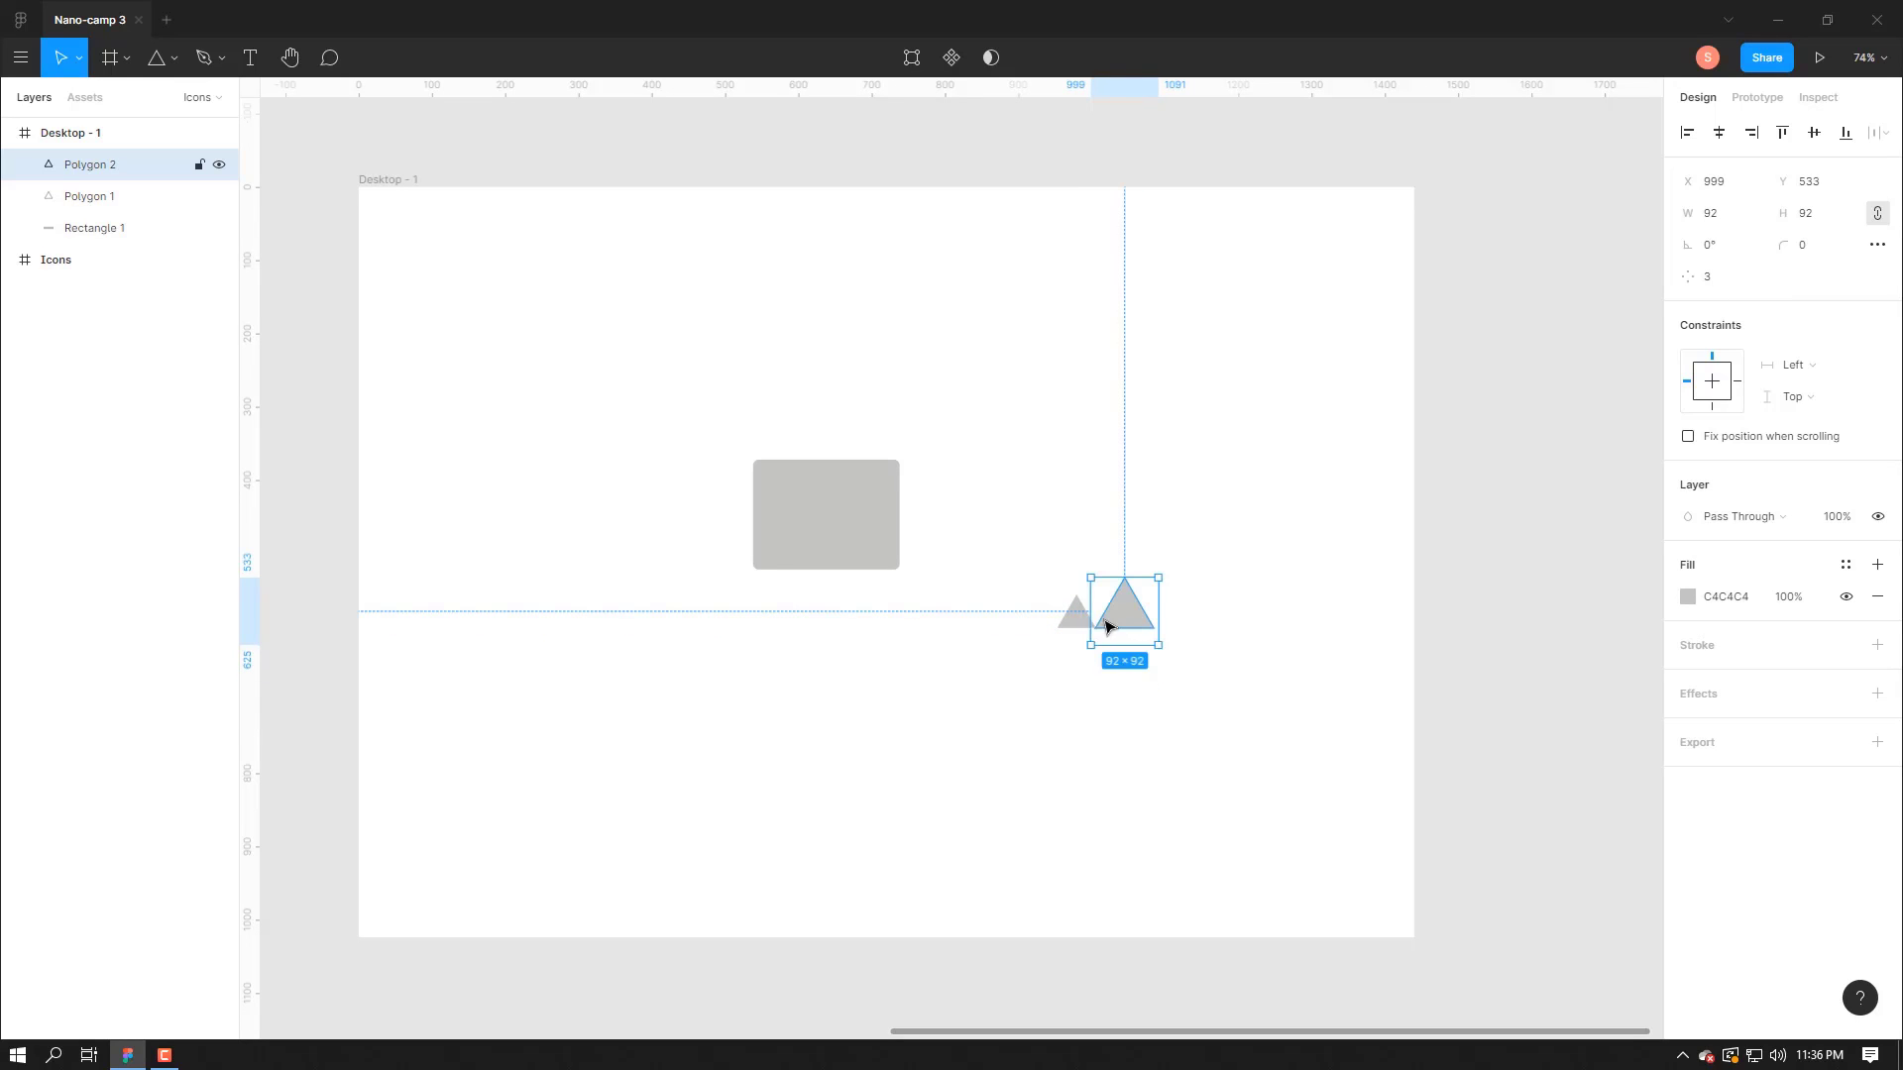
- Combine the two triangles into one mountain shape with a Union operation
left_click(1083, 624)
left_click(1125, 612, "shift")
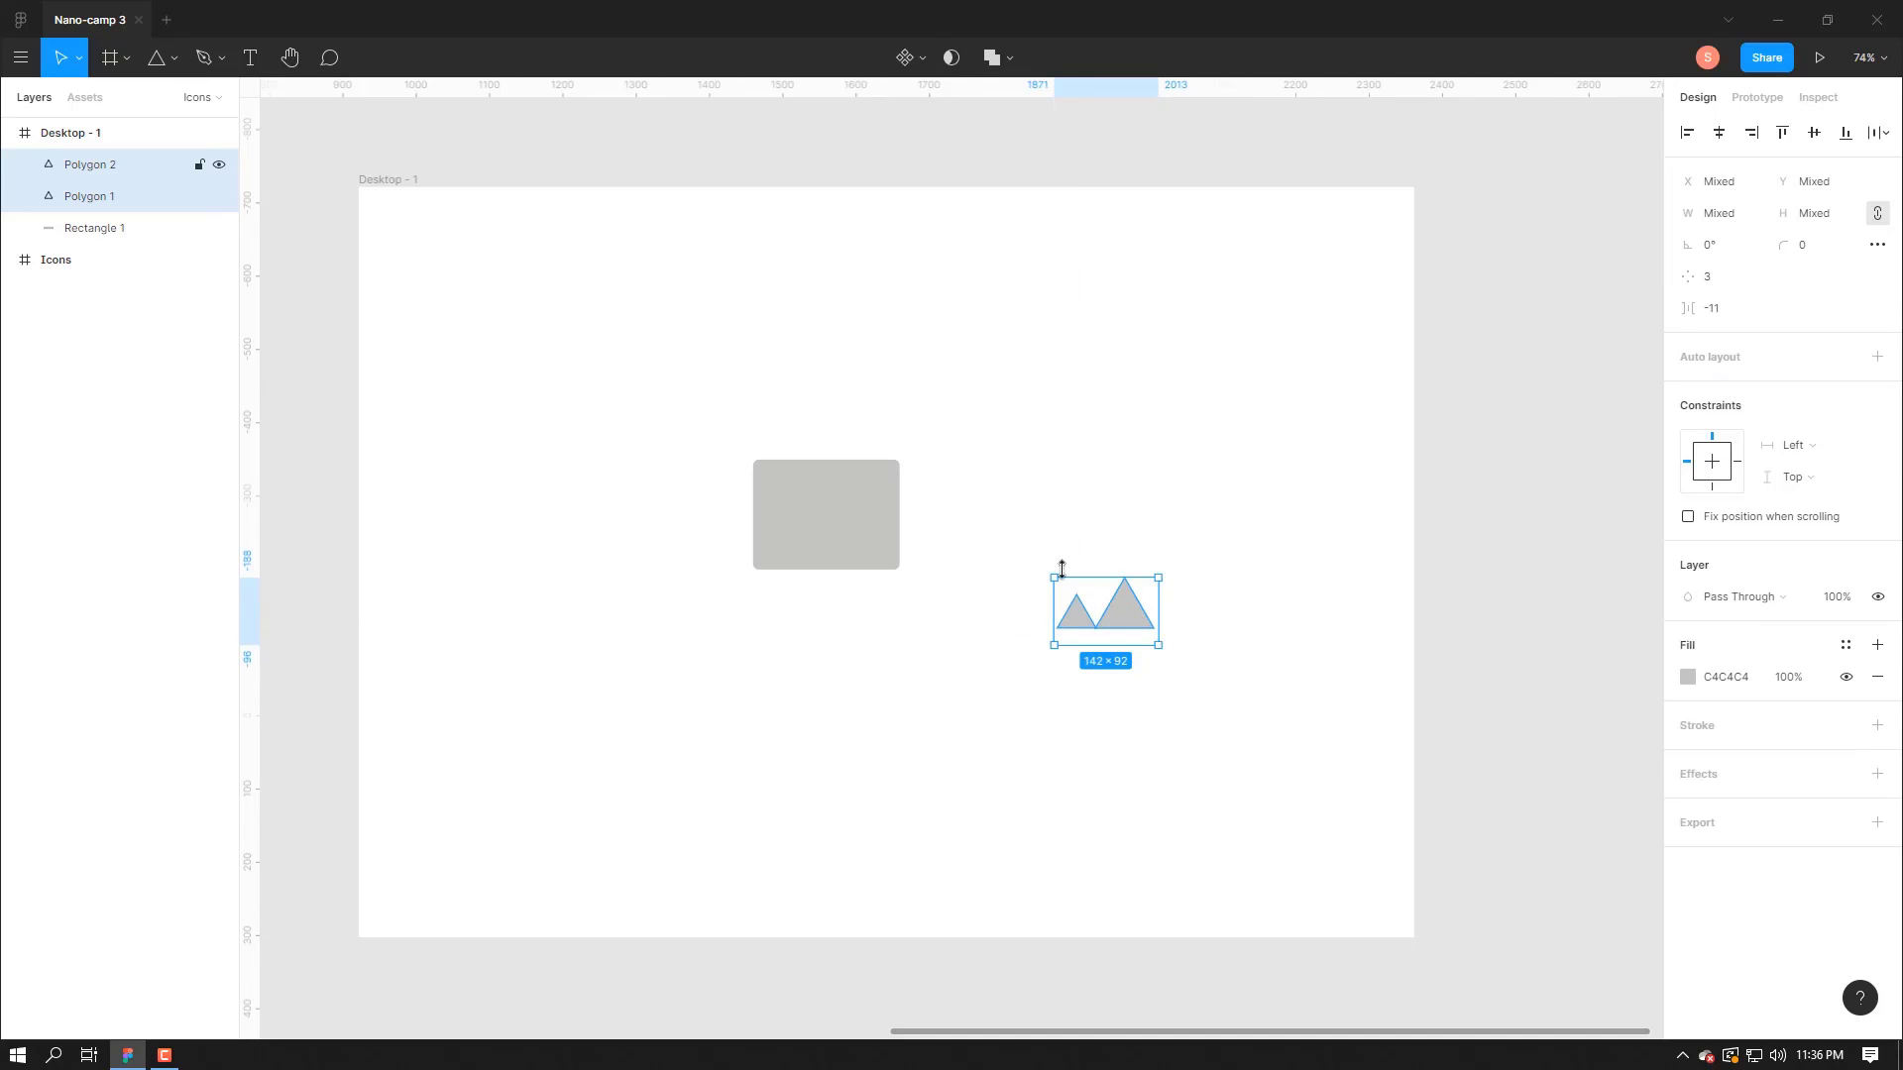
left_click(1010, 59)
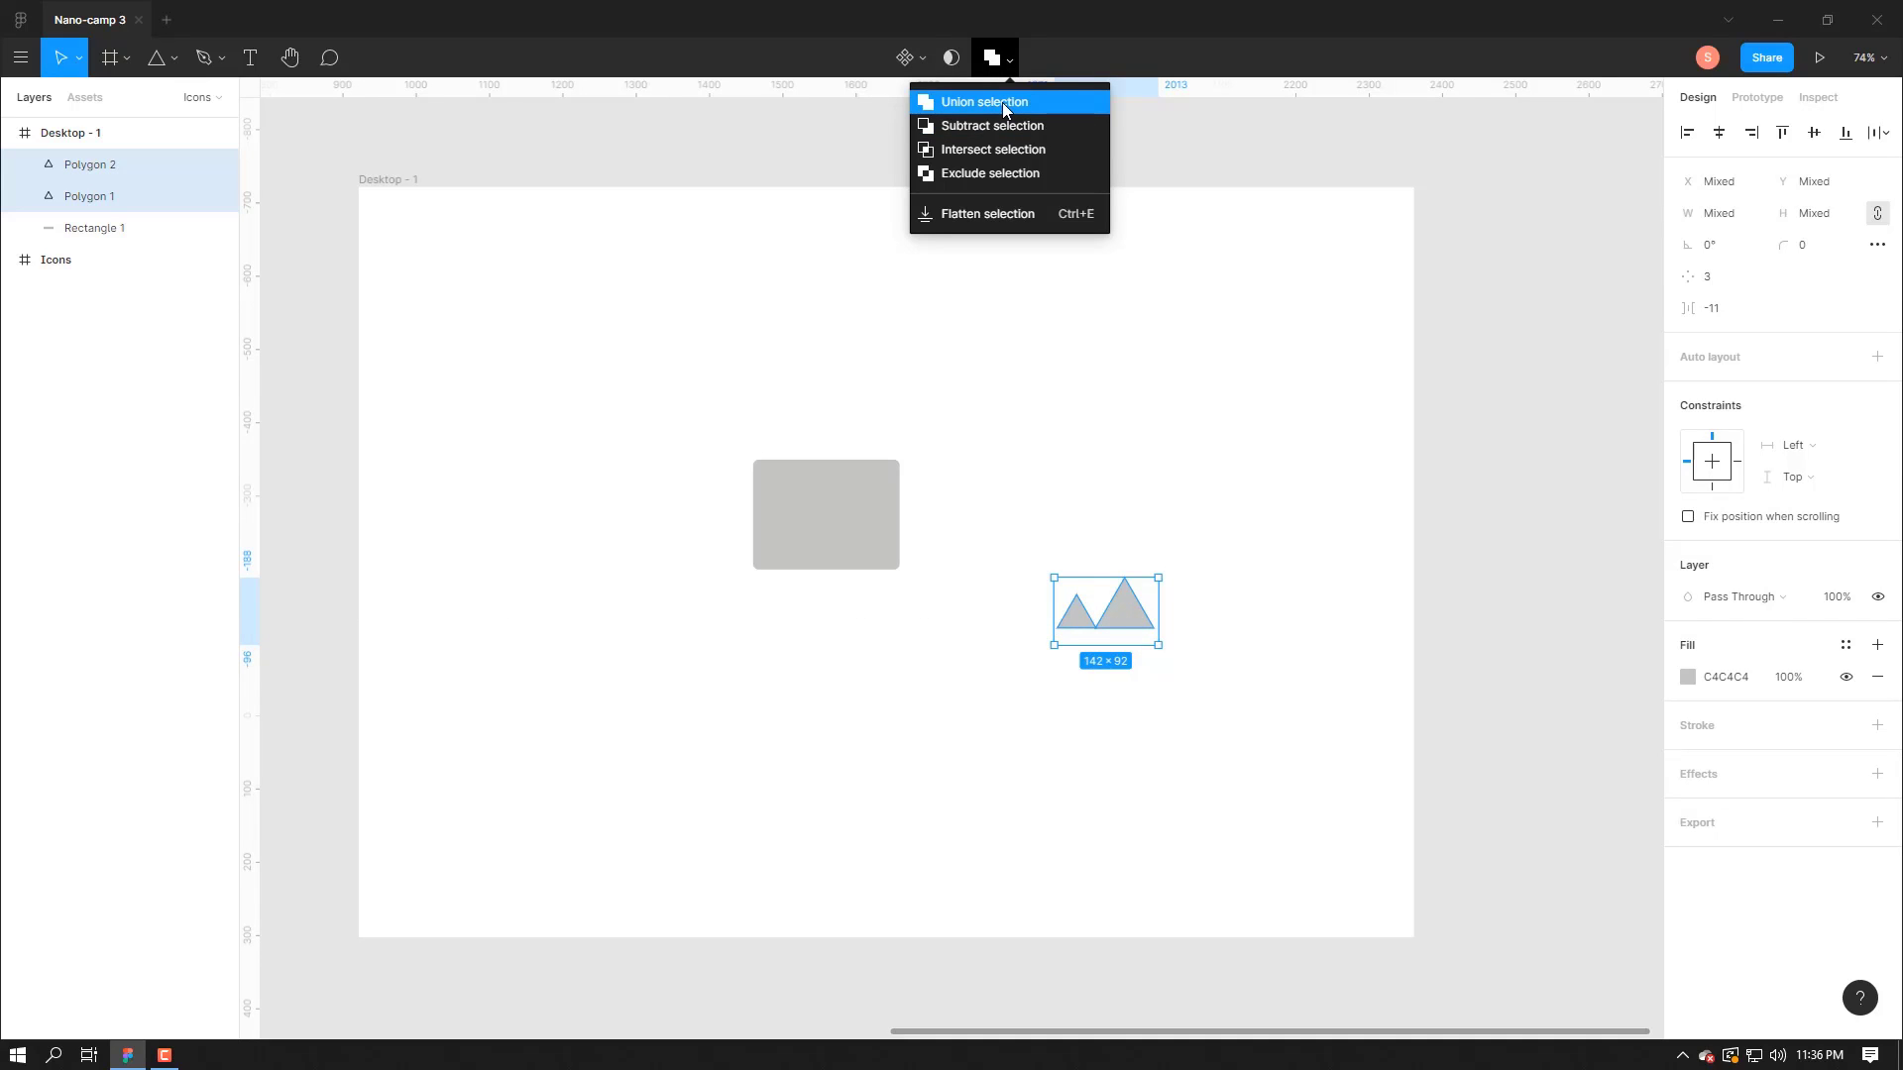
left_click(1002, 103)
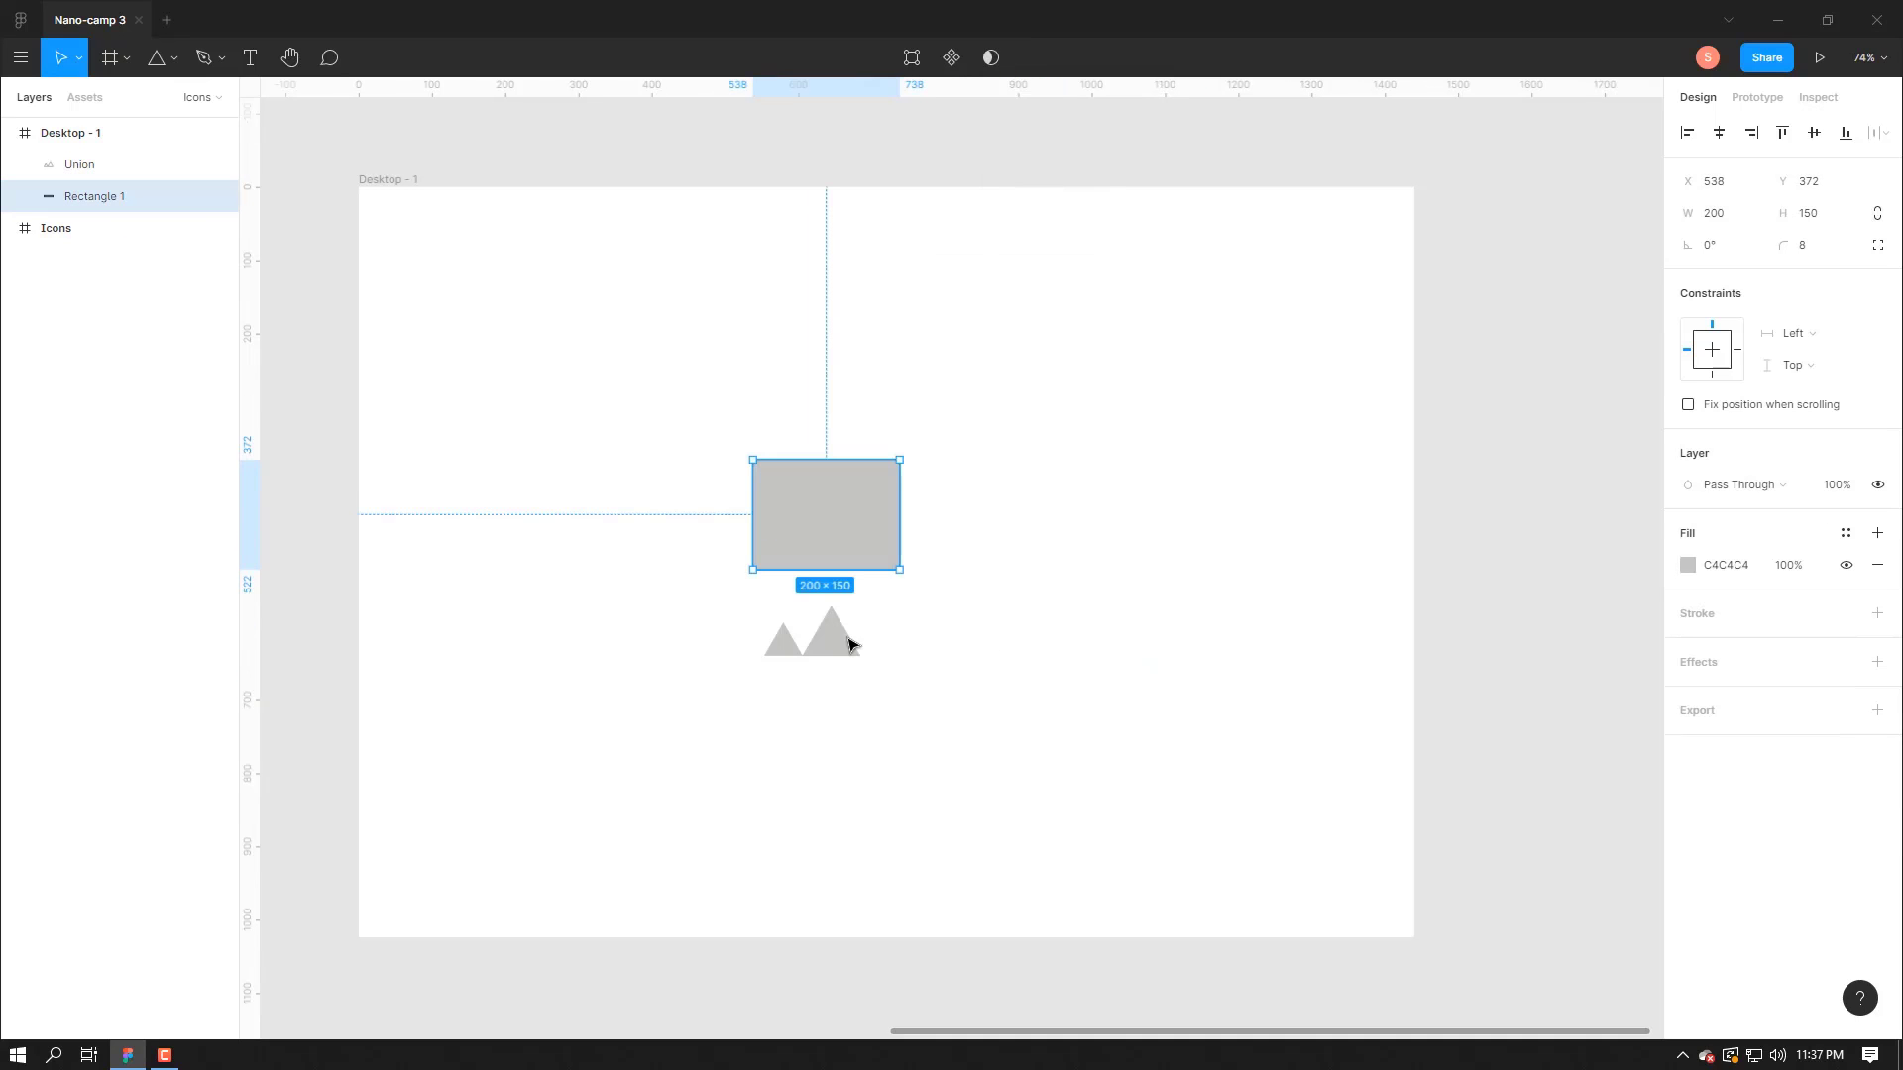
- Center the mountain shape on the grey rectangle and fill it with white (FFFFFF)
left_click_drag(832, 645, 847, 525)
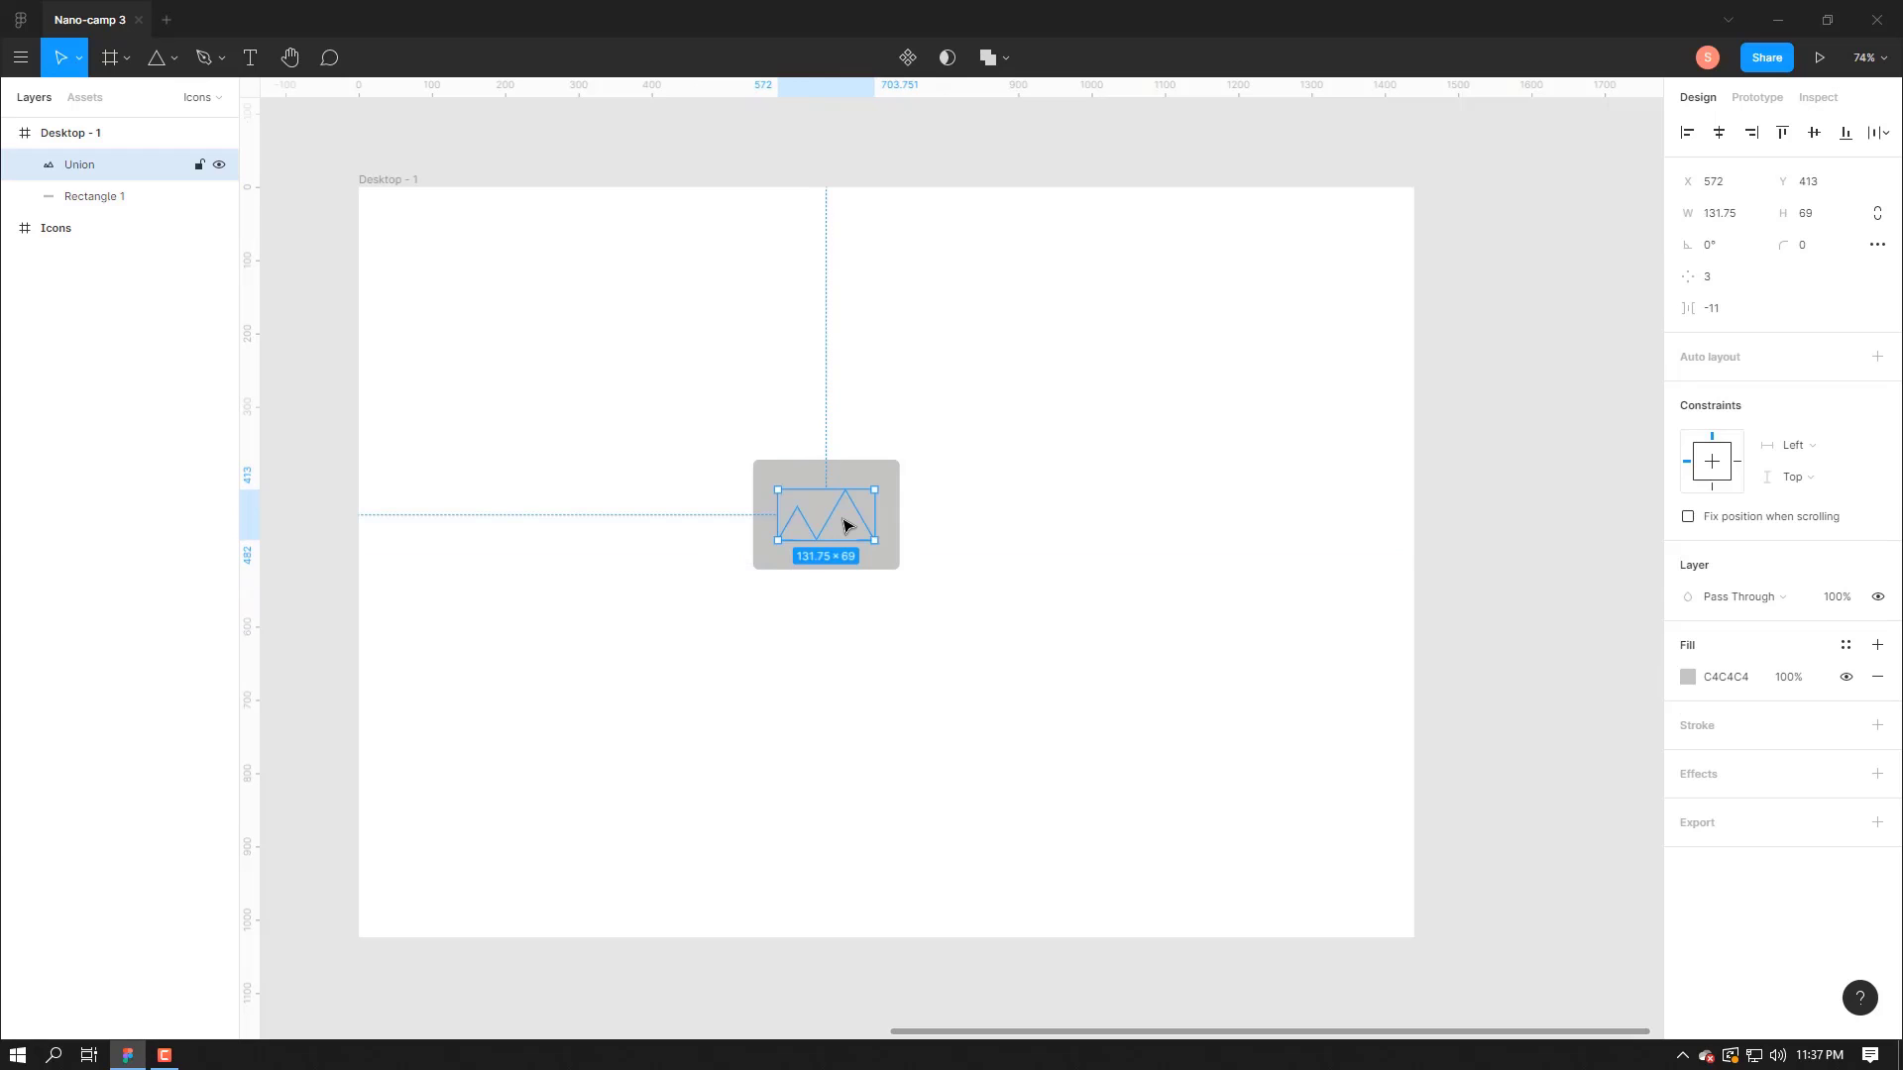
left_click(1685, 680)
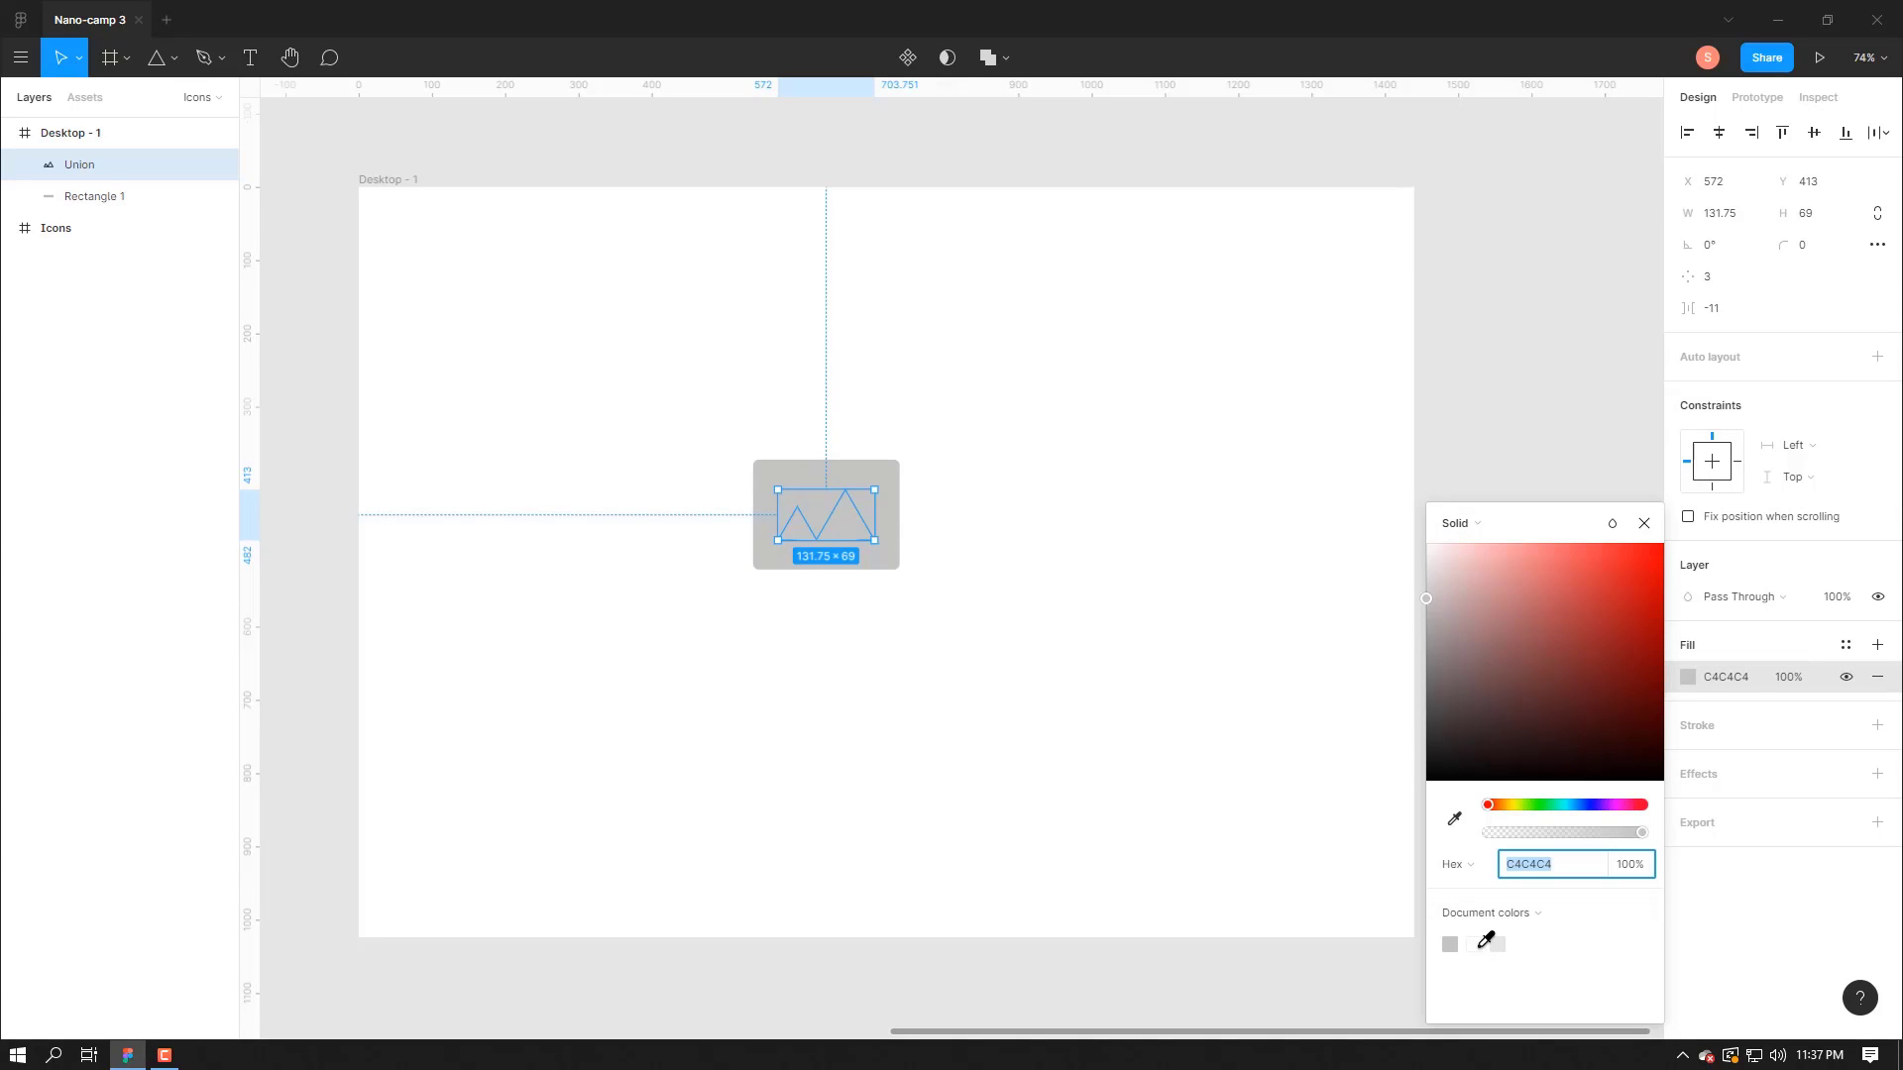
left_click(1474, 945)
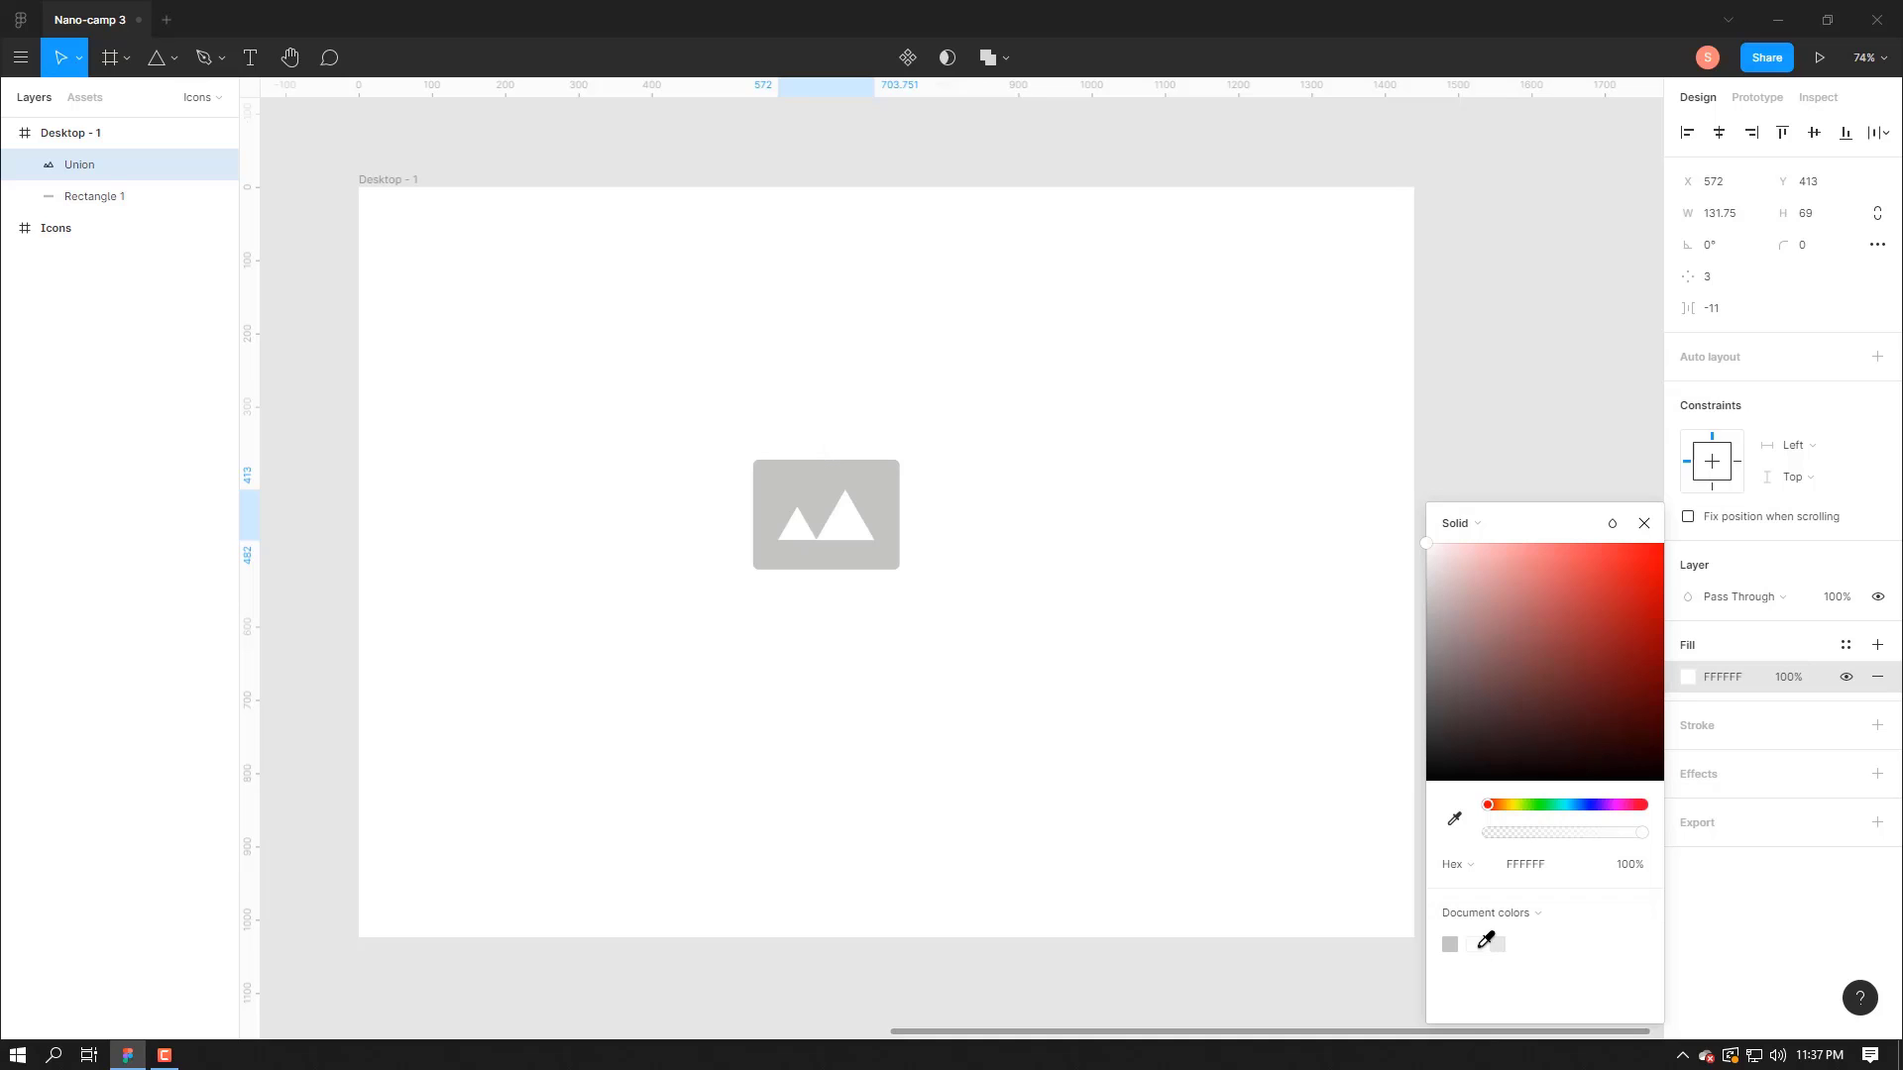
left_click(1651, 526)
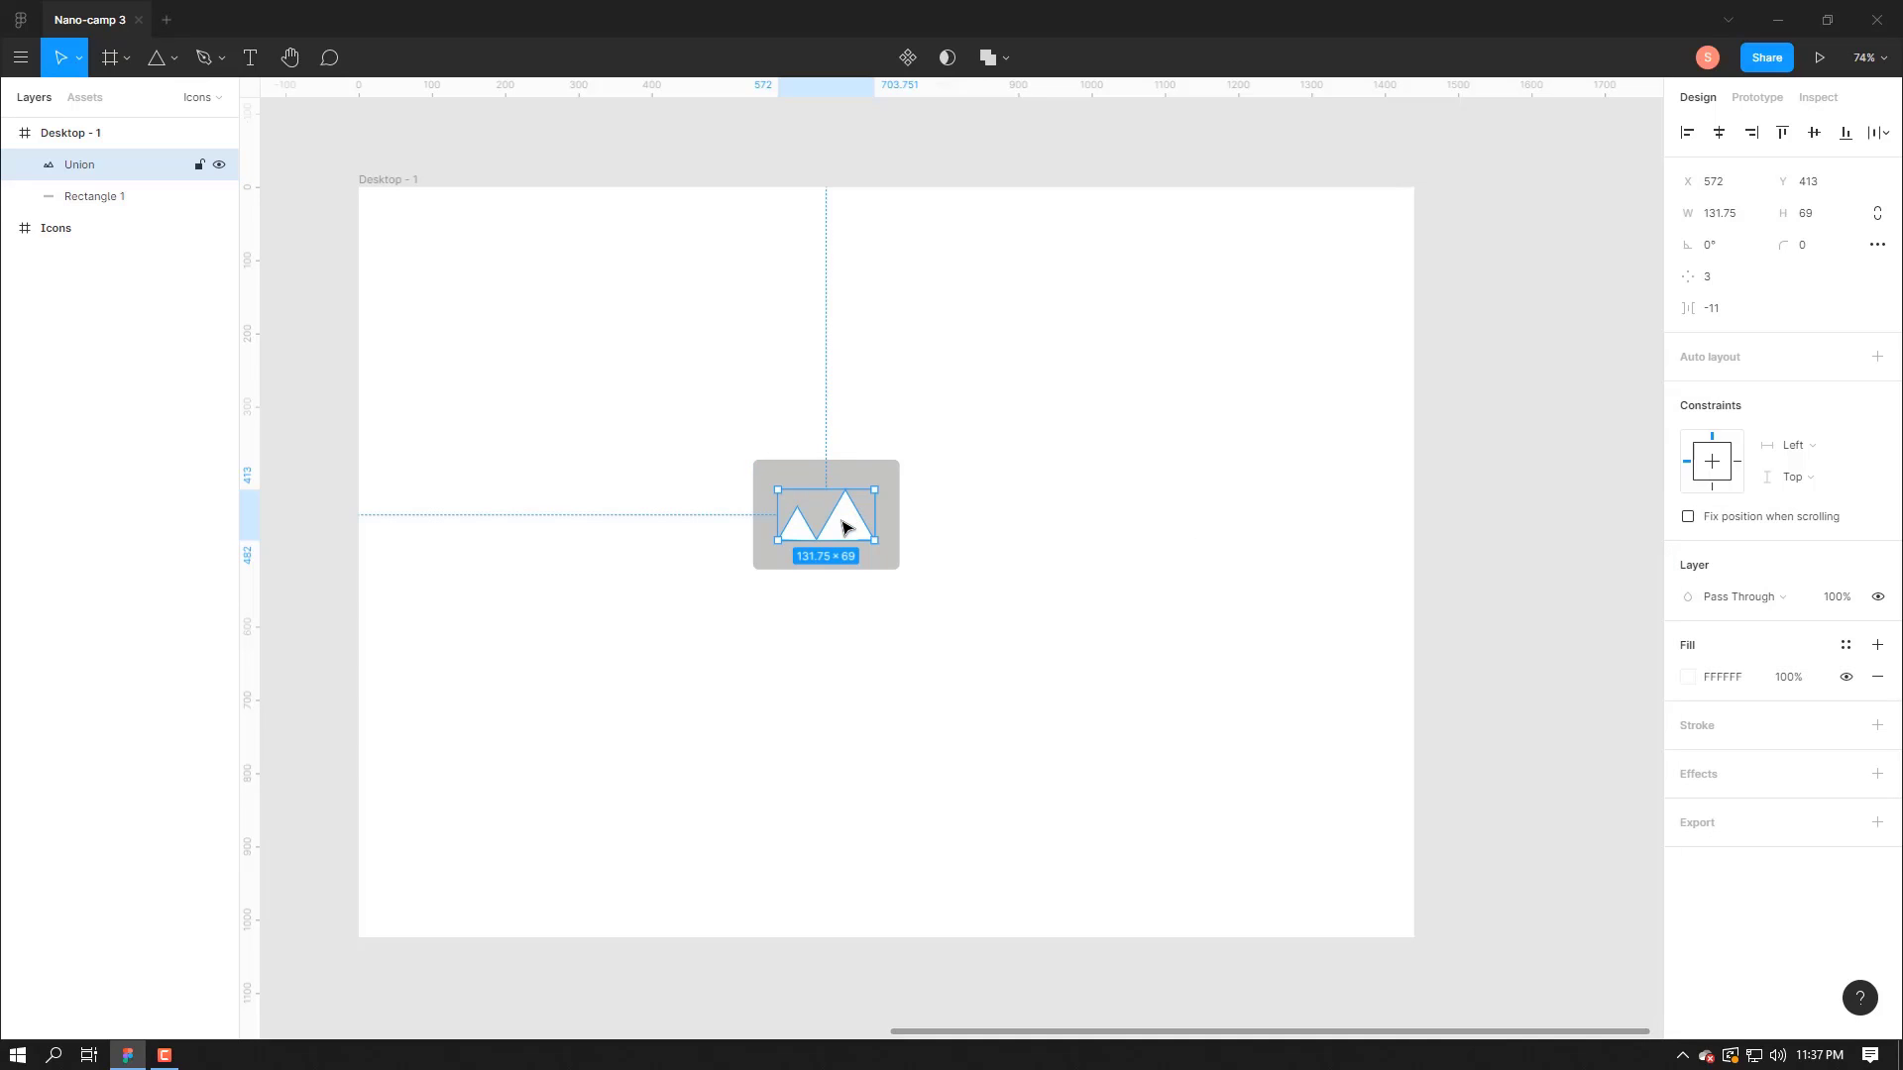
- Lower the mountains to Y 428, then scale the rectangle to about 177 × 133 and reposition it around them
key("Escape")
left_click(790, 484)
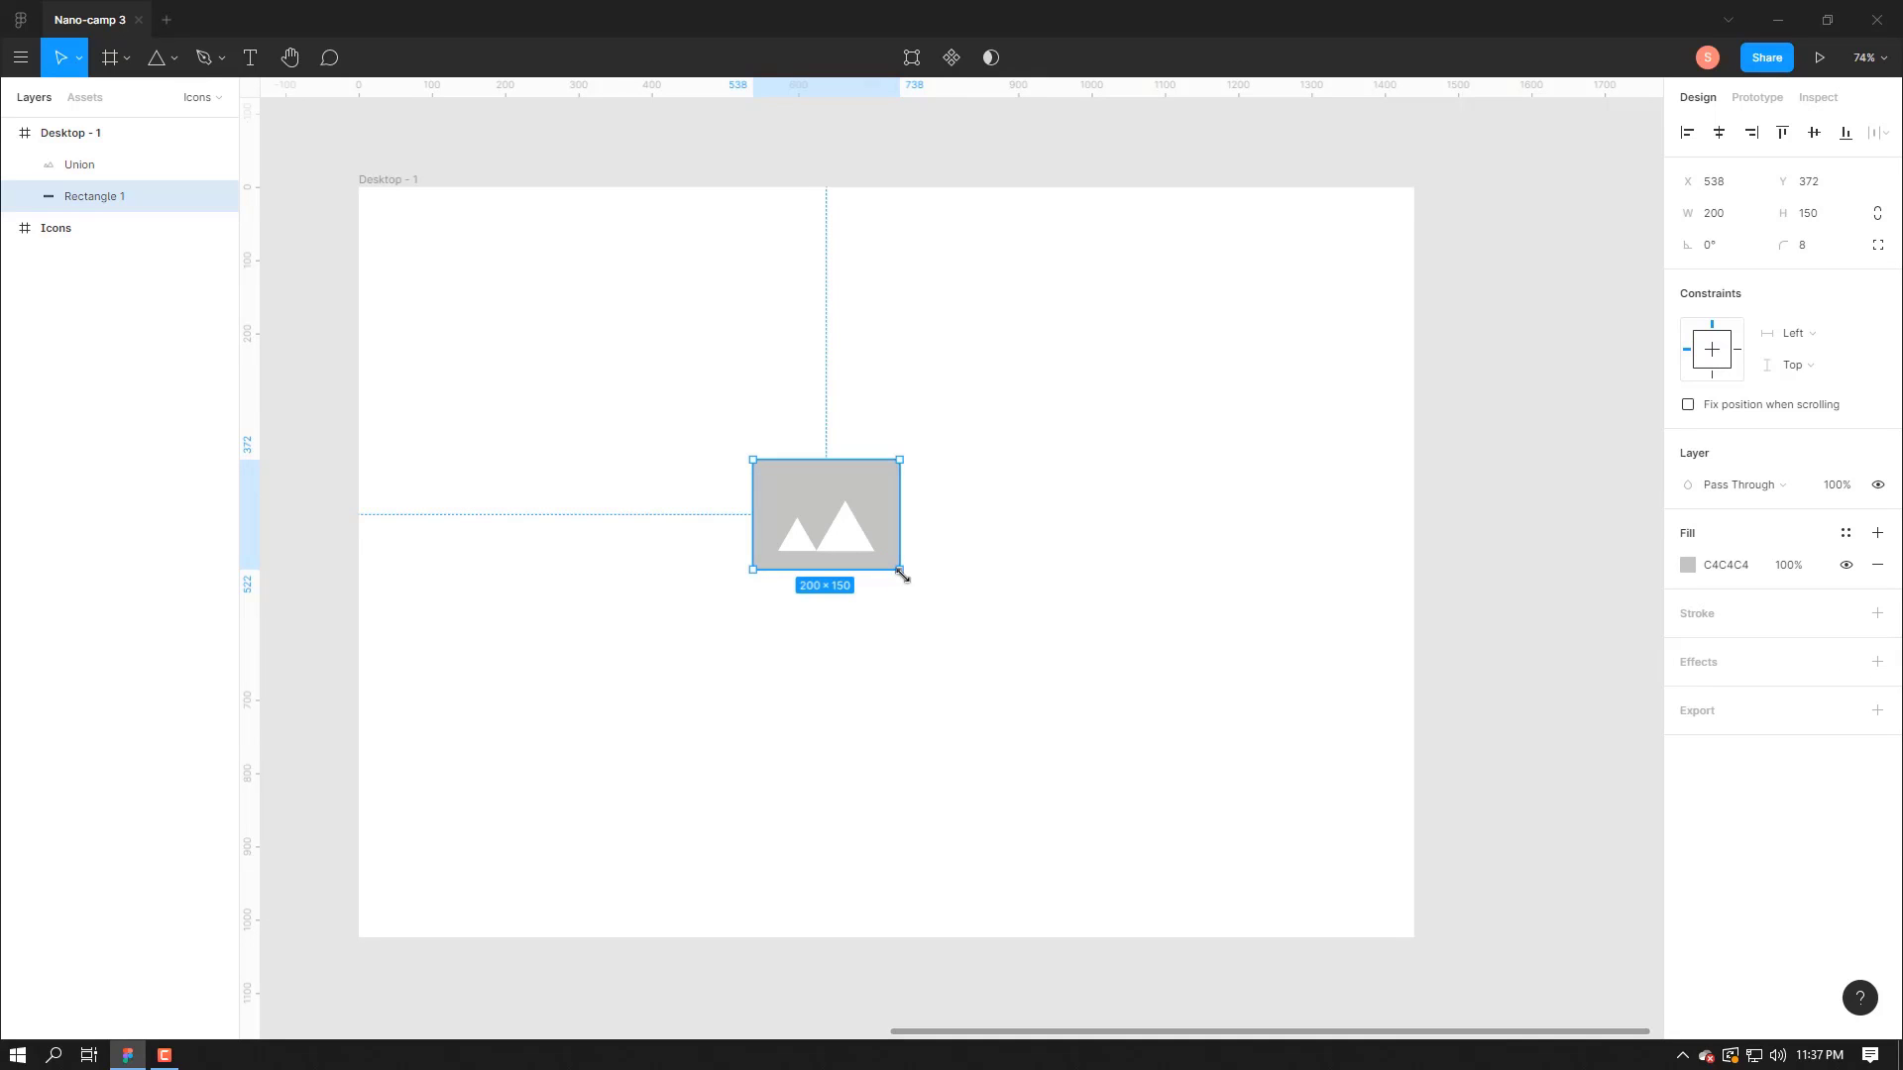
left_click_drag(902, 575, 882, 558)
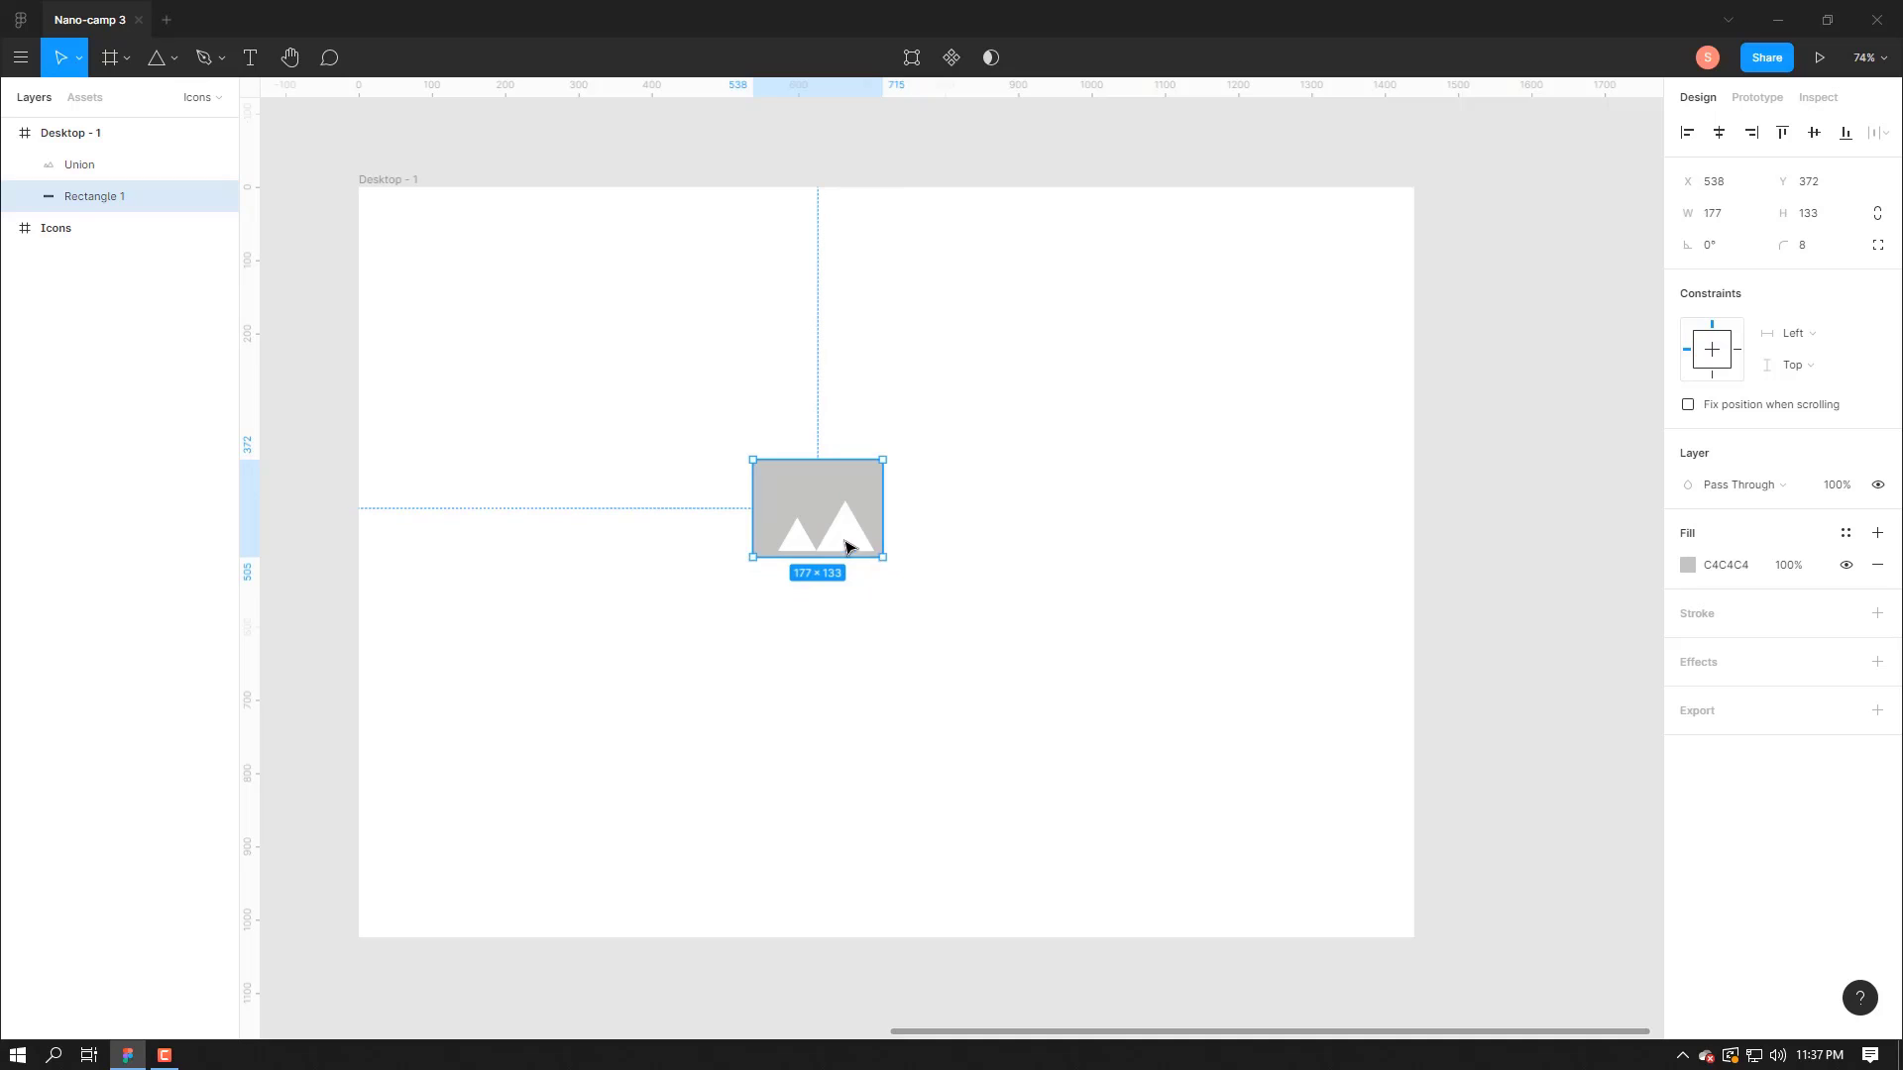
left_click_drag(845, 547, 850, 557)
left_click(921, 581)
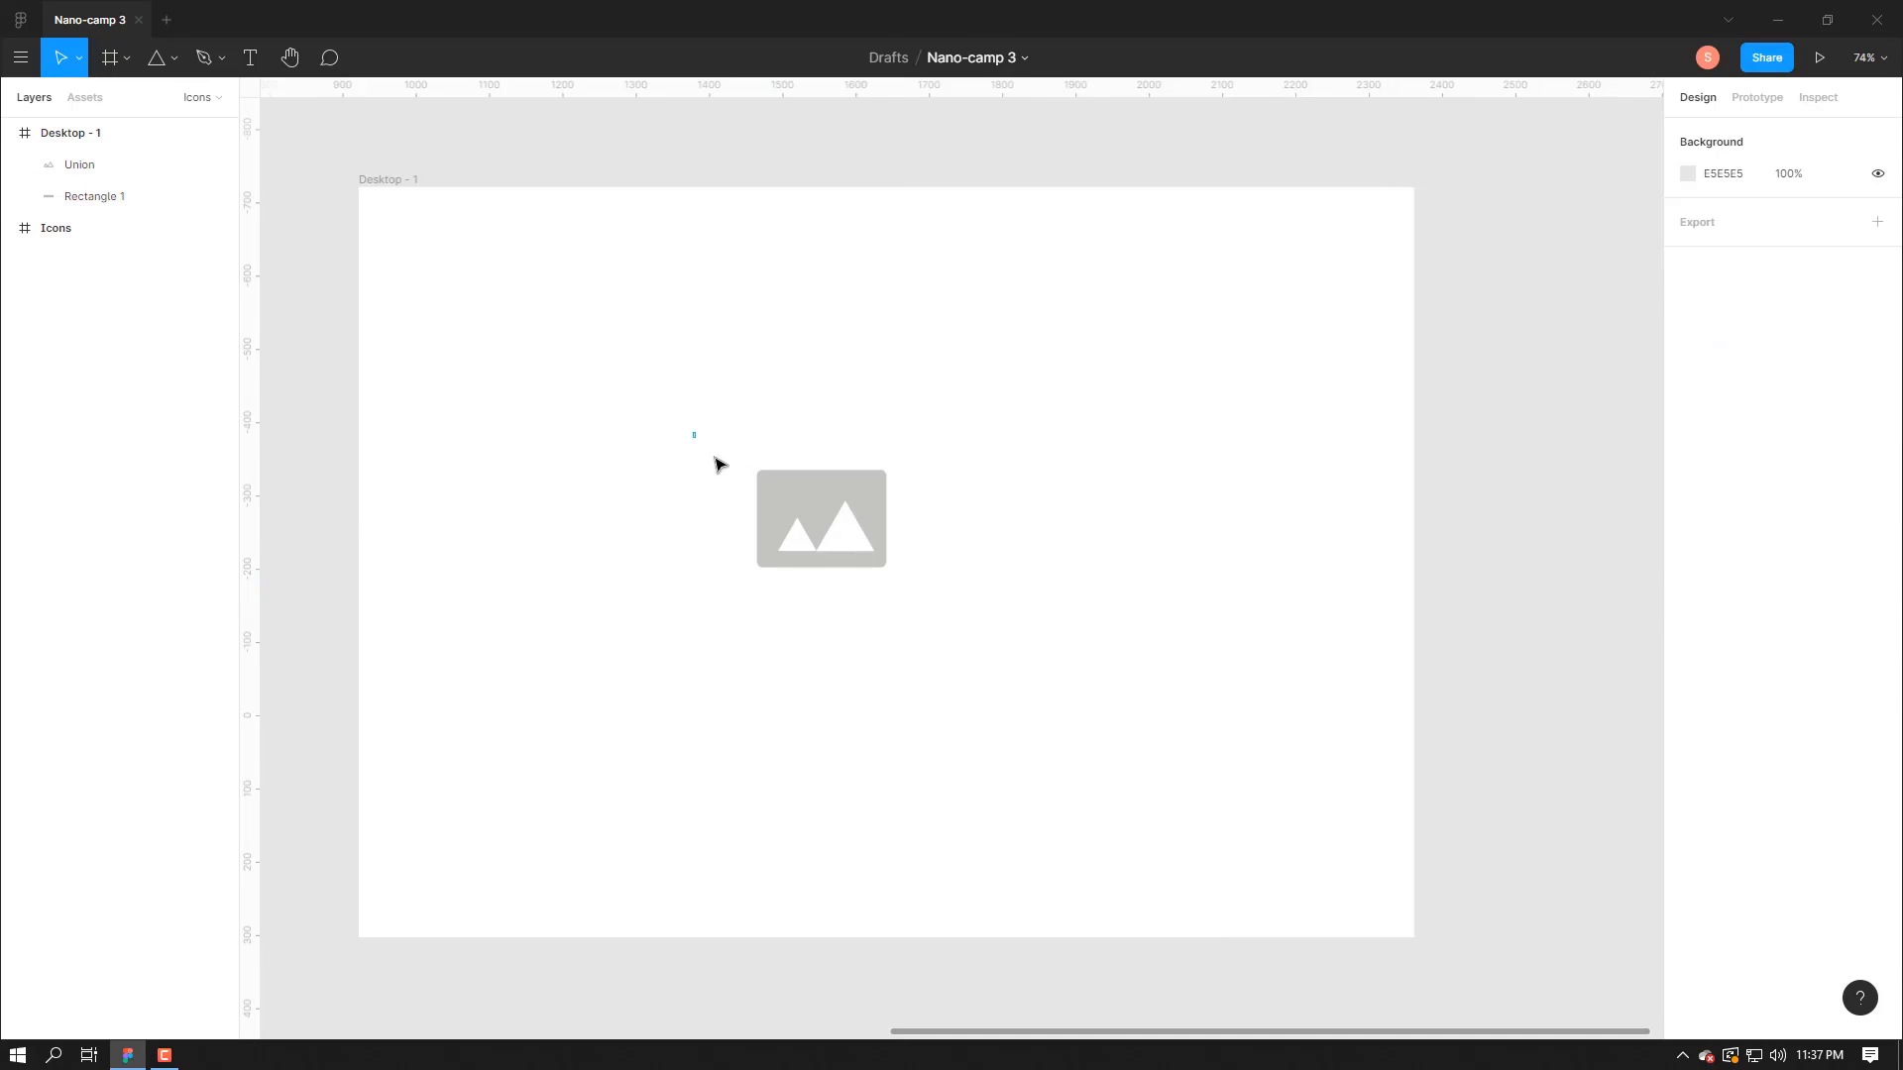
- Group the mountain union with the rectangle and move the group to about X 454, Y 402
left_click_drag(719, 465, 918, 586)
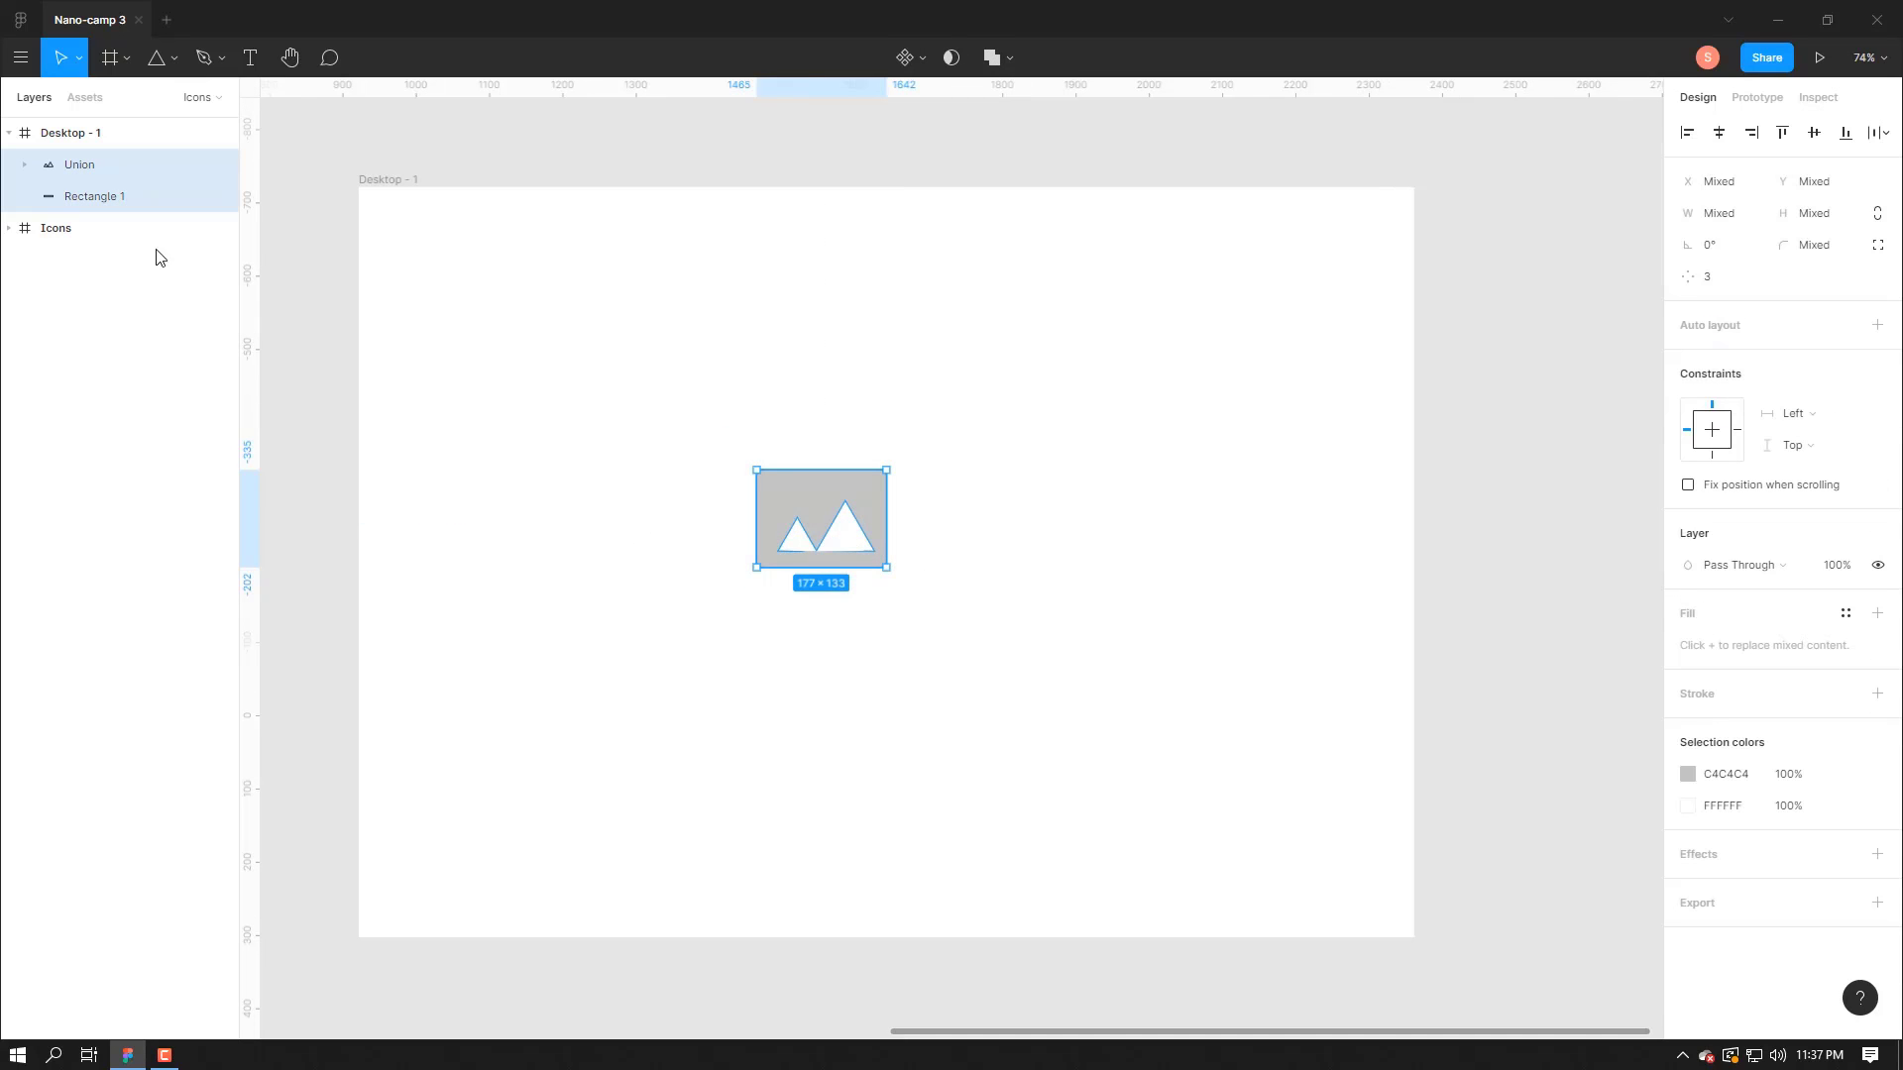
left_click(591, 424)
left_click(79, 164)
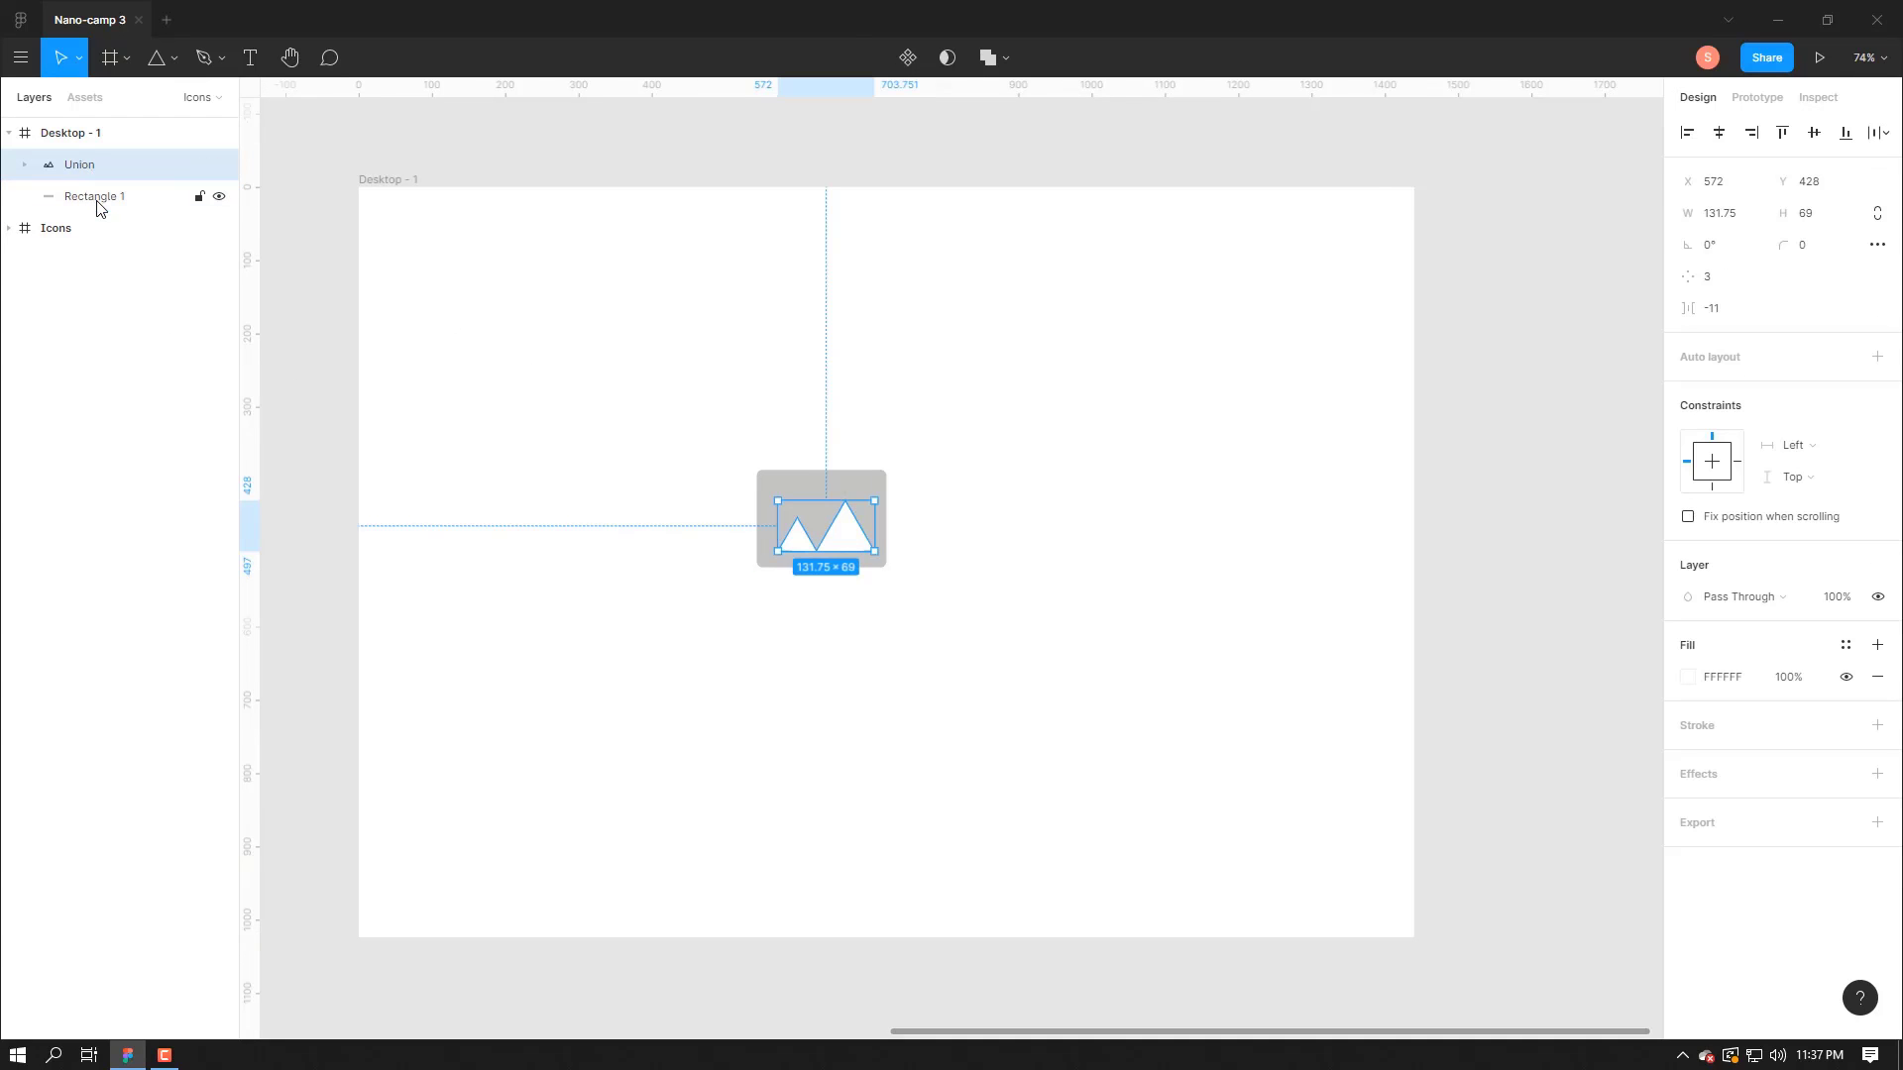
left_click(98, 198, "shift")
key("ctrl+g")
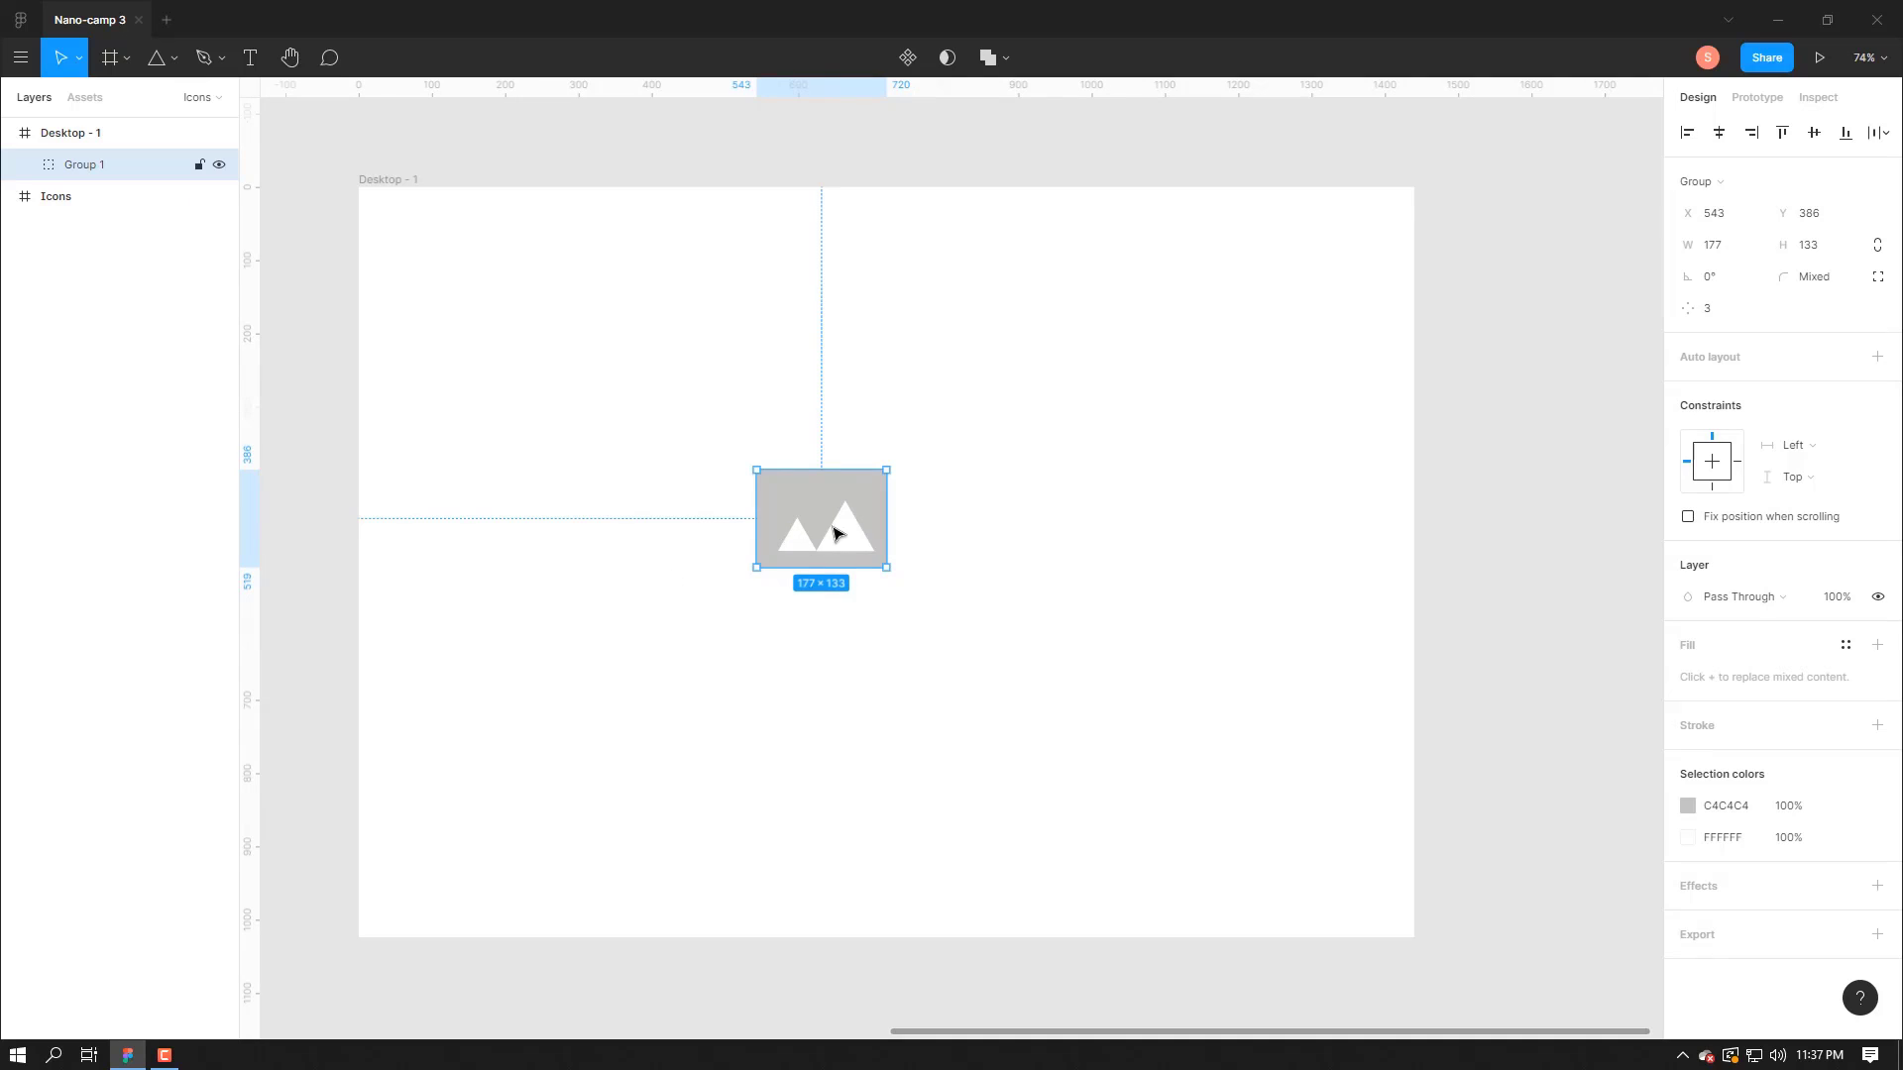
left_click_drag(841, 530, 778, 540)
- Change the C4C4C4 color of all the rounded squares in the Icons frame to E5E5E5
scroll(946, 644, "down", 5)
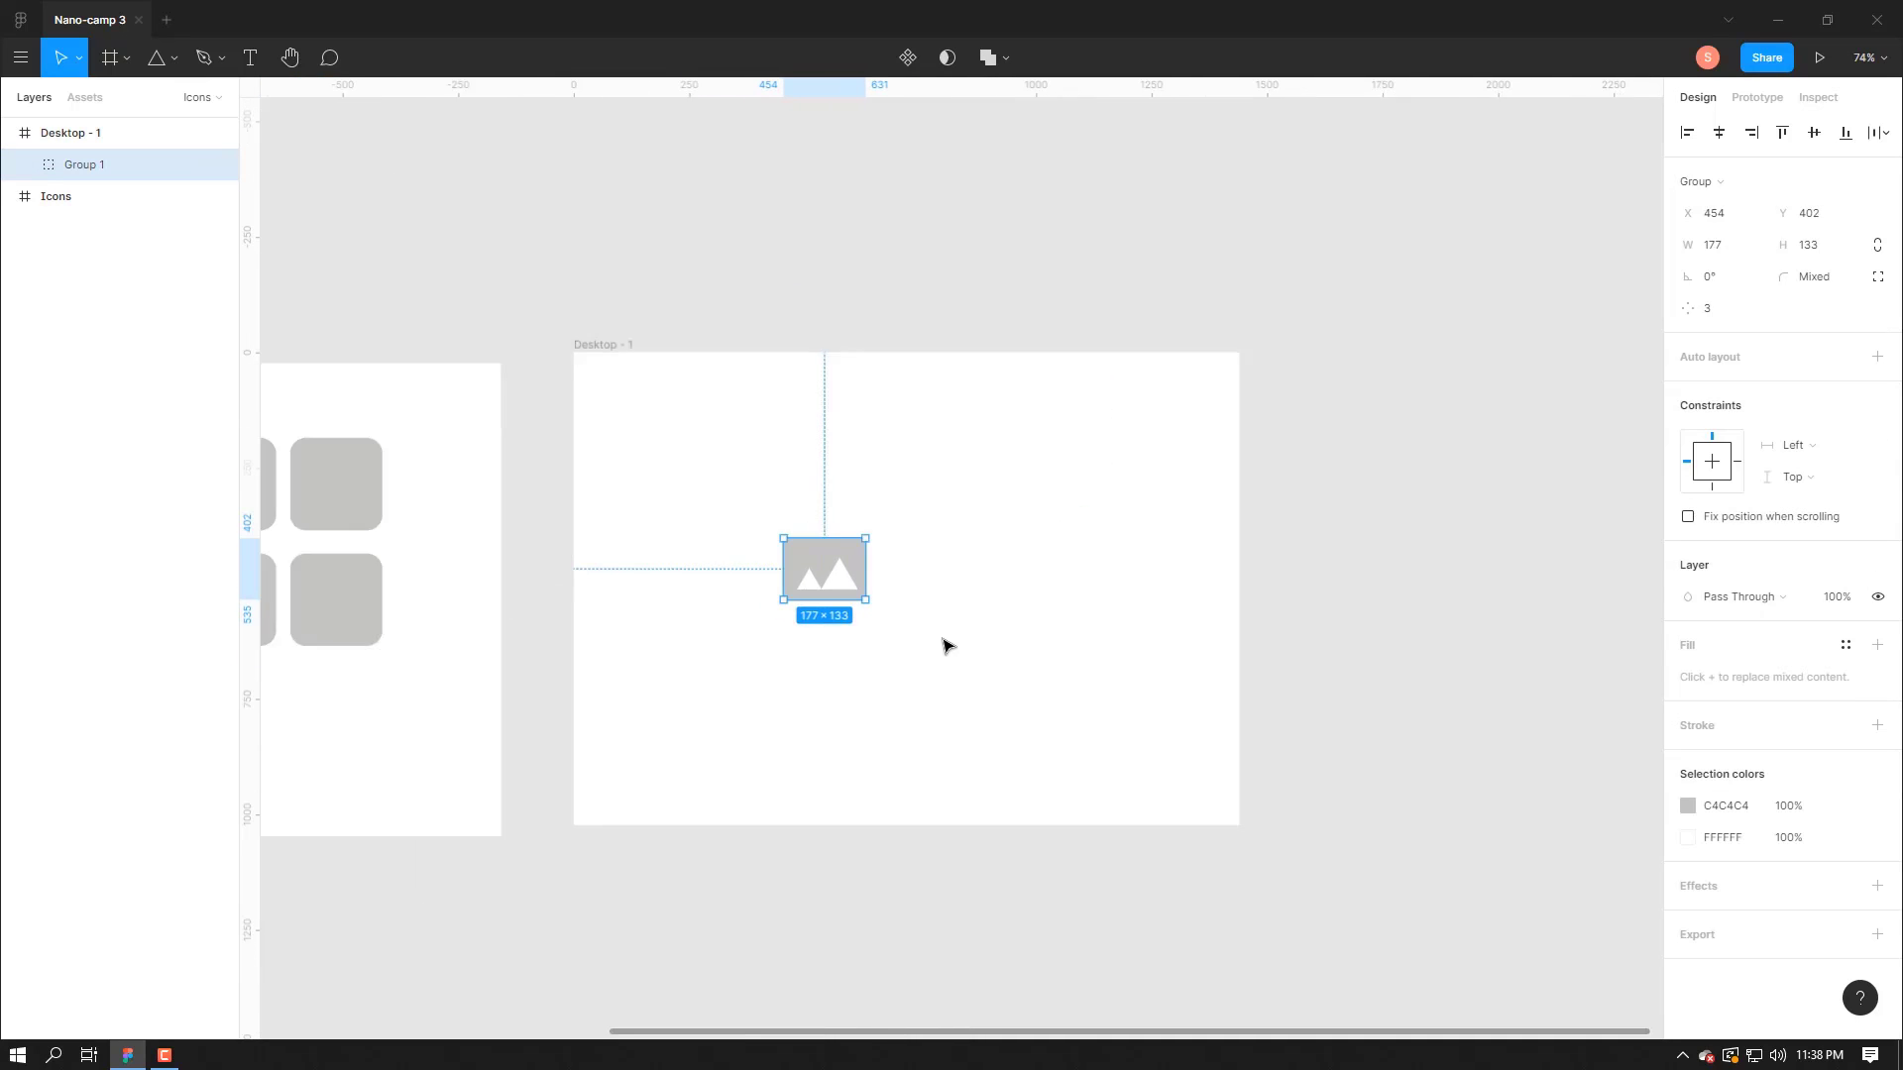
scroll(773, 738, "left", 5)
scroll(773, 738, "down", 2)
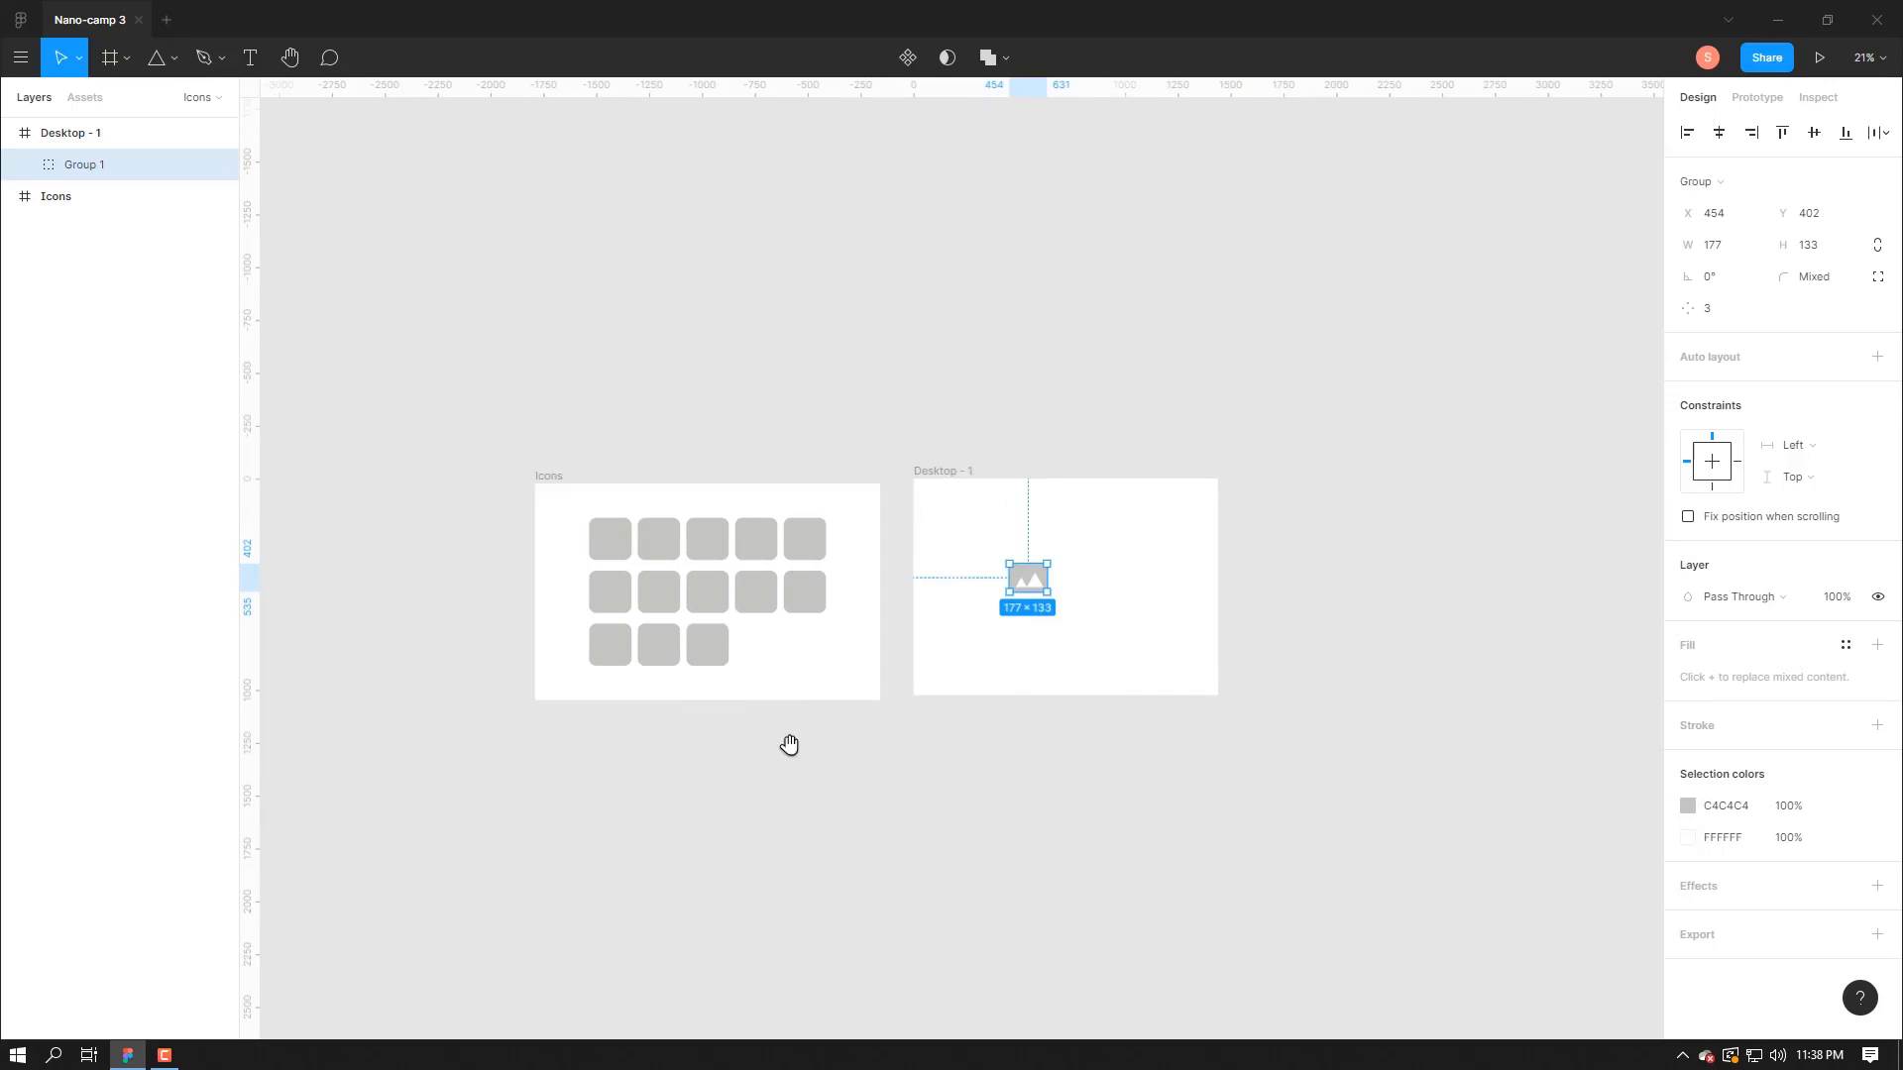
scroll(730, 718, "up", 3)
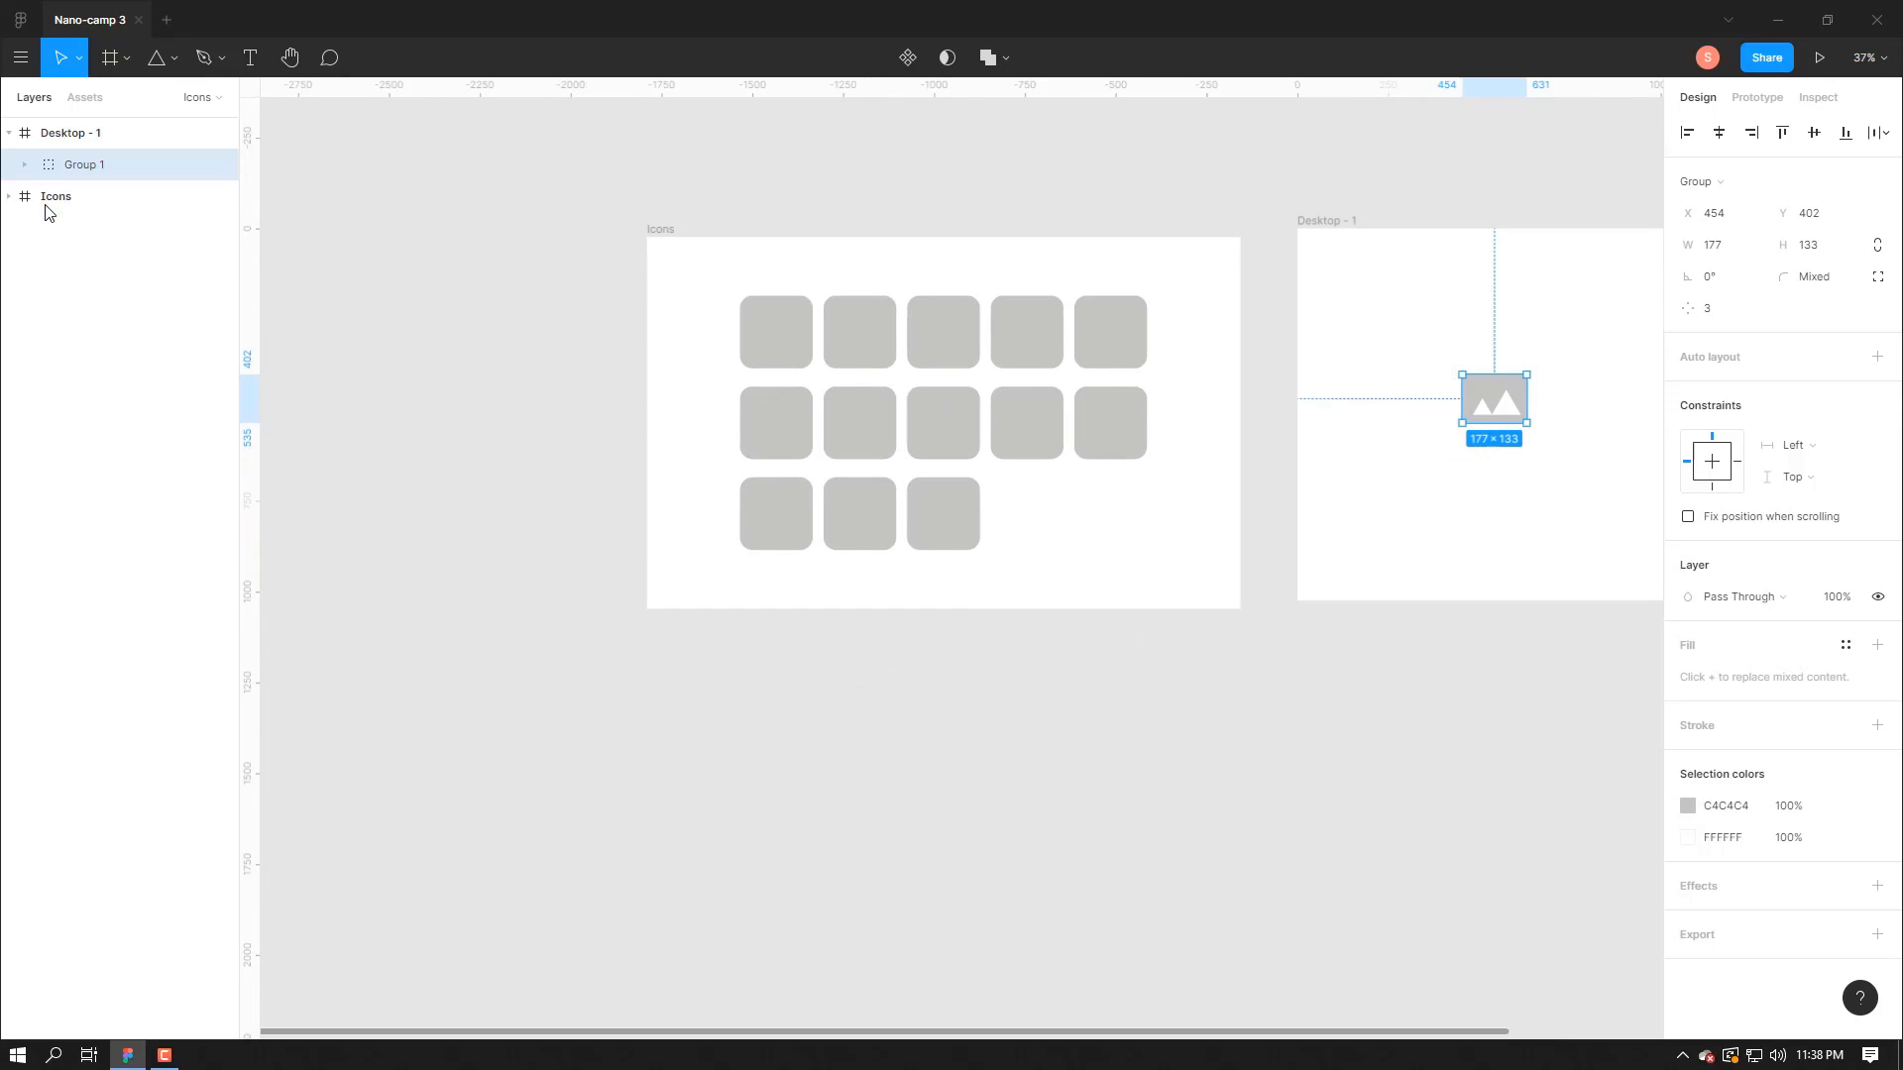
left_click(46, 199)
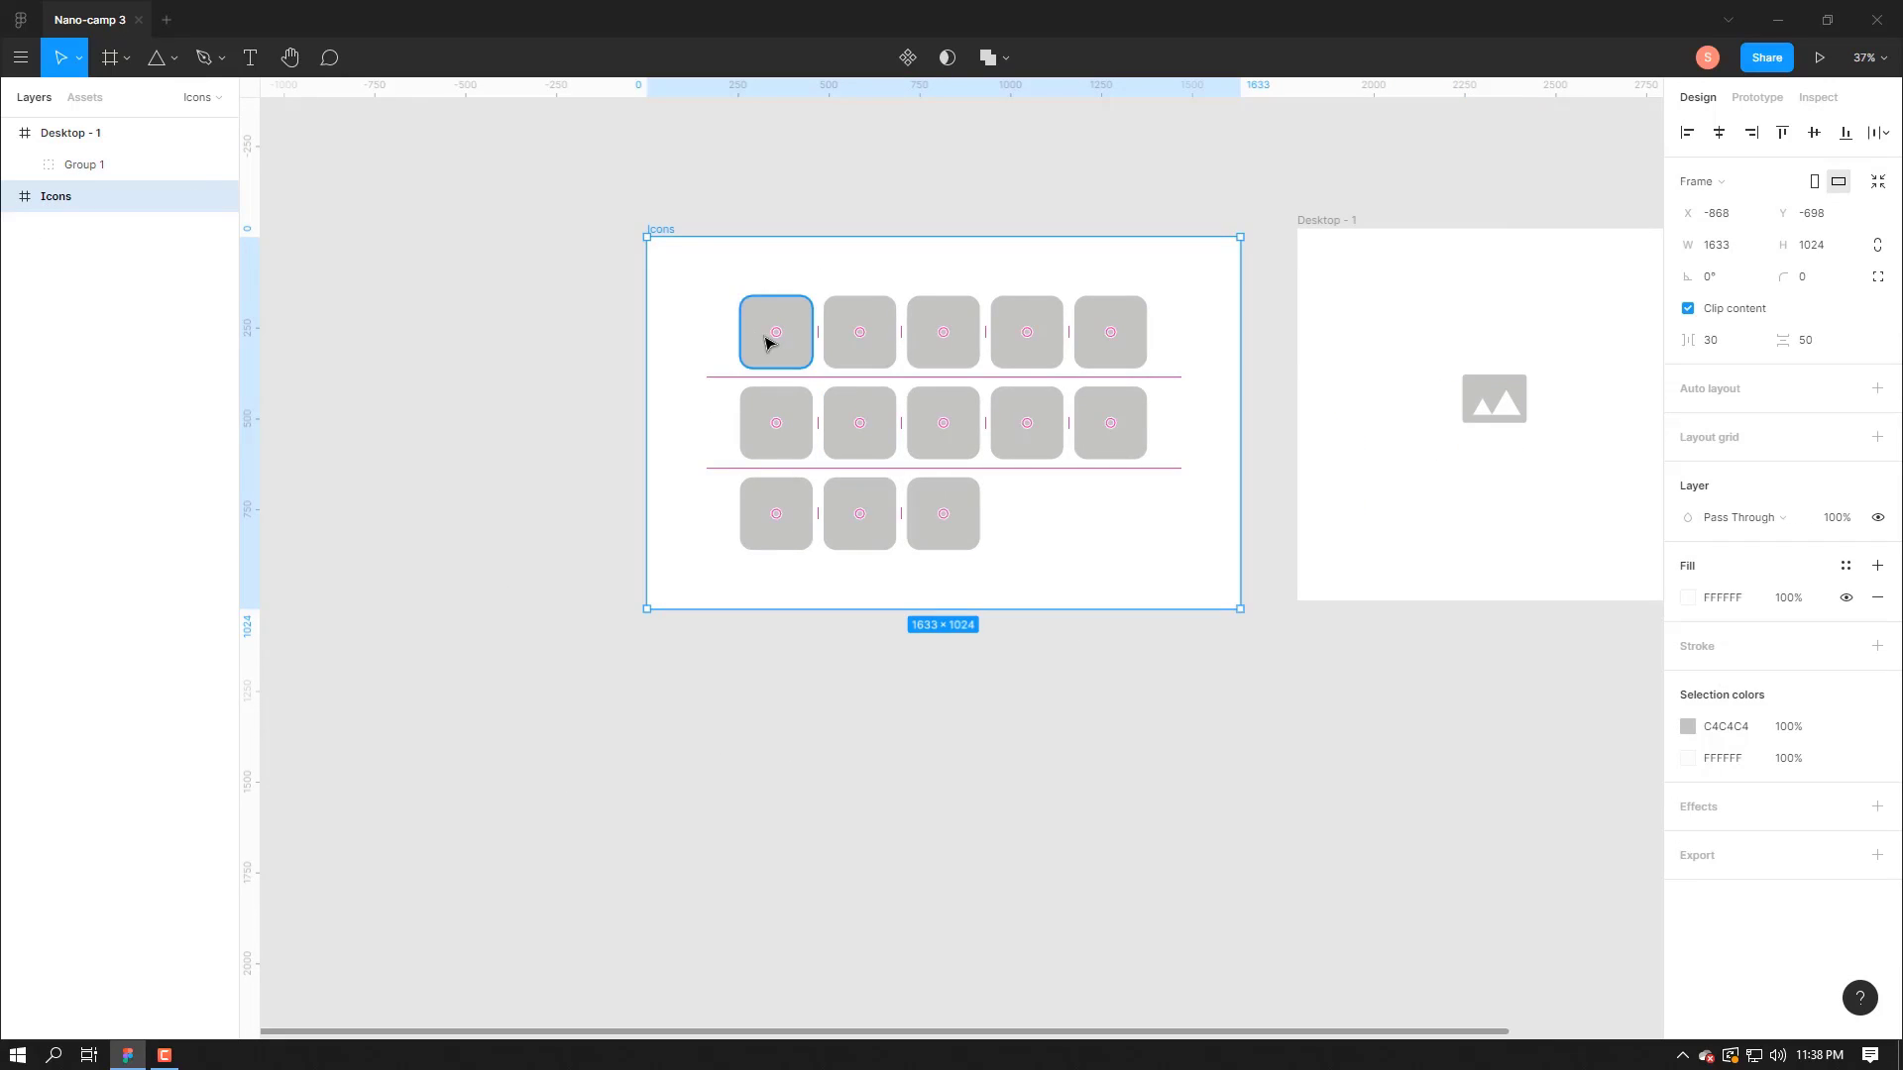
left_click(1688, 727)
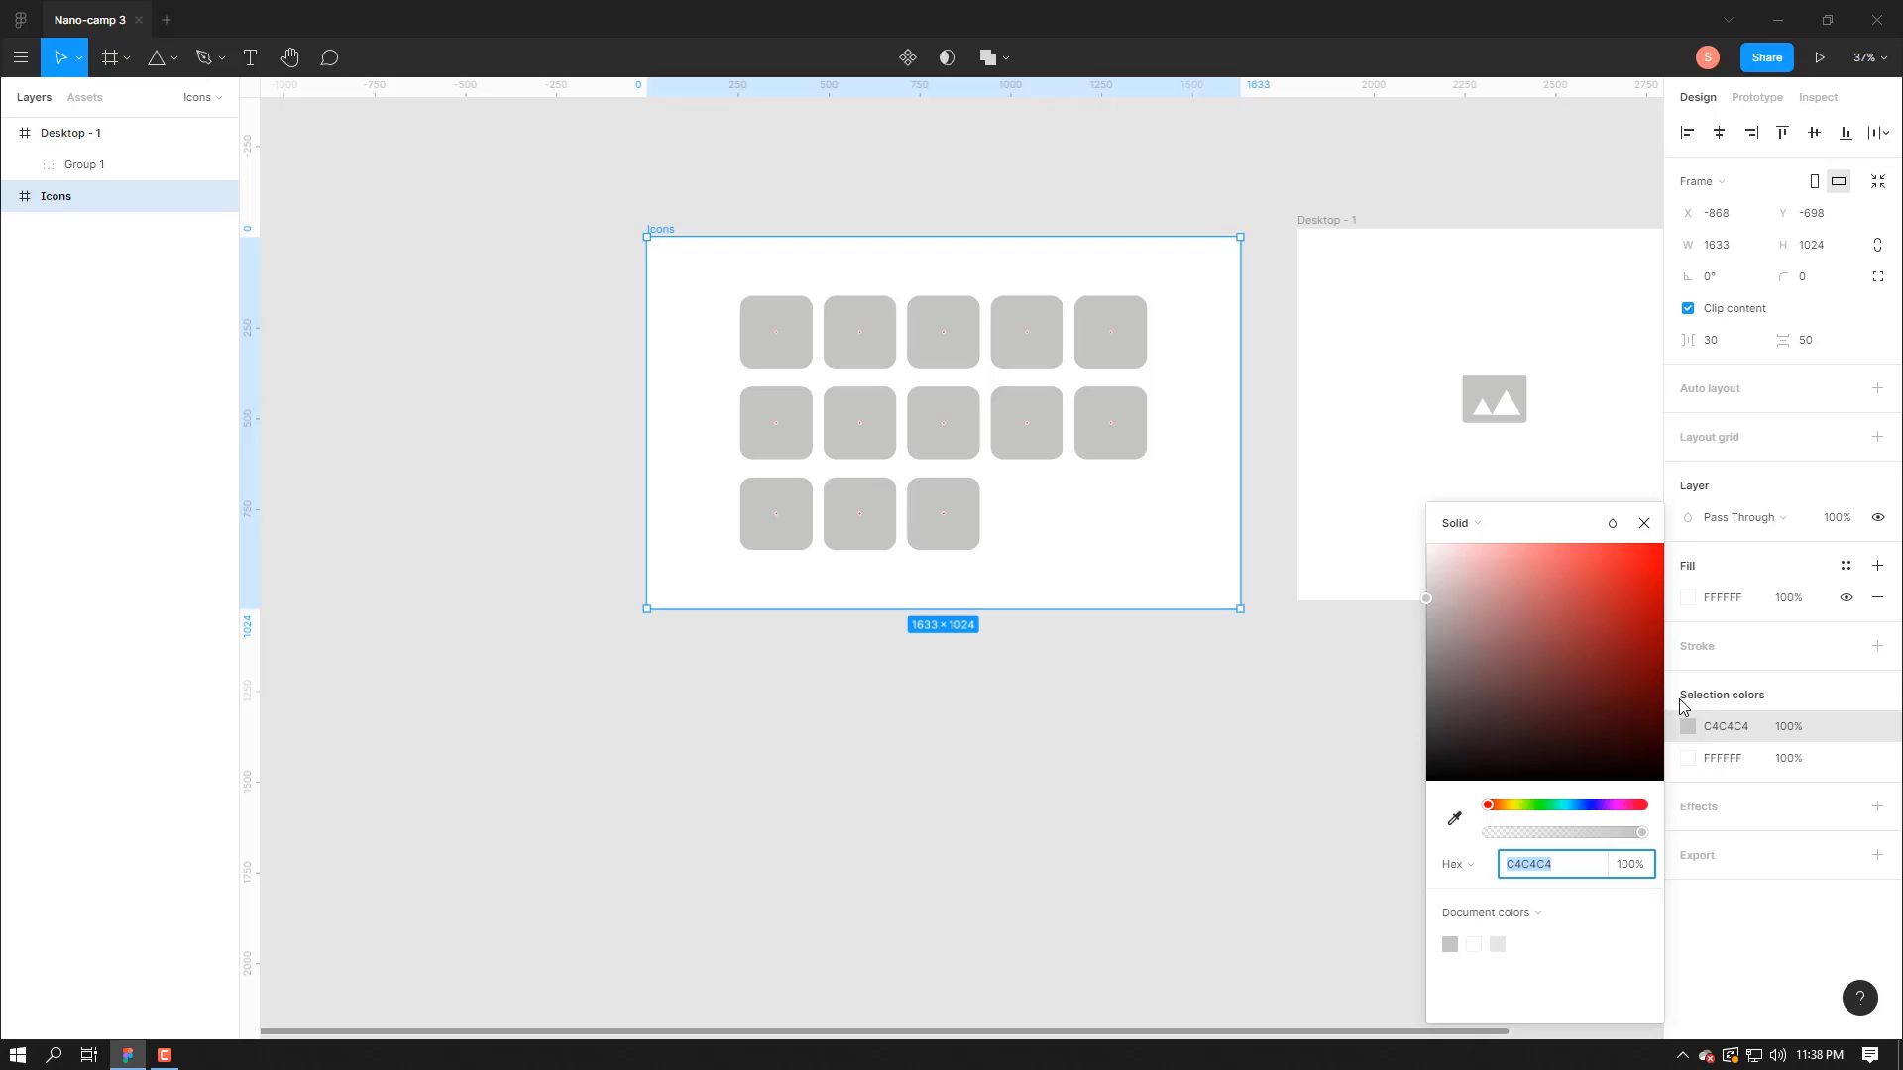
left_click(1496, 942)
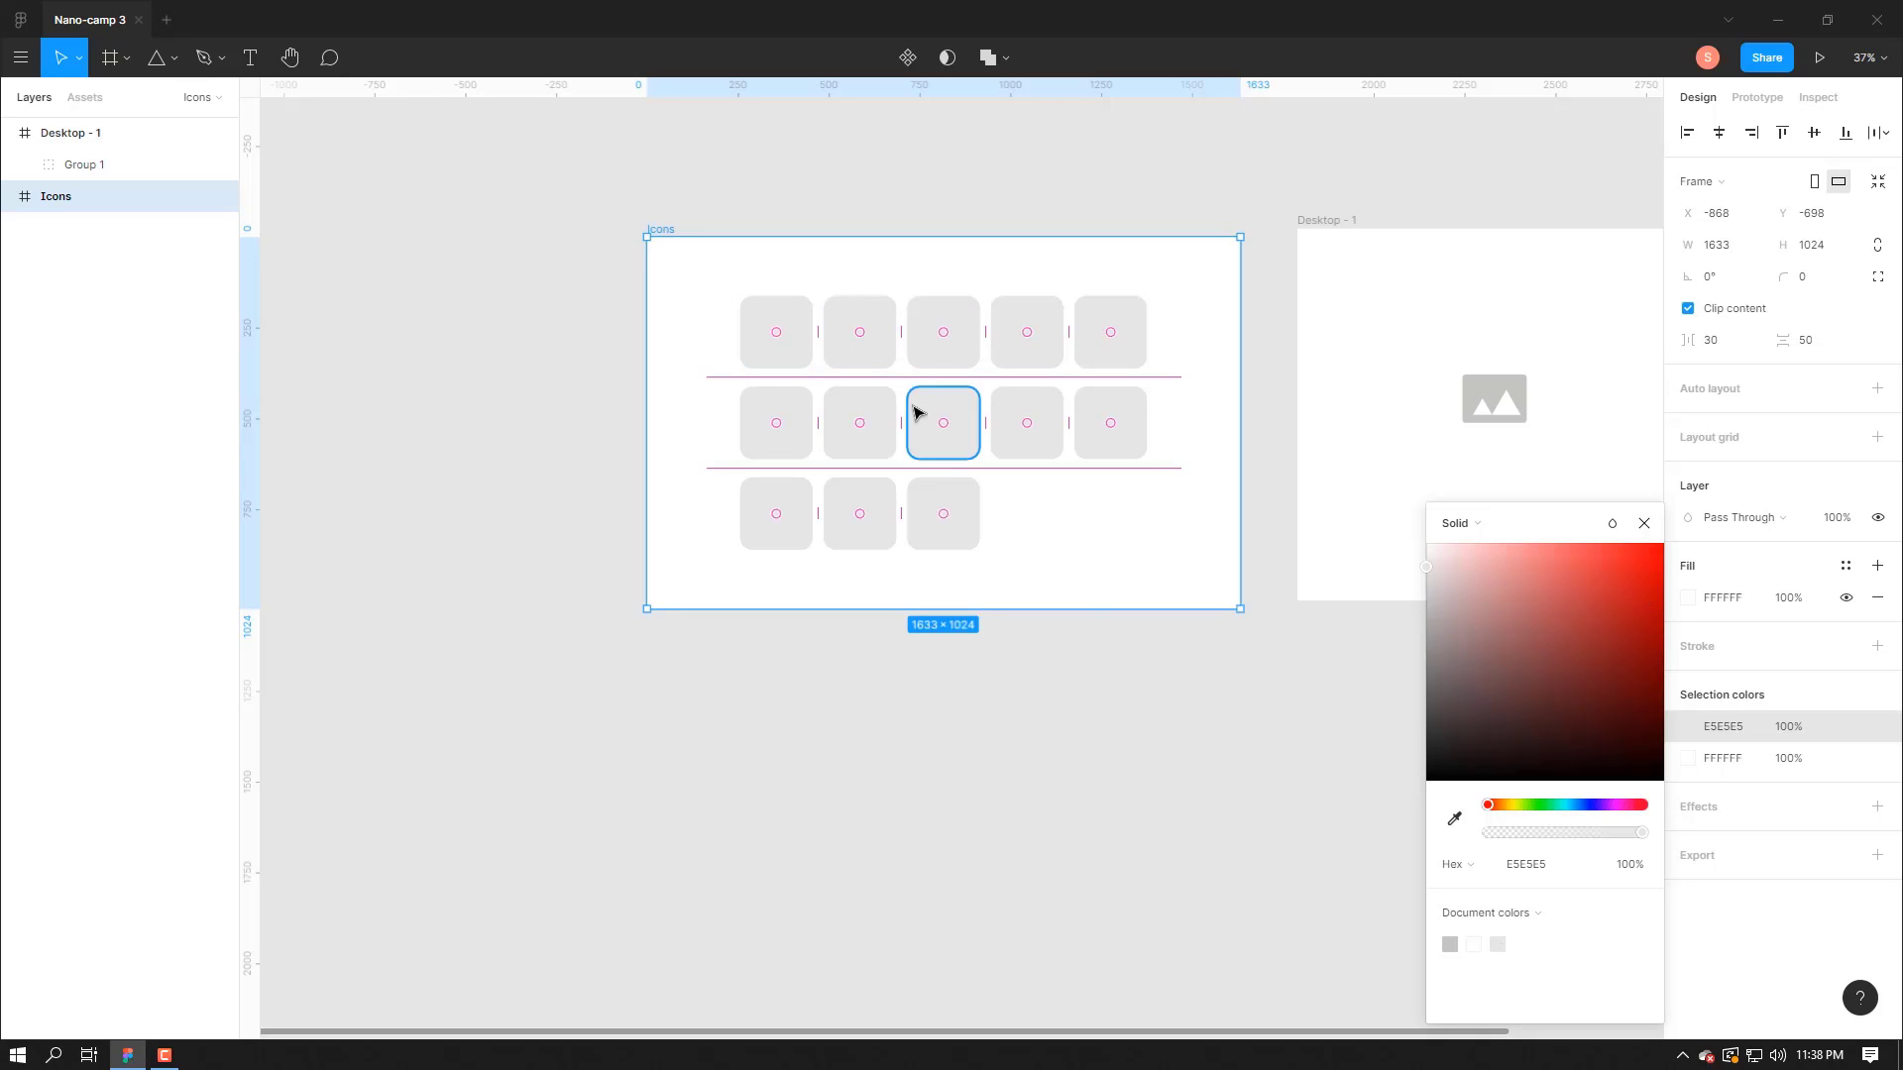
left_click(1641, 525)
- Change the grey C4C4C4 color in the grouped image icon to black (000000)
scroll(1163, 438, "up", 1)
left_click(1200, 437)
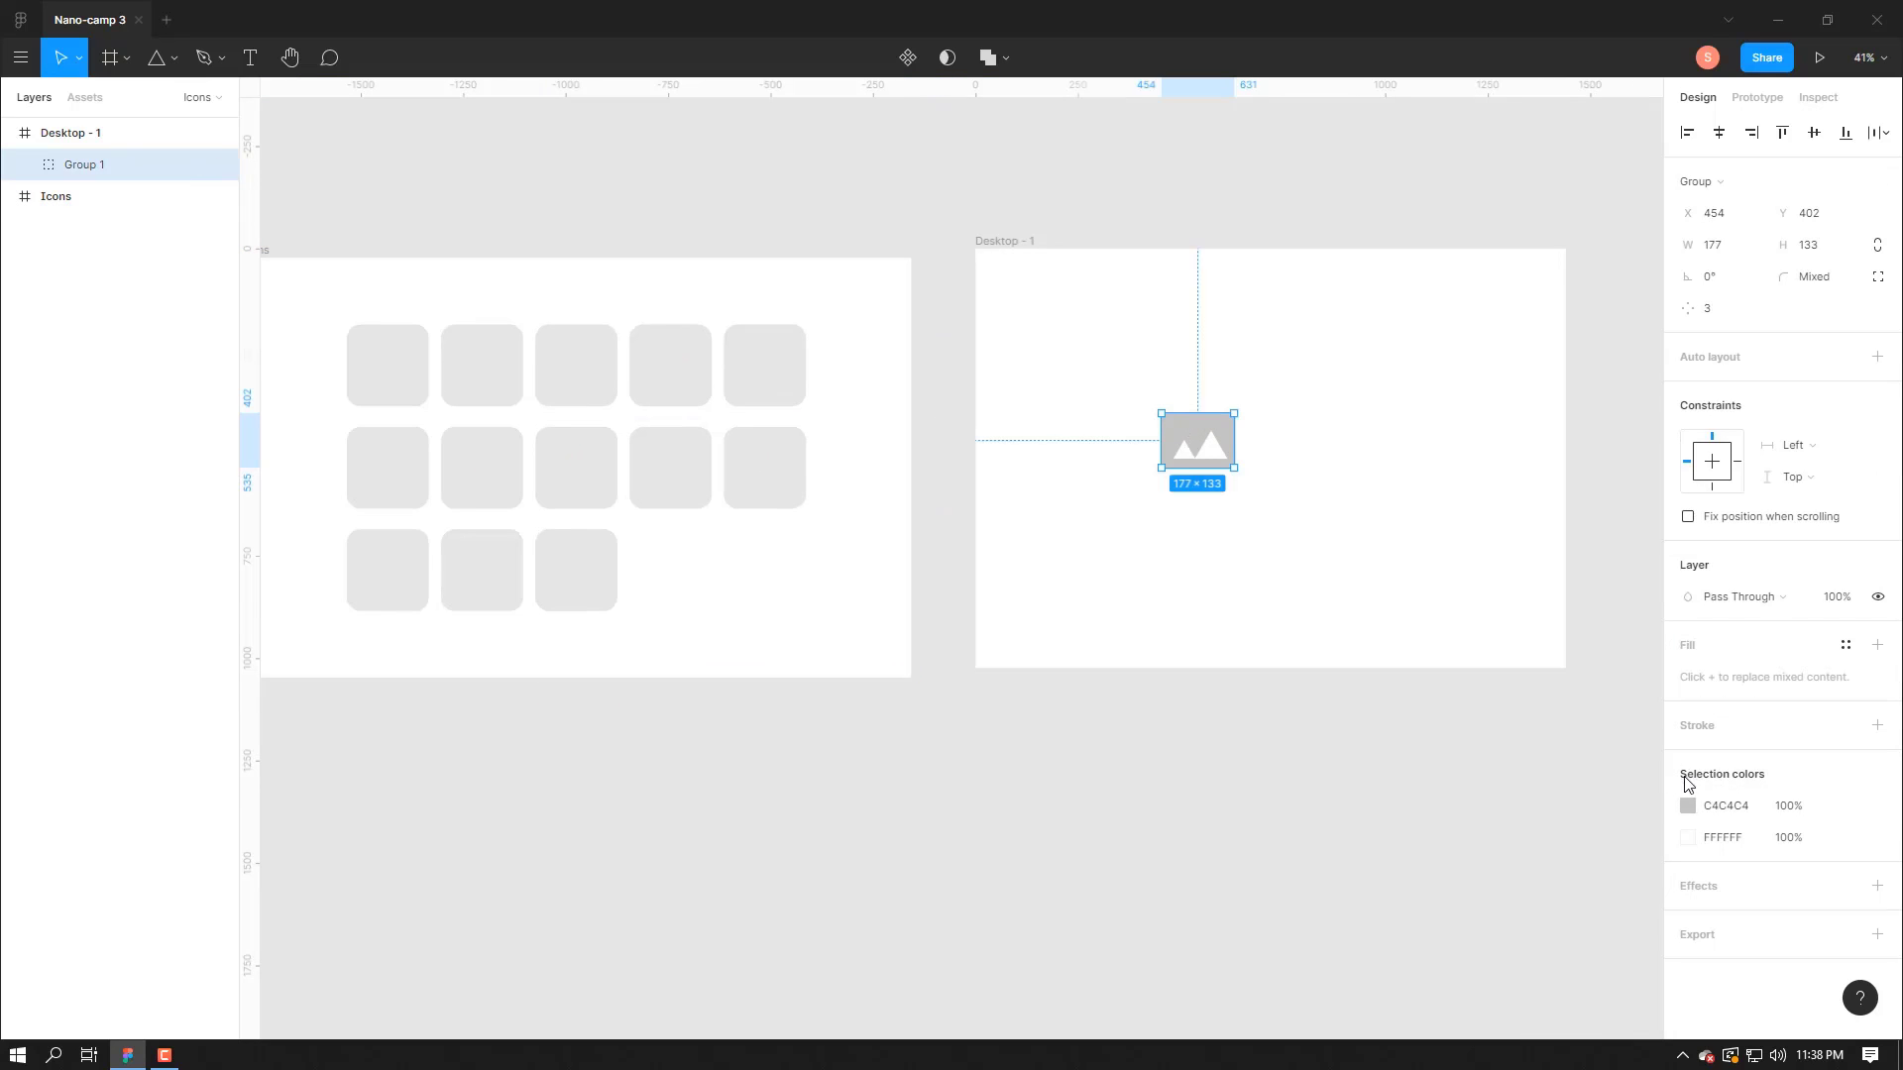
left_click(1688, 806)
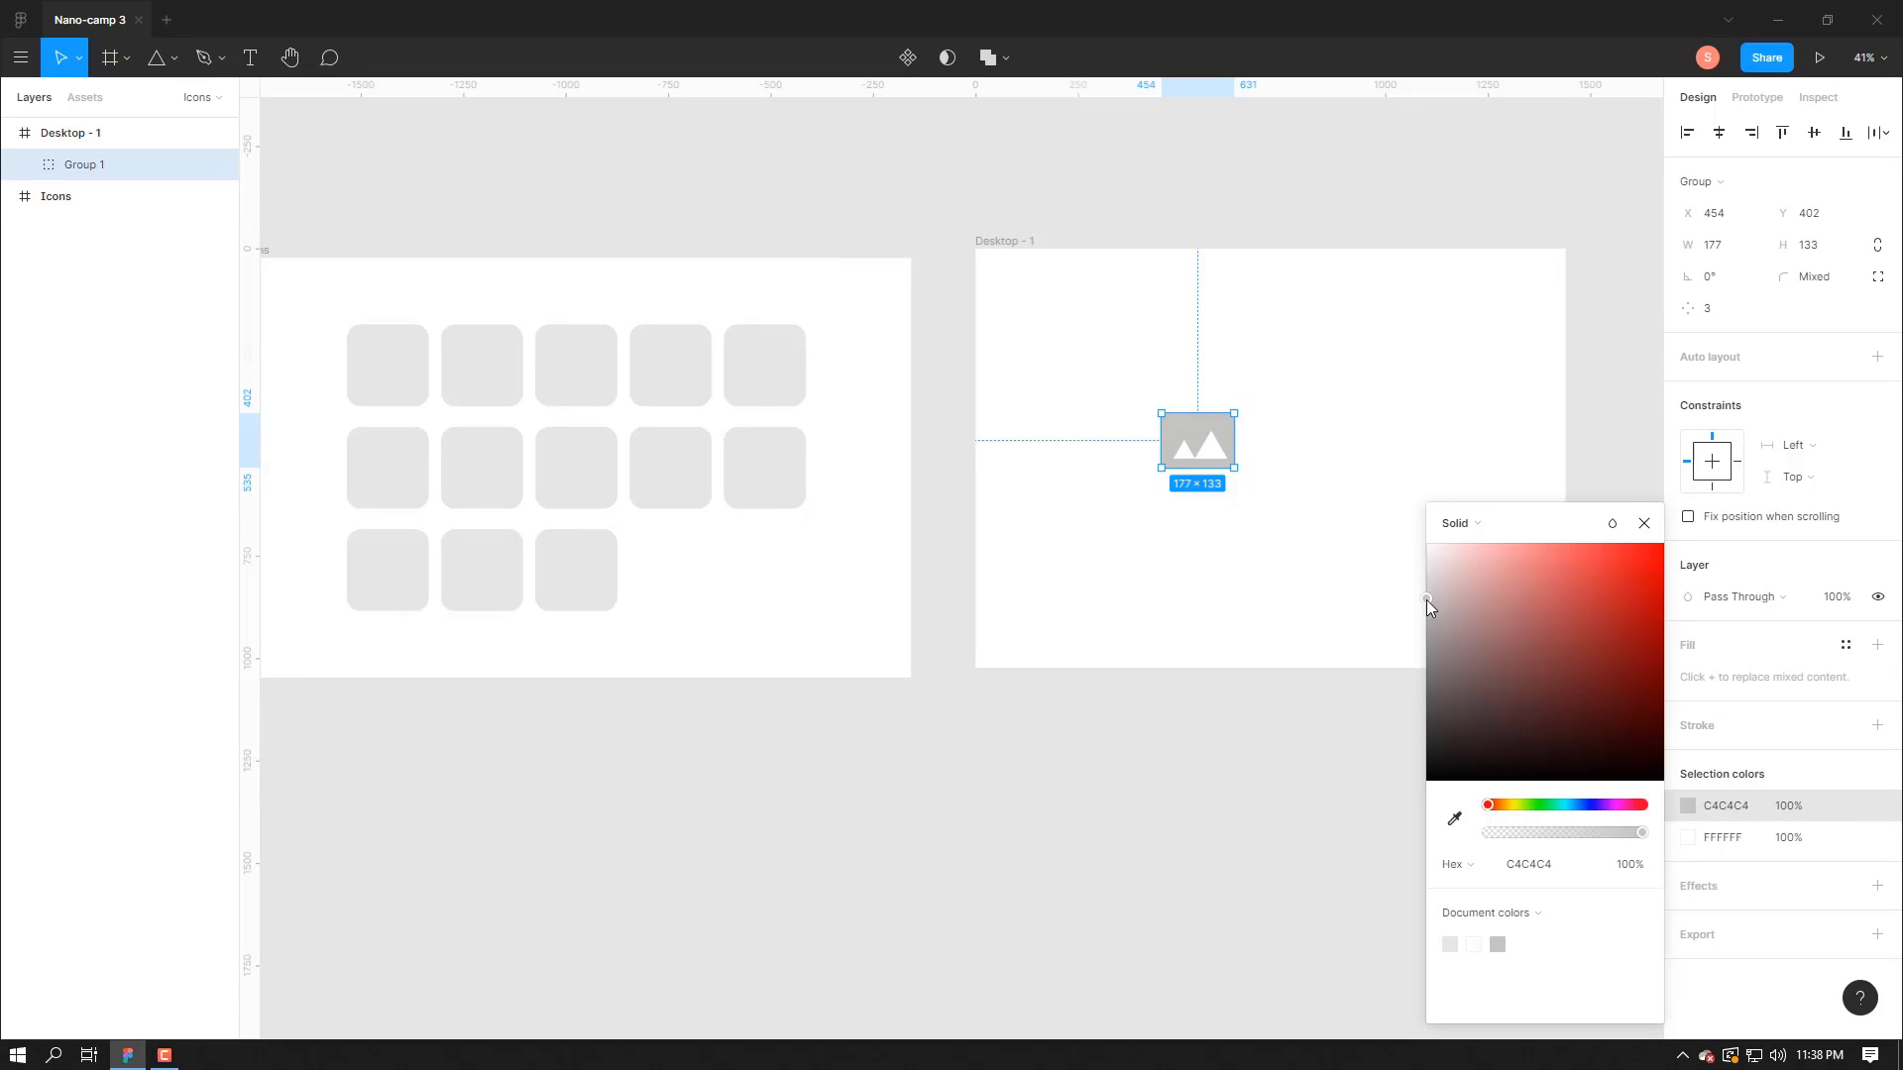
left_click_drag(1426, 599, 1688, 824)
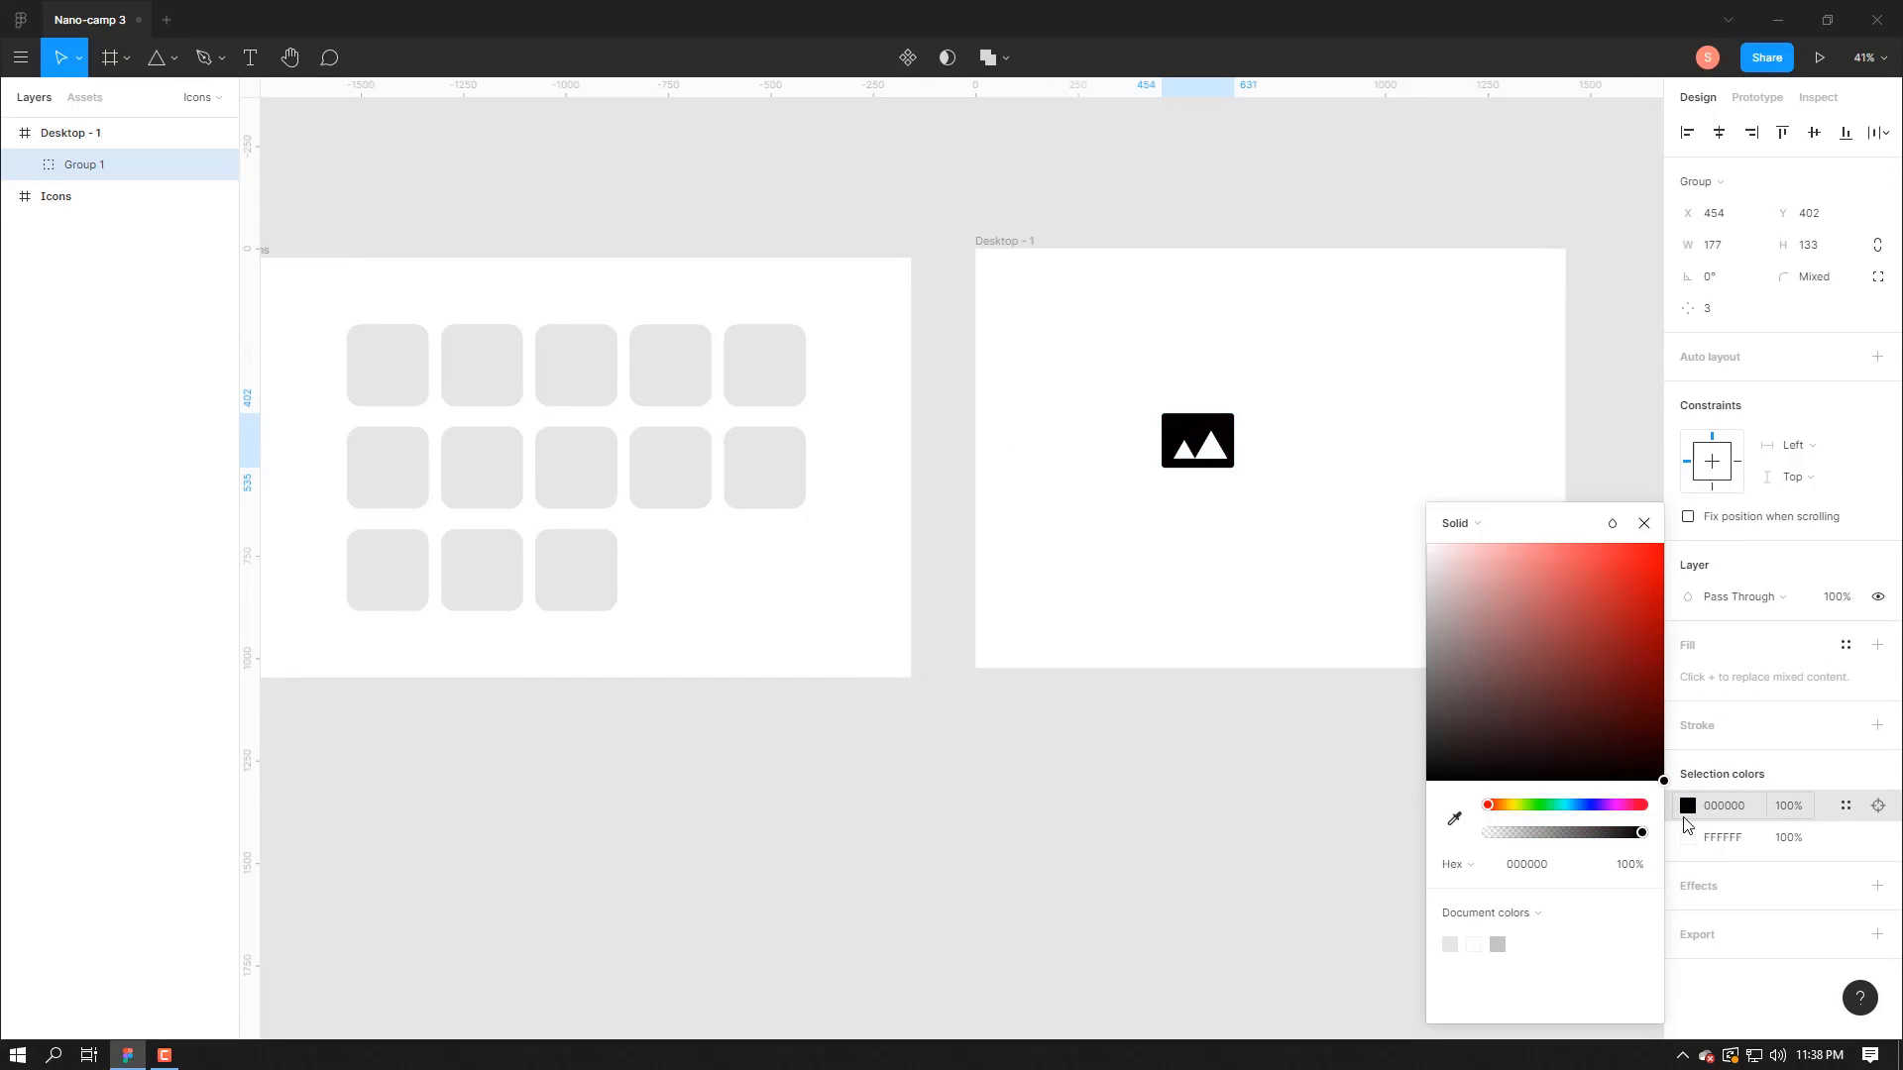
left_click(1643, 523)
left_click(1045, 773)
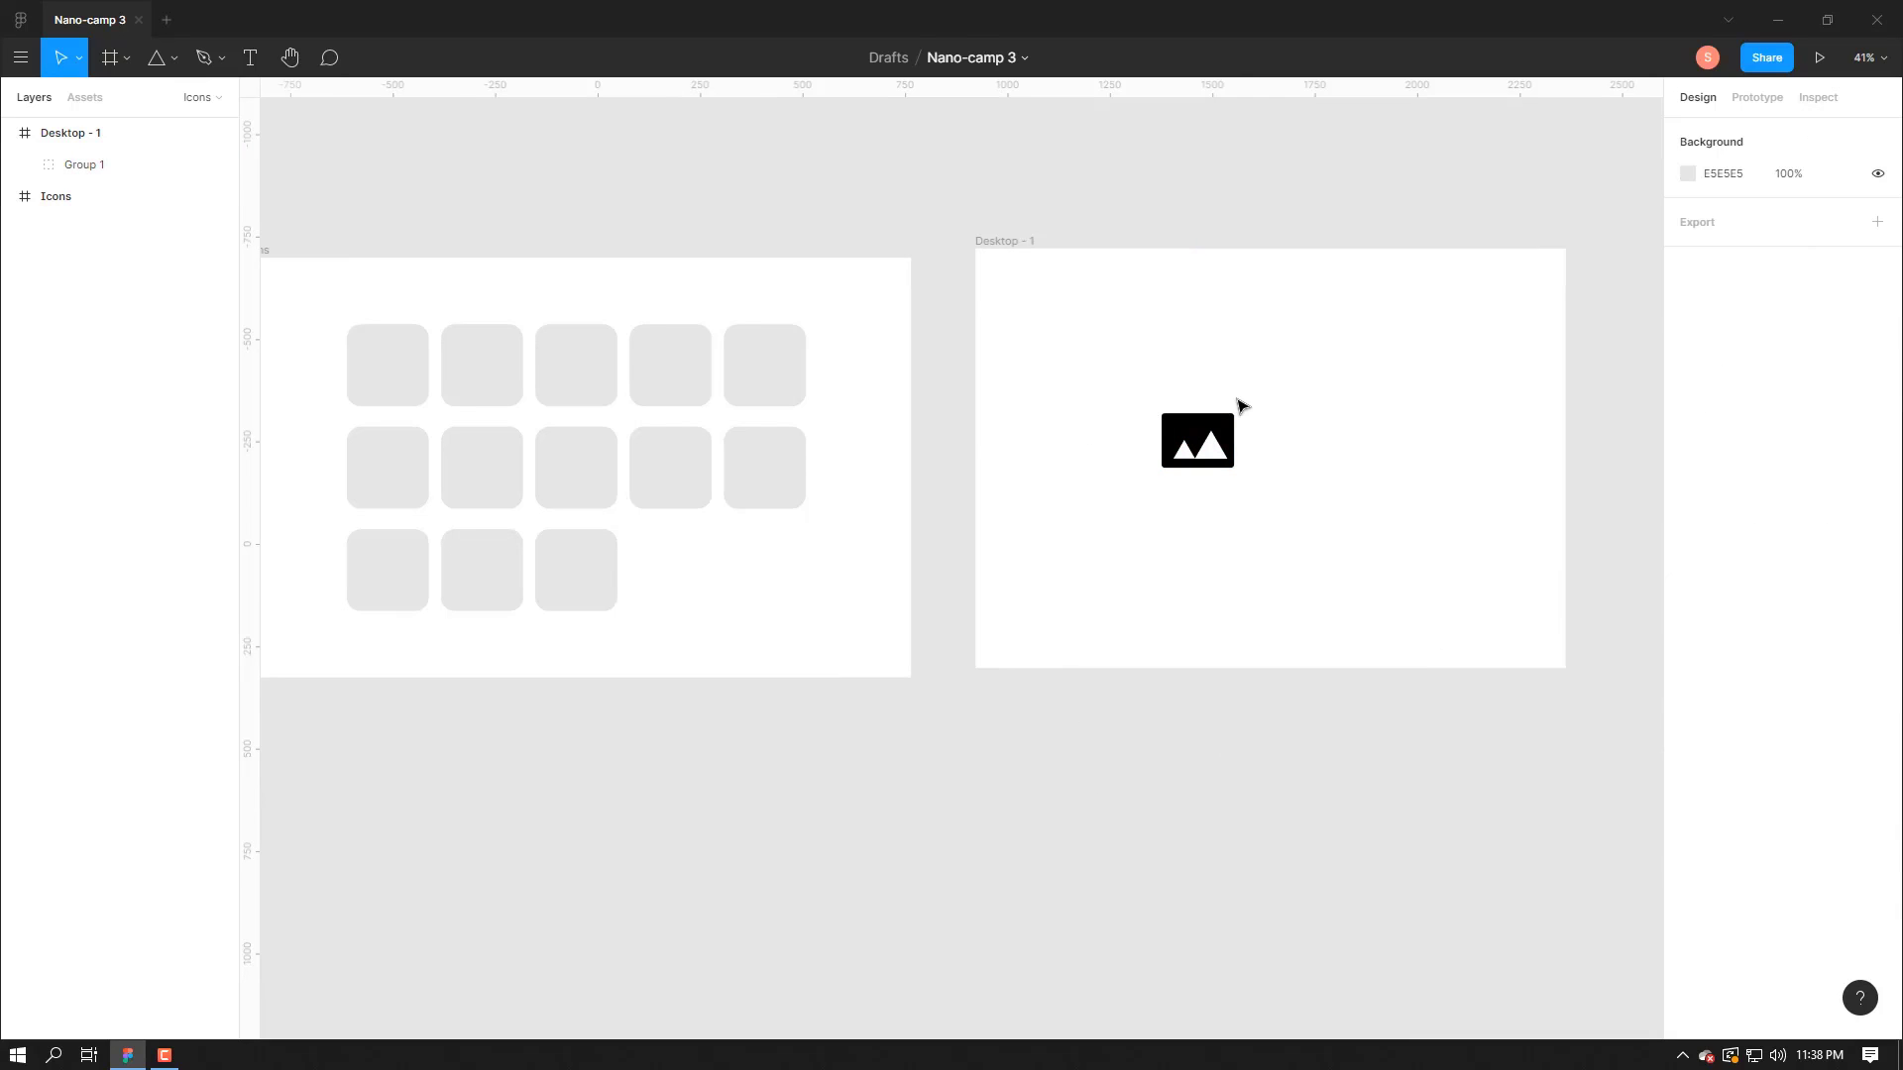
- Move the image icon onto the first rounded square of the Icons frame and scale it to about 138 × 104, centered
left_click_drag(1178, 453, 401, 365)
scroll(643, 466, "up", 3)
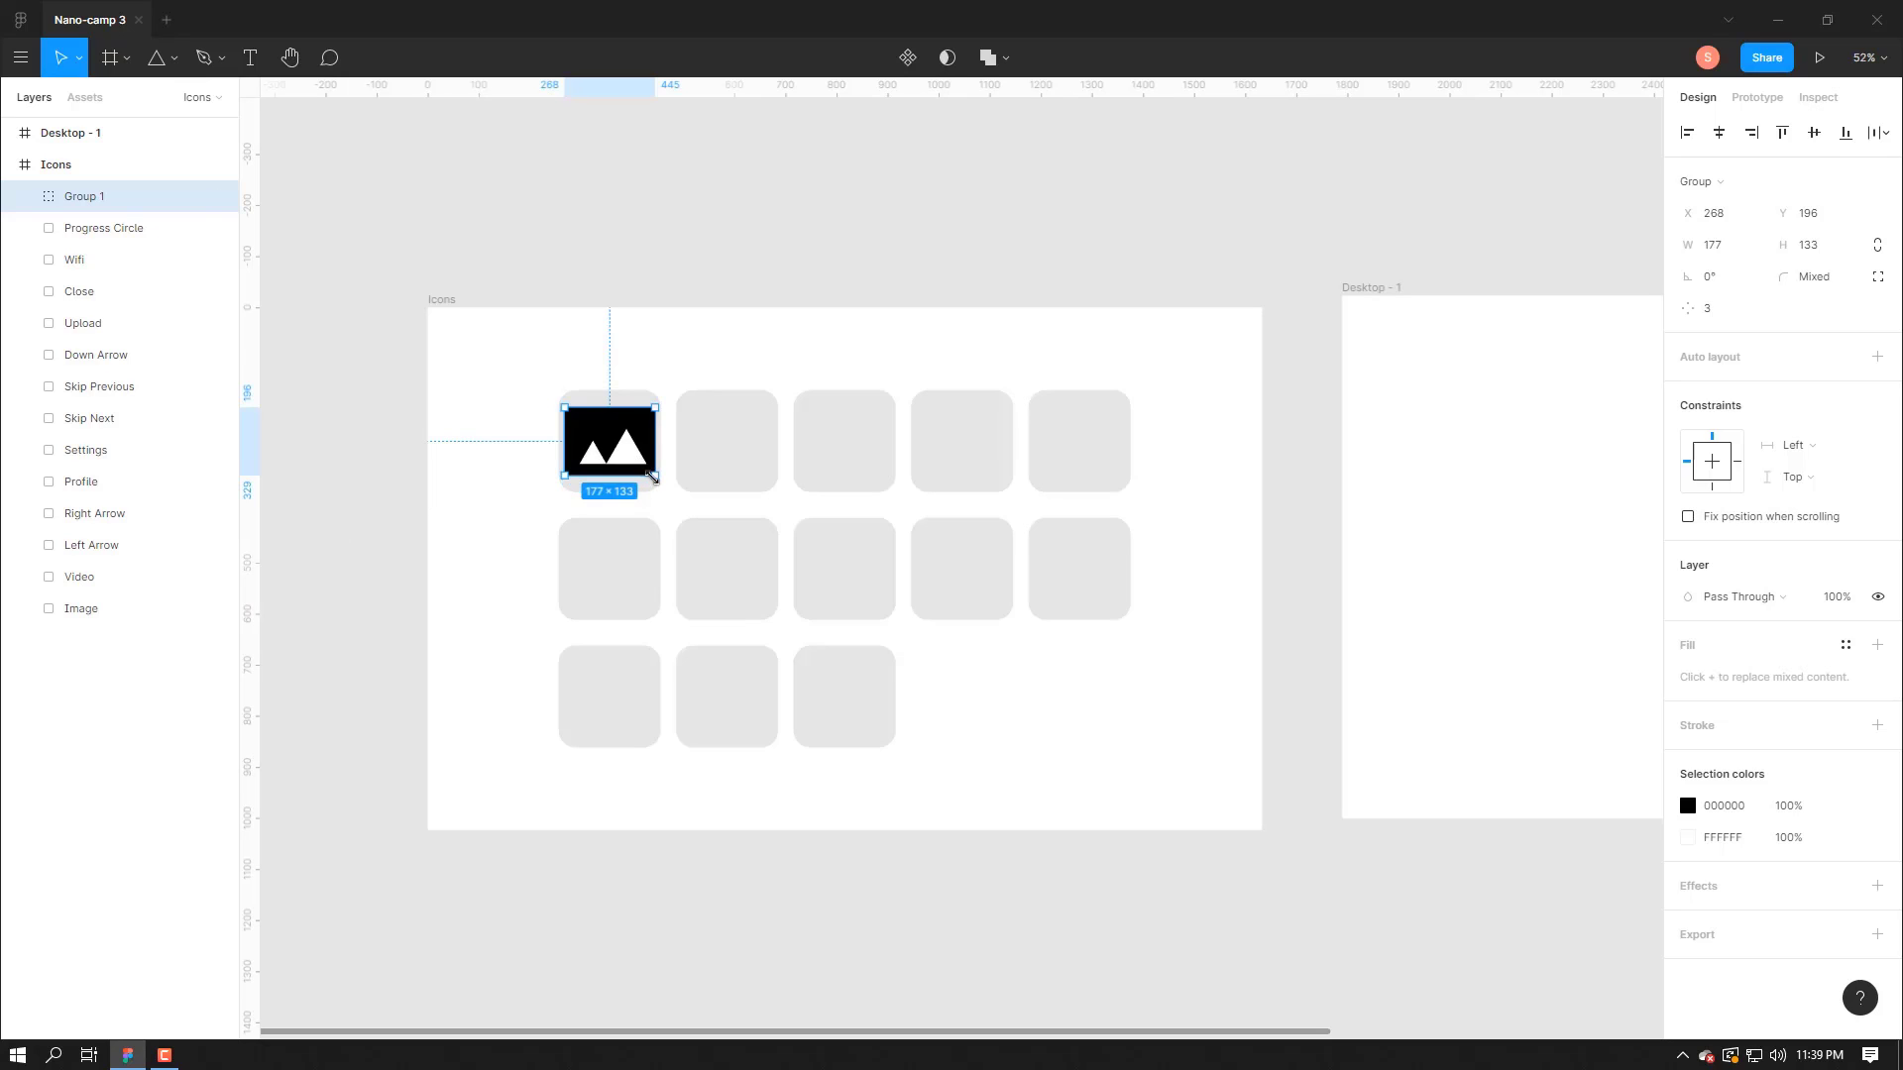
left_click_drag(654, 477, 615, 450)
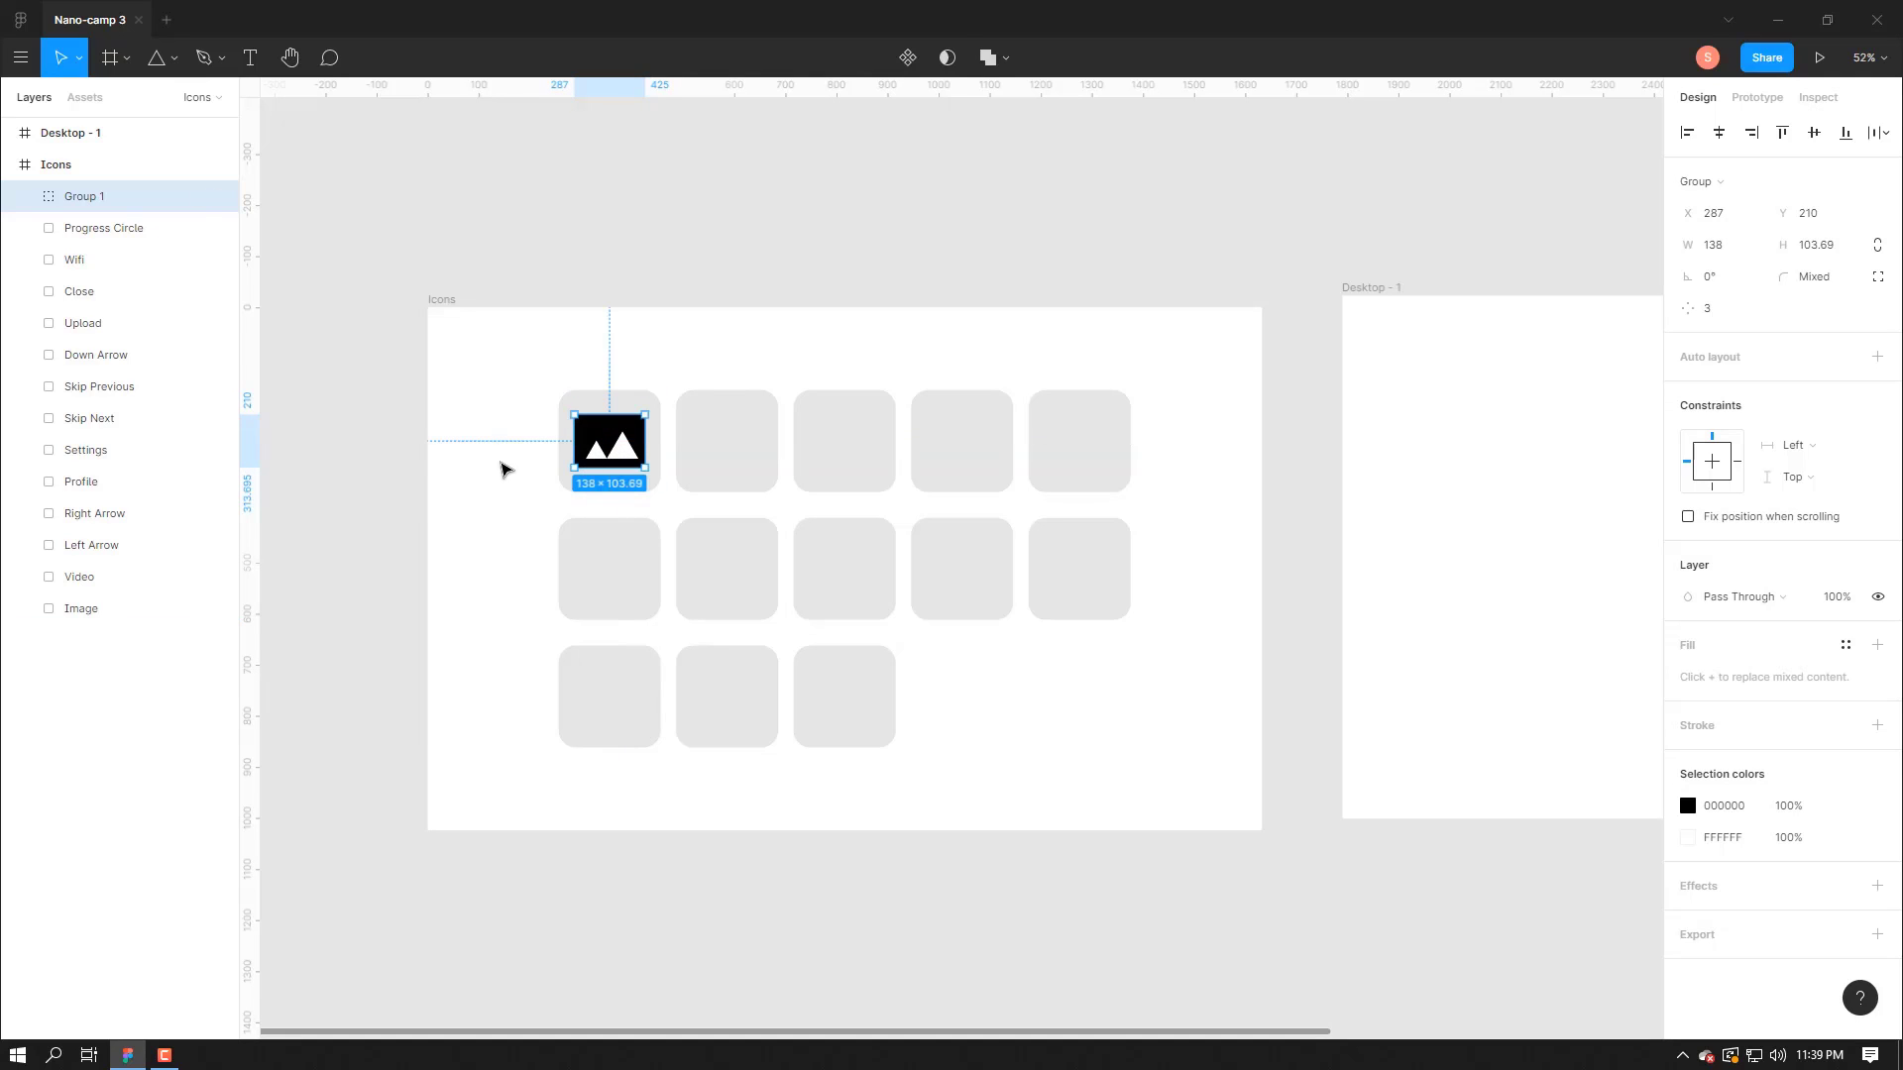
left_click(506, 469)
left_click(583, 487)
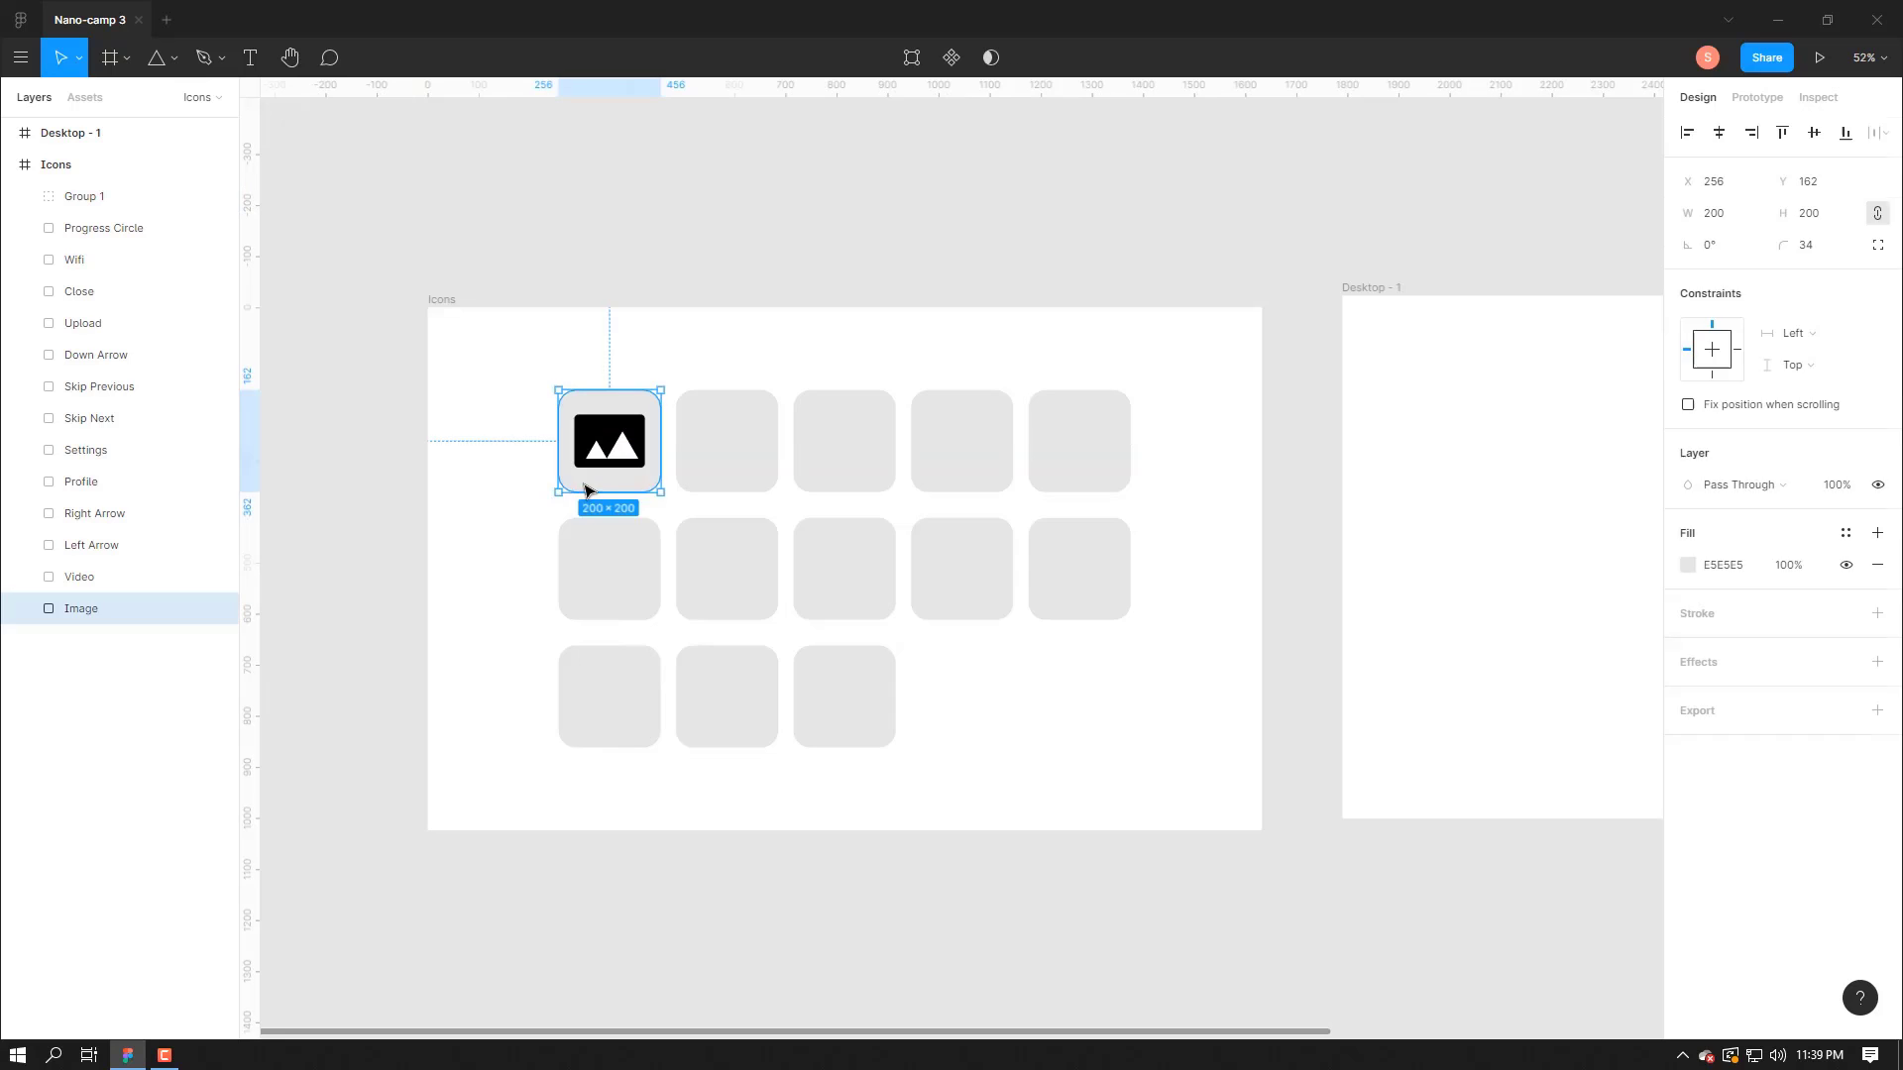
left_click(496, 544)
- Draw a rectangle in the Desktop - 1 frame, set its size to 80 × 60 and move it to about X 467, Y 422
left_click_drag(1309, 807, 647, 804)
left_click(651, 807)
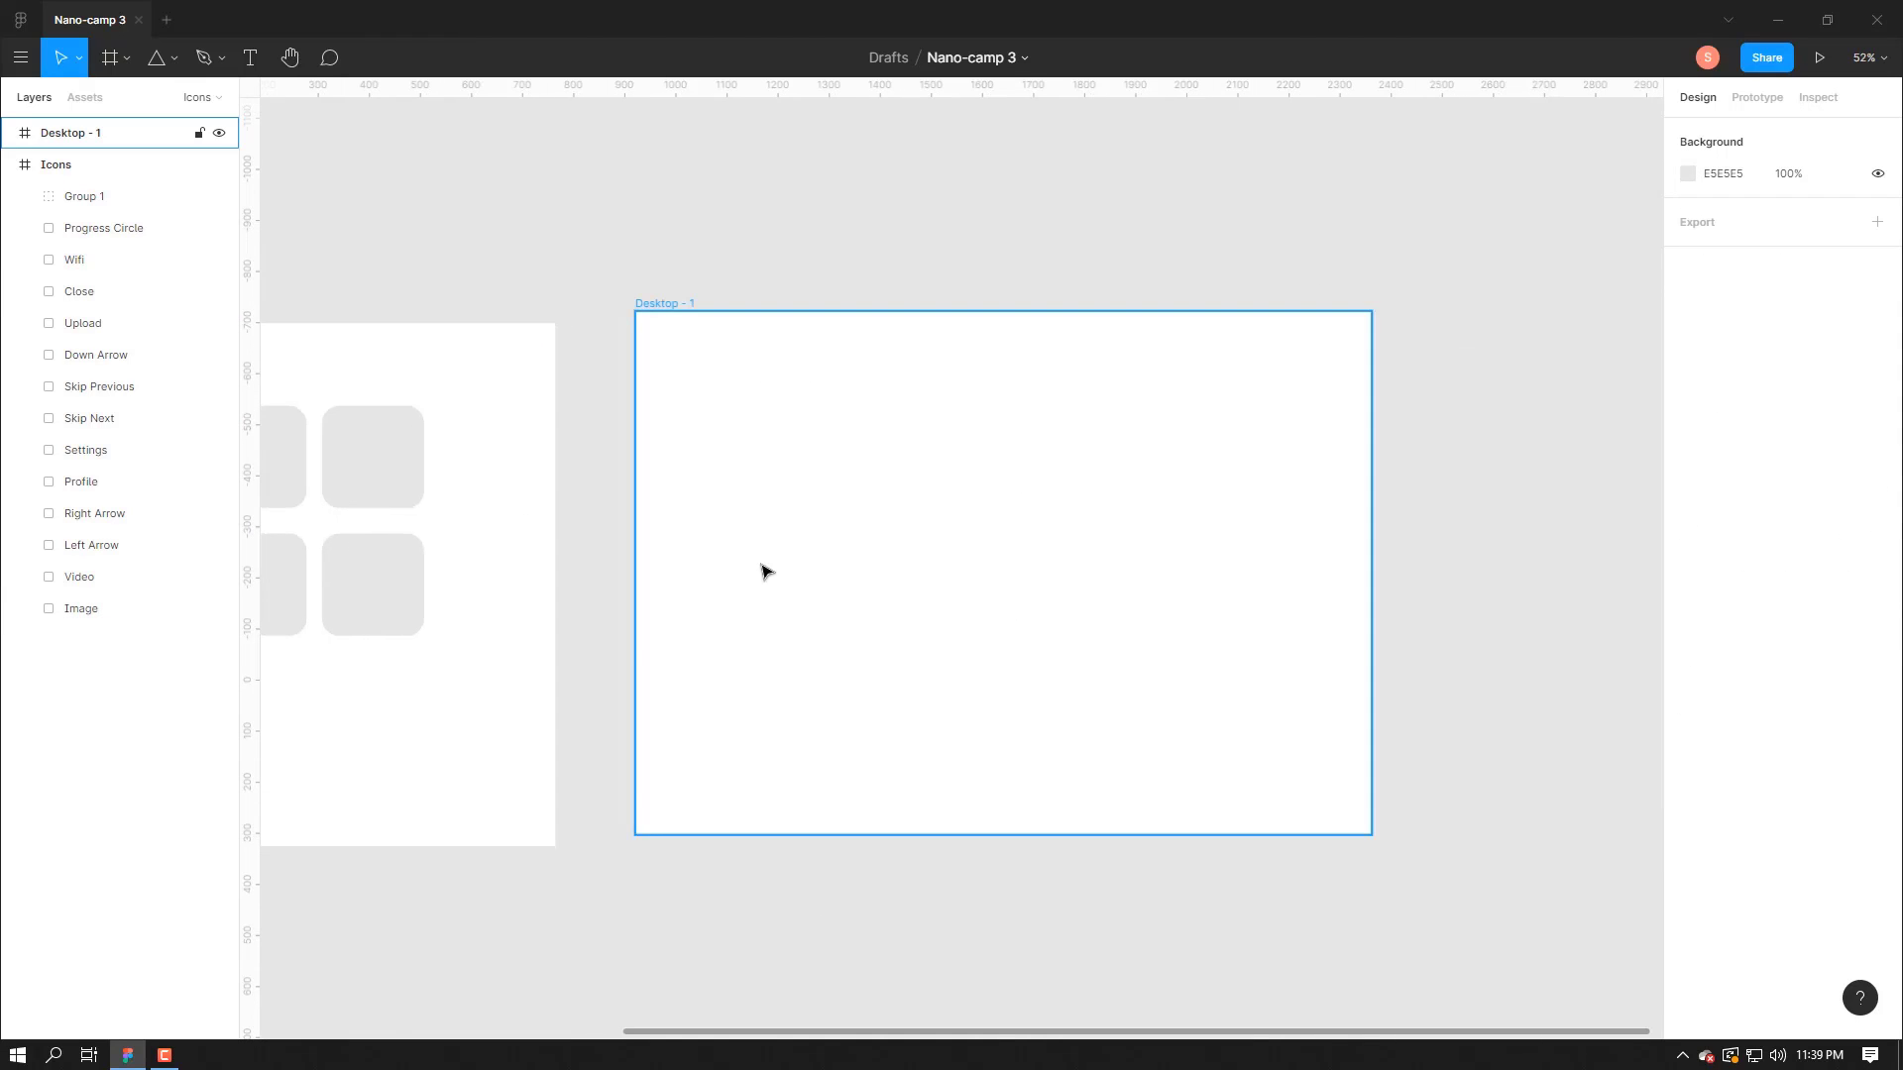
scroll(480, 370, "up", 2)
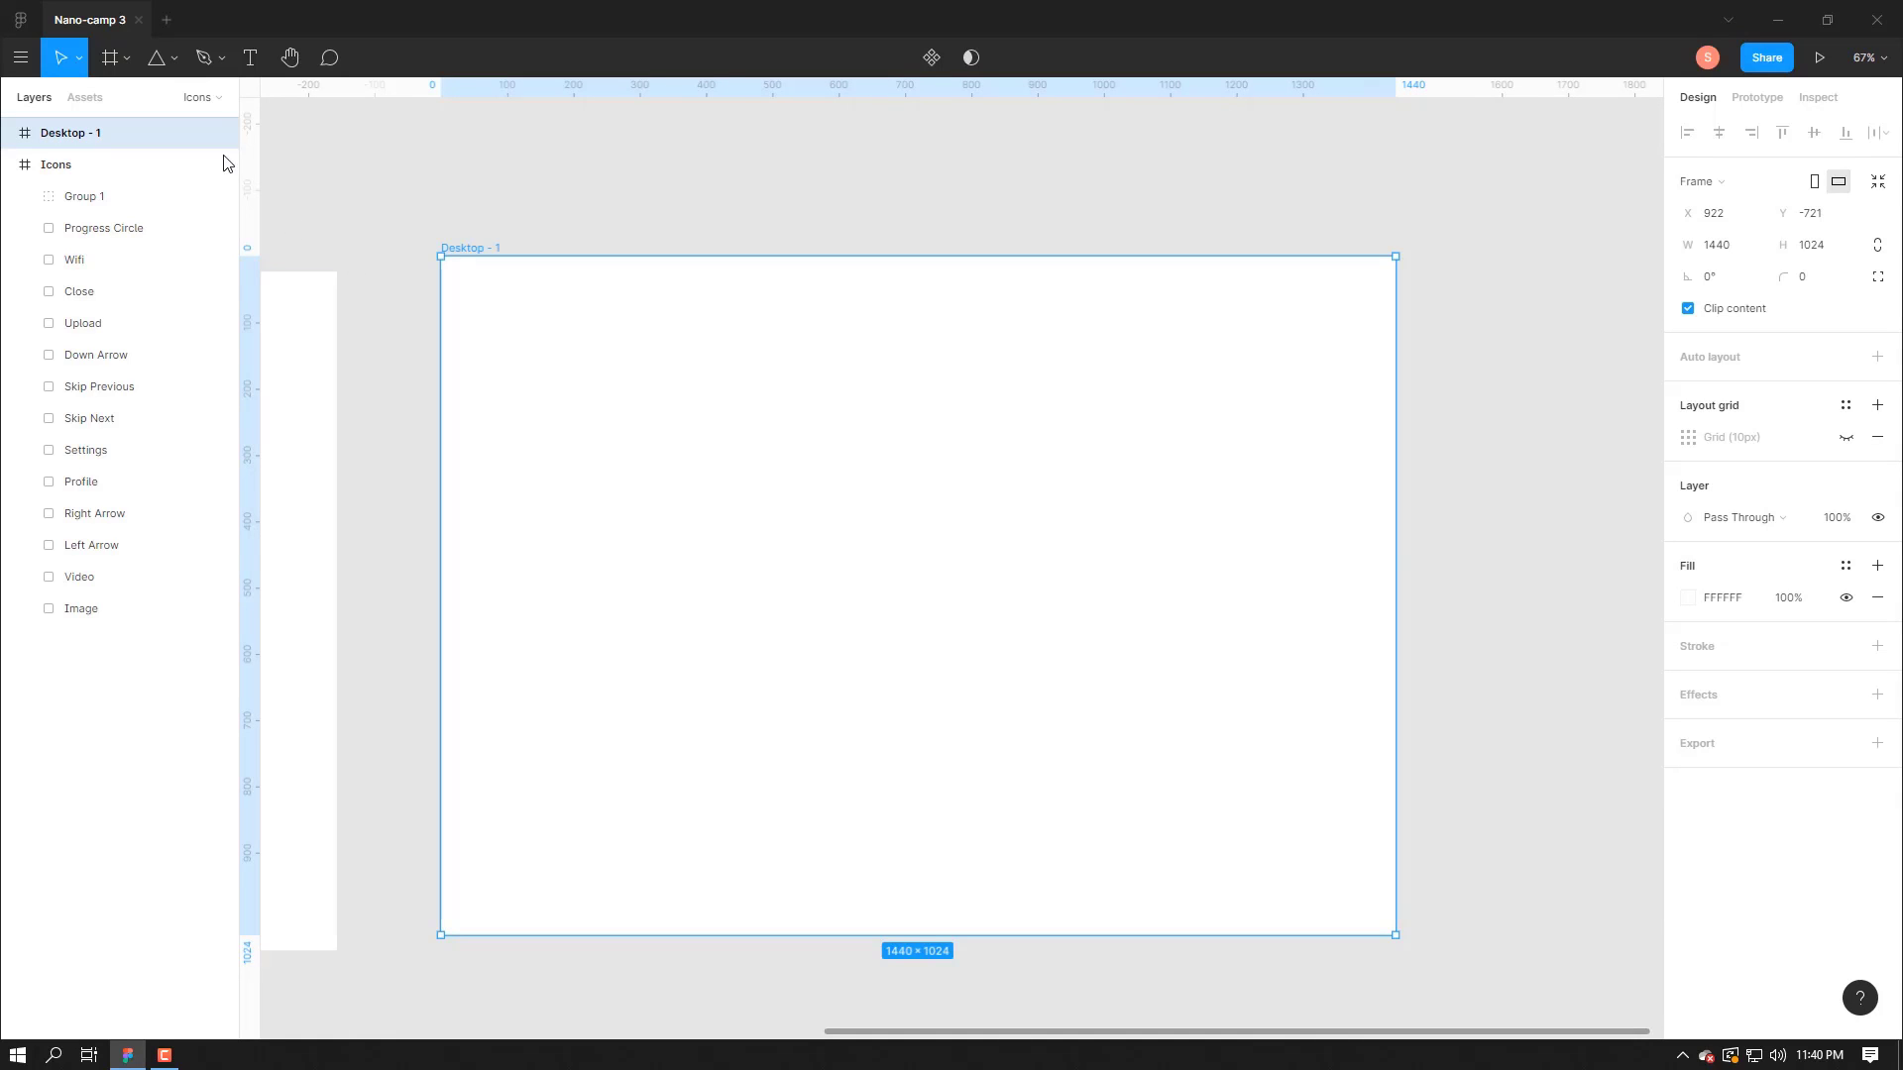
left_click(173, 57)
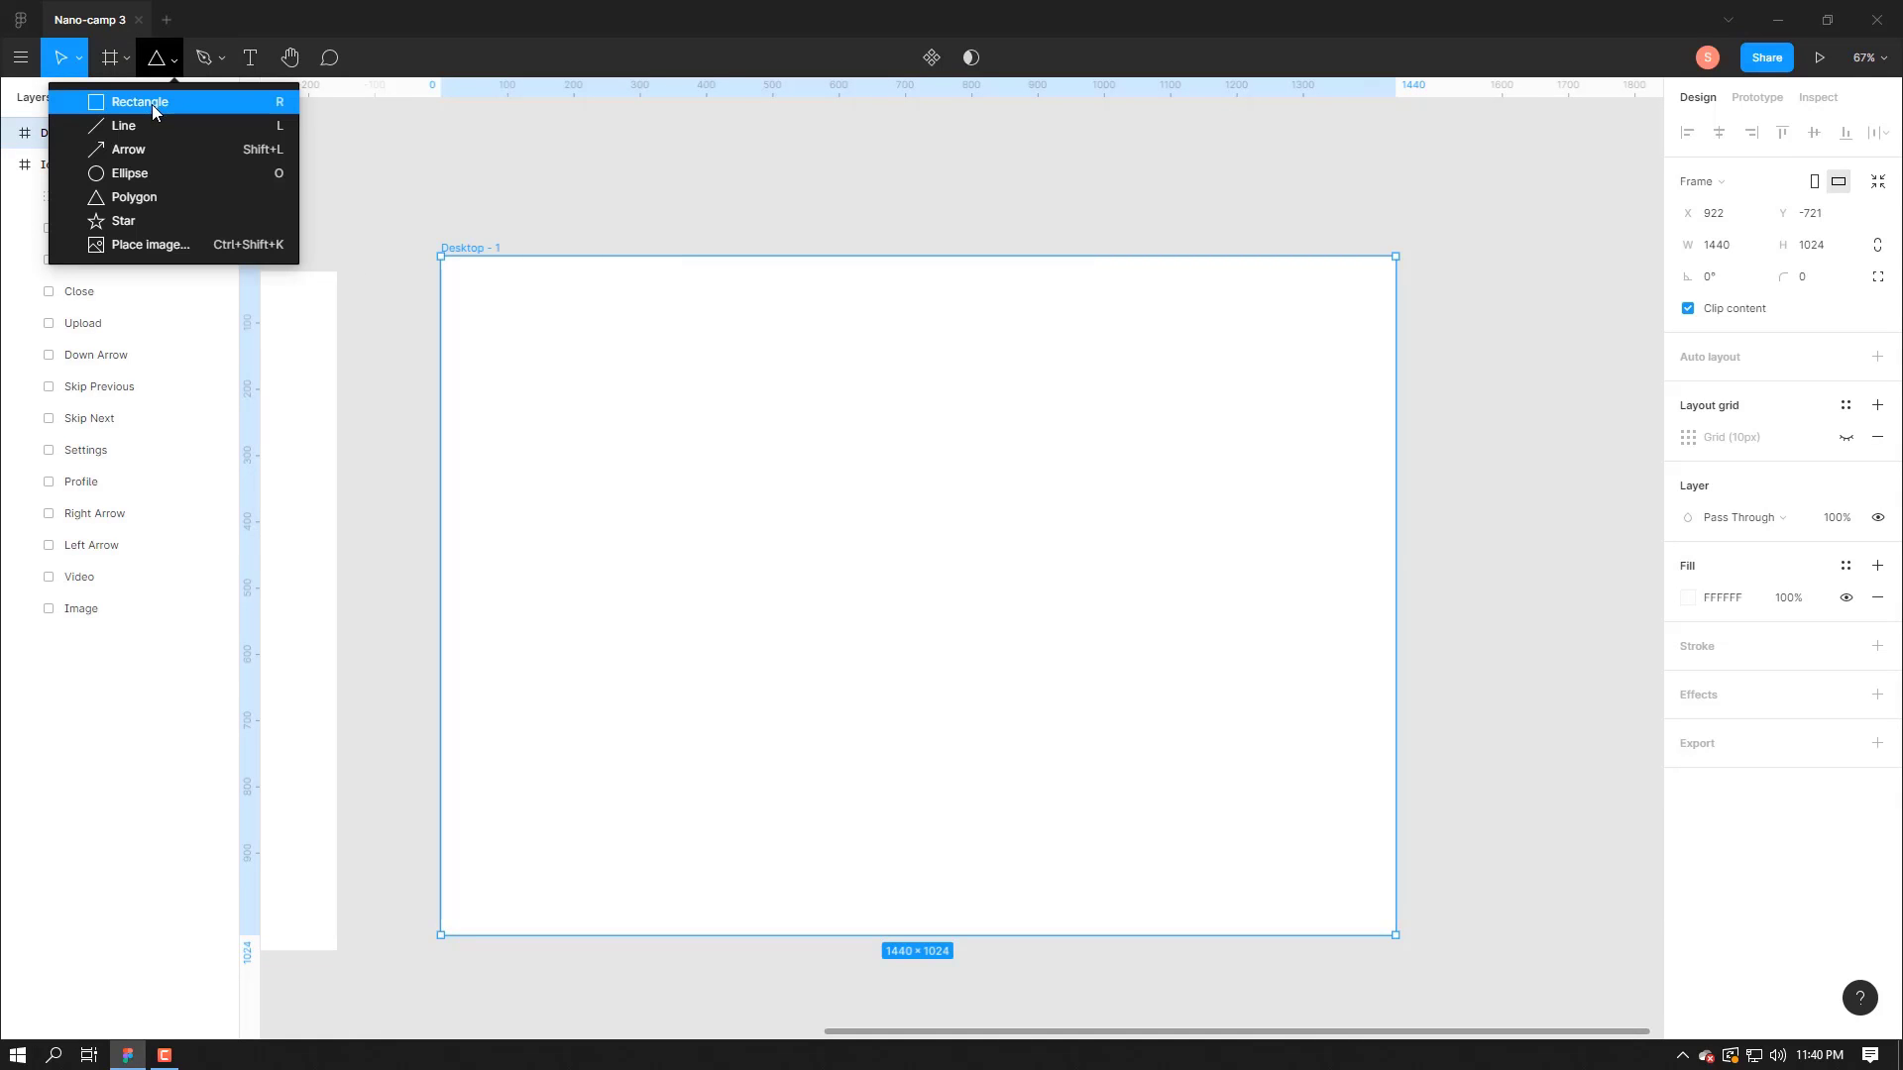
left_click(152, 103)
left_click_drag(707, 527, 751, 563)
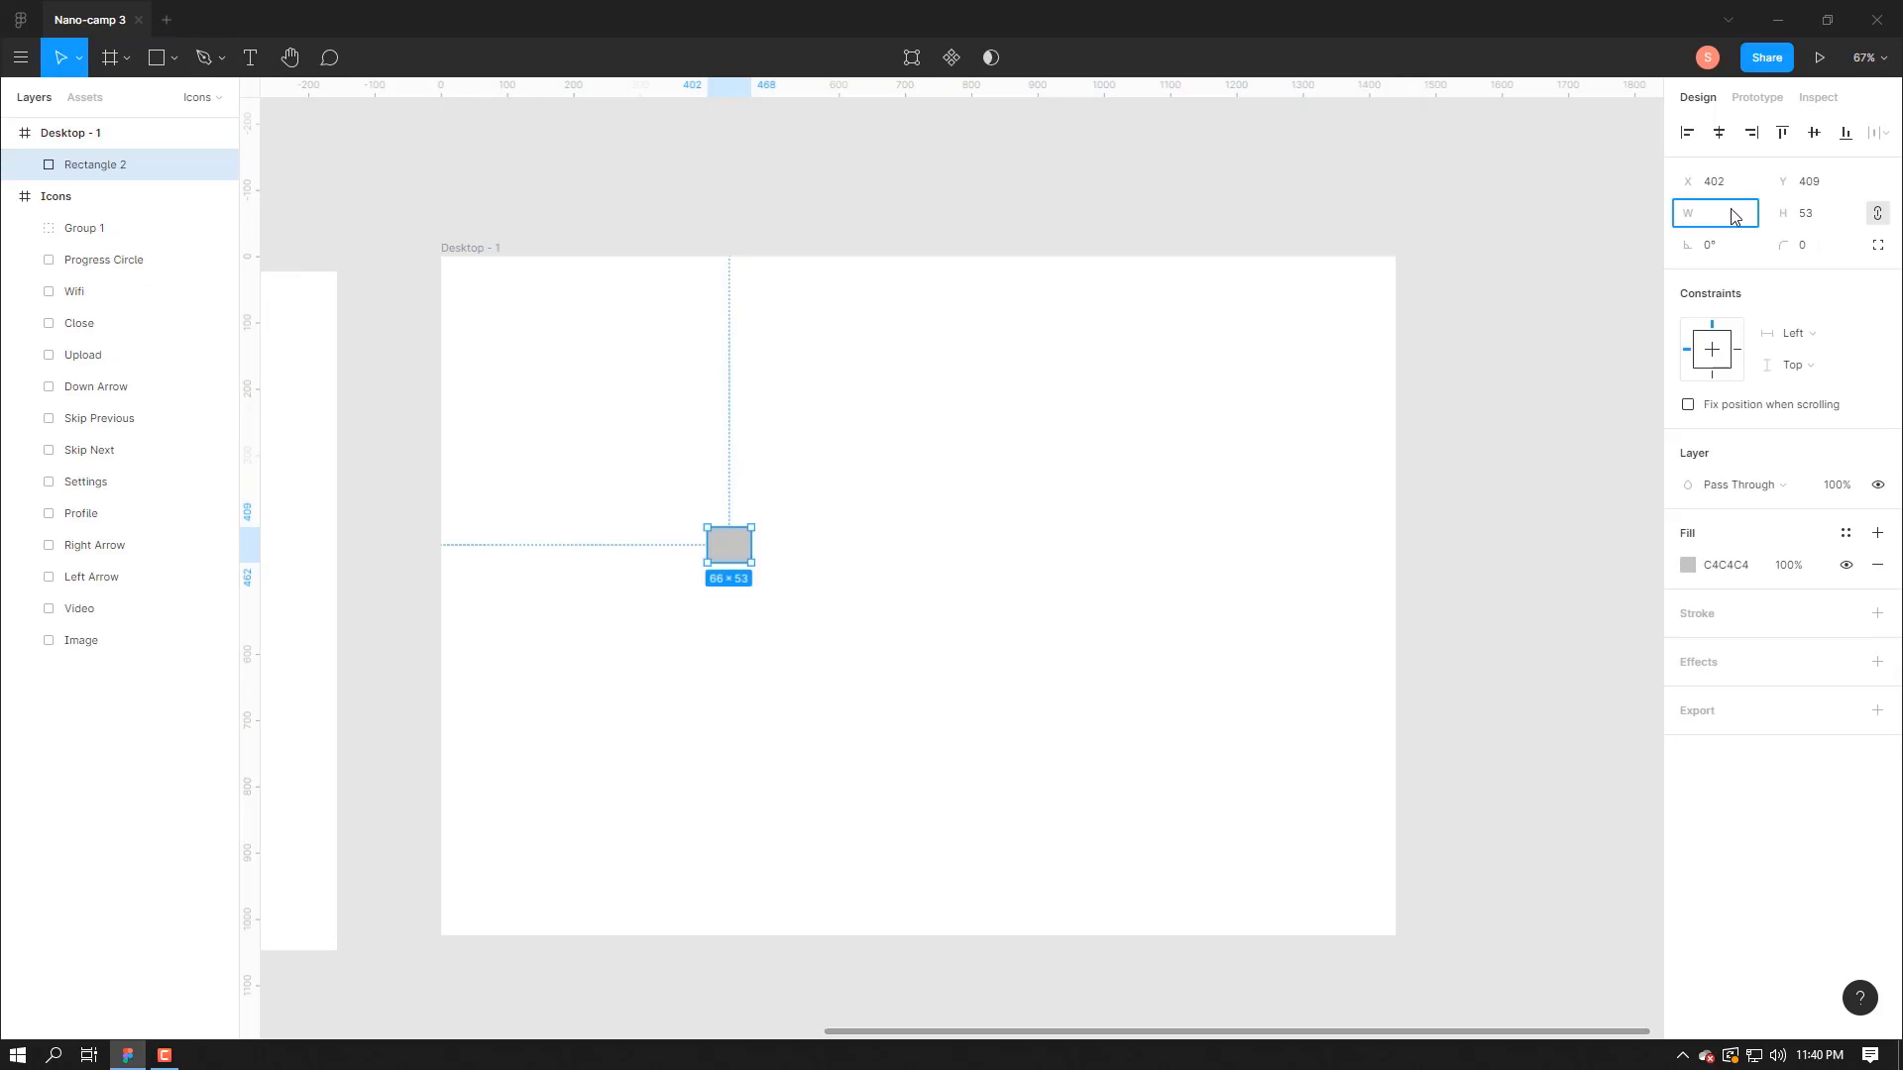
left_click(1833, 220)
type("6")
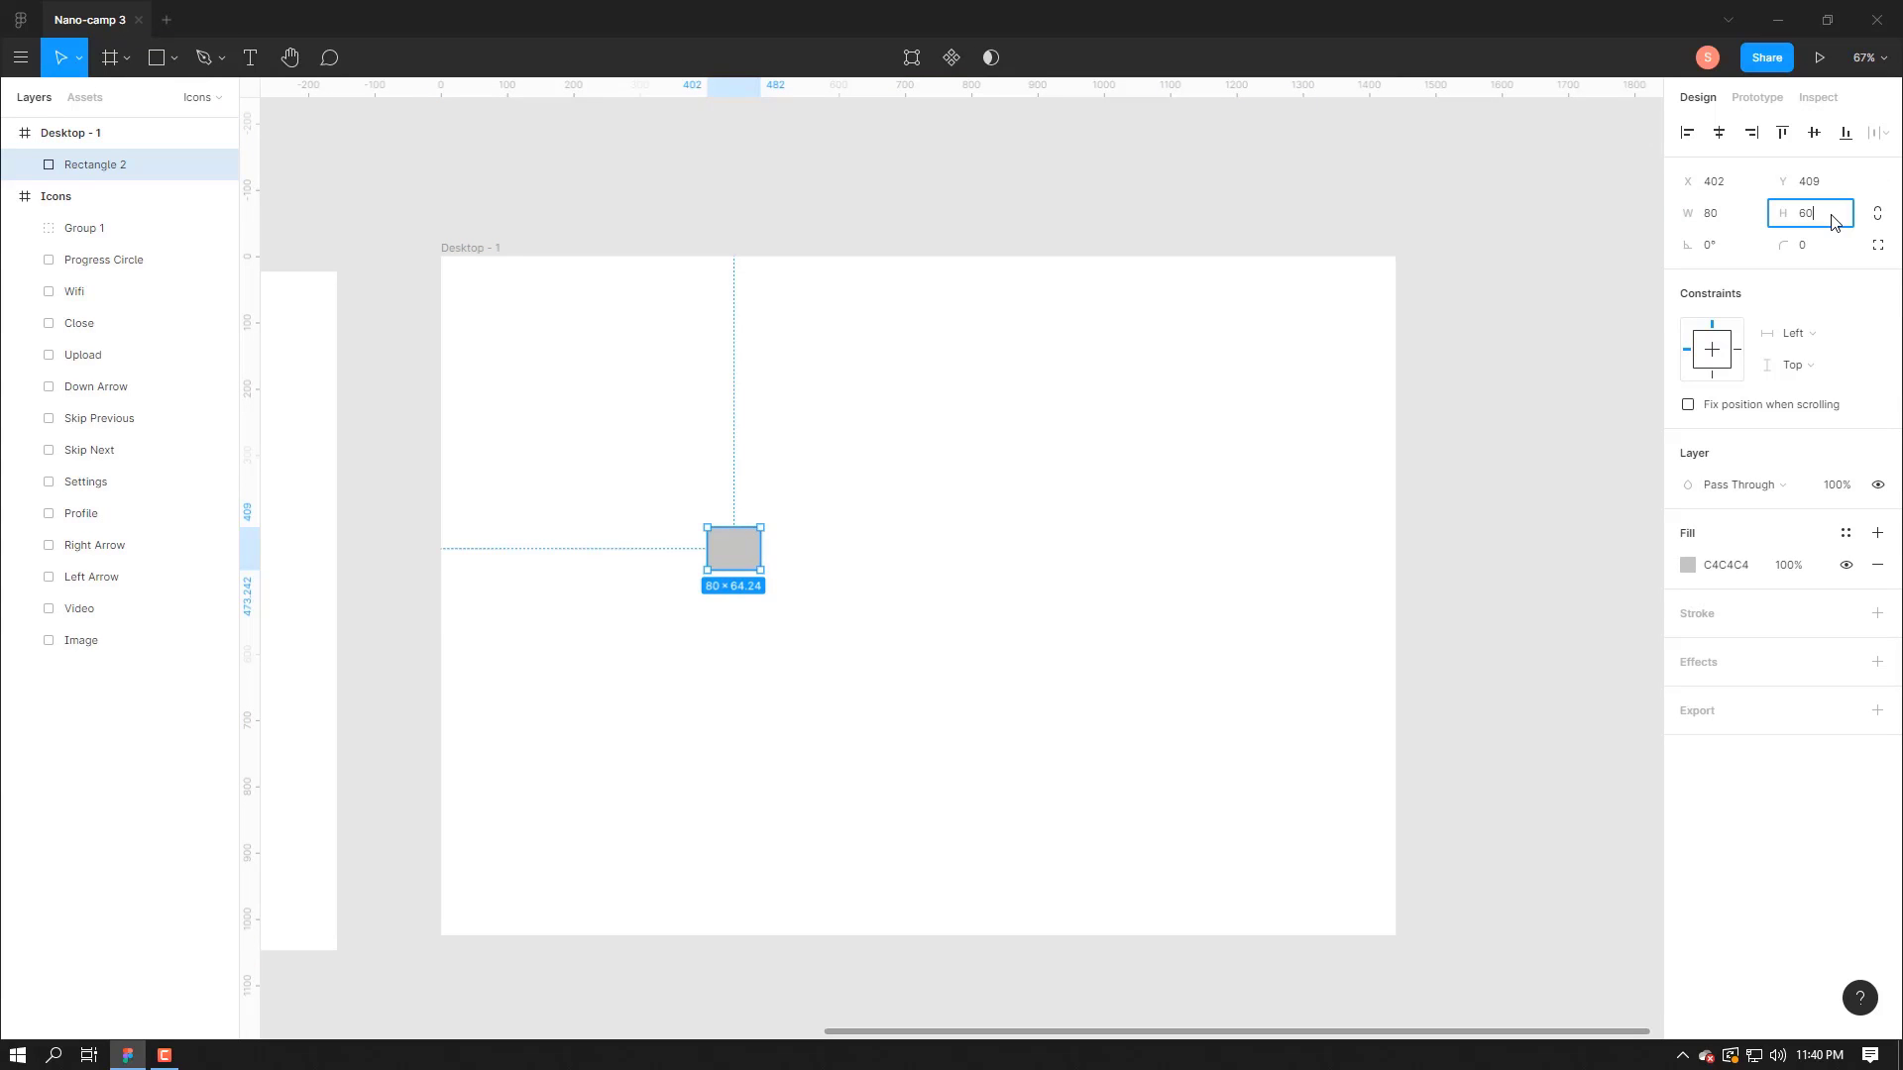
type("0")
key("Return")
scroll(837, 626, "up", 3)
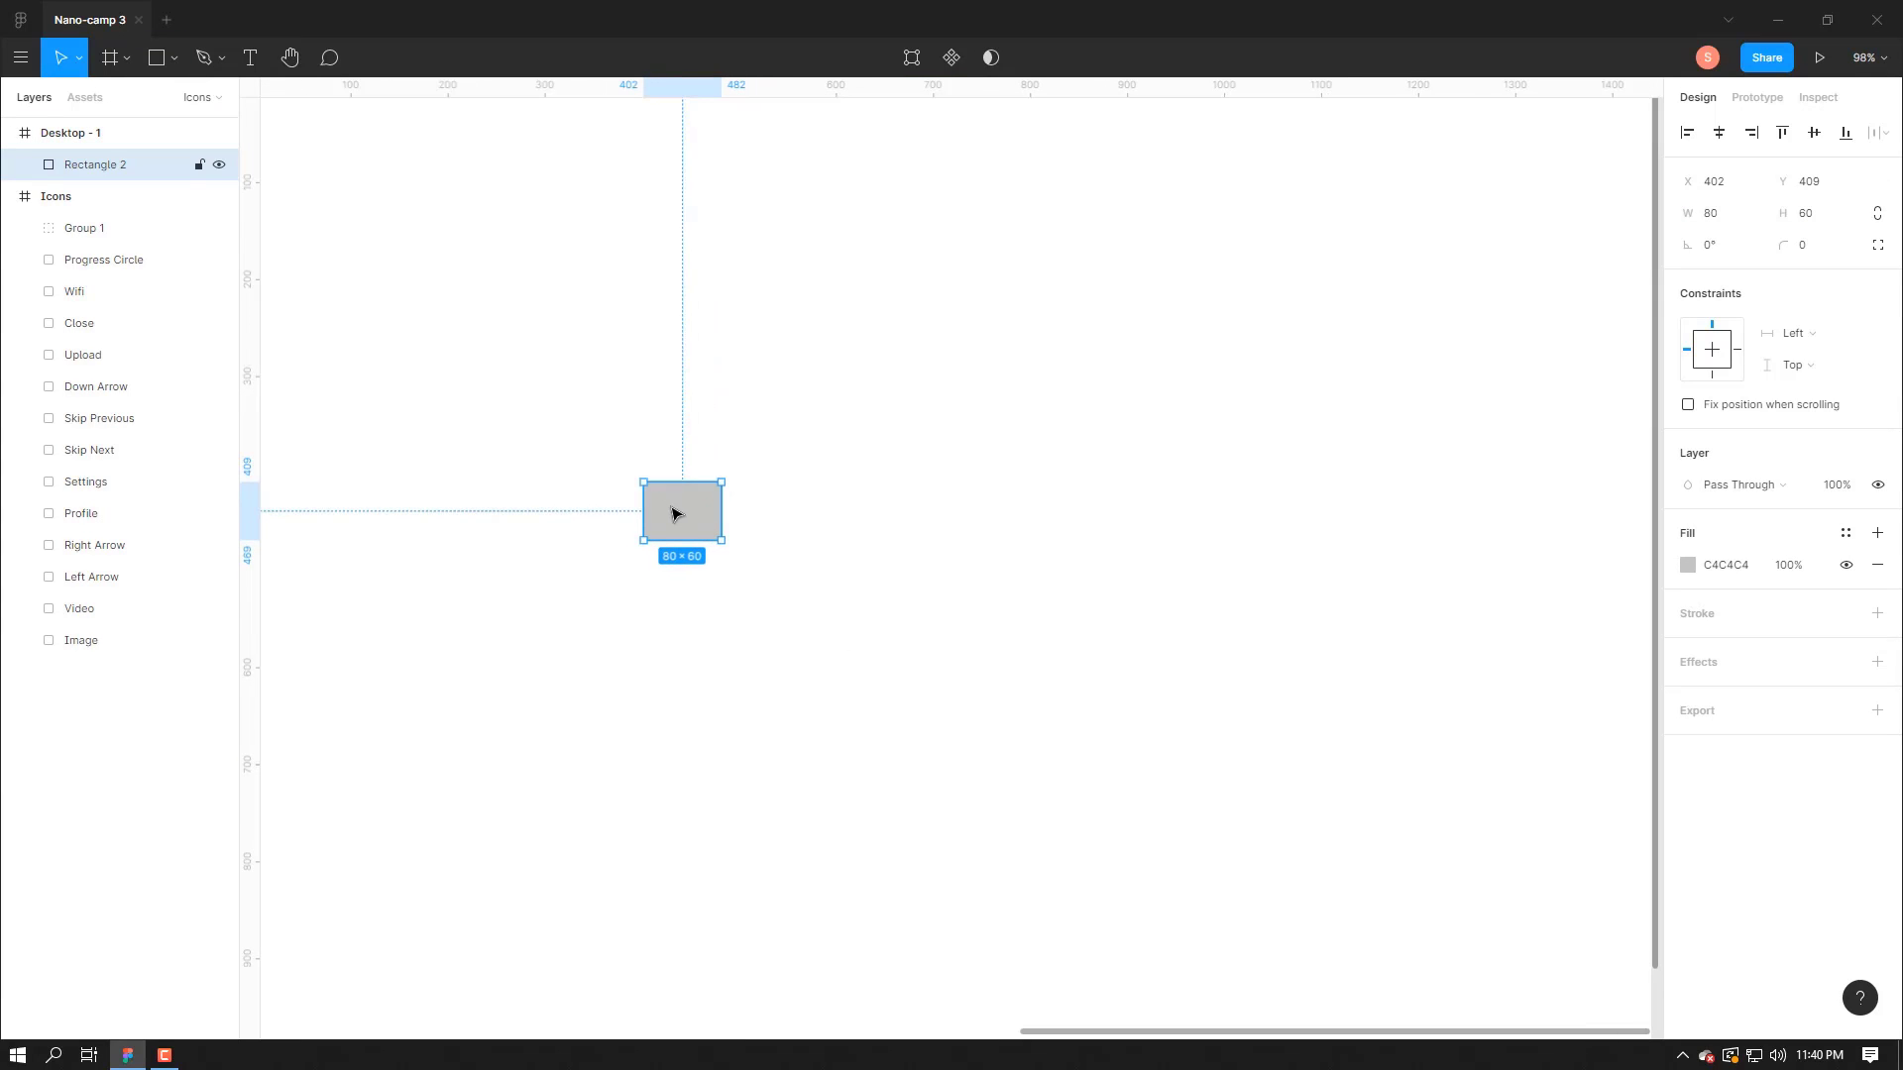
left_click_drag(672, 513, 736, 527)
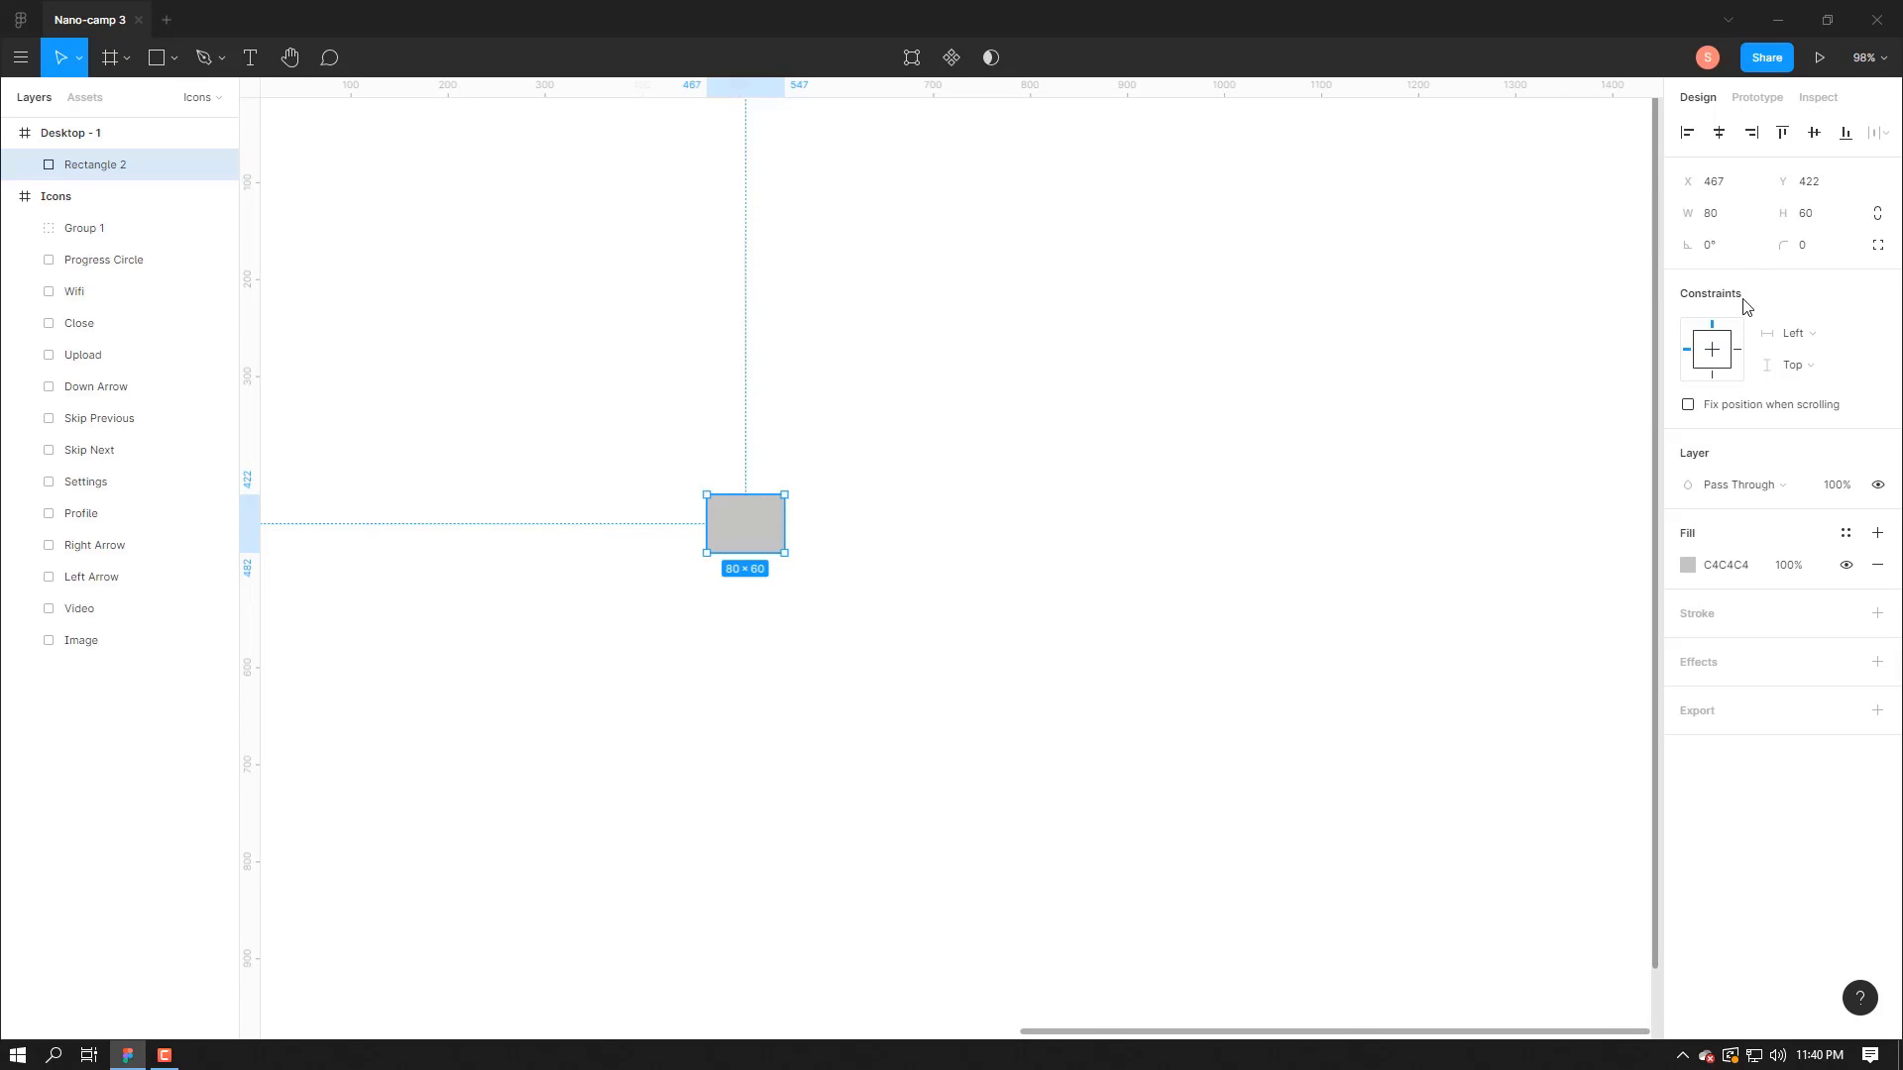
- Set the rectangle's corner radius to 8 and its fill to red (FD0C0C) at 76% opacity
left_click(1818, 256)
key("Return")
left_click(1688, 565)
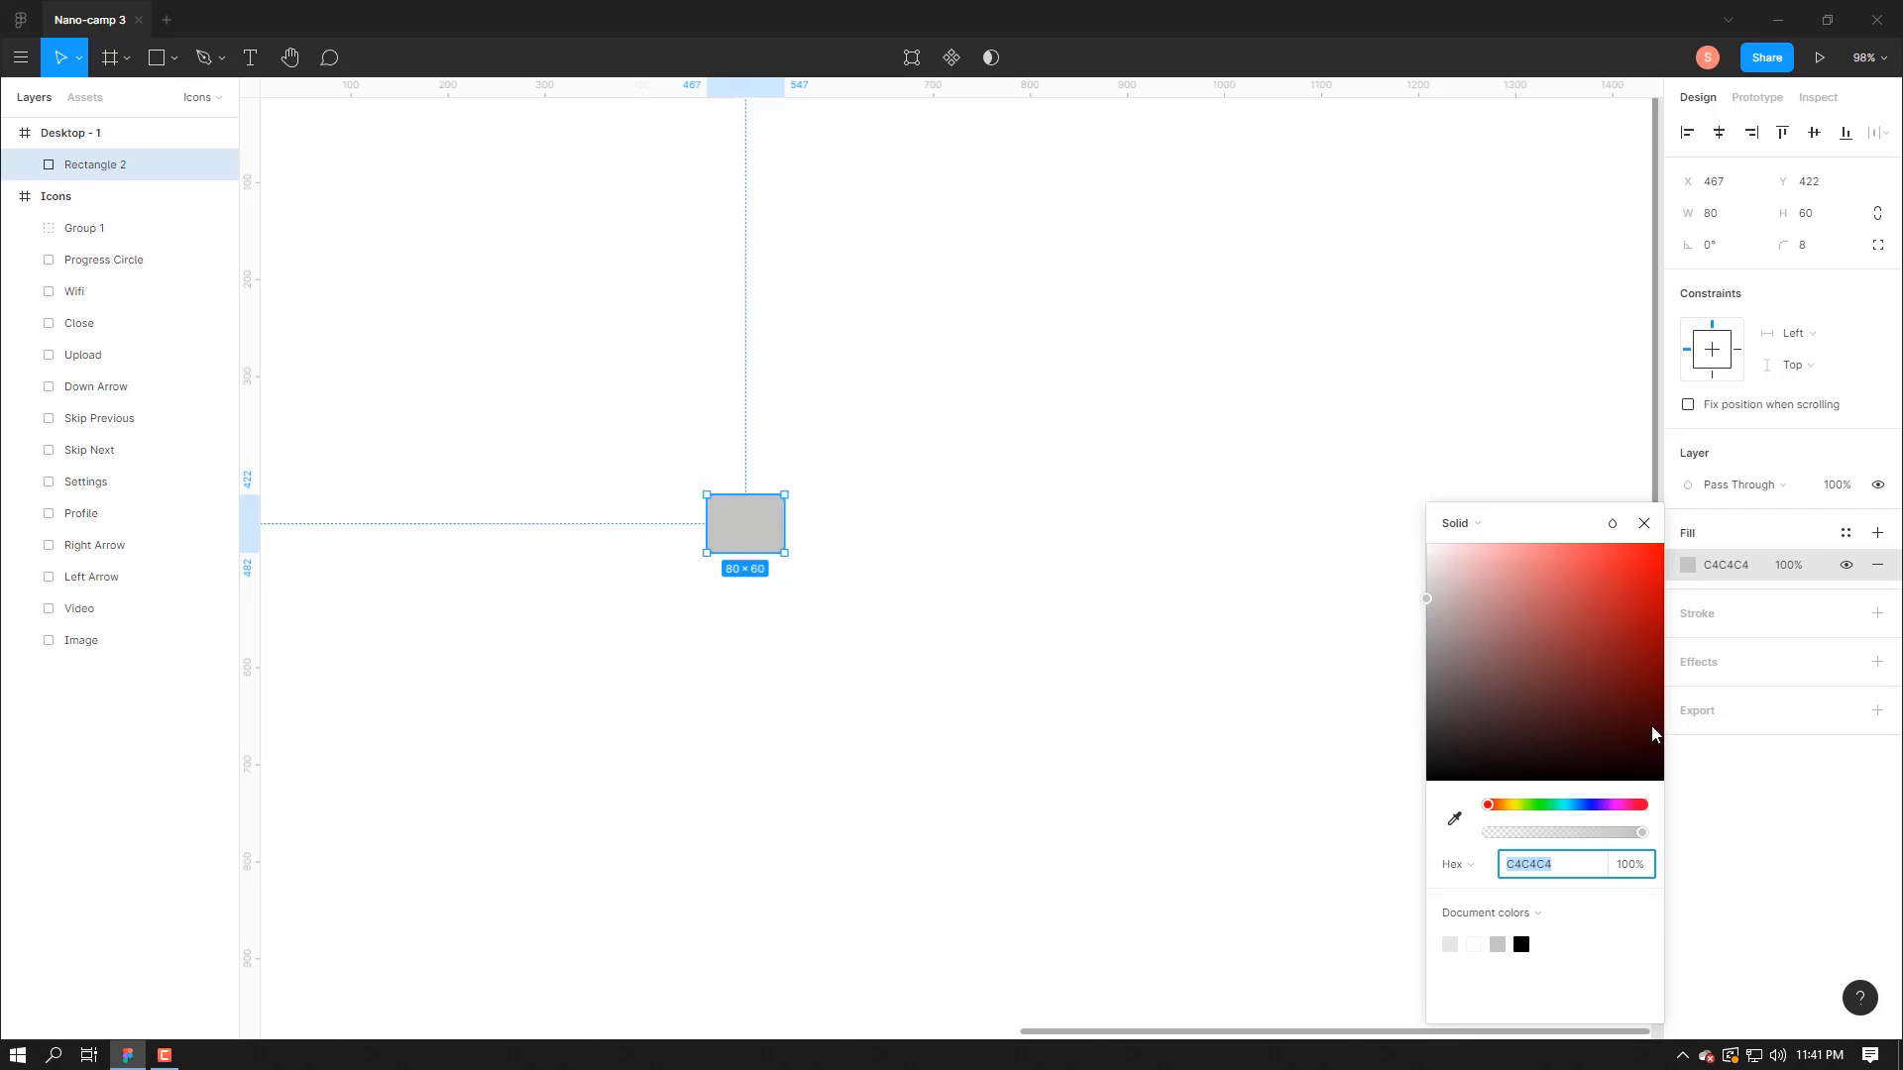
left_click_drag(1650, 576, 1655, 551)
left_click(1606, 832)
left_click(1239, 851)
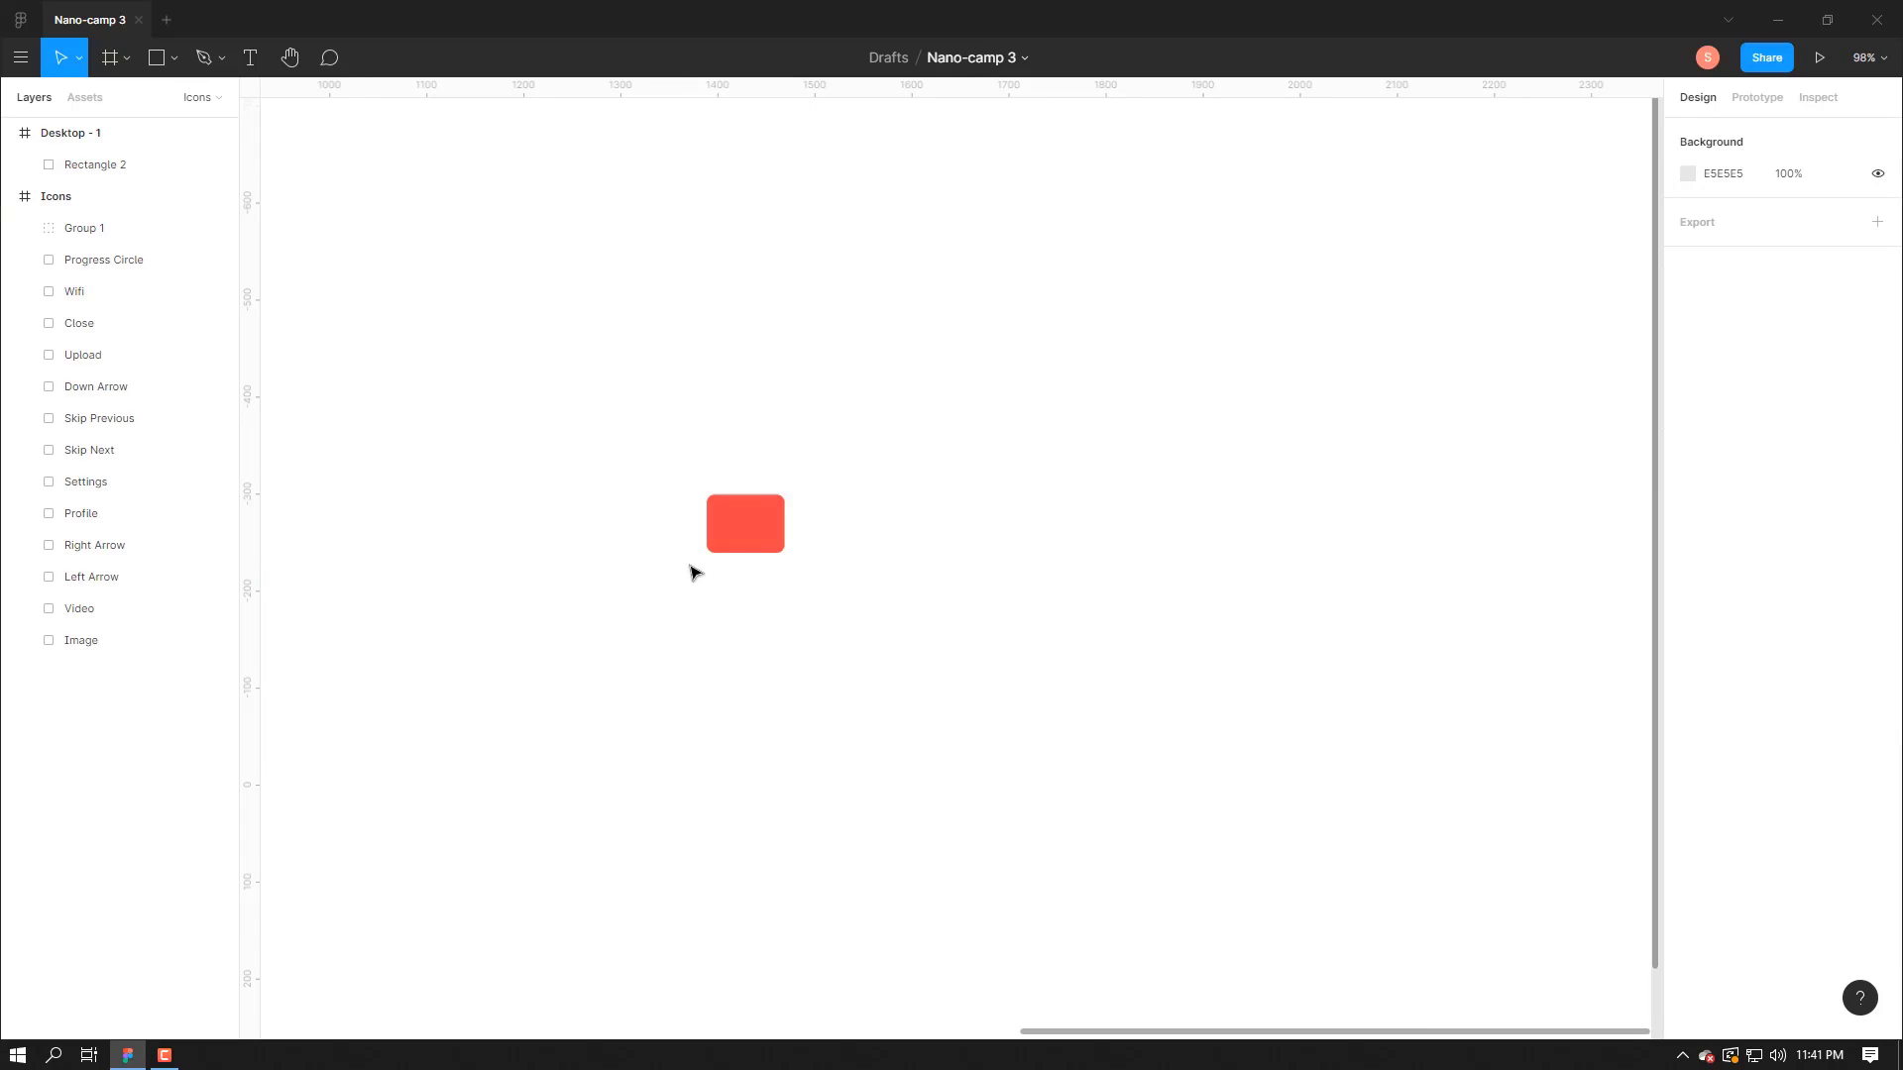
- Draw a triangle about 47 × 47 to the right of the red rectangle and rotate it 90°
left_click(174, 56)
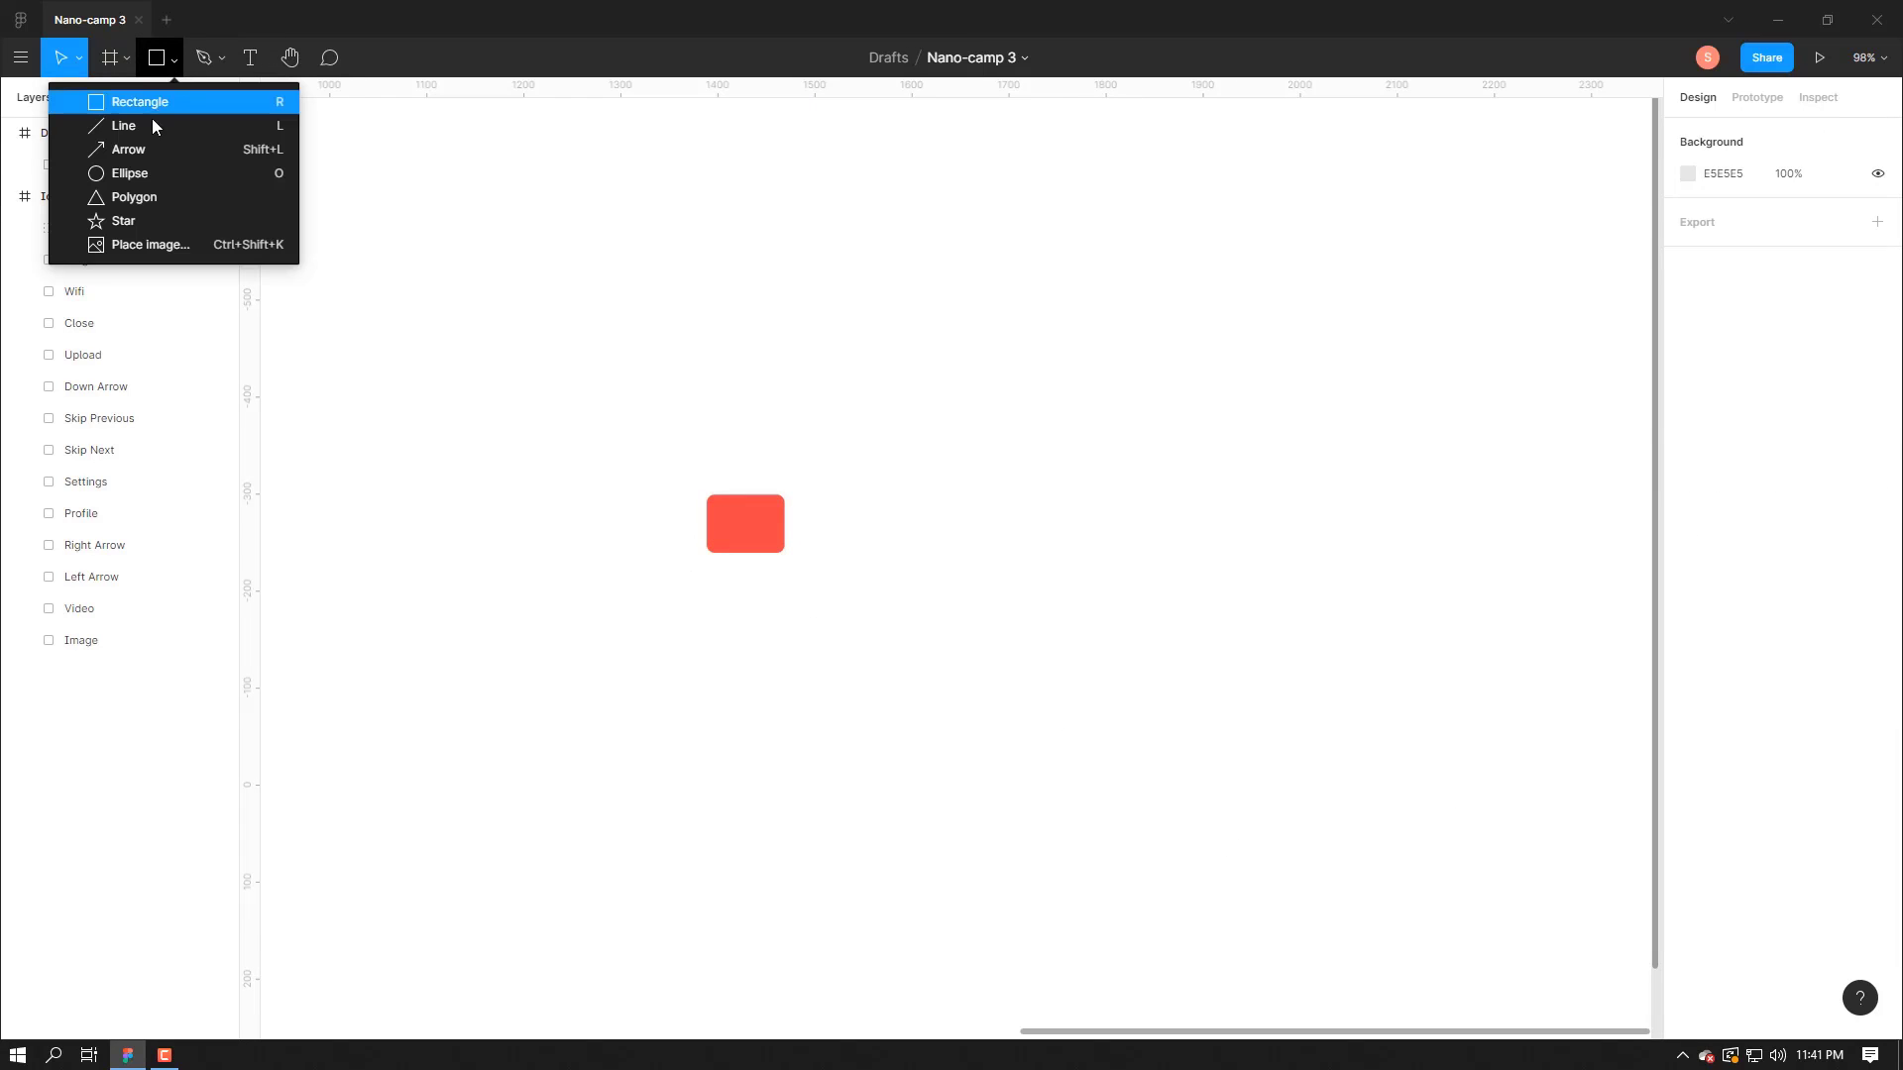
left_click(145, 197)
left_click_drag(859, 536, 906, 565)
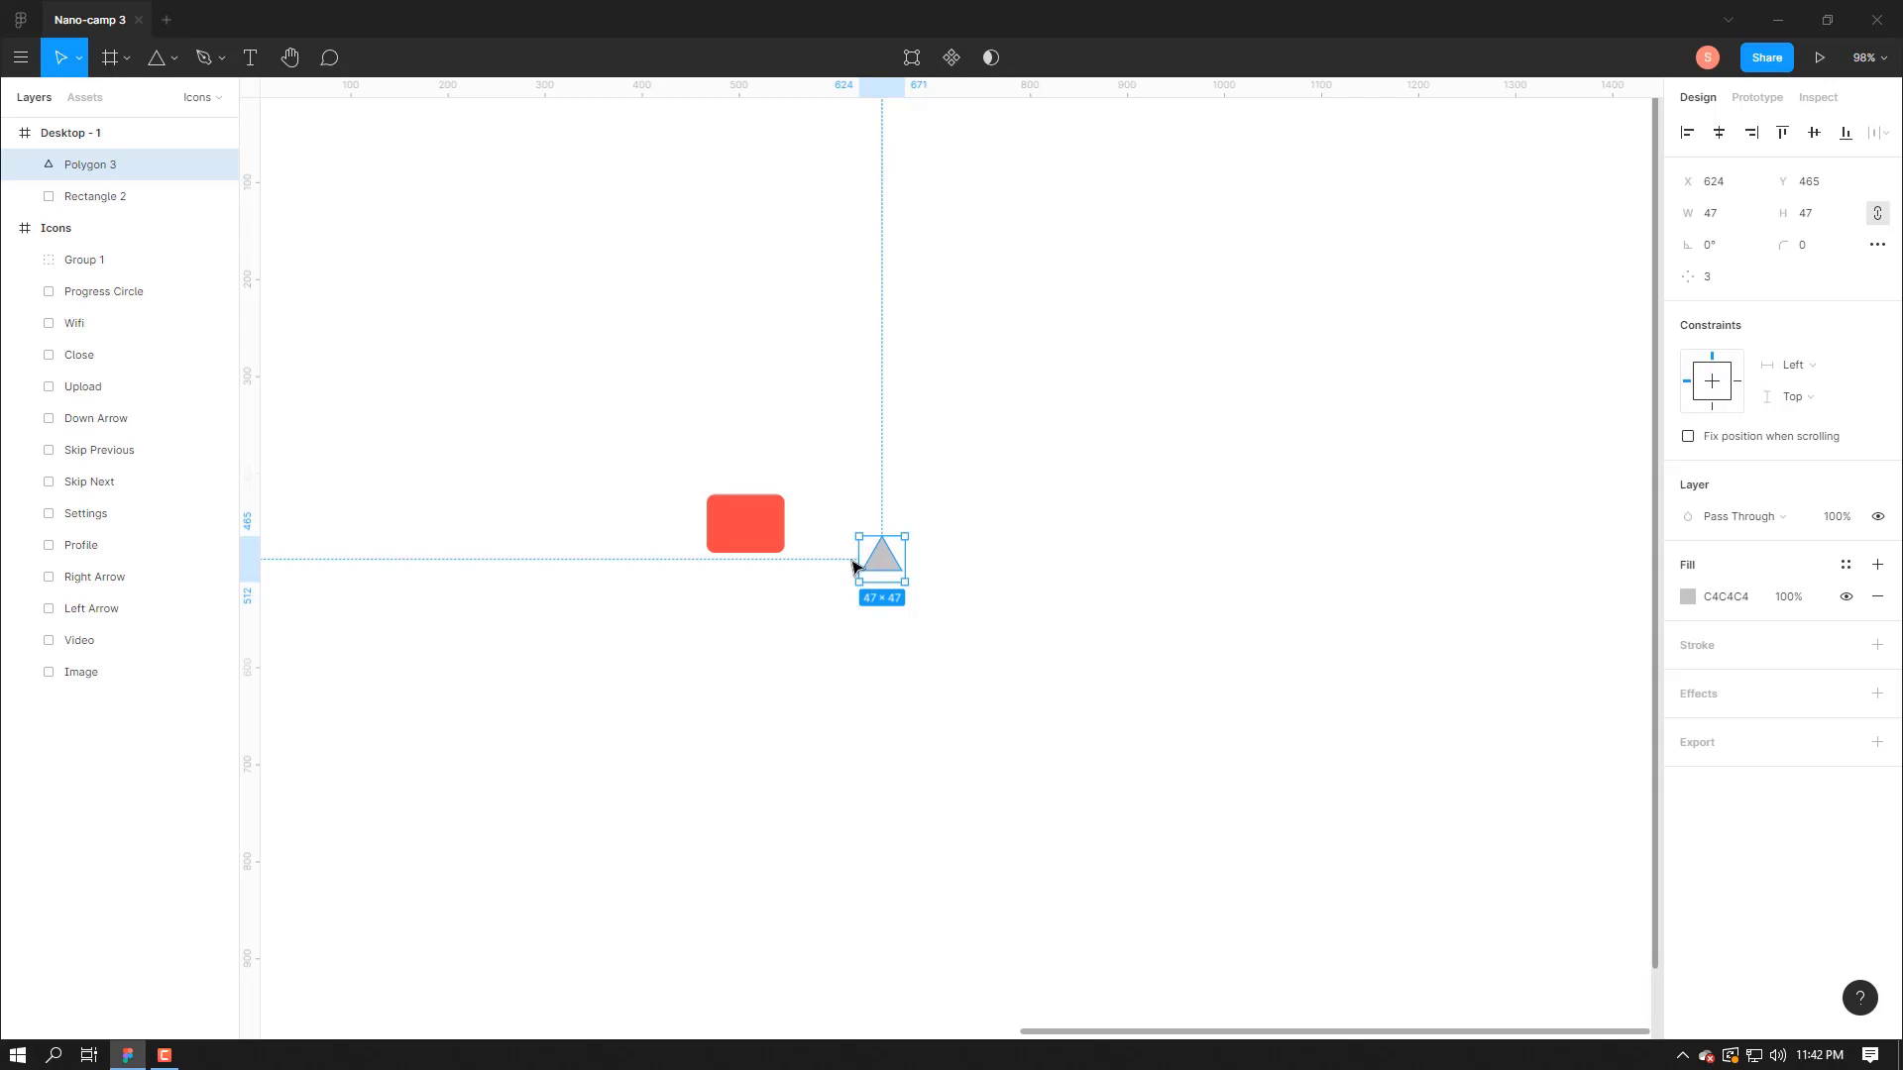
left_click(1718, 254)
key("Return")
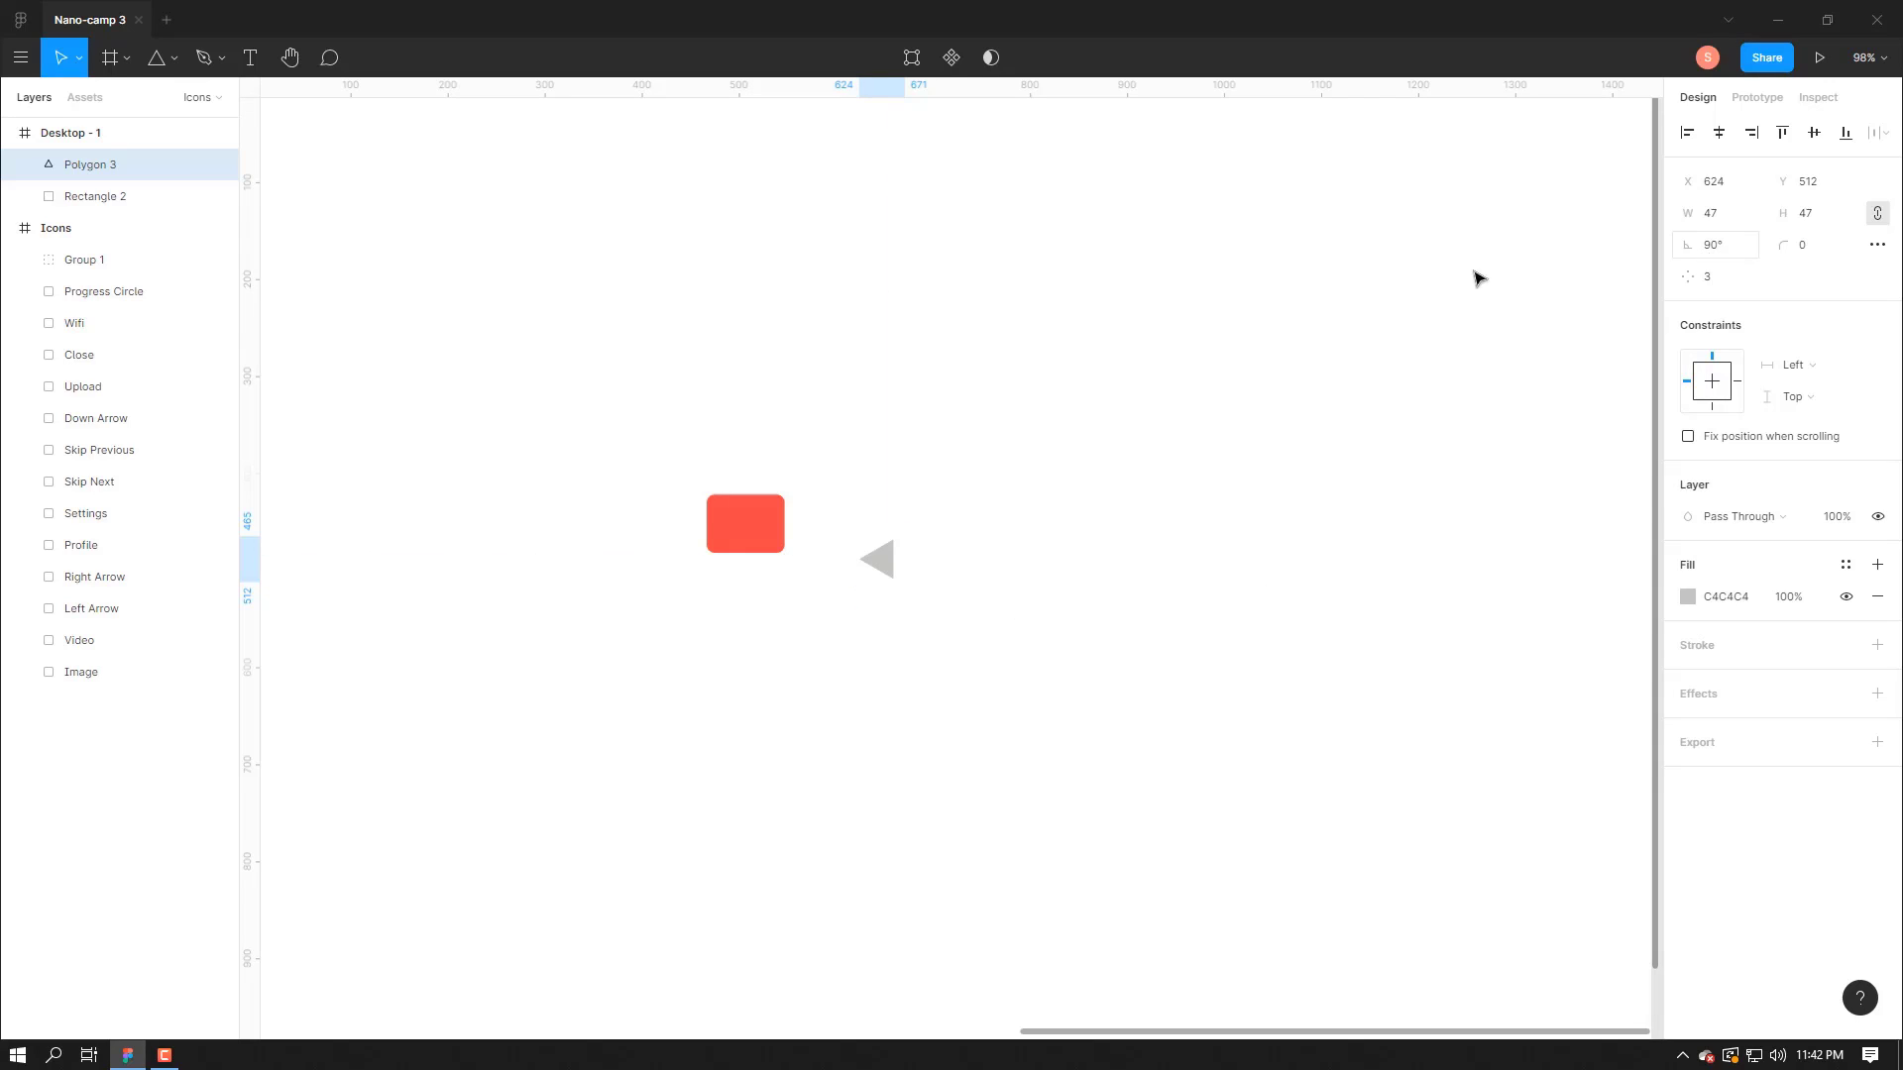
- Place the triangle vertically centered against the red rectangle's right edge and combine both shapes with Union selection
left_click_drag(890, 566, 810, 531)
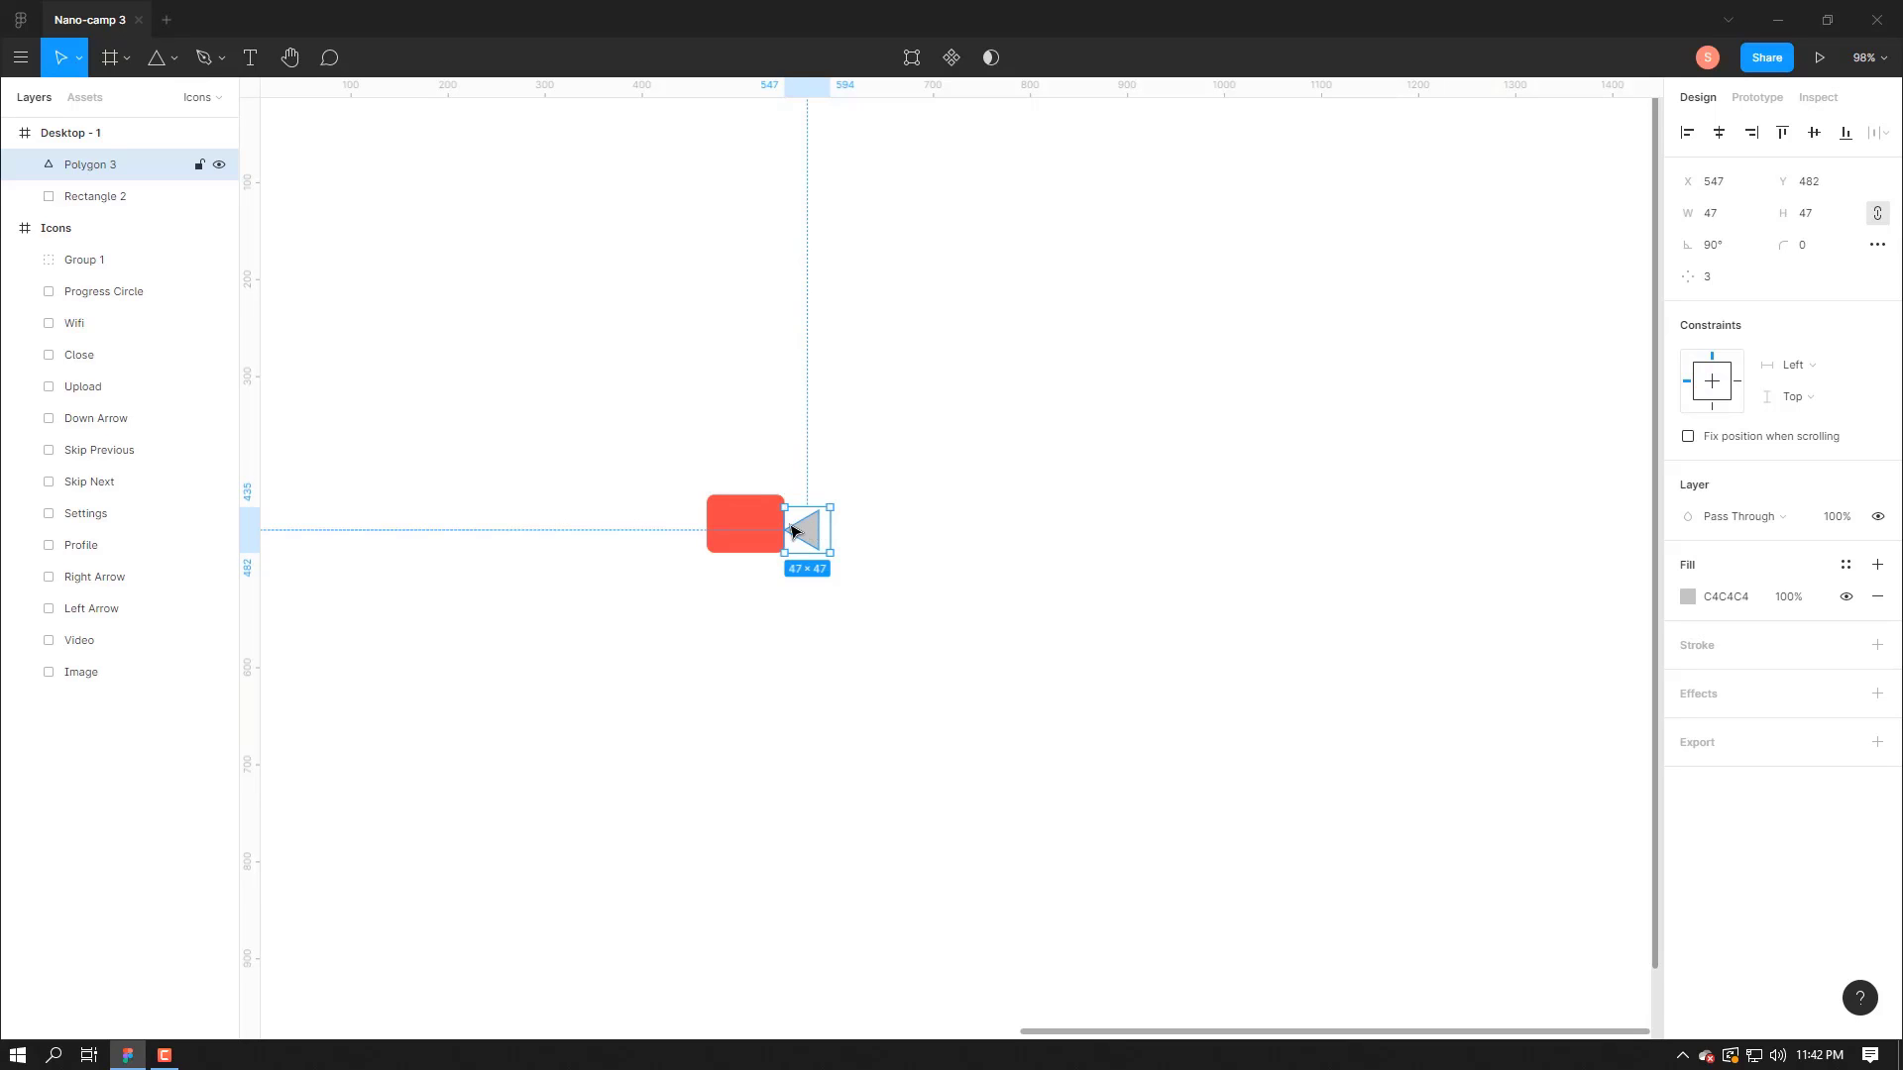
left_click(772, 532, "shift")
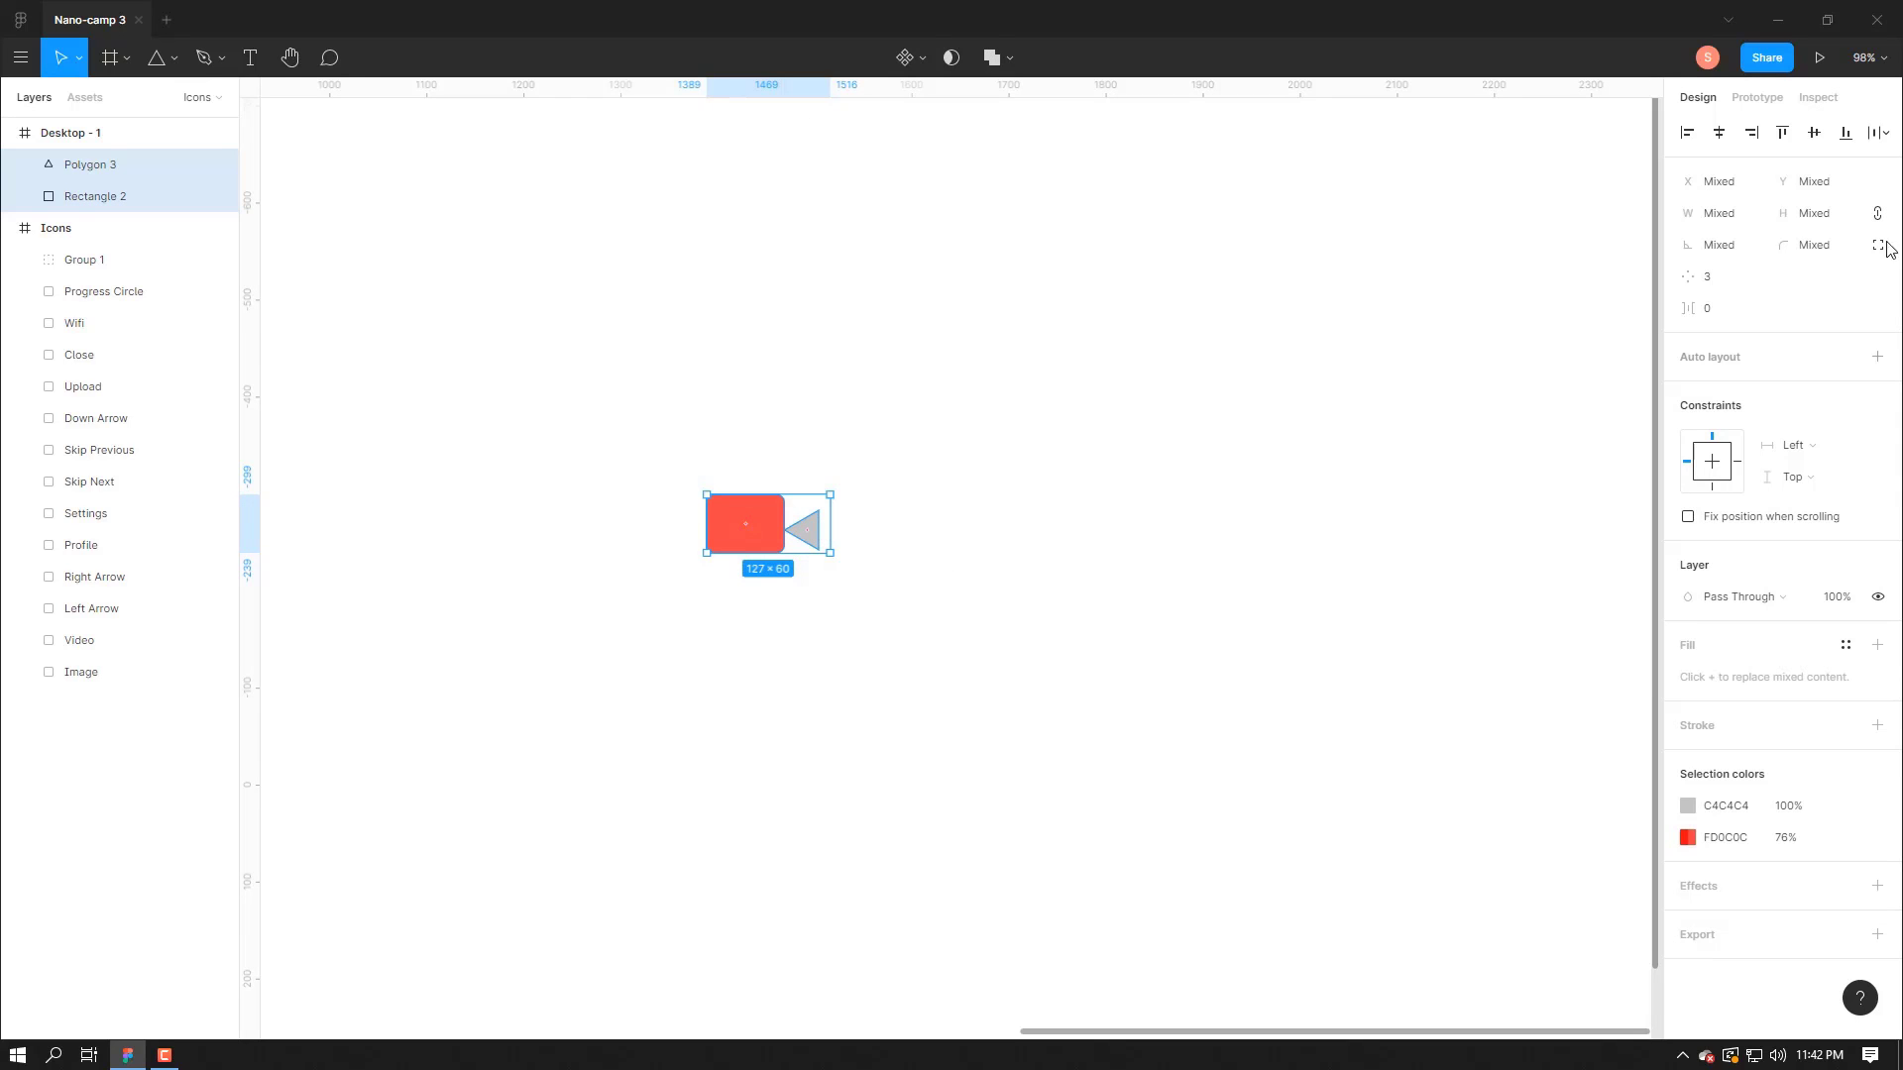
left_click(1818, 139)
left_click(1010, 58)
left_click(987, 103)
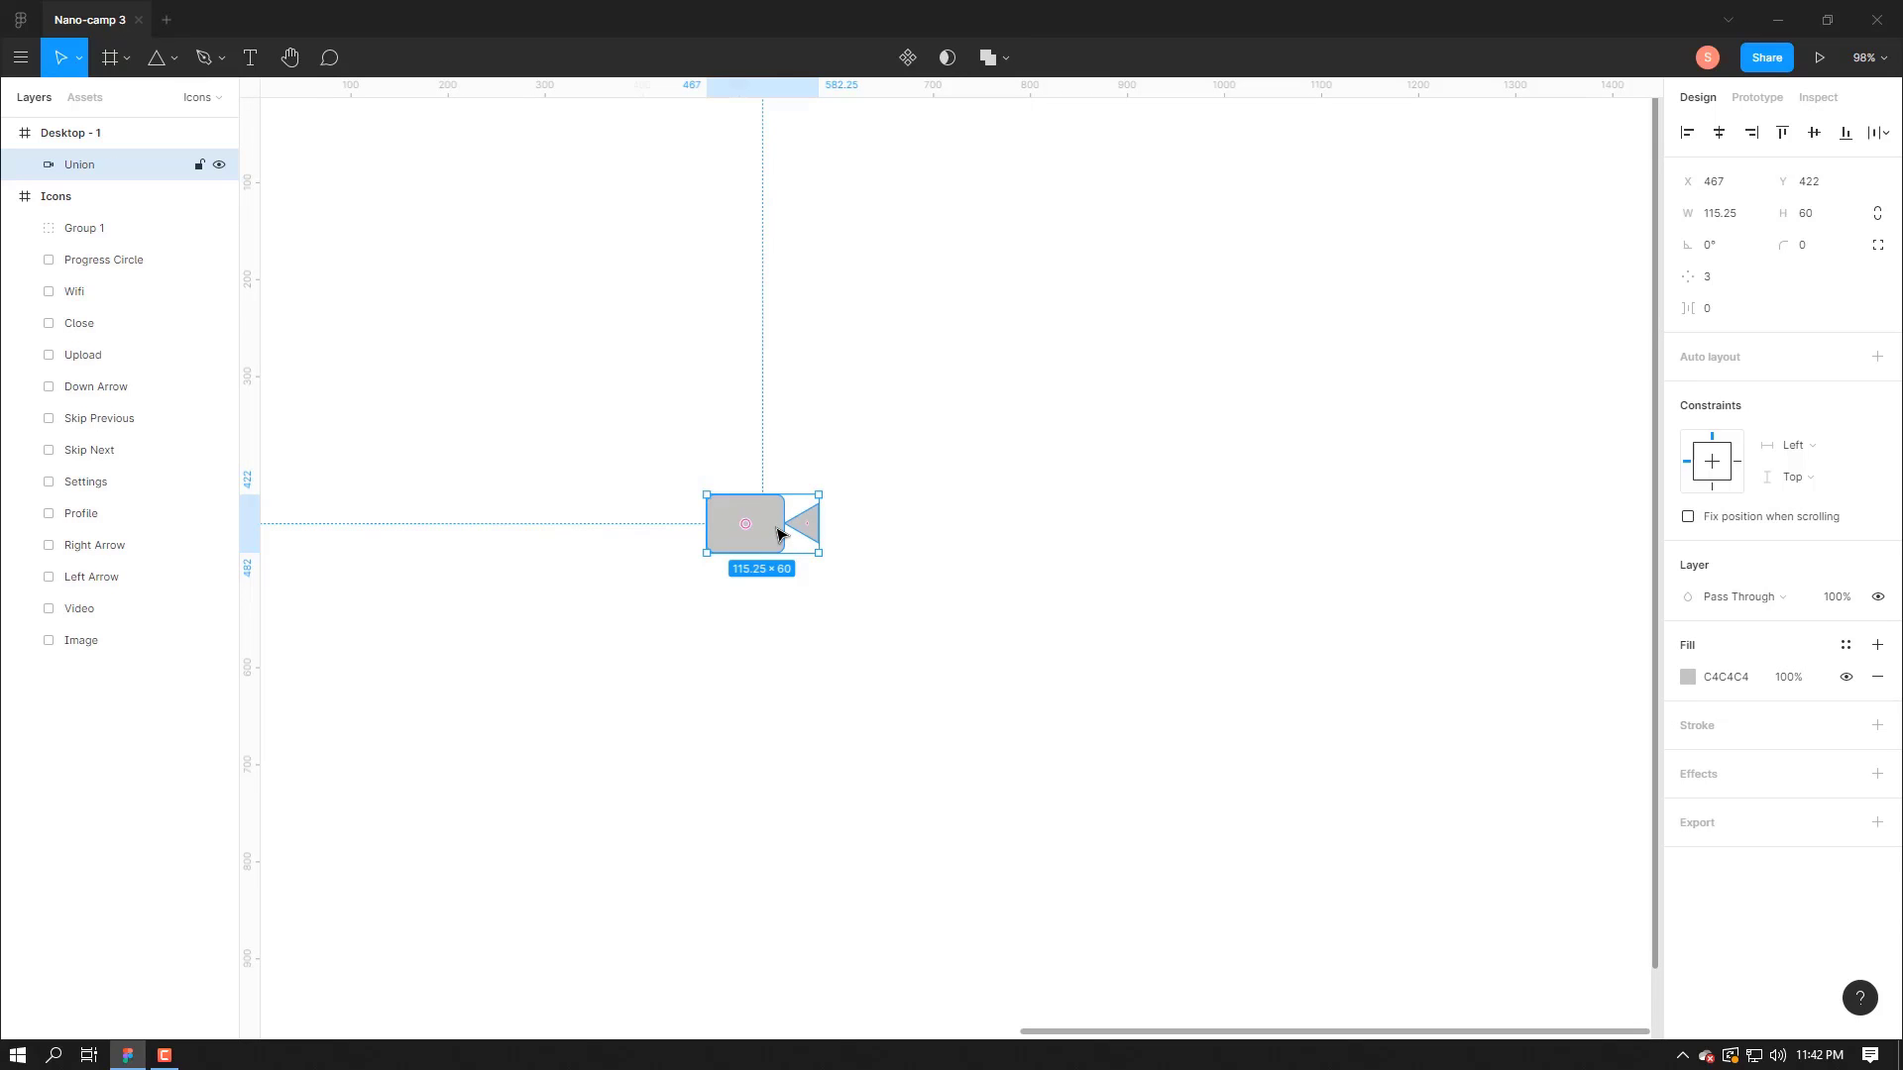
- Move the camera union to about X 577, Y 430 and change its fill to black (000000)
left_click_drag(778, 536, 887, 542)
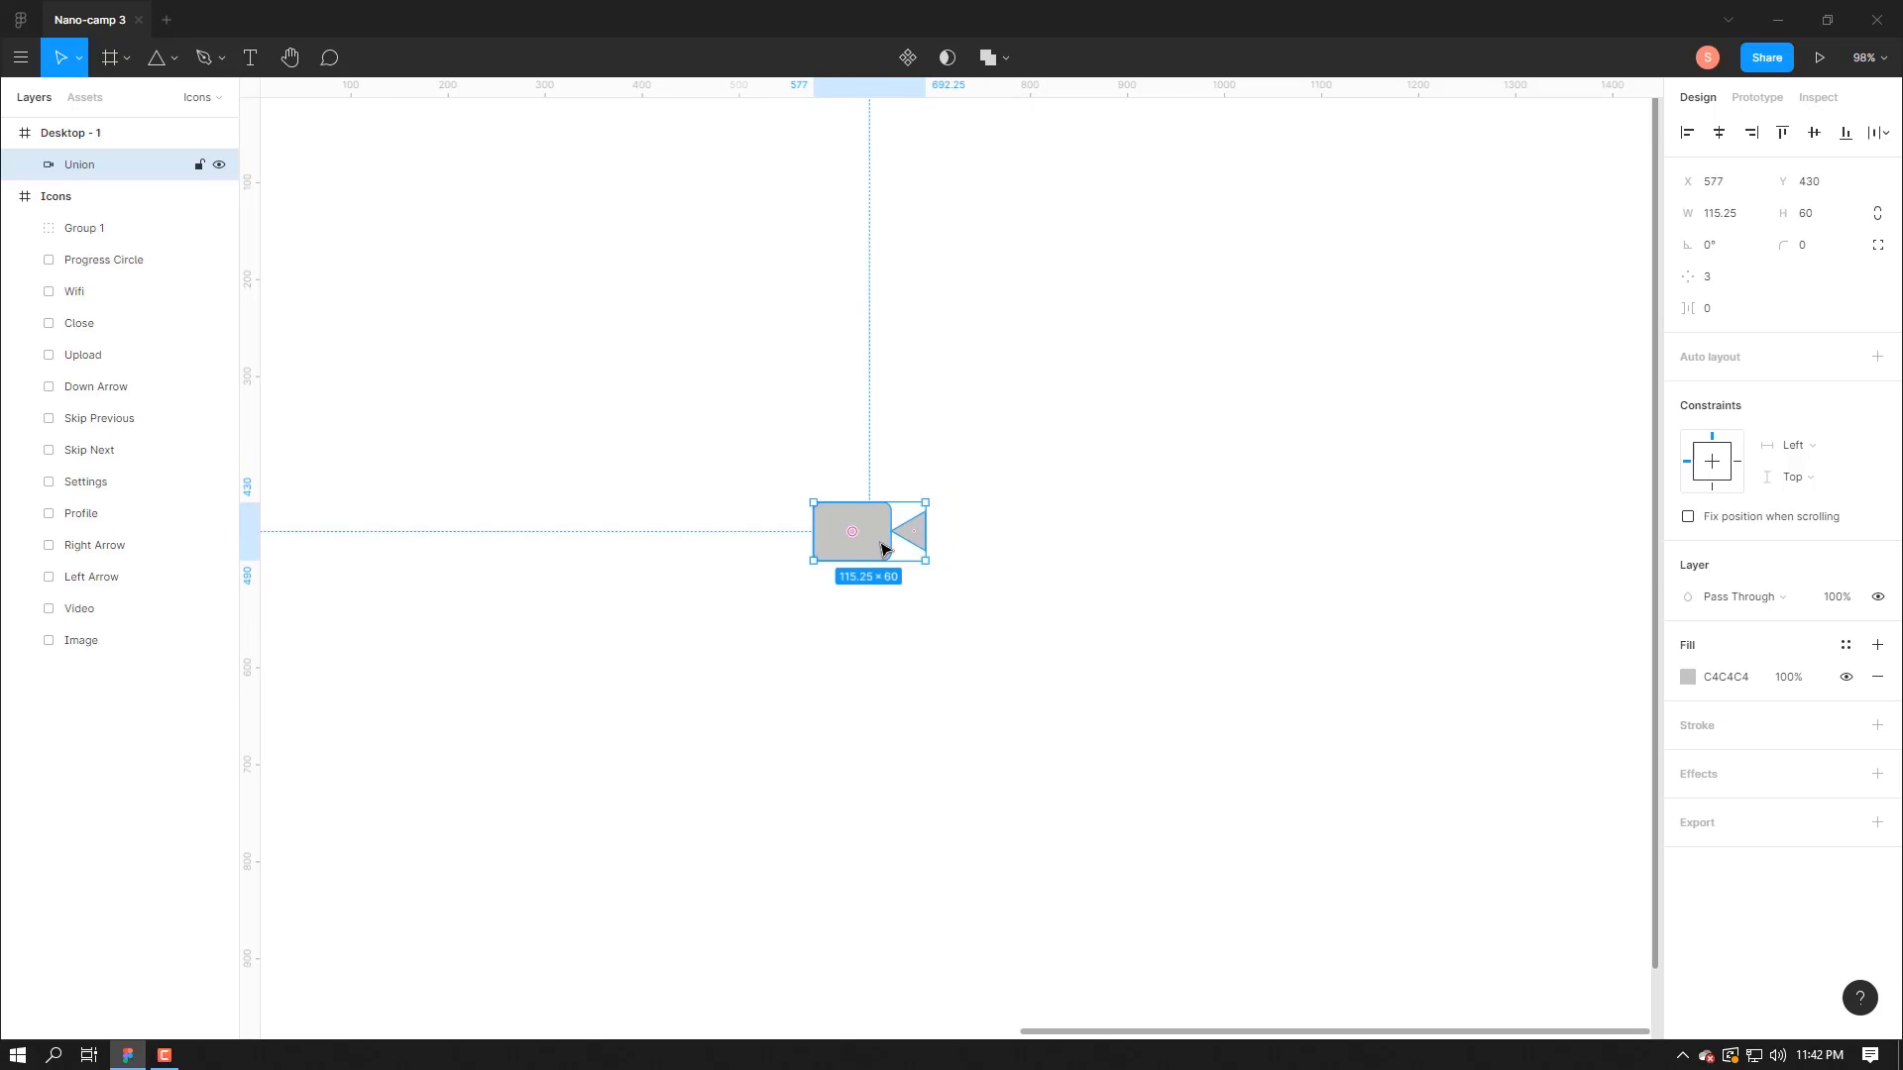
left_click(1687, 677)
left_click(1545, 945)
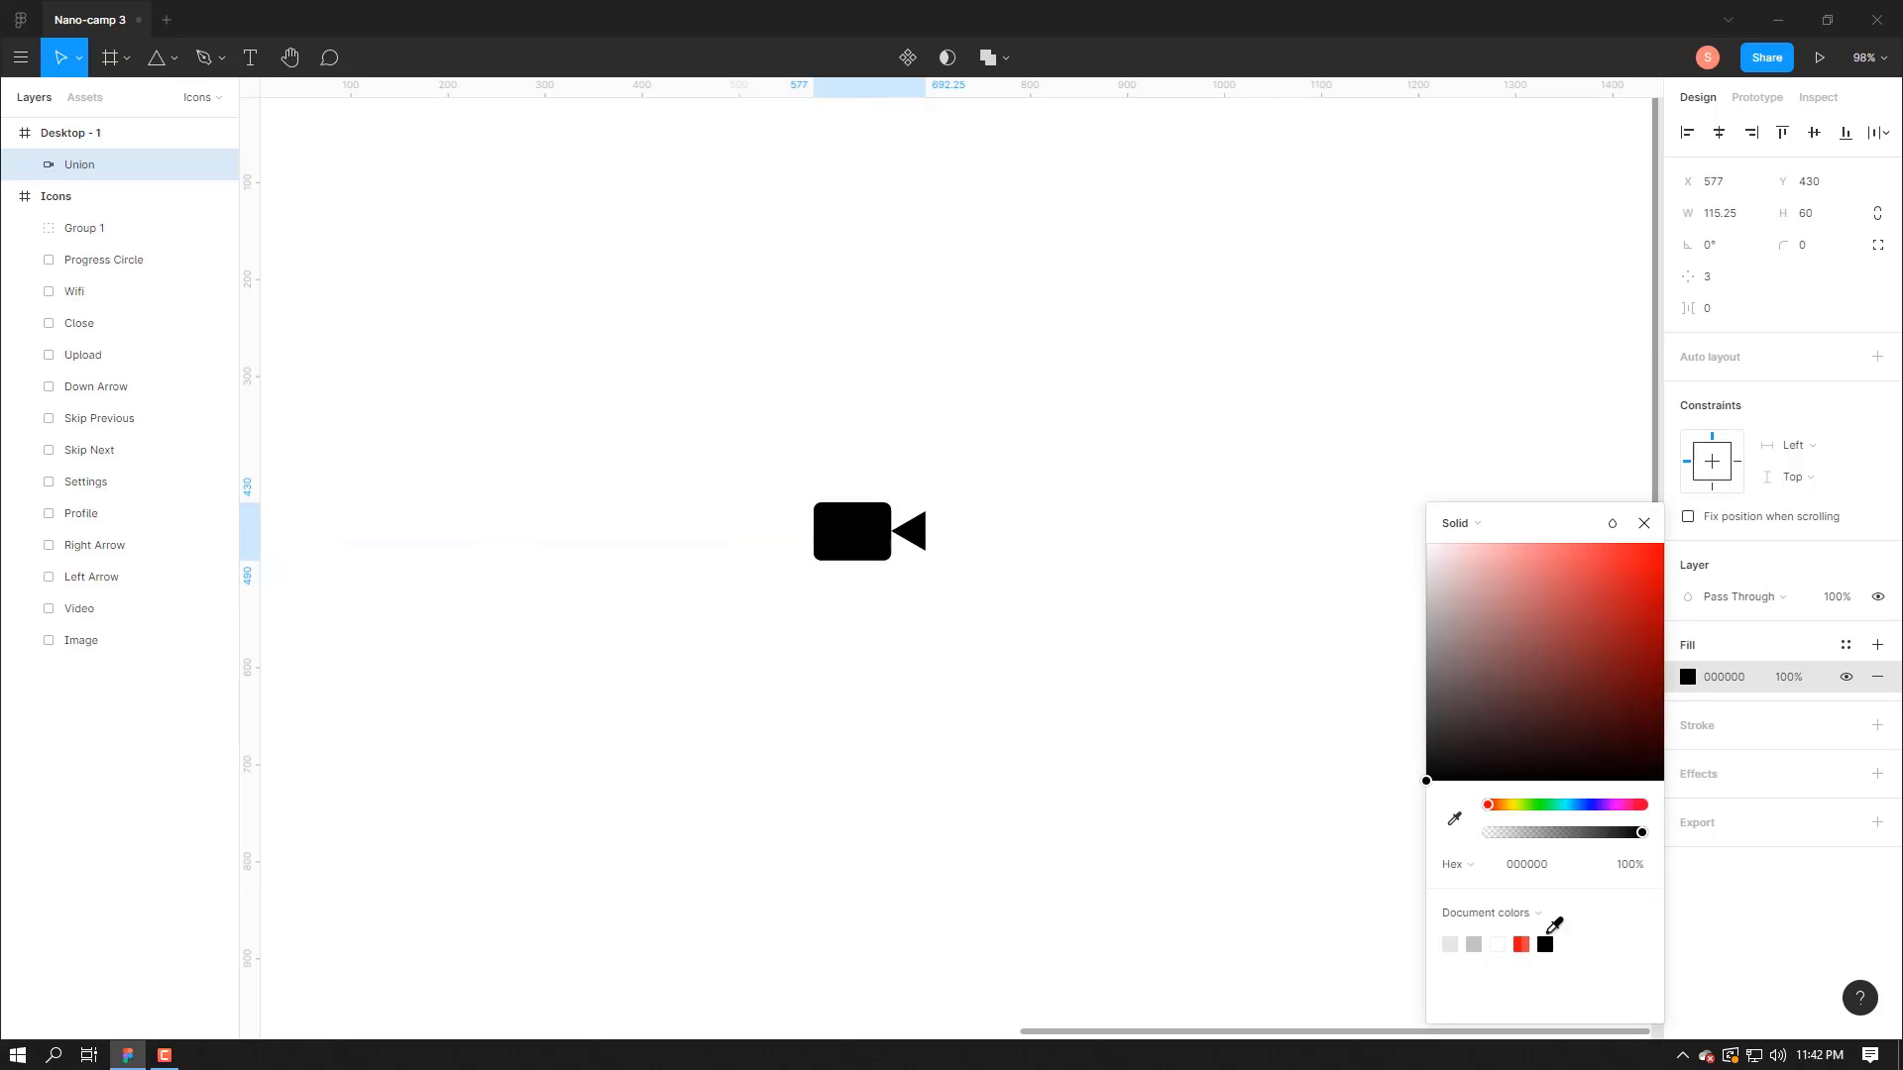
left_click(1645, 523)
- Move the camera icon onto the second rounded square of the Icons frame and scale it to about 136 × 71
scroll(1048, 611, "down", 2)
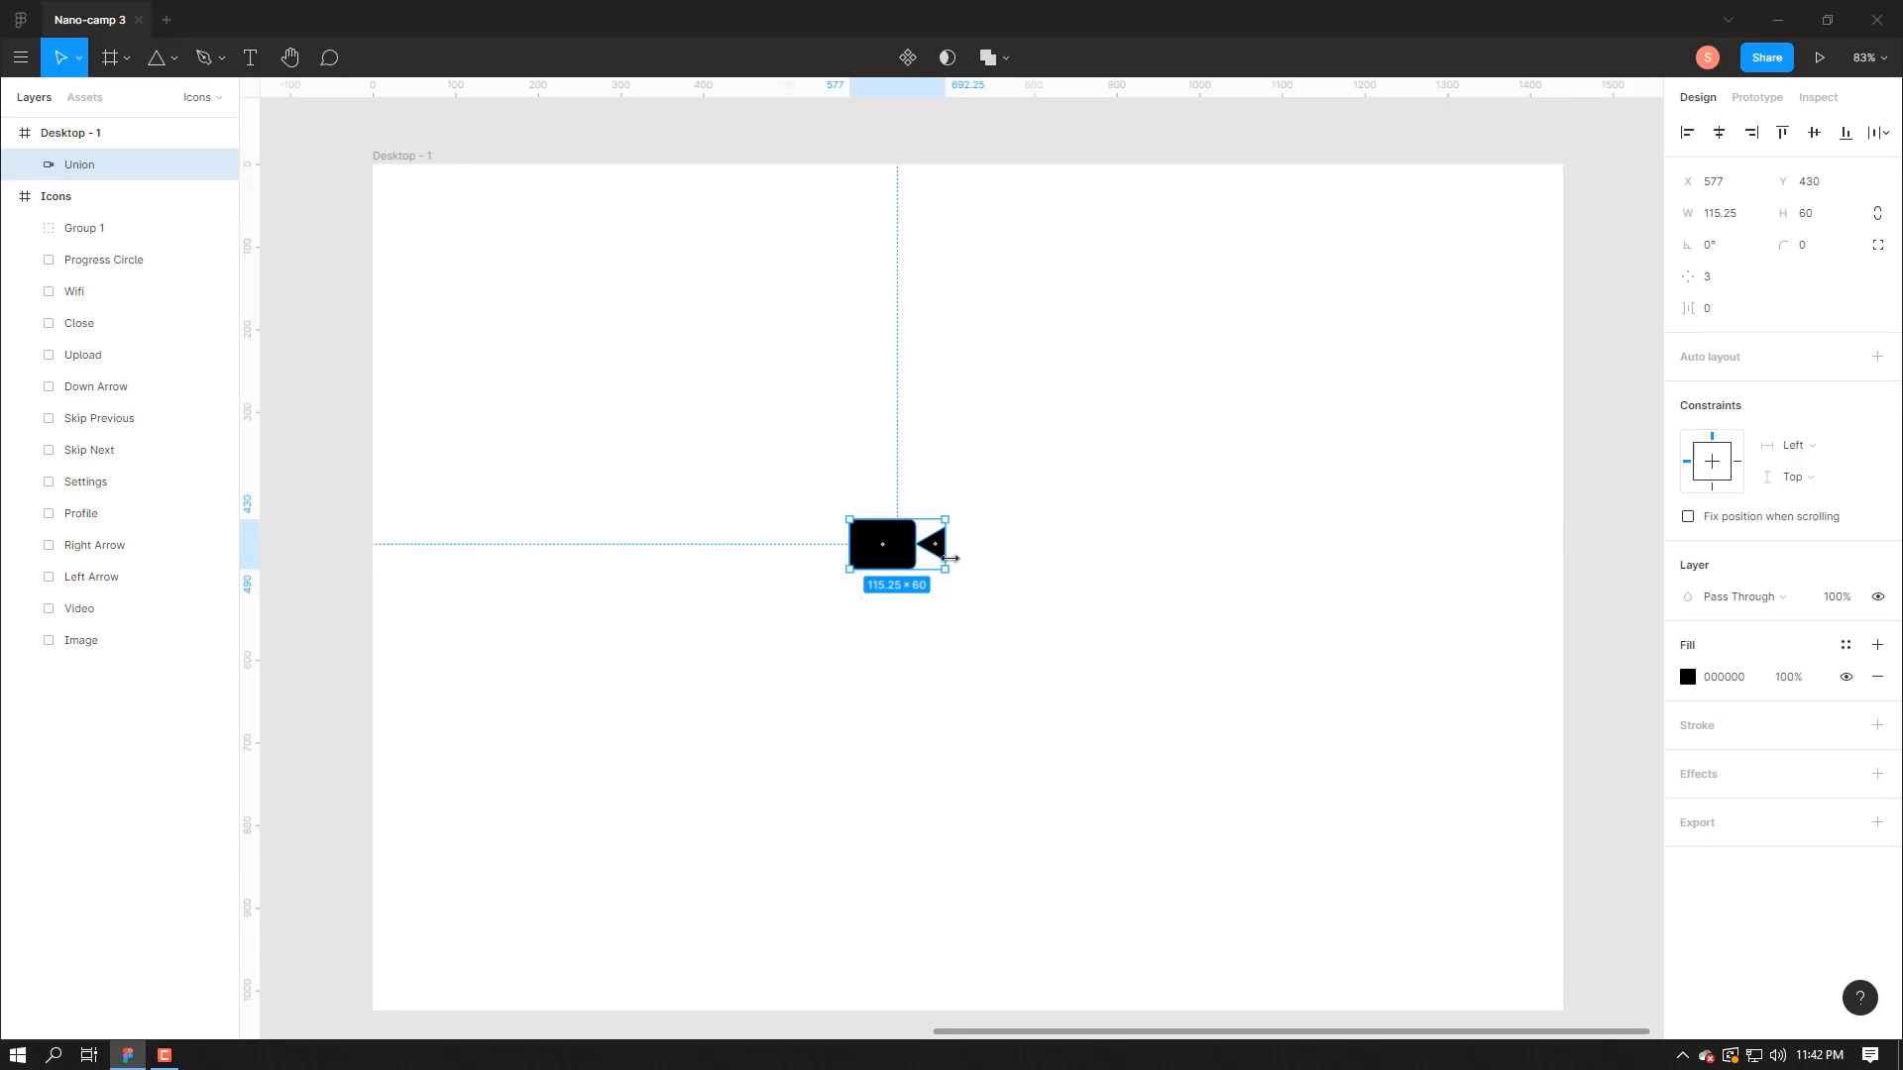
left_click_drag(939, 561, 916, 556)
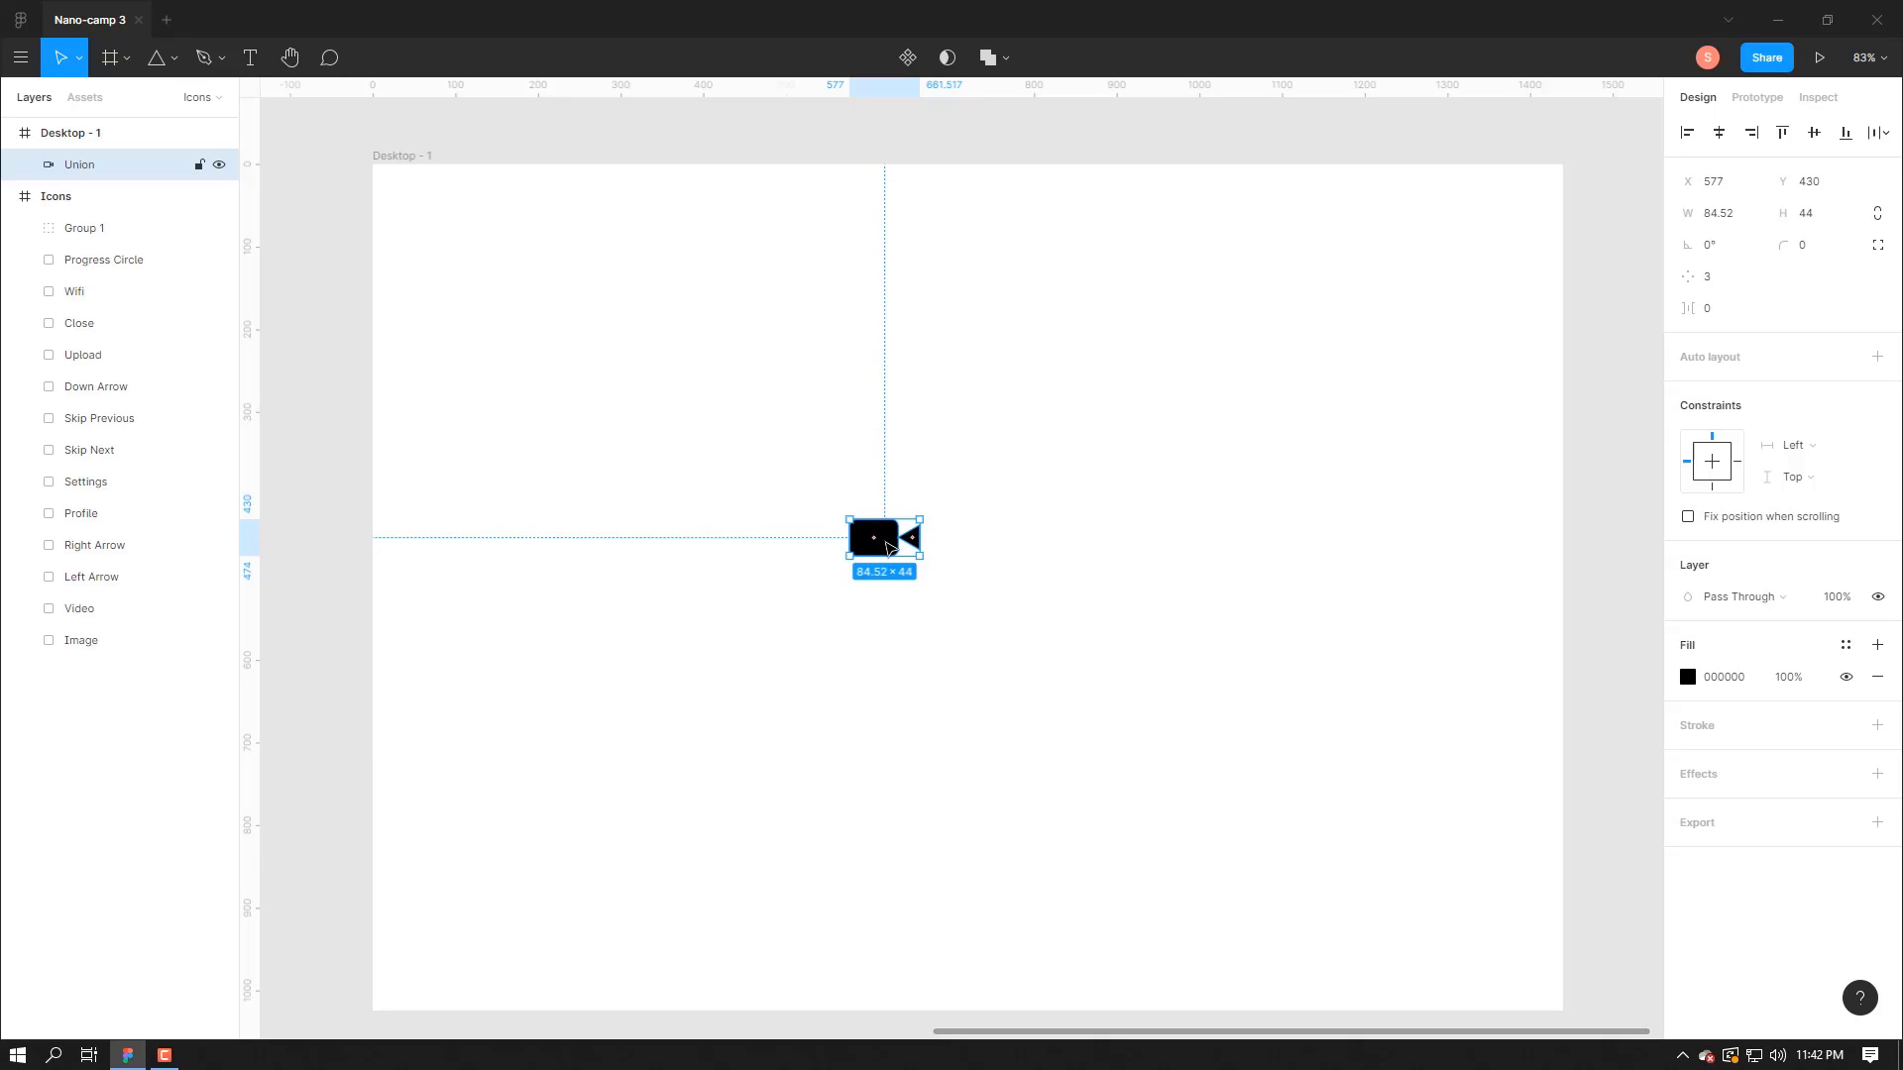
left_click_drag(877, 547, 495, 419)
left_click(892, 942)
left_click(79, 197)
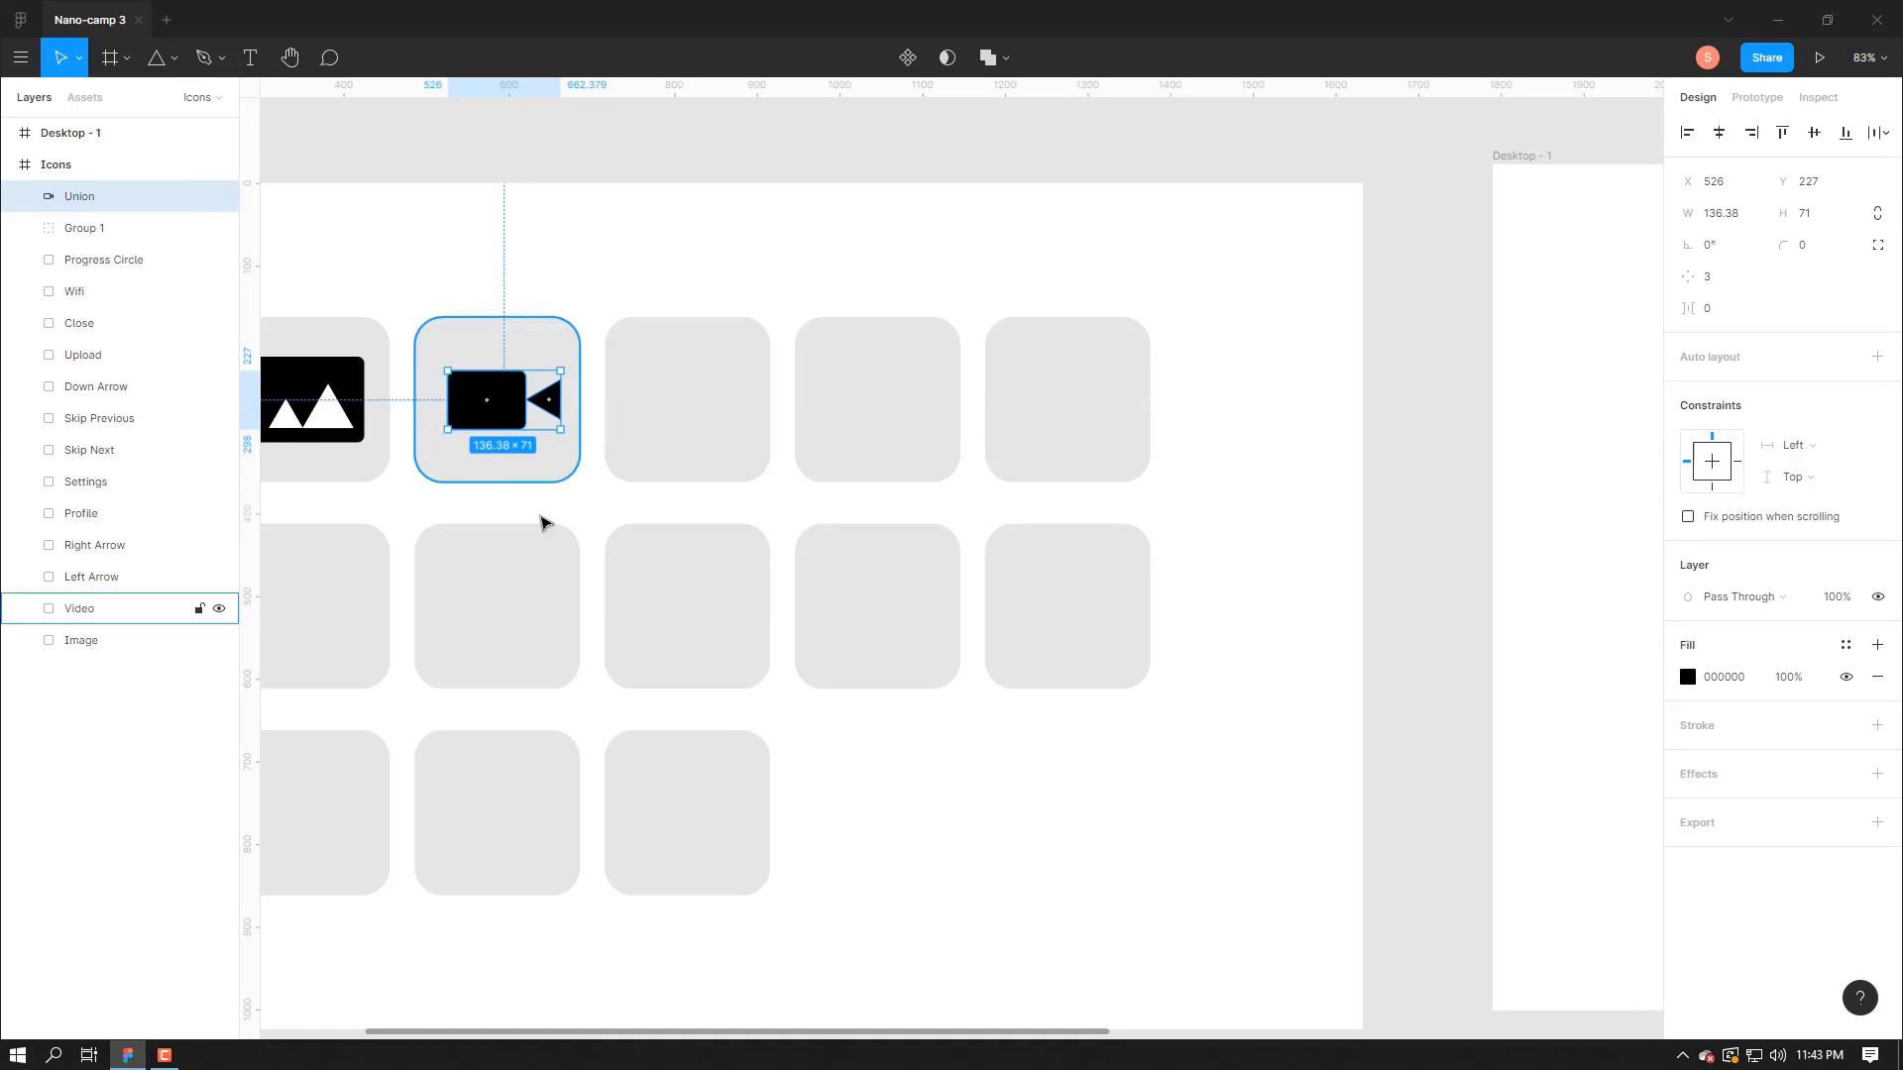
left_click(1024, 875)
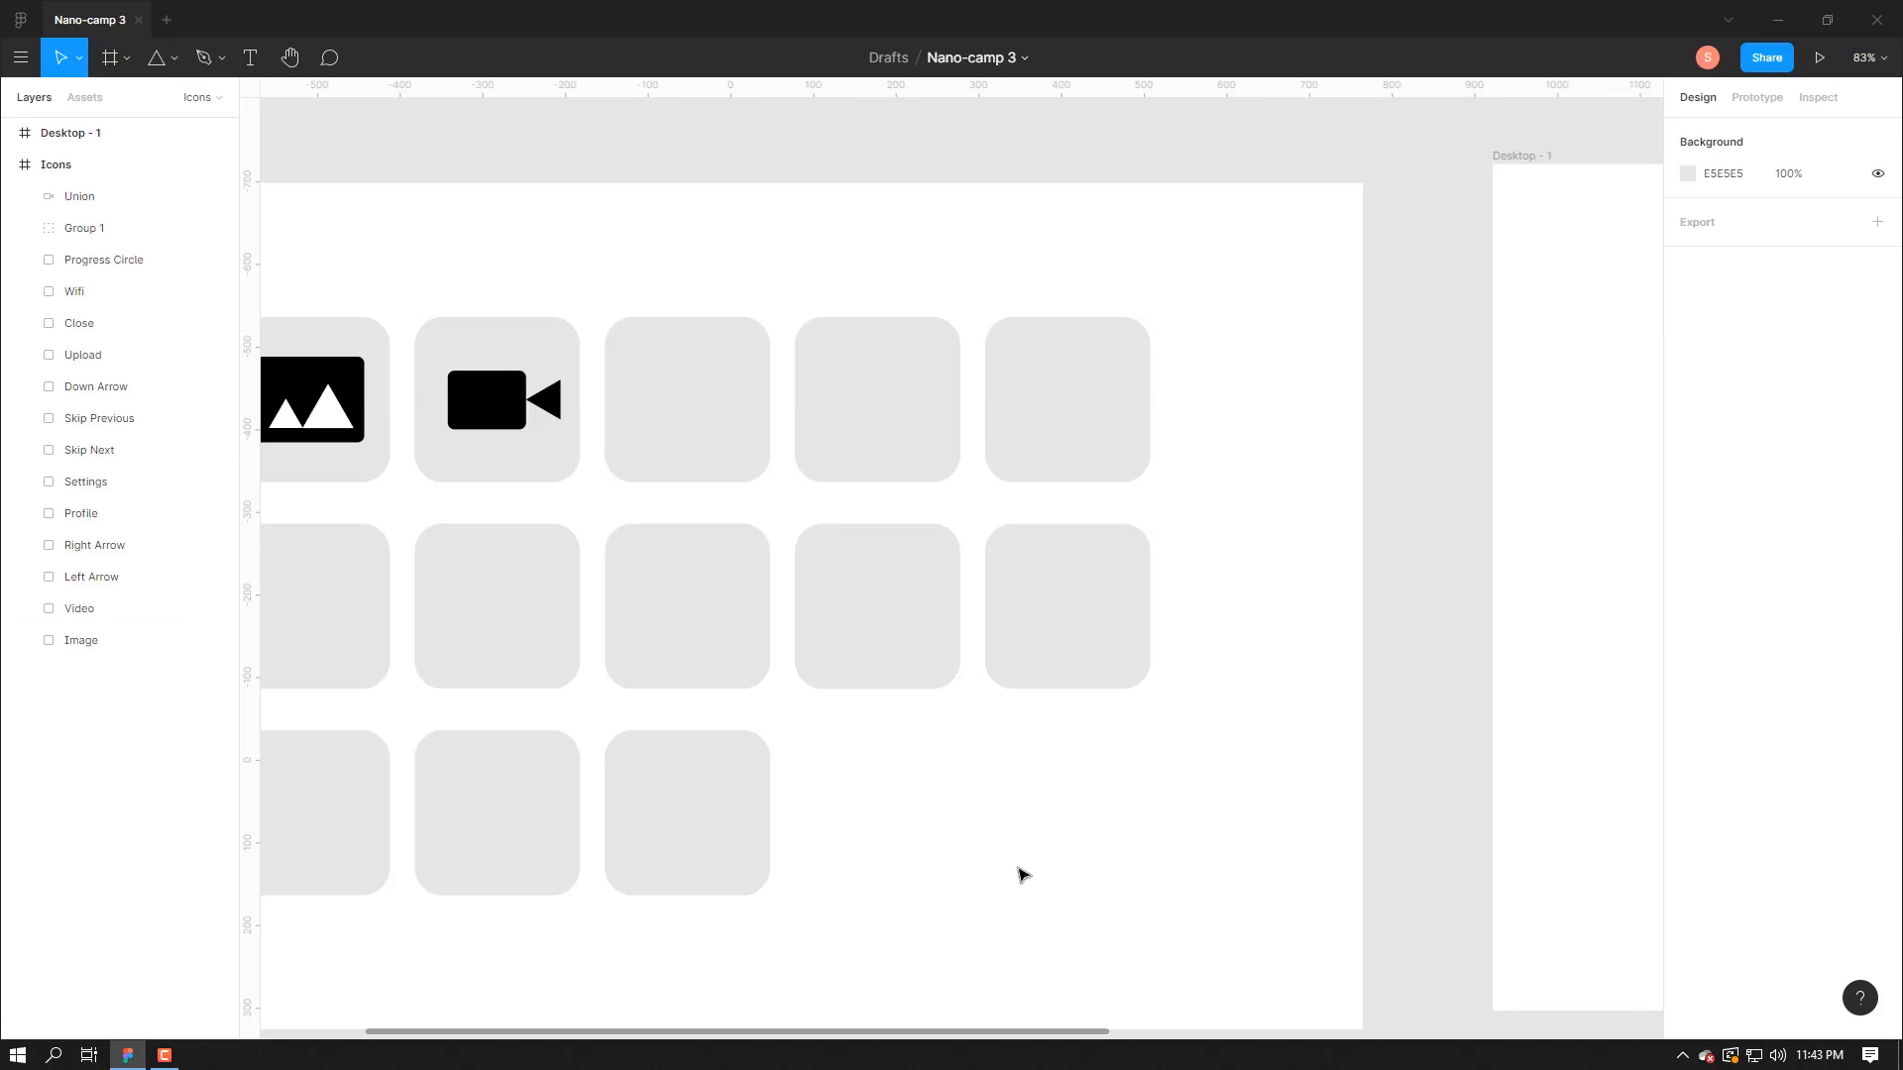
- Draw a square about 120 × 120 in the Desktop - 1 frame and rotate it 45°
left_click(173, 62)
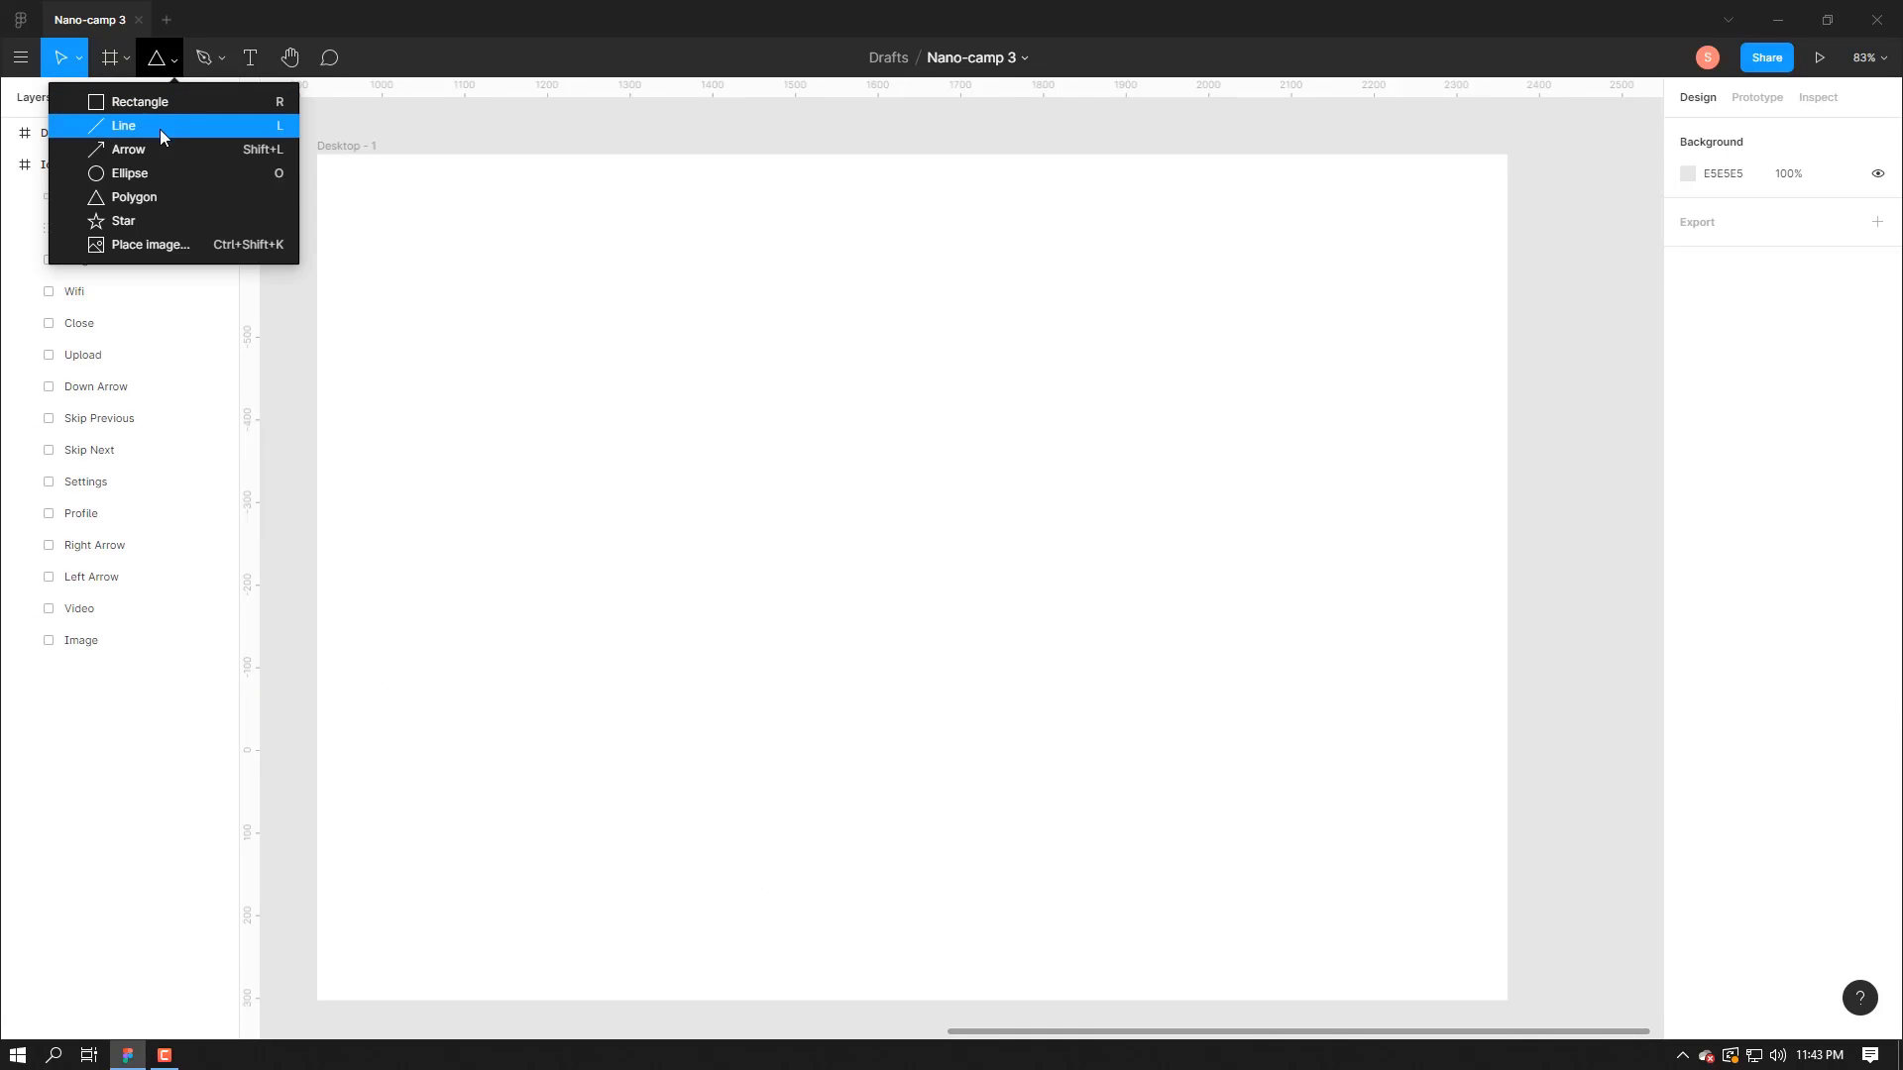
left_click(153, 103)
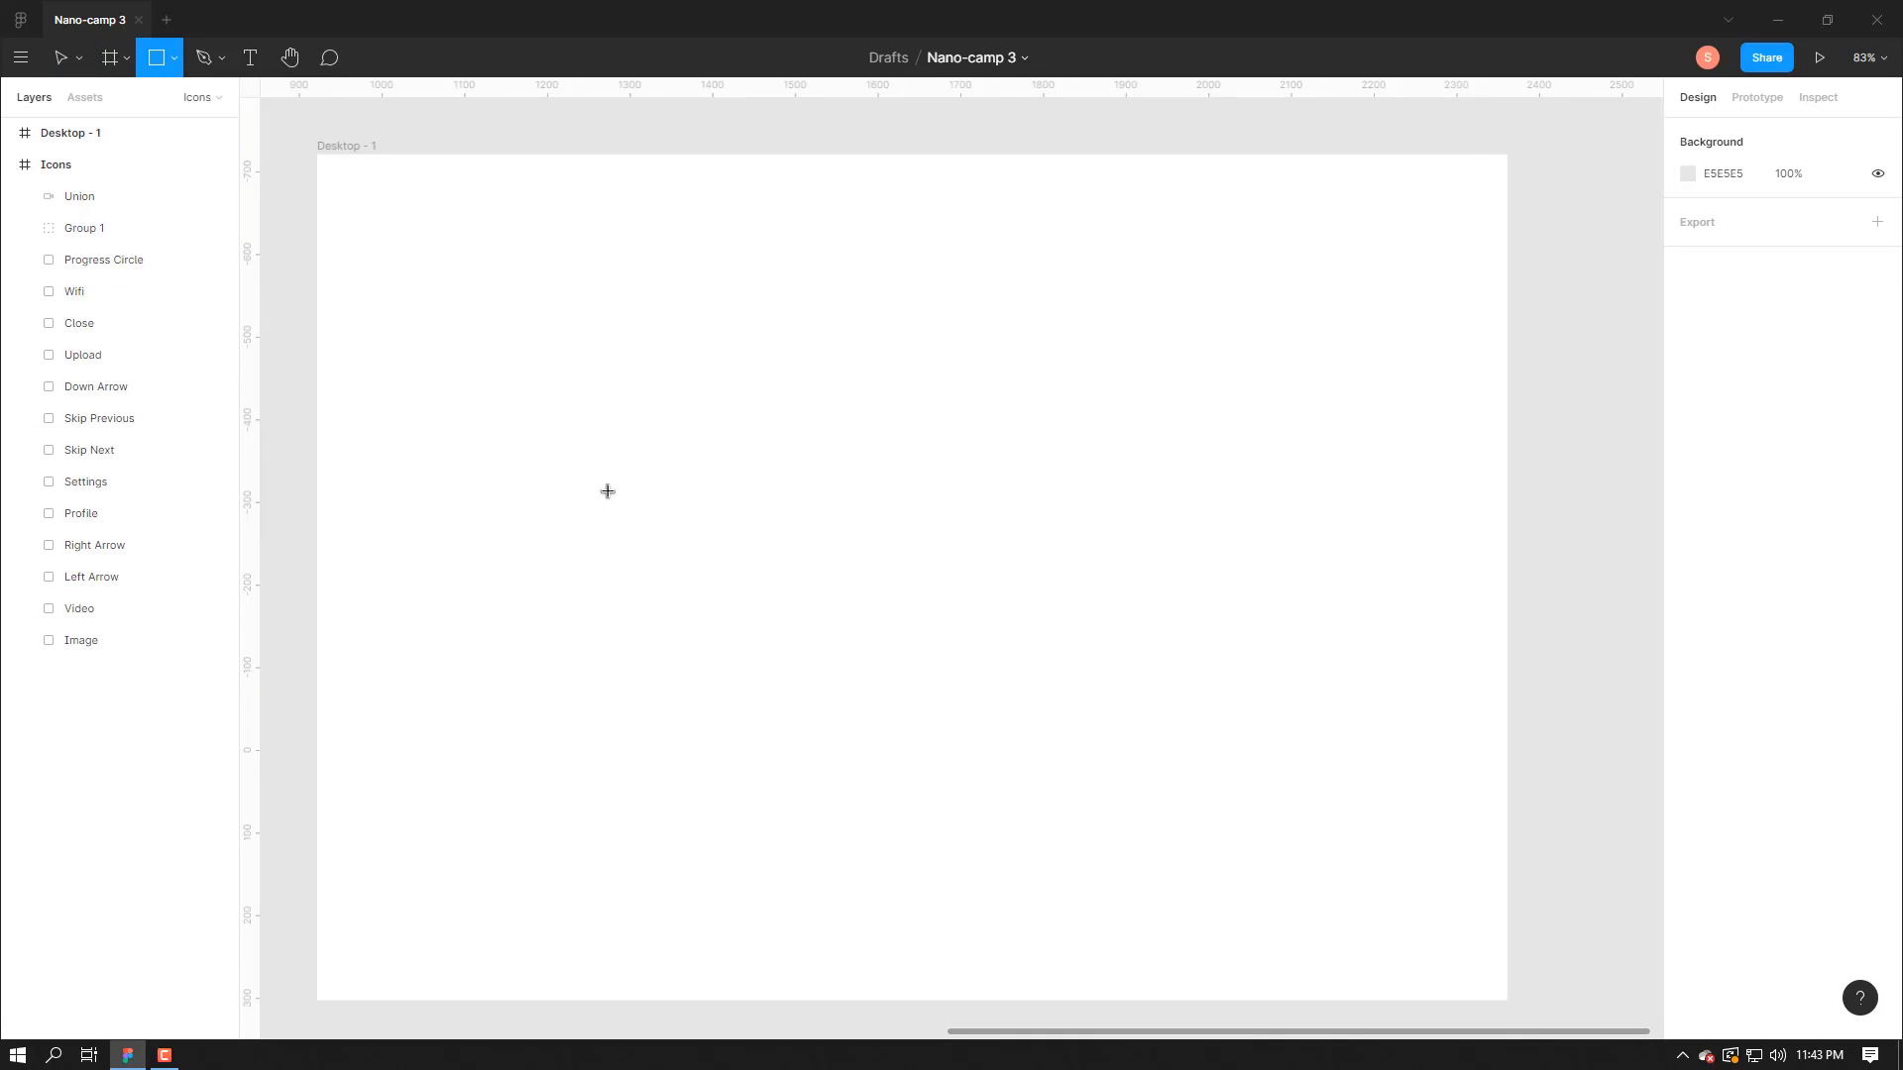
left_click_drag(599, 462, 698, 550)
left_click_drag(642, 528, 718, 548)
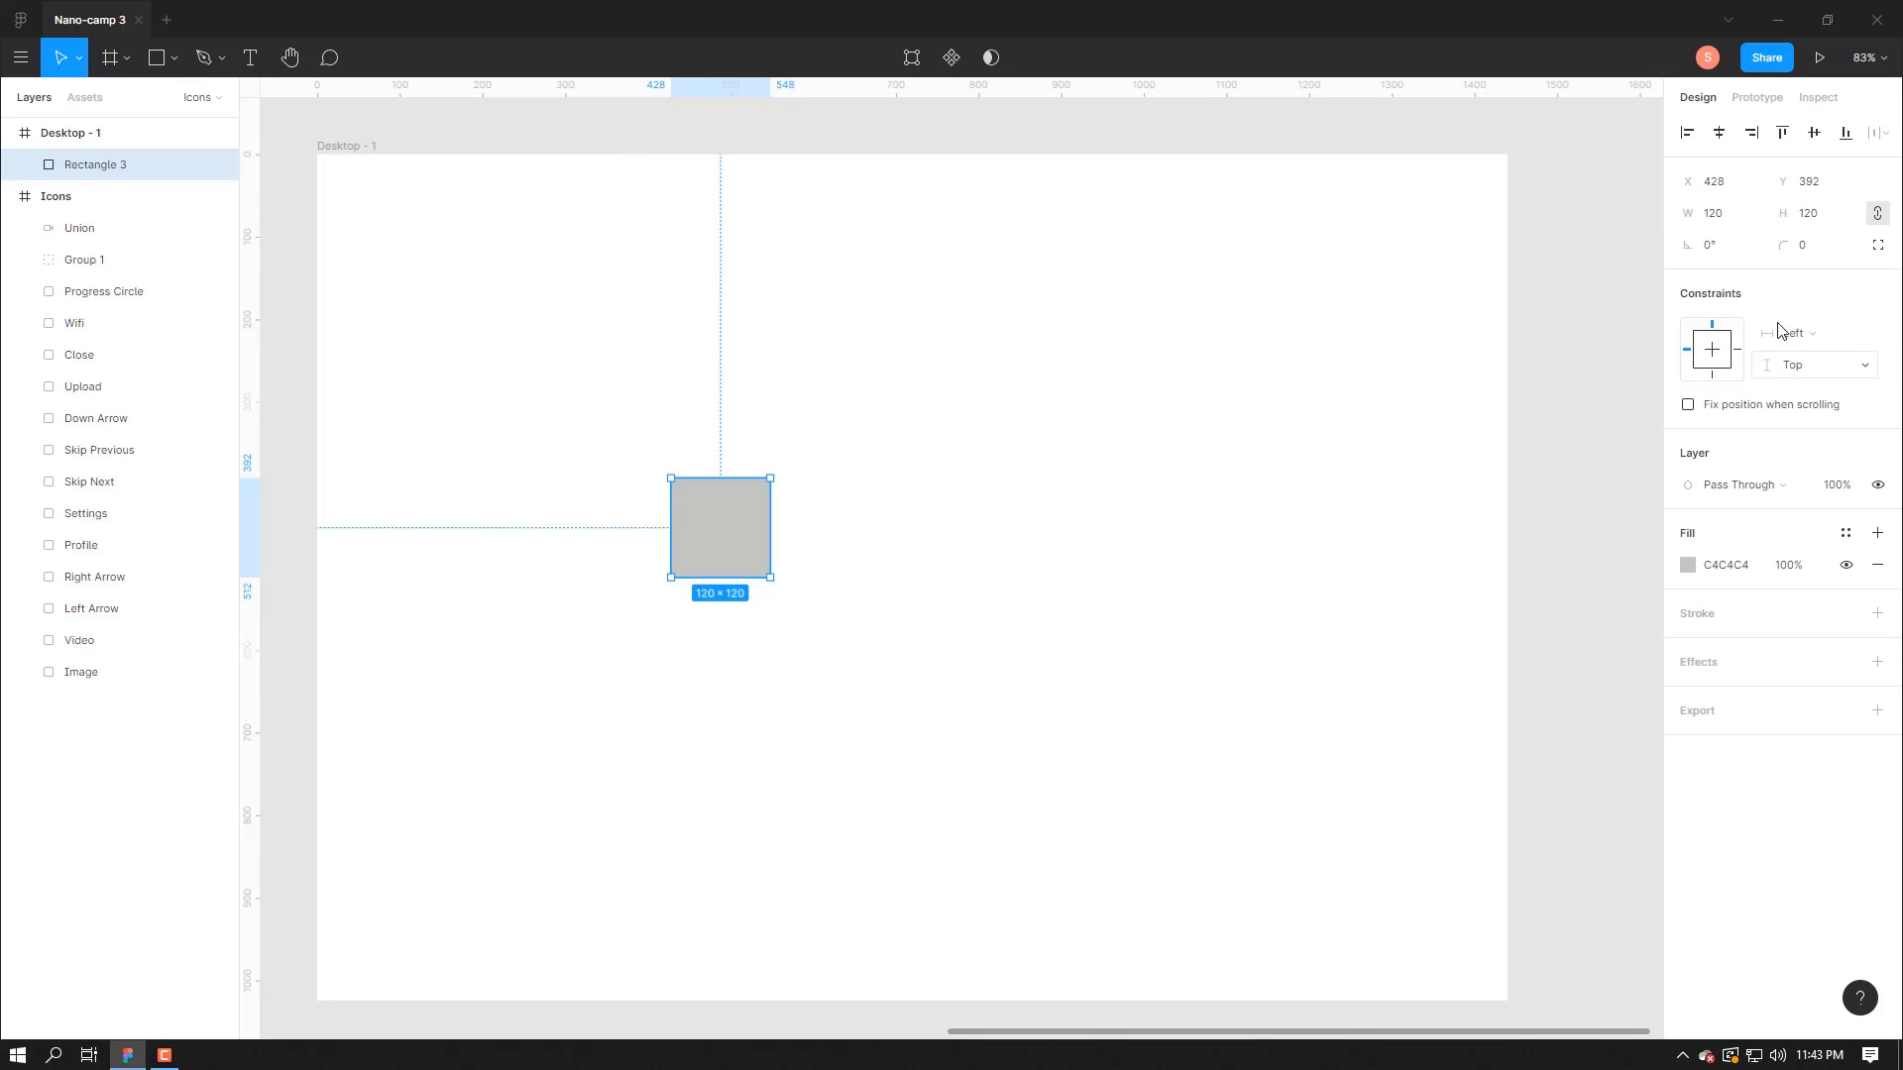
left_click(1742, 224)
left_click(1729, 252)
type("45")
key("Return")
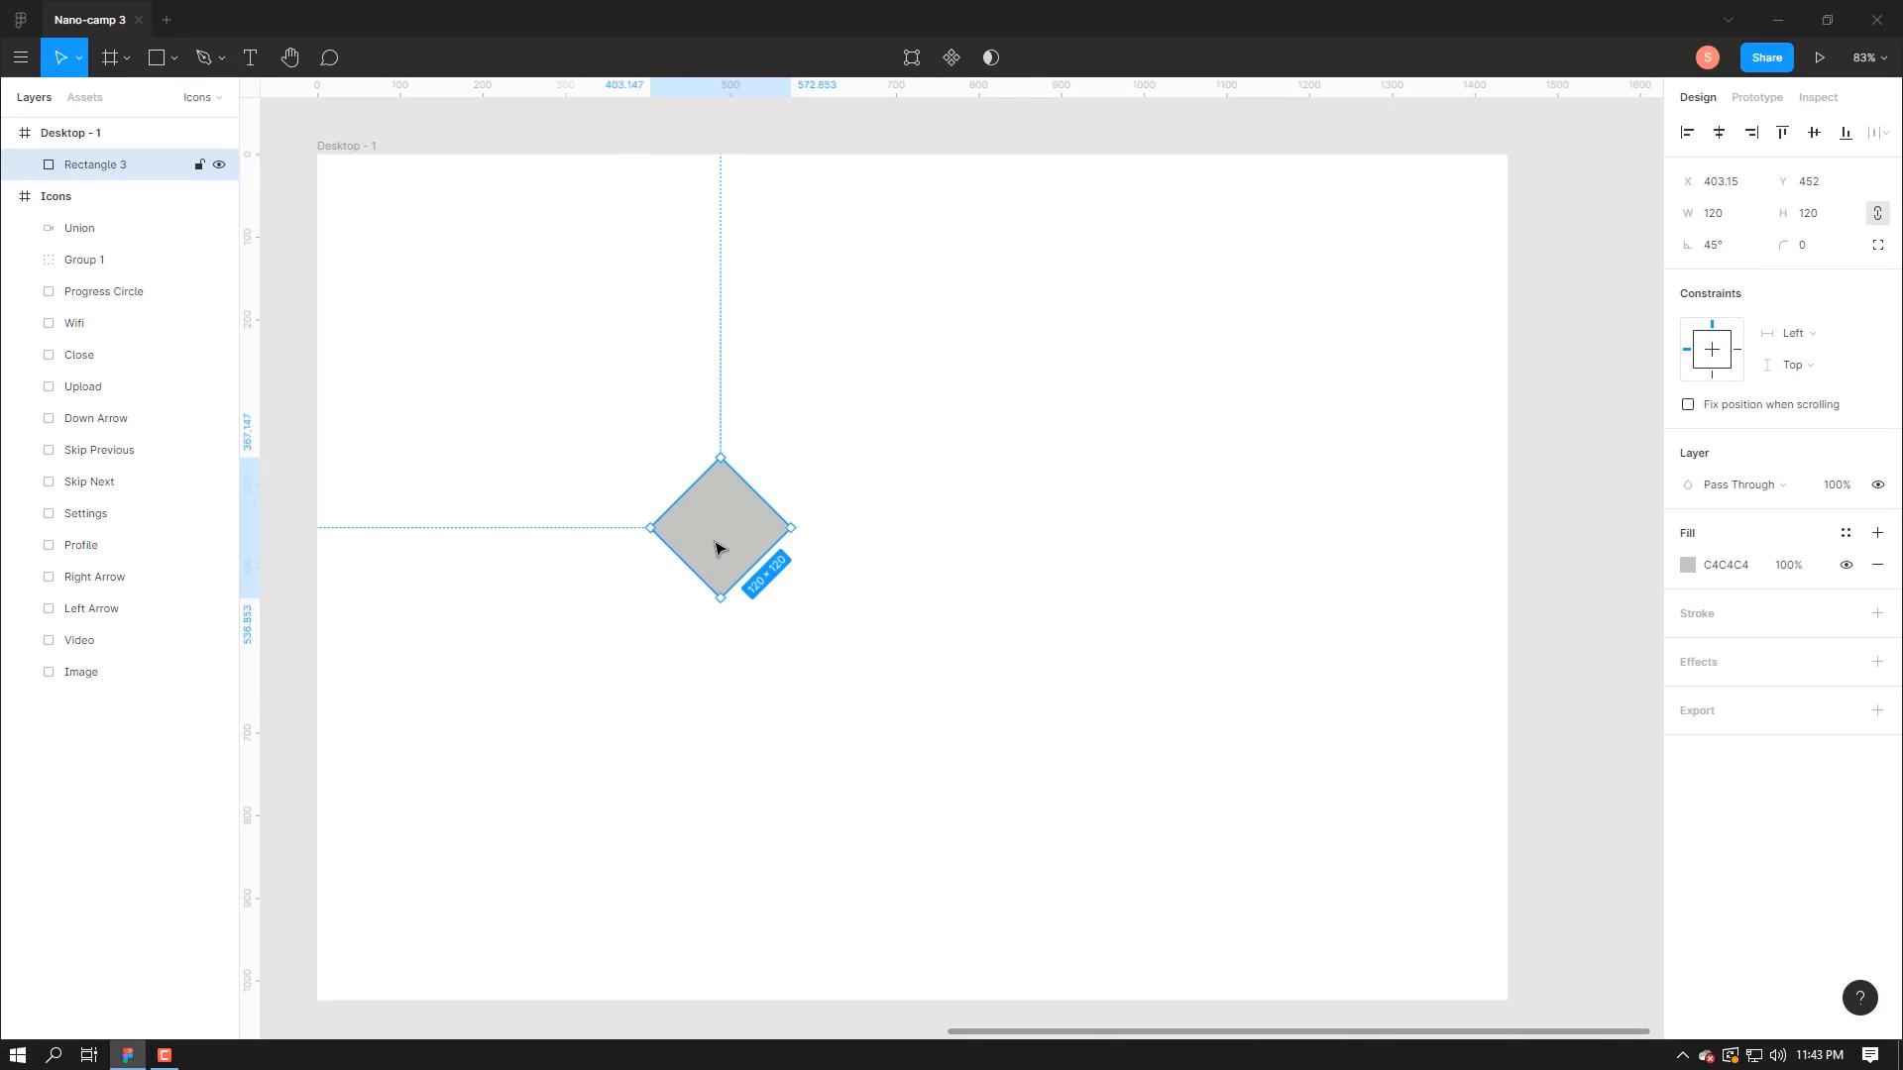
- Duplicate the diamond to its right, partly overlapping, and fill the original diamond with black (000000)
left_click_drag(720, 548, 815, 554, "alt")
left_click(714, 514)
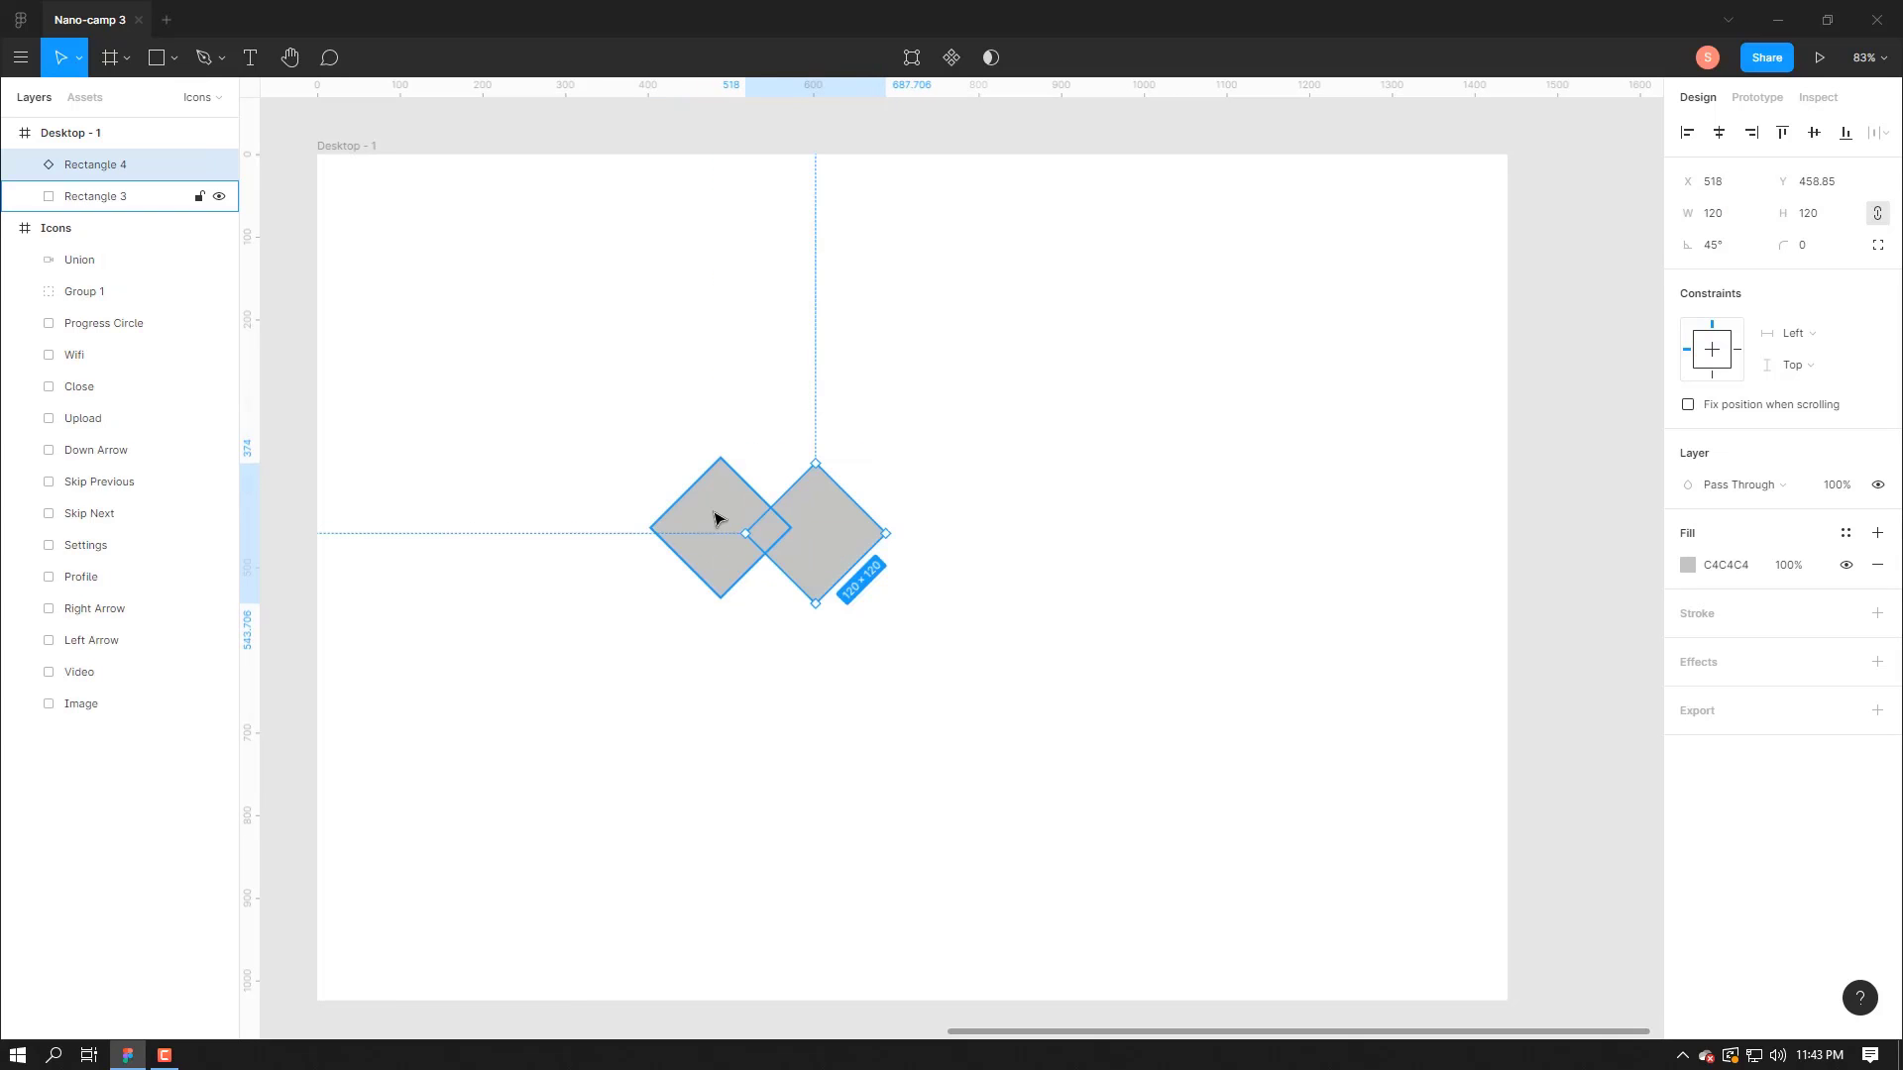
left_click(1689, 566)
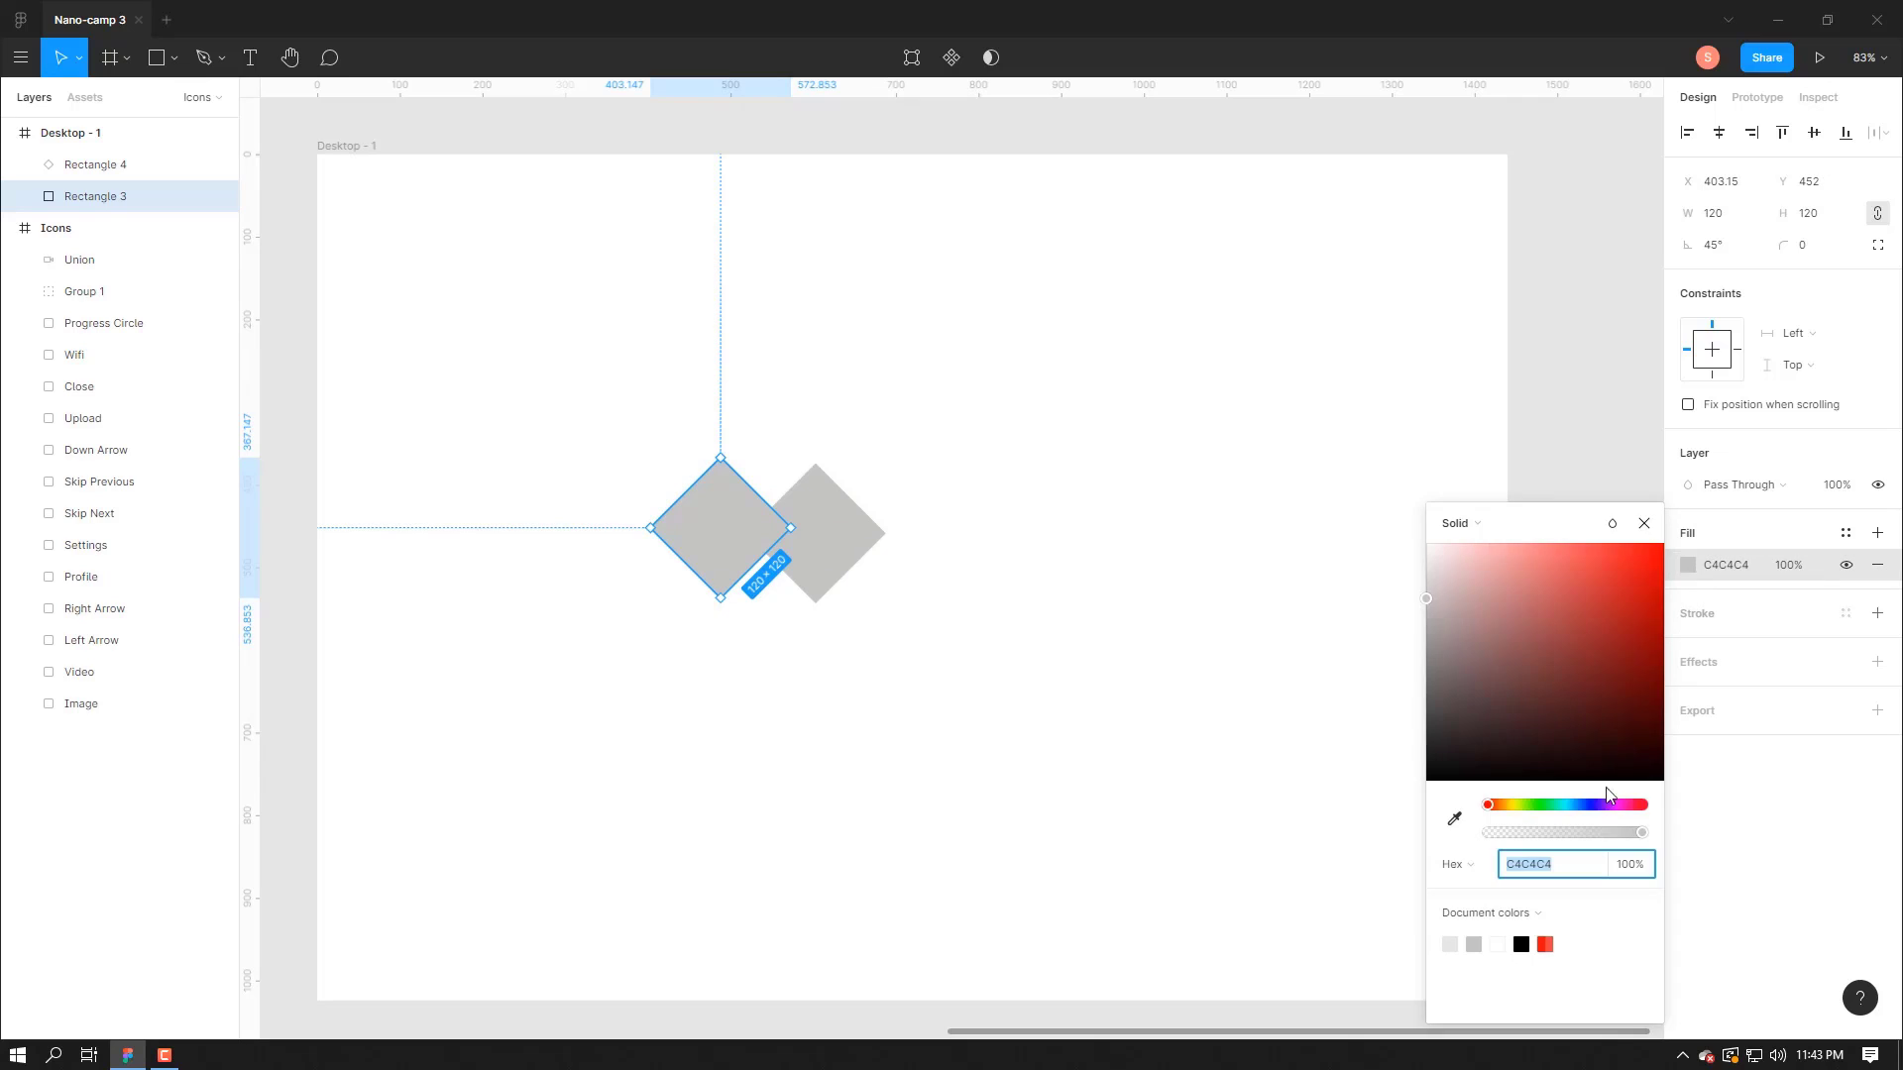
left_click(1521, 943)
- Fill the duplicate diamond with white (FFFFFF) and move it over the black one to about X 423, Y 452
left_click(851, 539)
left_click(1688, 565)
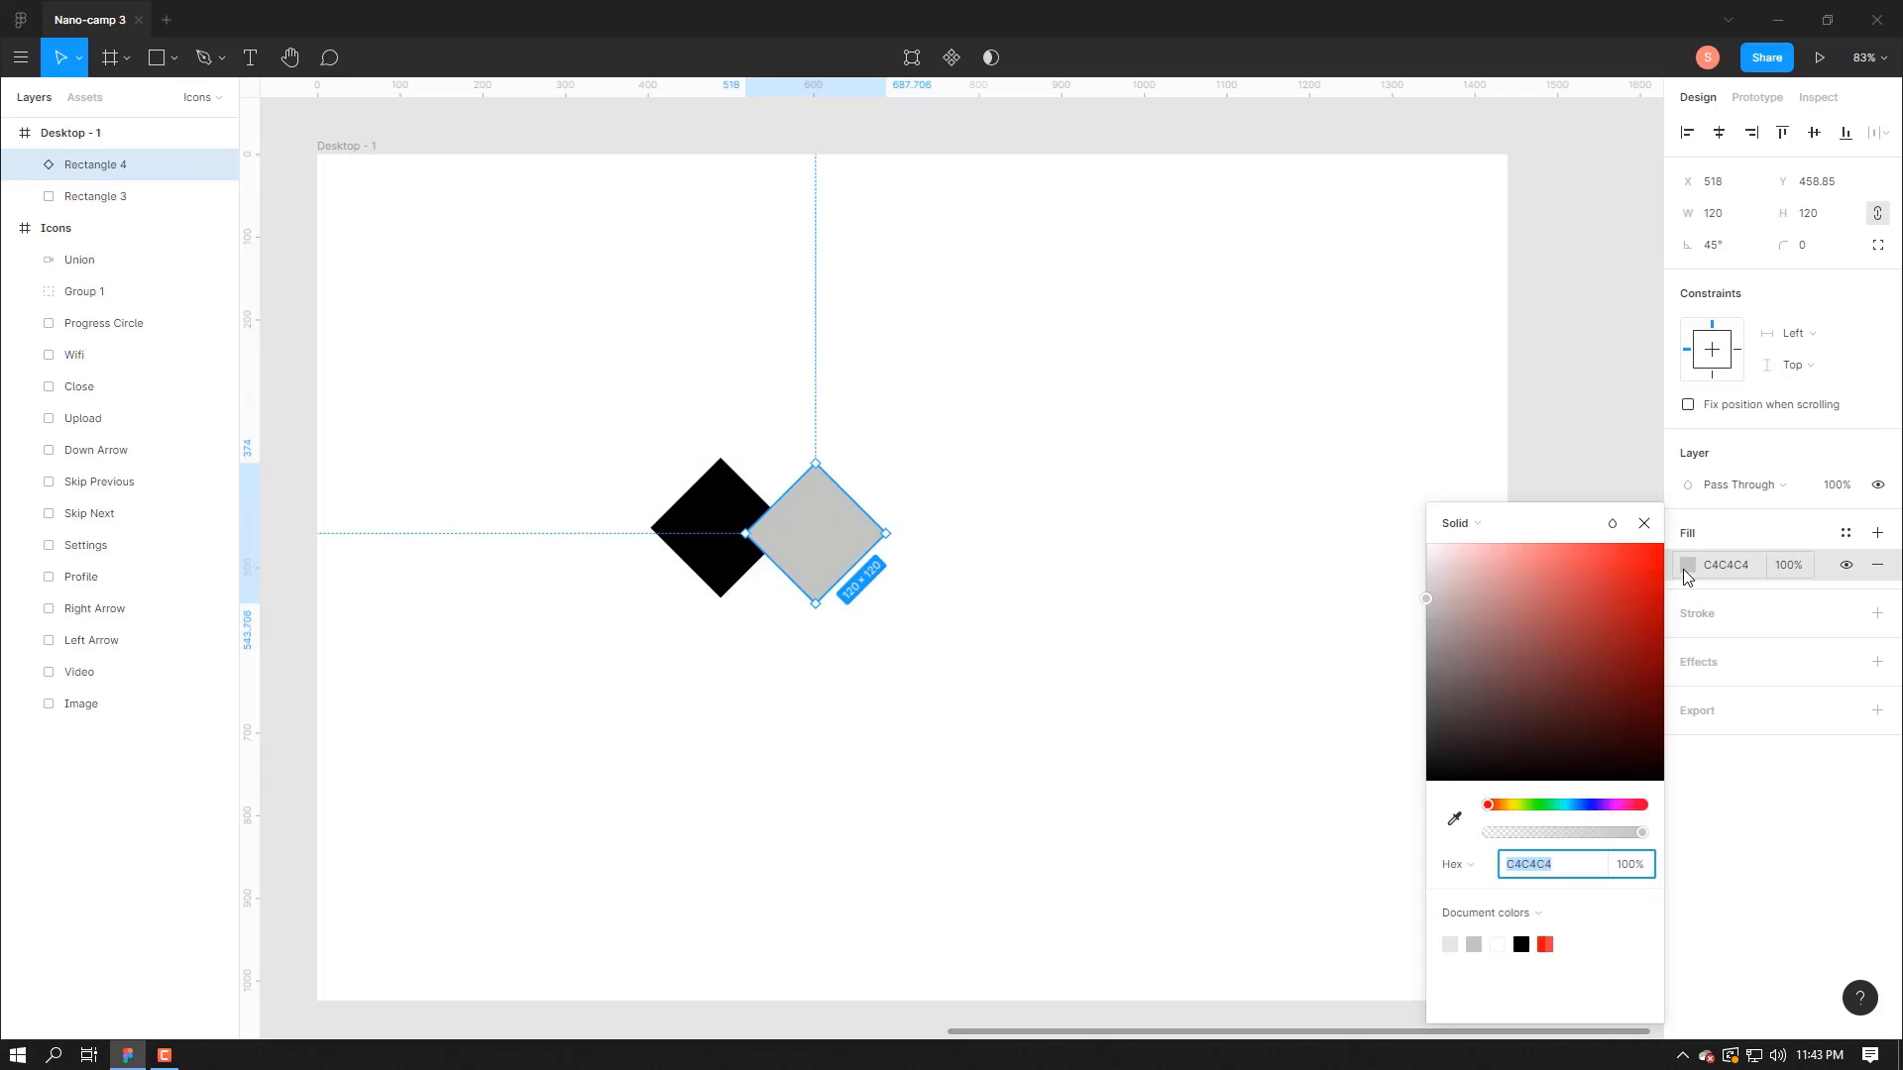
left_click(1497, 943)
left_click(830, 544)
left_click_drag(830, 543, 752, 539)
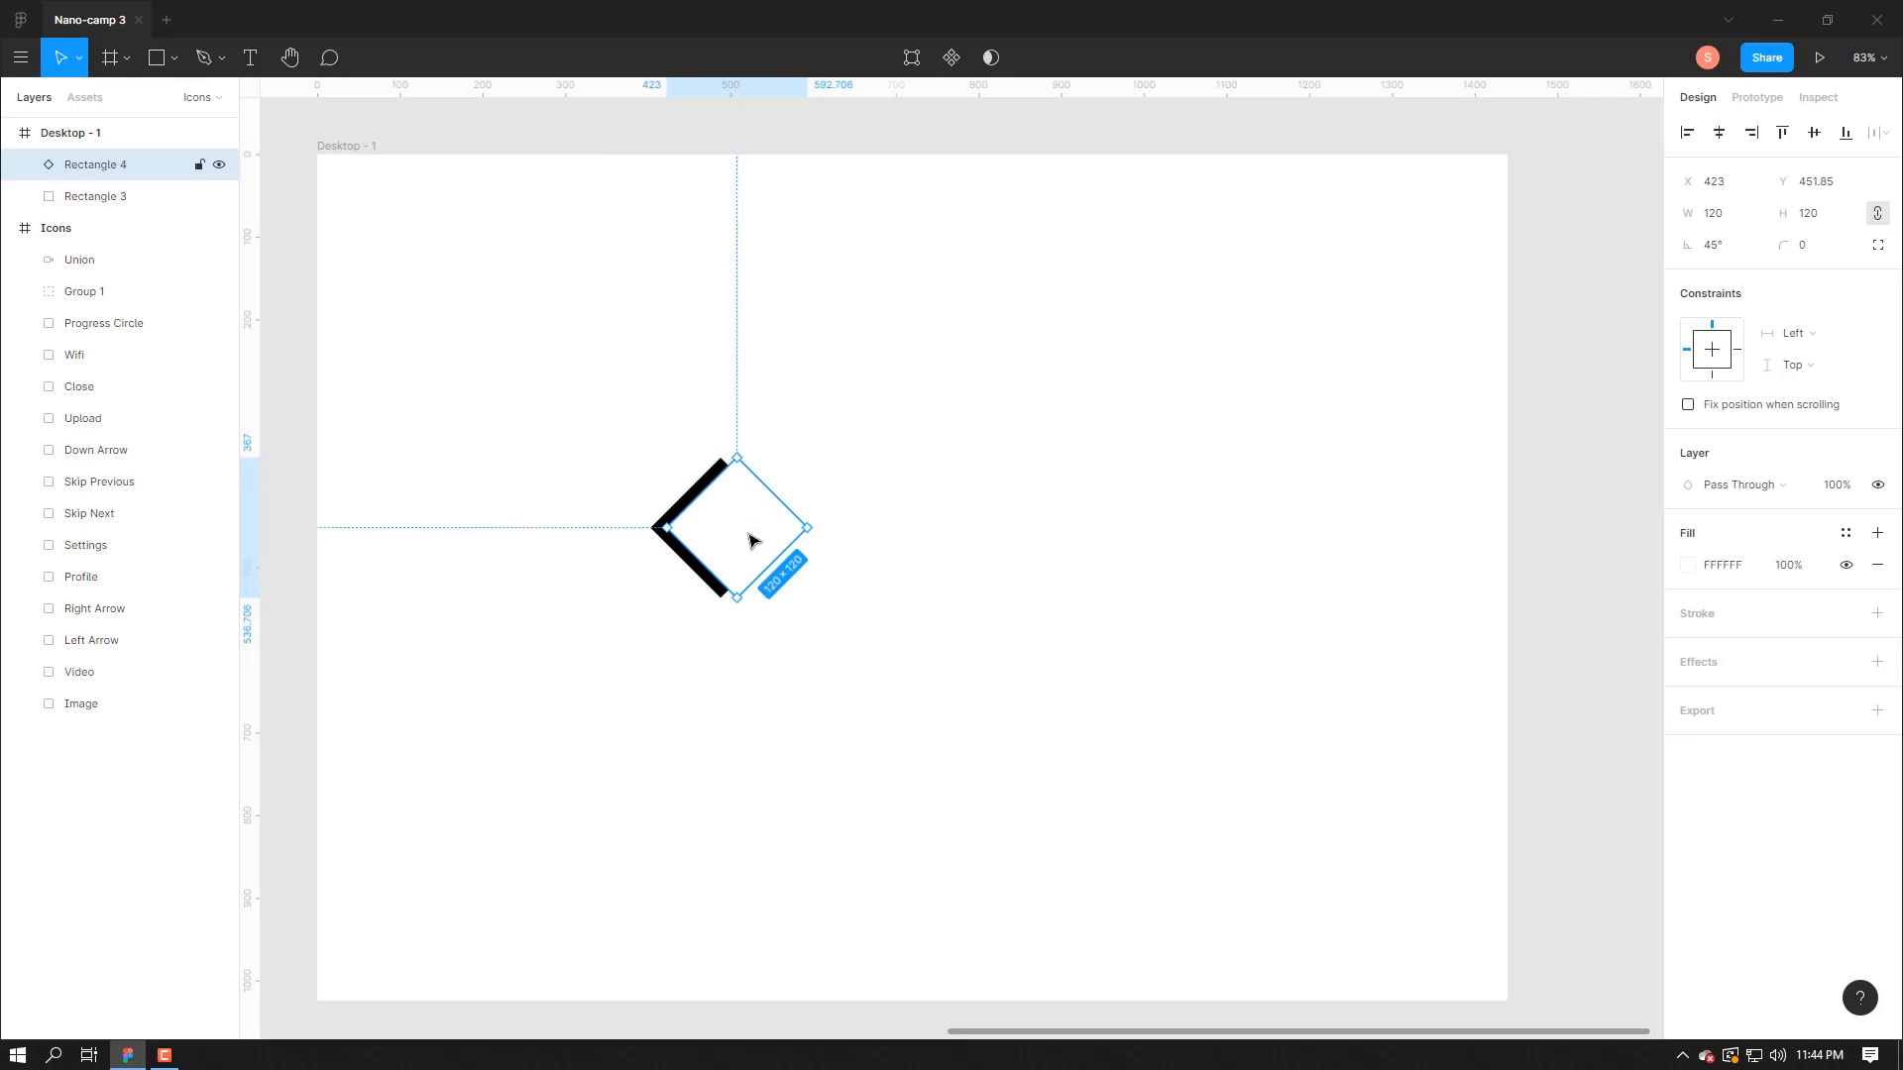
- Subtract the white diamond from the black one and move the resulting left arrow to about X 518, Y 371
left_click(95, 196, "shift")
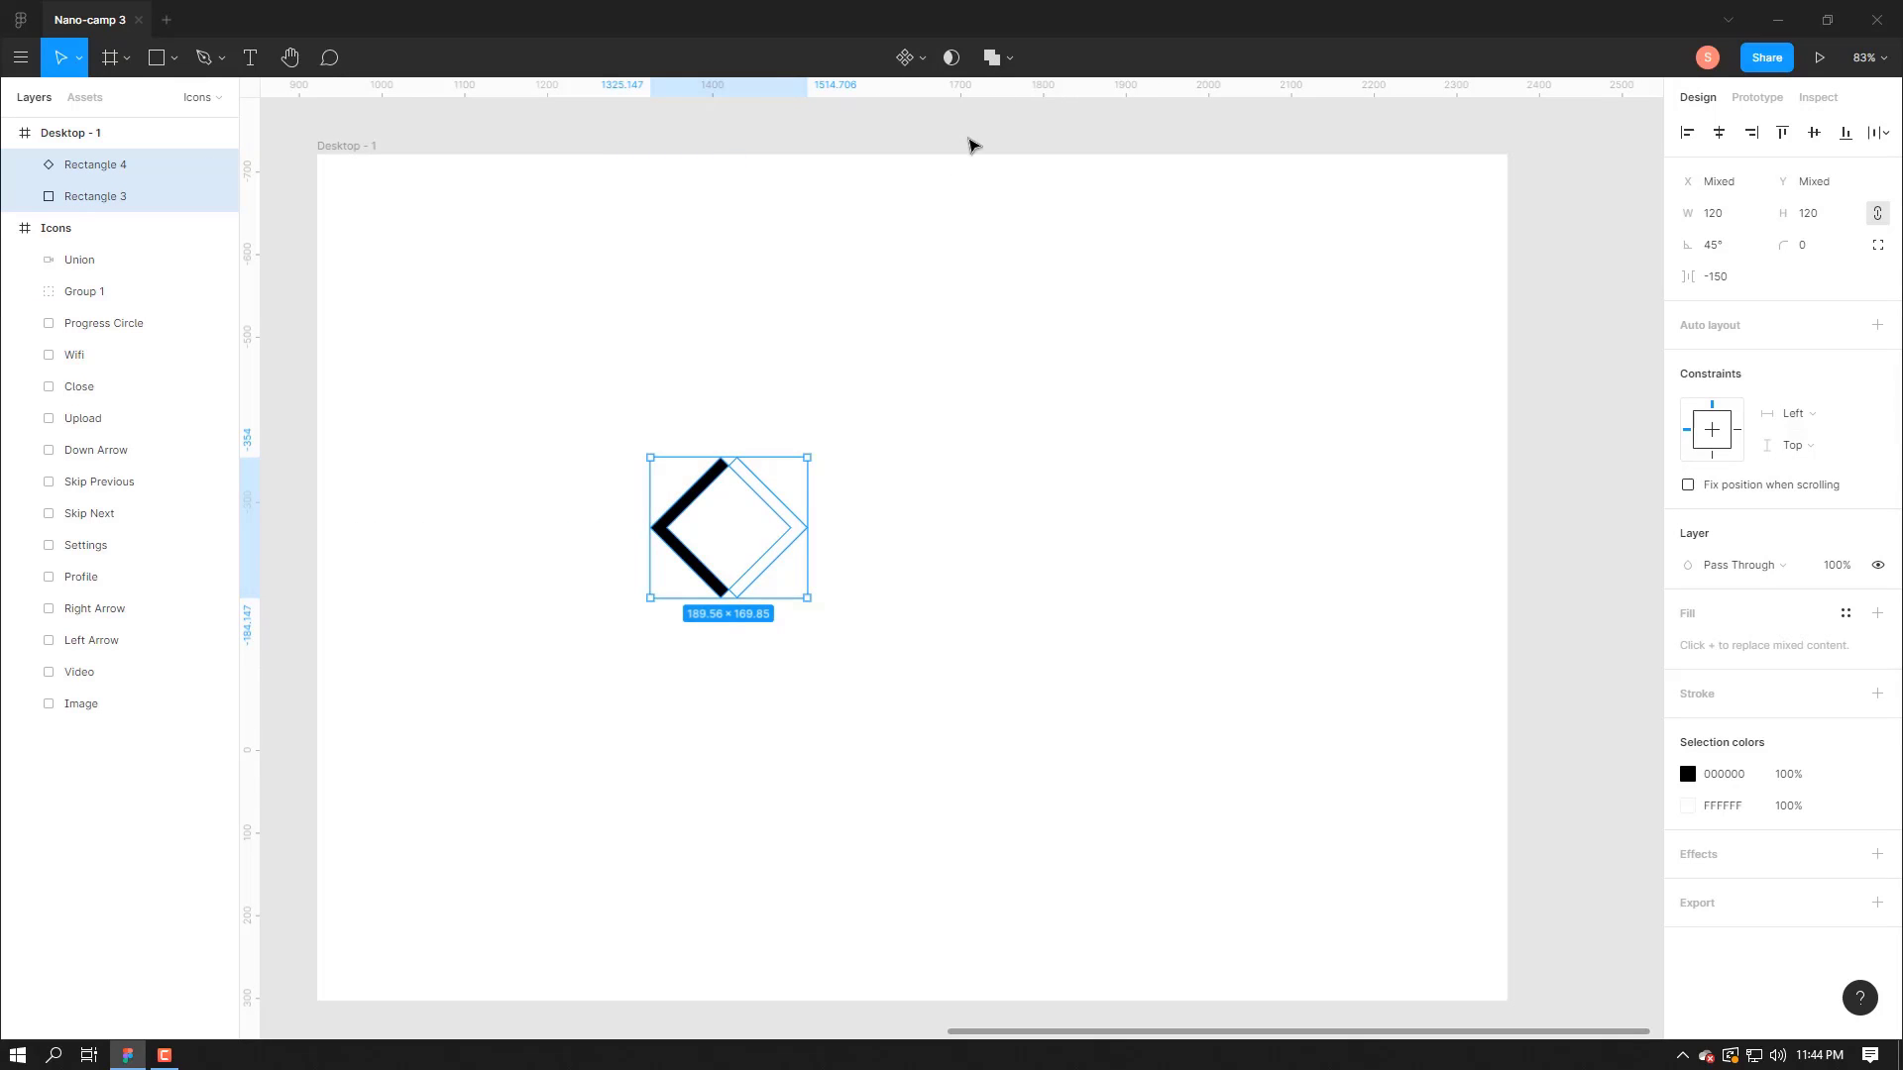
left_click(1009, 62)
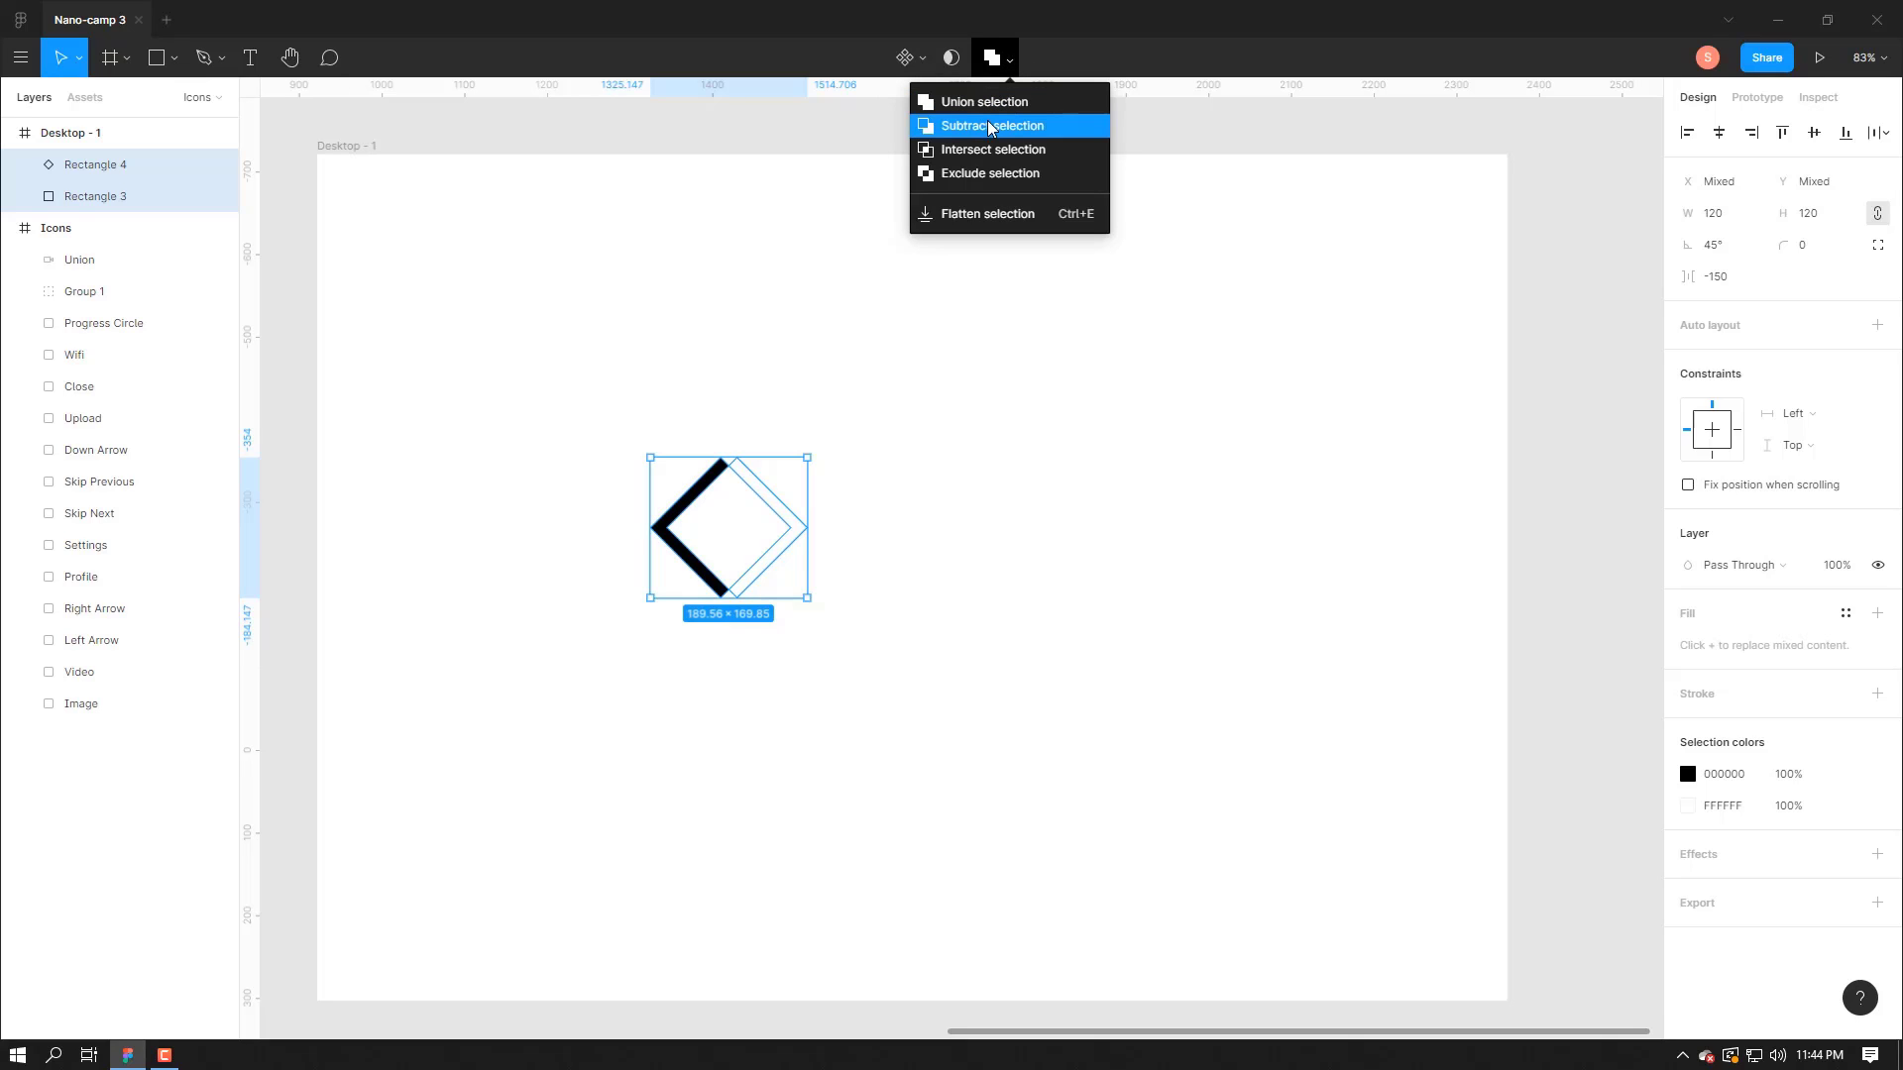
left_click(989, 126)
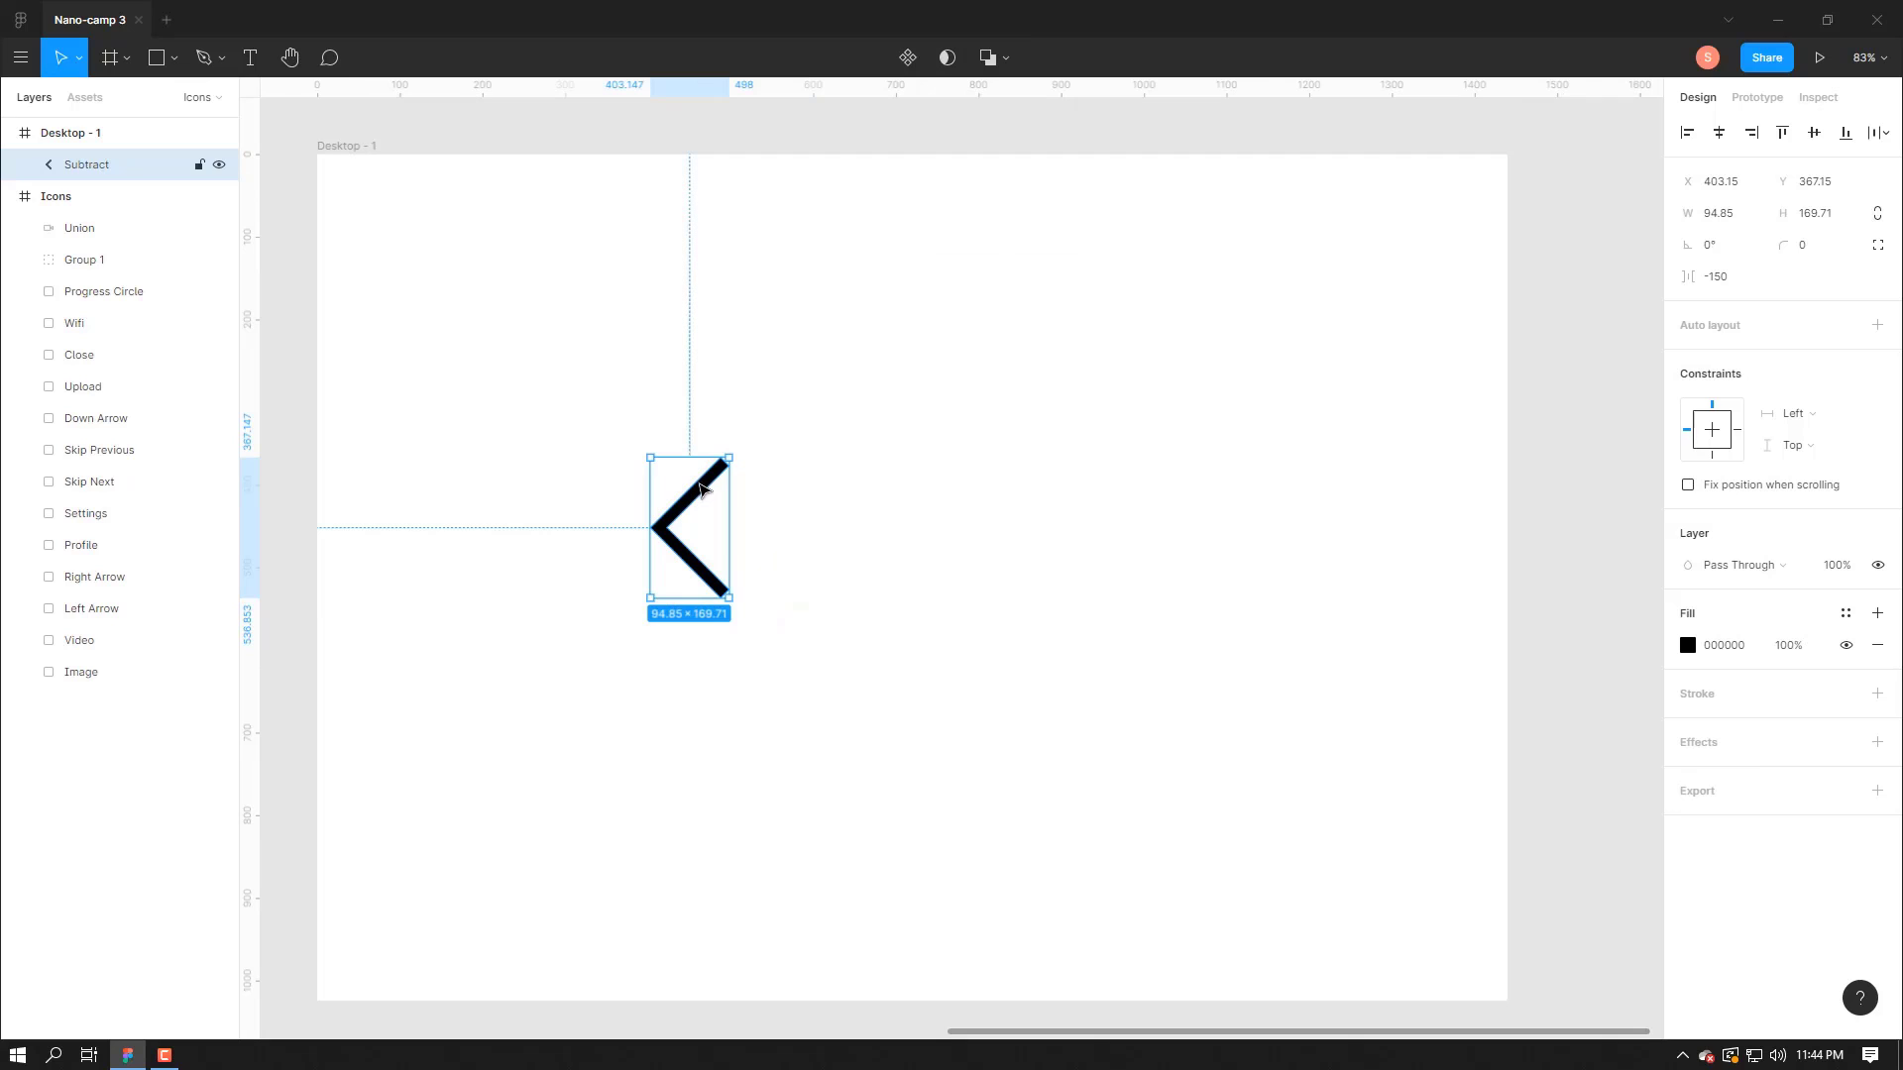
left_click_drag(700, 488, 796, 495)
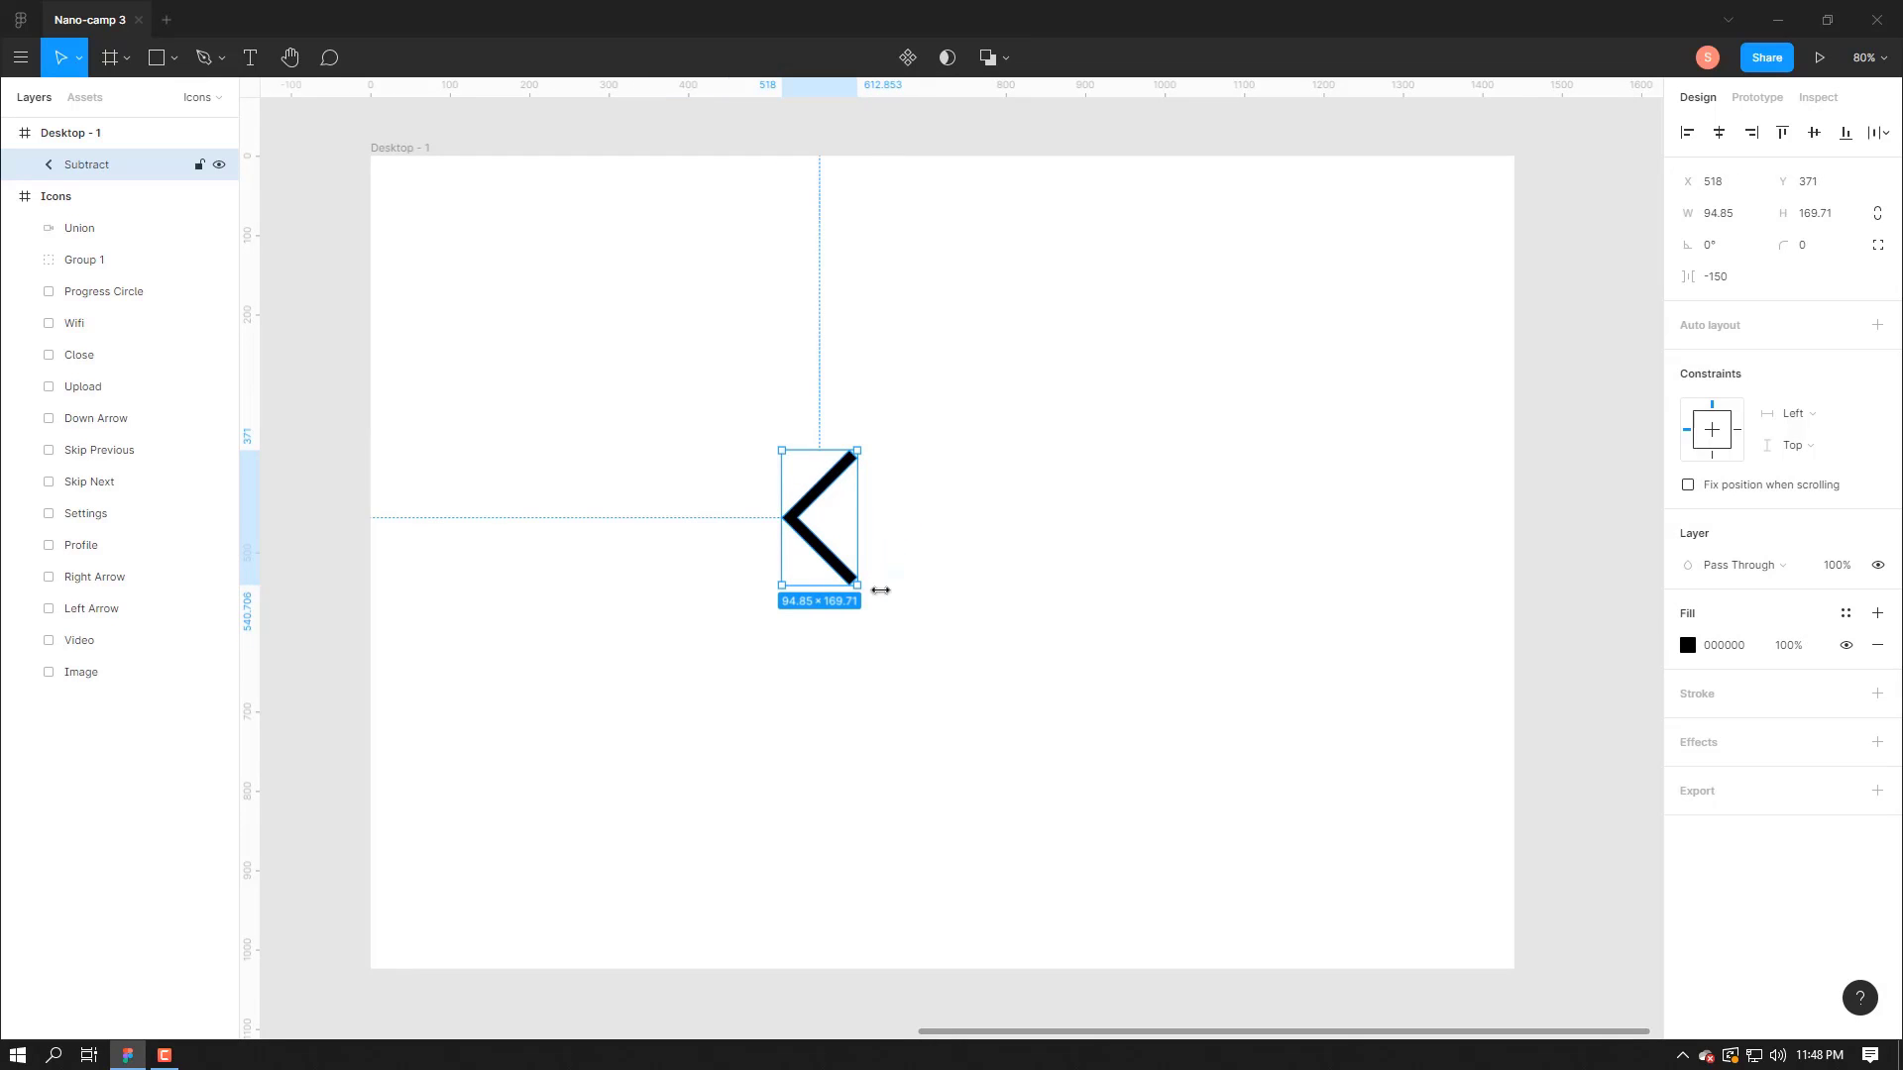
- Add a black (000000) stroke to the left arrow and align it Outside
left_click(978, 642)
left_click(803, 538)
left_click(1705, 699)
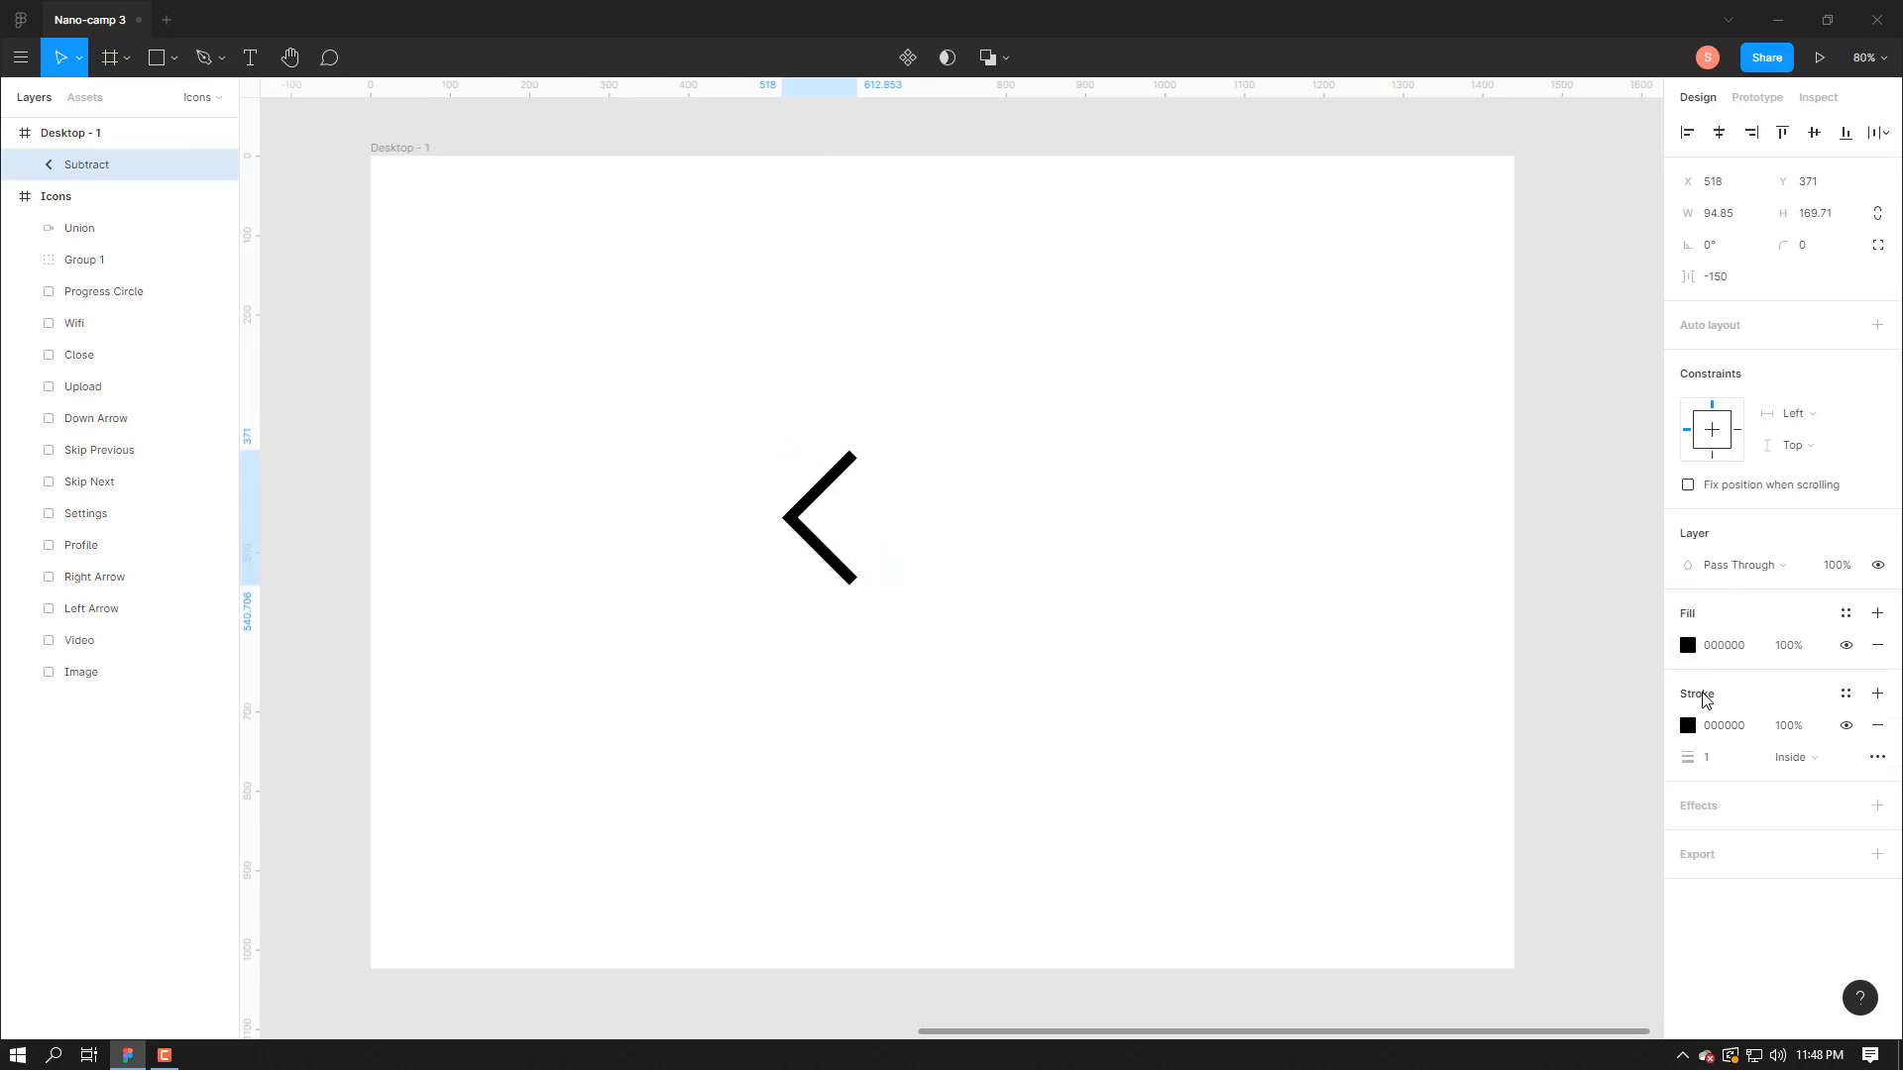
left_click(1836, 758)
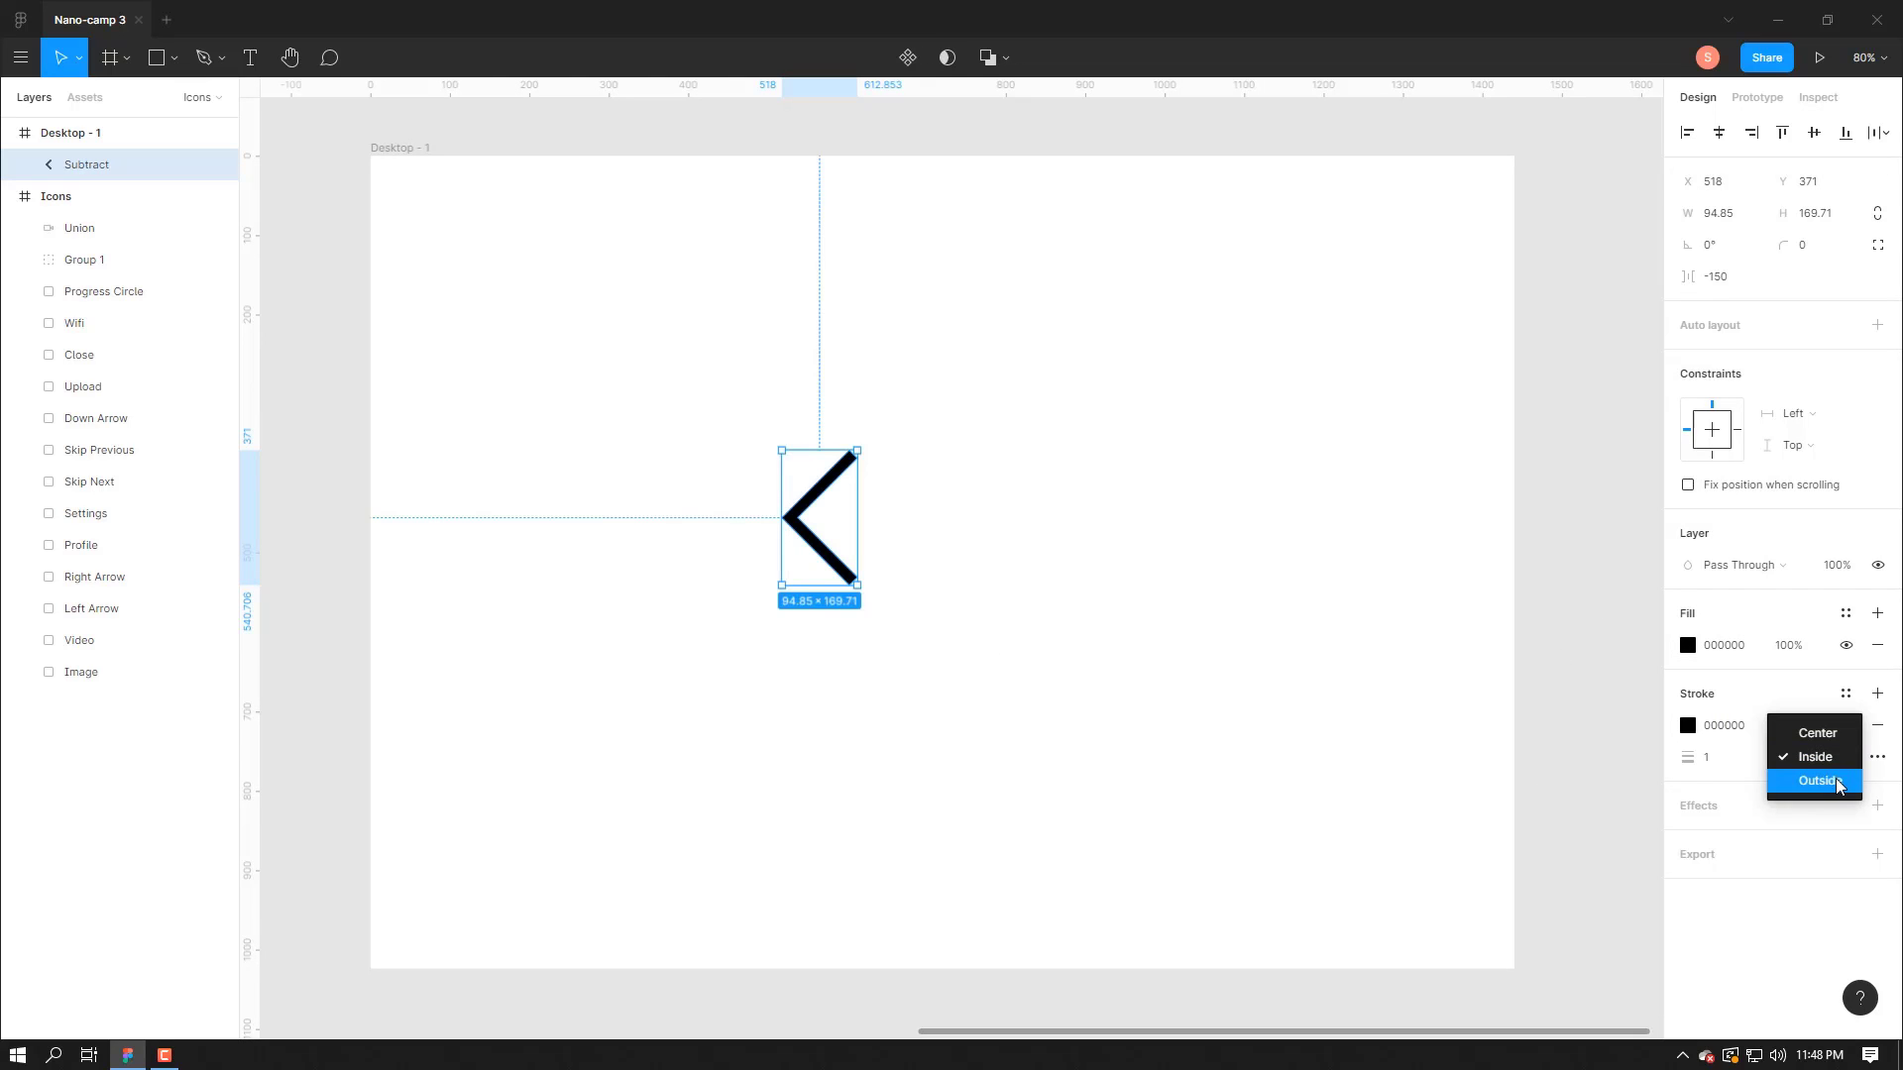
left_click(1836, 782)
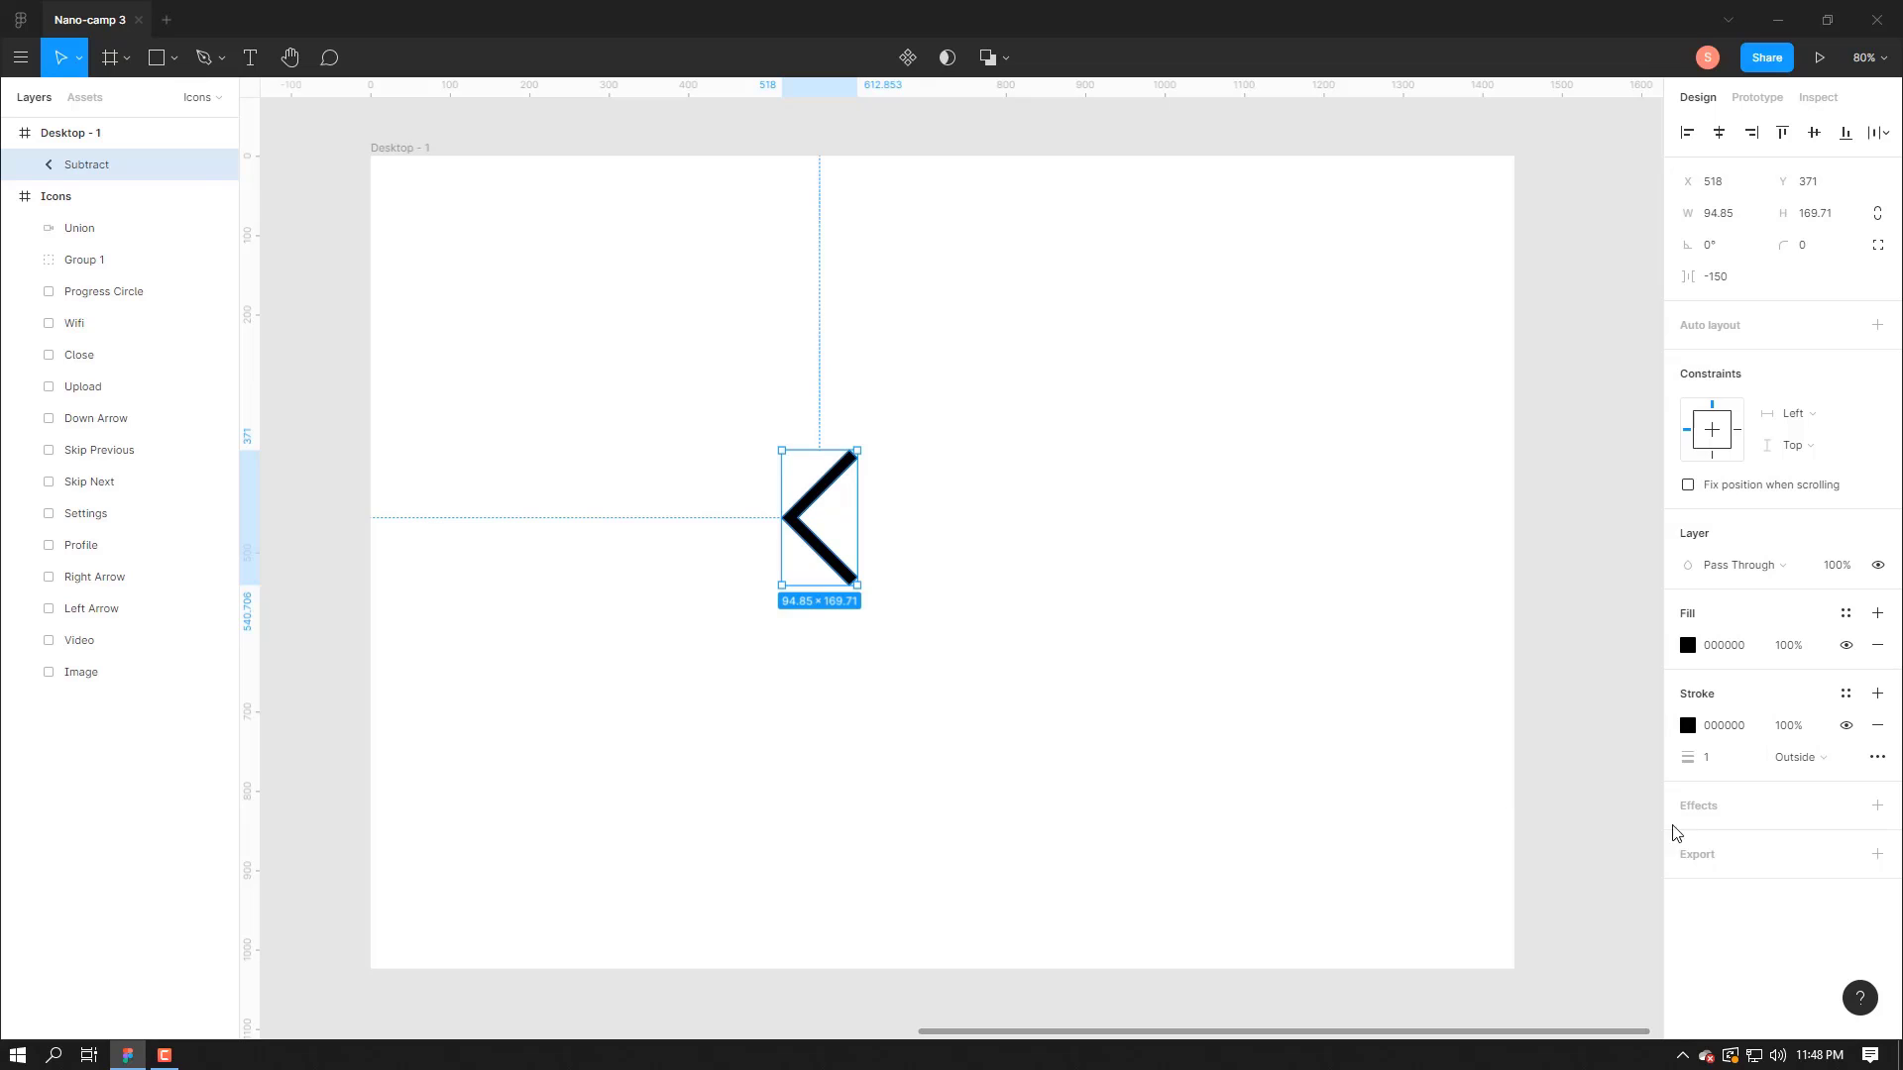
- Review the left arrow's stroke cap and join options and set its stroke width to 6
left_click(1880, 760)
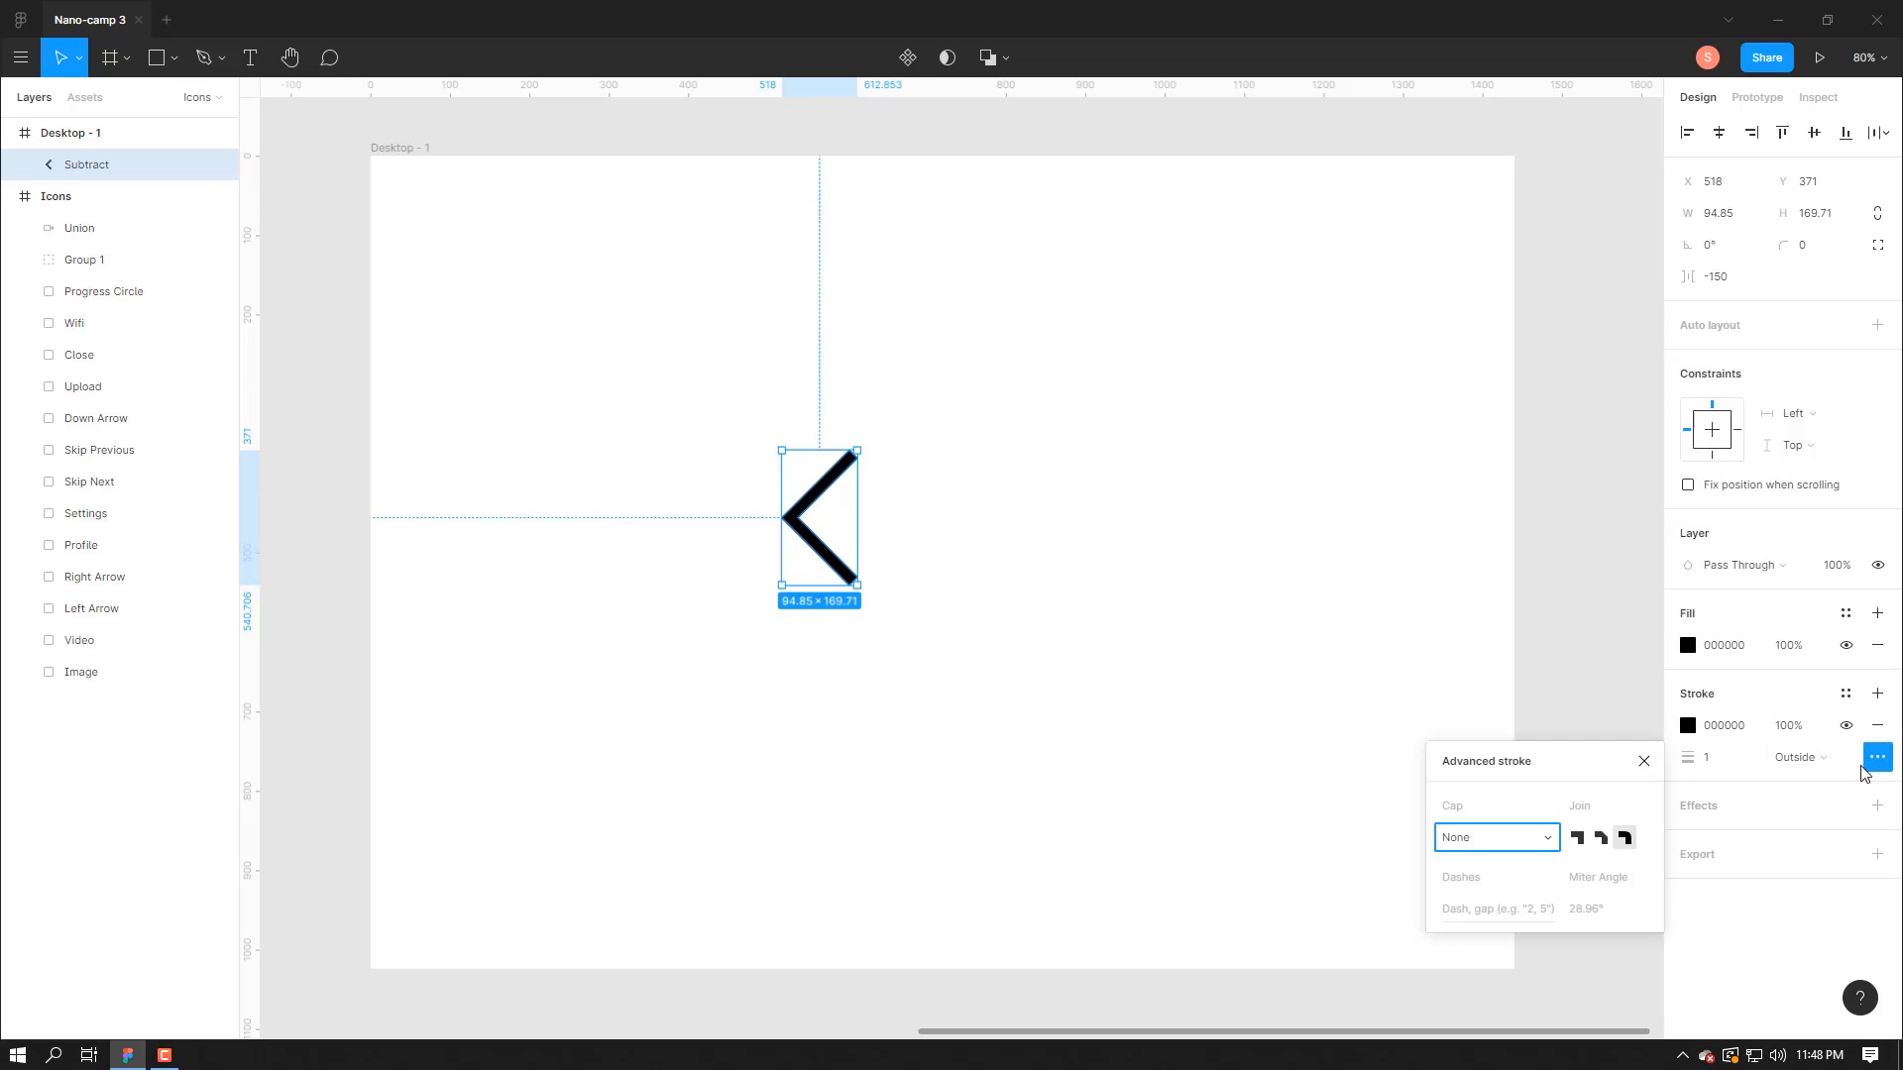
left_click(1541, 855)
left_click(1520, 862)
scroll(991, 664, "up", 2)
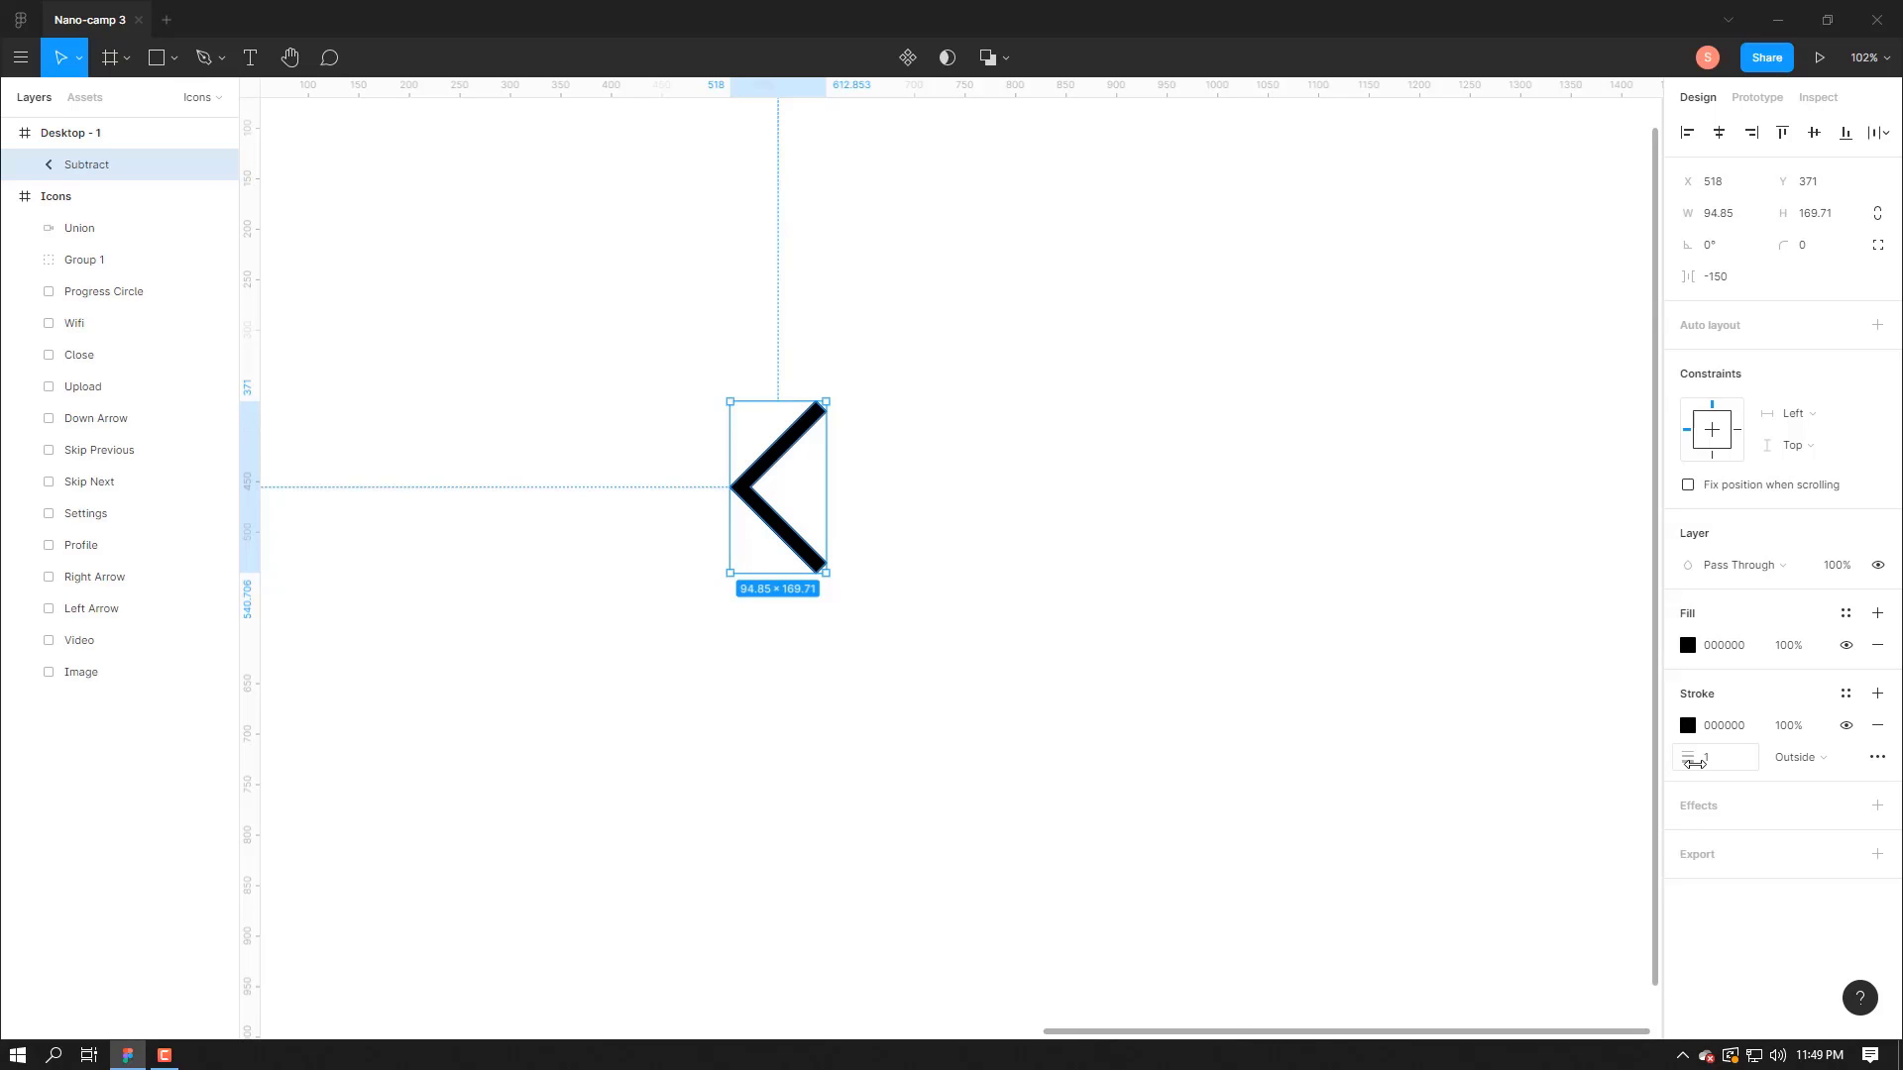
left_click(1725, 766)
type("6")
key("Return")
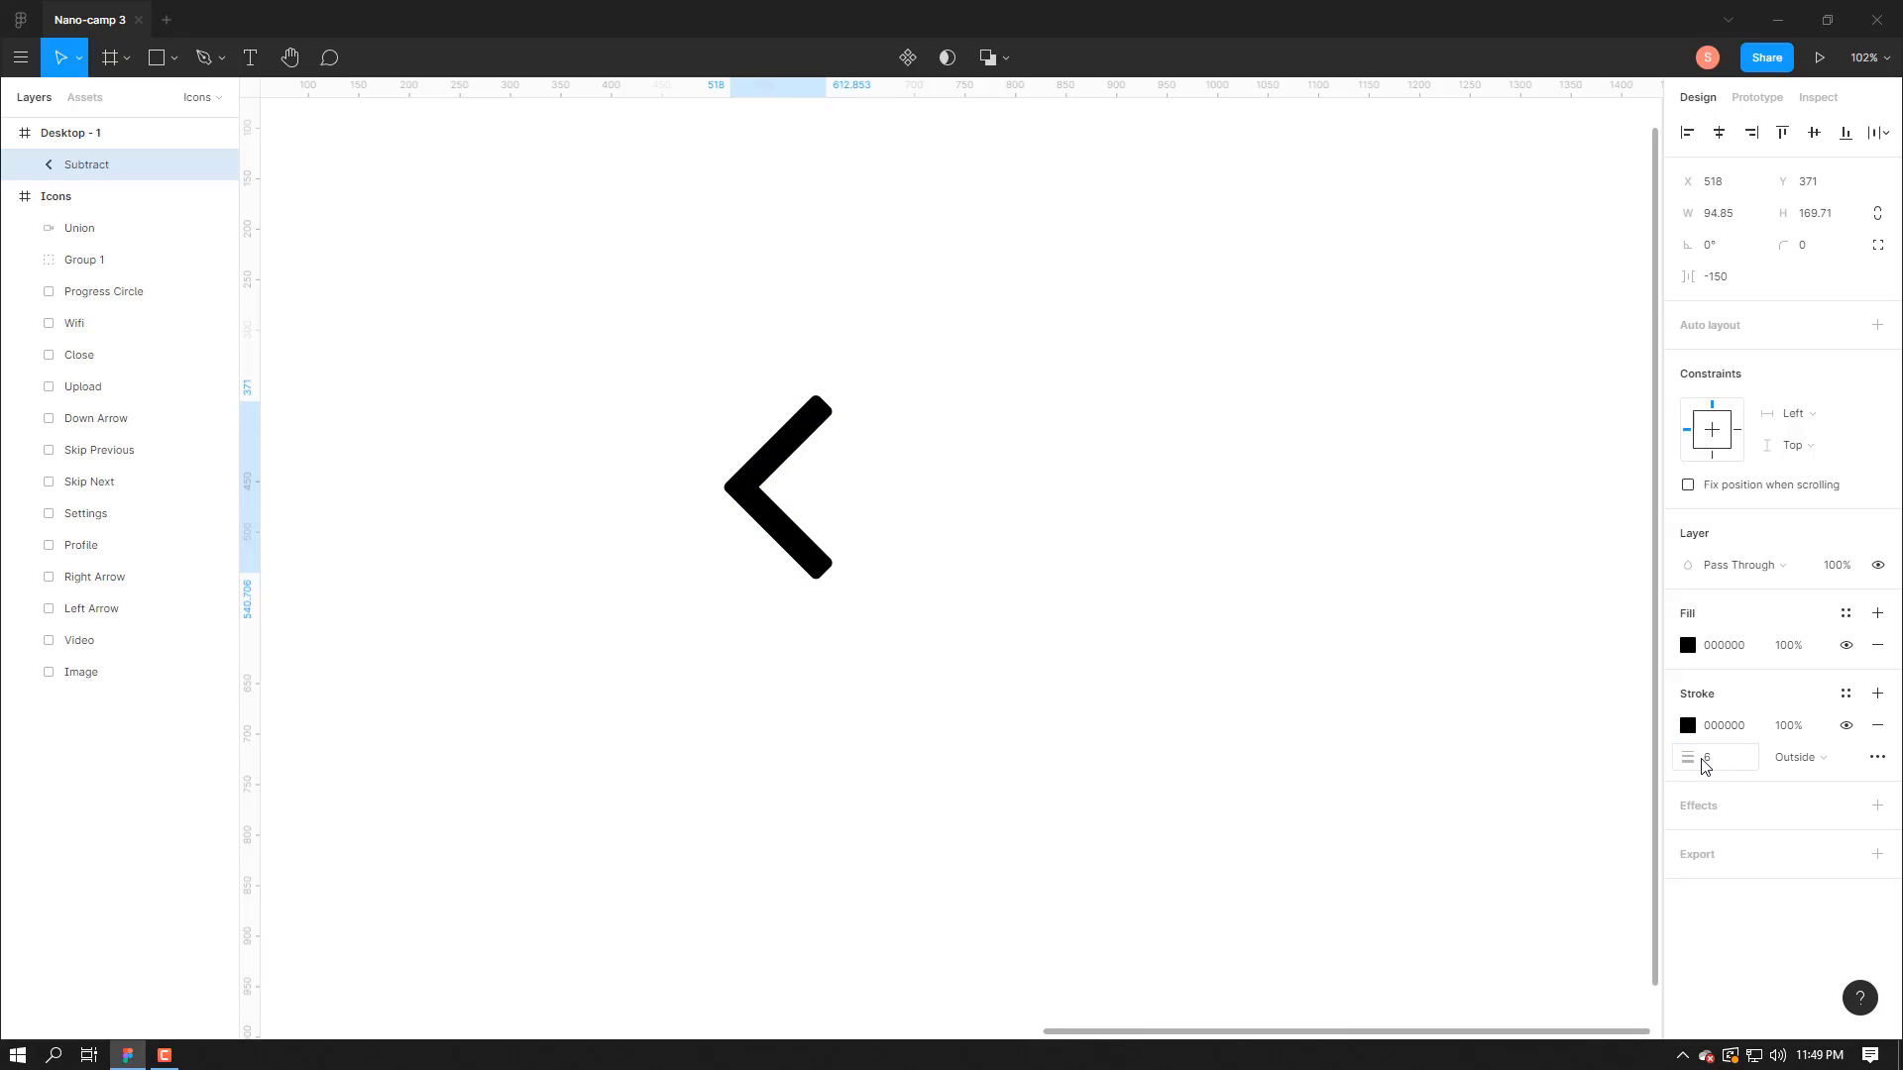
left_click(897, 645)
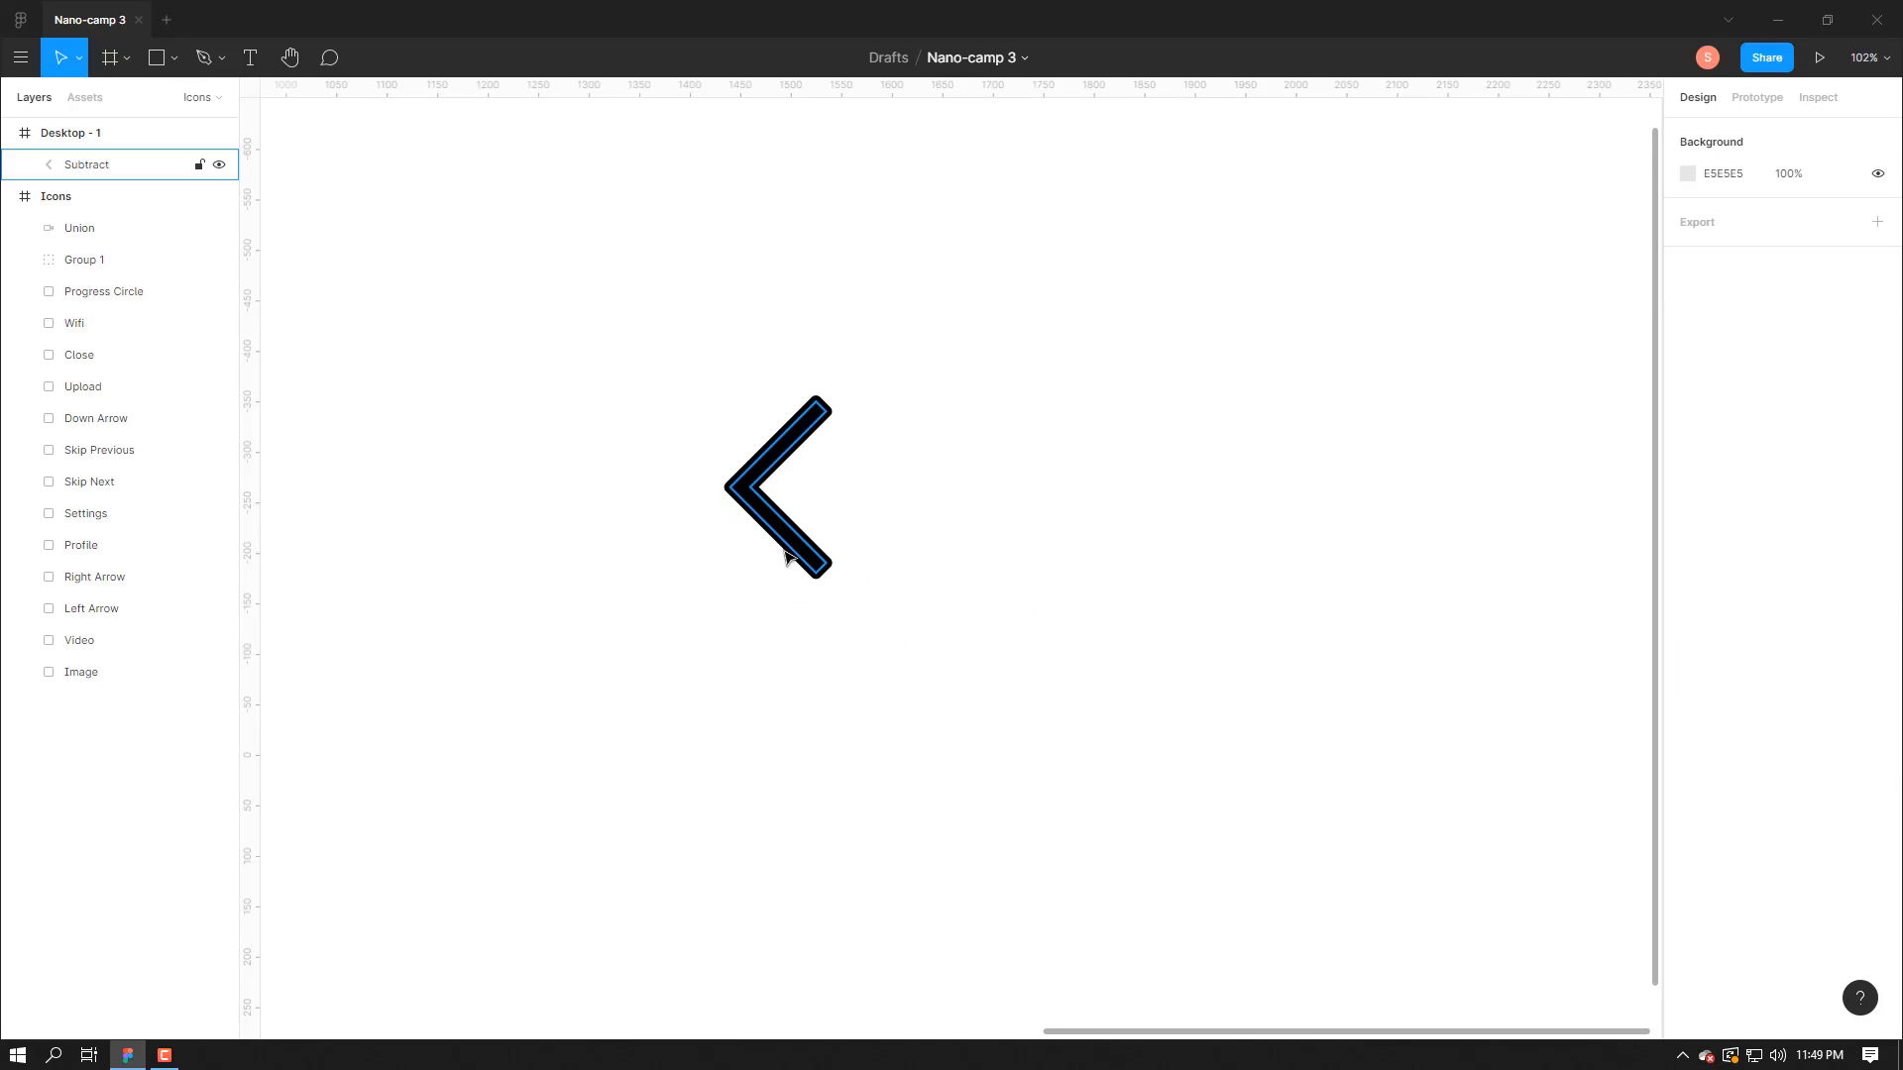
- Move the left arrow onto the third tile of the Icons frame, scaled to about 66 × 118 at X 783, Y 203
scroll(842, 526, "down", 3)
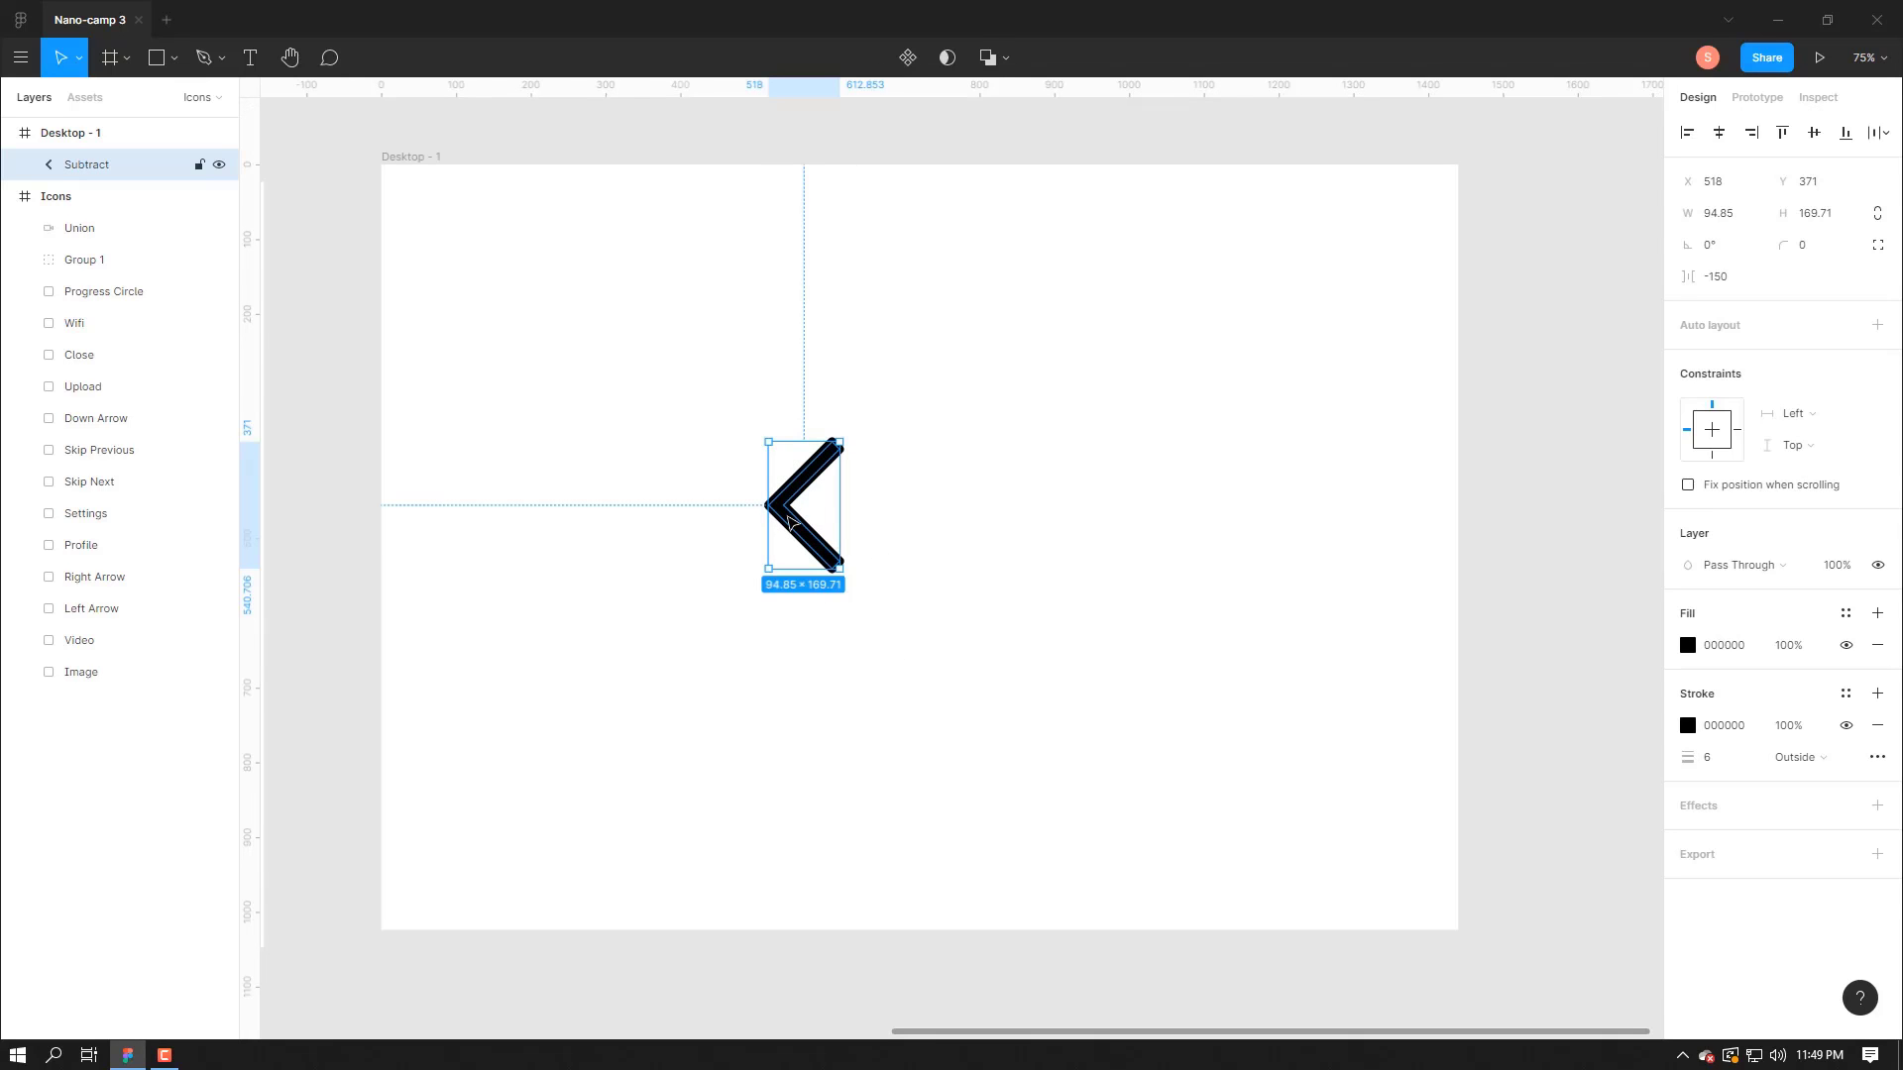
left_click_drag(827, 525, 480, 395)
left_click(655, 816)
left_click_drag(655, 816, 894, 829)
left_click(731, 420)
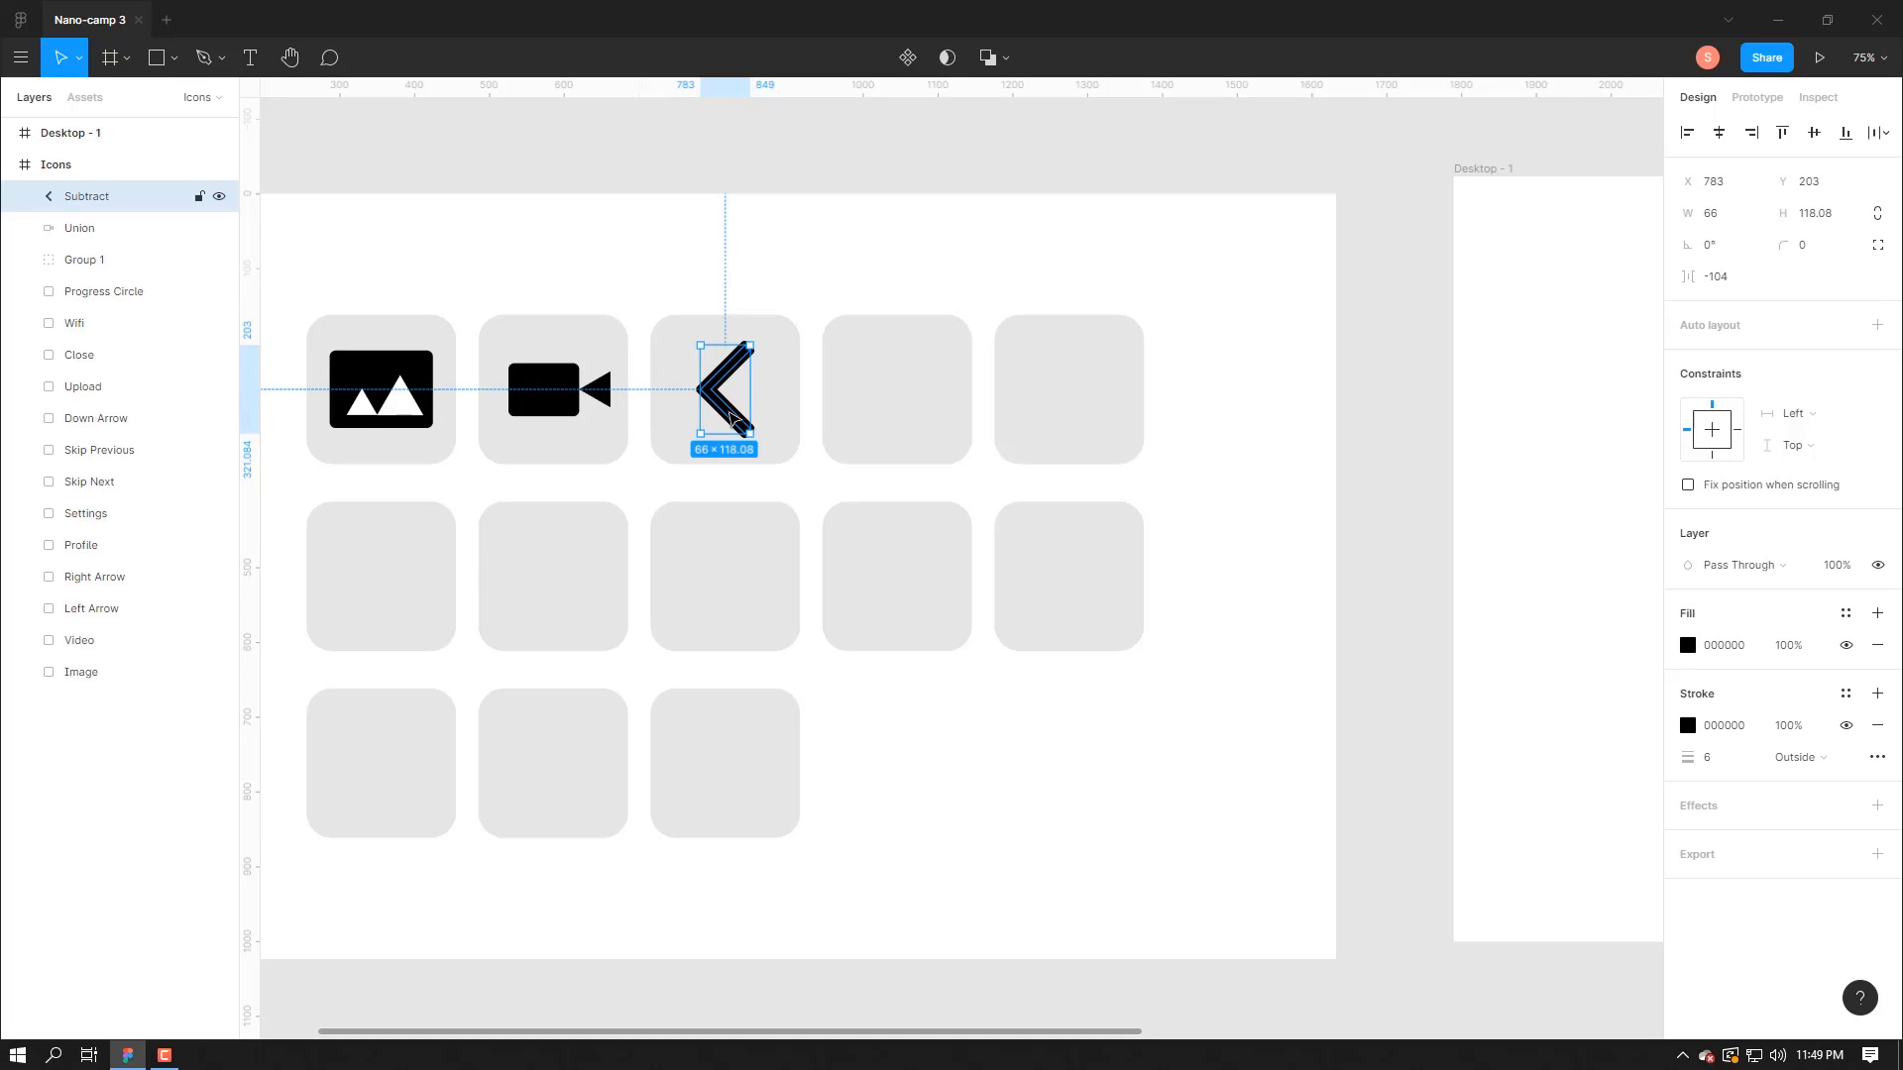
- Duplicate the arrow onto the fourth tile at about X 1017, Y 203 and rotate the copy 180°
left_click_drag(733, 418, 910, 421)
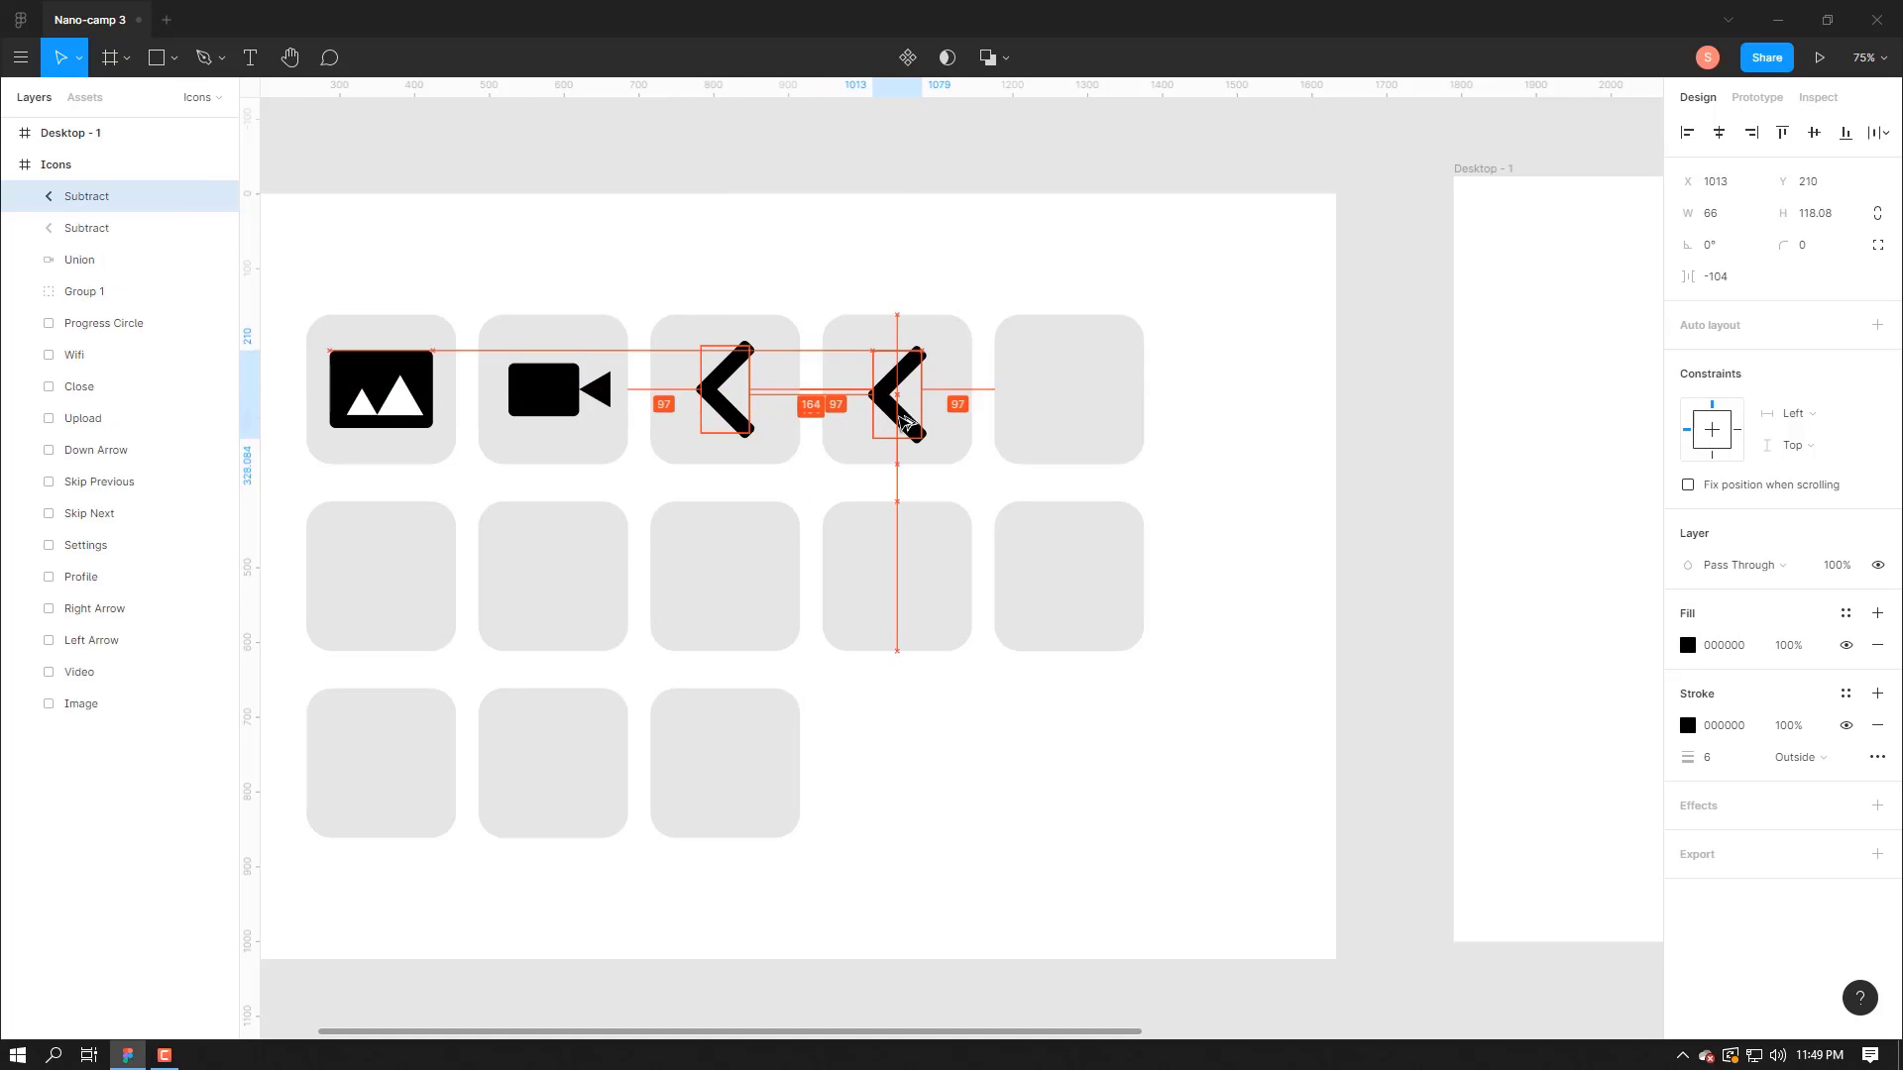
left_click(1718, 253)
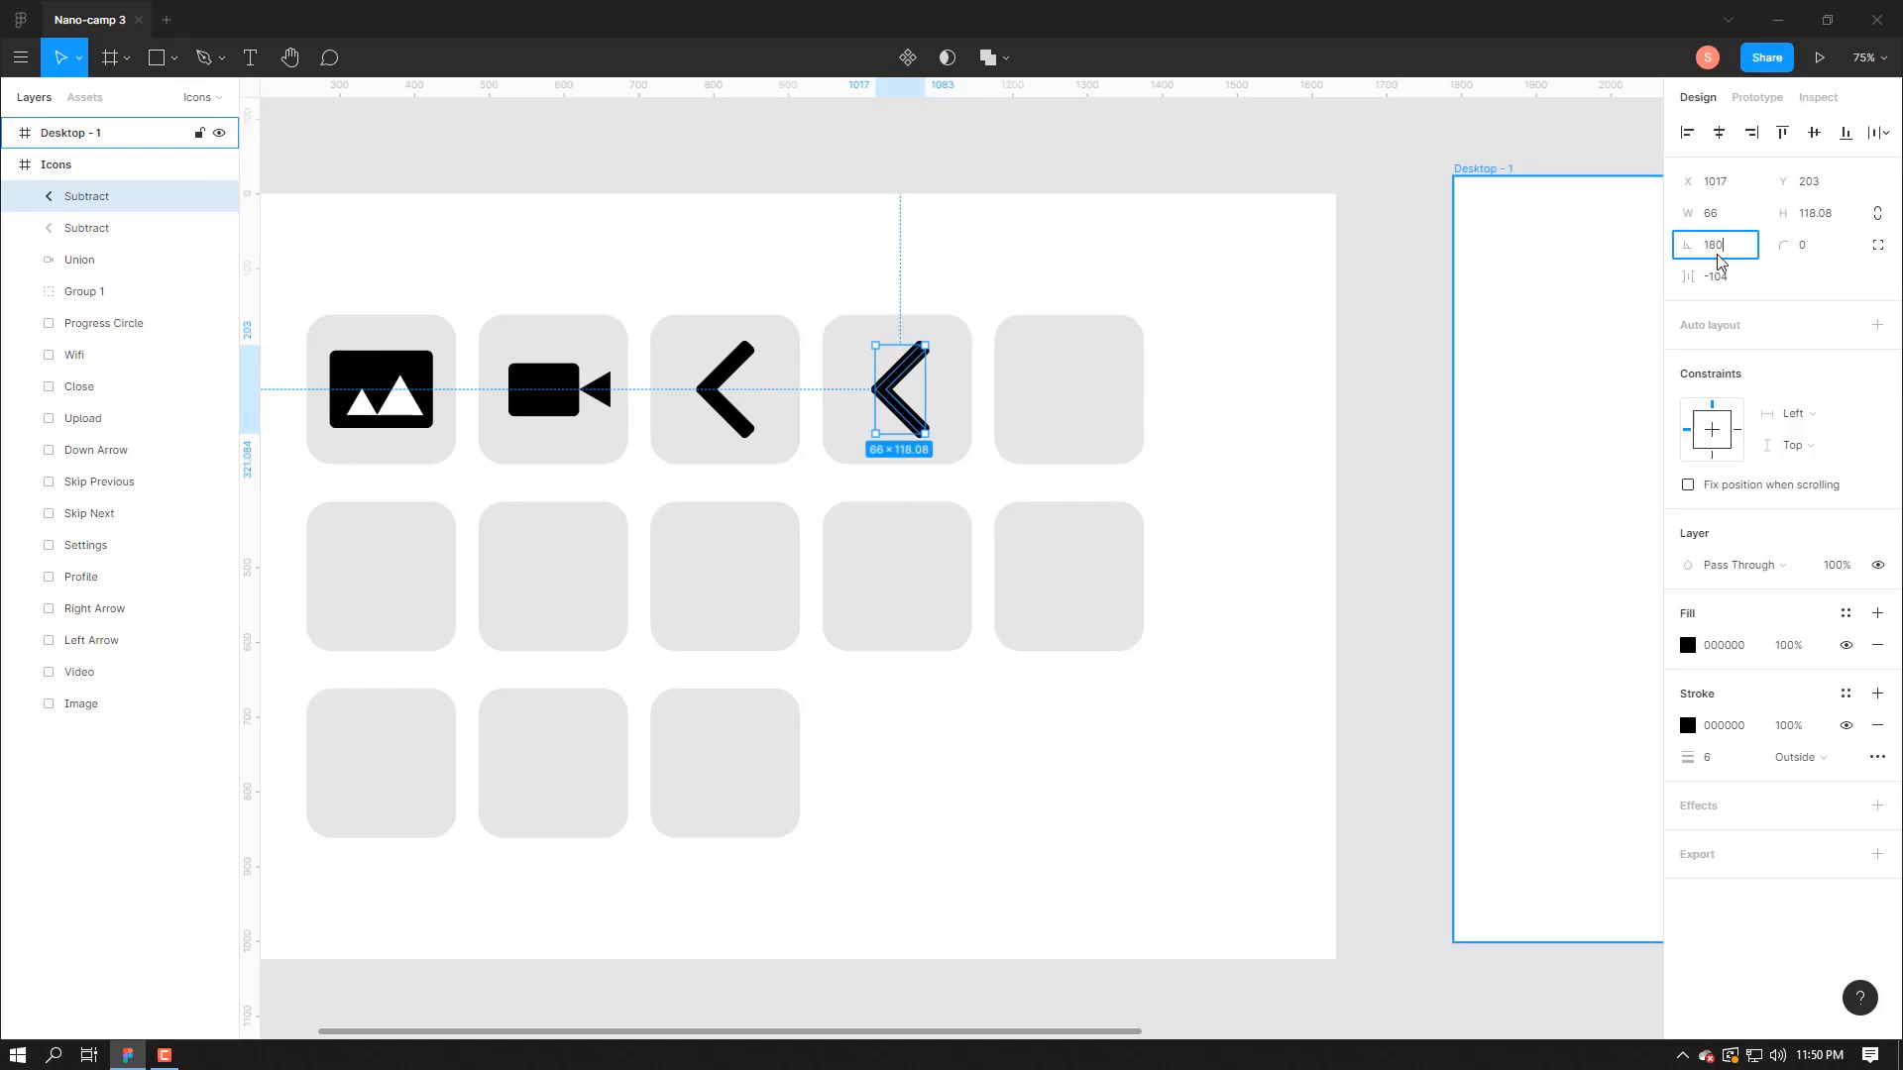
key("Return")
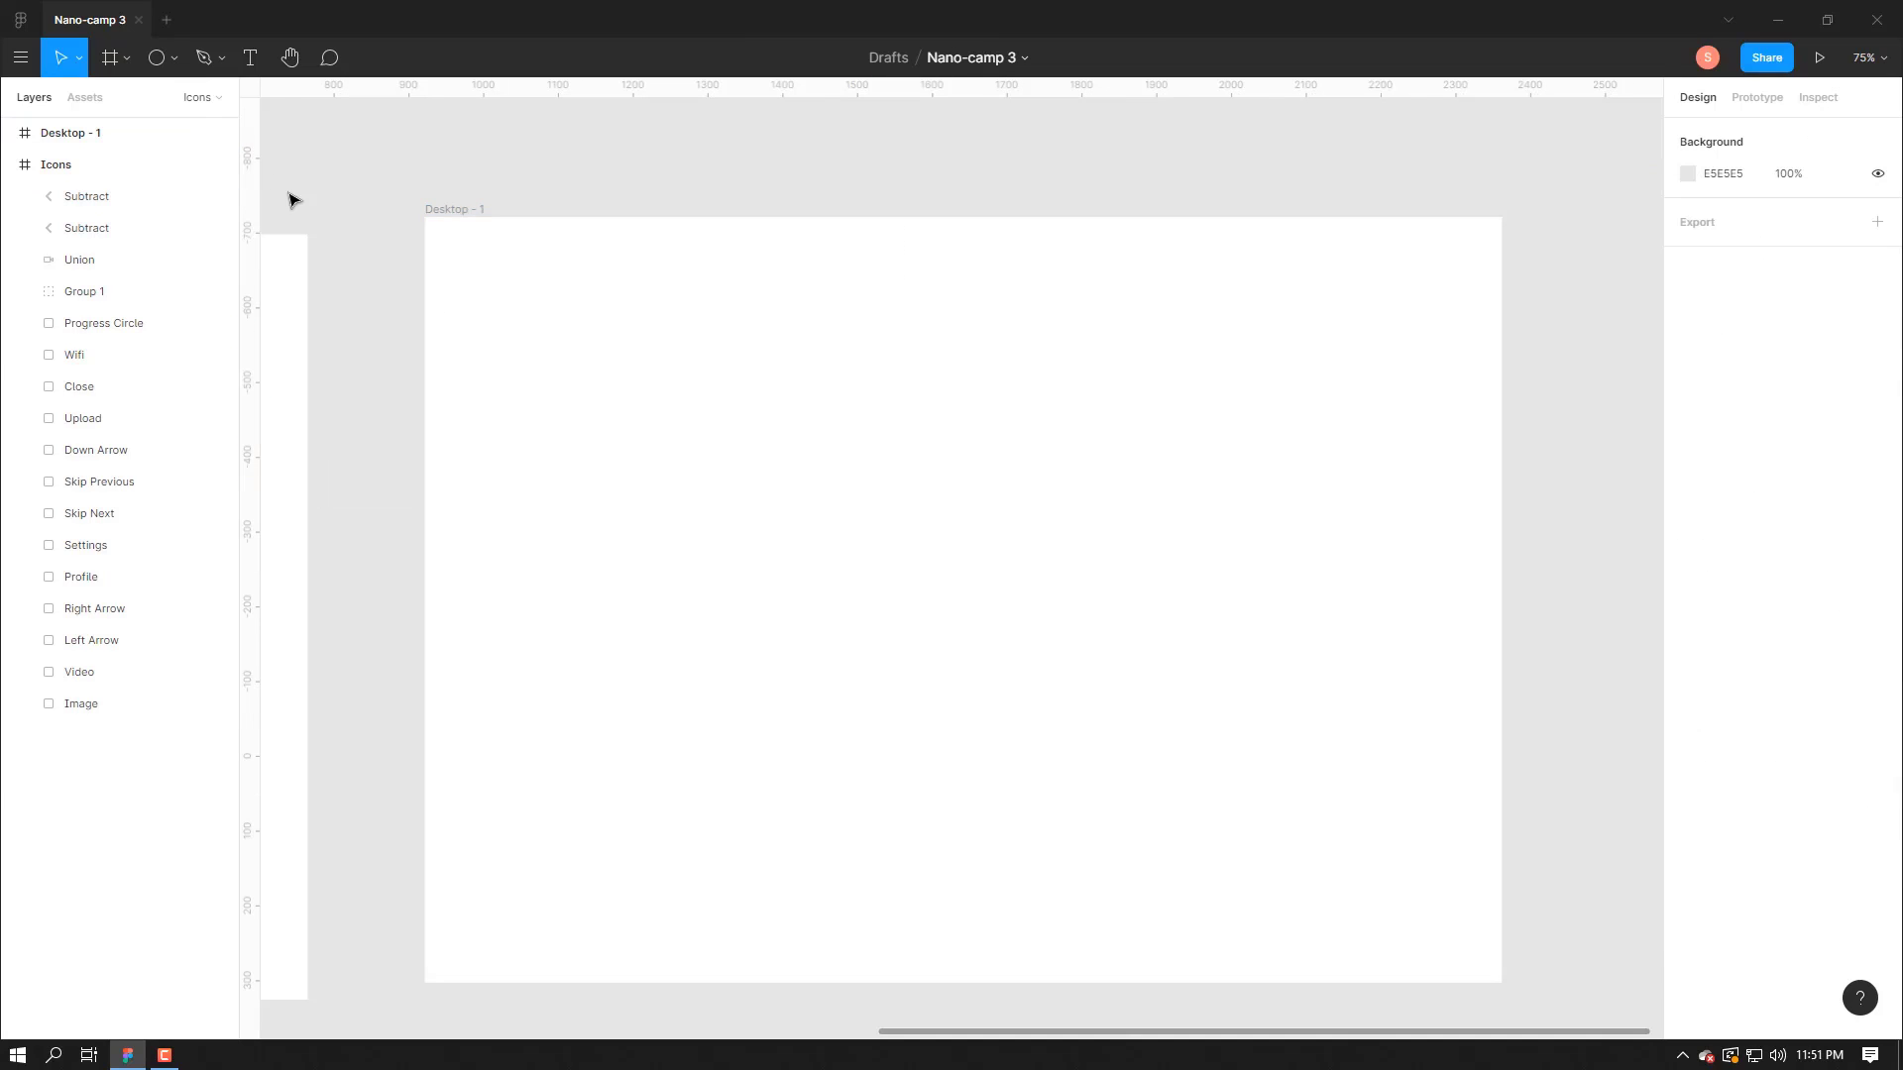
- Draw a circle in the Desktop - 1 frame at about X 471, Y 262 and set its size to 50 × 50
left_click(154, 58)
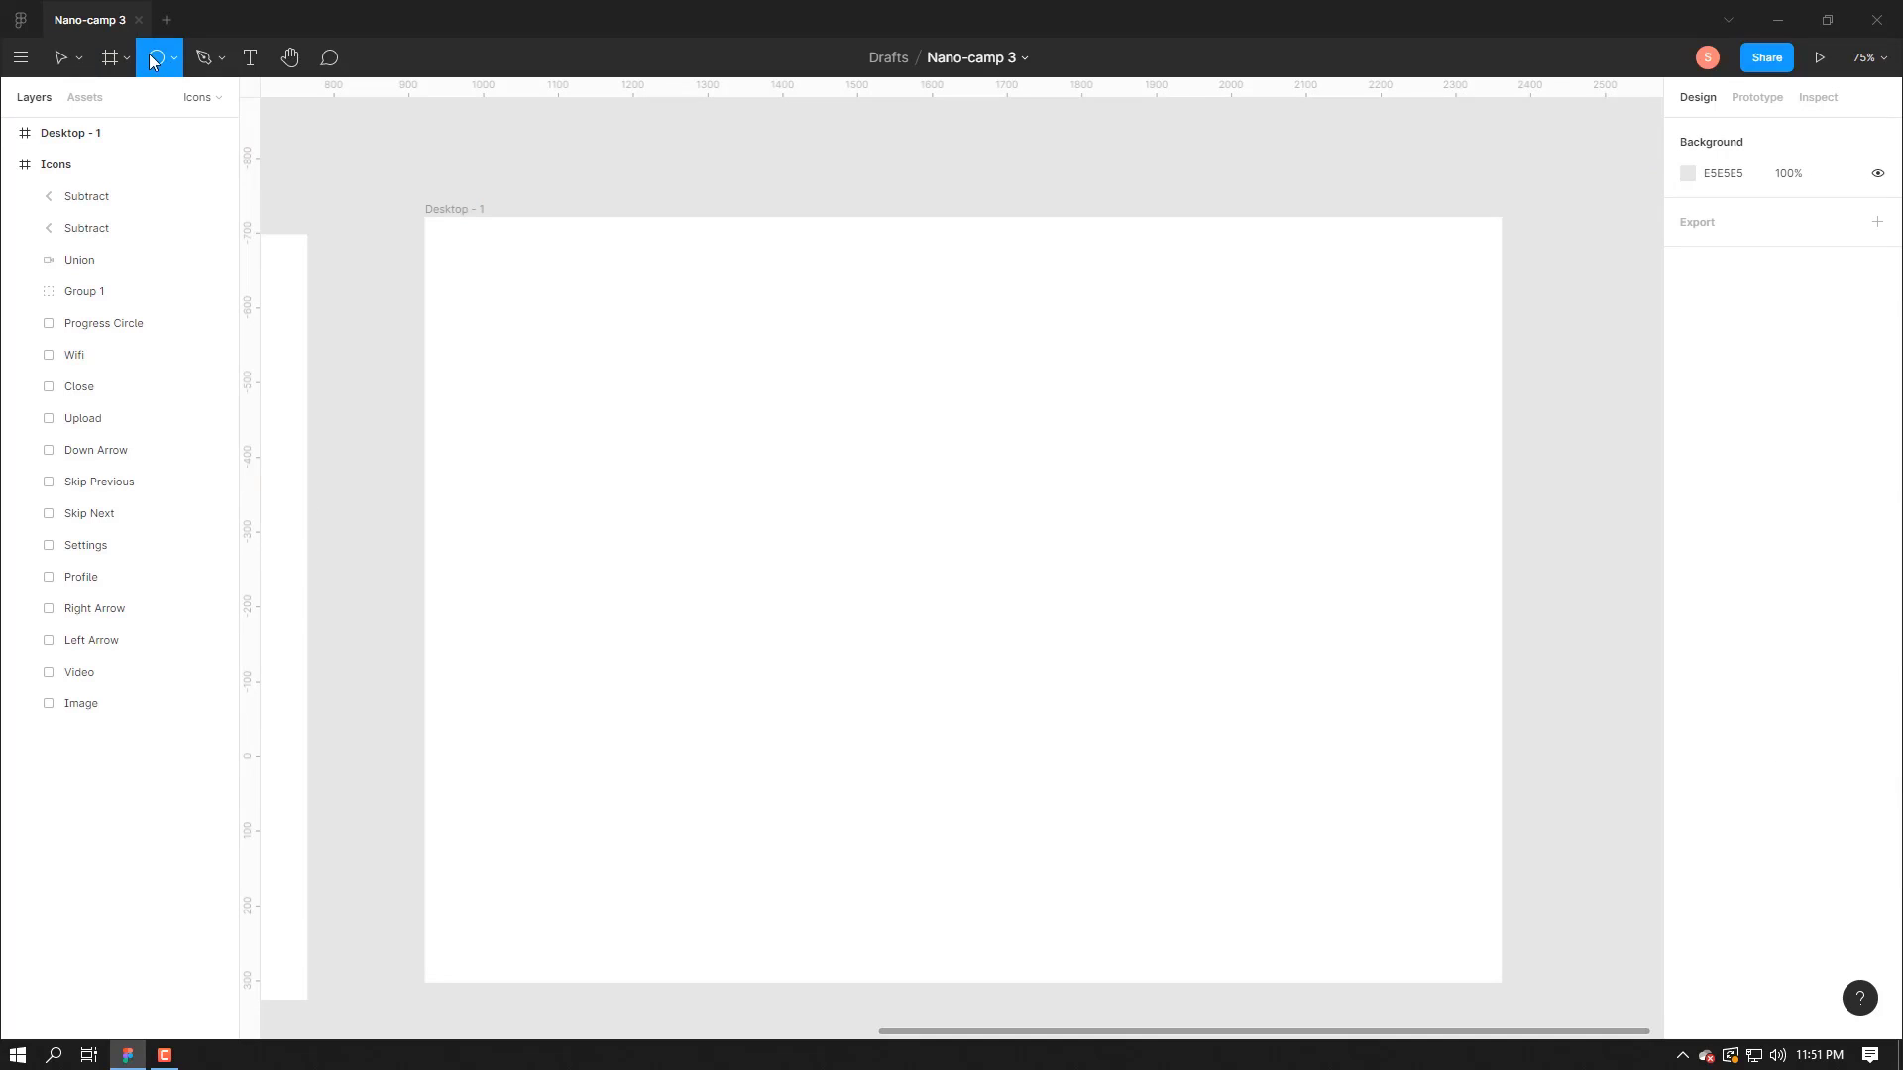
left_click_drag(777, 414, 816, 453)
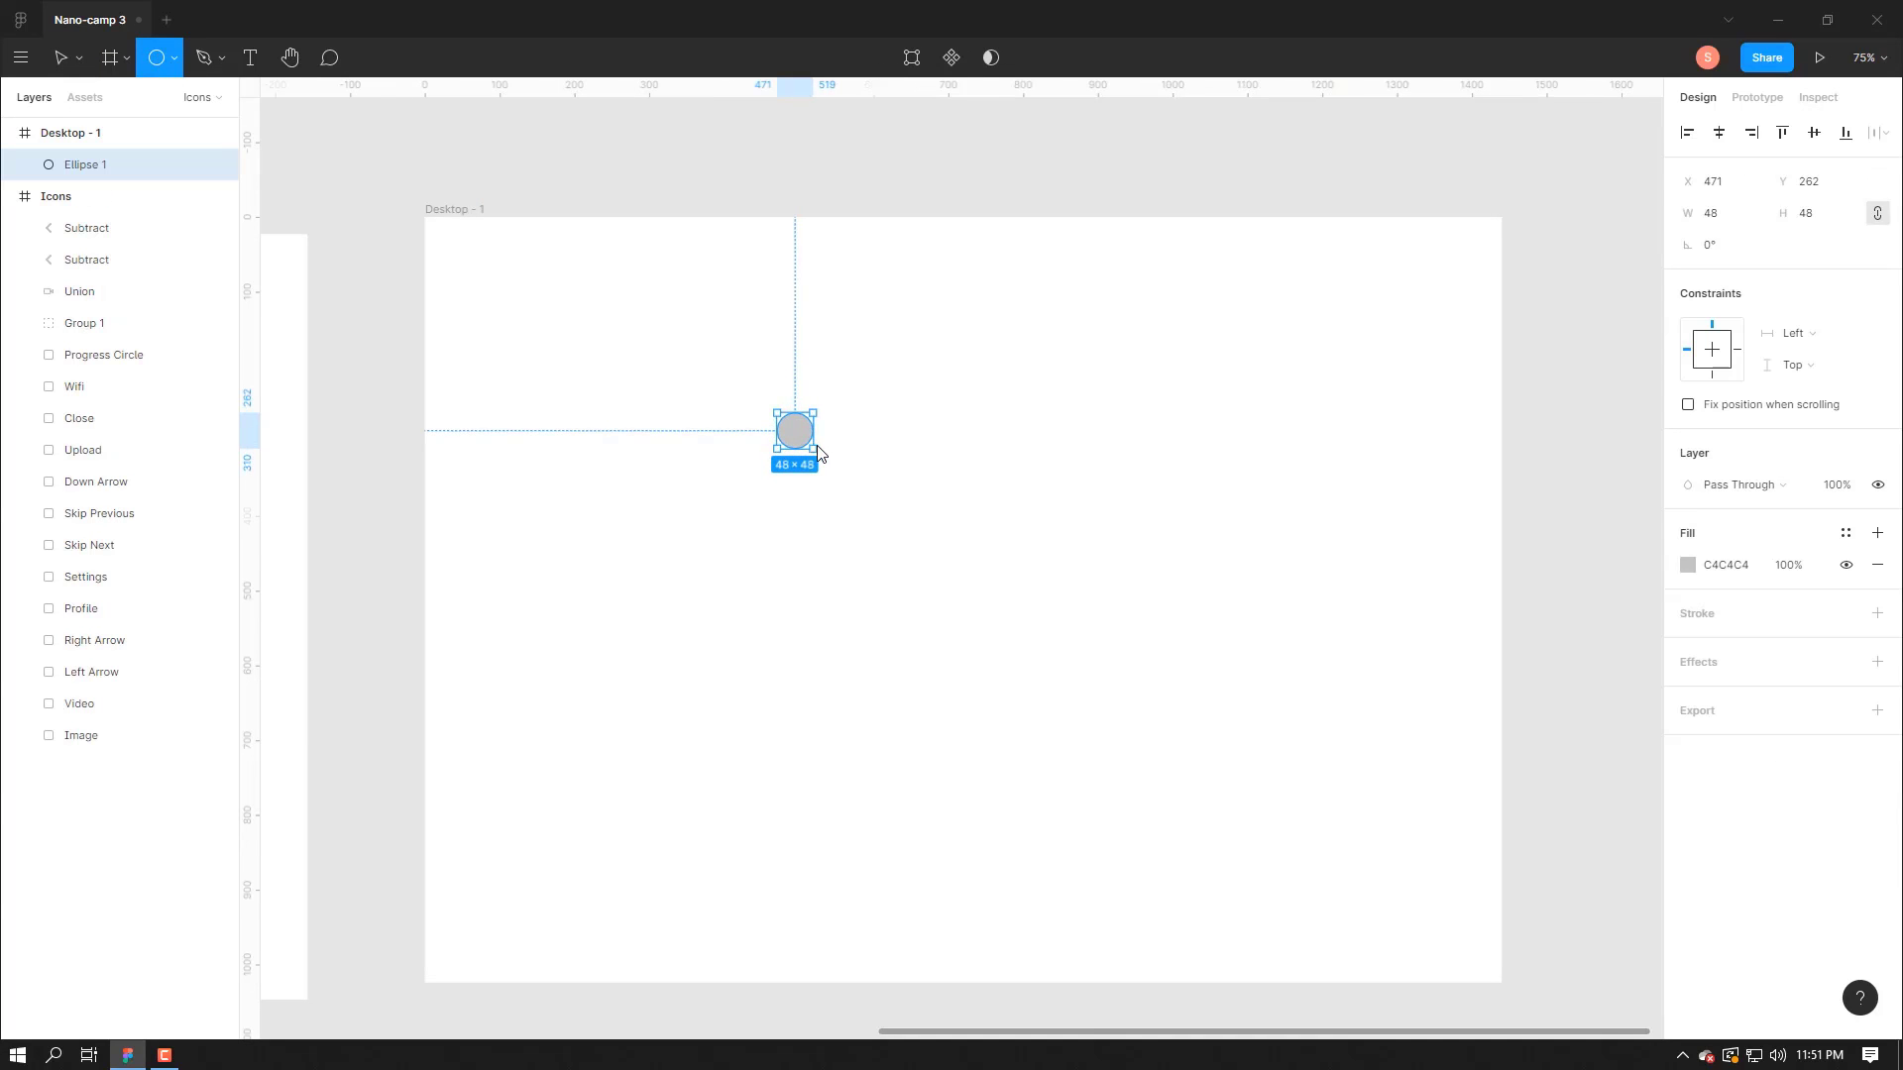
left_click(1735, 216)
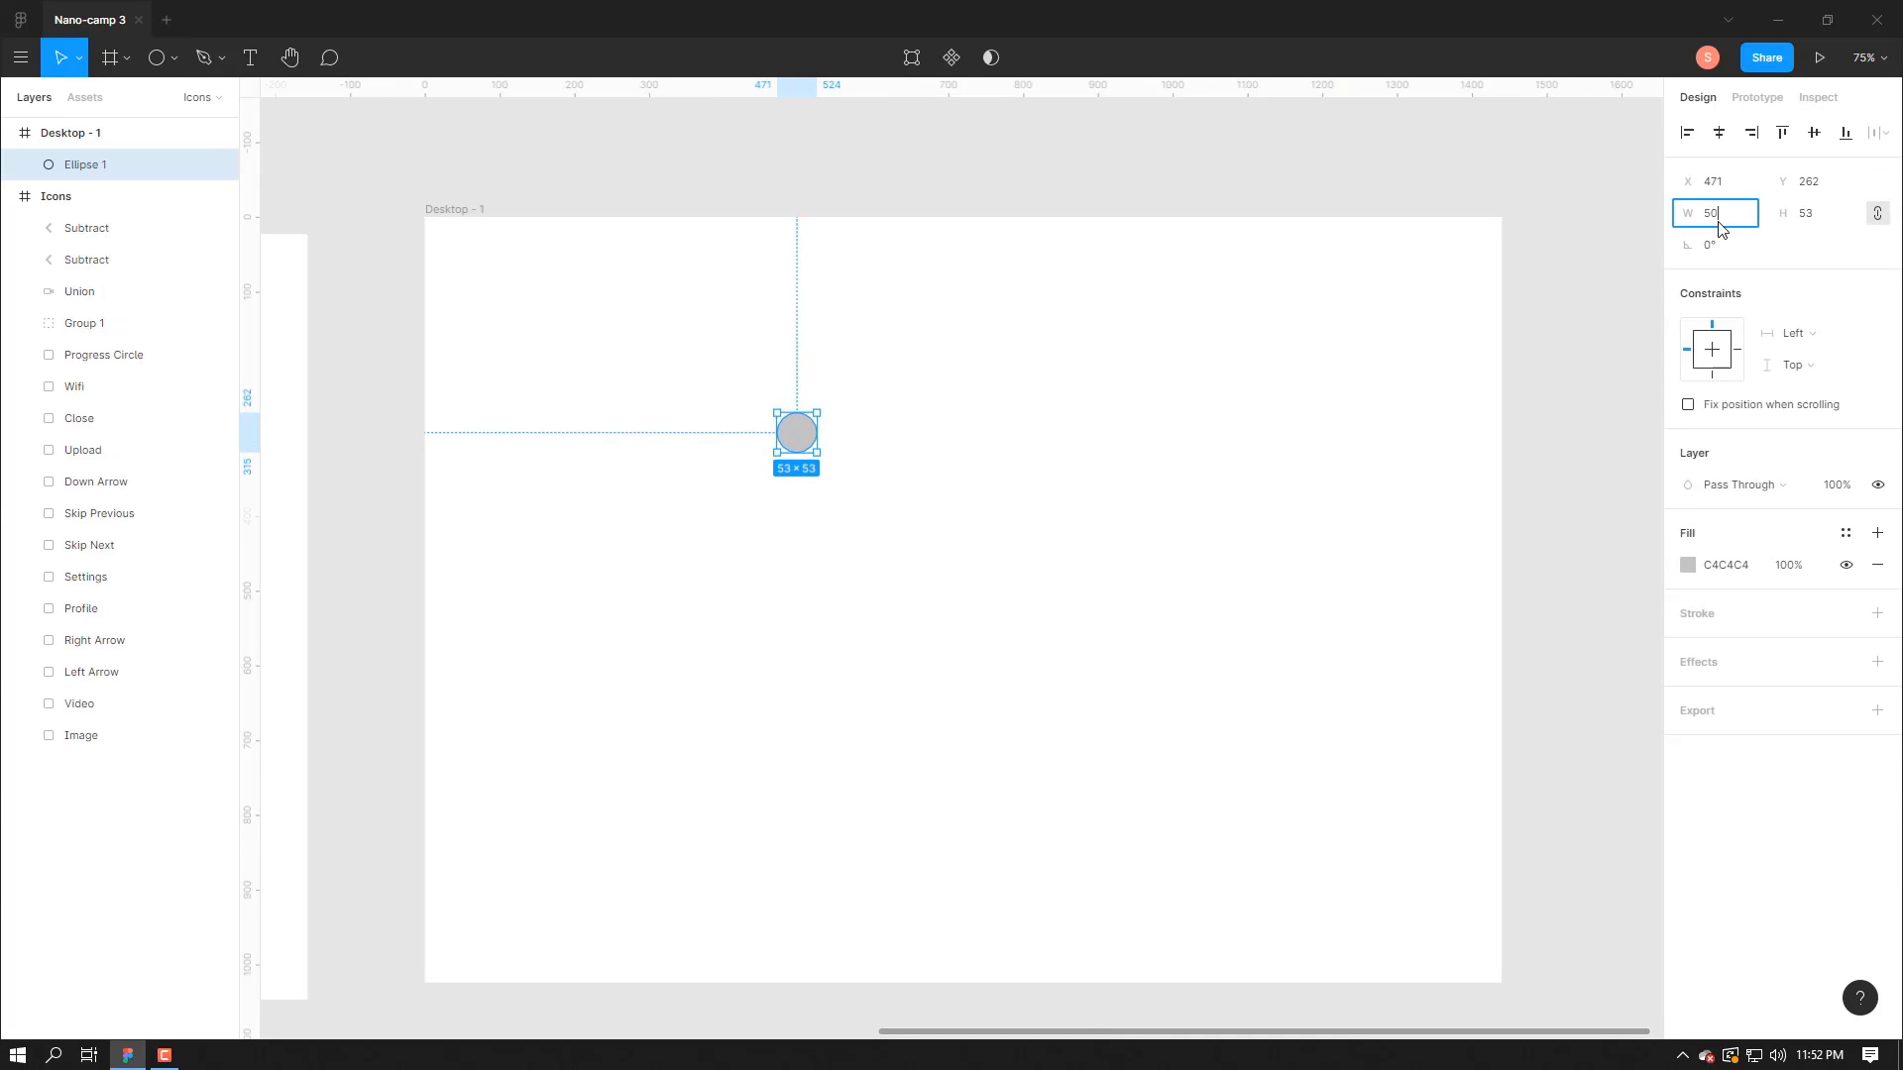
key("Return")
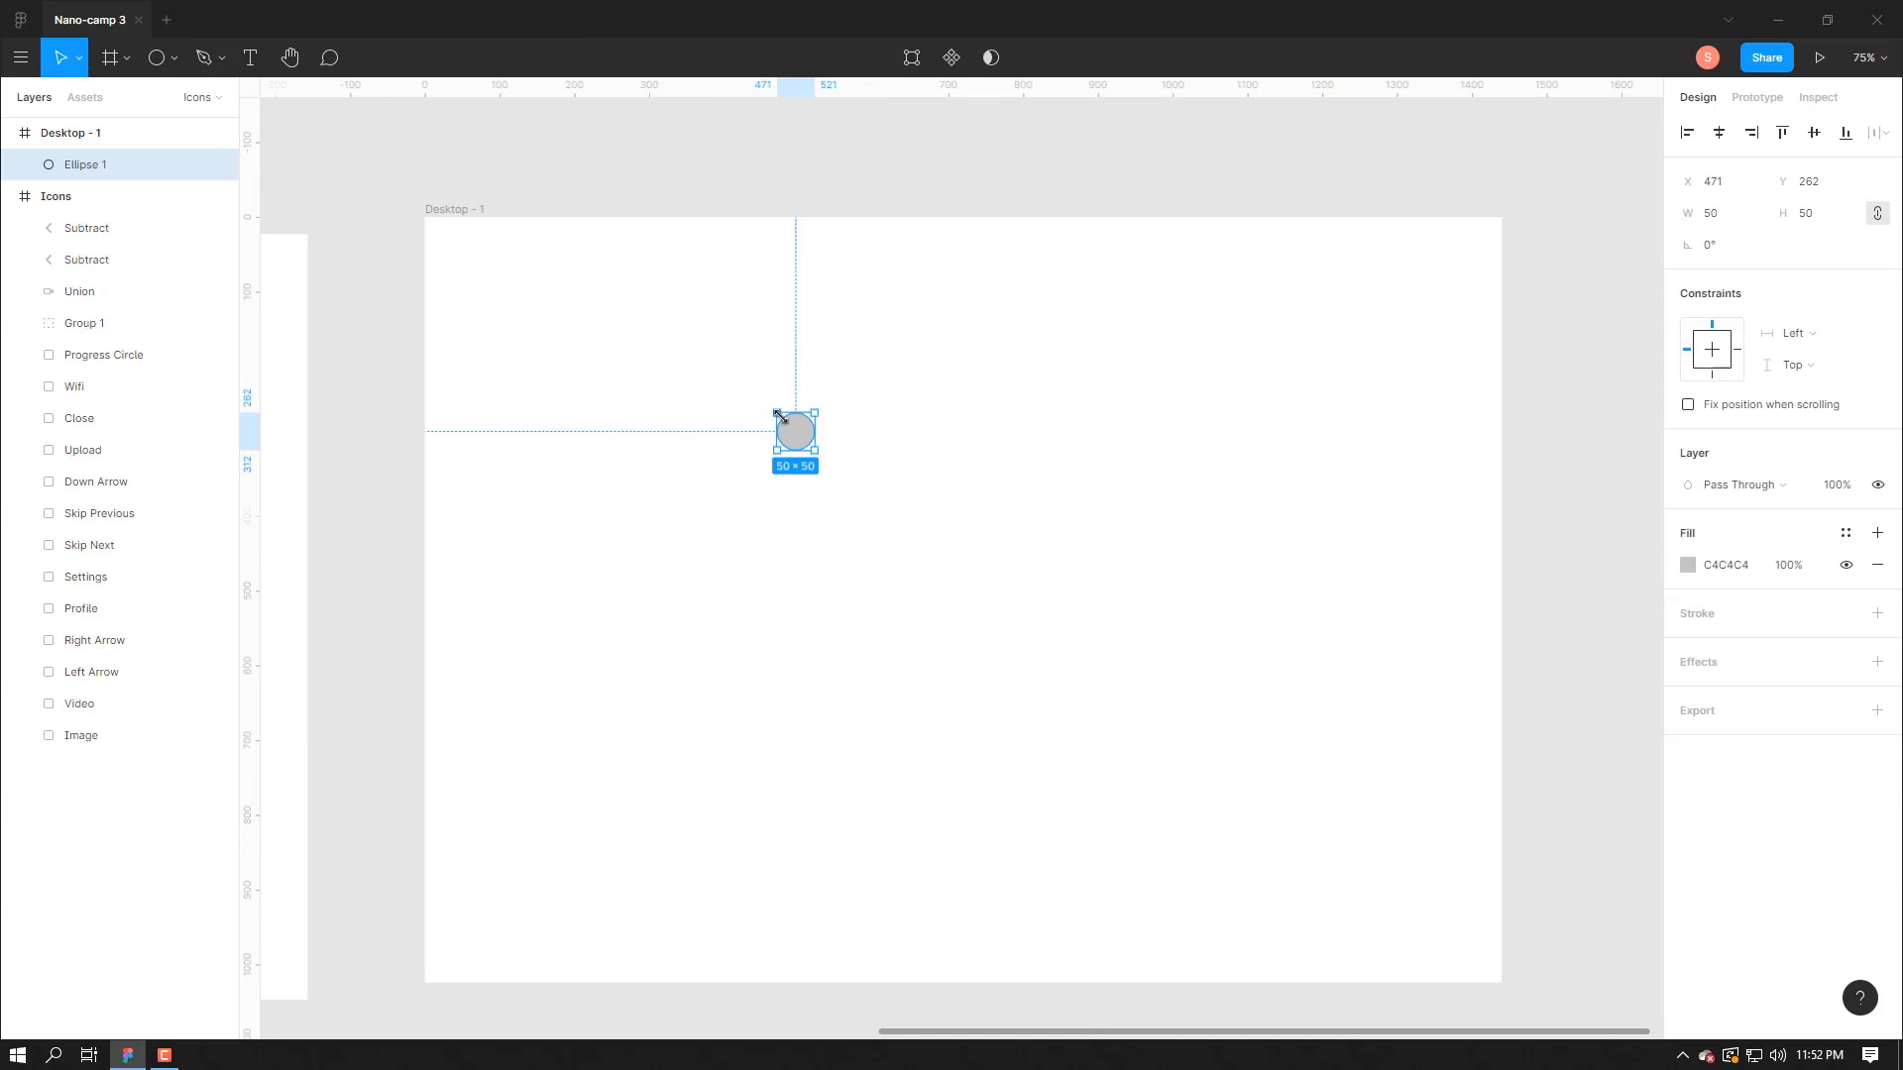
- Create a 100 × 100 circle below and right of the small one and duplicate it about 50 lower, partly overlapping
left_click(153, 58)
left_click(1734, 216)
type("1")
mouse_move(908, 475)
left_mouse_down()
mouse_move(969, 535)
mouse_move(1052, 515)
mouse_move(942, 560)
left_mouse_up()
type("00")
key("Return")
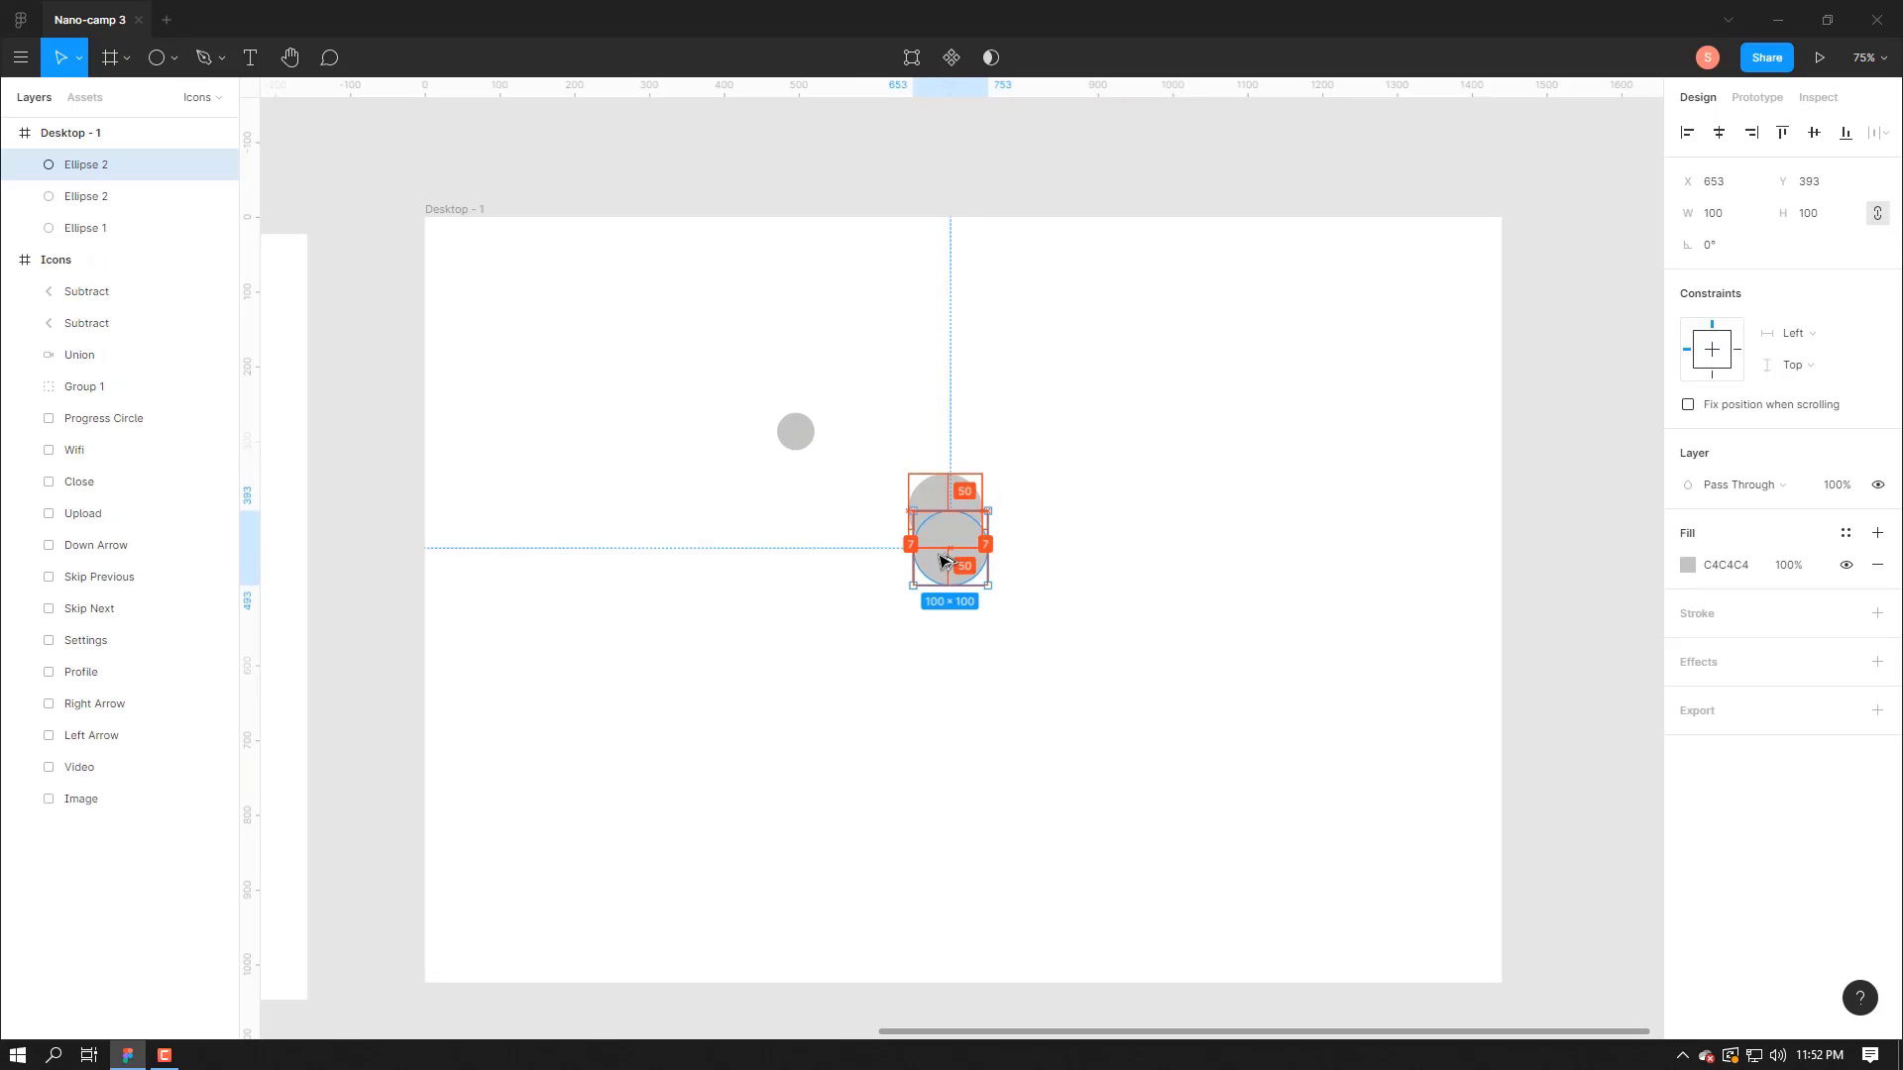
- Align the horizontal centers of the two overlapping 100 × 100 circles
left_click(962, 494)
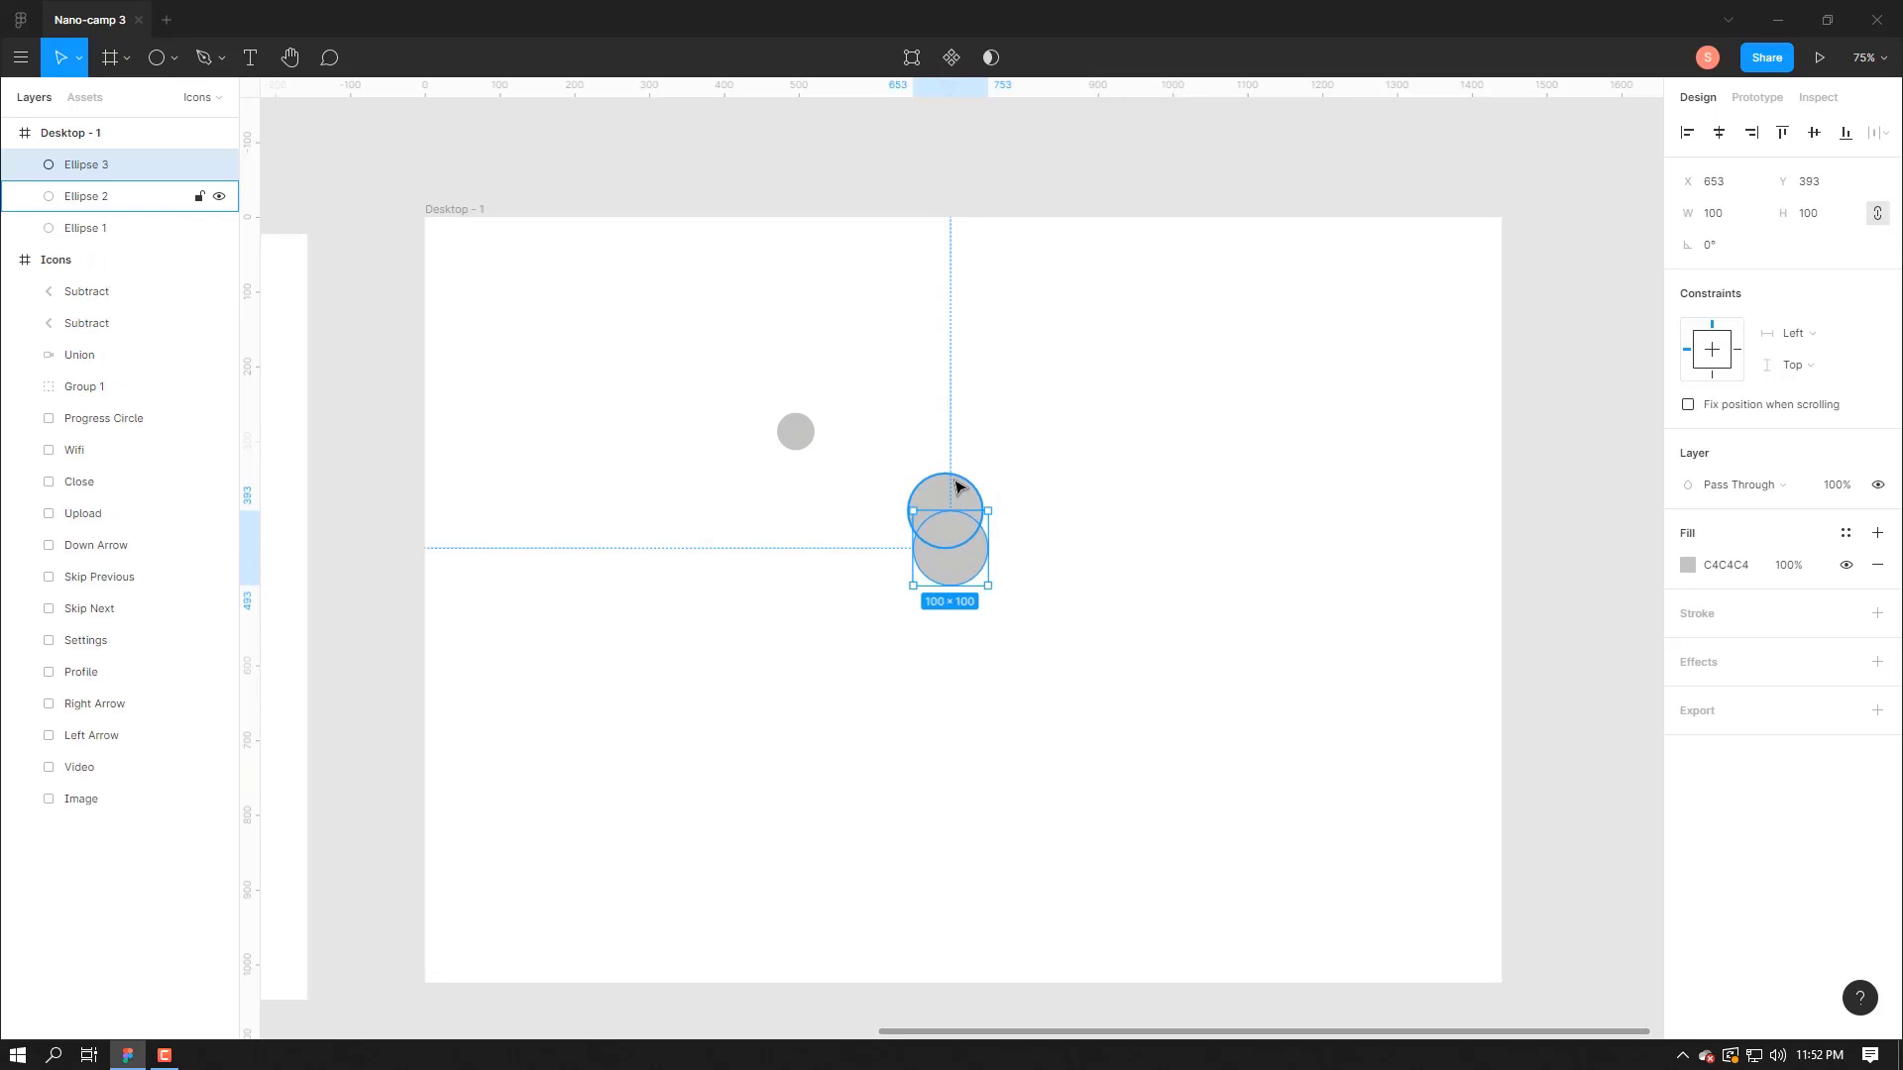
left_click(1016, 533)
left_click(942, 496)
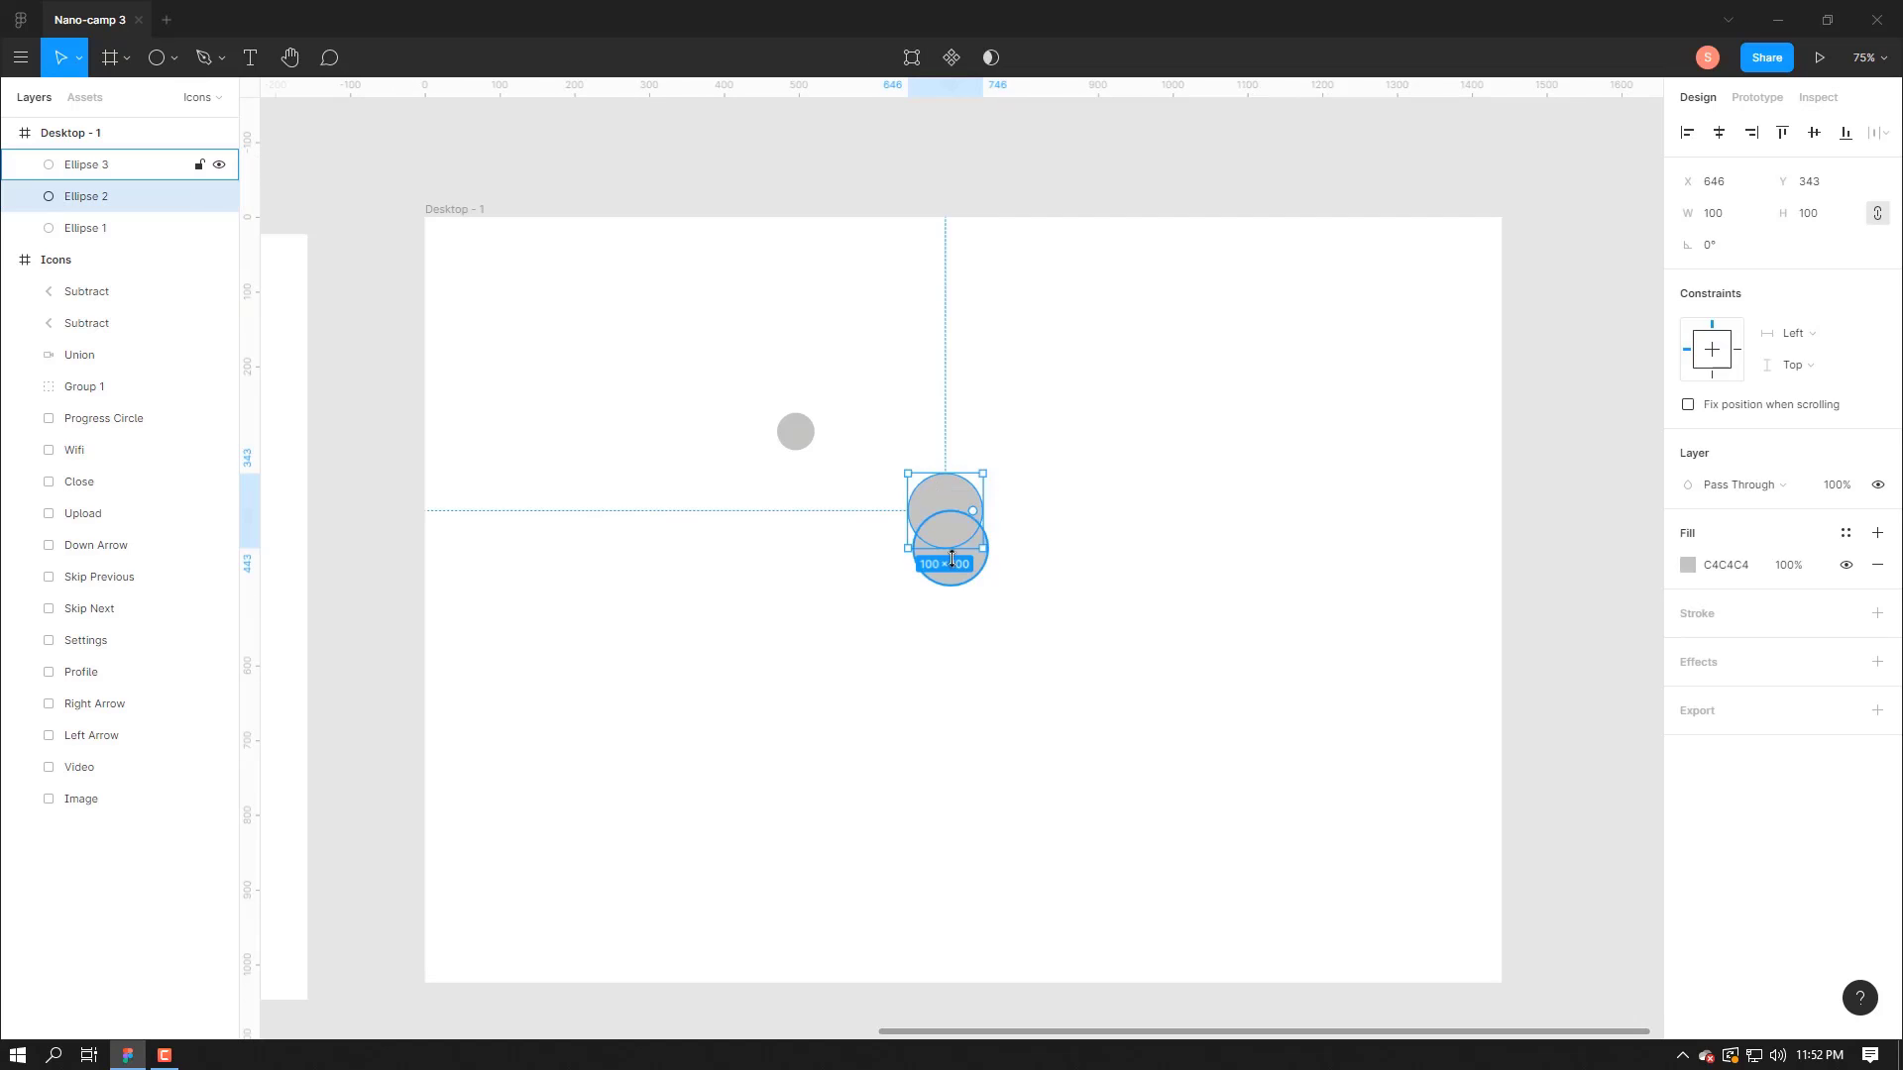
left_click(958, 570, "shift")
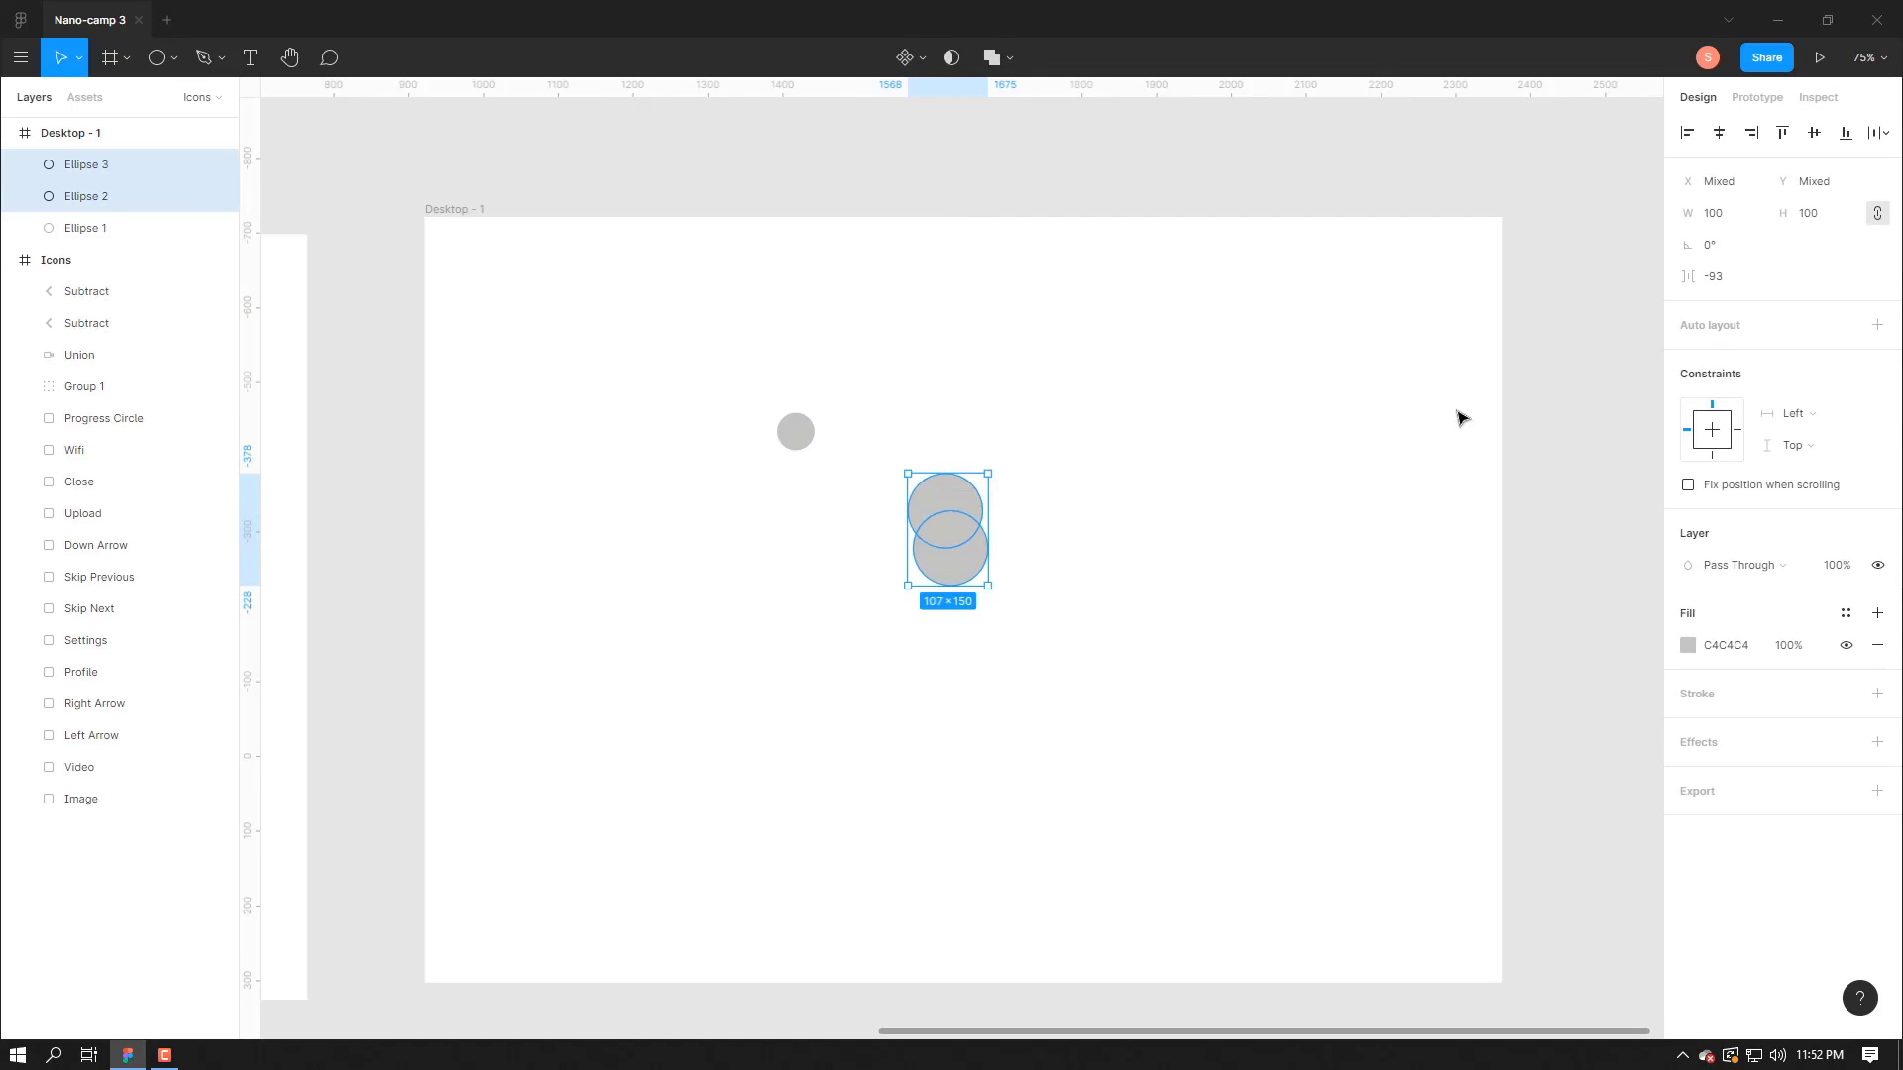
left_click(1718, 133)
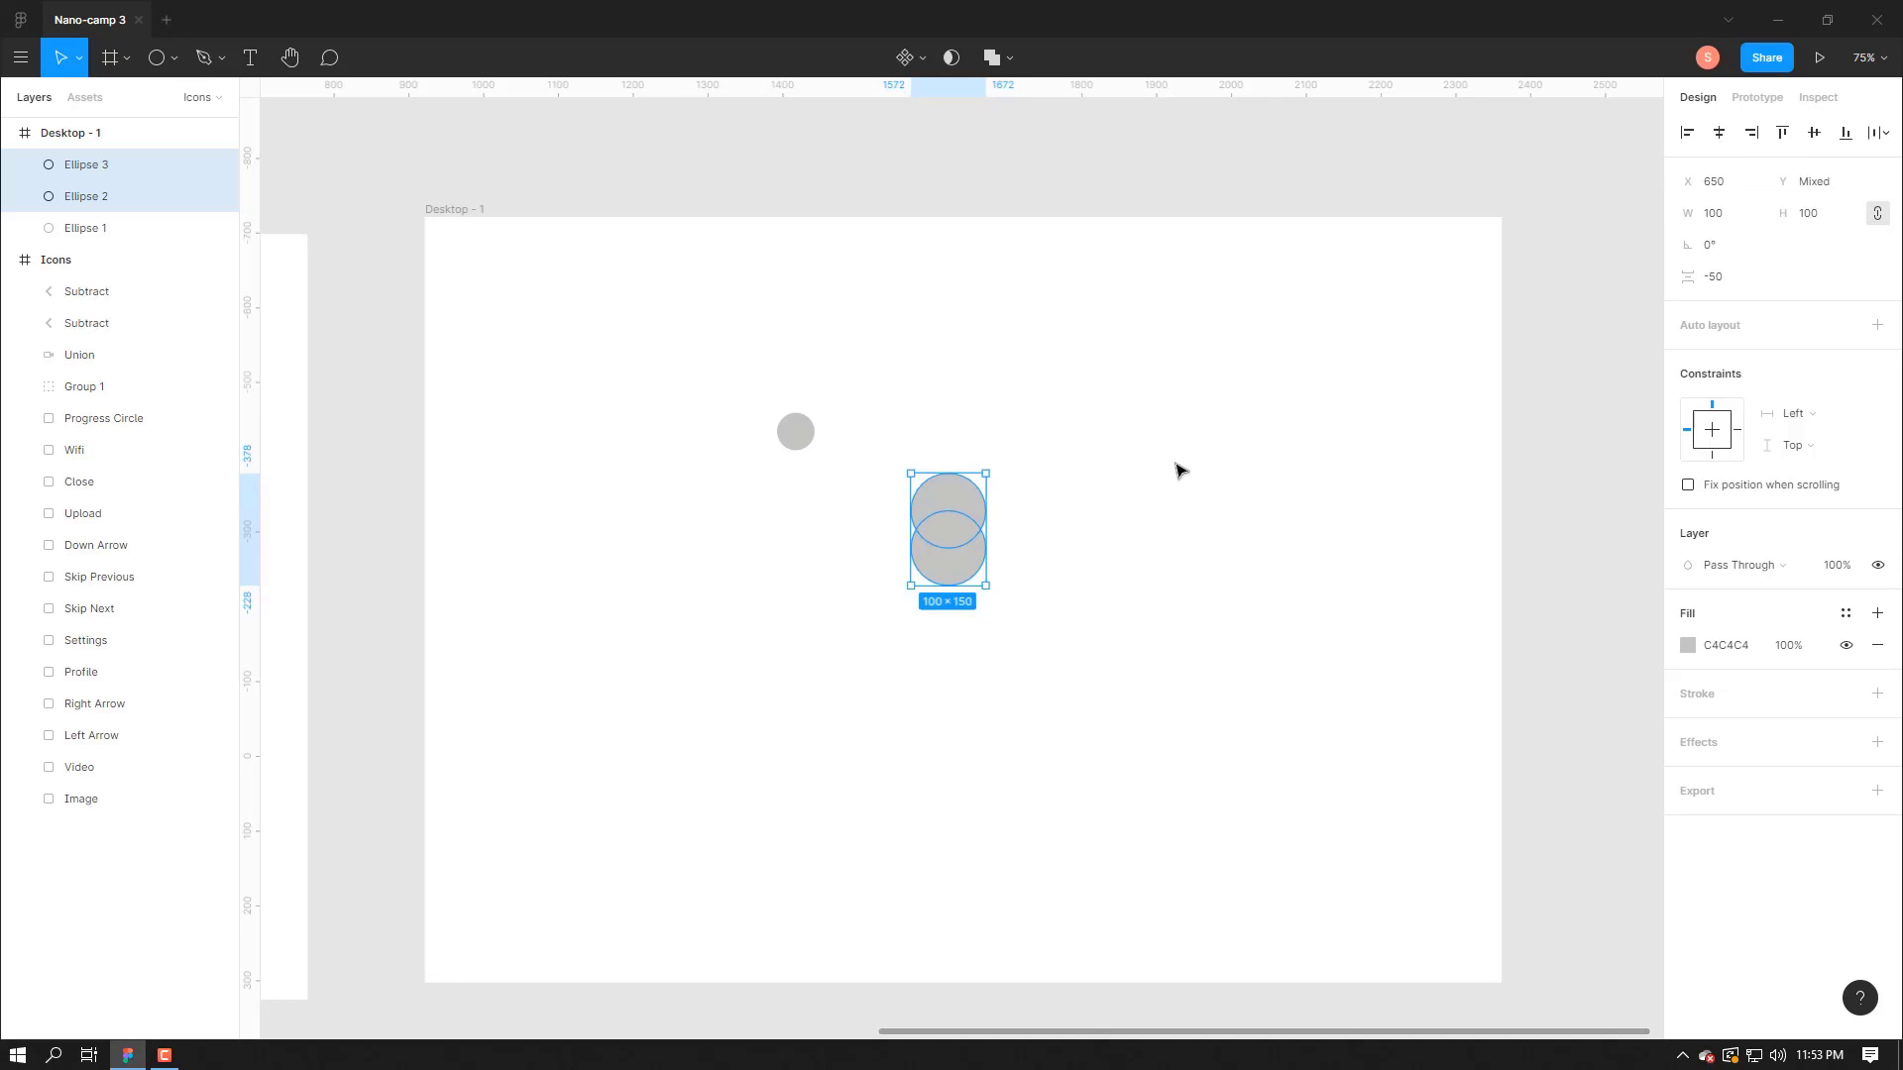
- Intersect the two overlapping circles and move the resulting lens shape directly beneath the small circle at X 453, Y 312
left_click(1010, 67)
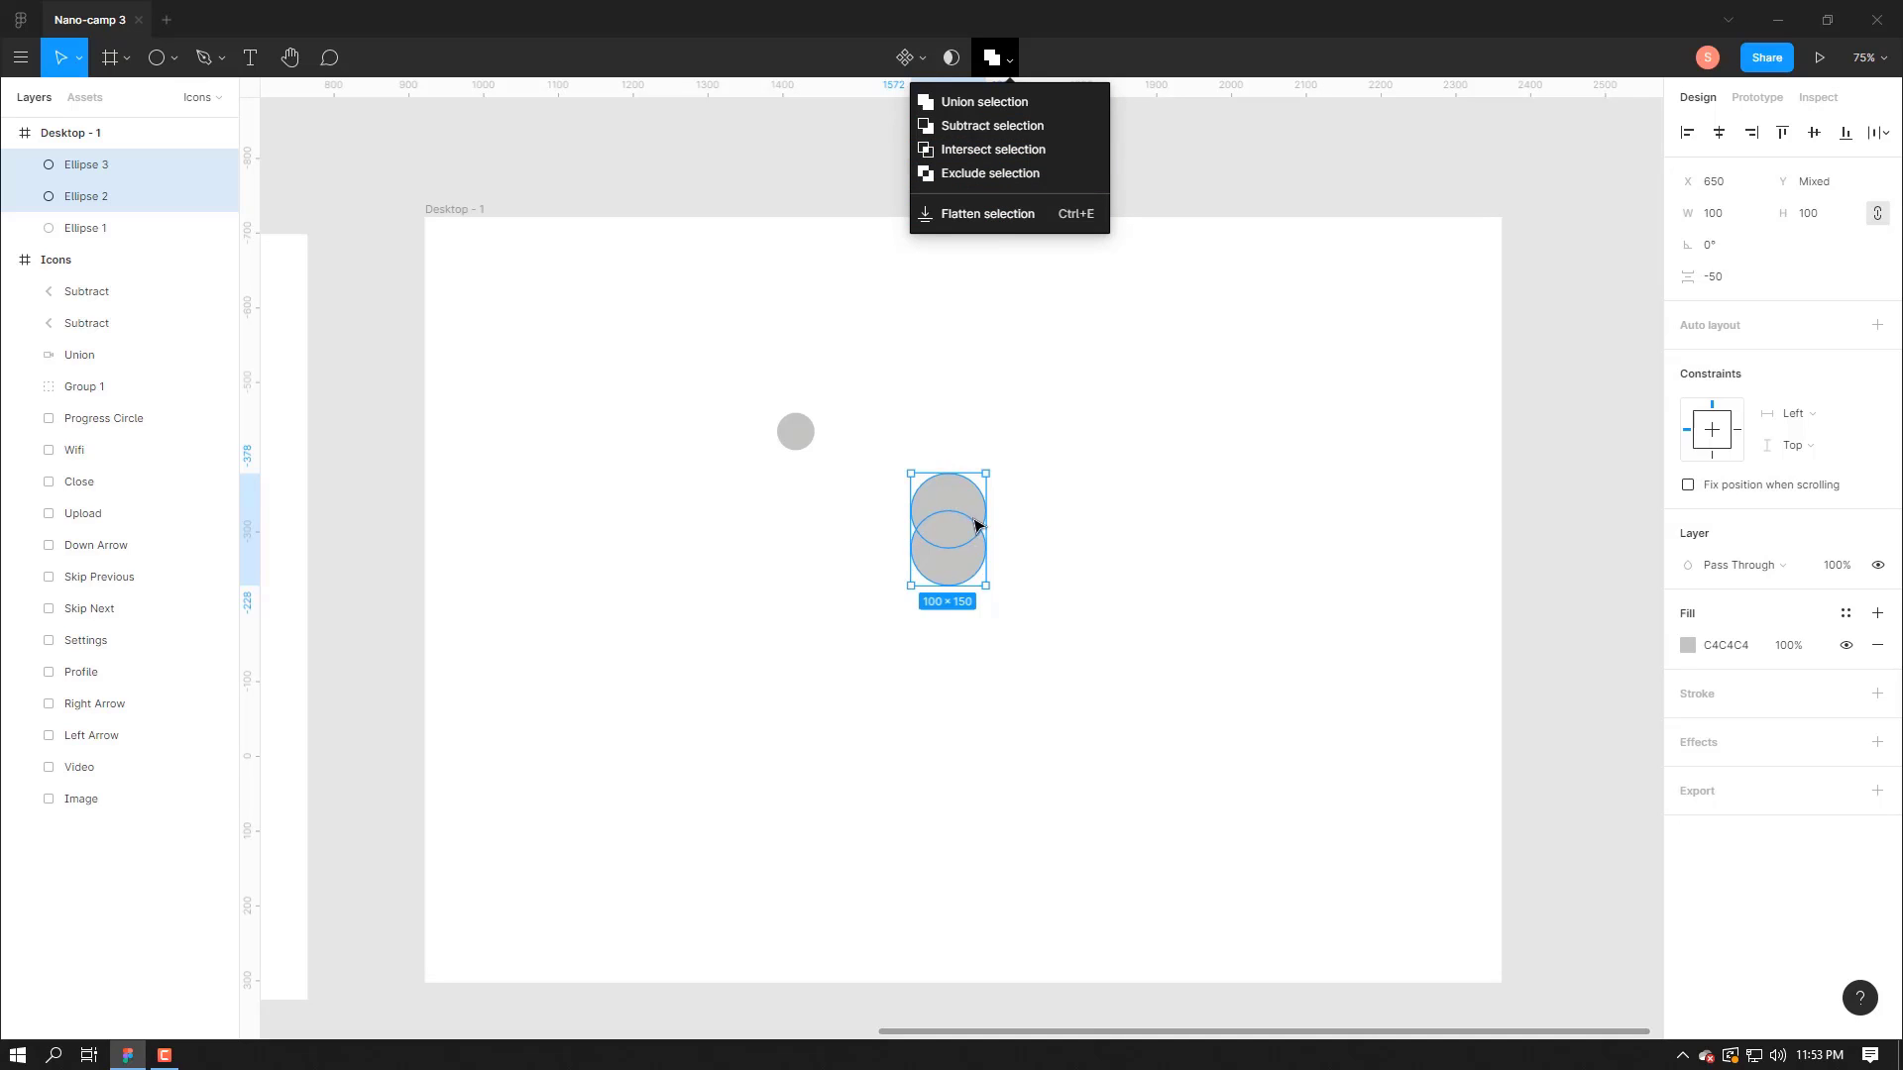
left_click(977, 149)
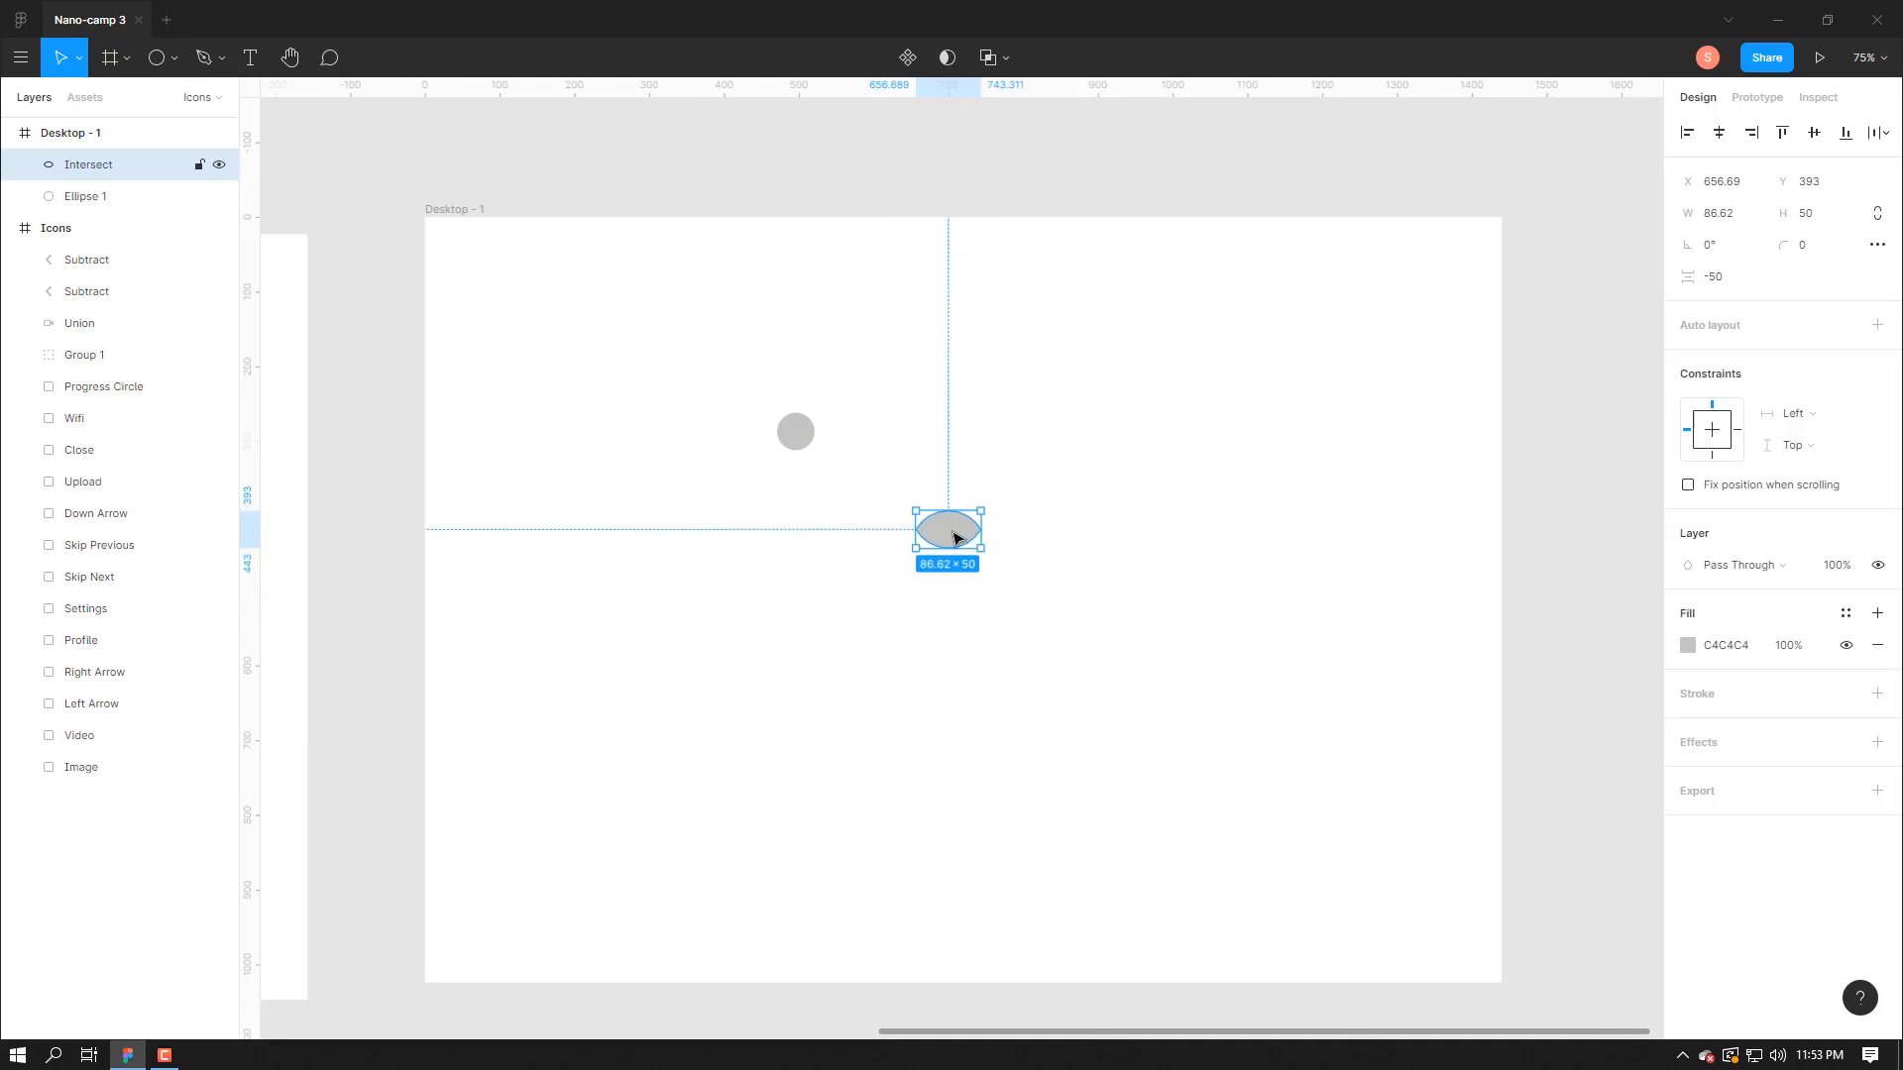
left_click_drag(952, 538, 805, 478)
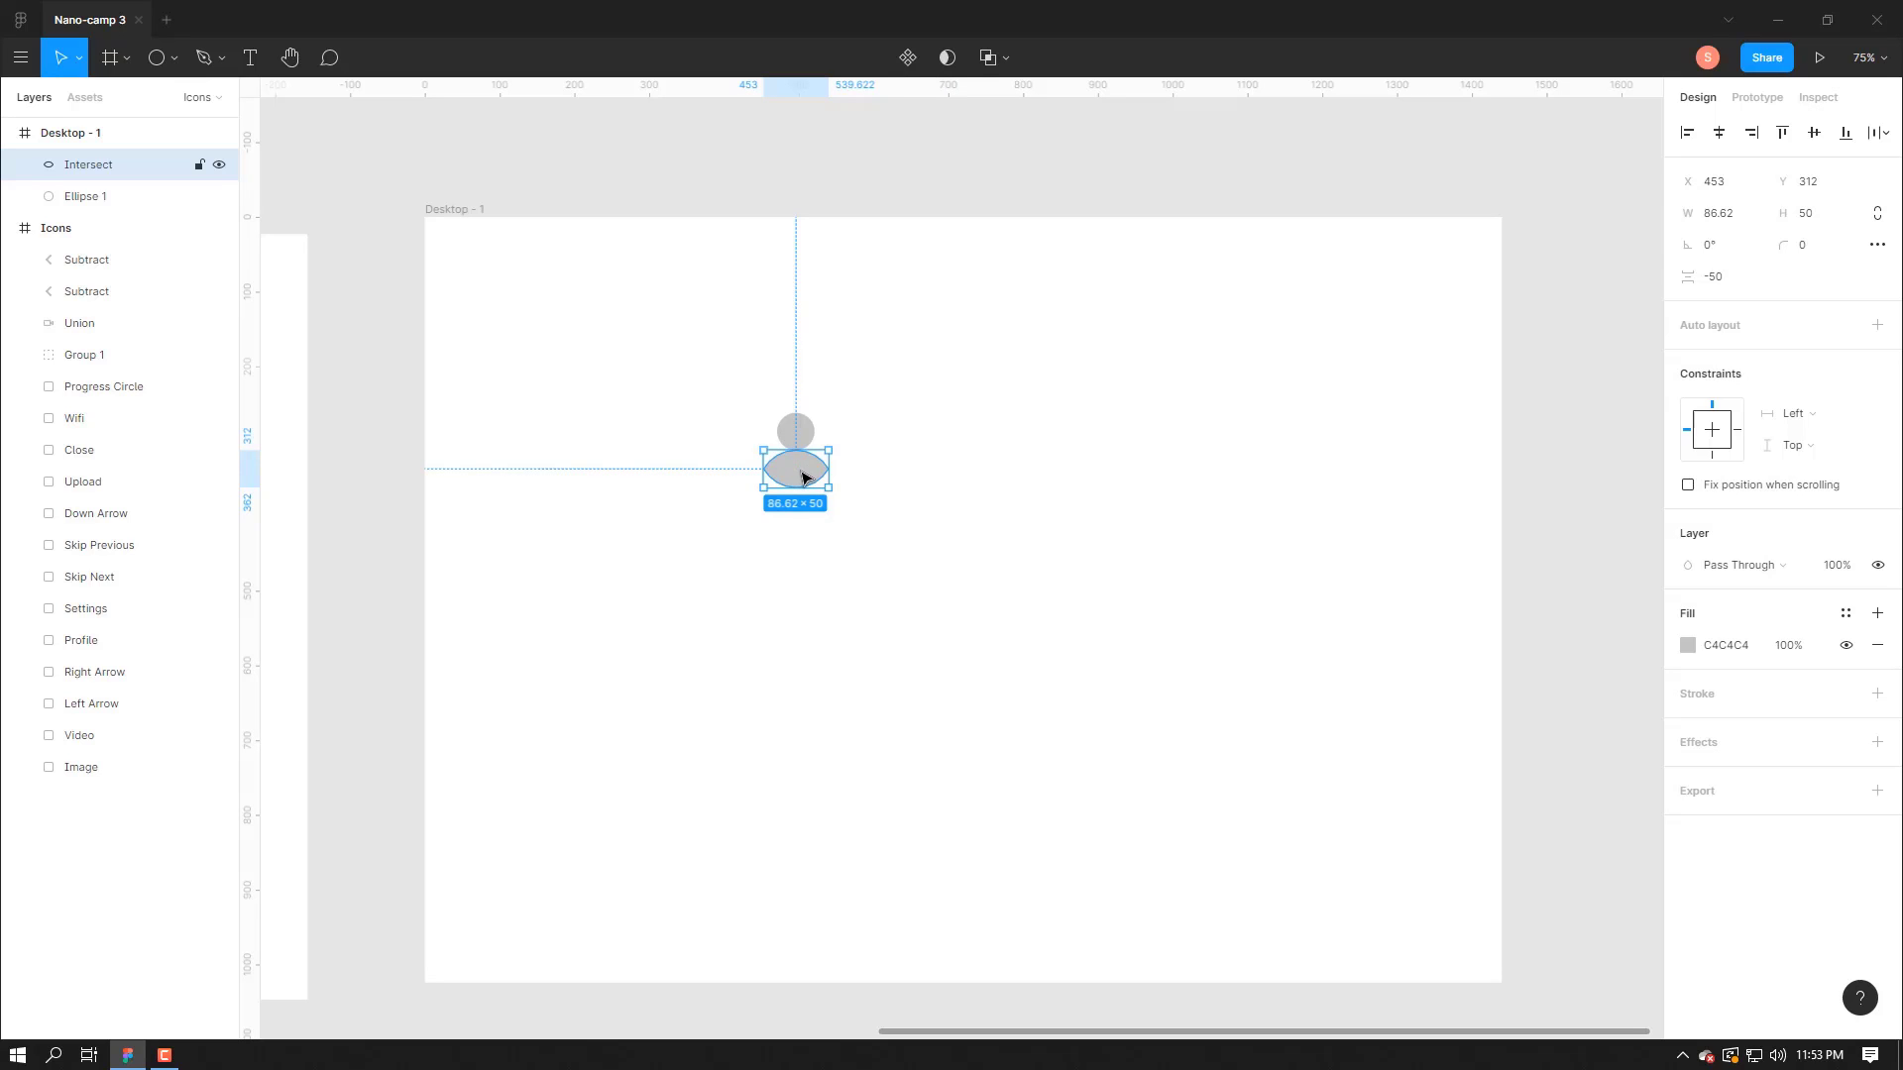
- Union the small circle and the lens shape into one profile figure
left_click(797, 437, "shift")
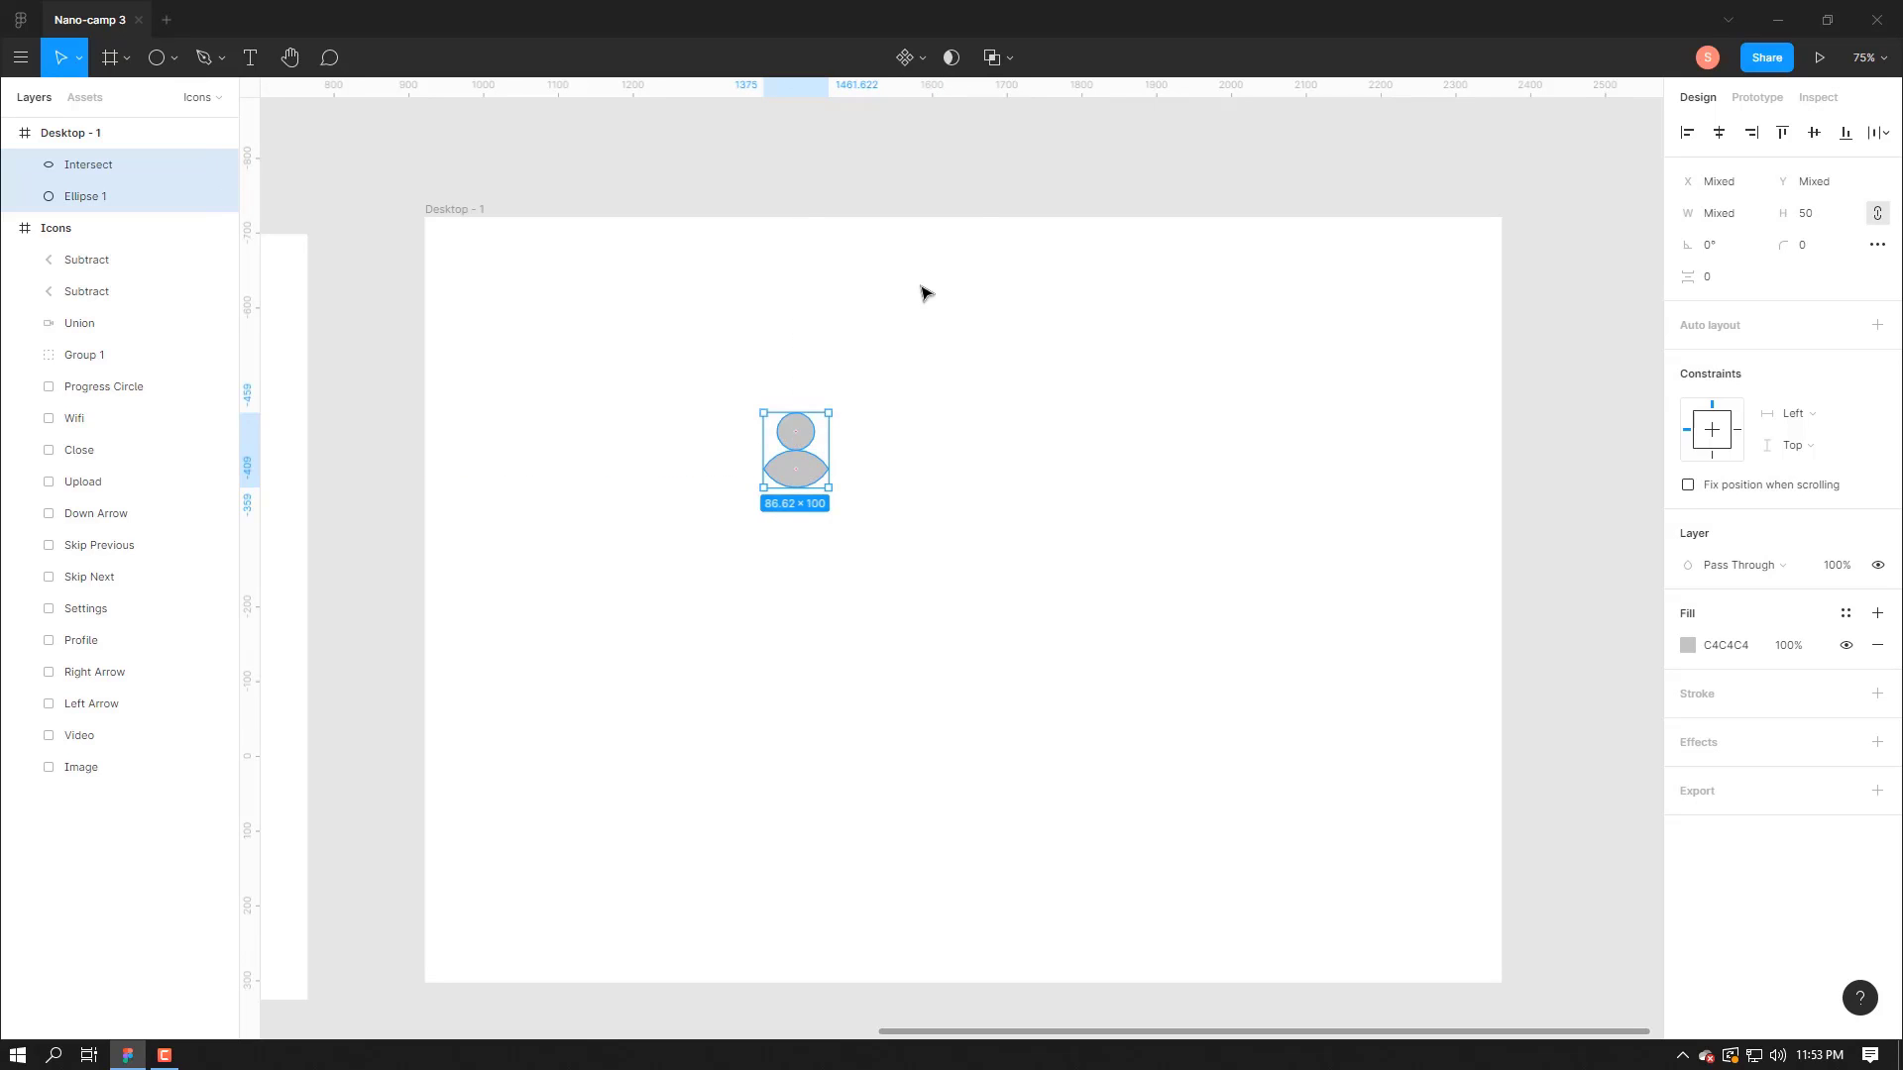
left_click(1011, 60)
left_click(991, 98)
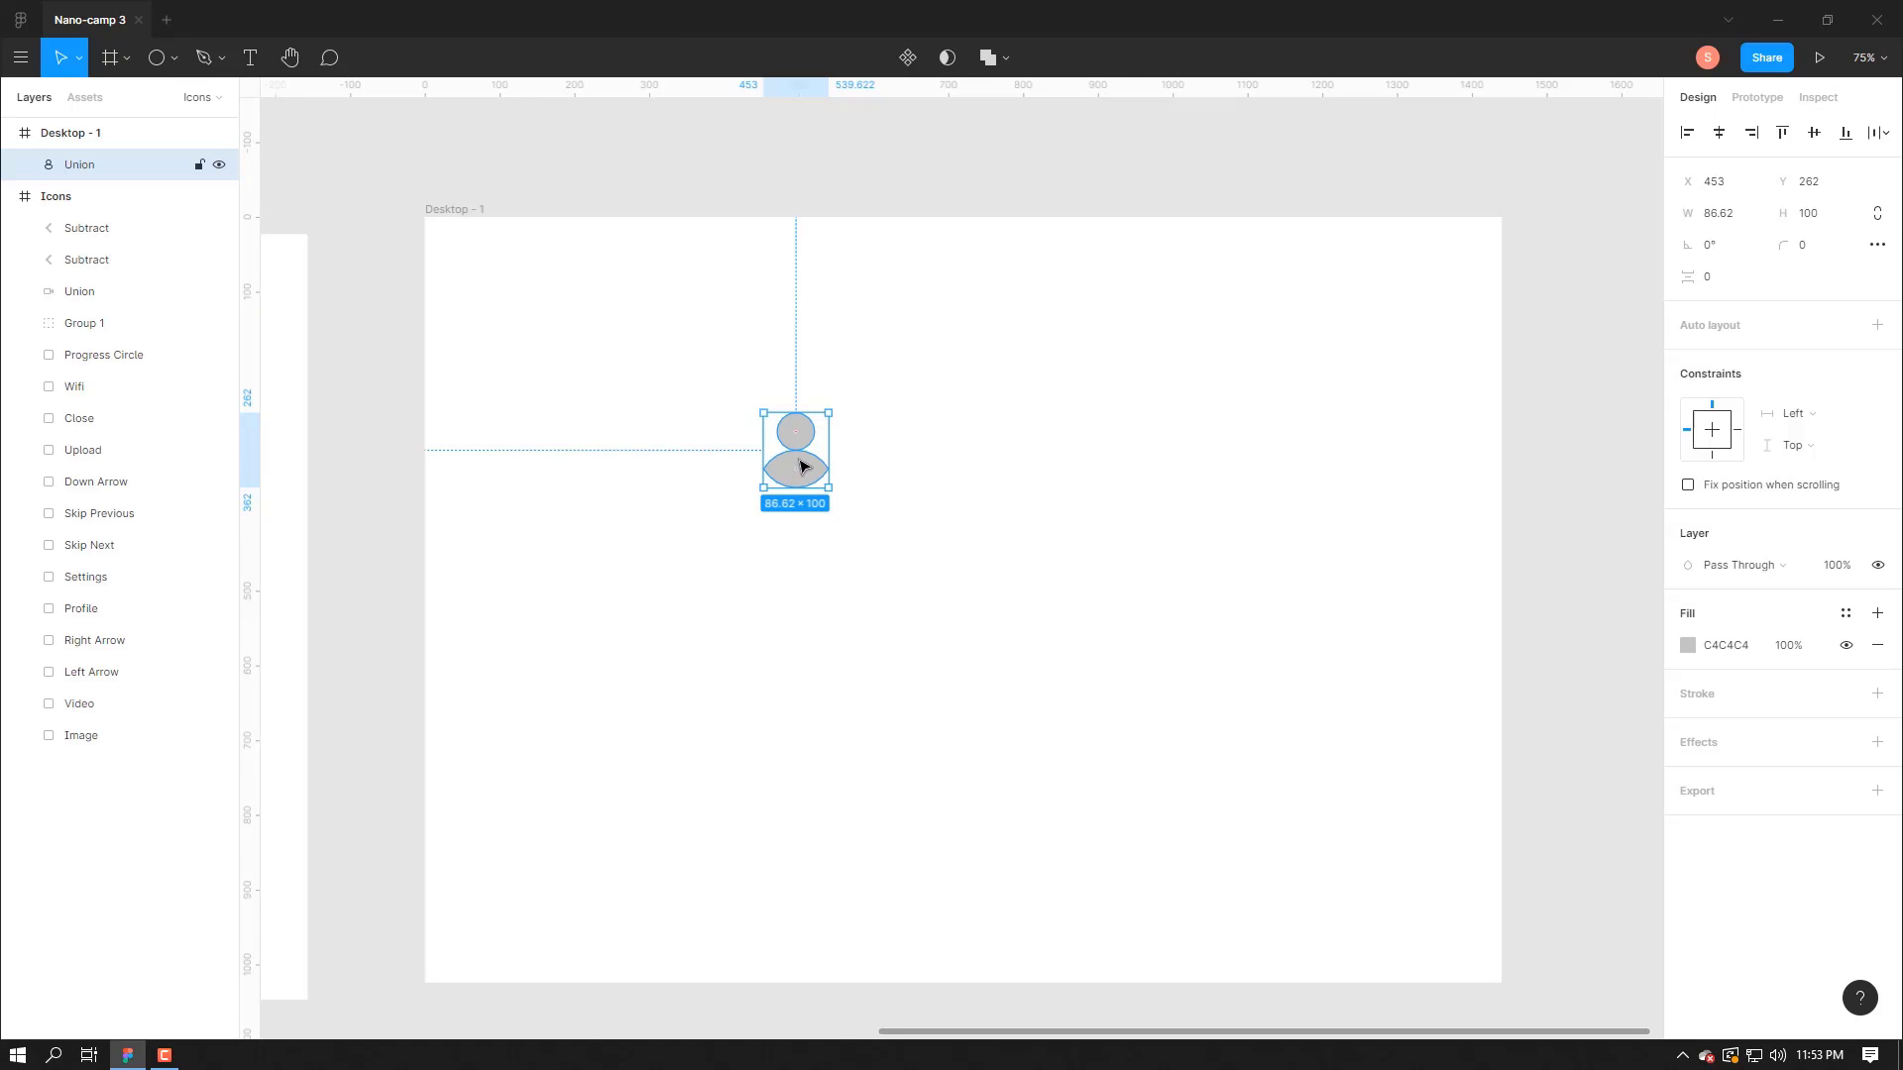
- Draw a circle about 155 × 155 to the right of the profile figure
key("Escape")
key("o")
left_click_drag(927, 419, 1043, 535)
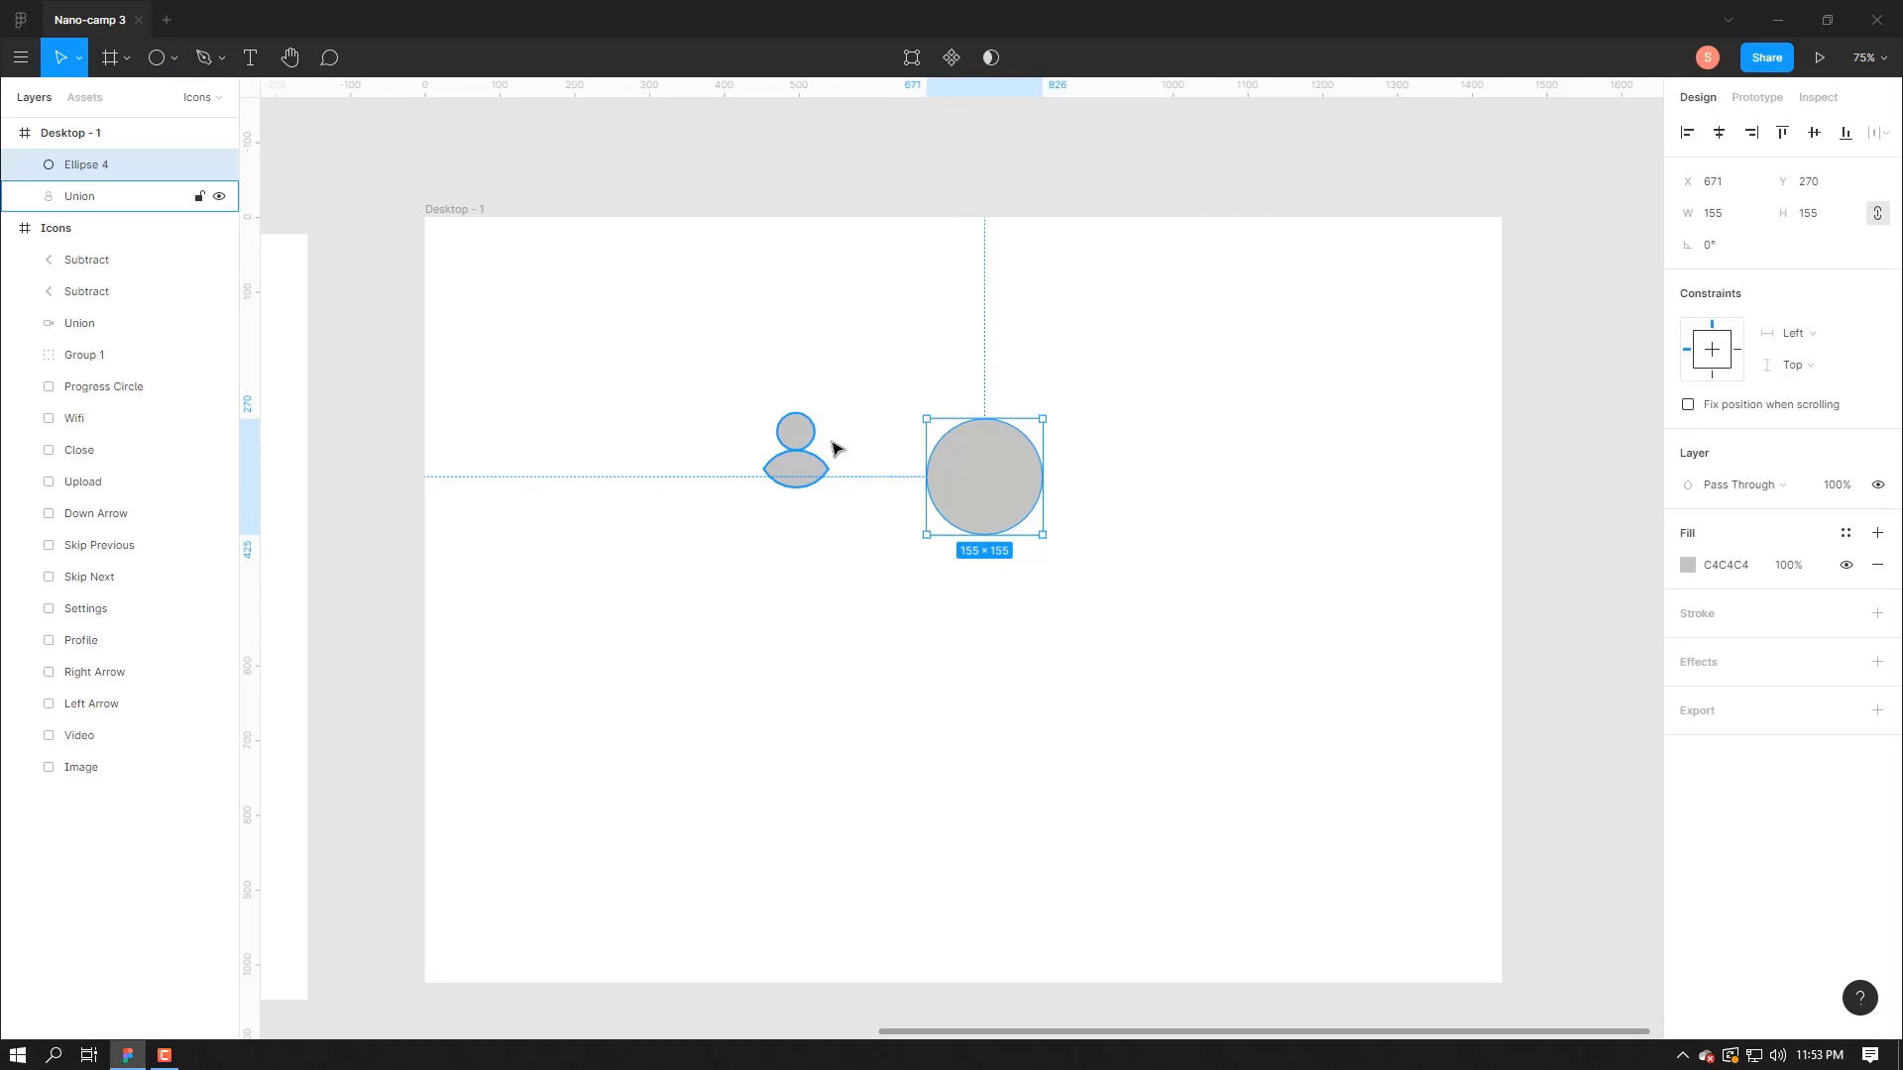
- Fill the profile figure with white (FFFFFF)
left_click(794, 468)
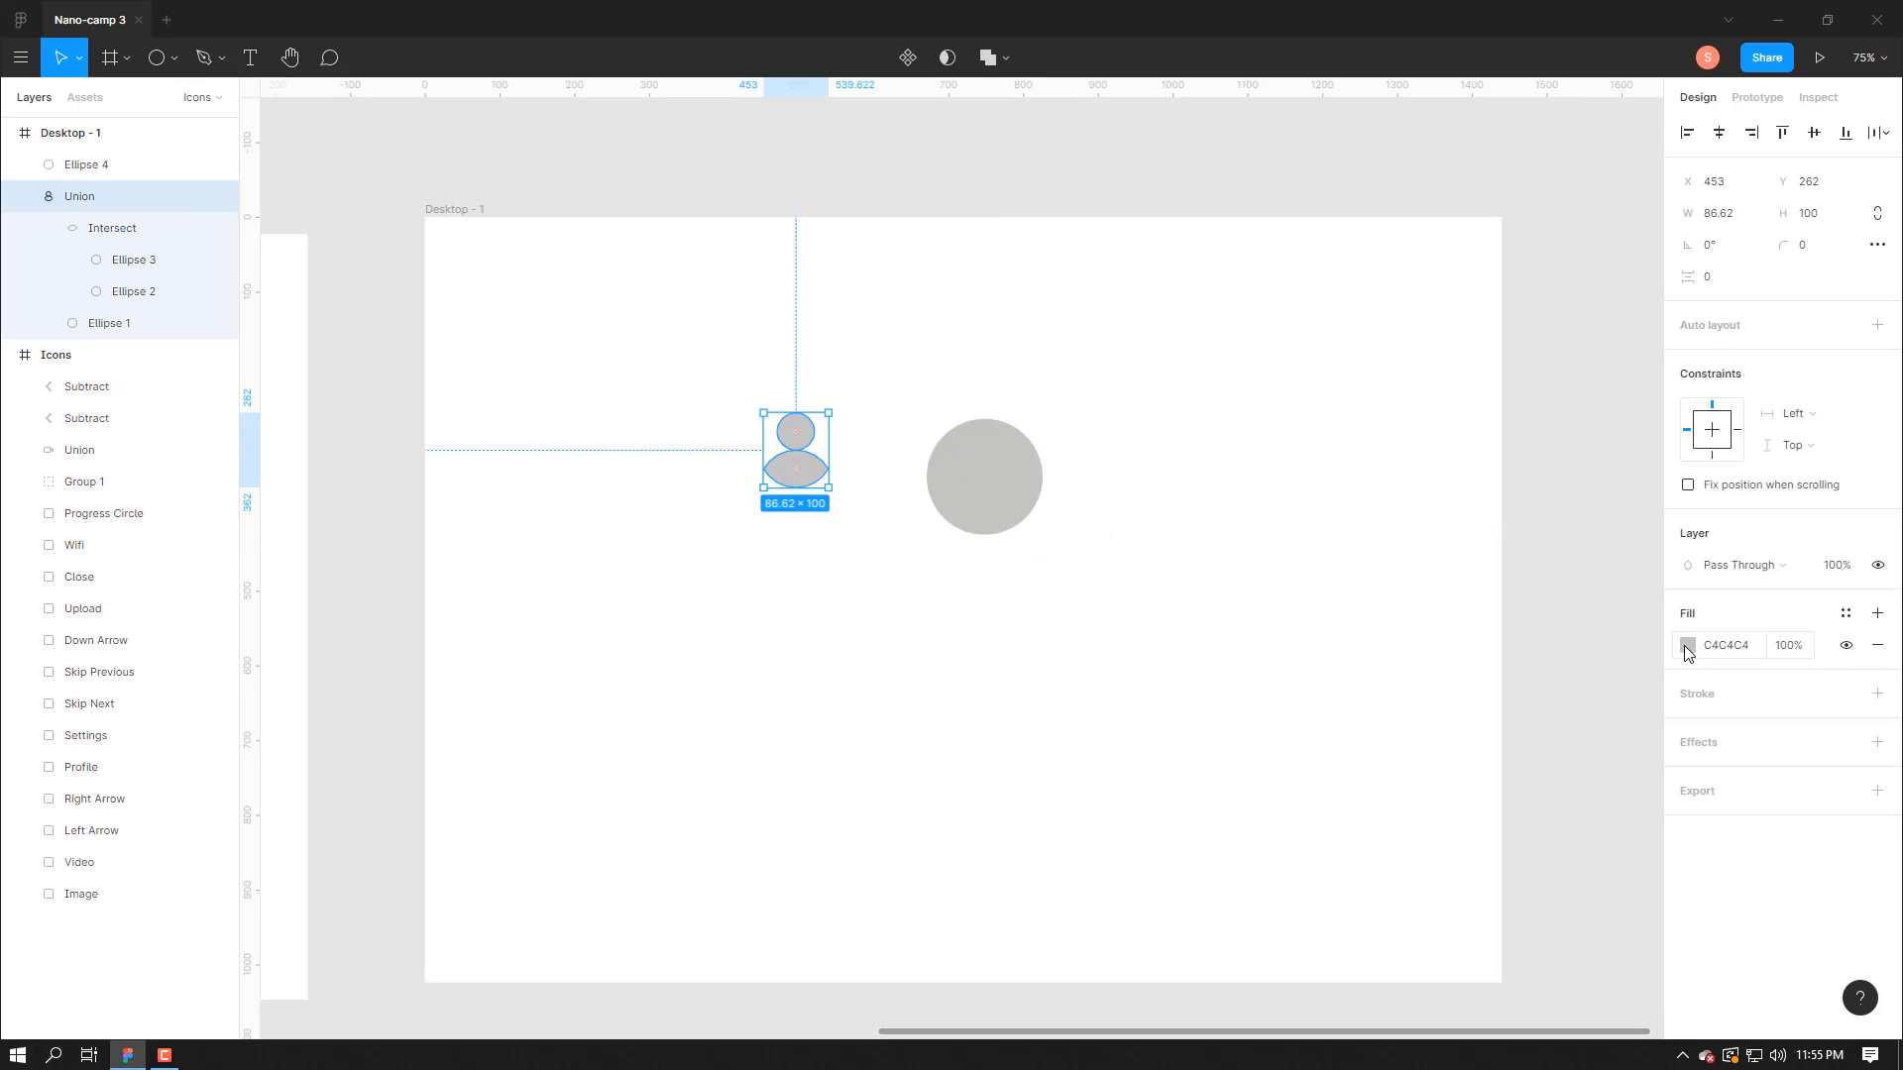
left_click(1687, 653)
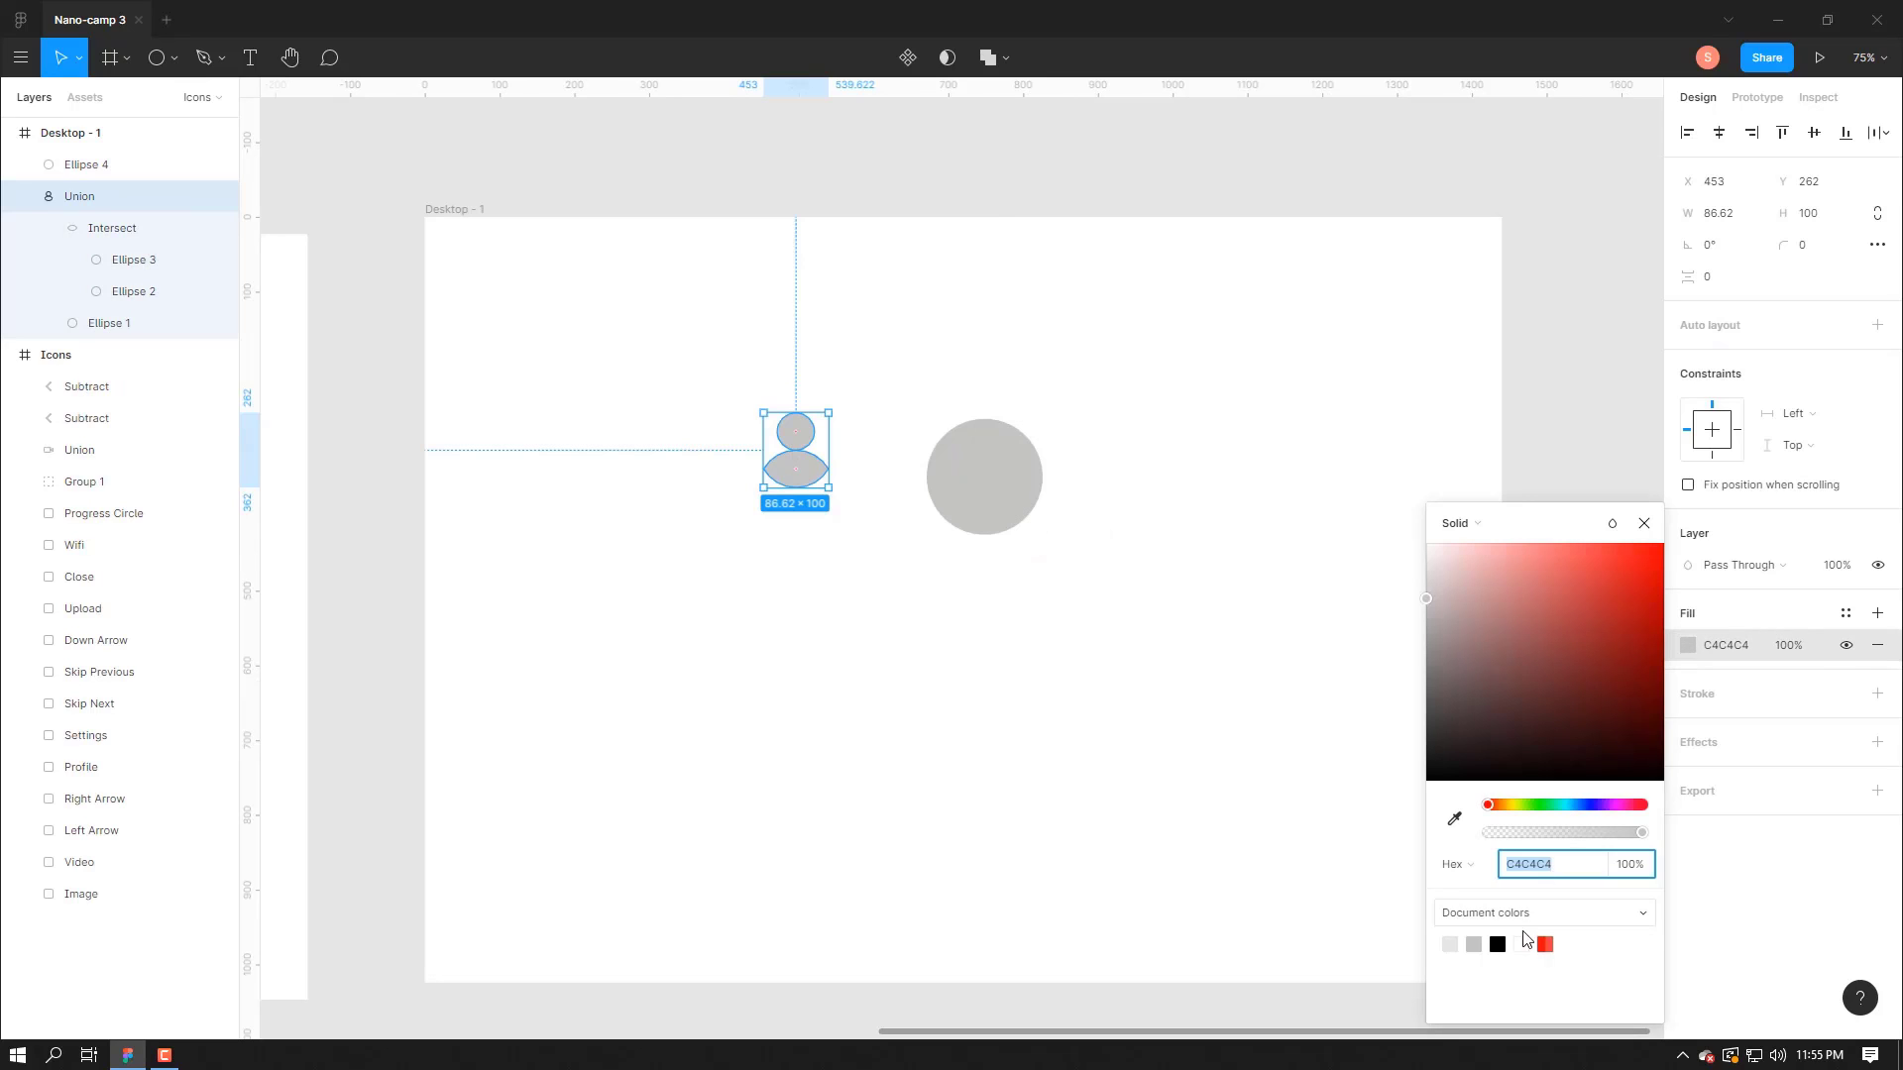
left_click(1524, 945)
left_click(1644, 523)
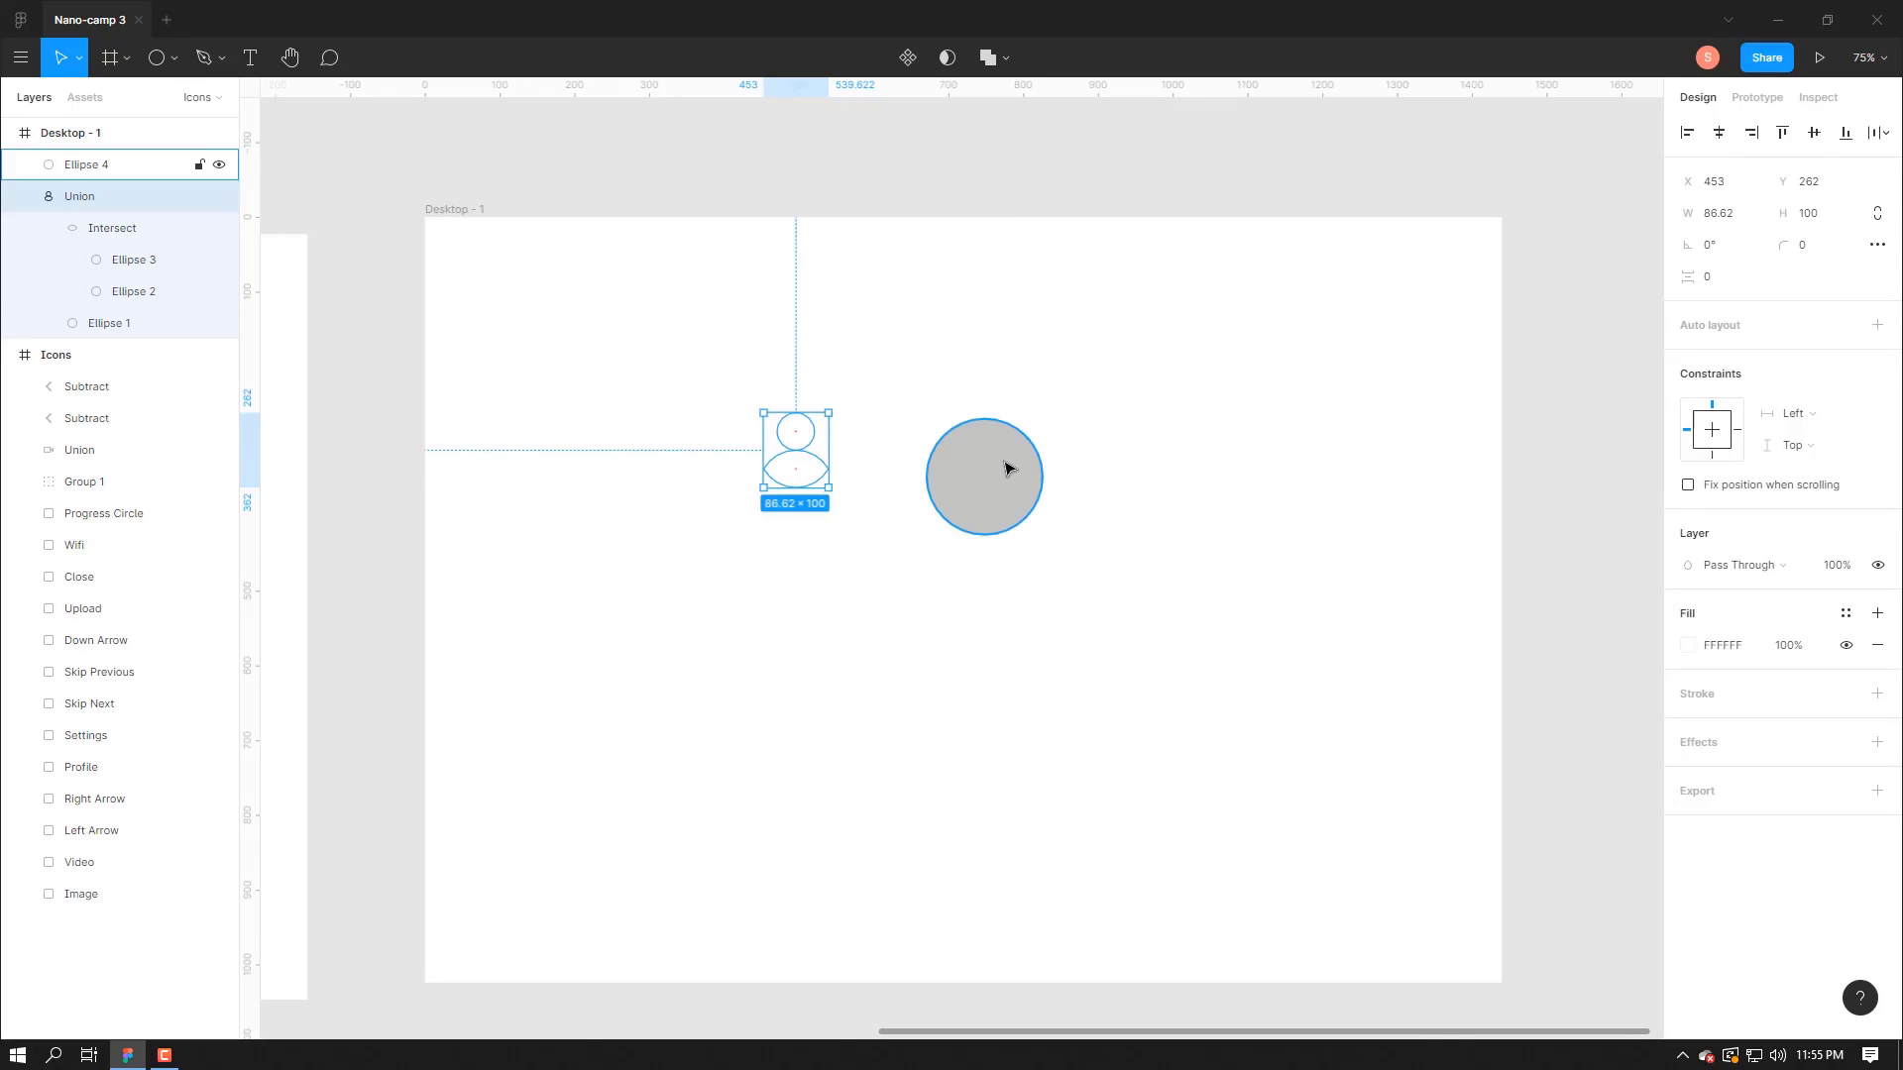
- Set the large grey circle's size to 100 × 100
left_click(1007, 467)
left_click(1734, 213)
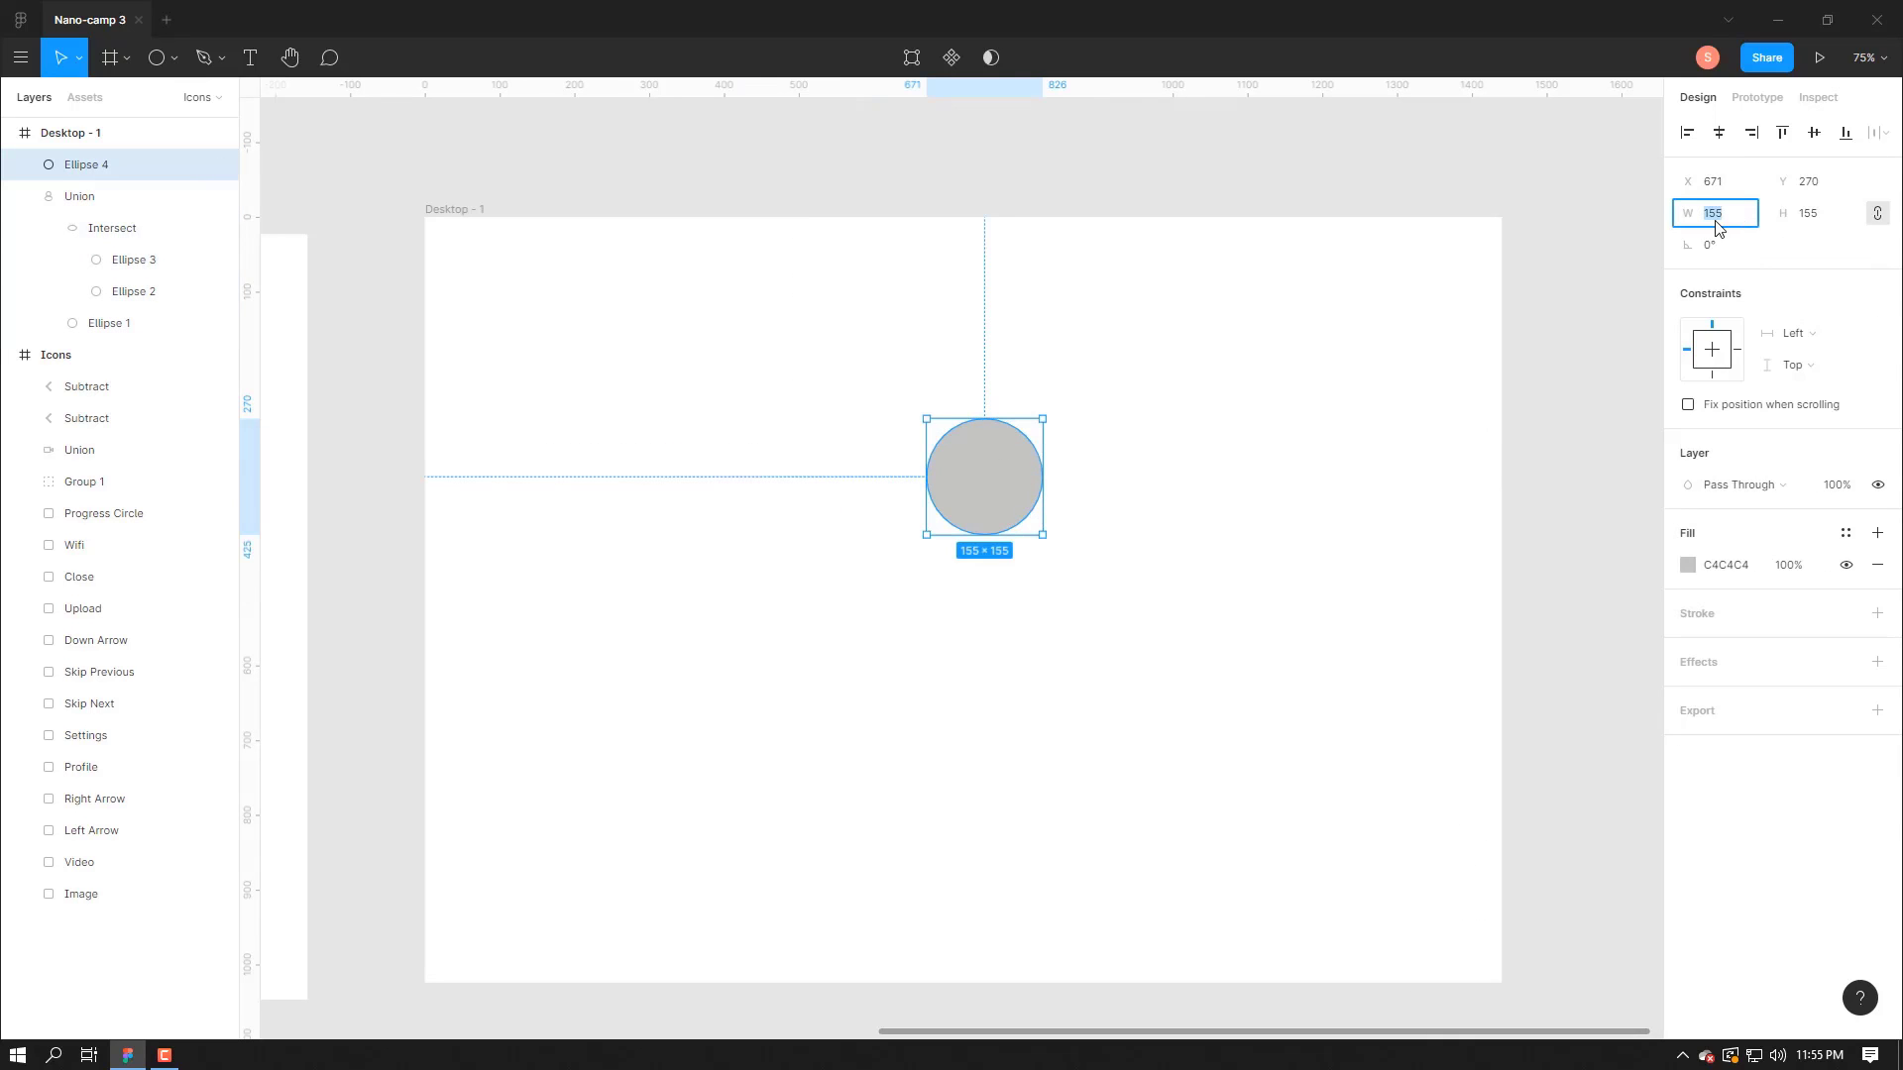
key("Return")
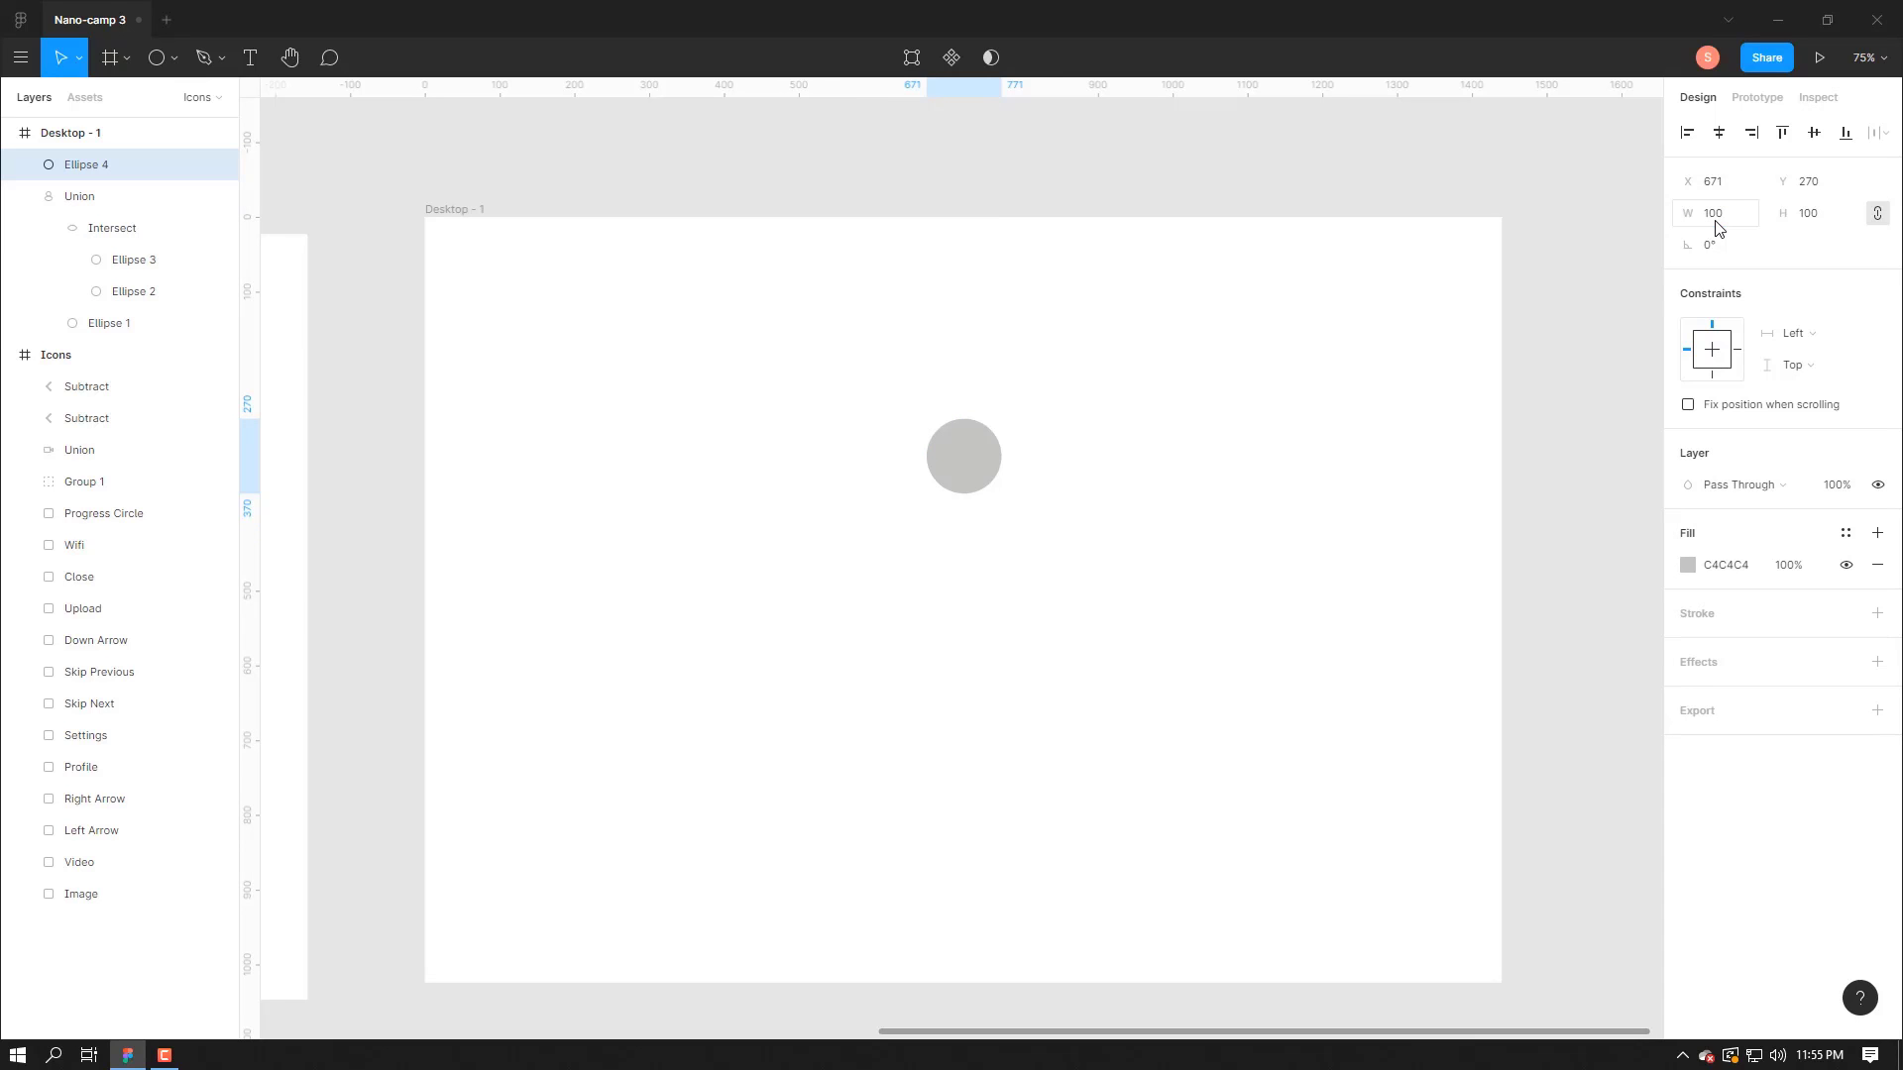
- Move the white profile figure over the grey circle to X 677, Y 270 and collapse its Union layer
left_click(788, 457)
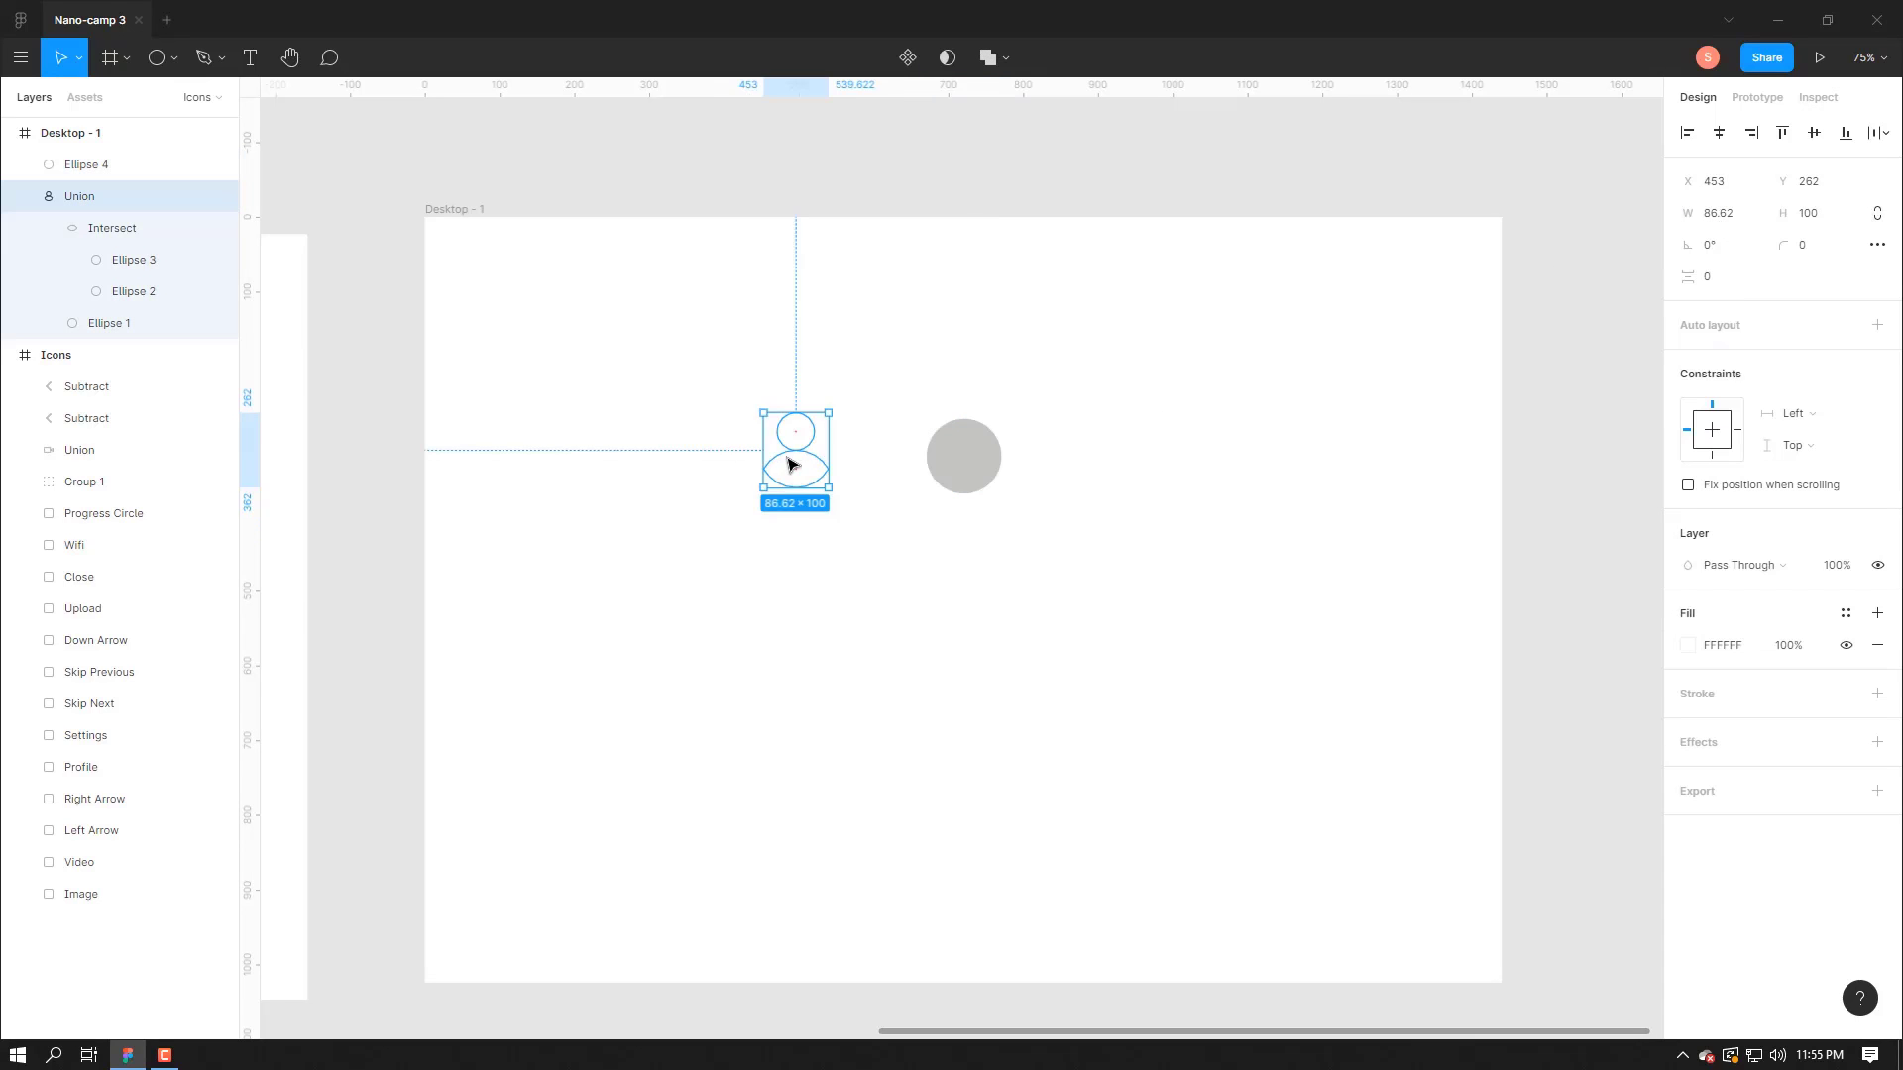
left_click_drag(808, 458, 971, 481)
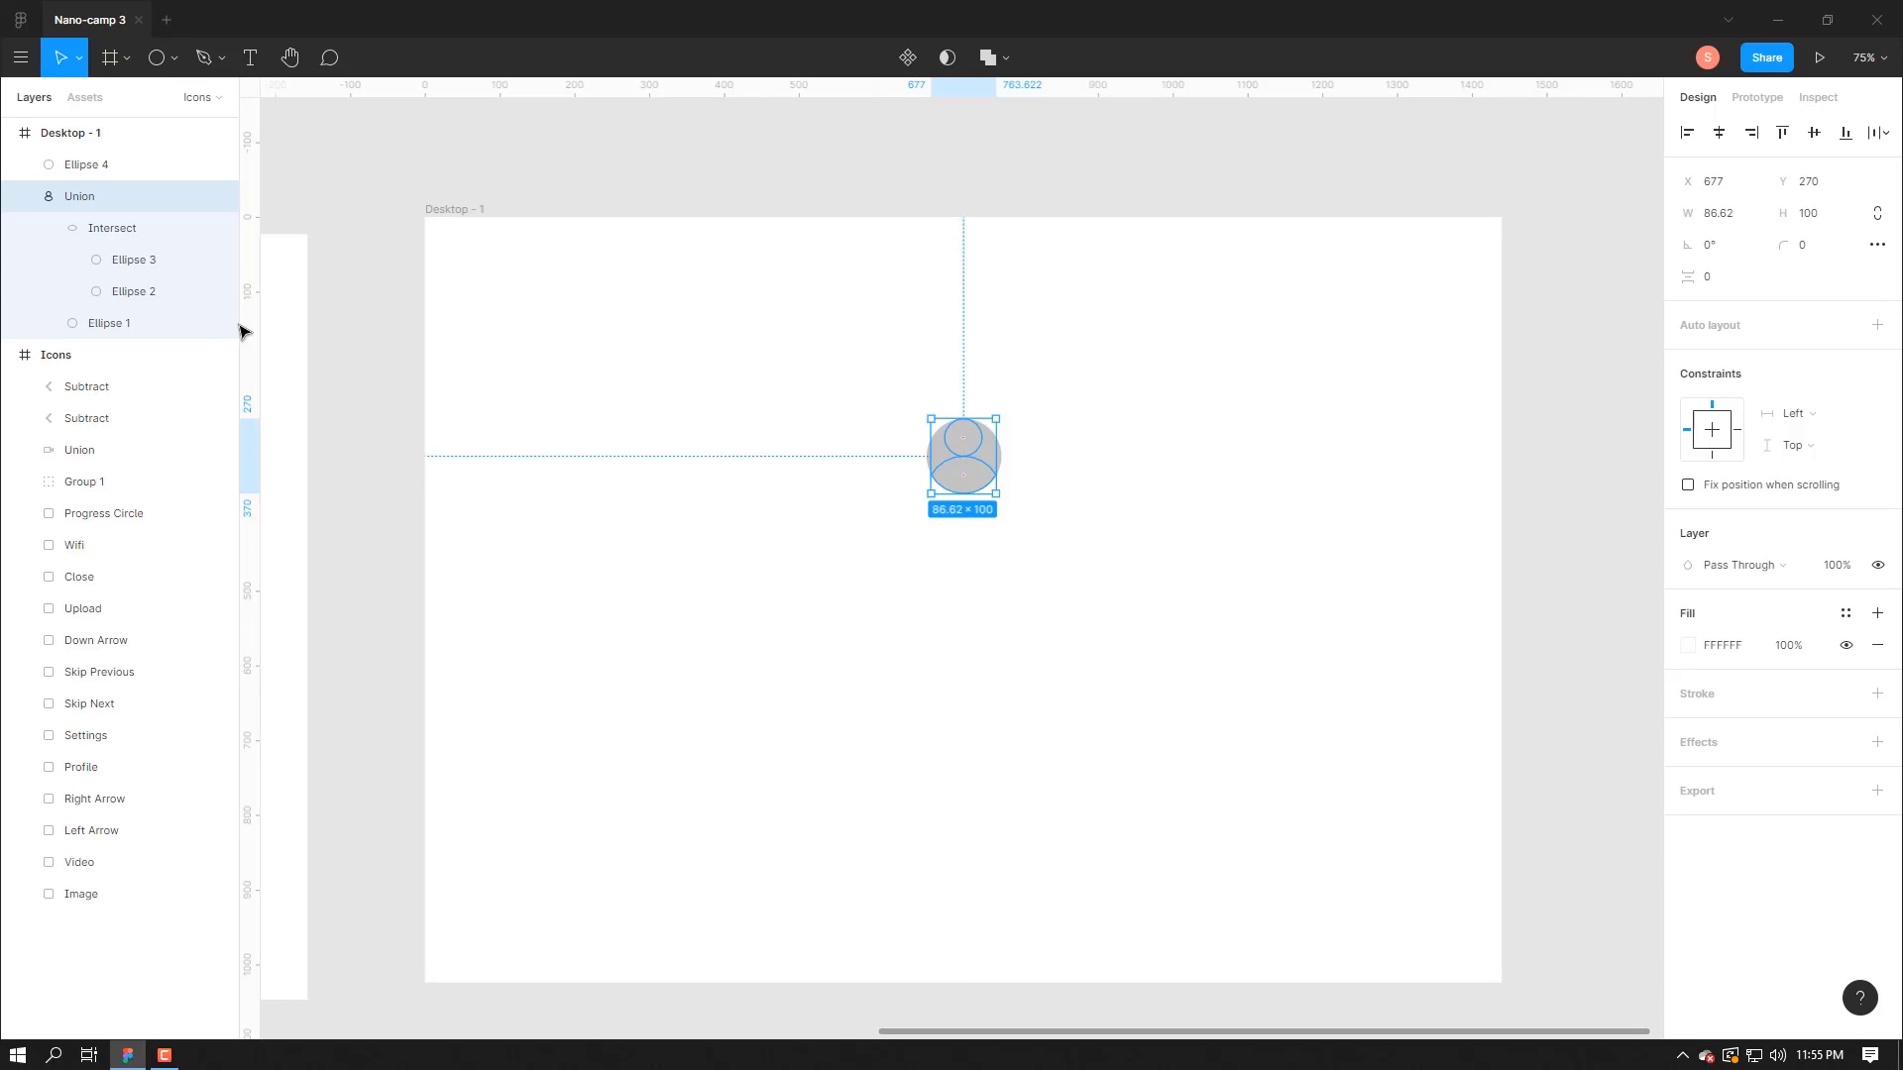
left_click(25, 196)
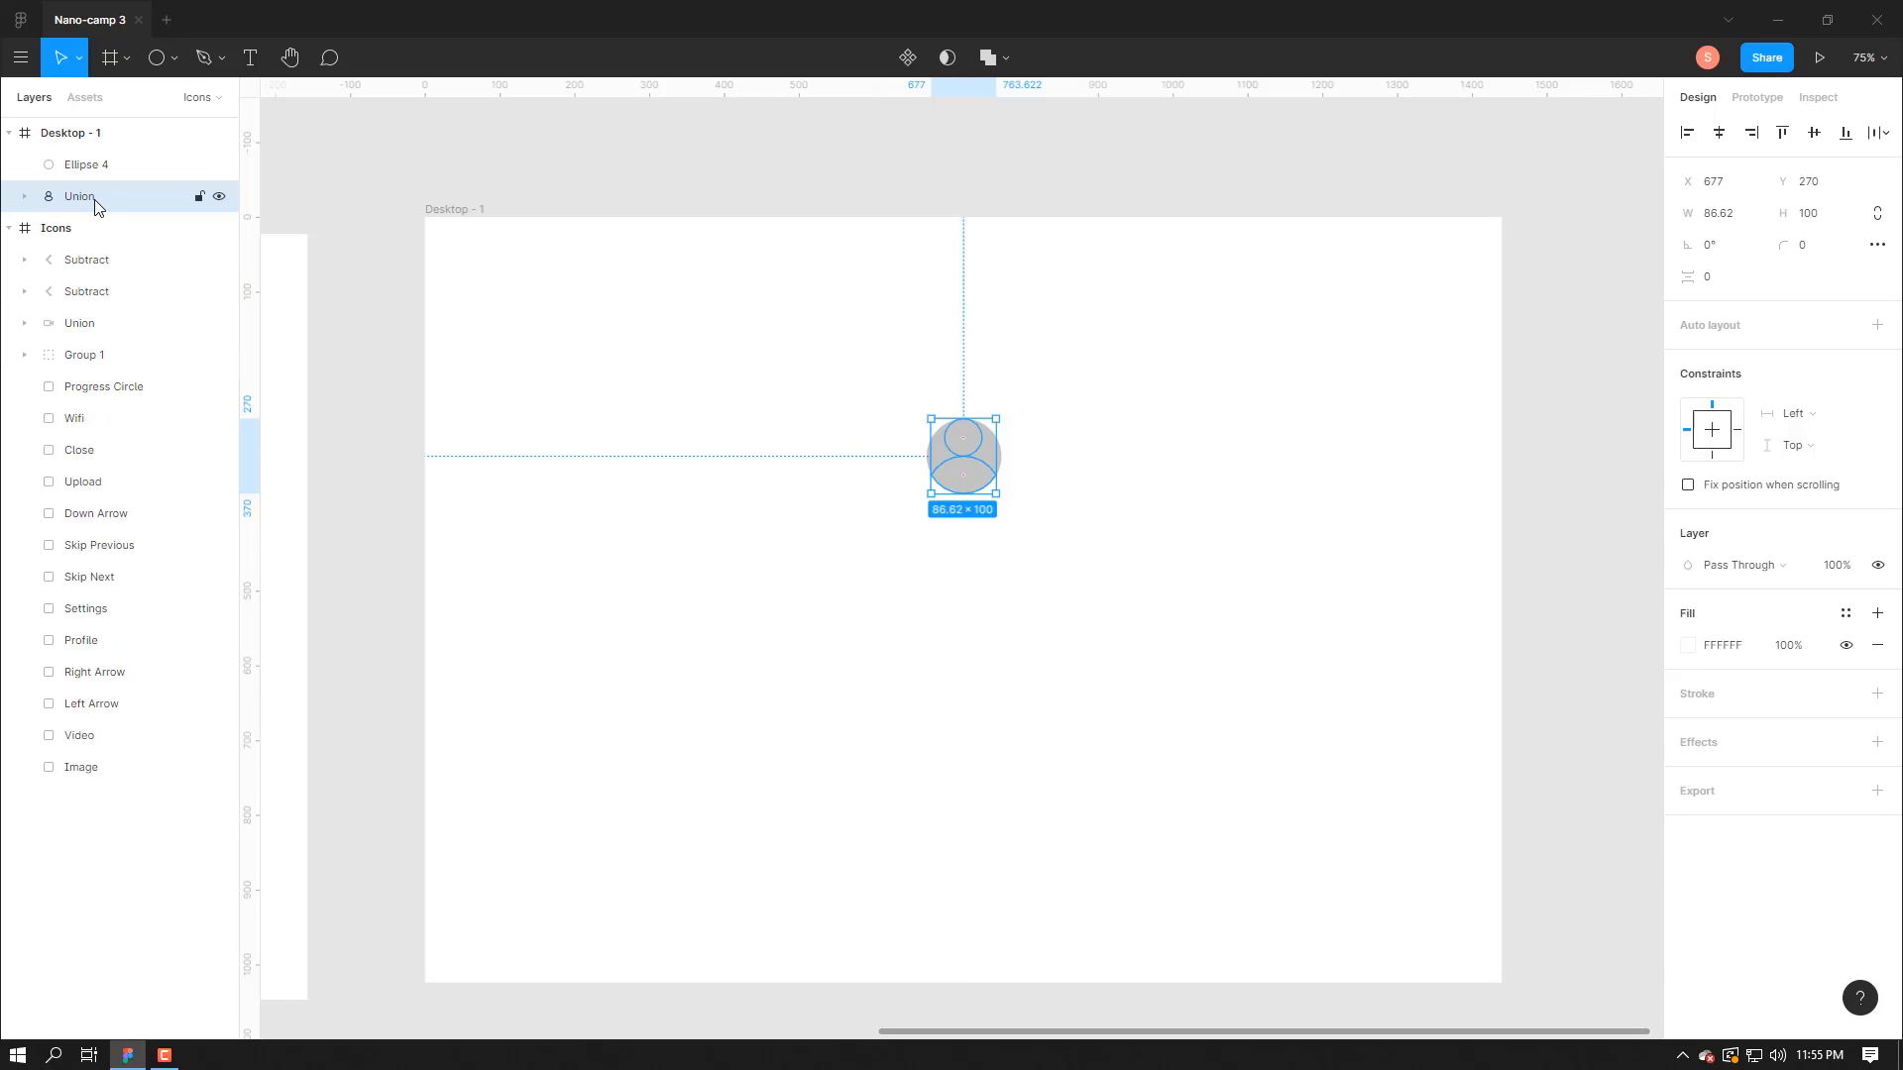
- Bring the white profile figure in front of the grey circle and scale it down to about 75 × 87, centred toward the circle's lower part
left_click_drag(95, 200, 85, 158)
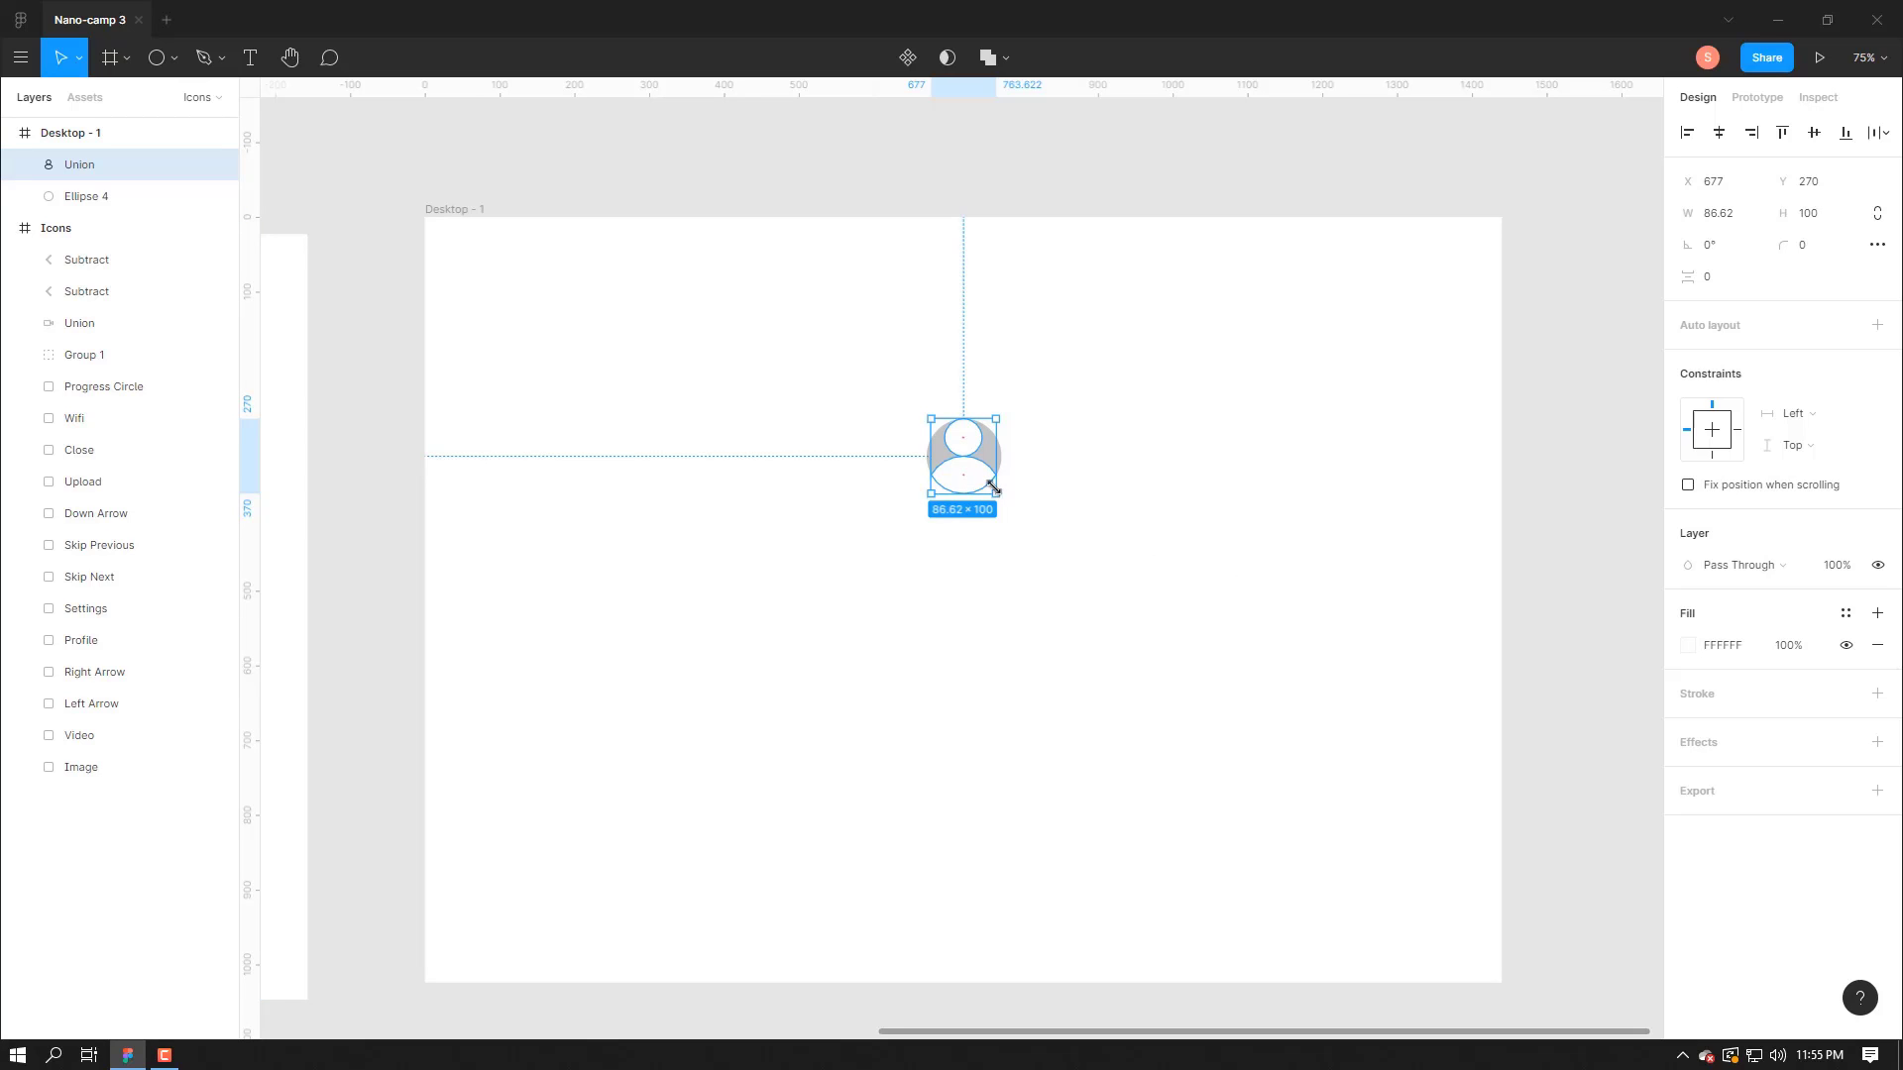
mouse_move(994, 487)
left_mouse_down()
mouse_move(987, 458)
mouse_move(971, 484)
left_mouse_up()
left_click(743, 556)
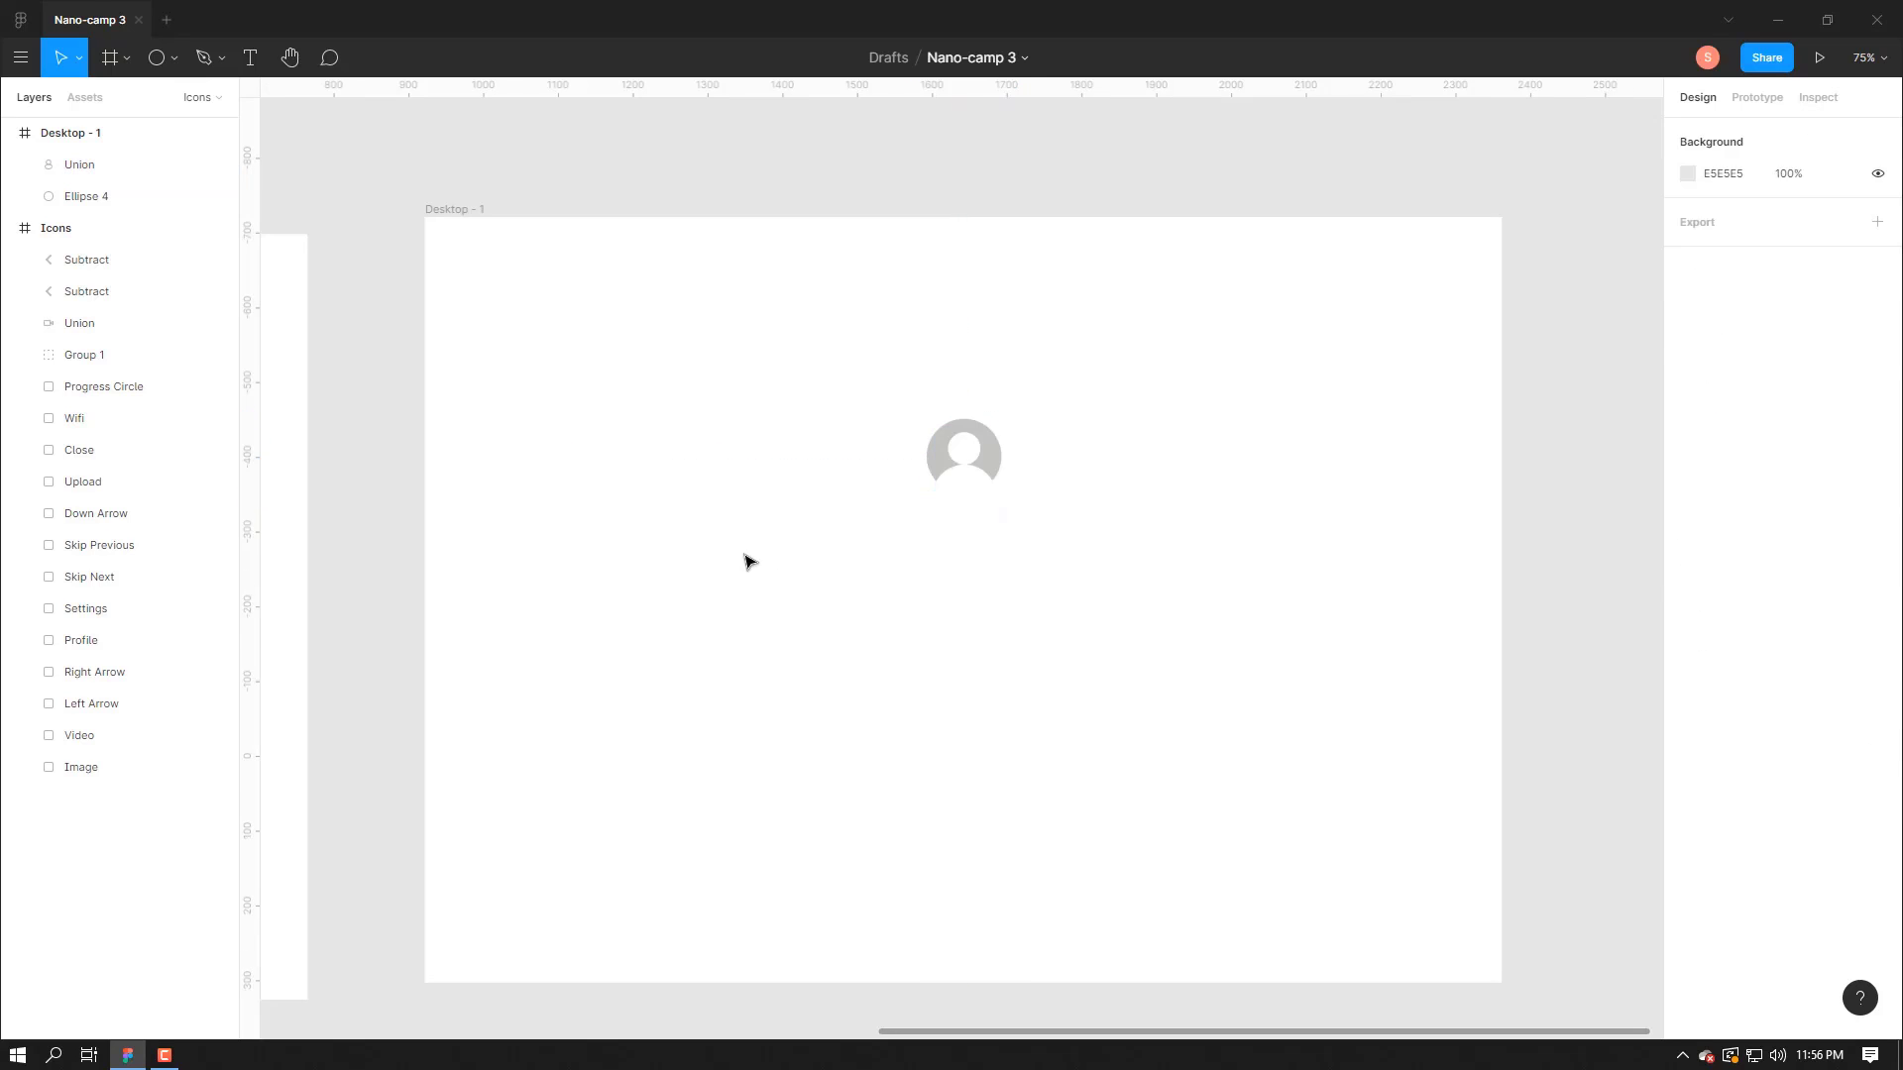
- Group the profile figure with the grey circle and place the group on the empty fifth tile of the Icons frame's first row
left_click(99, 196)
left_click(97, 165, "shift")
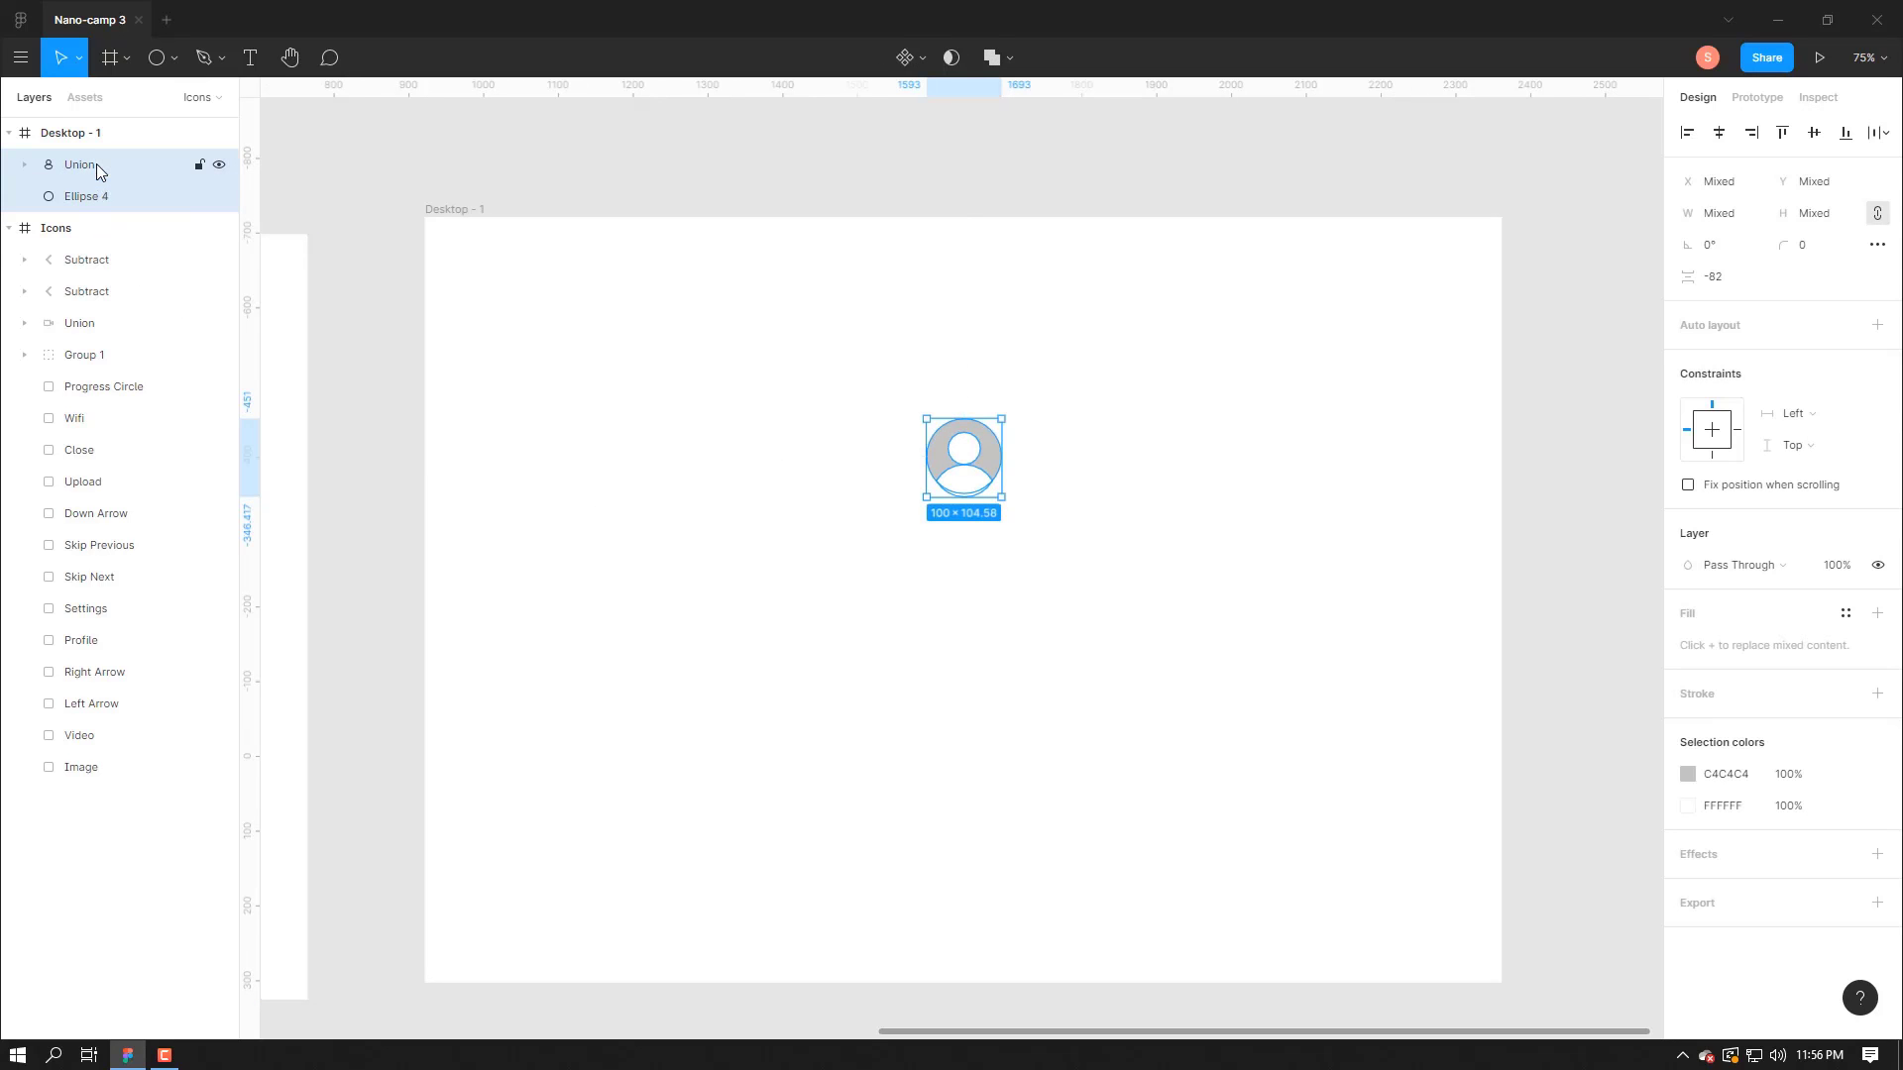
key("ctrl+g")
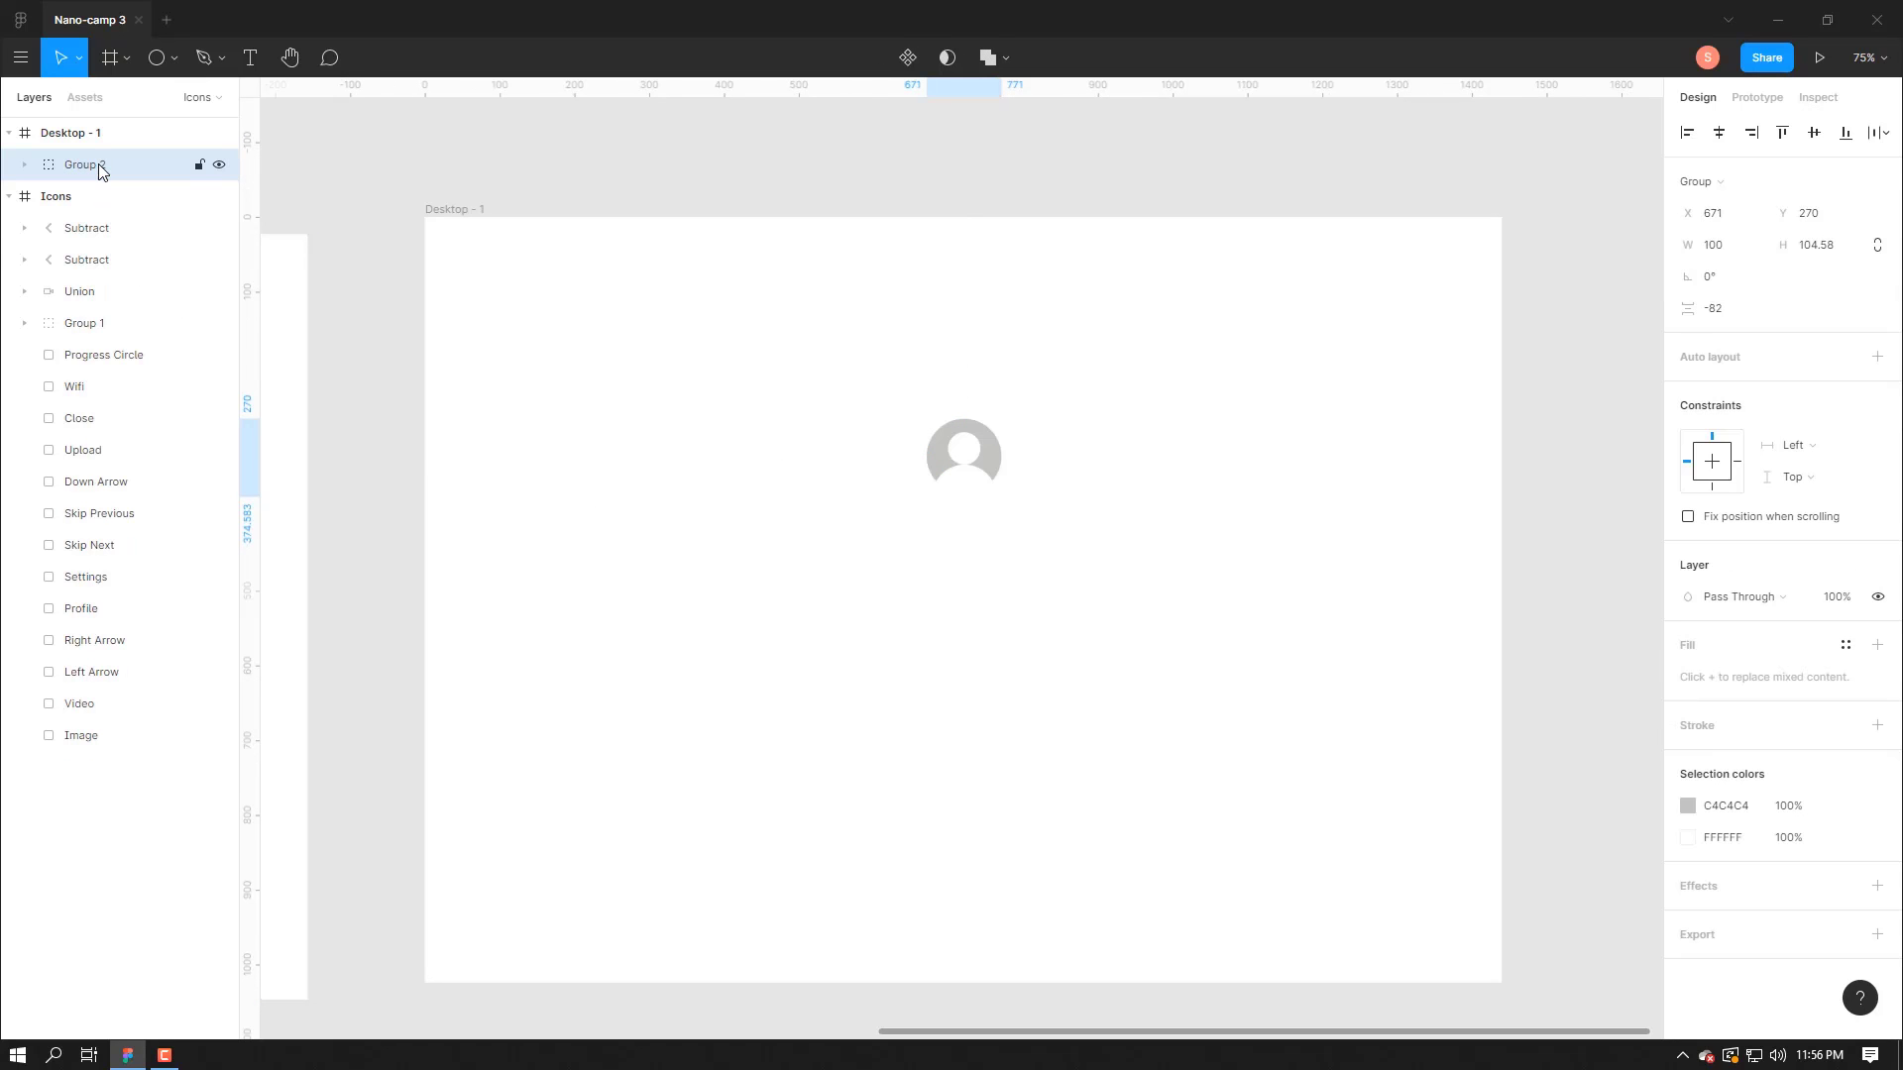
left_click_drag(977, 446, 782, 425)
double_click(773, 447)
left_click(1091, 462)
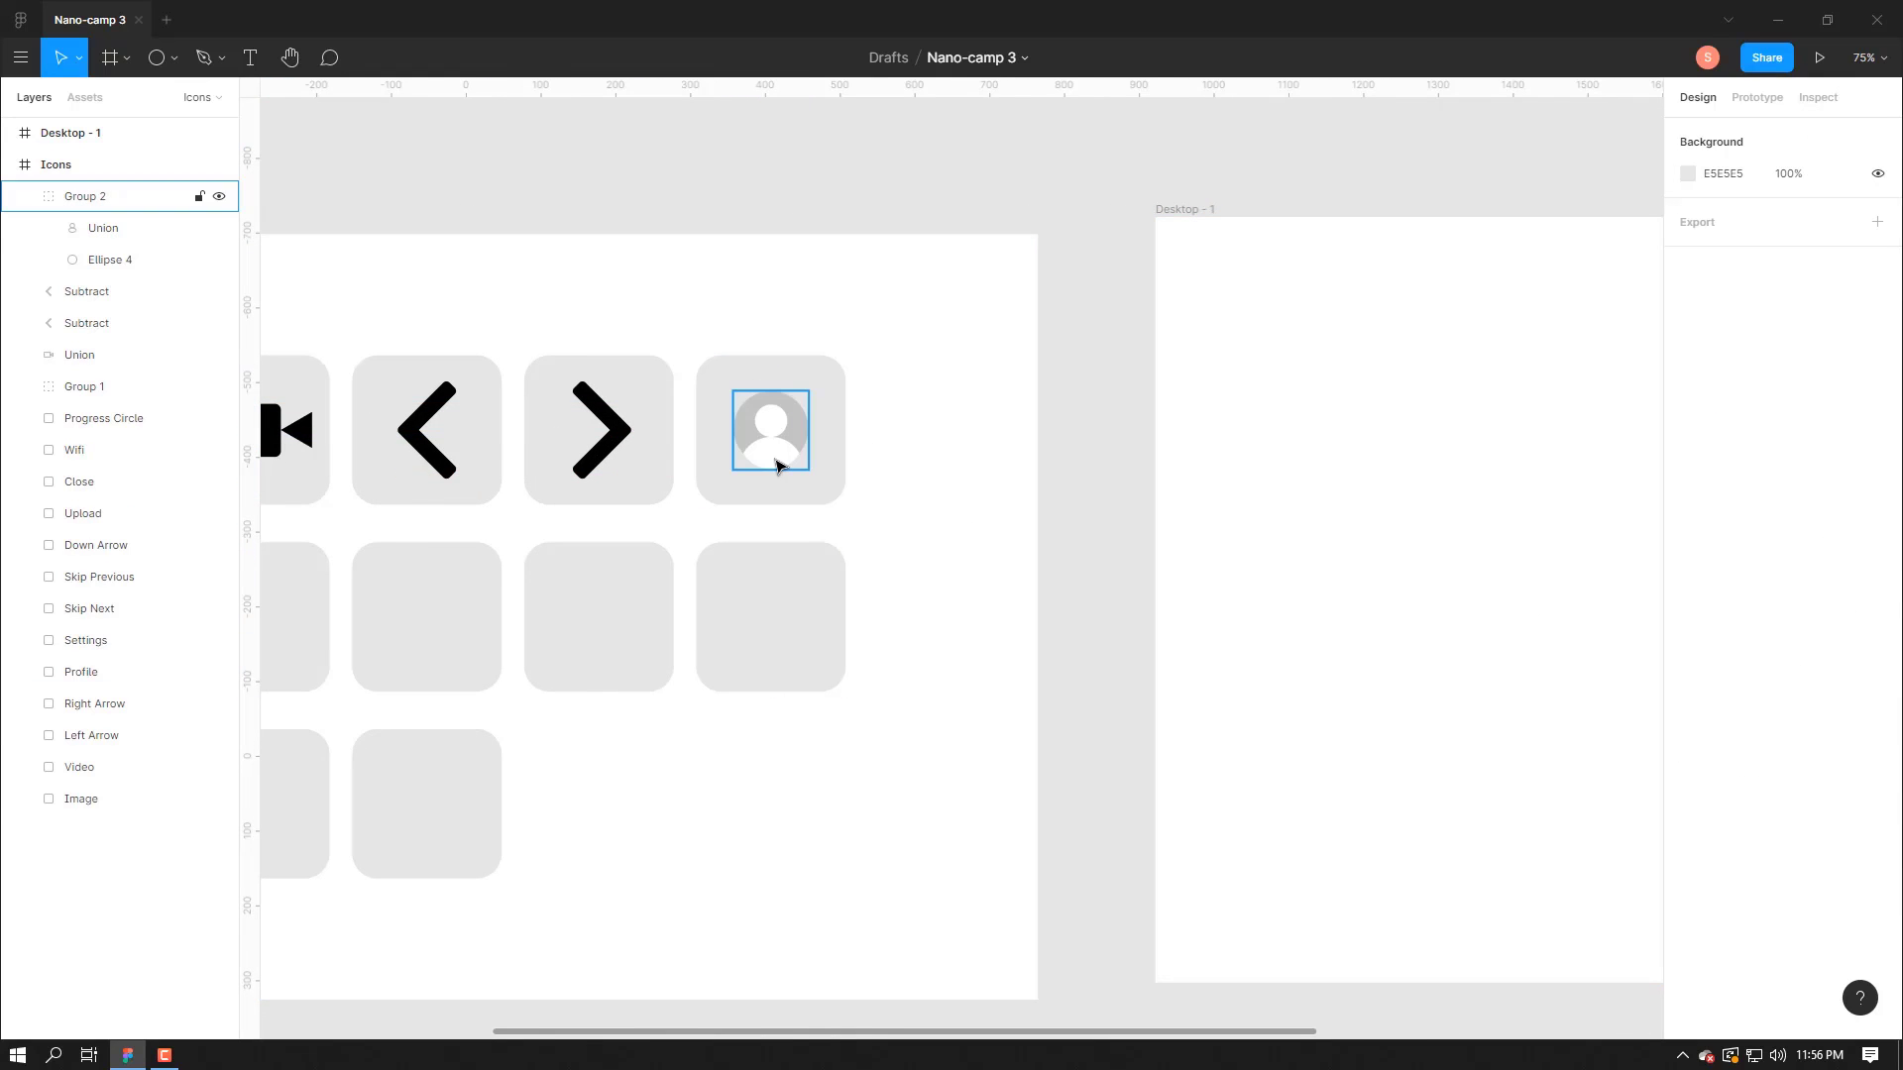
- Fill the profile figure inside the group with black (000000) and collapse the group's layer
left_click(777, 459)
left_click(773, 455)
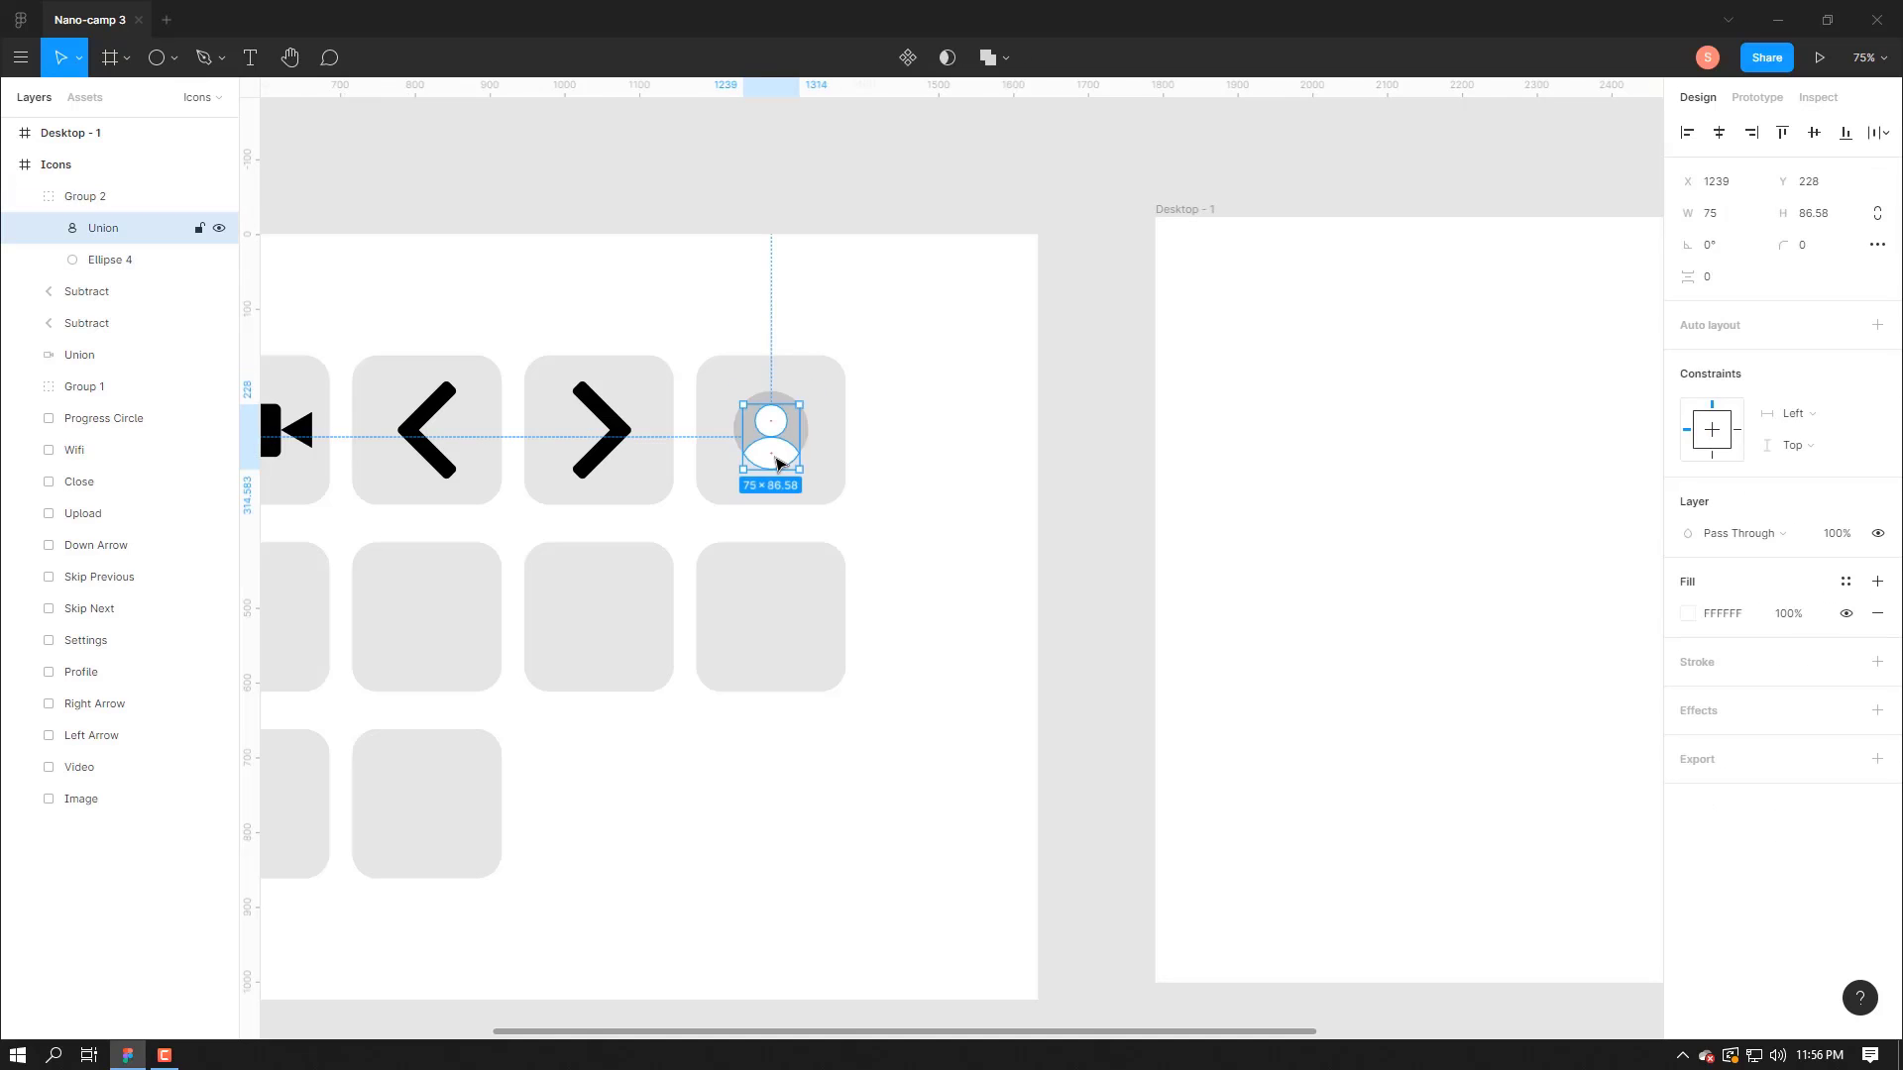
left_click(1691, 615)
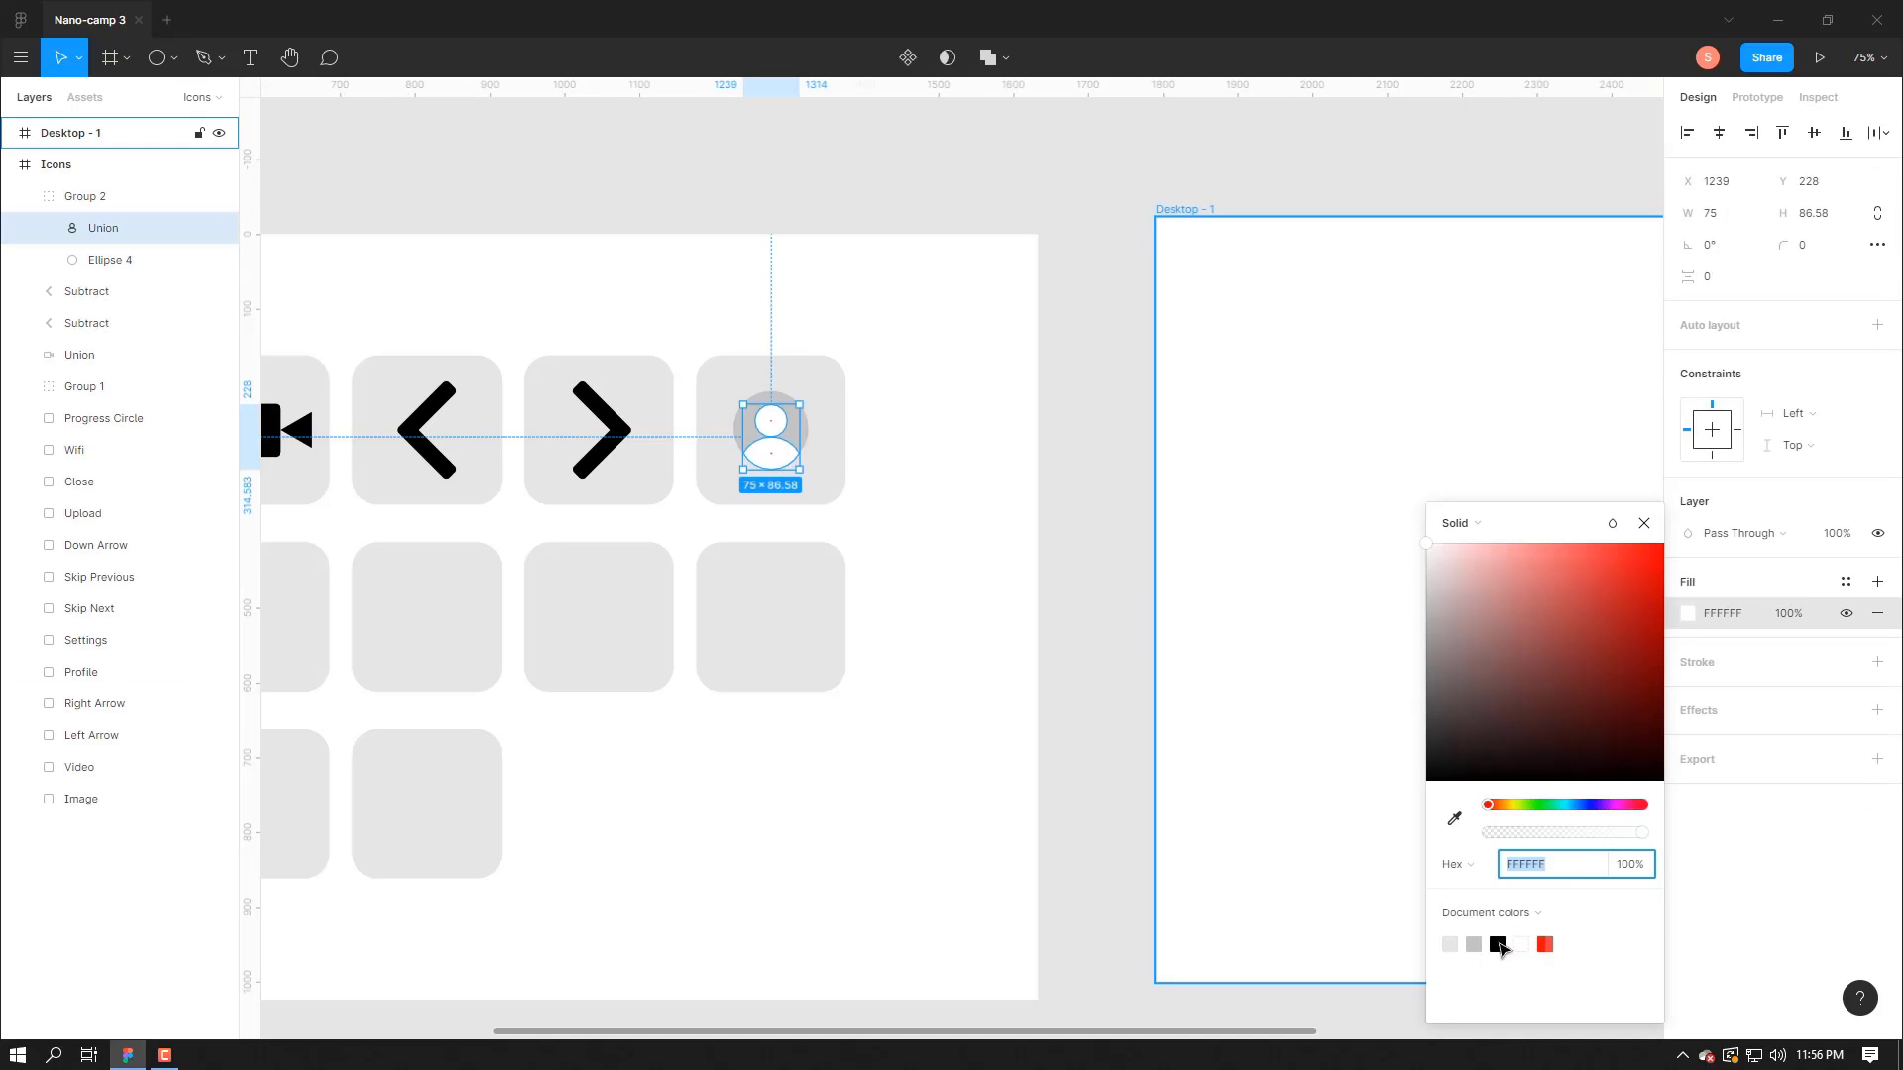
left_click(1499, 947)
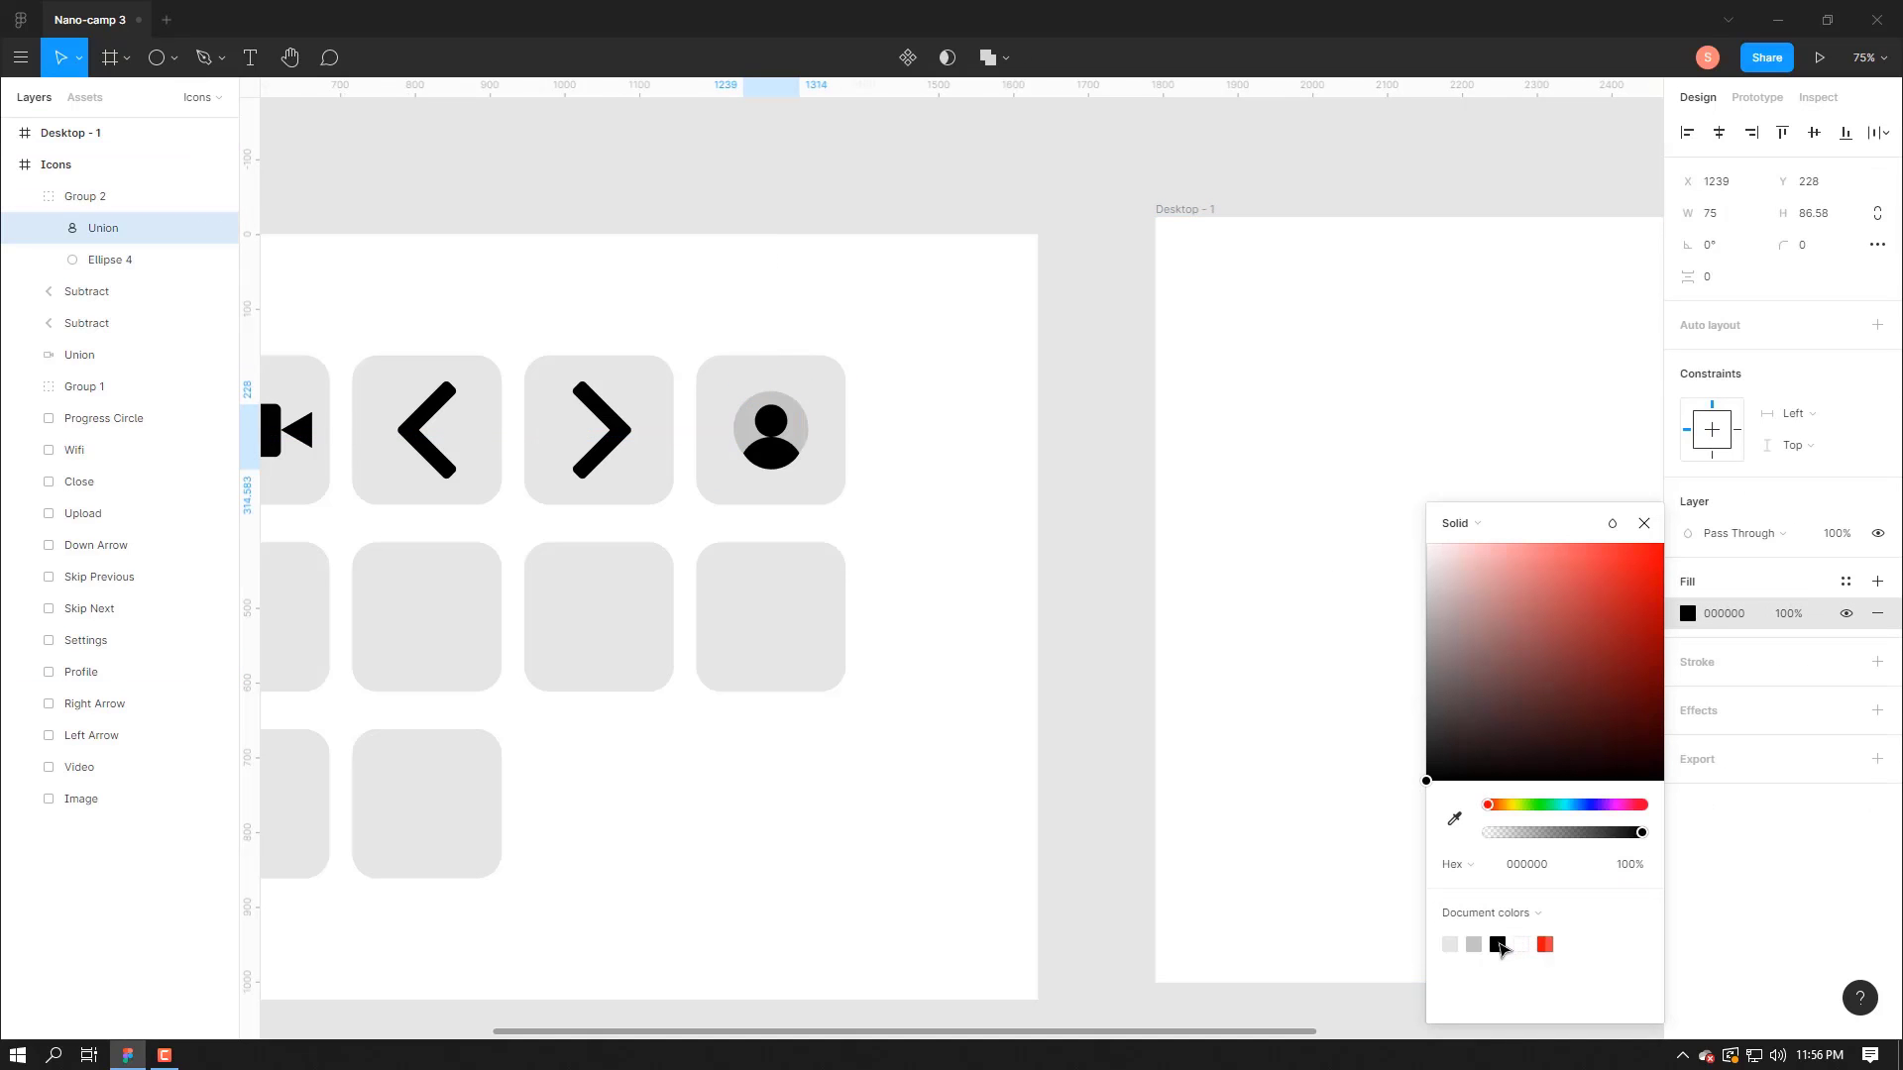
left_click(1645, 524)
left_click(1030, 340)
scroll(1030, 340, "down", 3)
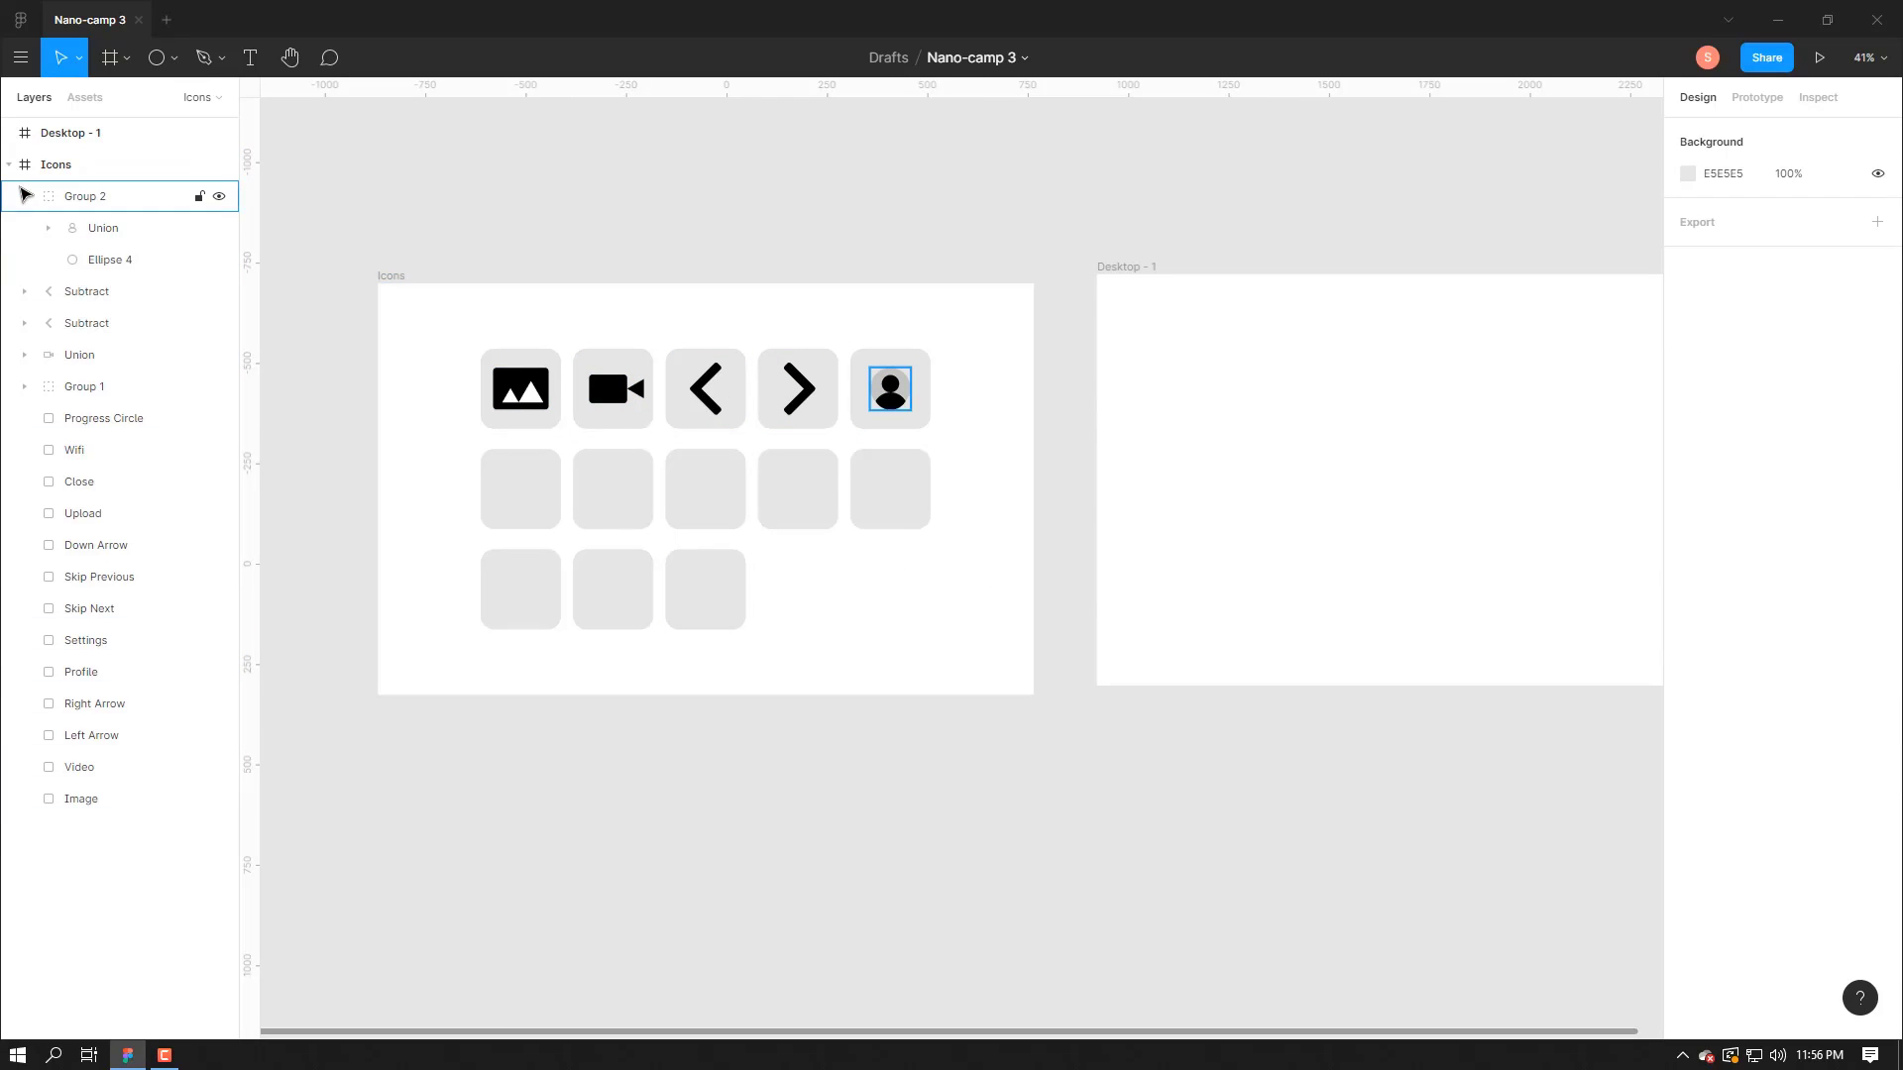
left_click(25, 197)
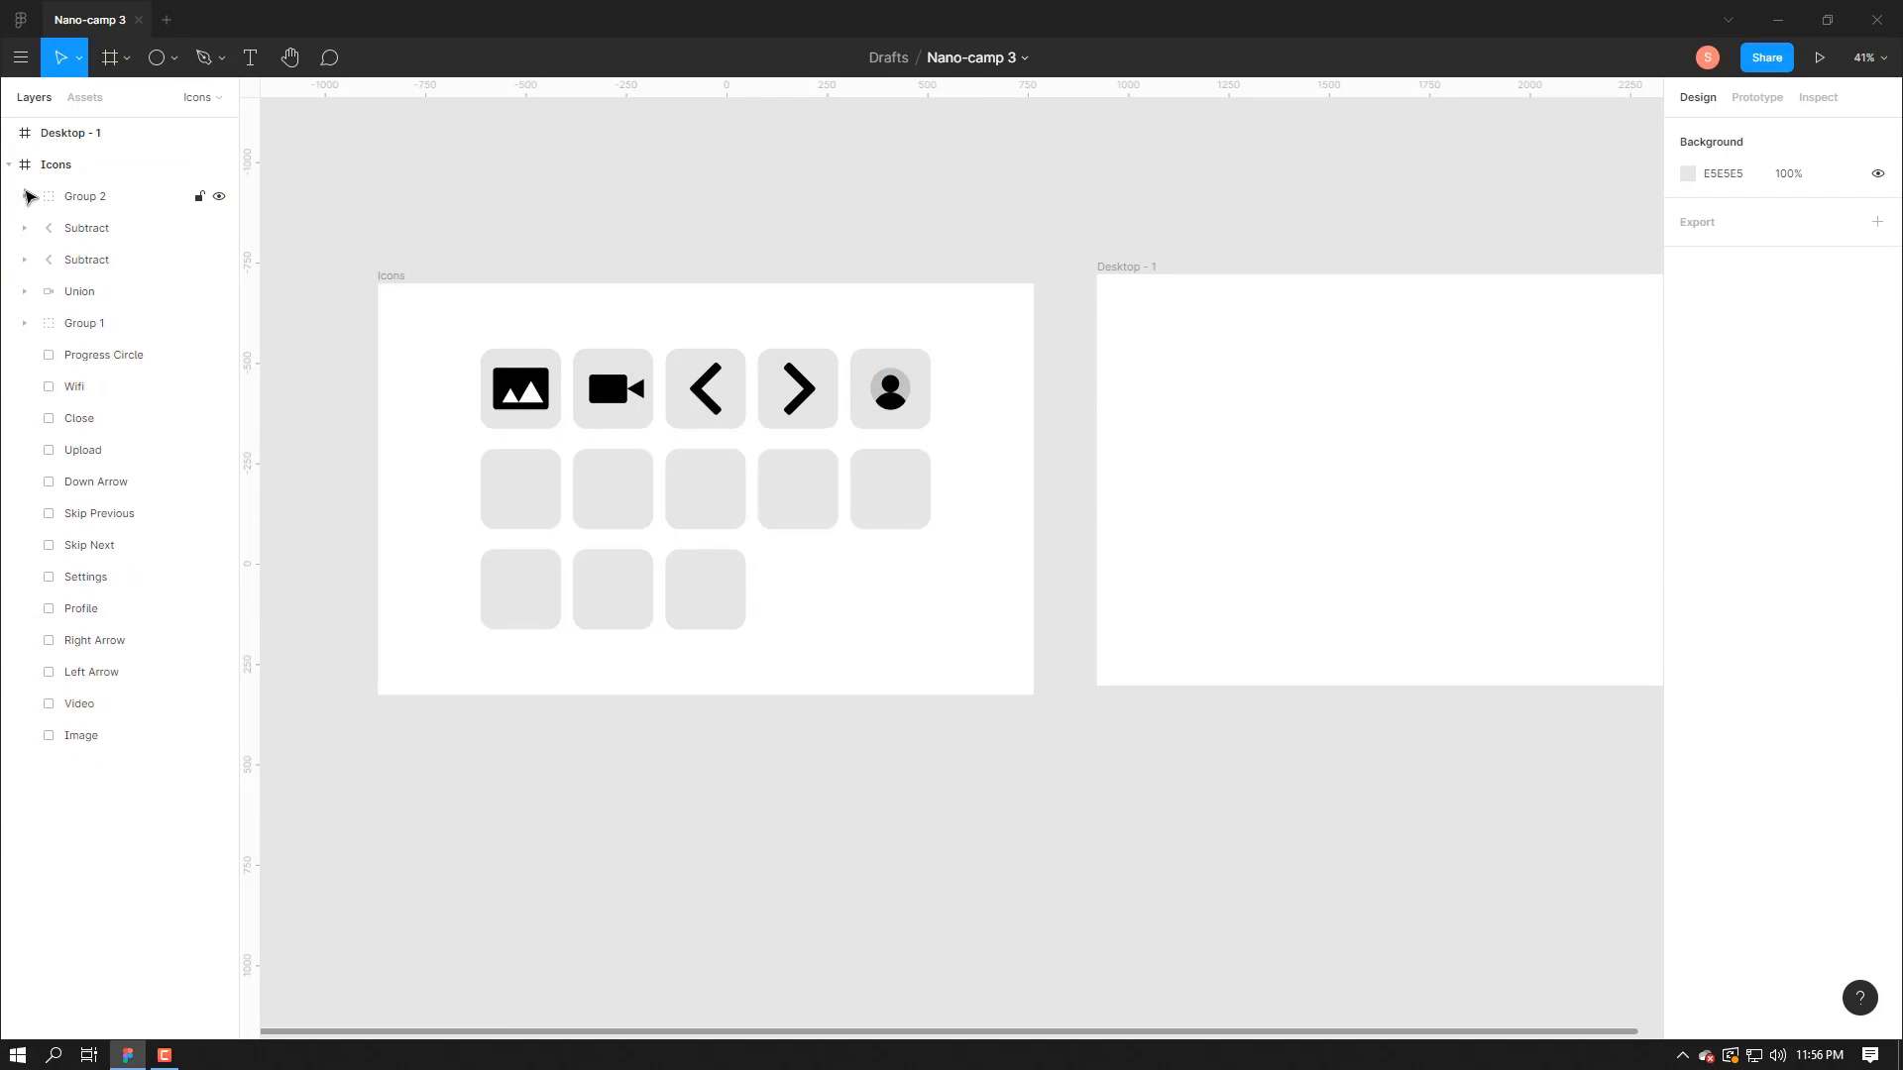
left_click(96, 290)
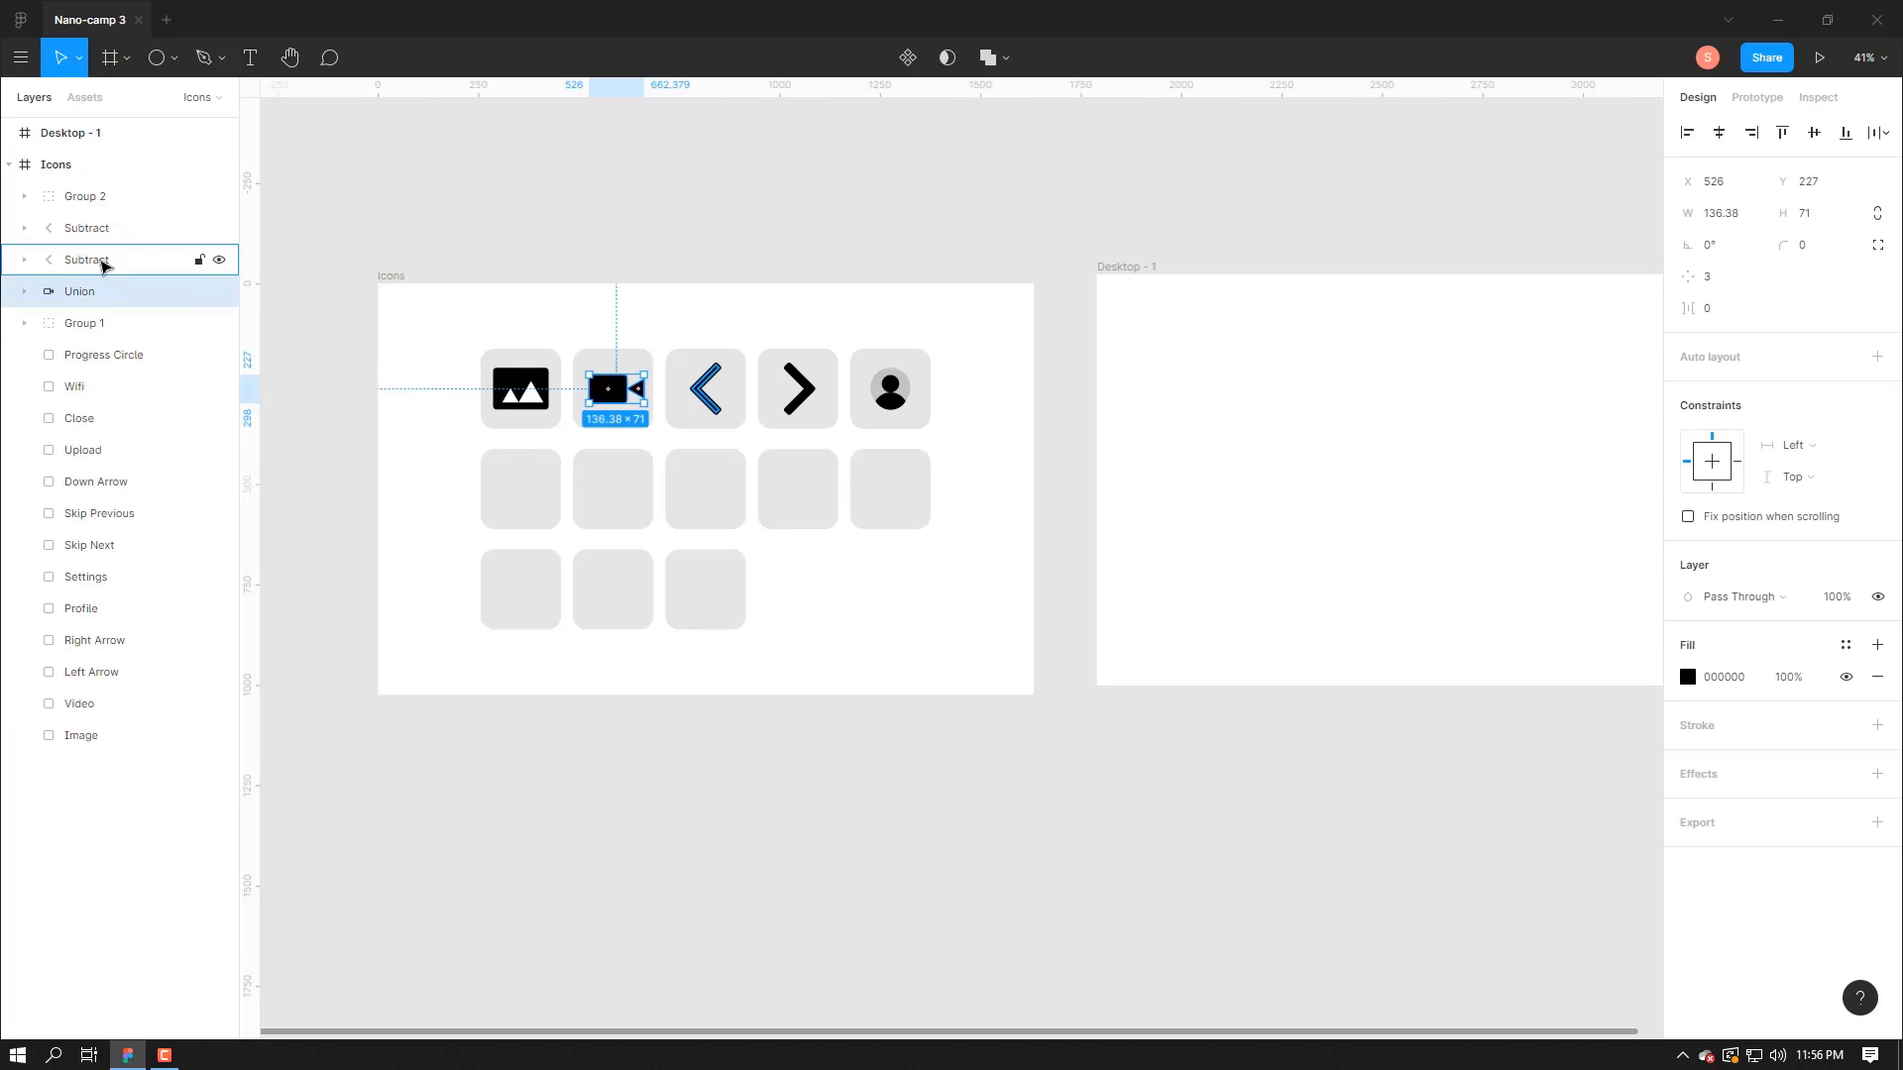
left_click(113, 229)
left_click(111, 201)
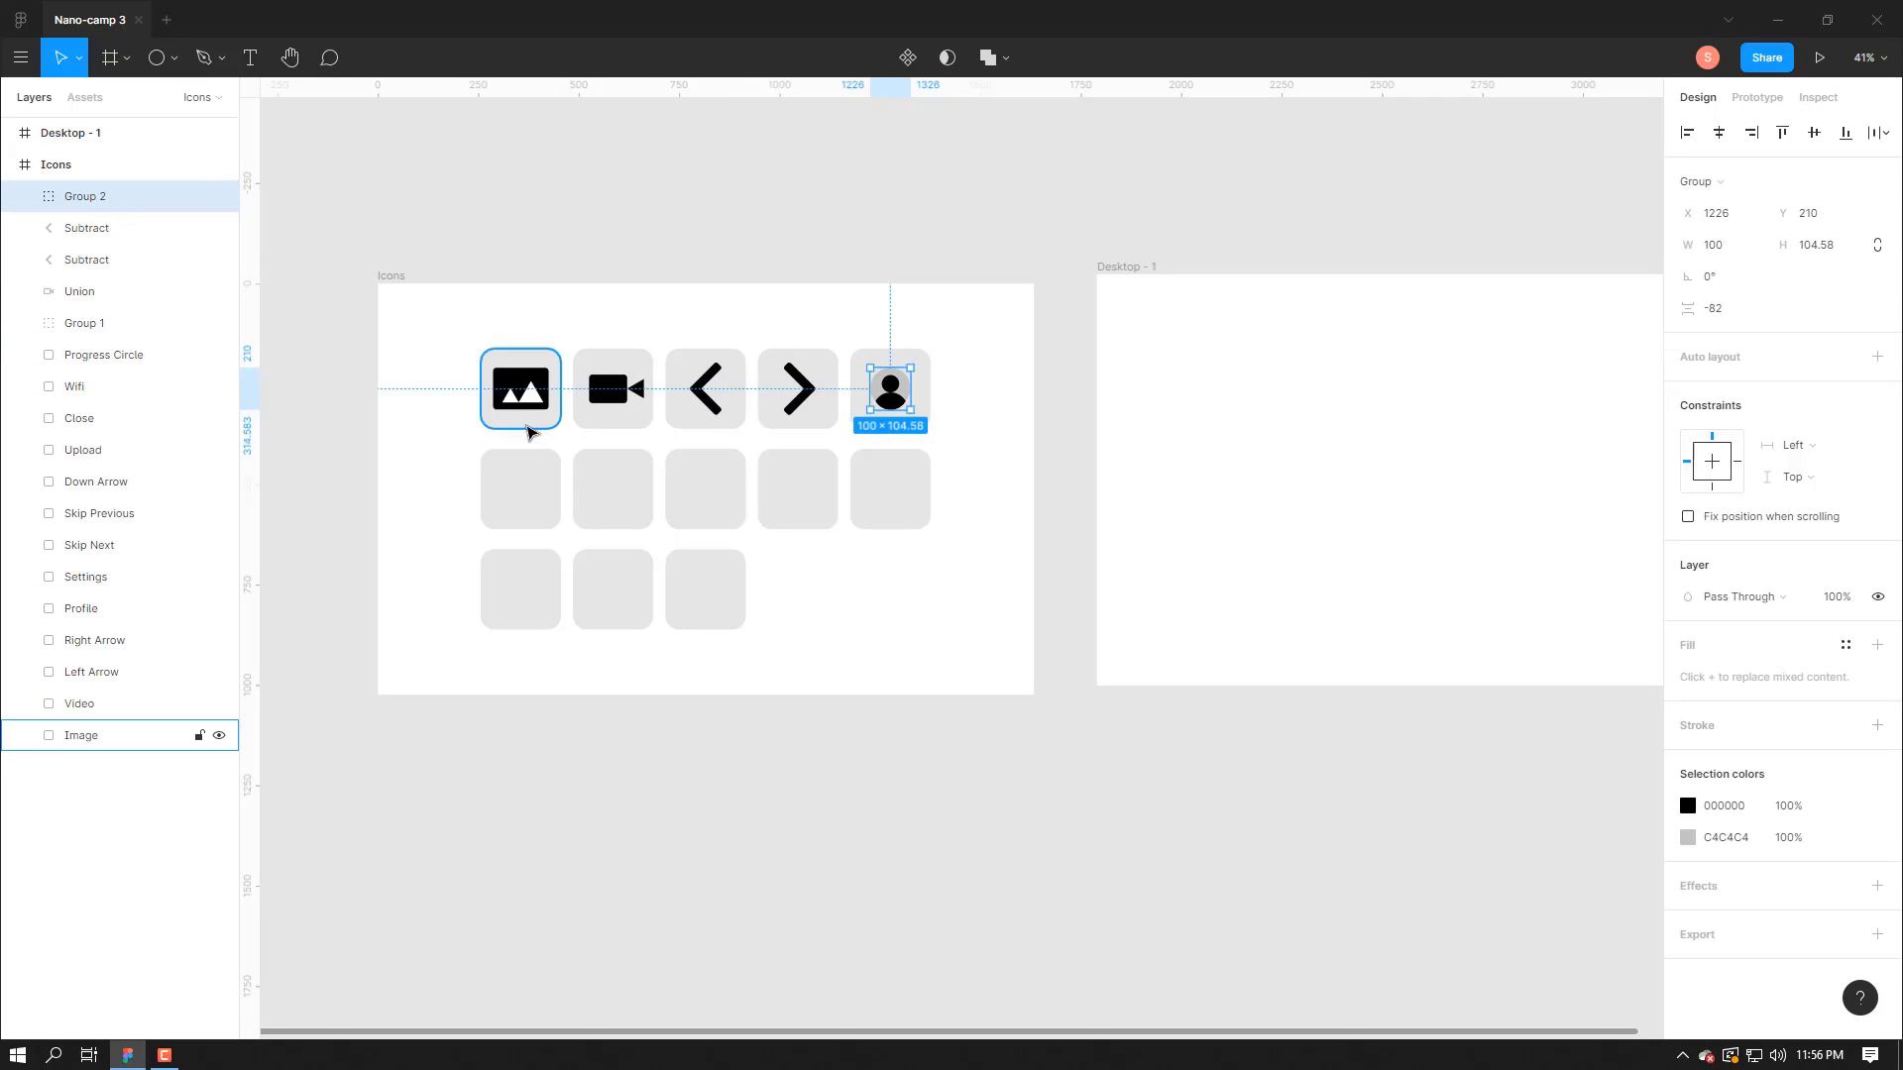
left_click(530, 432)
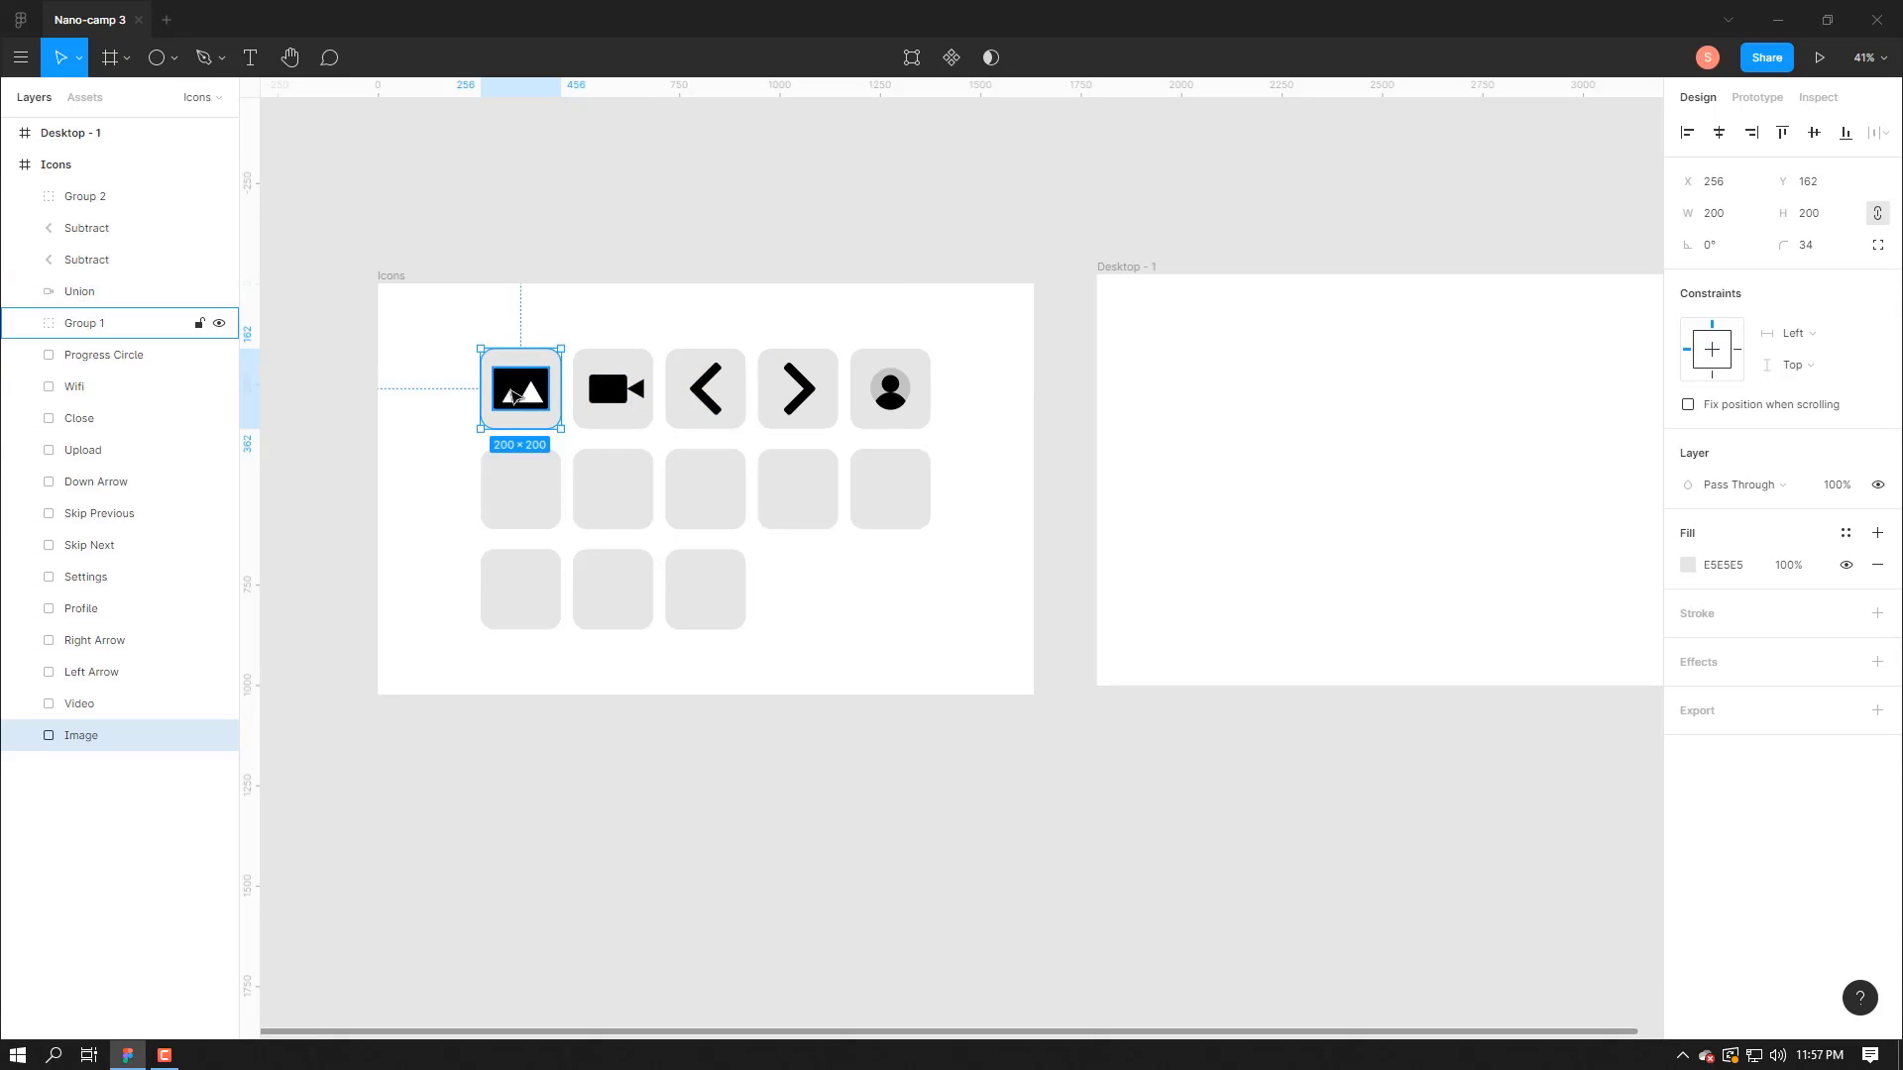
- Move the image icon's layer directly above its Image tile and group the two under the name Image
left_click(519, 396)
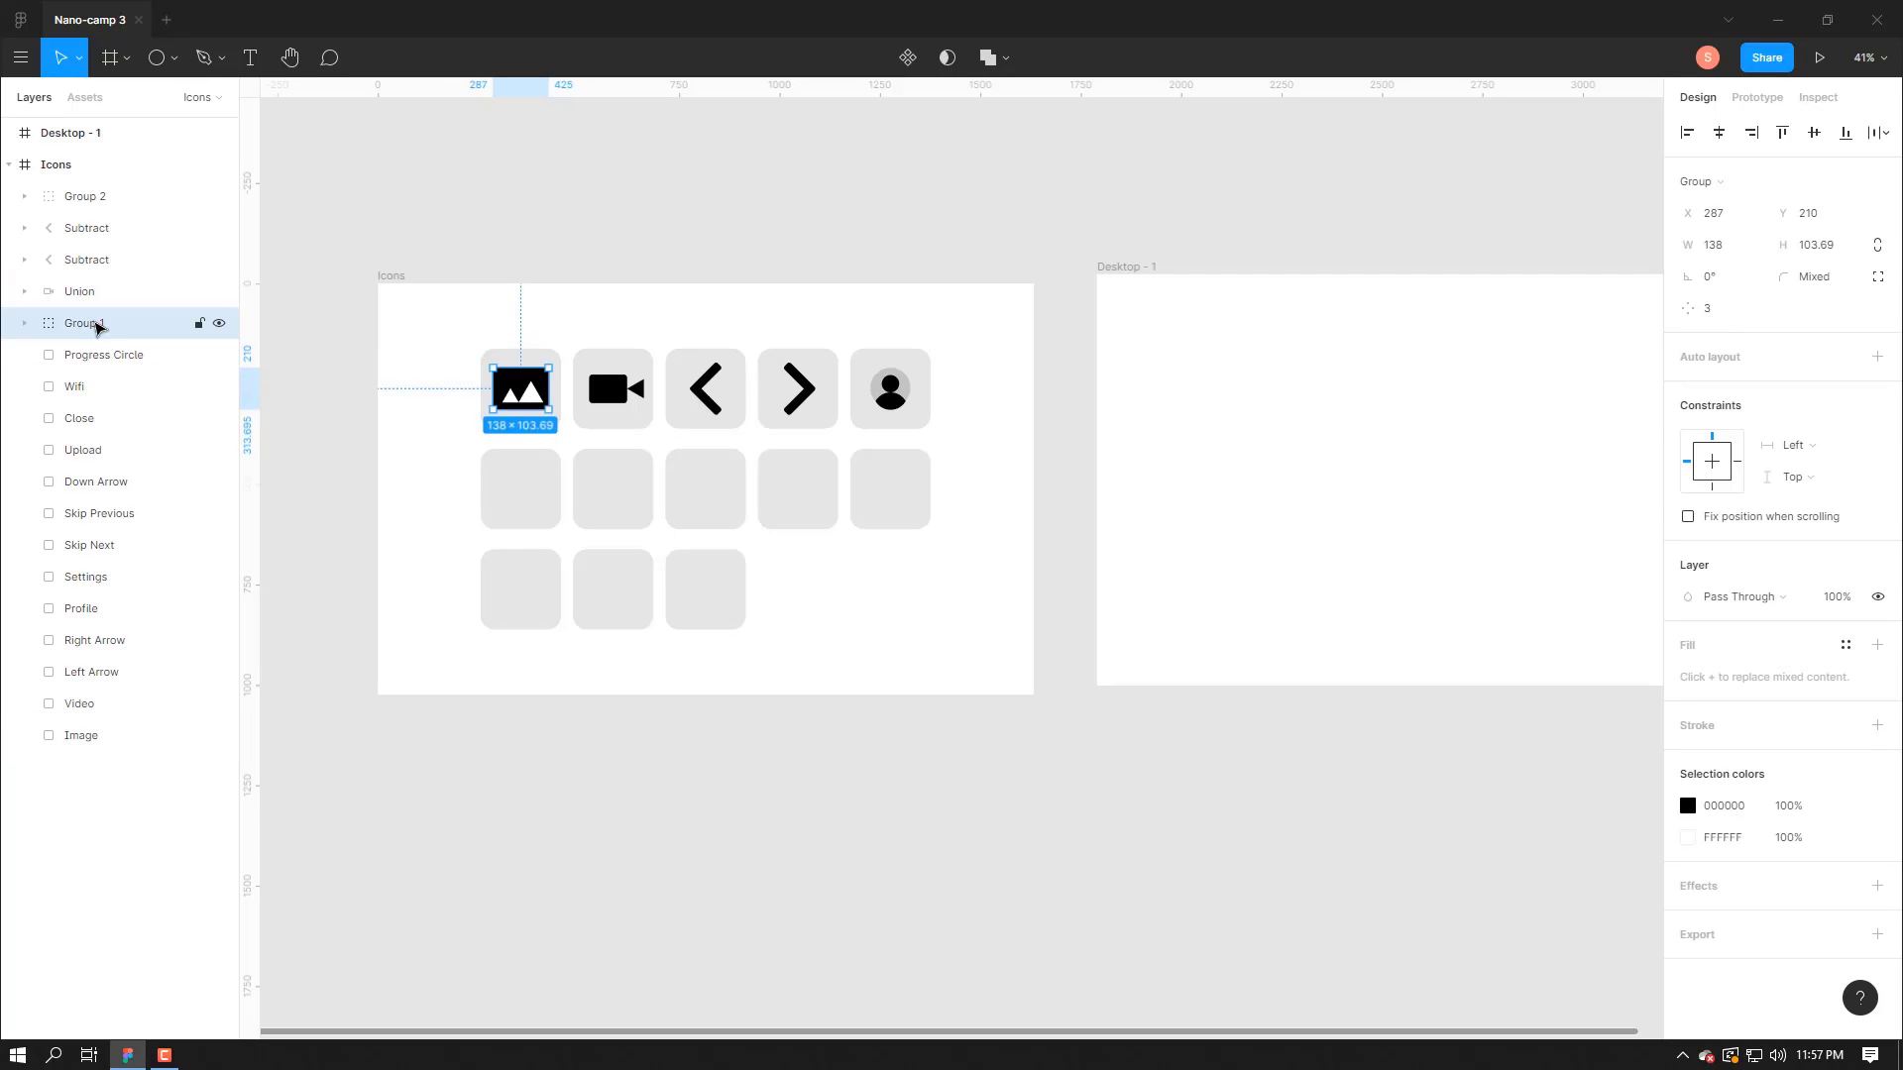
left_click_drag(99, 327, 63, 732)
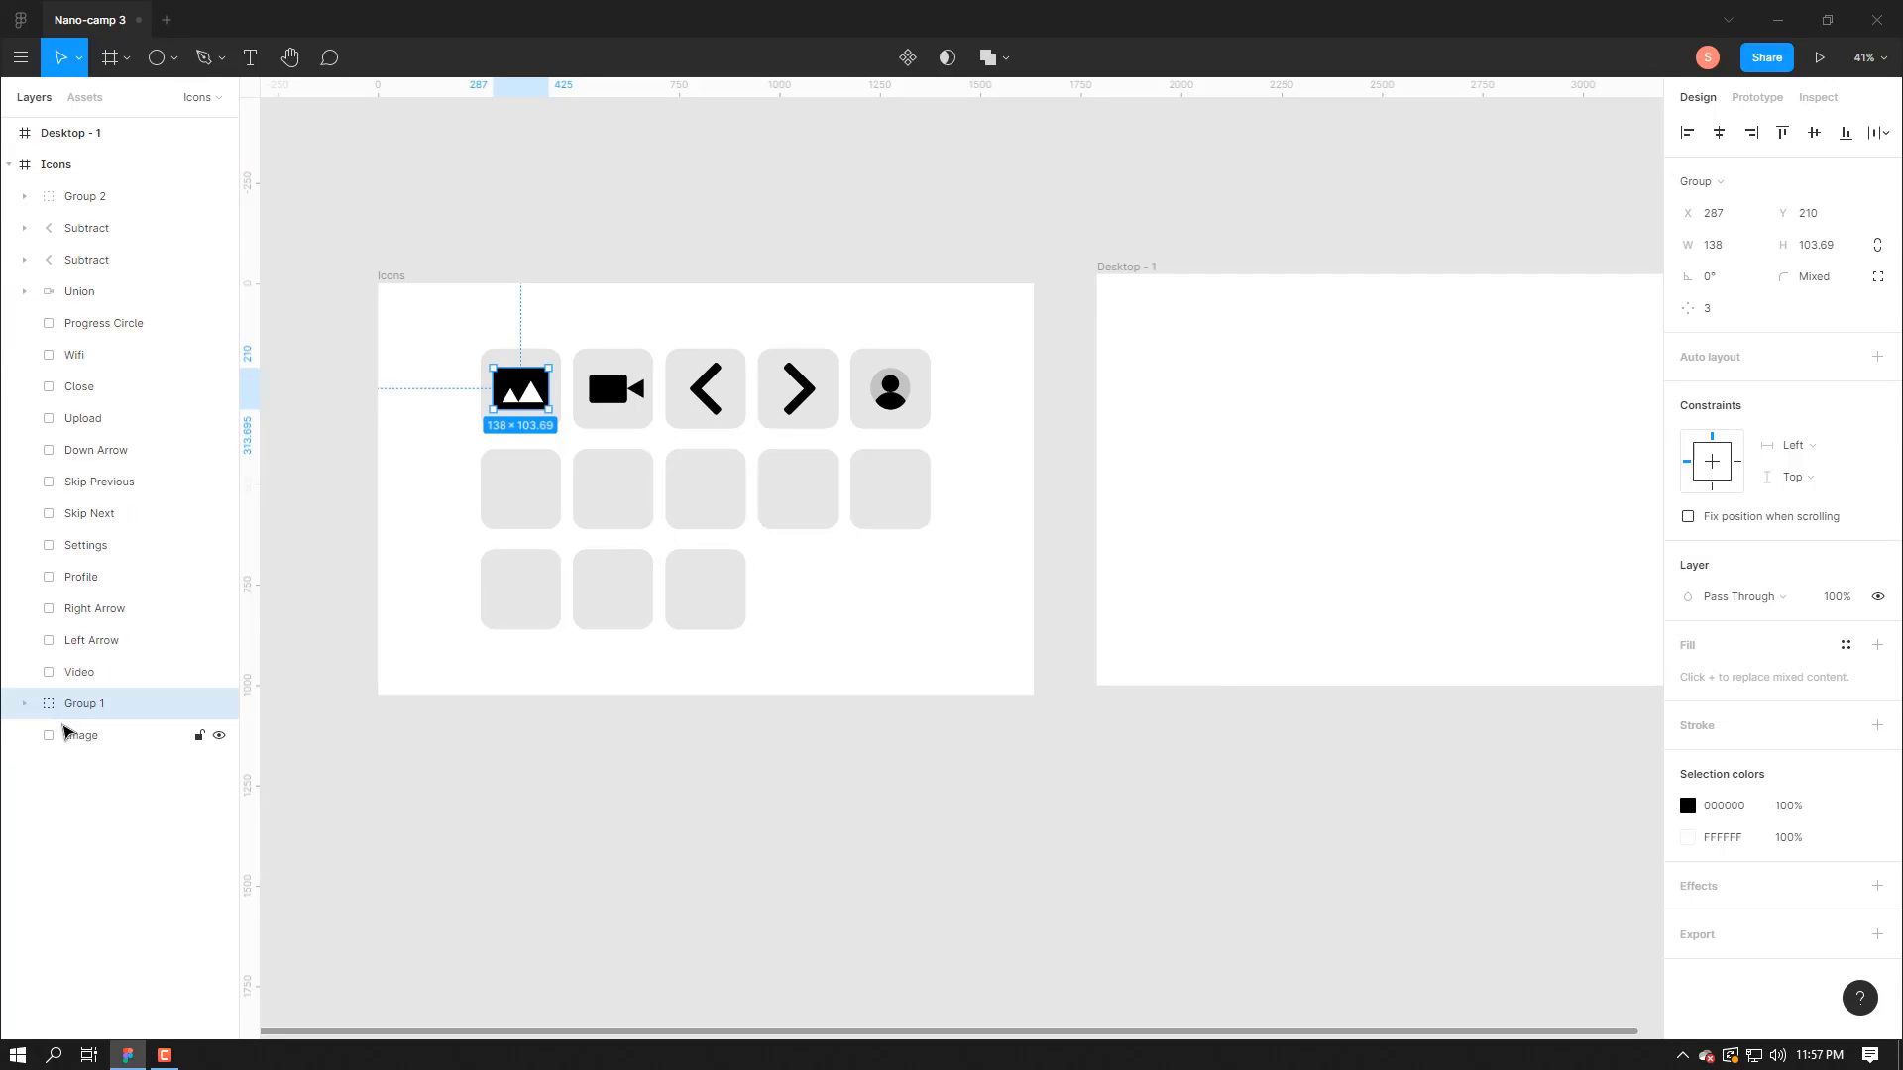
left_click(65, 733)
left_click(84, 709, "shift")
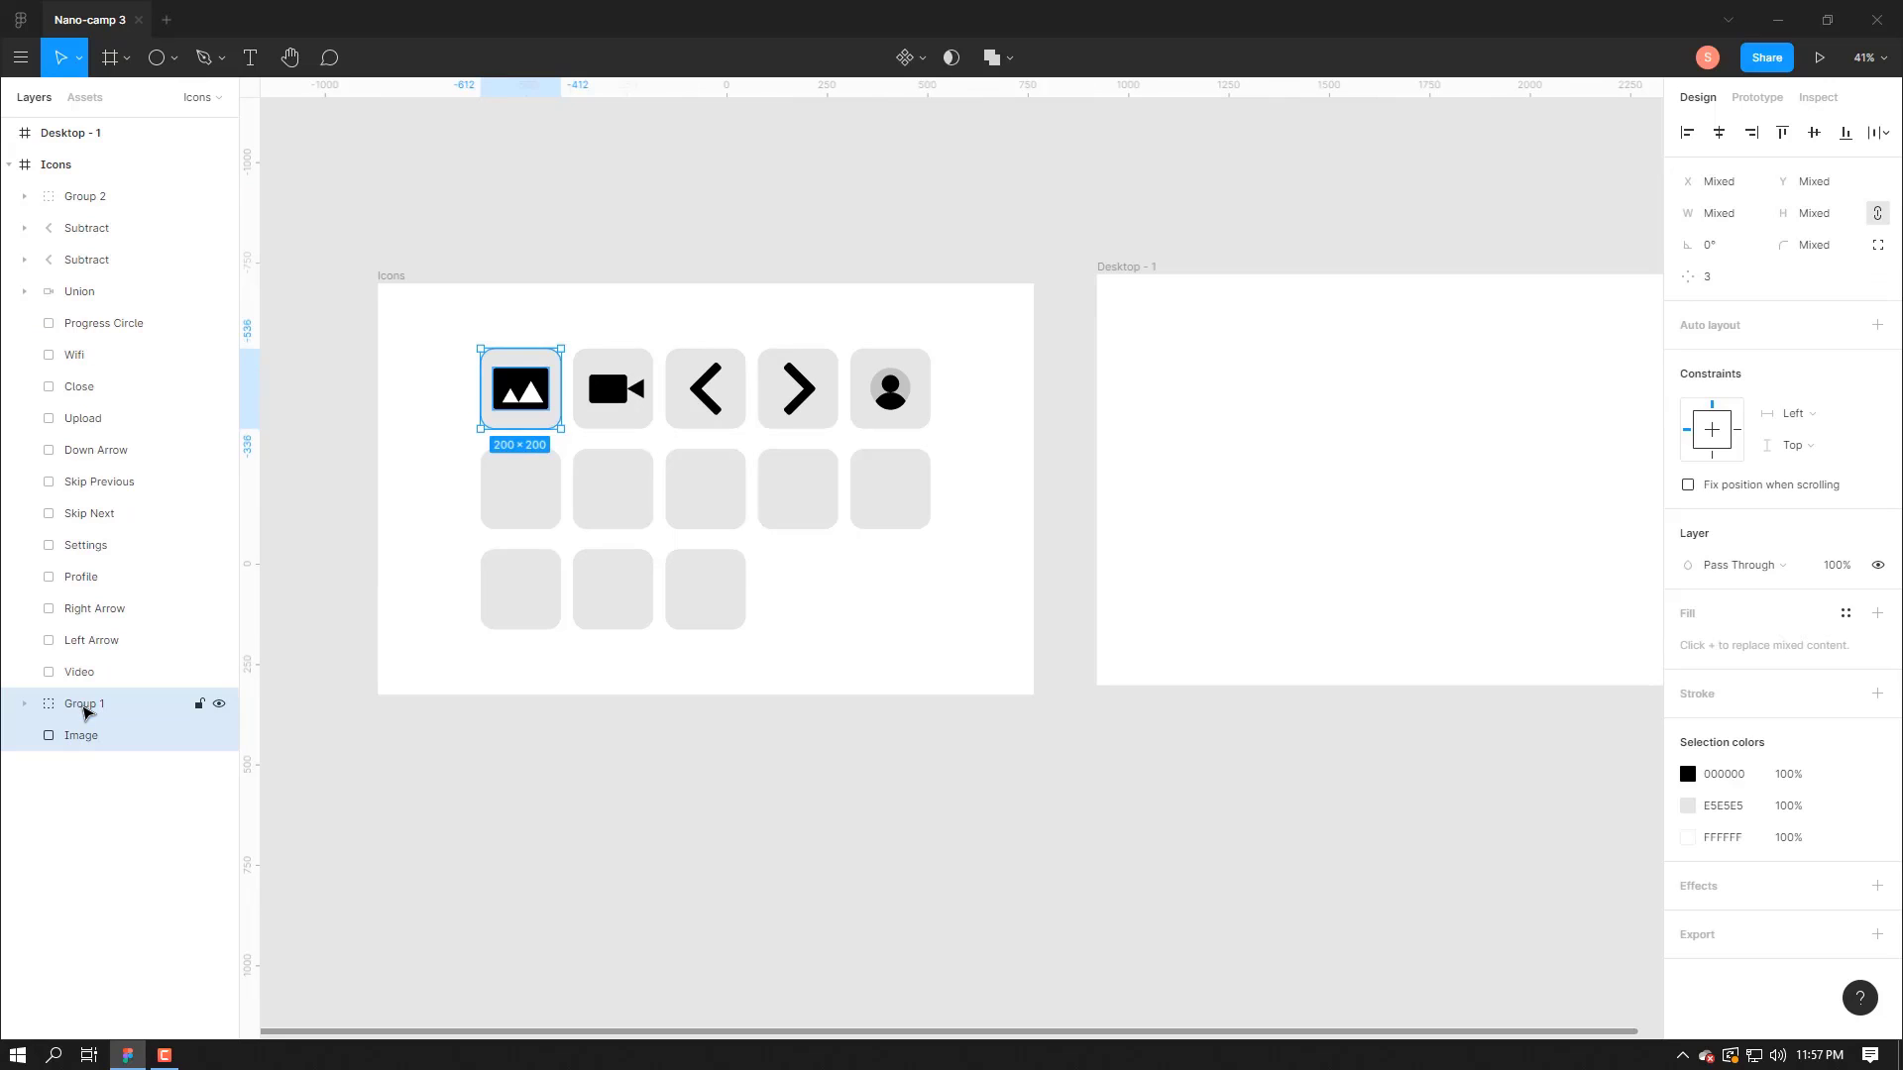
key("ctrl+g")
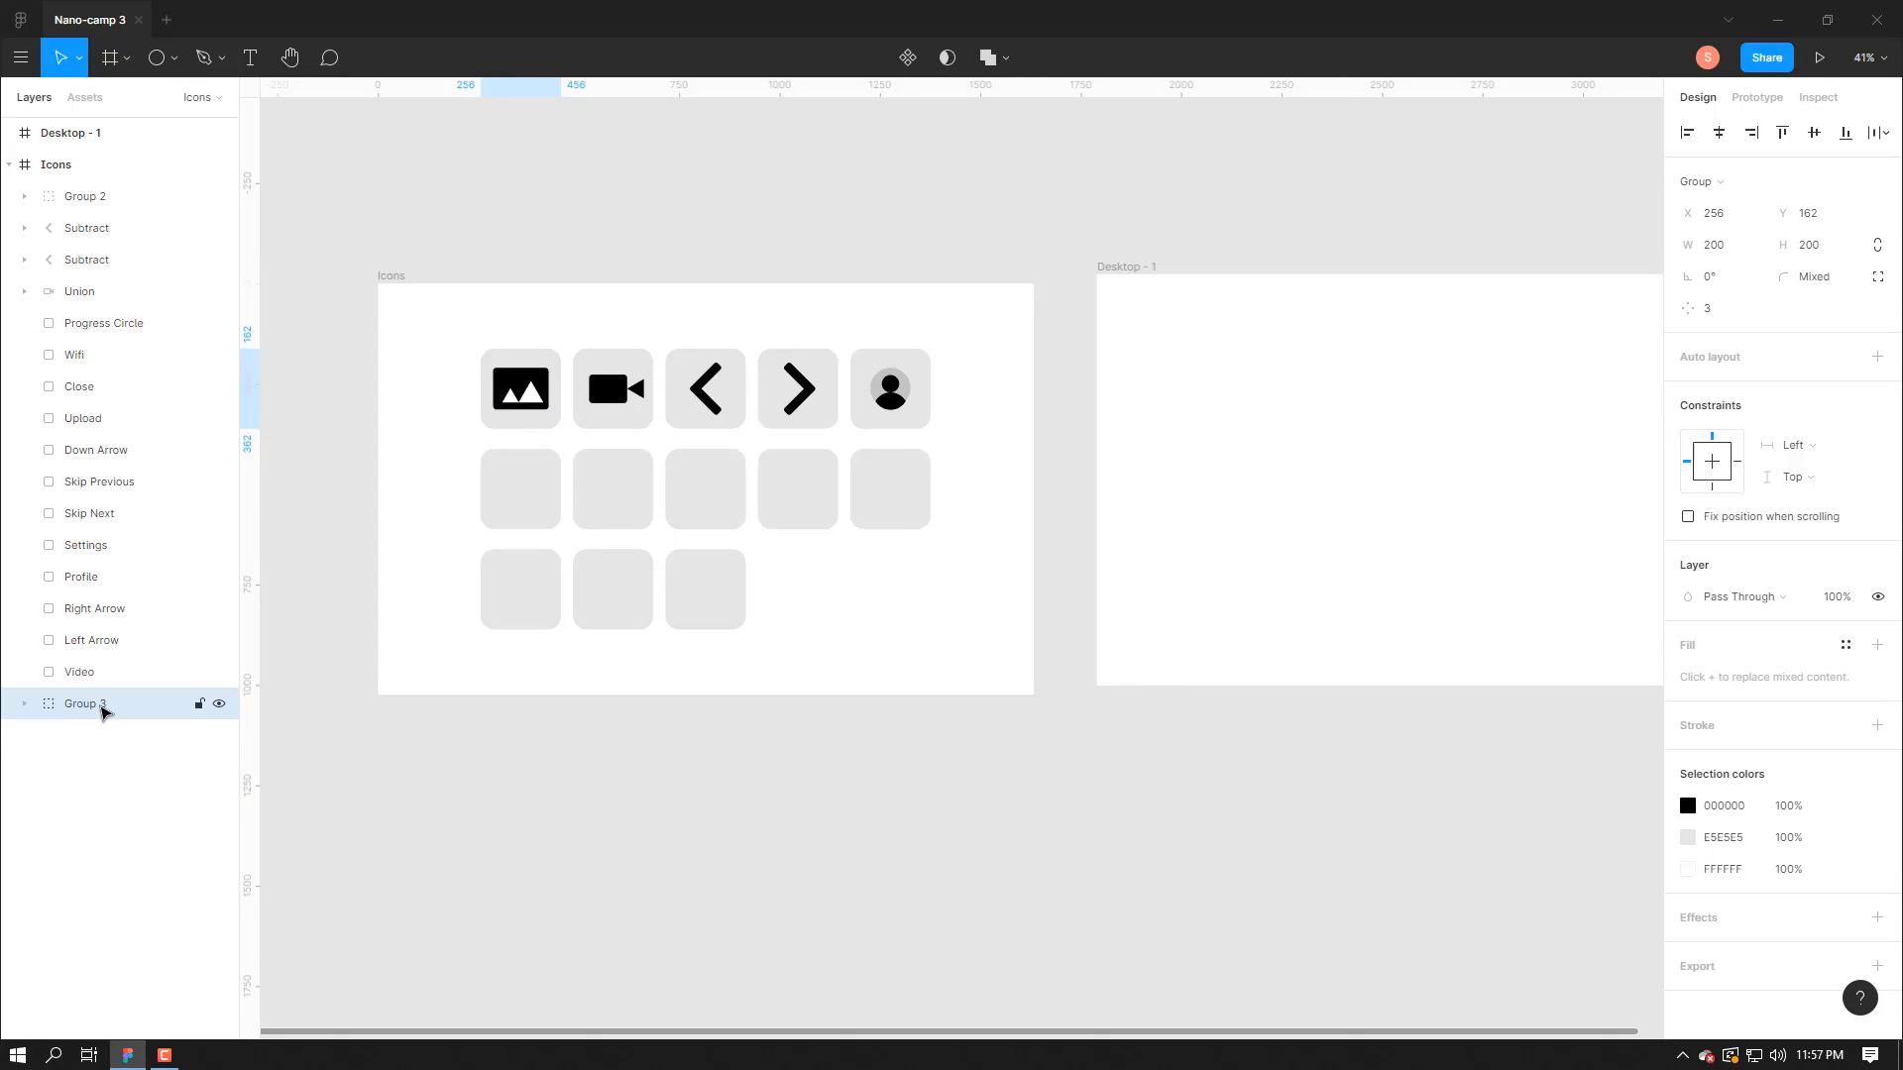
double_click(103, 706)
key("BackSpace")
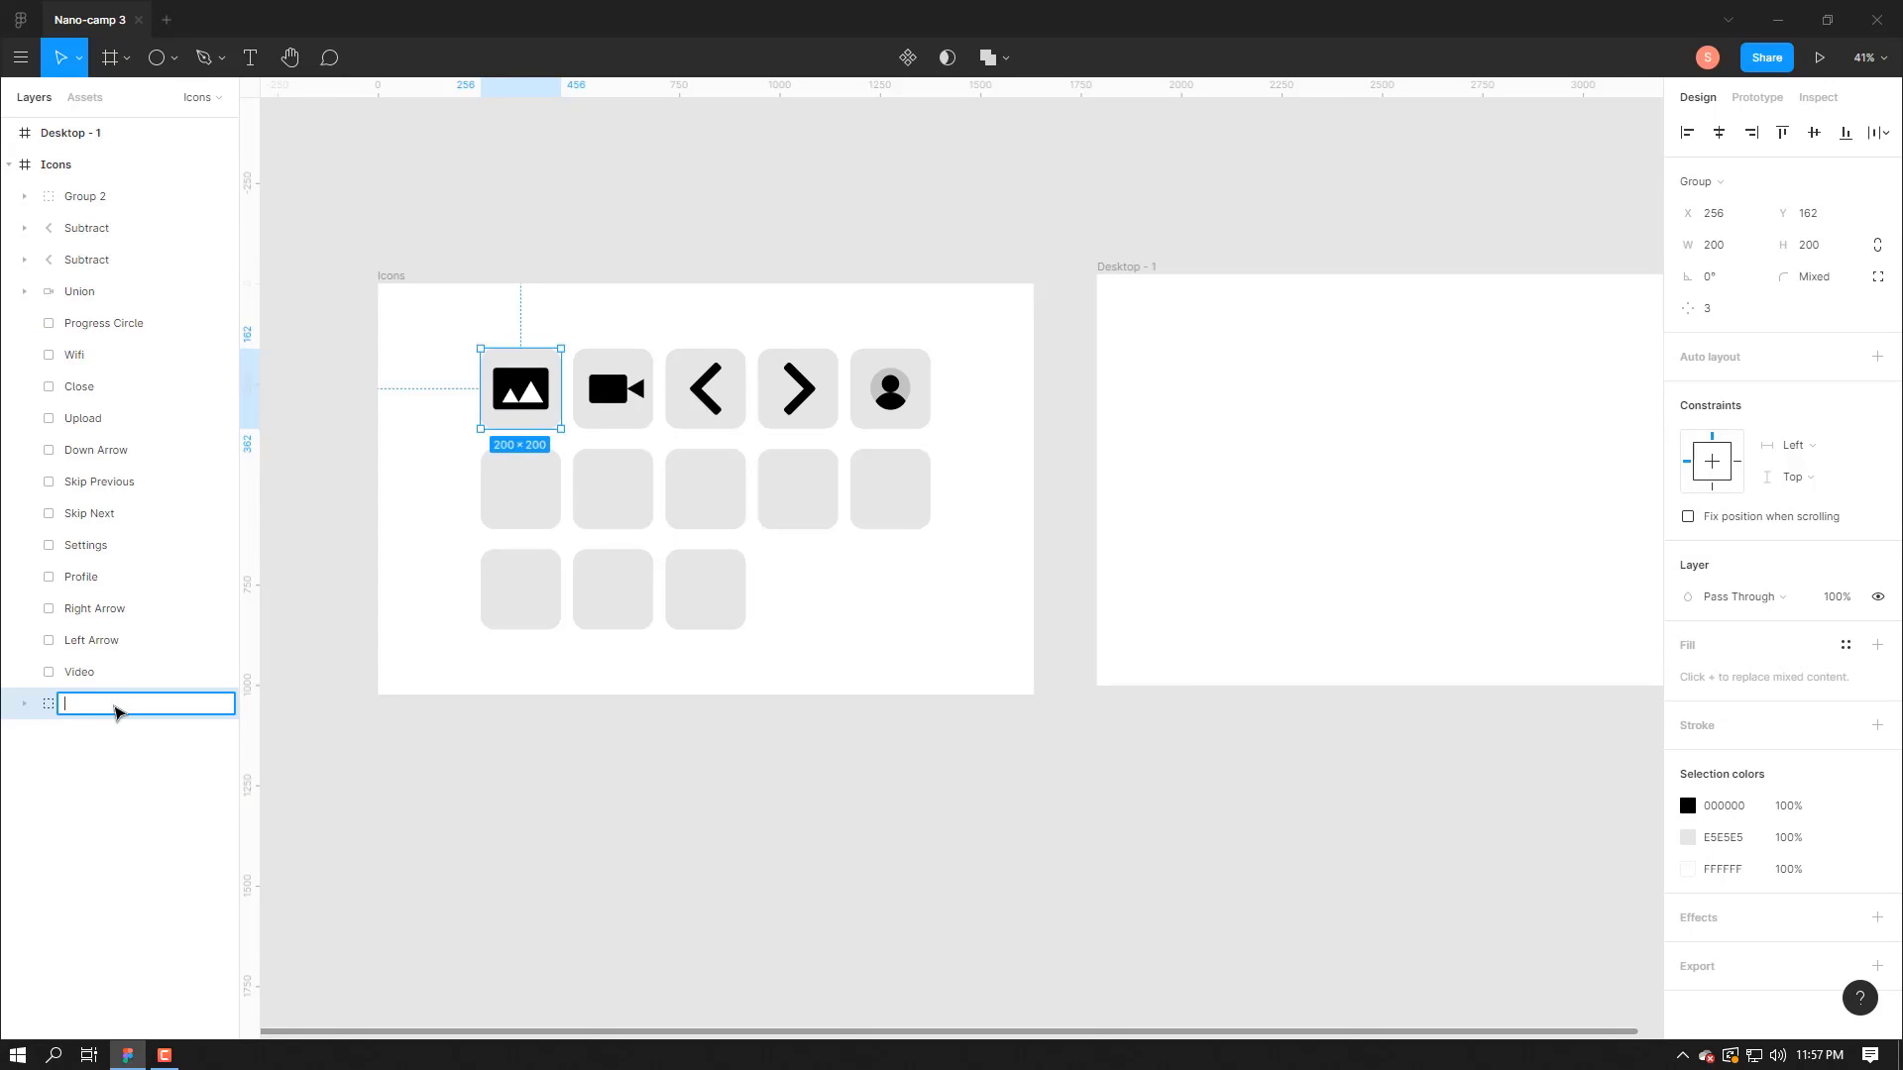
key("Return")
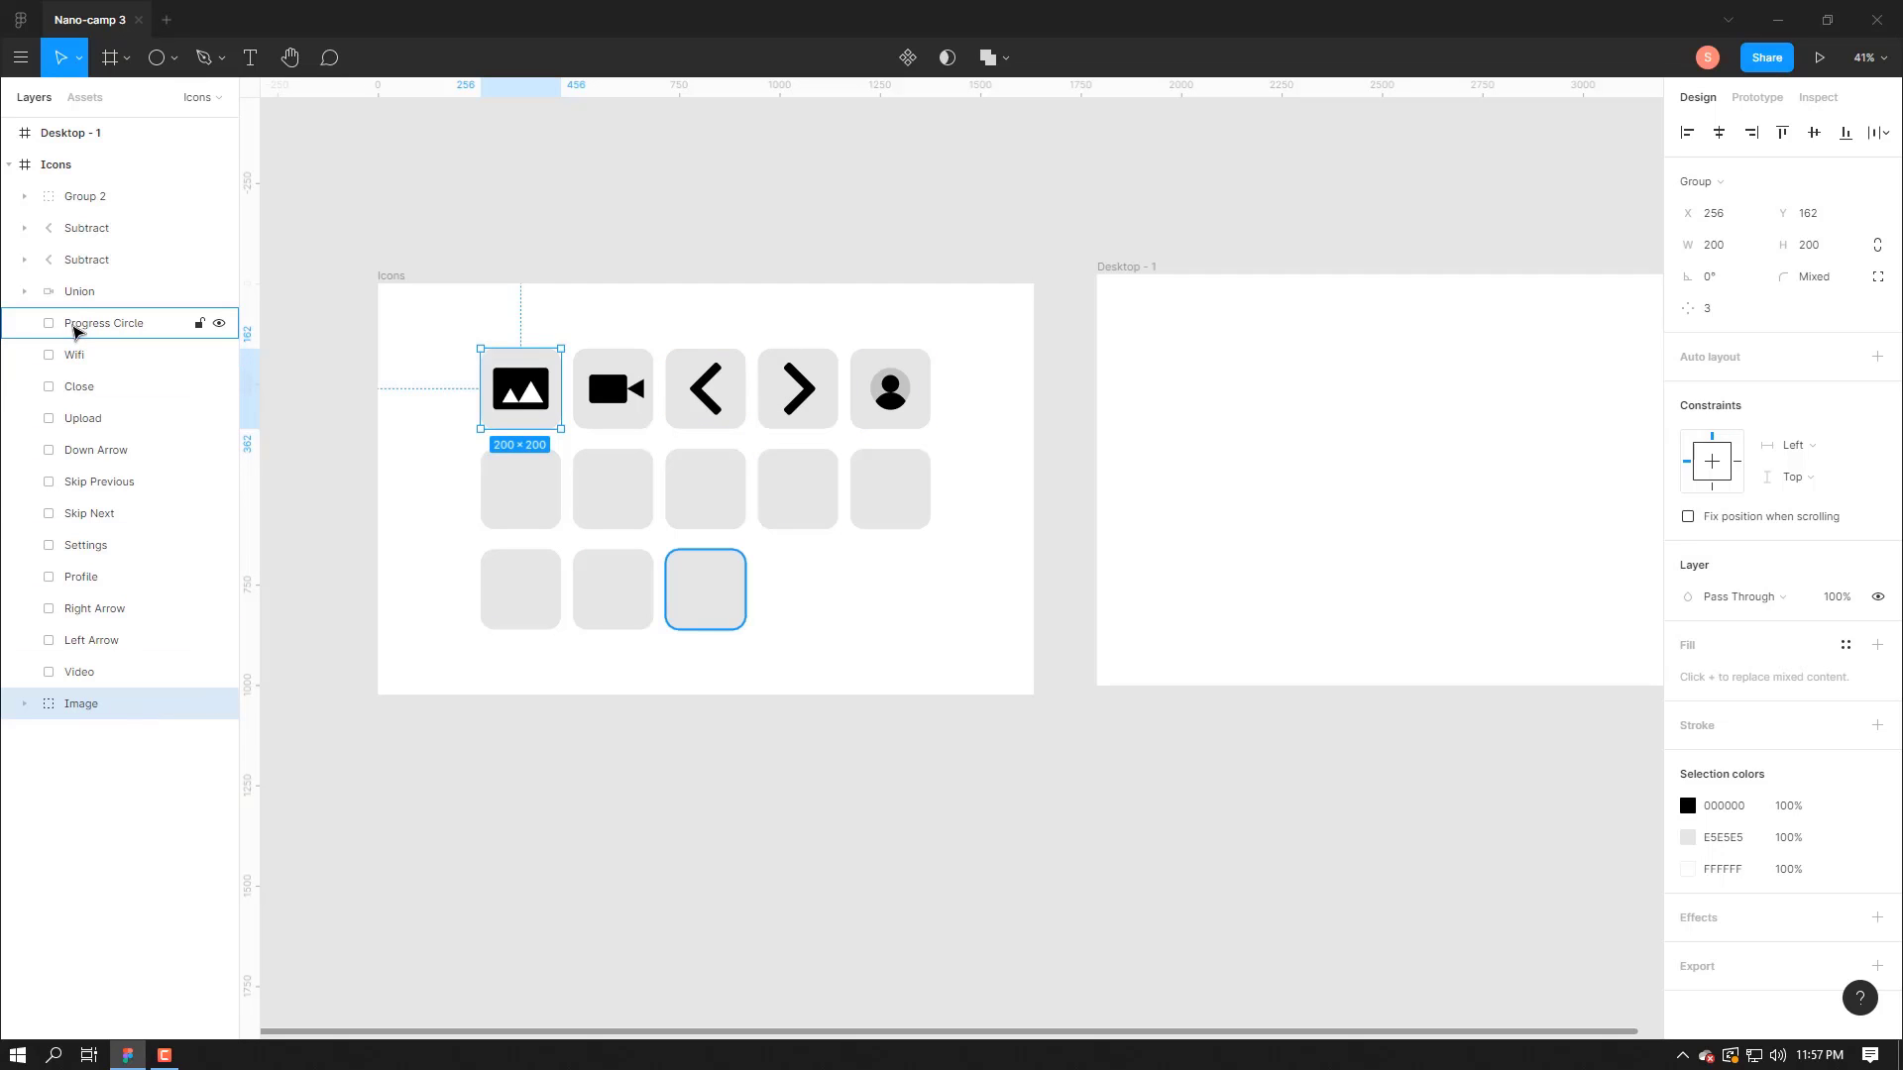
- Move the video icon's Union layer directly above its Video tile and group the two under the name Video
left_click(88, 295)
left_click_drag(89, 296, 106, 671)
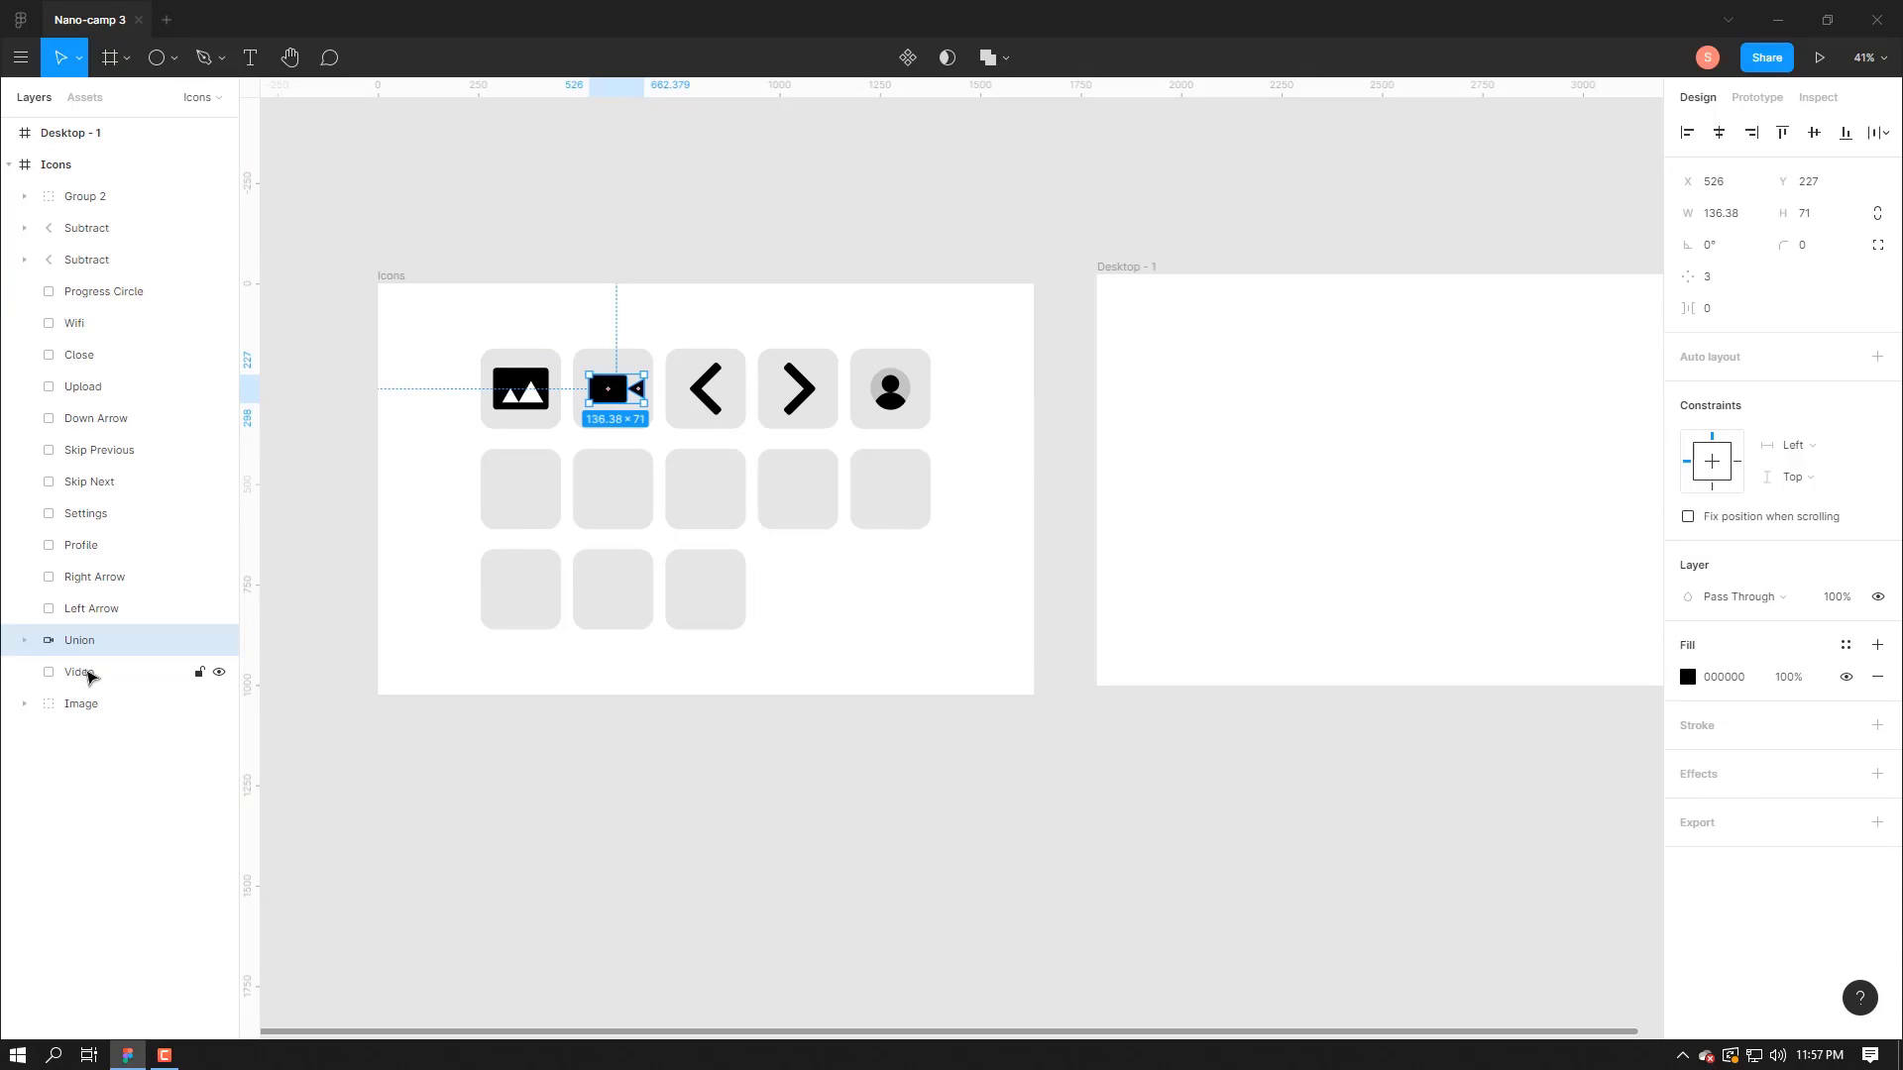
left_click(93, 669, "shift")
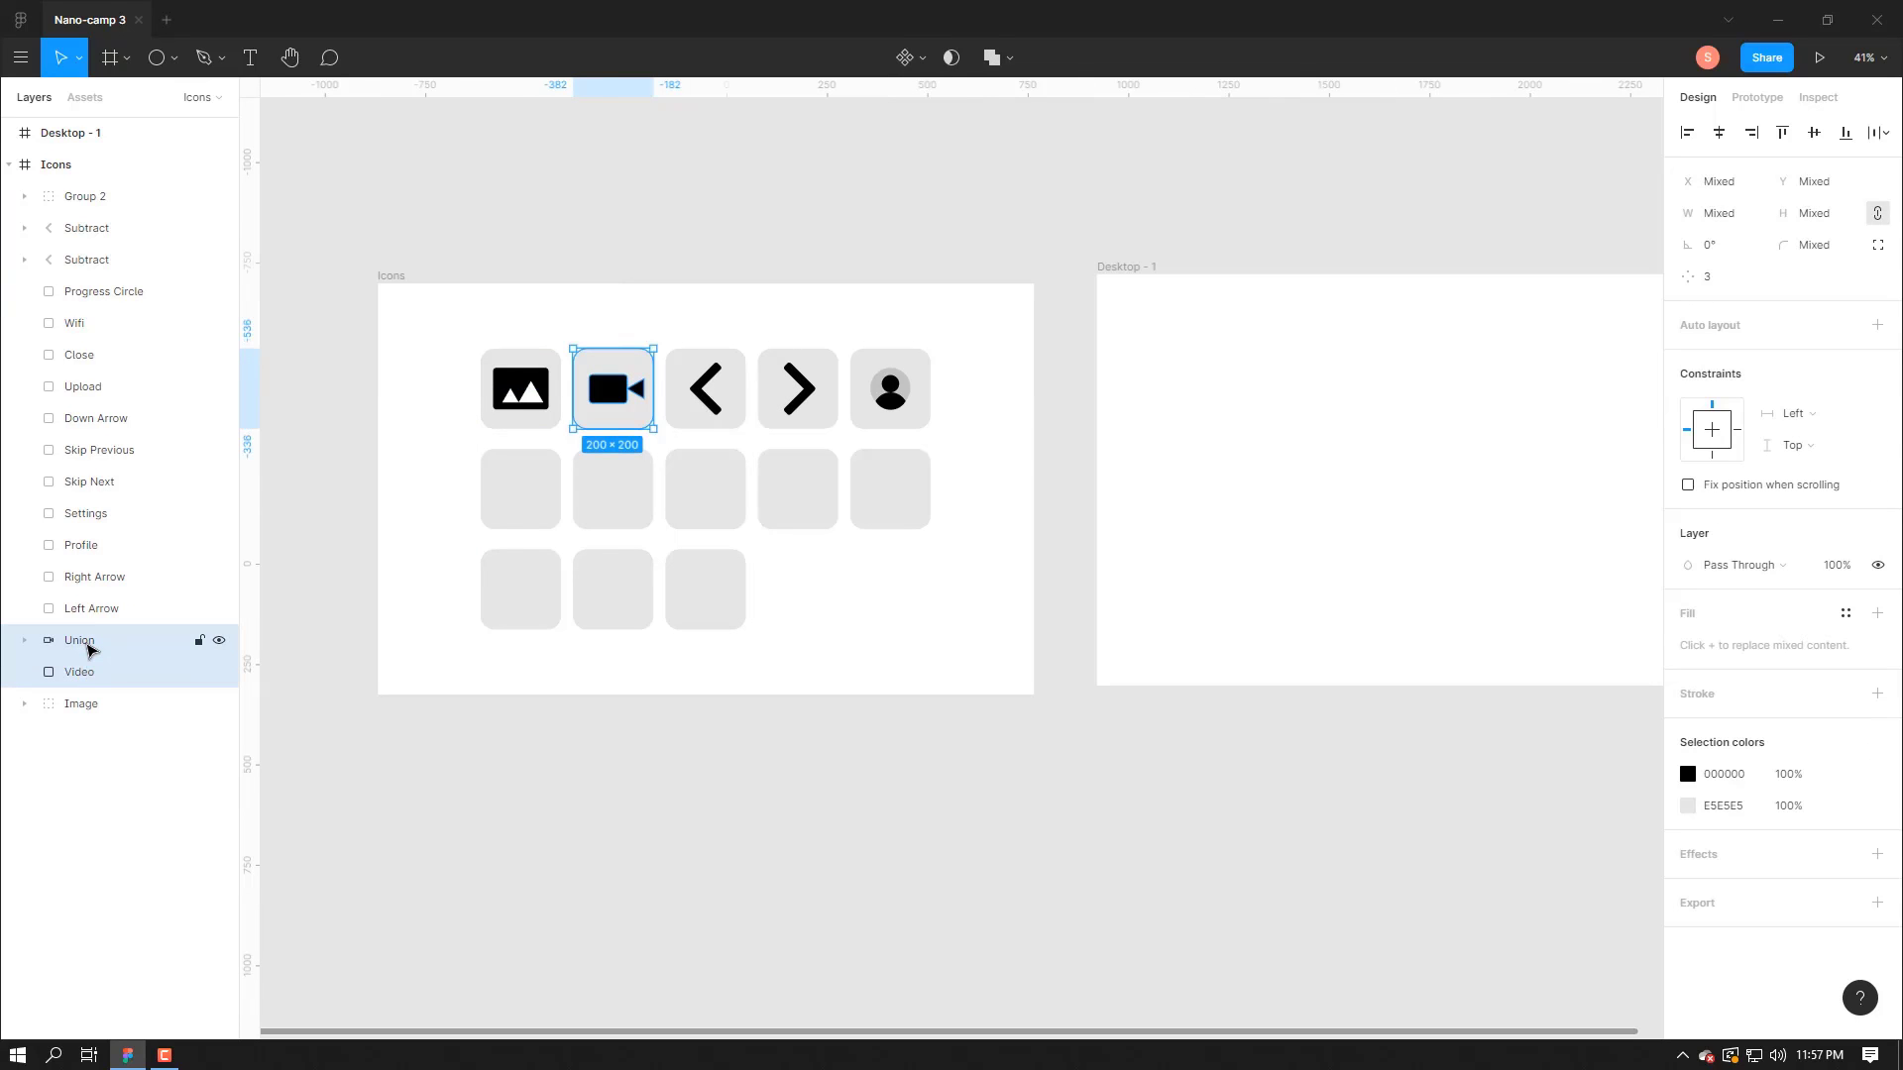
key("ctrl+g")
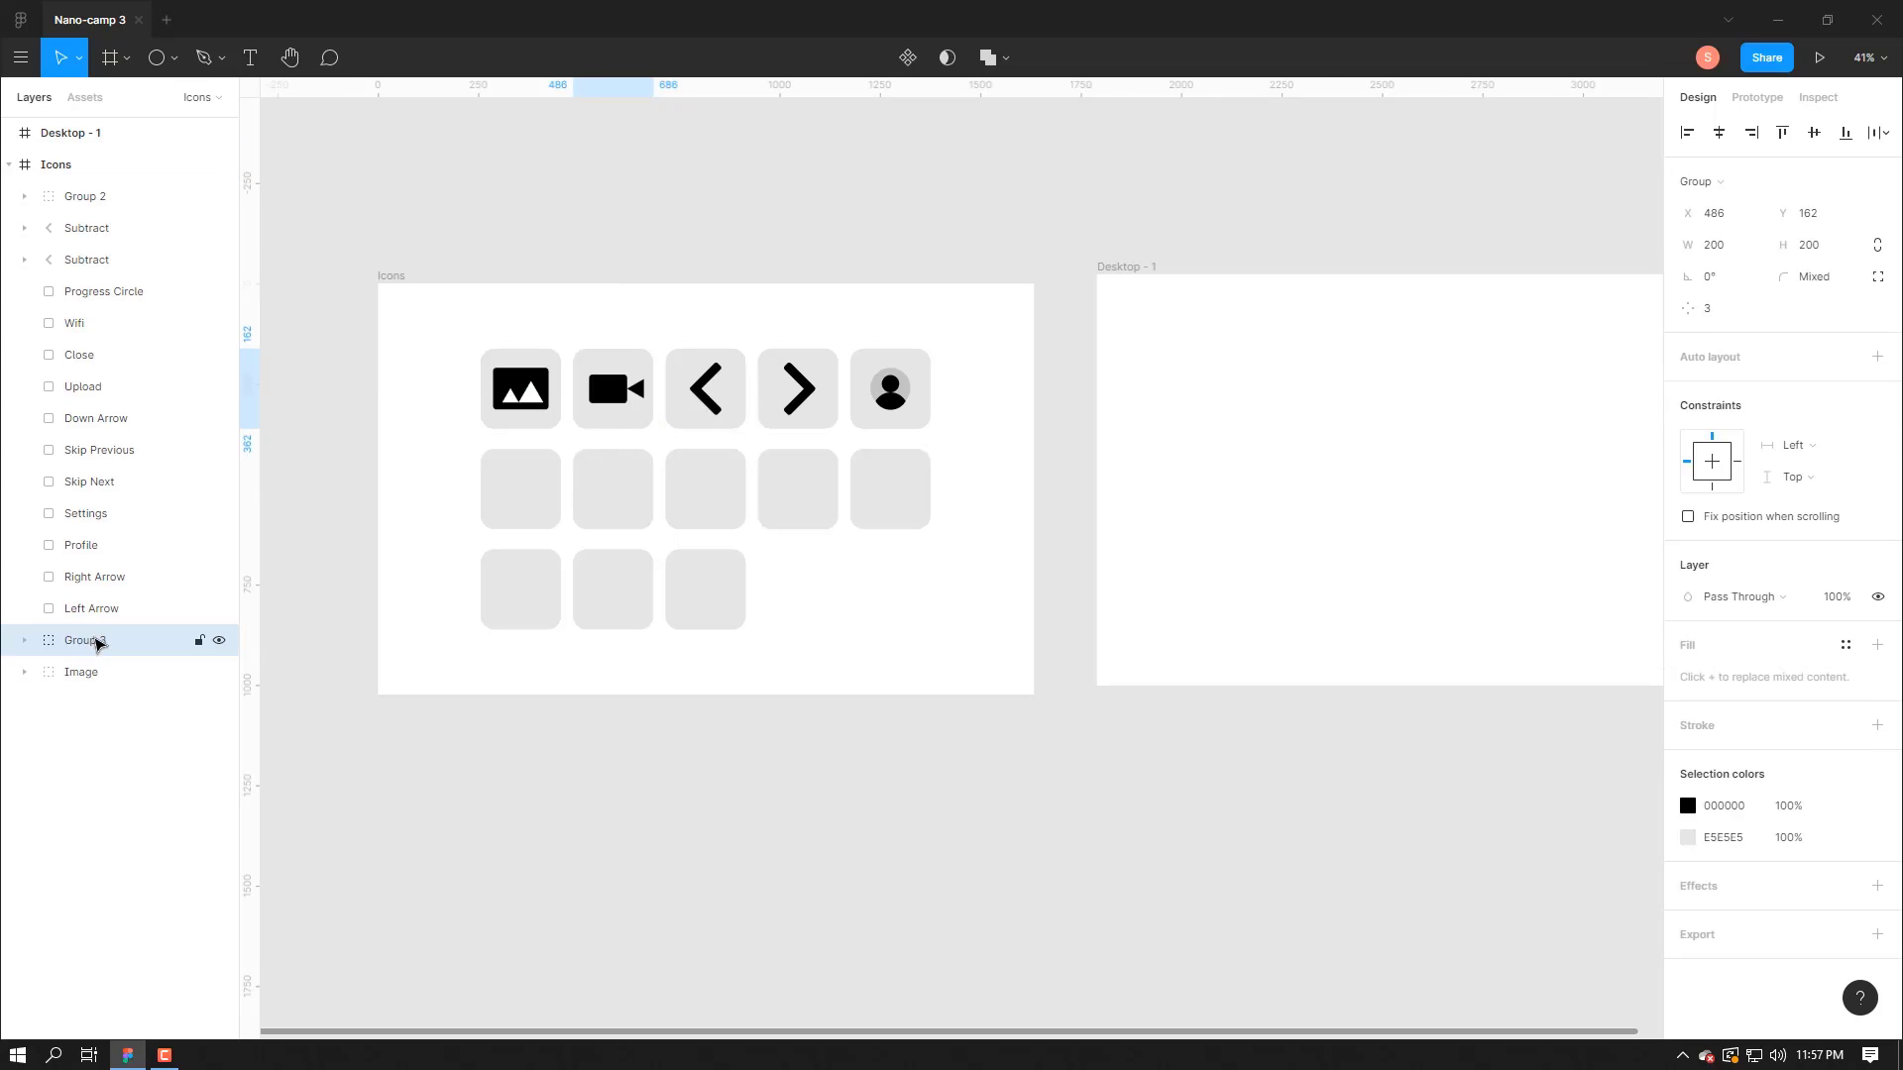
double_click(96, 643)
key("BackSpace")
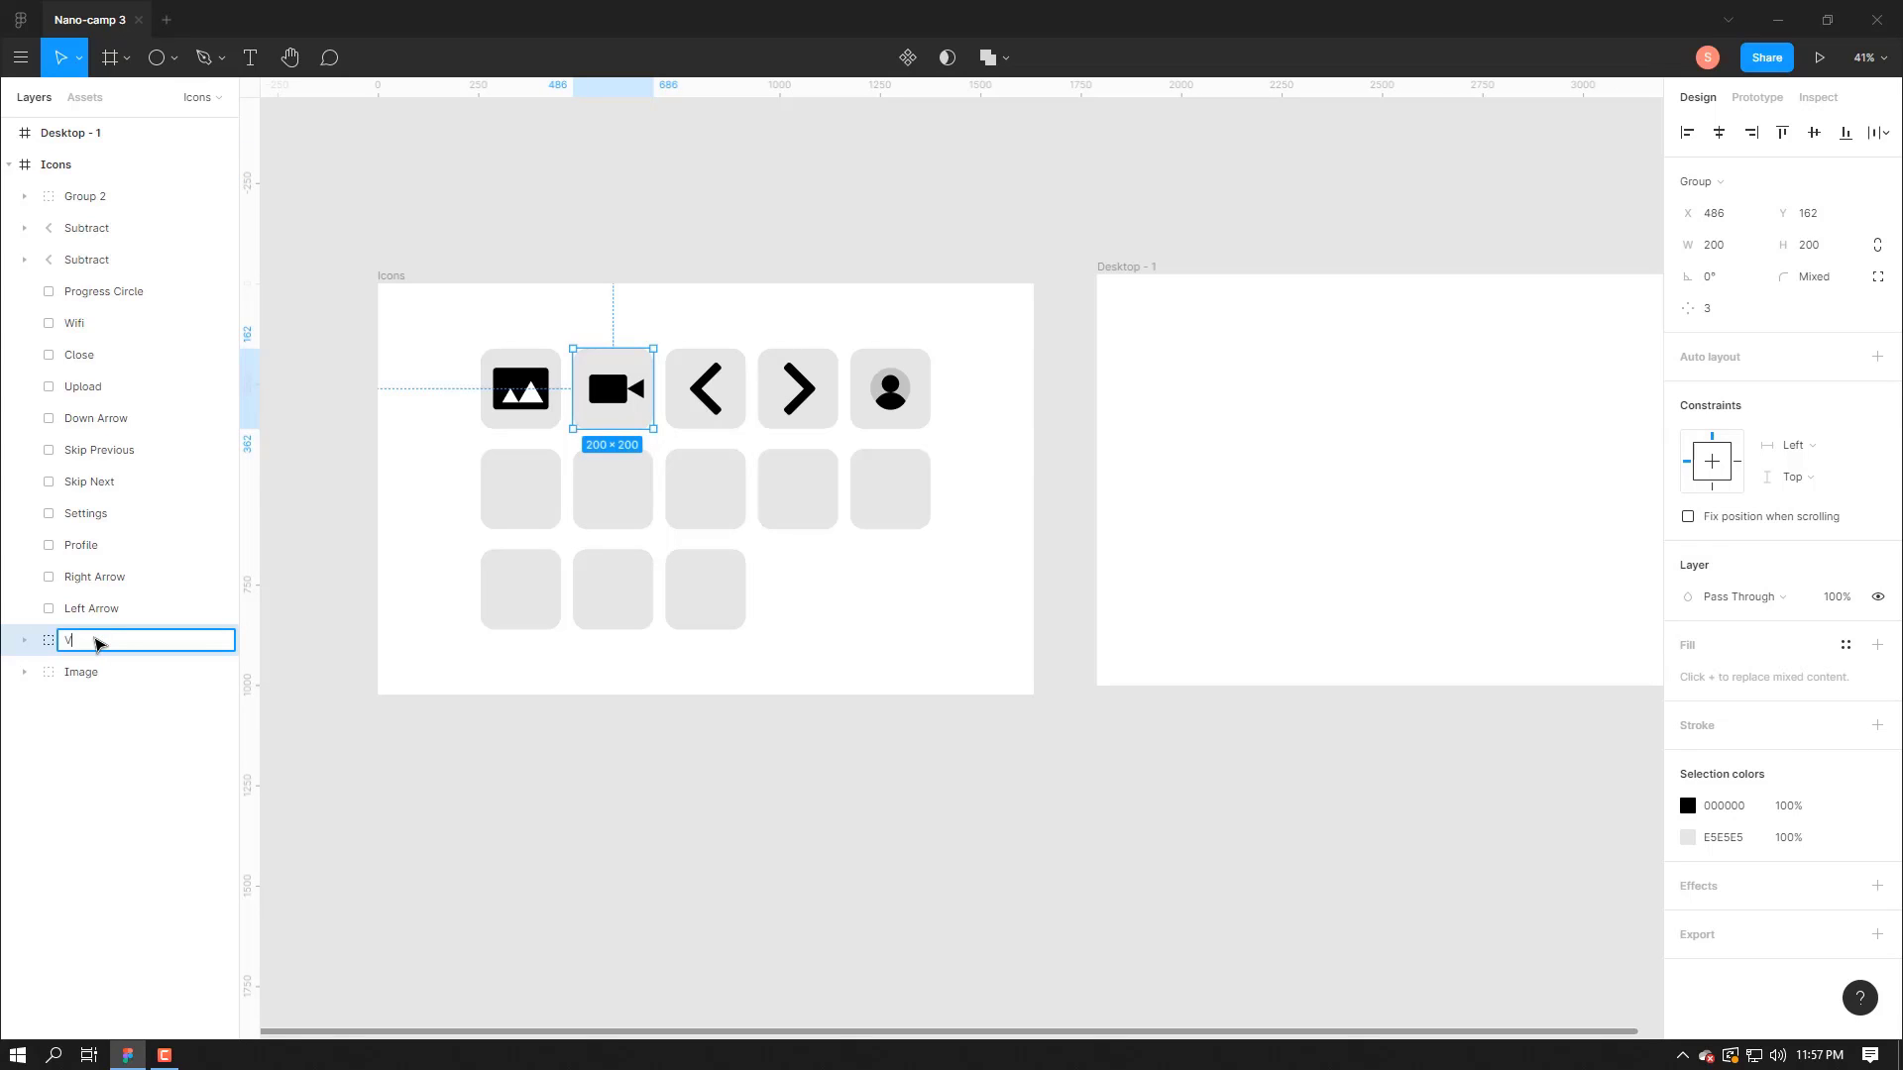
type("Video")
key("Return")
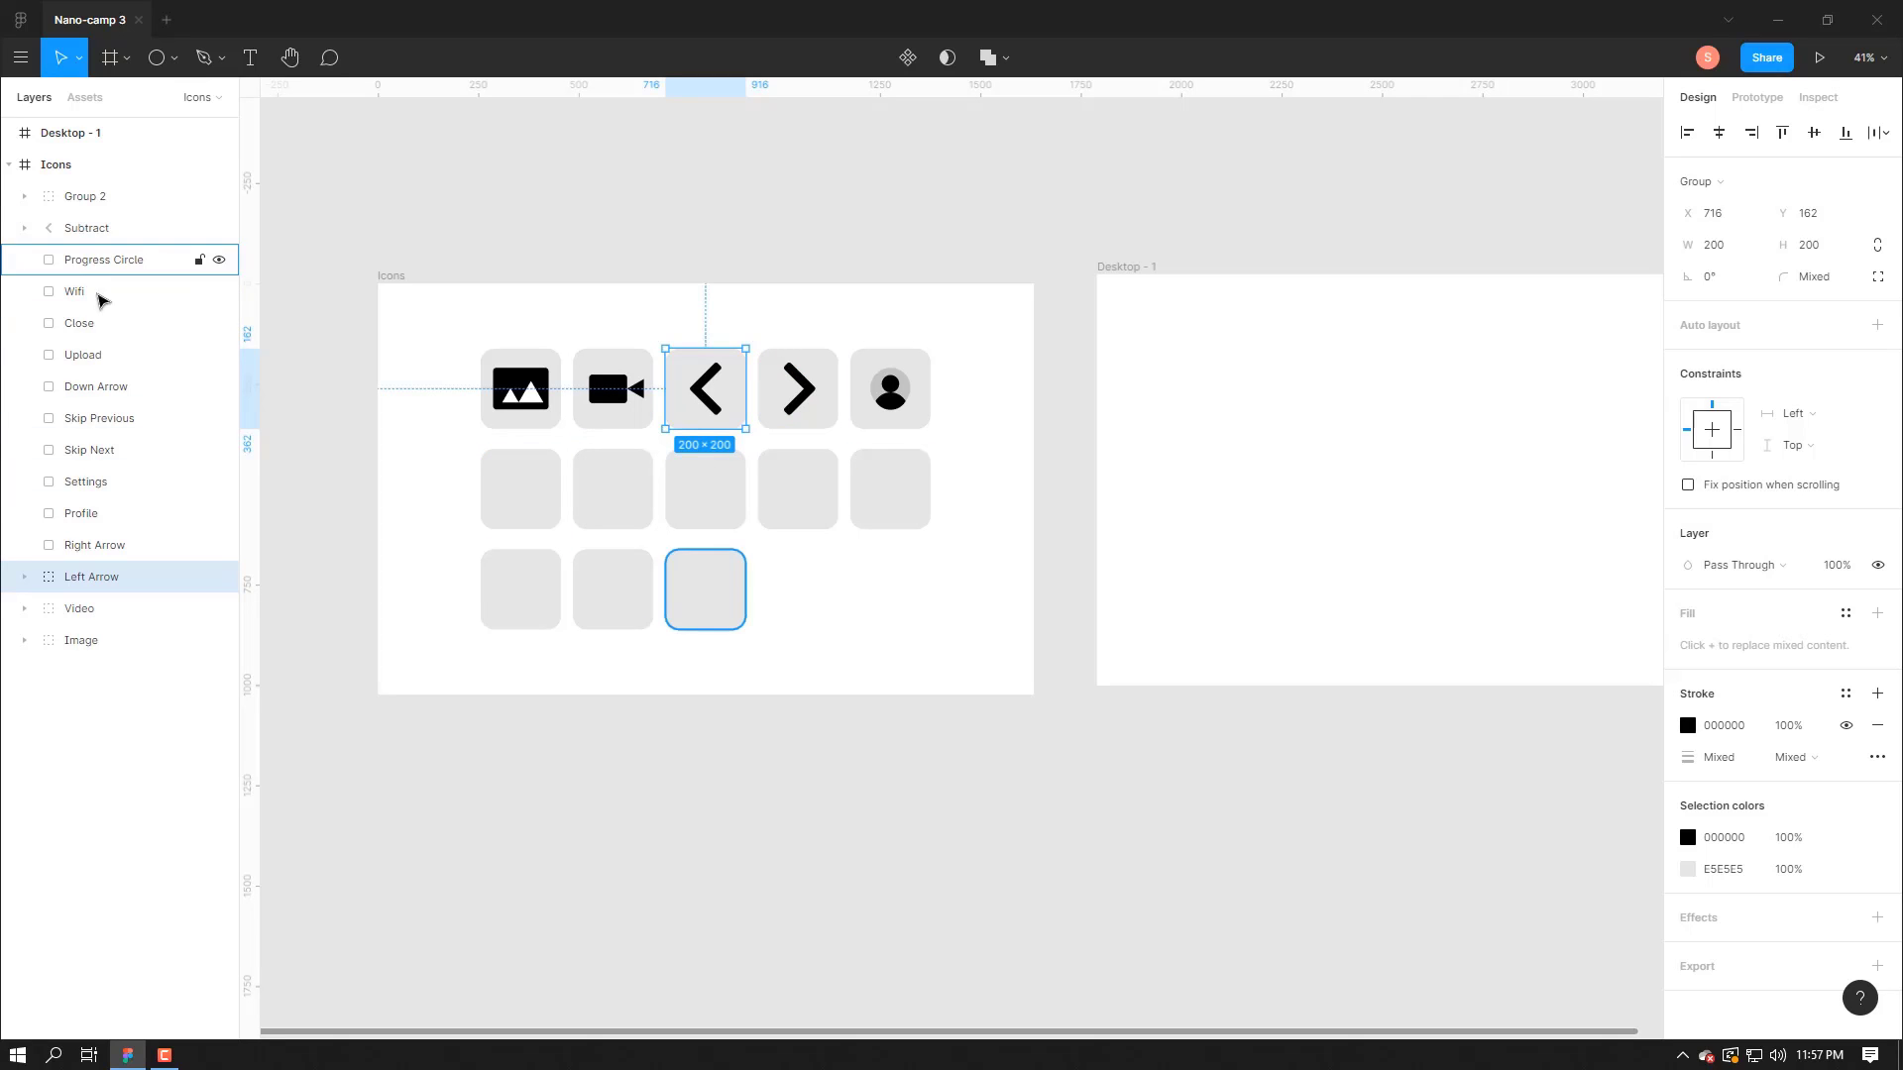
- Move the right-pointing arrow's Subtract layer directly above its tile and group the two under the name Right Arrow
left_click_drag(98, 231, 104, 533)
left_click(106, 546)
left_click(119, 514, "shift")
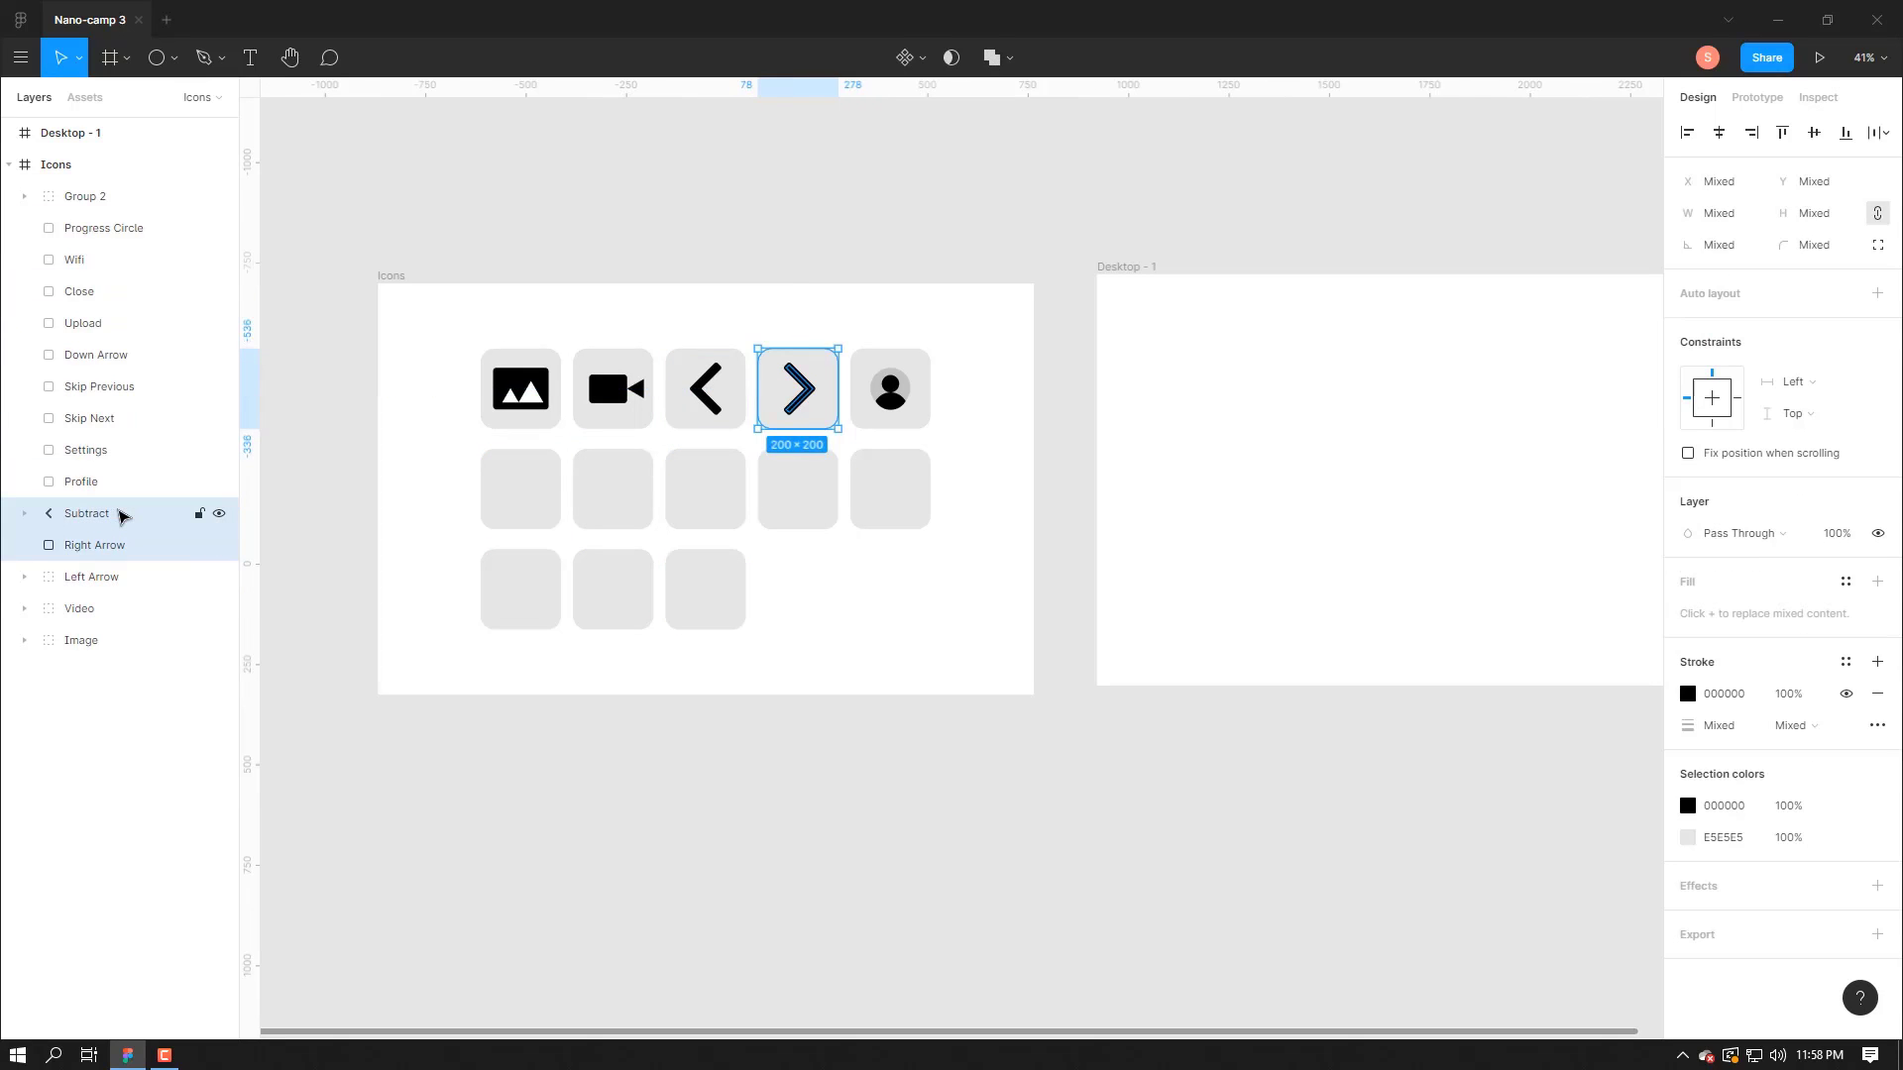
key("ctrl+g")
double_click(102, 516)
type("R")
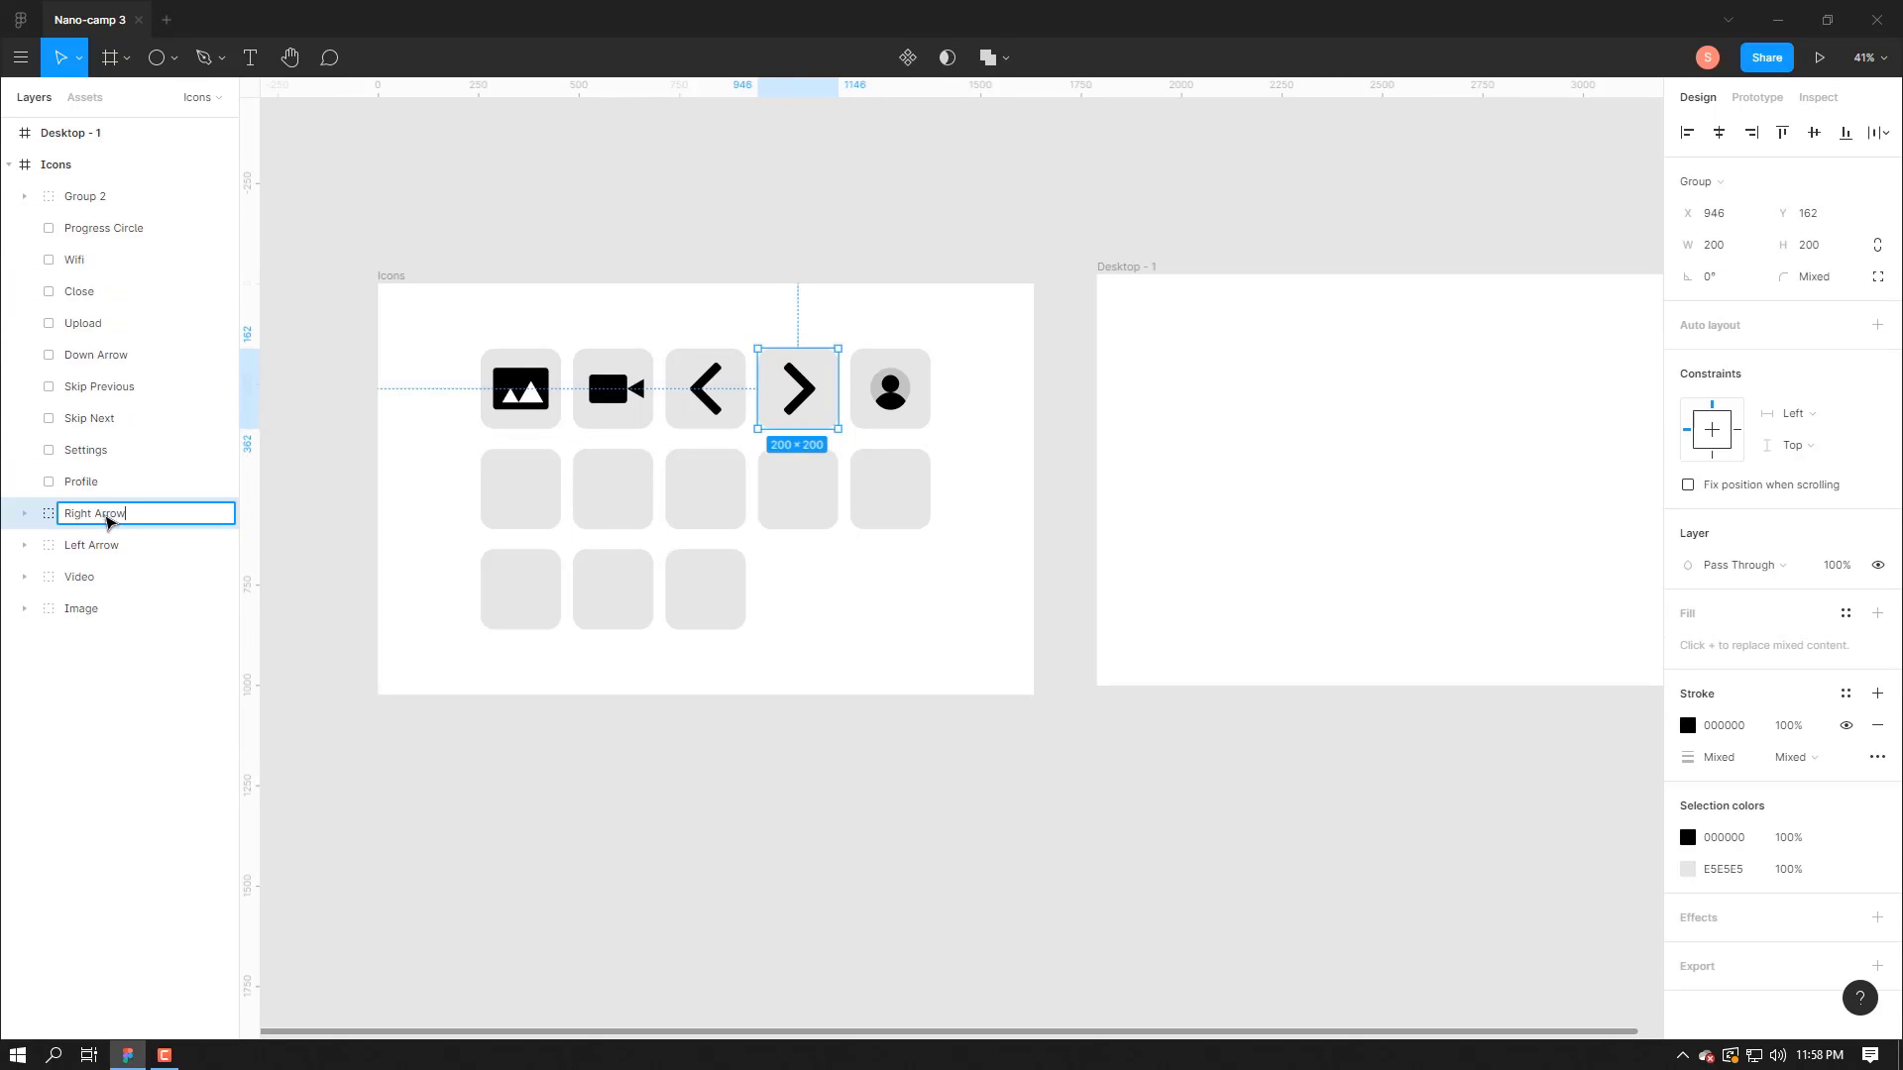
type("ight Arrow")
key("Return")
- Move the profile icon's group directly above the Profile tile and group the two under the name User Profile
left_click_drag(87, 197, 85, 499)
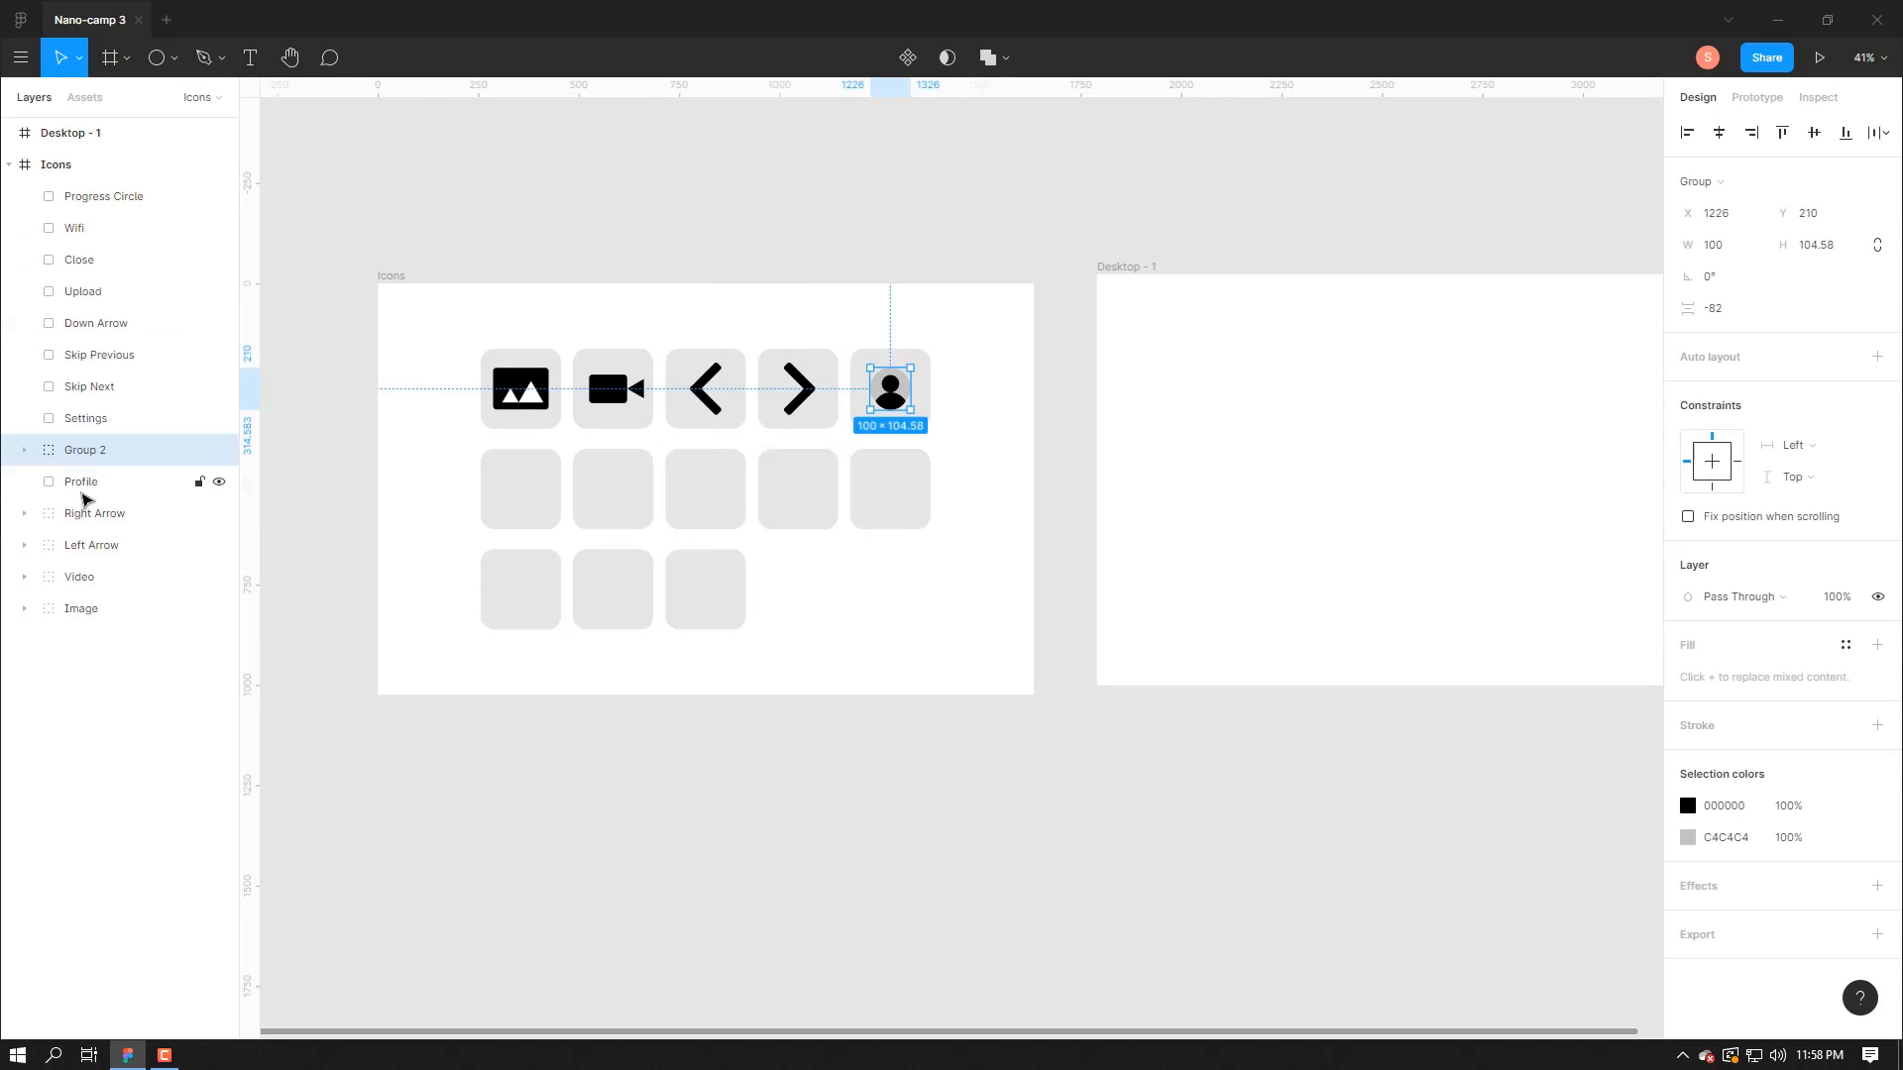
left_click(83, 493, "shift")
key("ctrl+g")
double_click(106, 450)
type("Use")
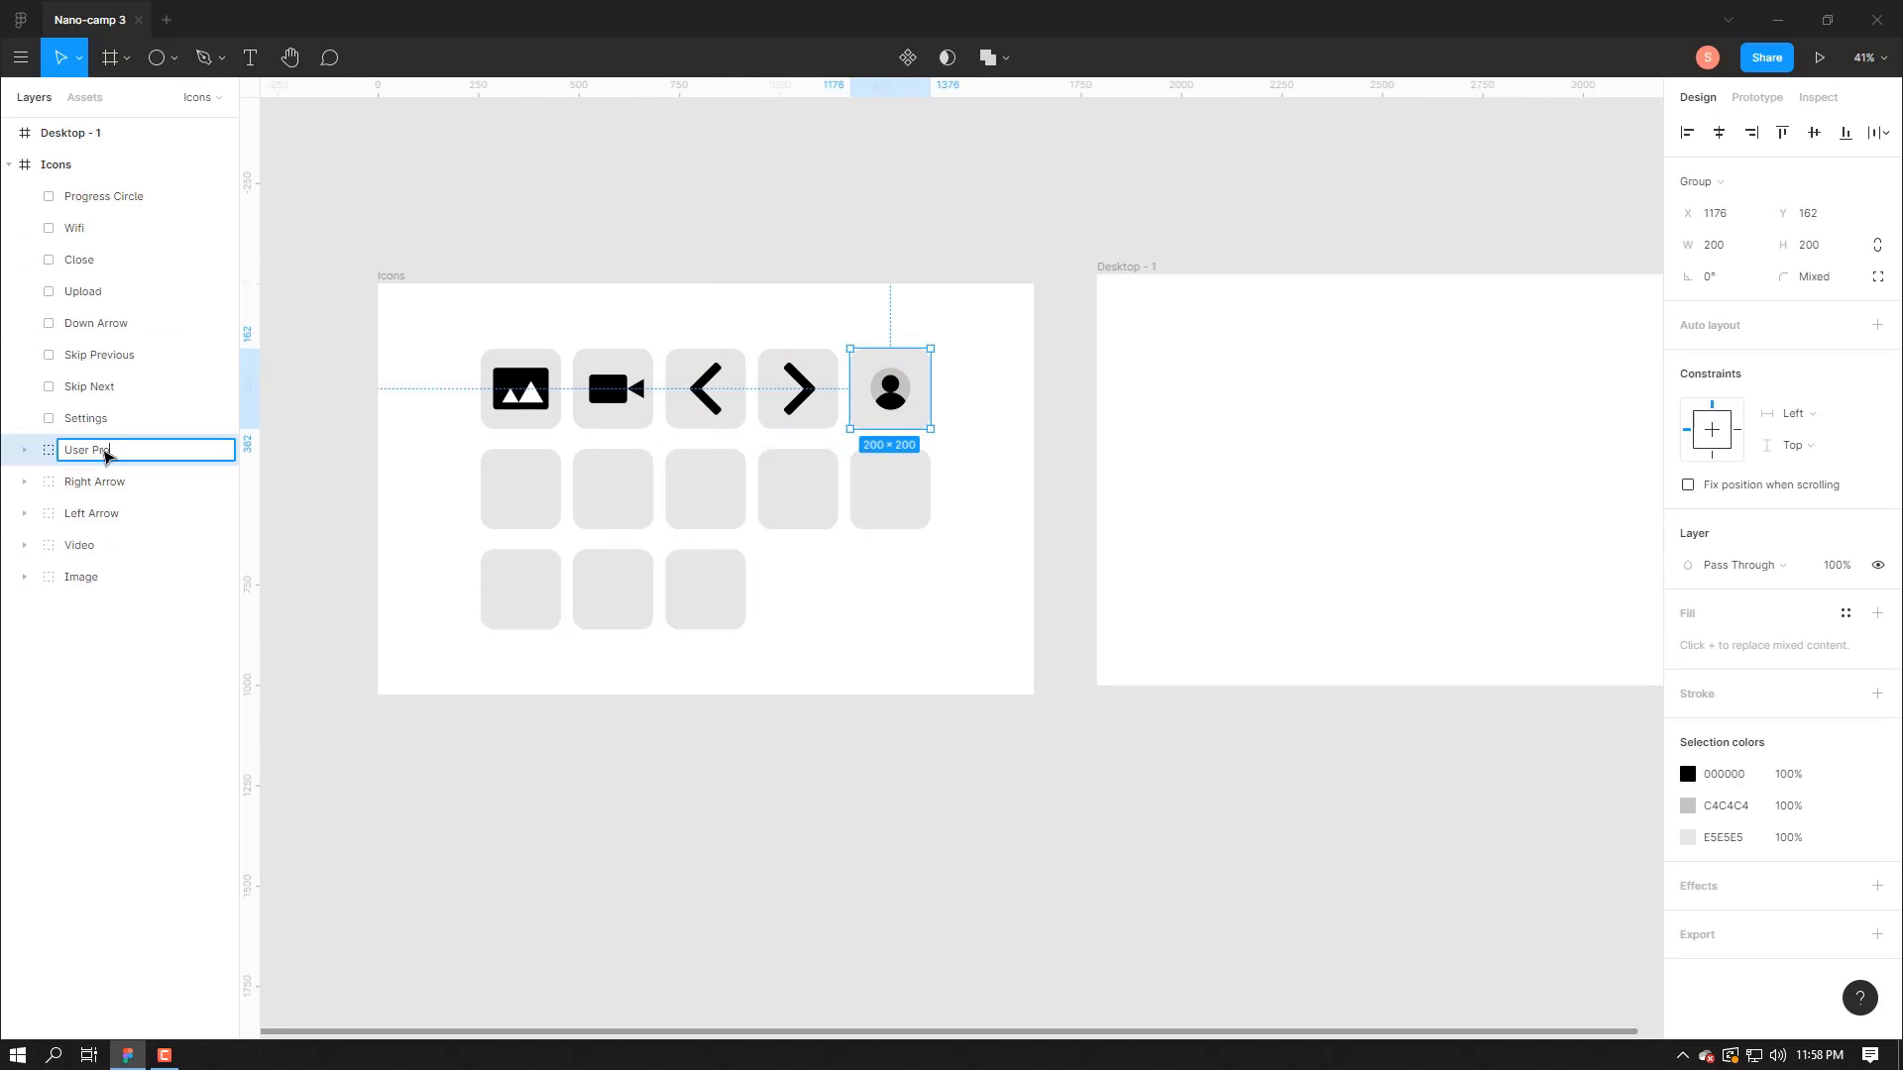
type("r Profile")
key("Return")
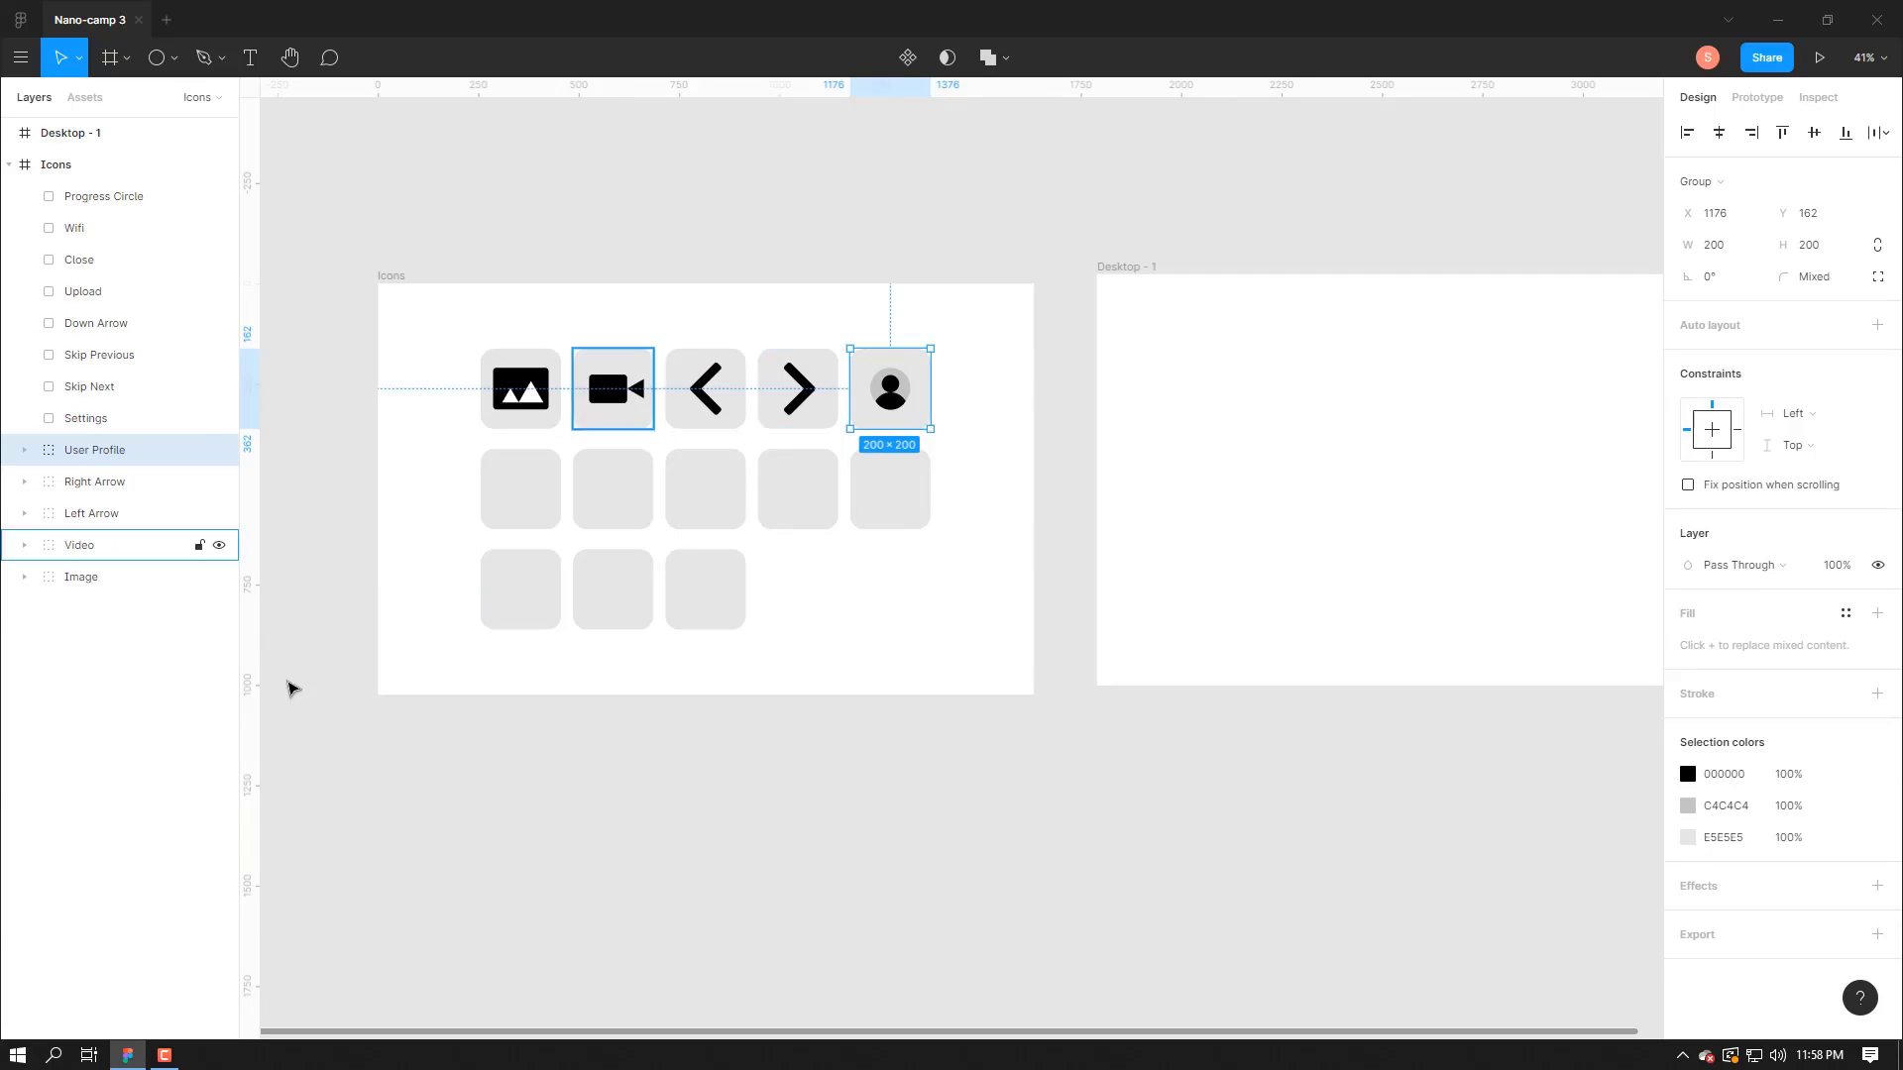
- Draw a star about 191 × 191 in the left part of the empty Desktop - 1 frame
left_click(436, 688)
left_click_drag(1124, 679, 803, 764)
left_click(811, 688)
scroll(811, 688, "up", 1)
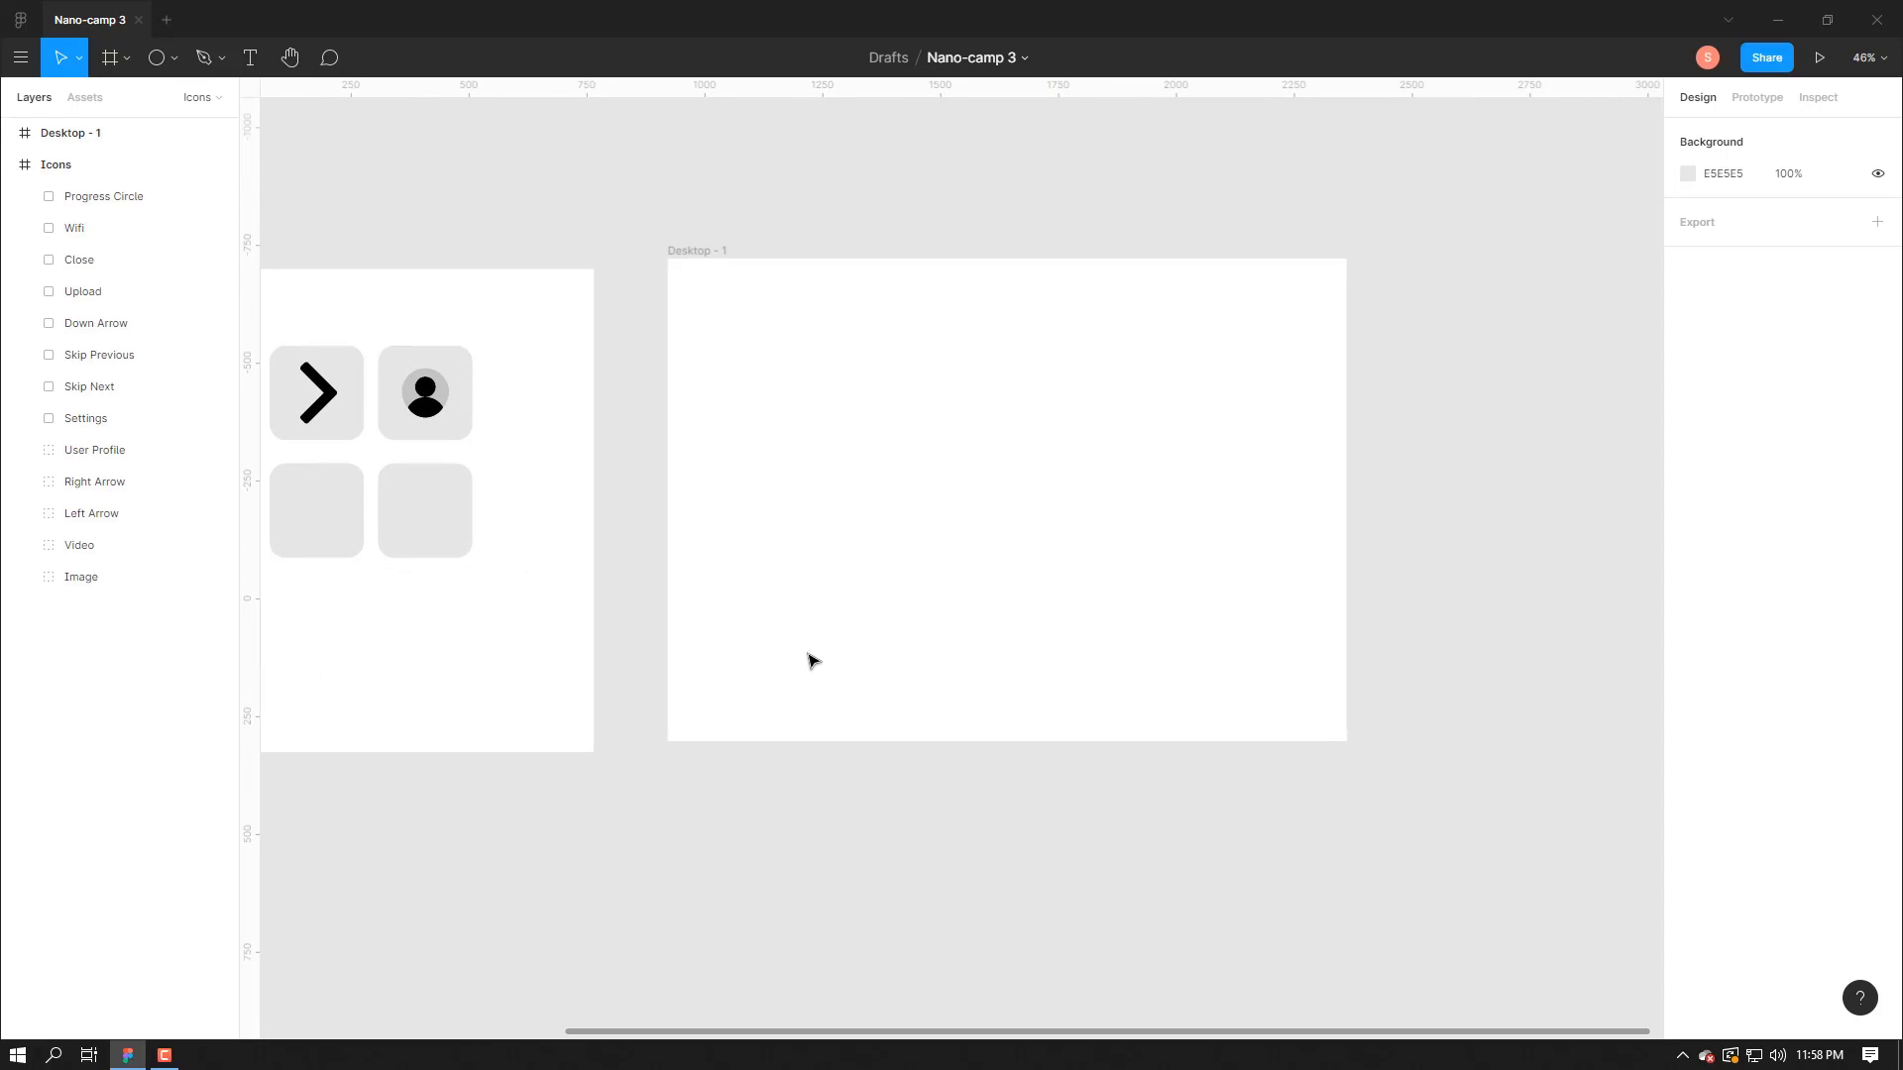
left_click_drag(925, 632, 874, 647)
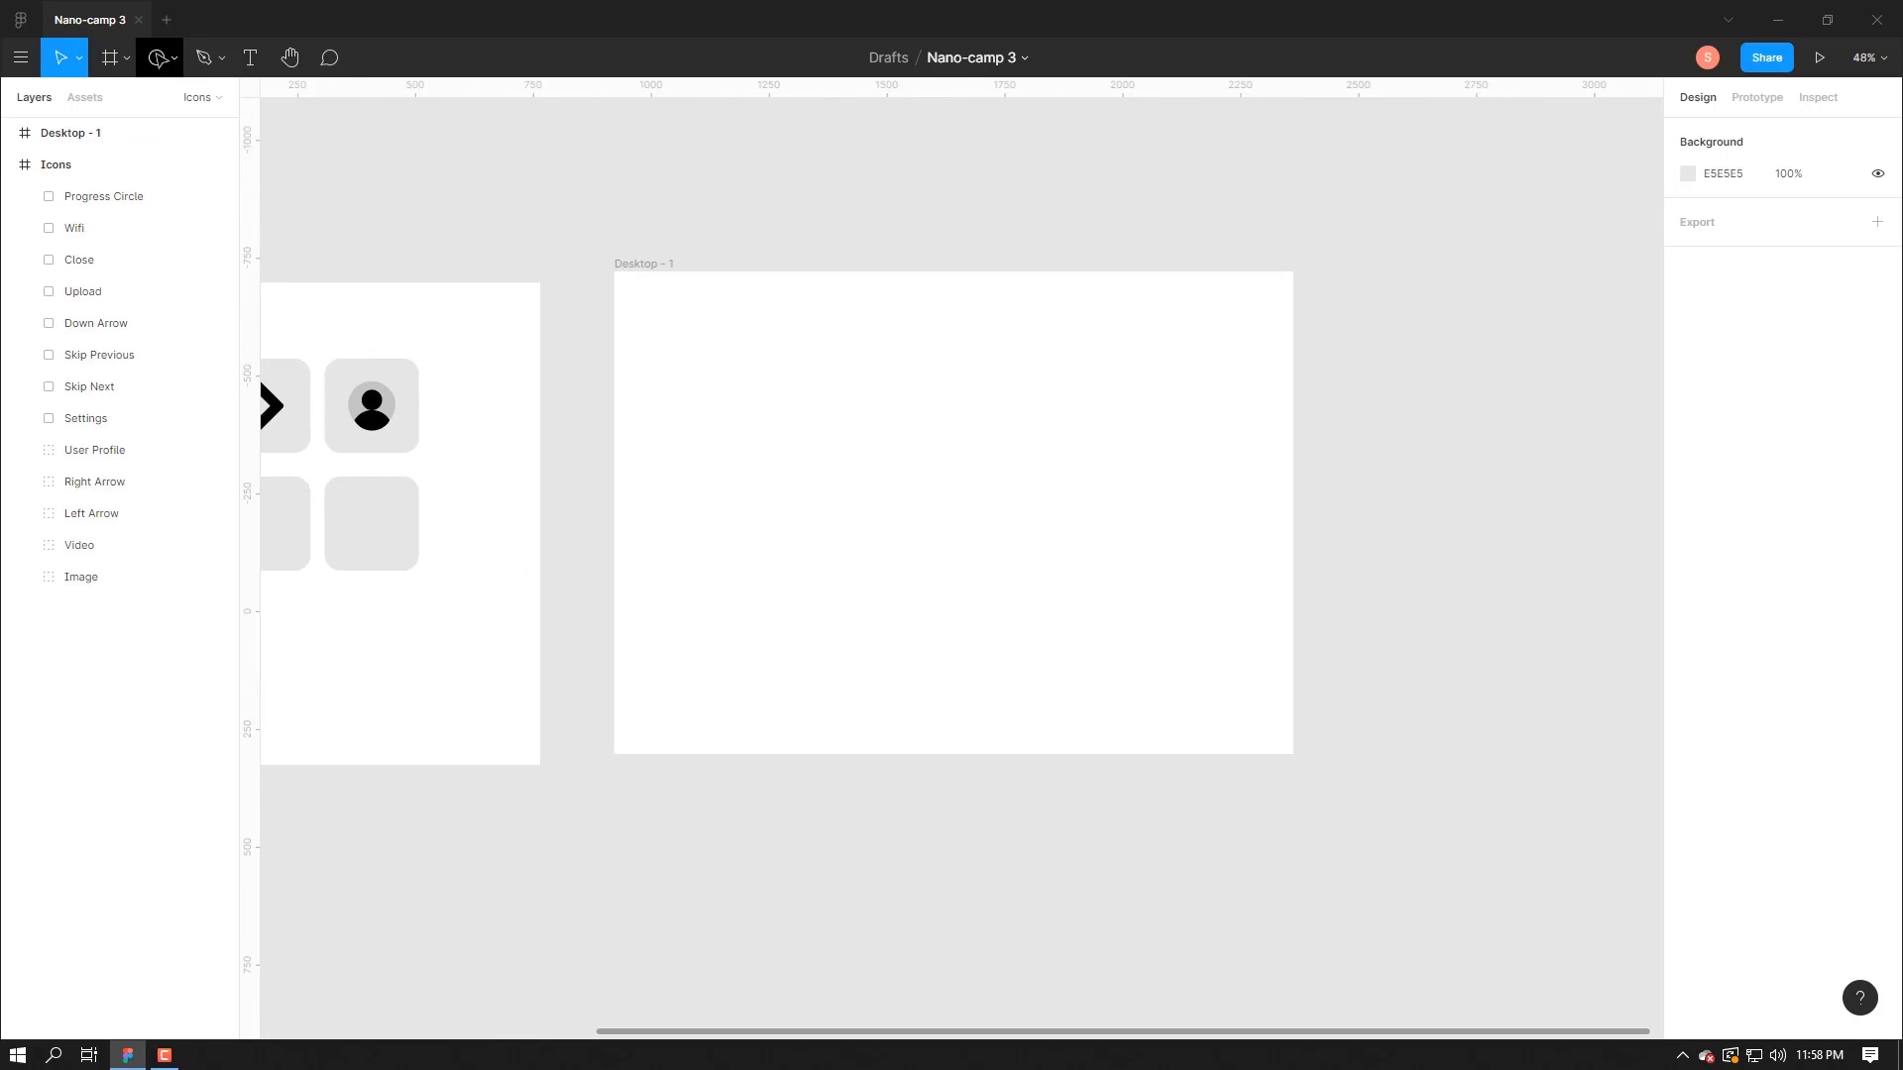
left_click(174, 57)
left_click(143, 220)
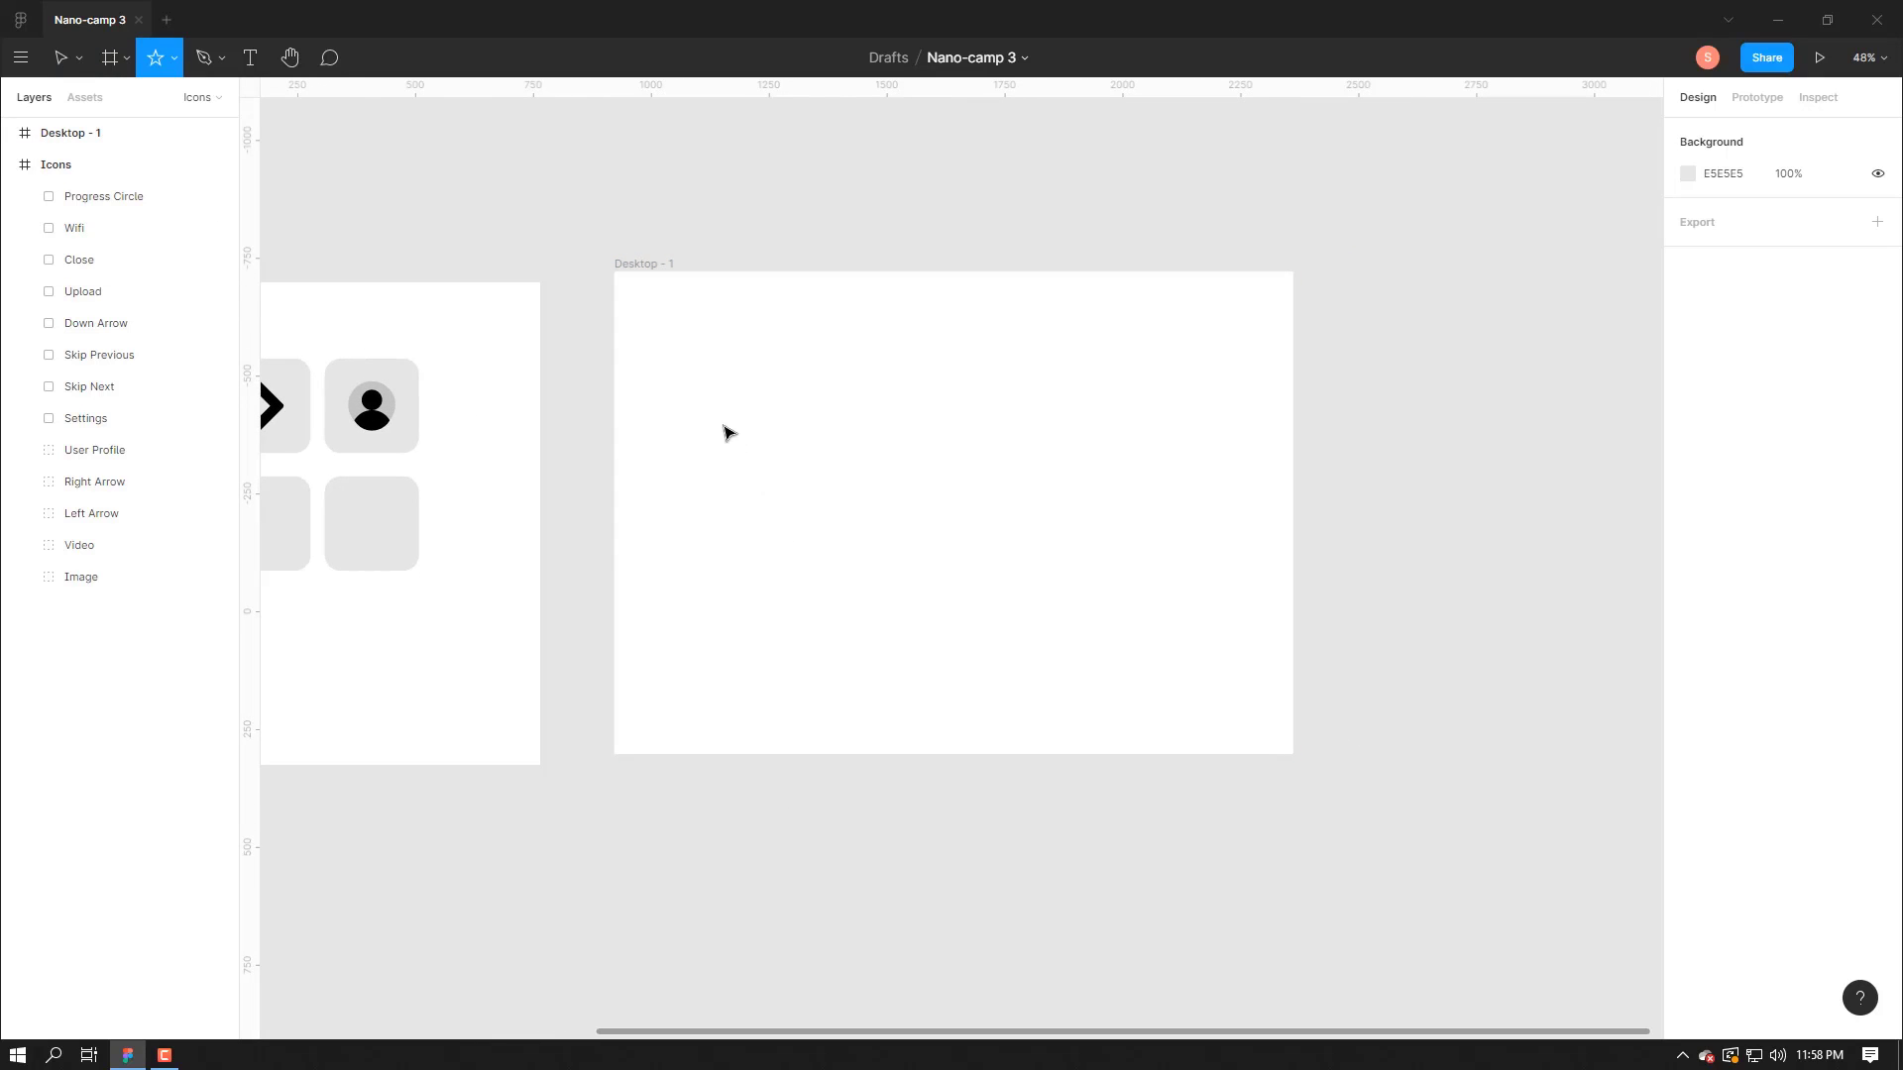
left_click_drag(727, 426, 803, 482)
- Set the star's point count to 9 and its corner radius to 10
left_click_drag(1687, 276, 1762, 282)
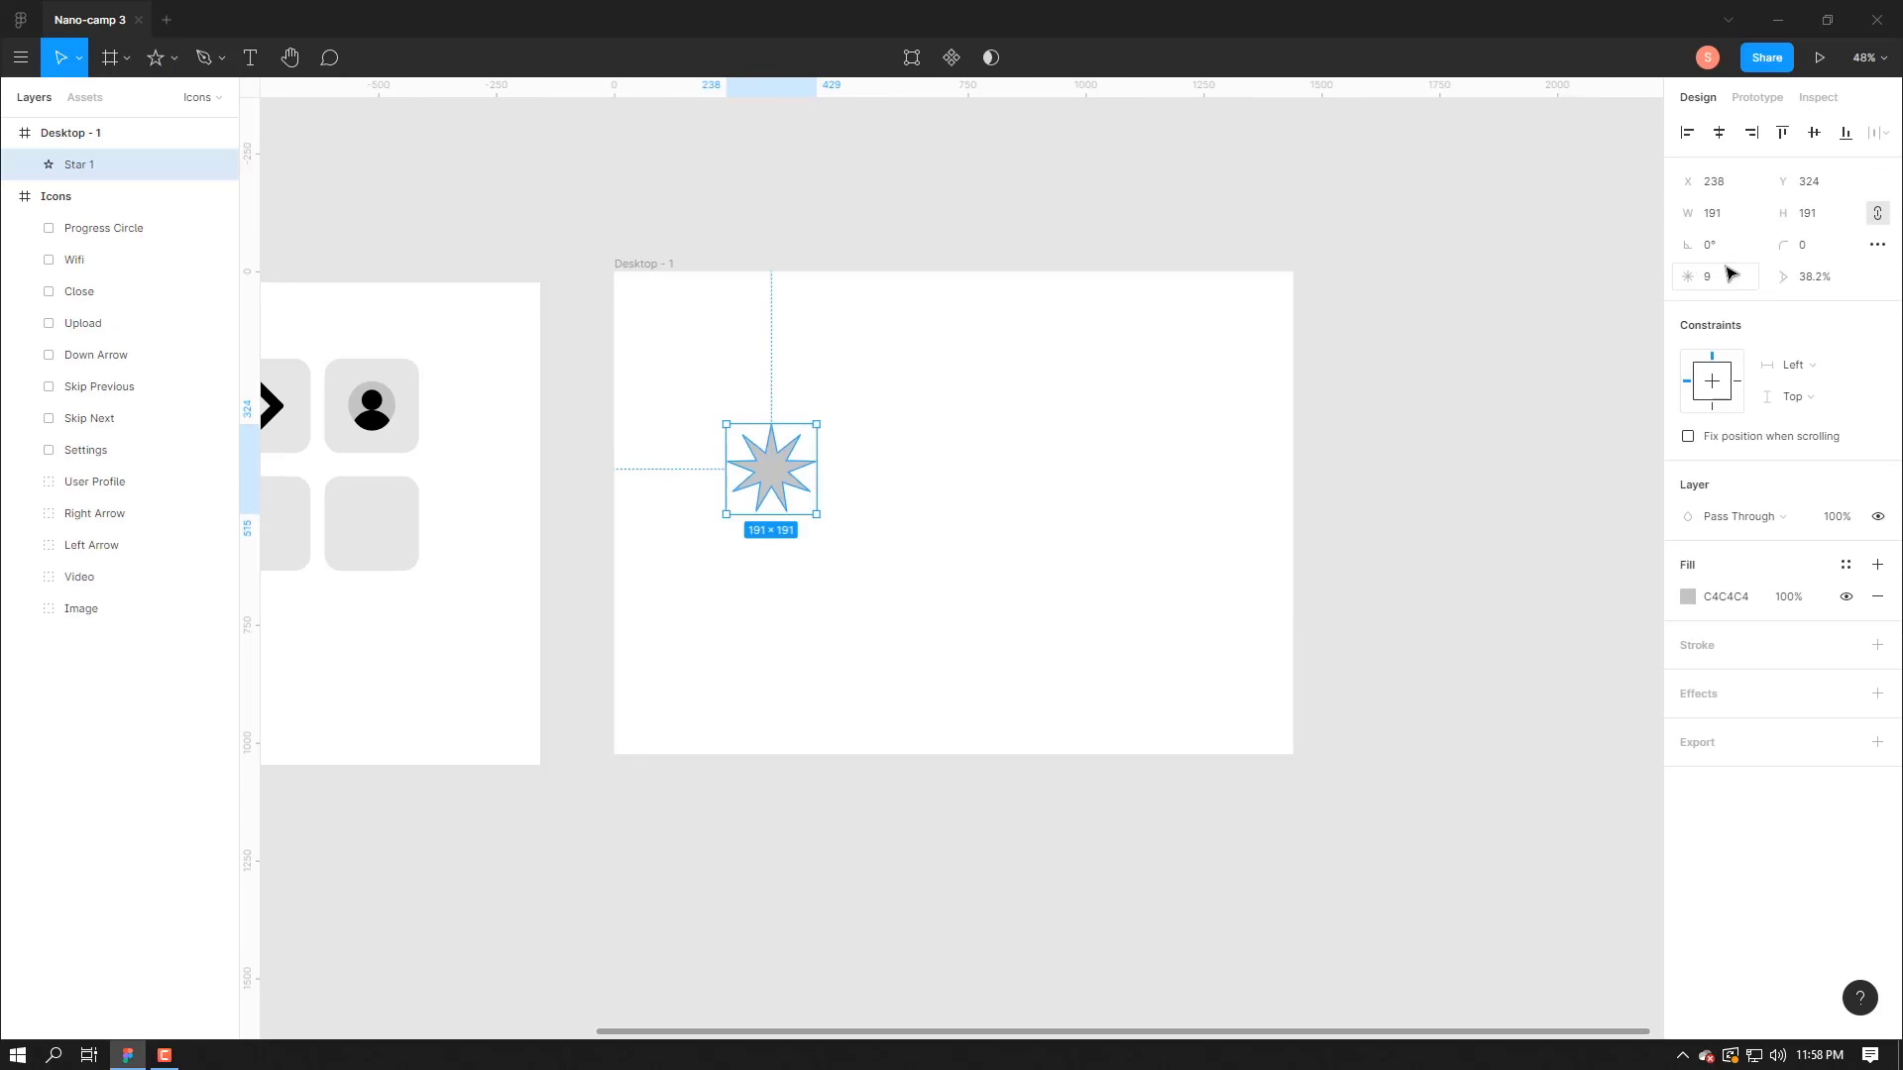
left_click_drag(1795, 246, 1859, 248)
type("10")
key("Return")
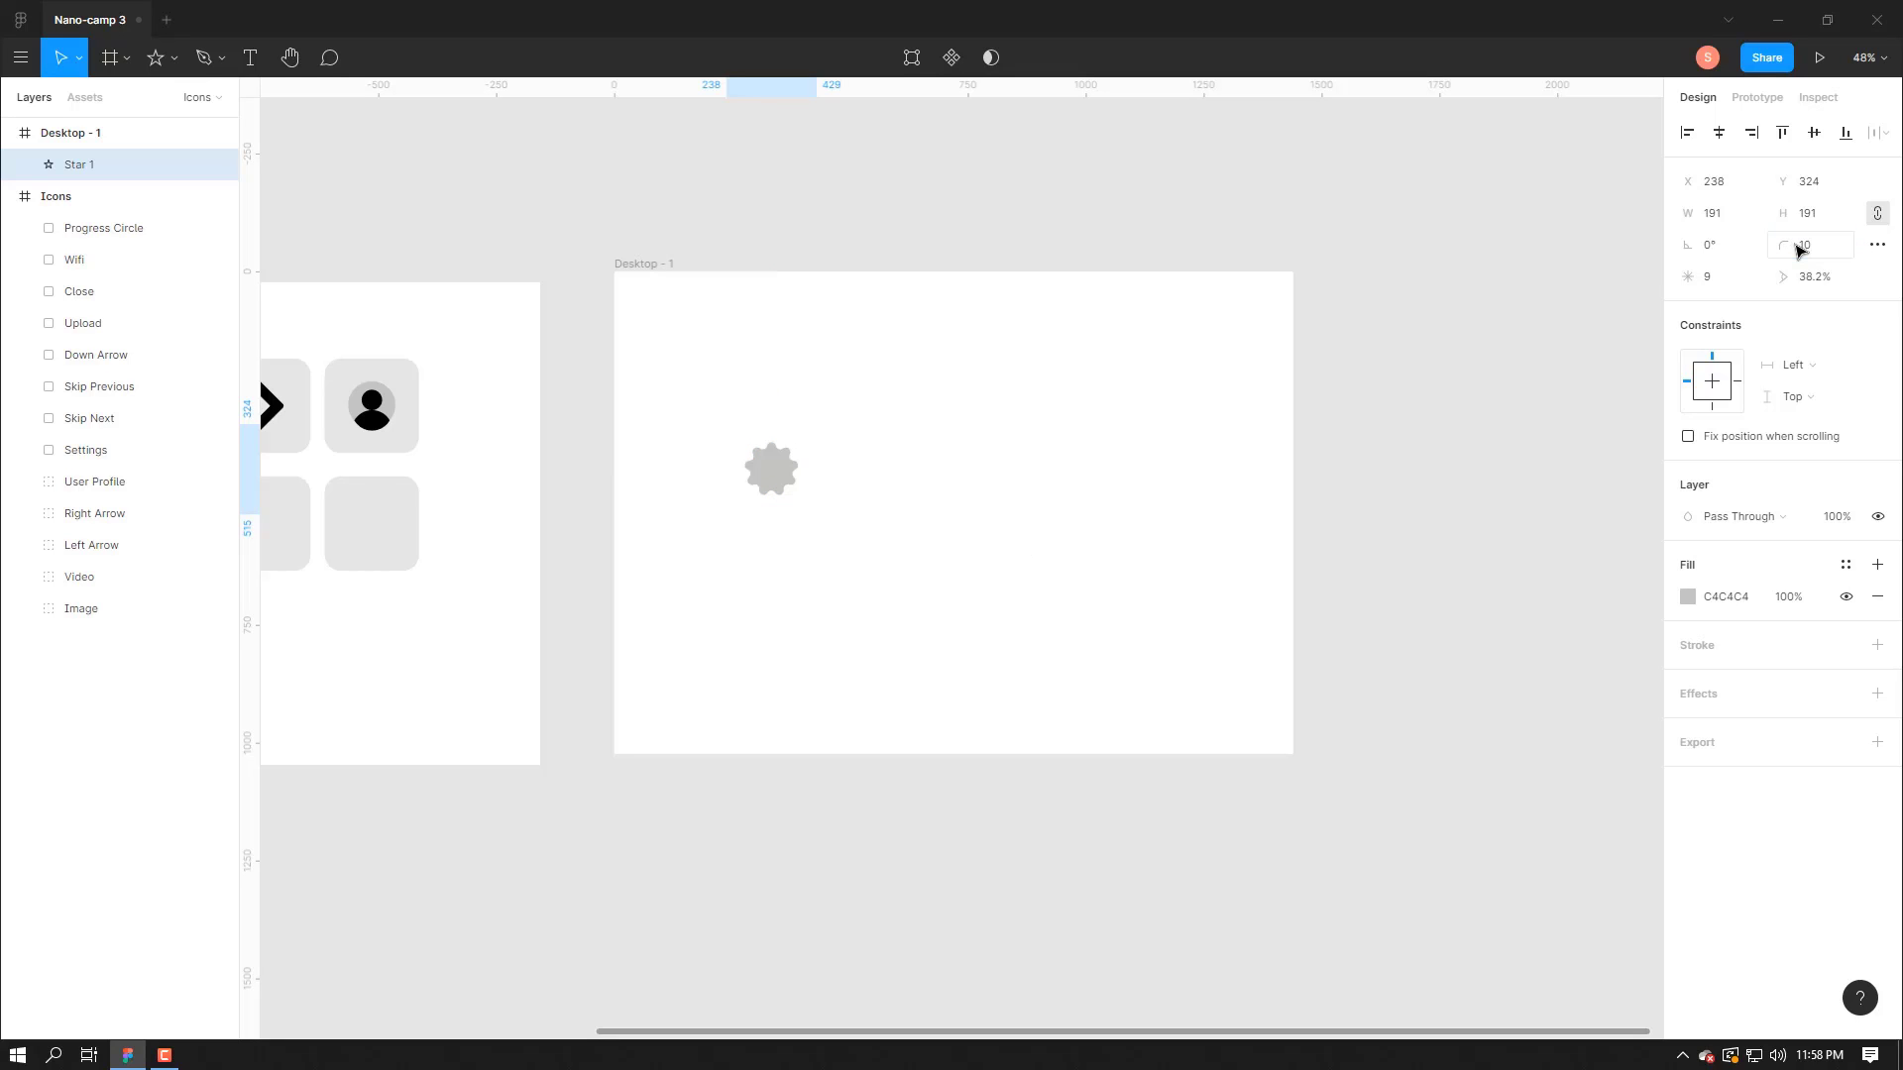
scroll(998, 497, "up", 5)
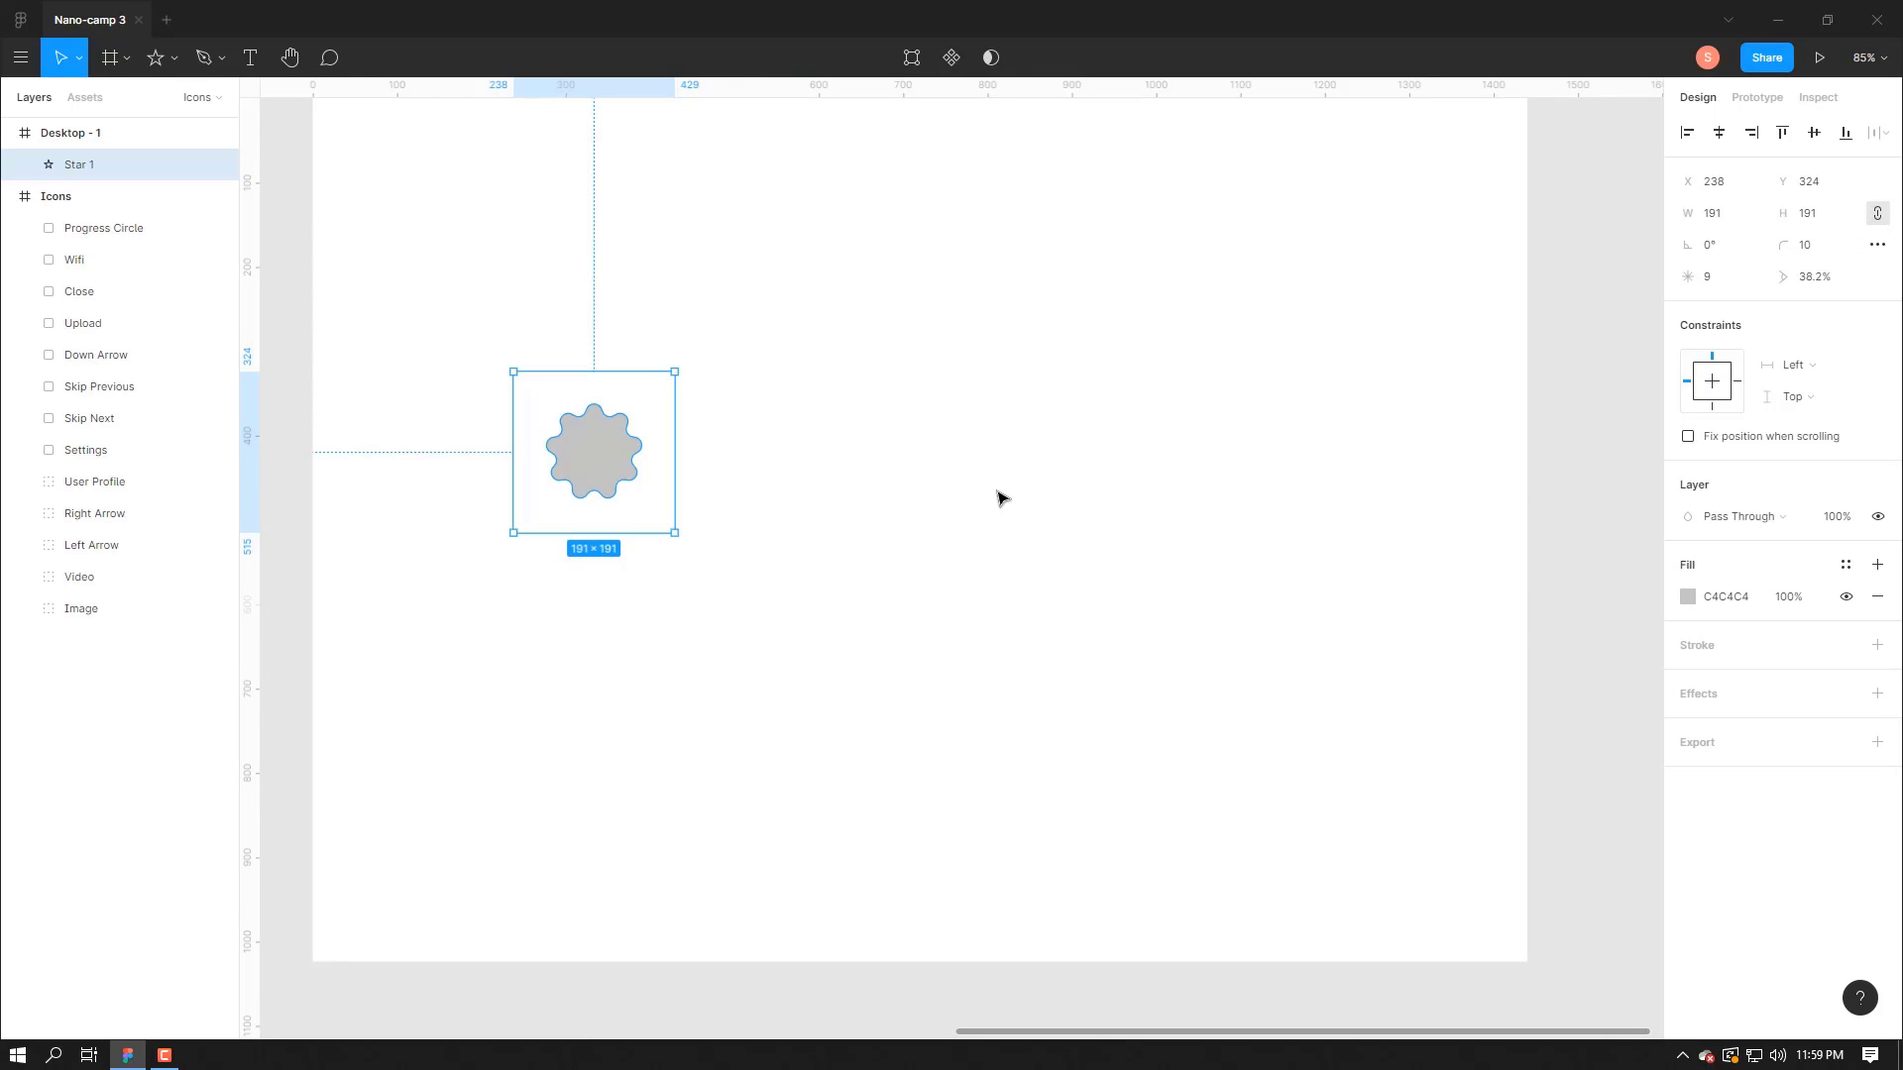
- Shift the star slightly up and to the right, and draw a circle about 66 × 66 beside it
scroll(922, 466, "up", 2)
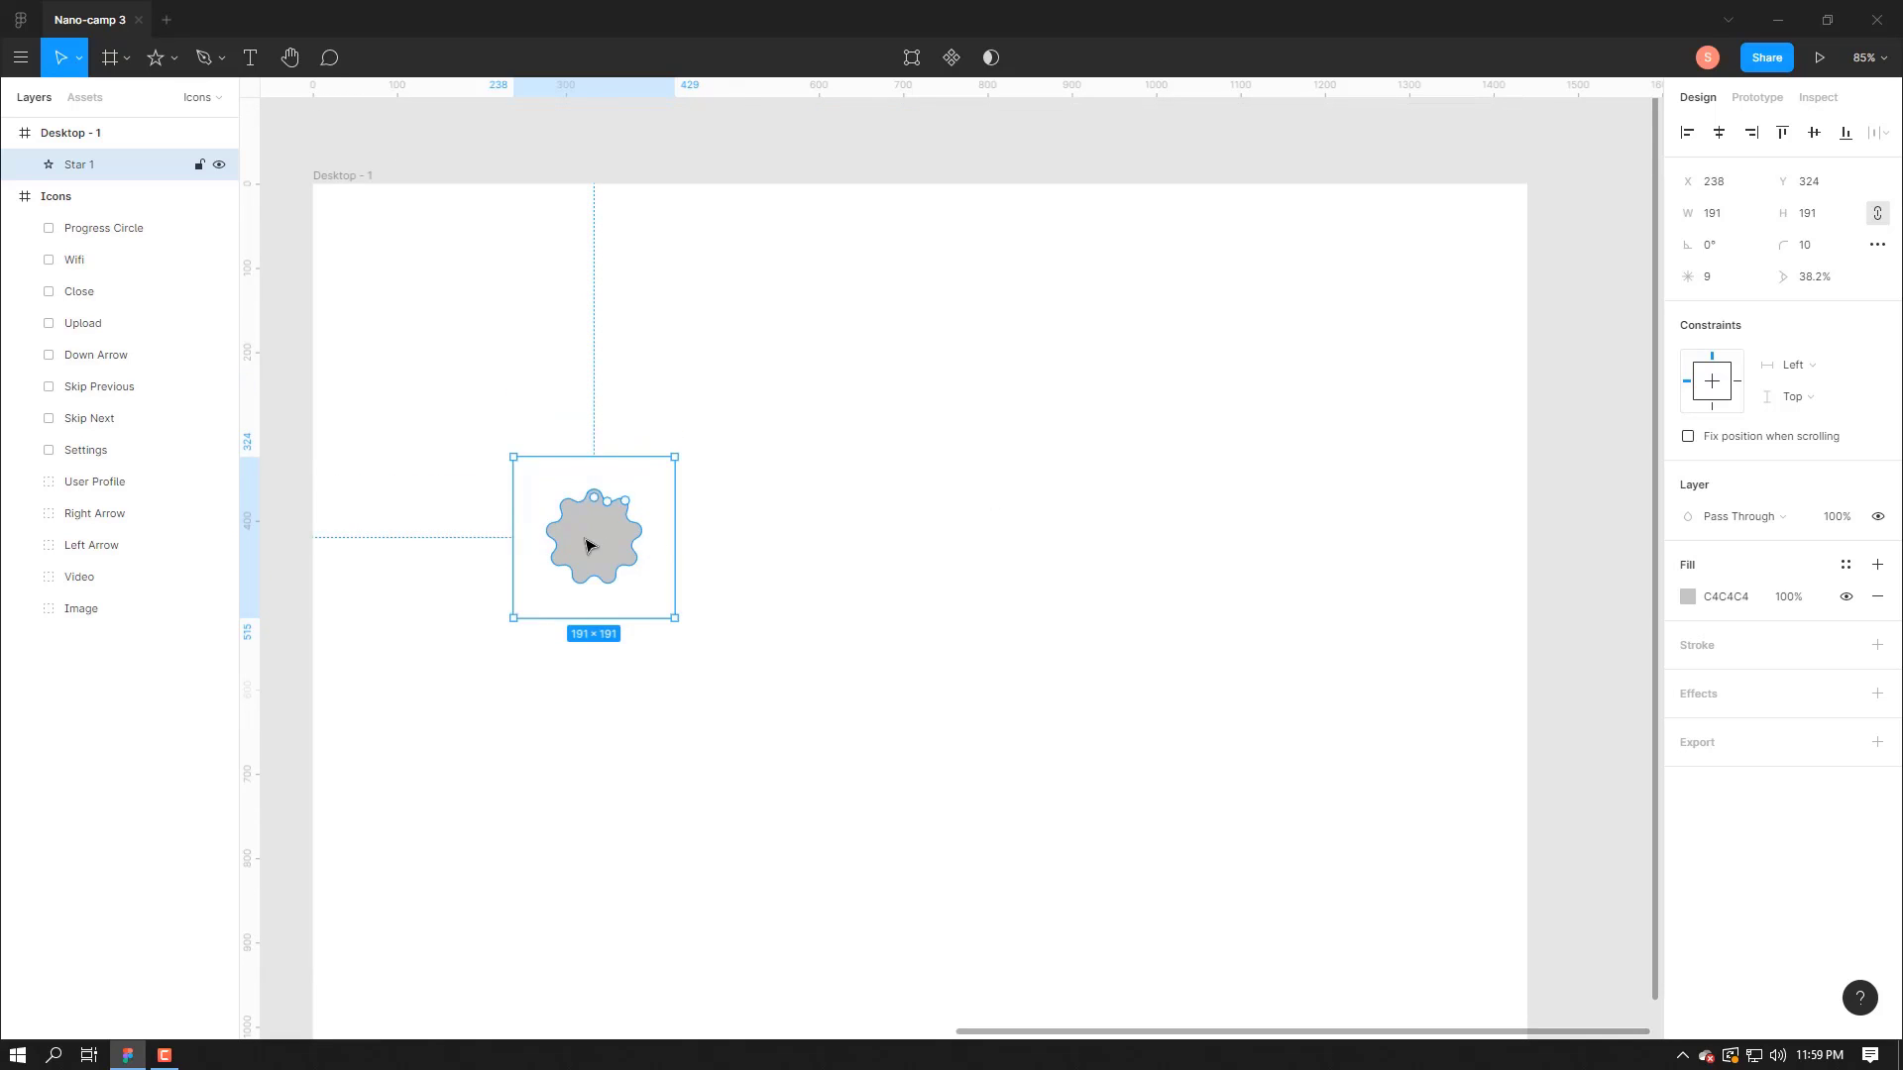
left_click_drag(590, 539, 668, 513)
left_click(177, 59)
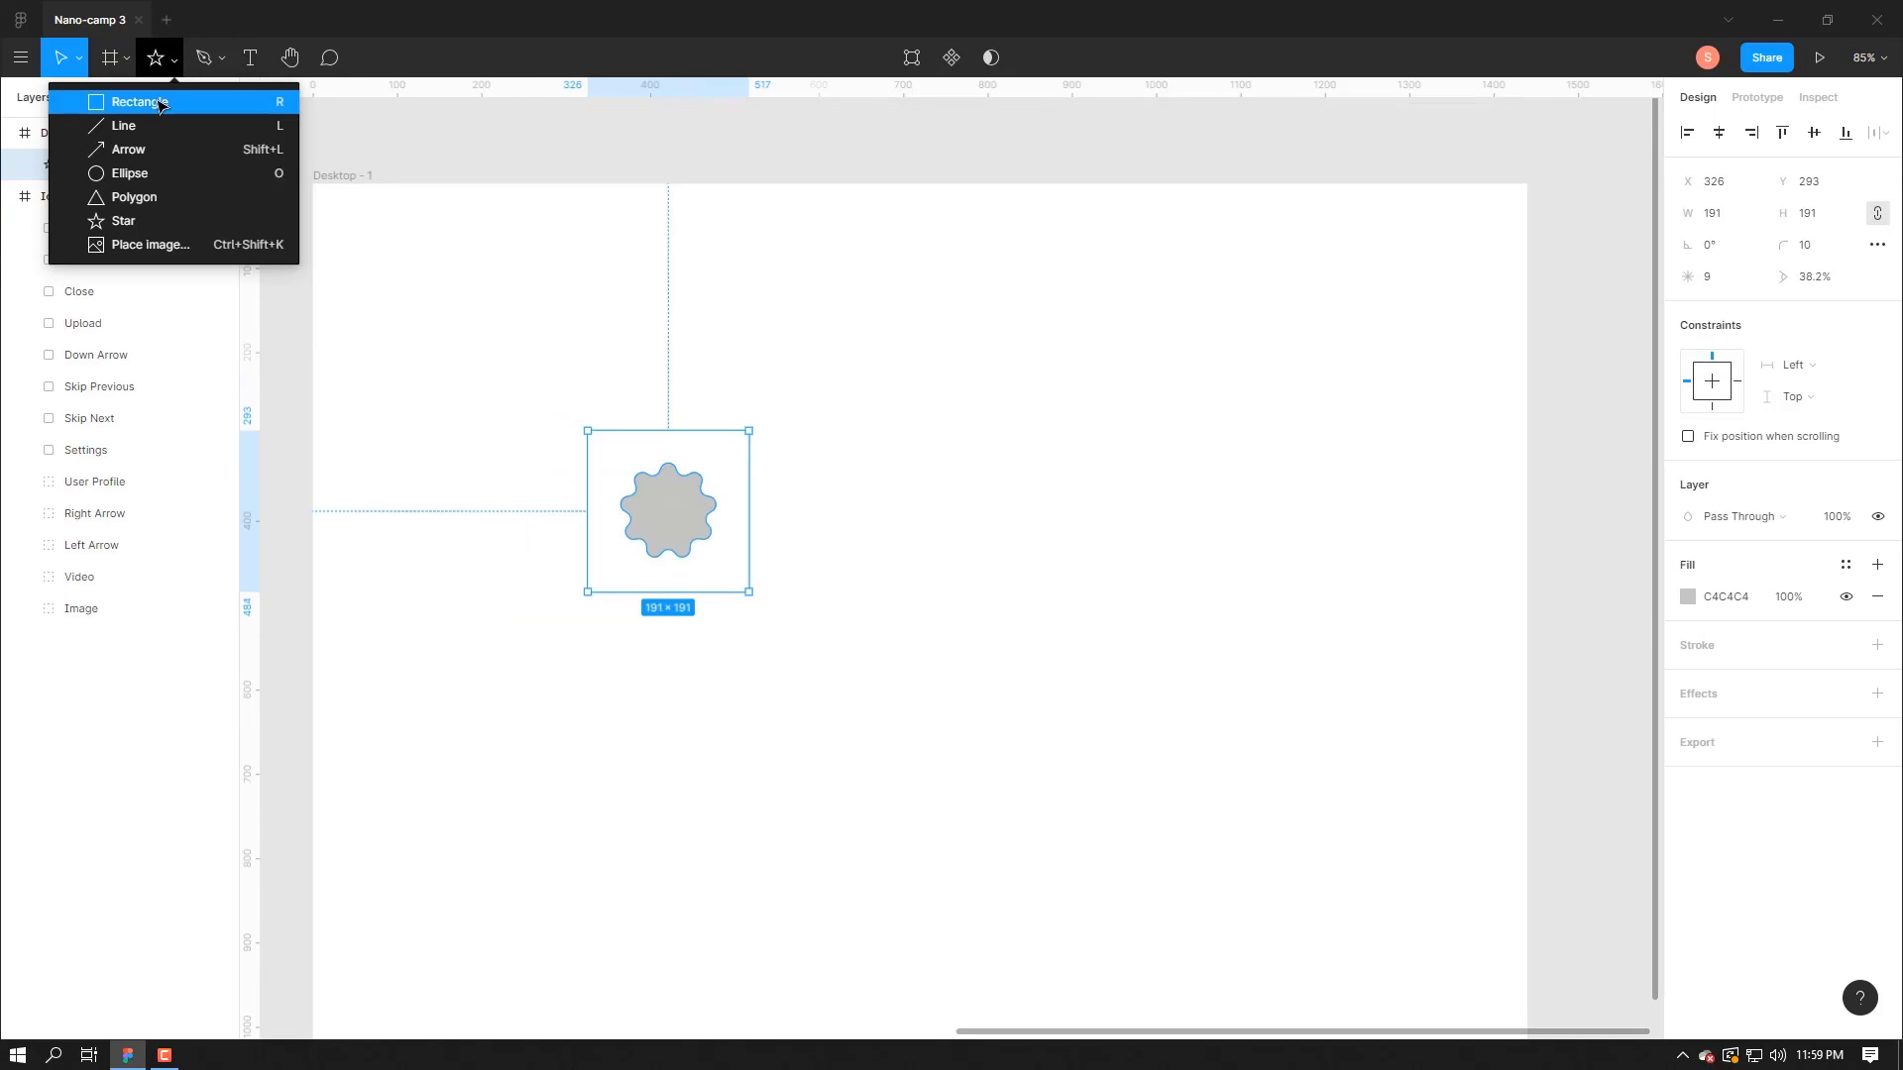
left_click(151, 175)
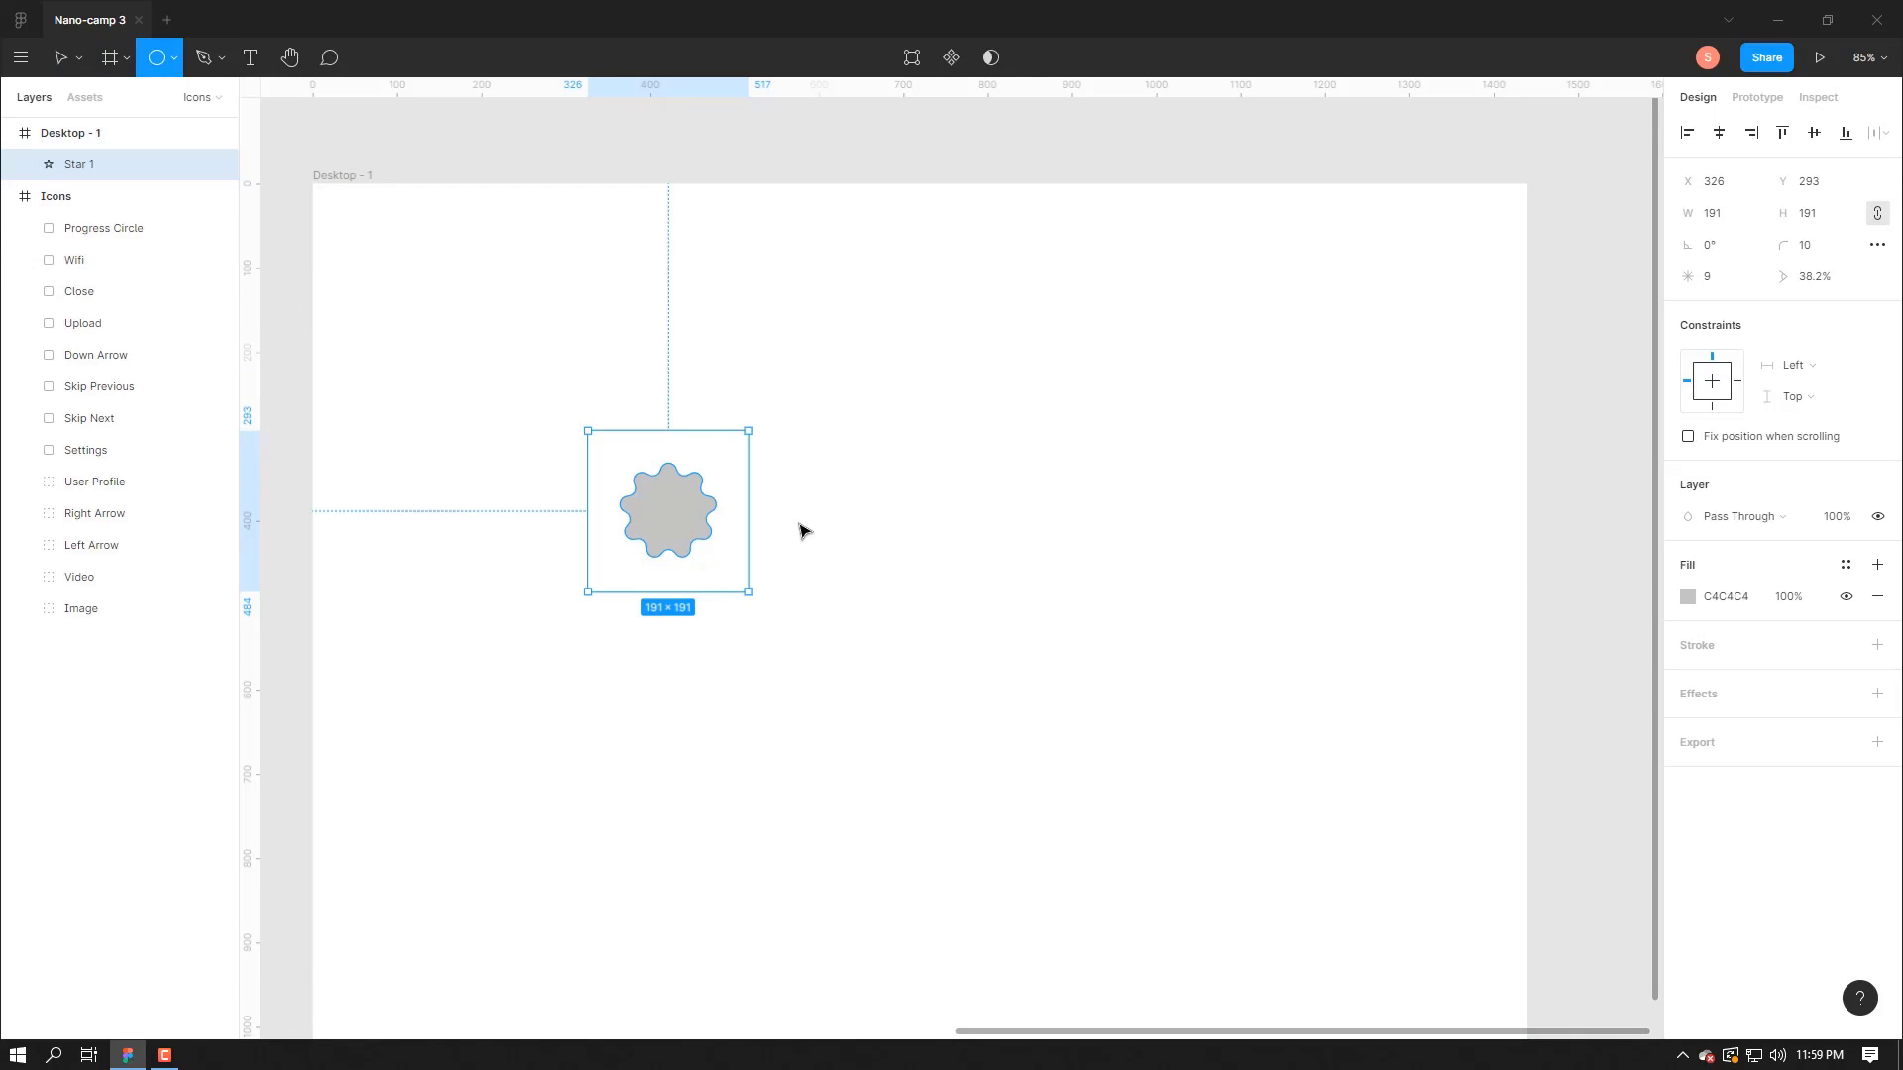
left_click_drag(825, 509, 882, 551)
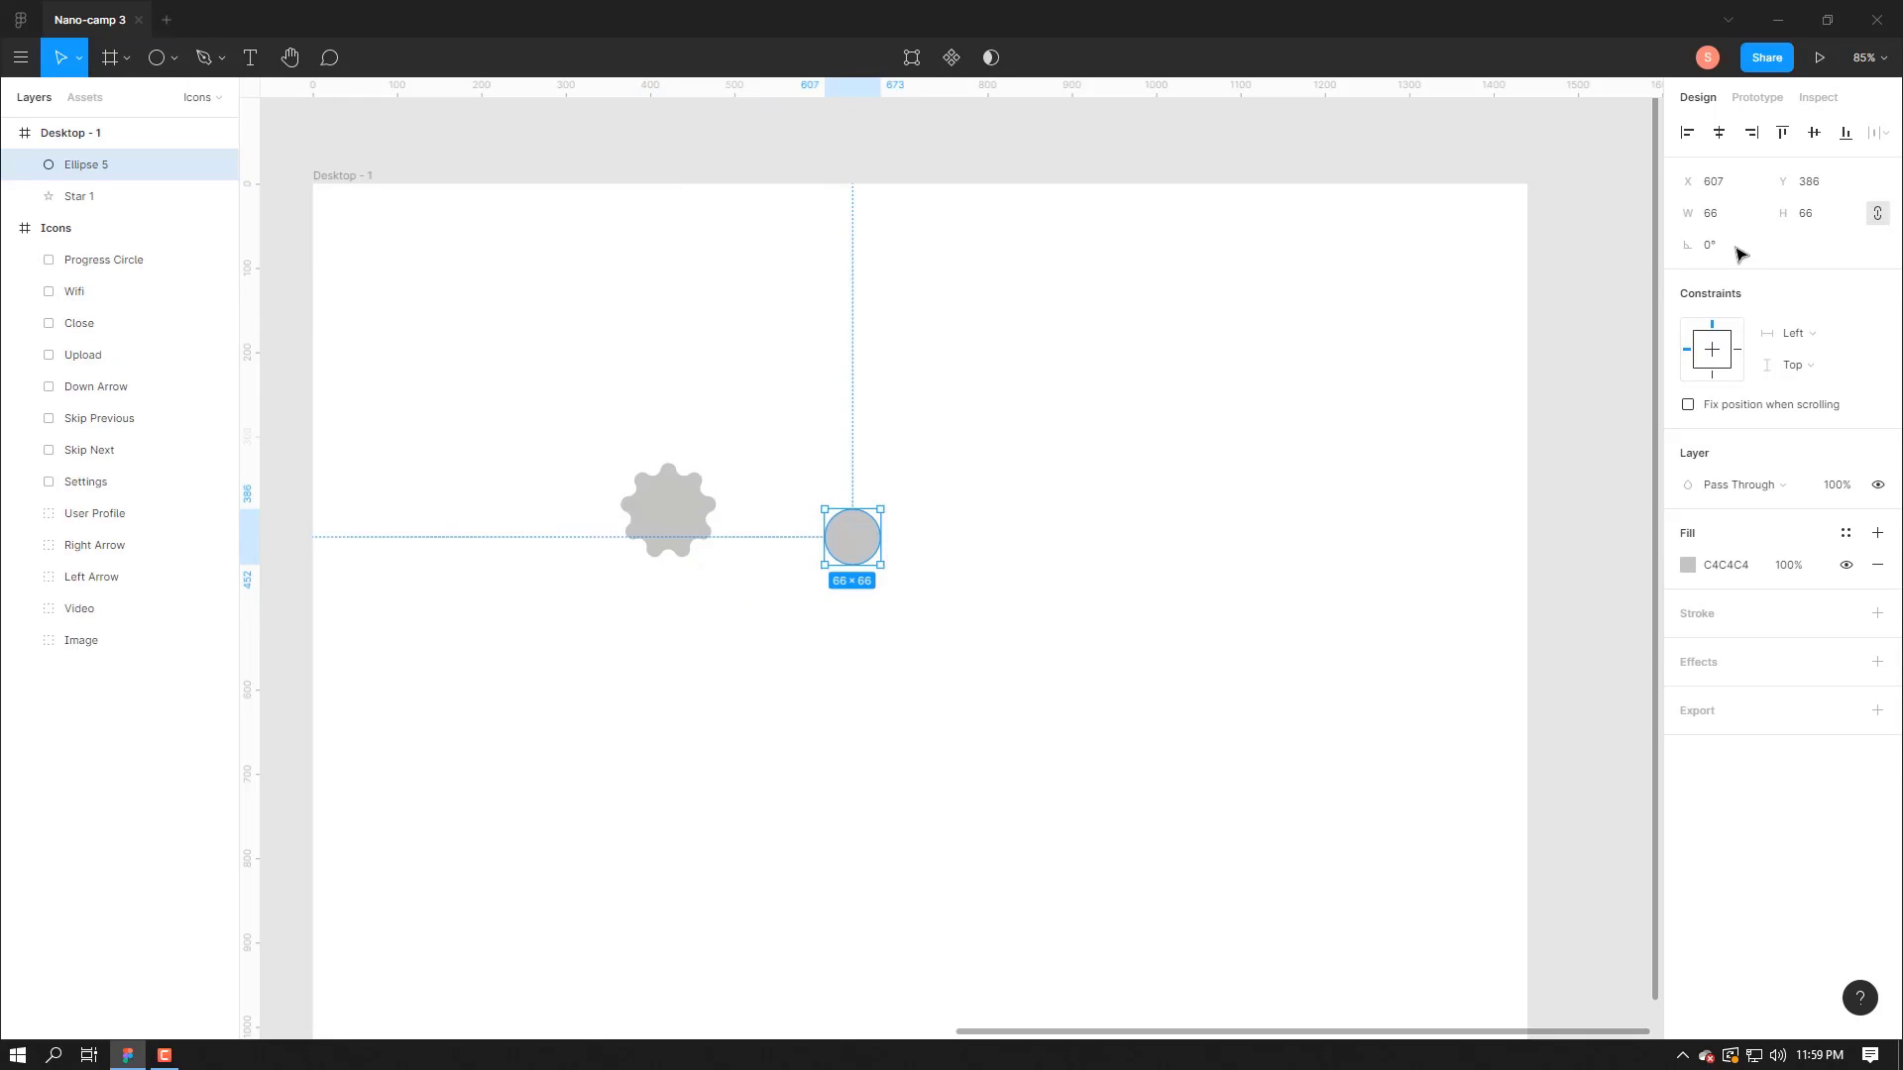
- Set the circle's size to 50 × 50 and center it on the star
left_click(1719, 216)
key("Return")
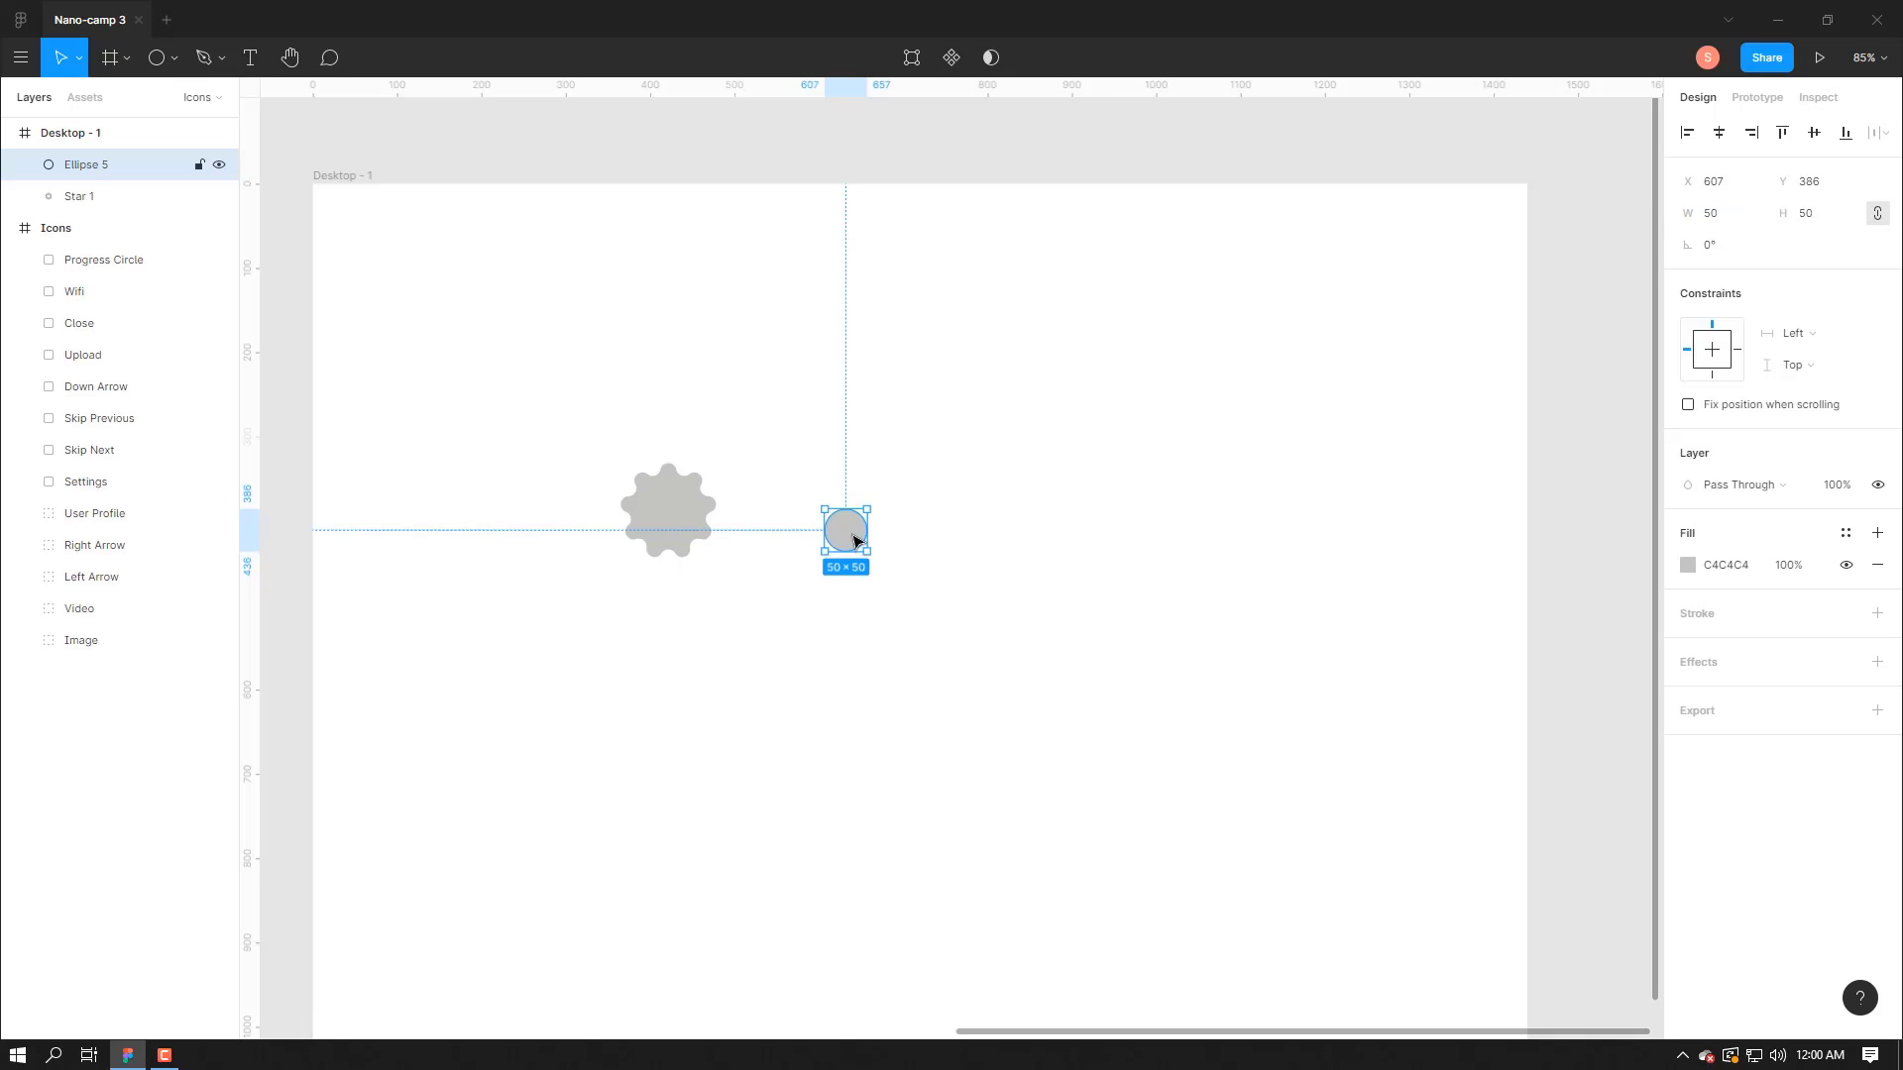
left_click_drag(858, 540, 675, 518)
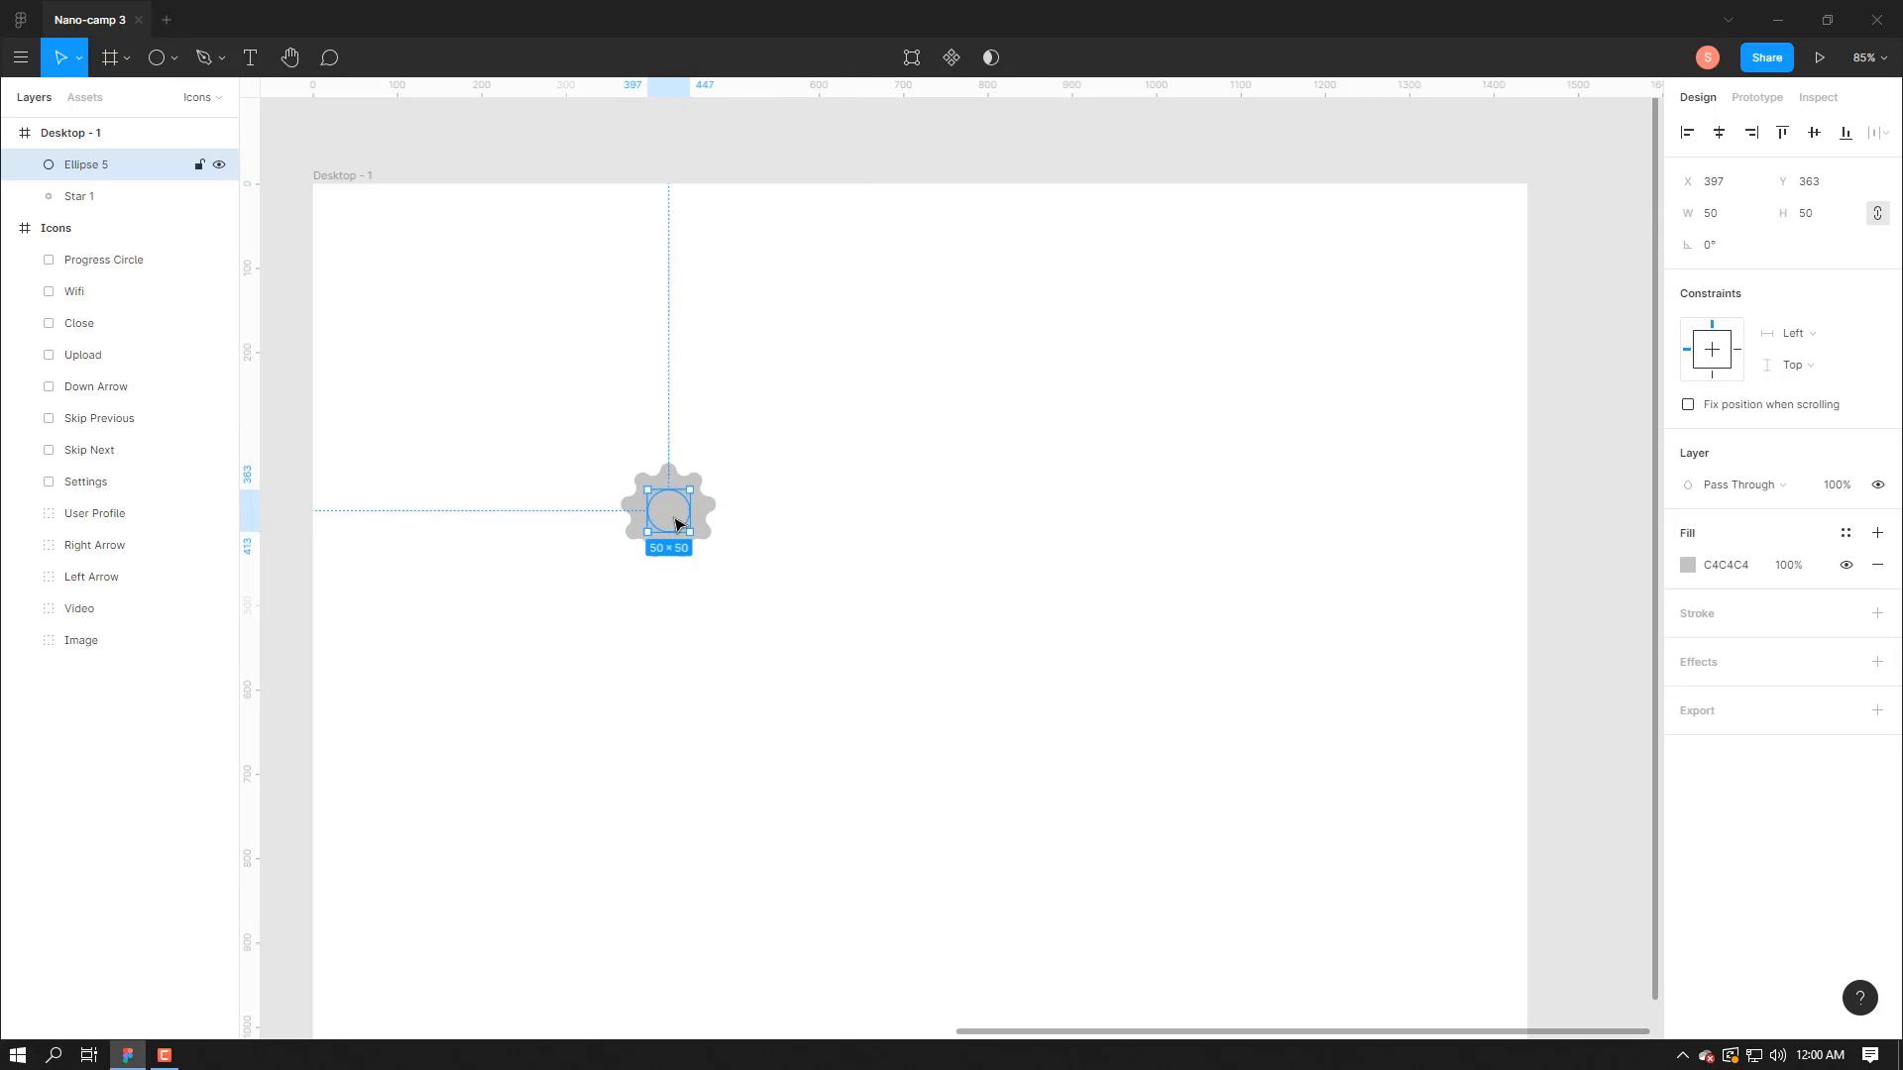
- Combine the circle and the star with Exclude to cut a round hole in the gear
left_click(127, 195, "shift")
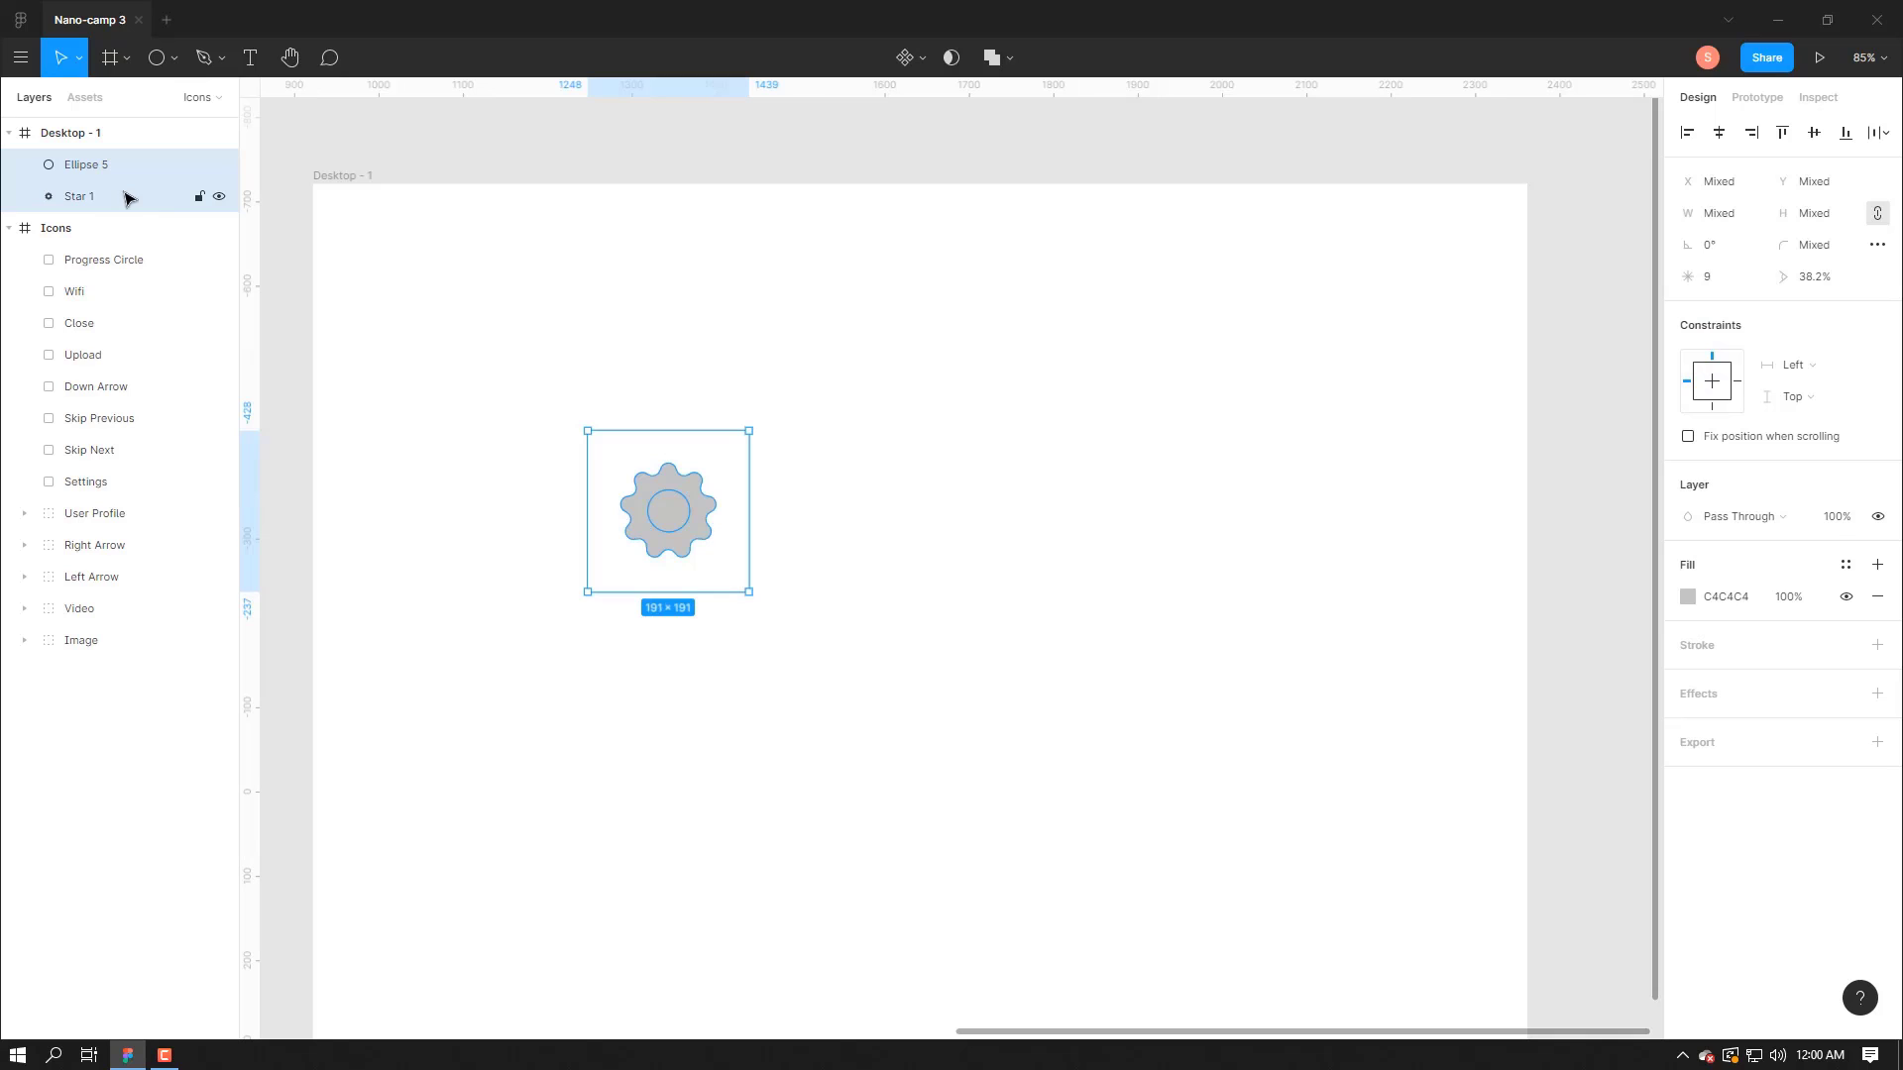
left_click(1008, 66)
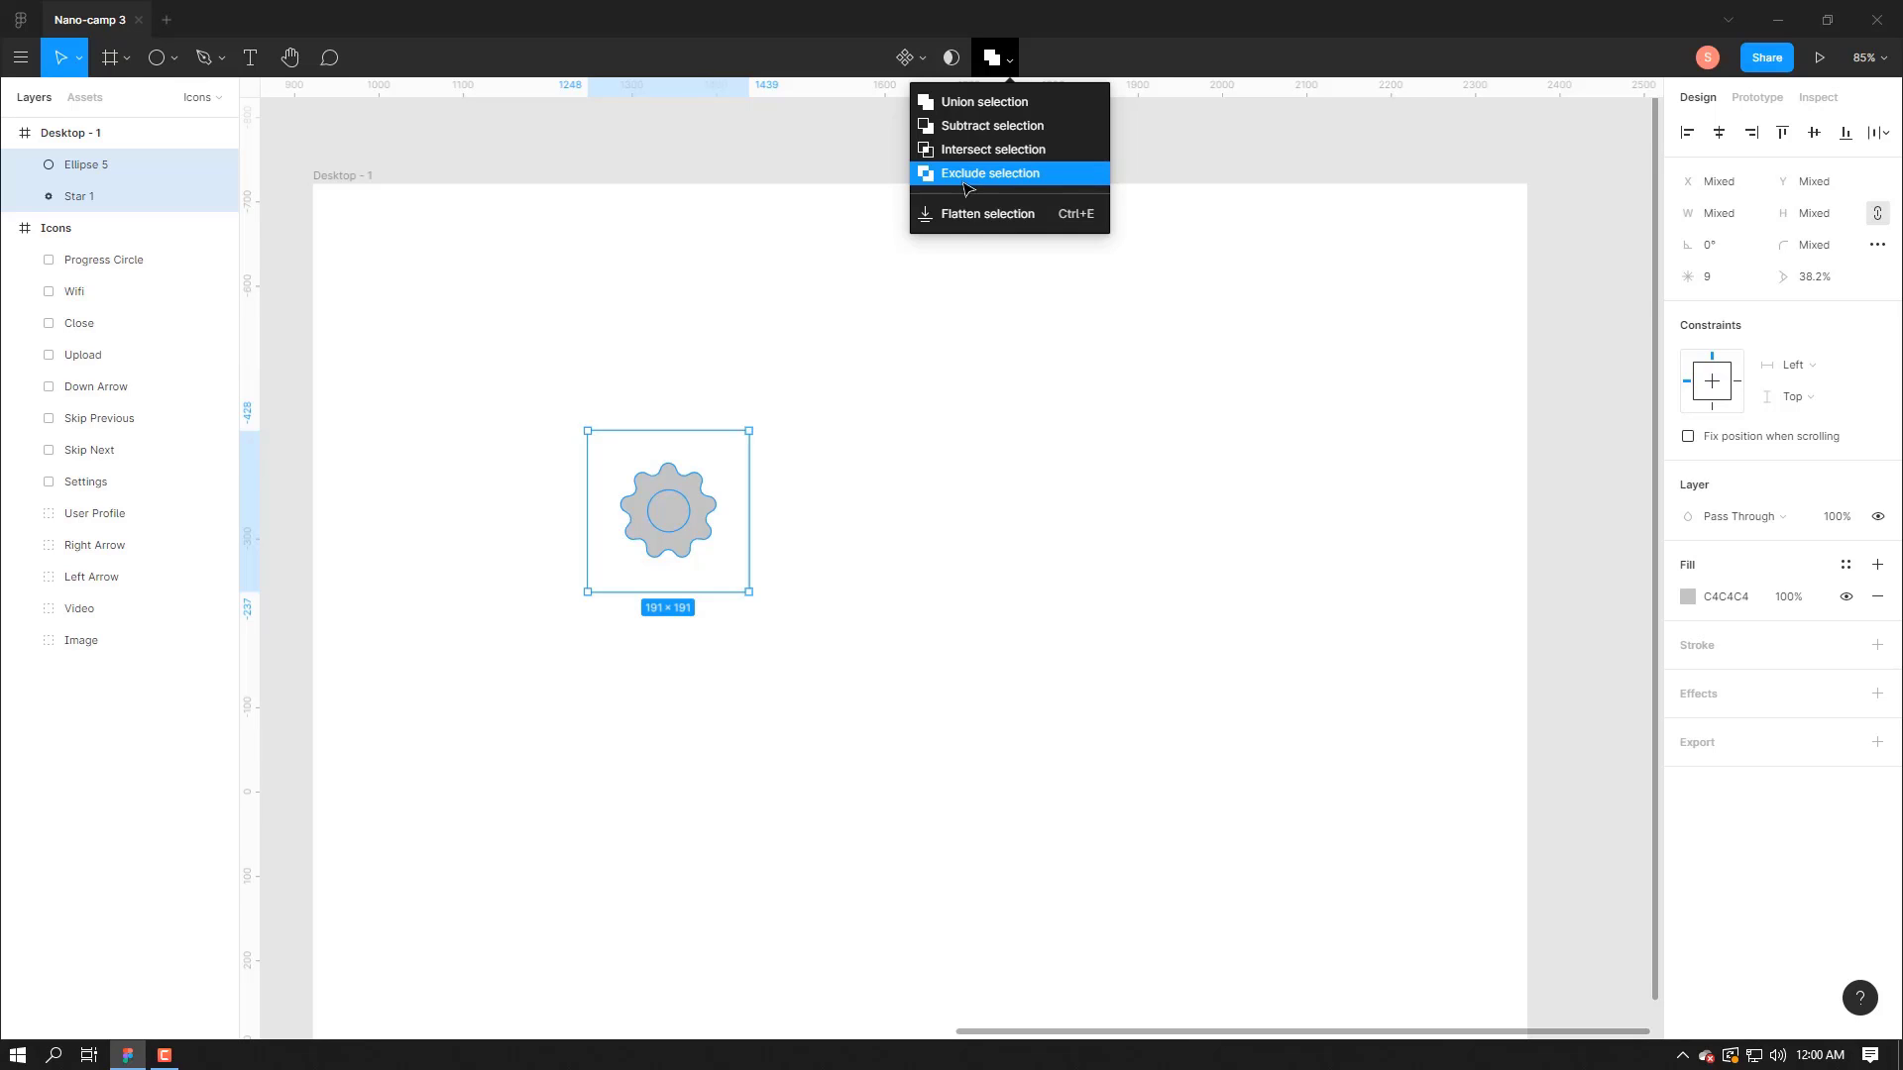
left_click(966, 174)
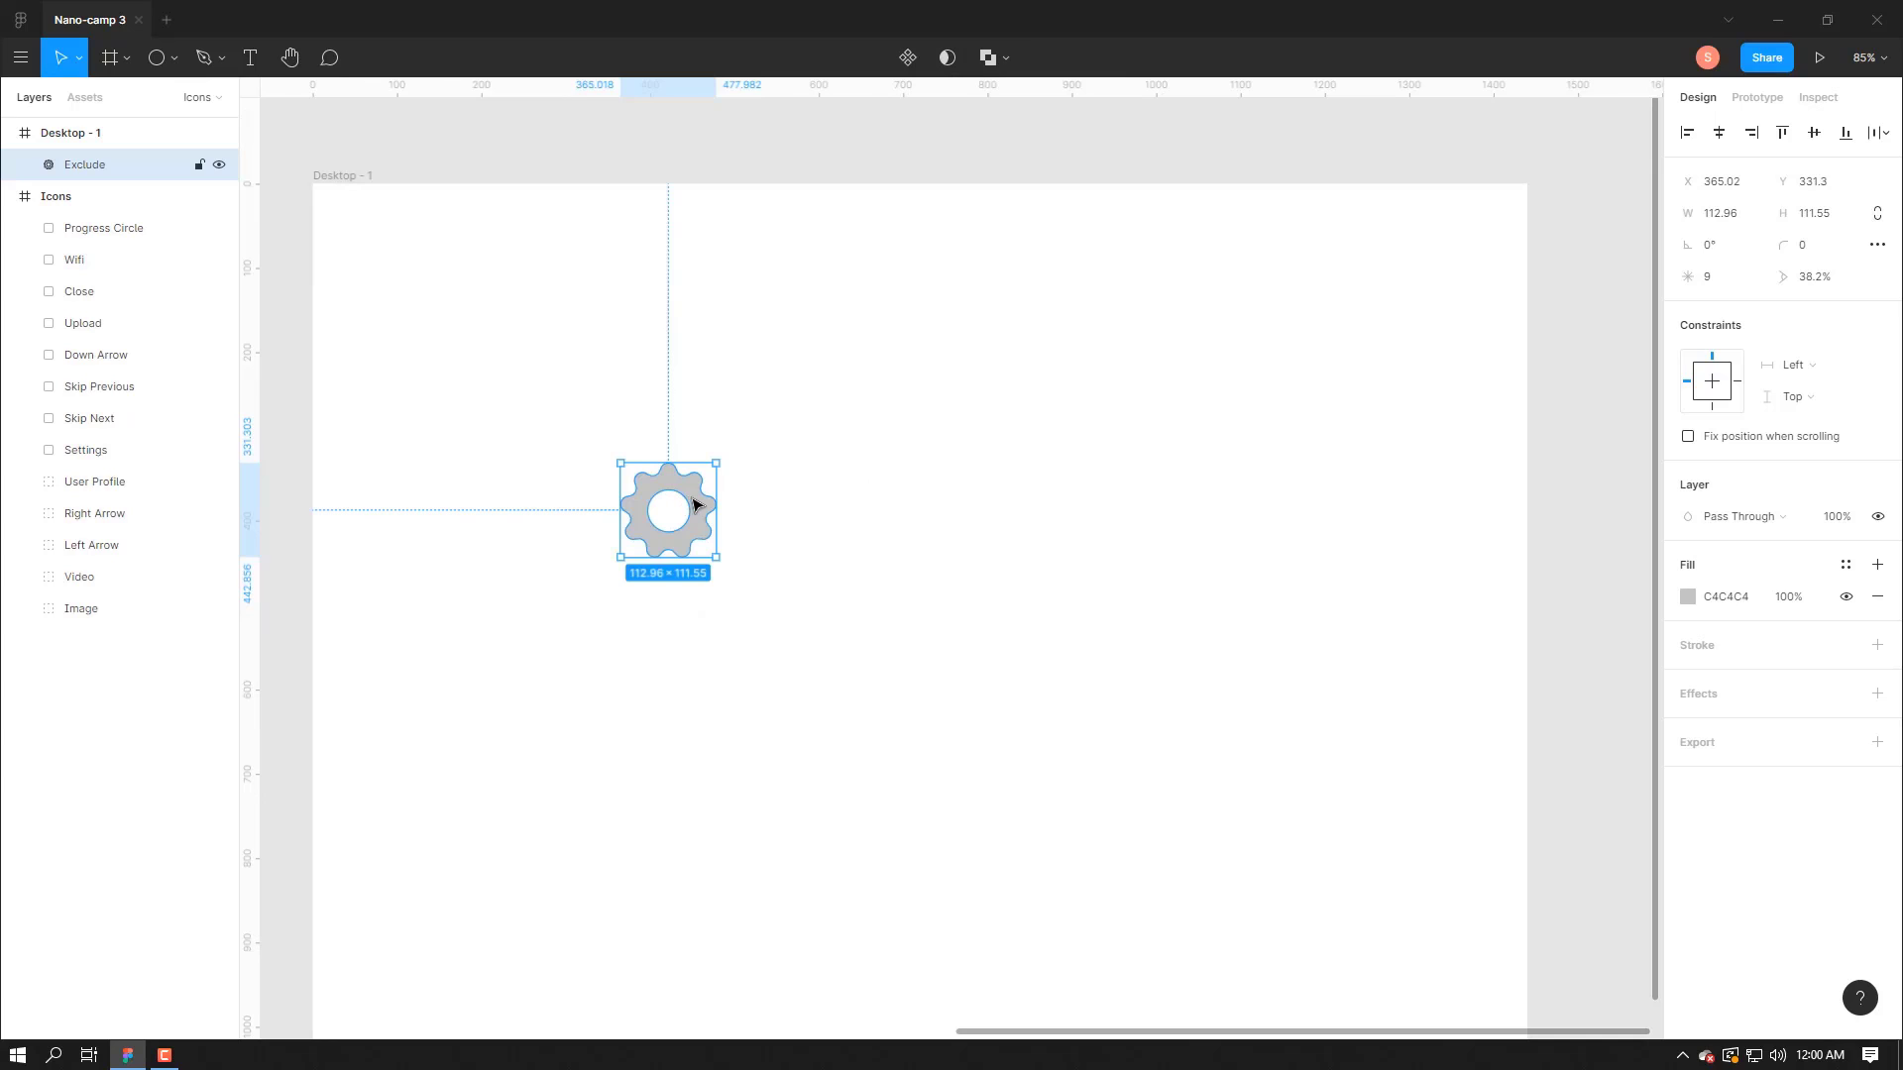
- Fill the gear shape with black (000000) and move it onto the Settings tile in the Icons frame
left_click_drag(694, 505, 889, 465)
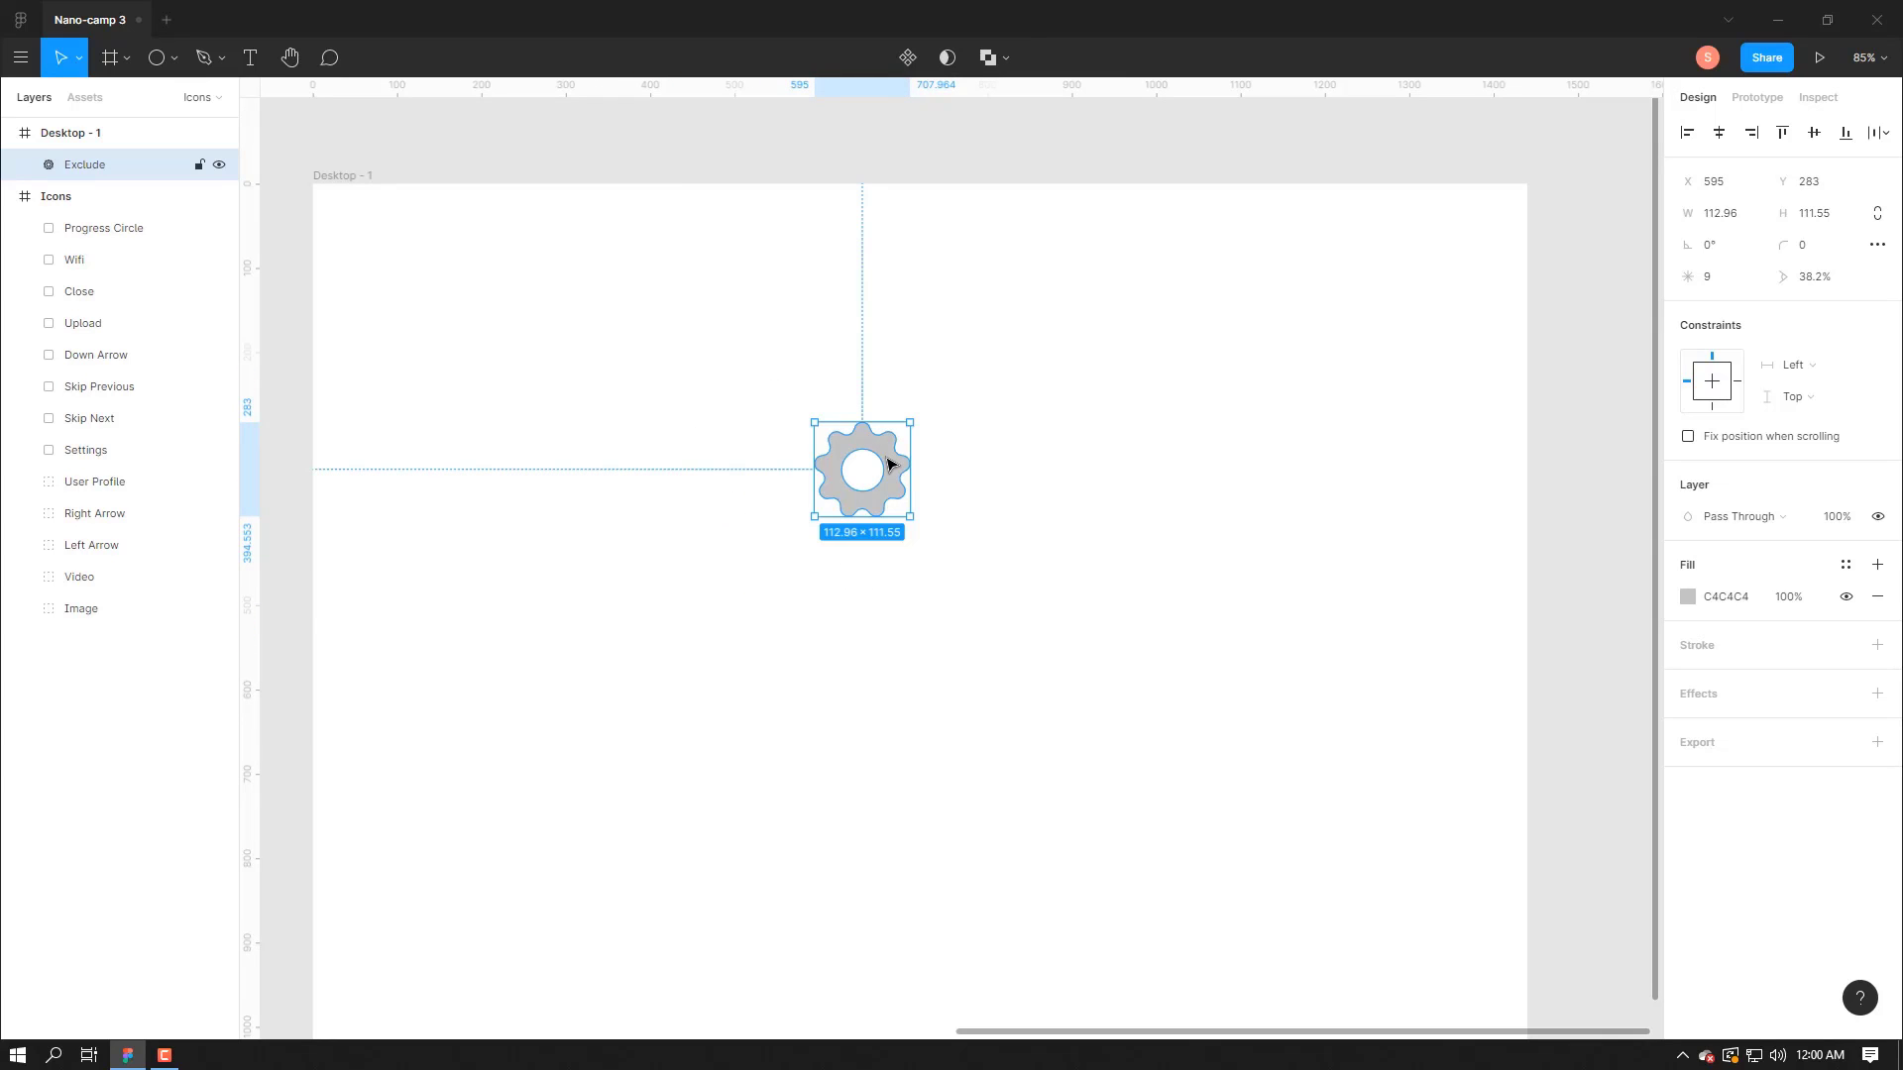
left_click(1687, 596)
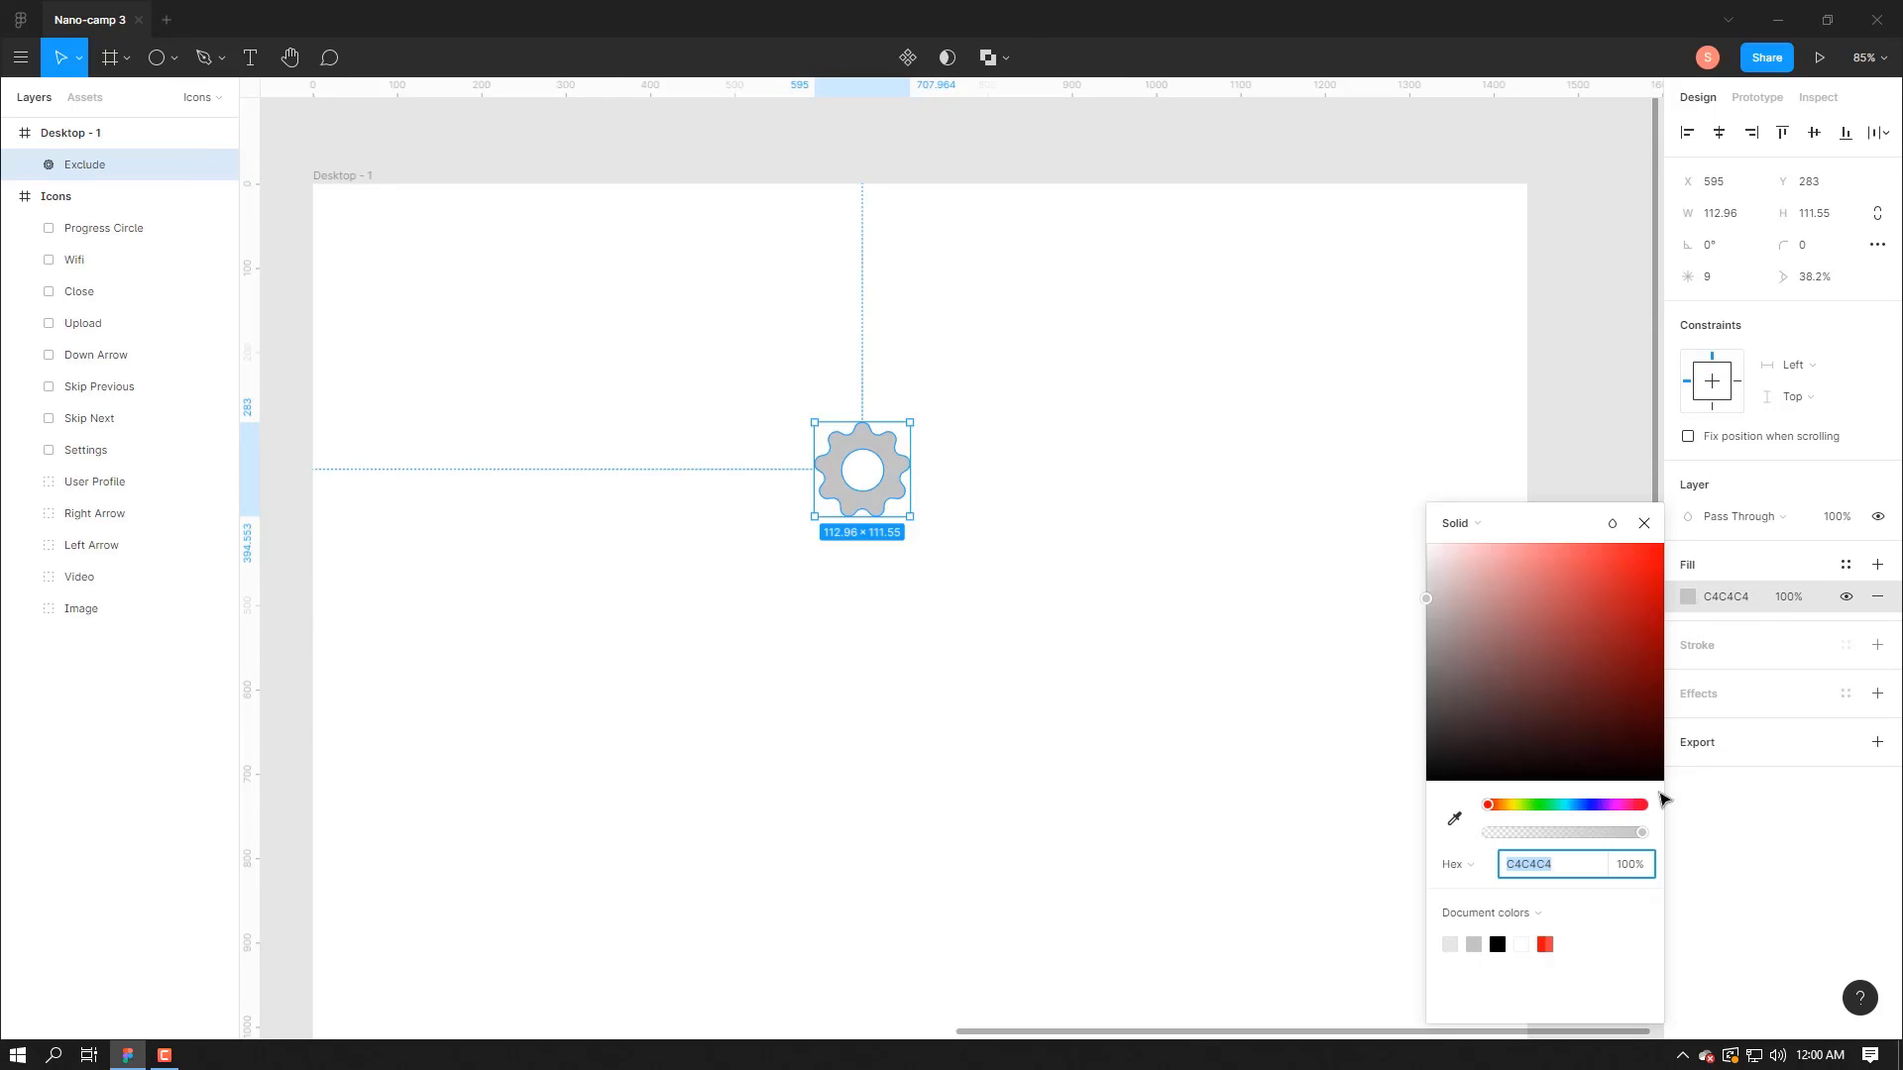
left_click(1497, 945)
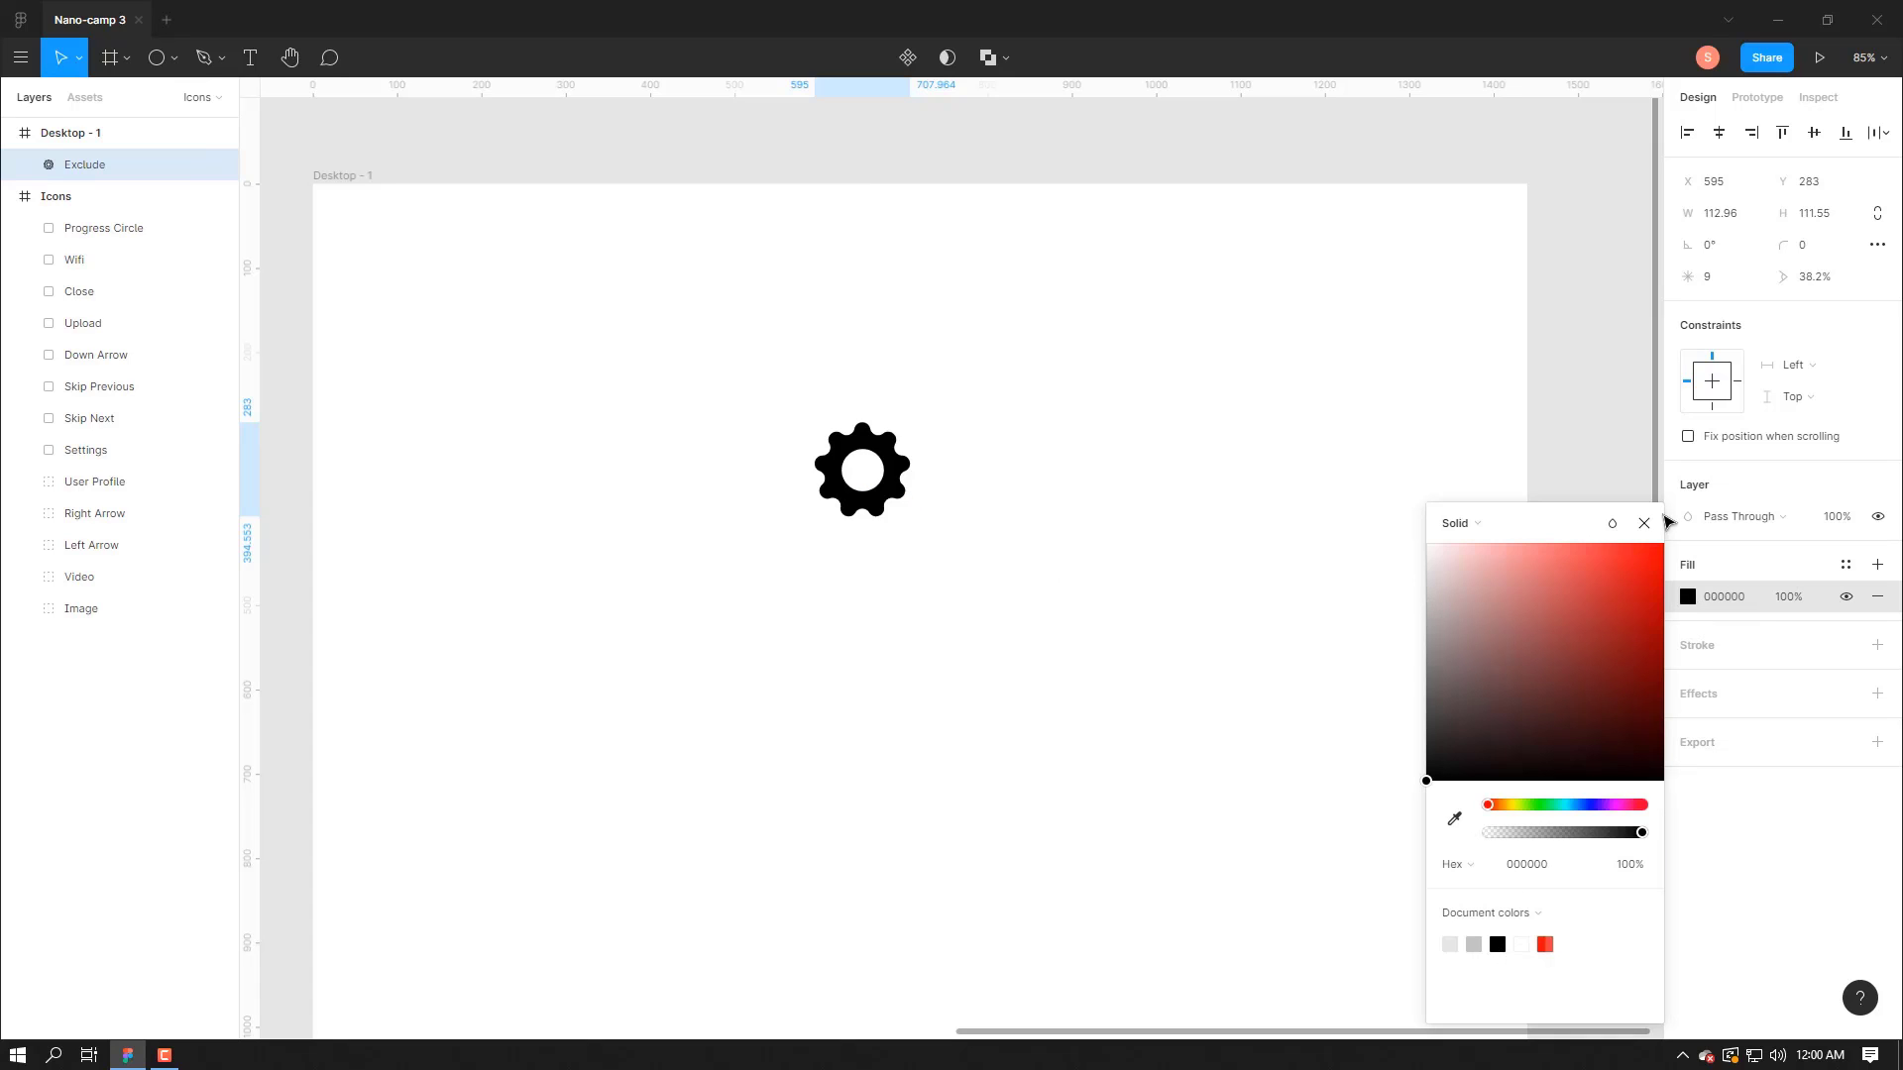
left_click(1644, 524)
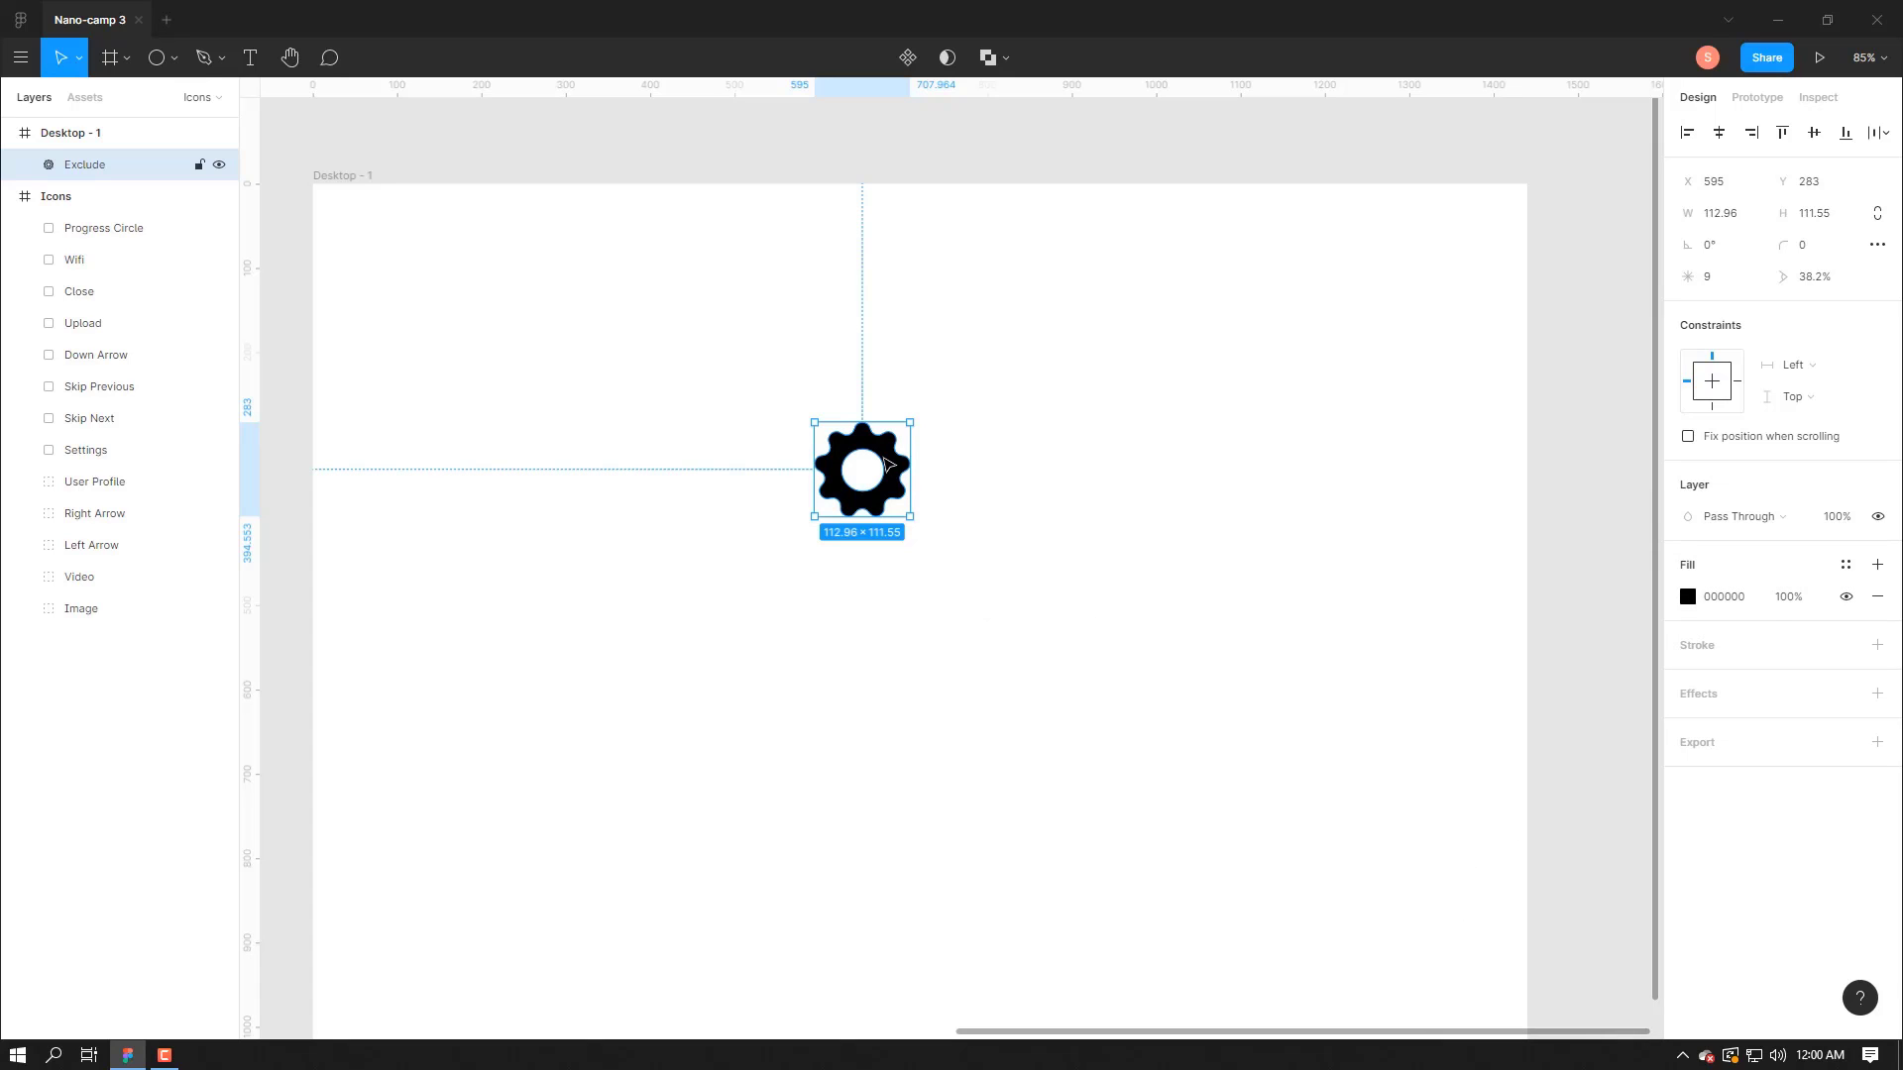
left_click_drag(894, 469, 601, 631)
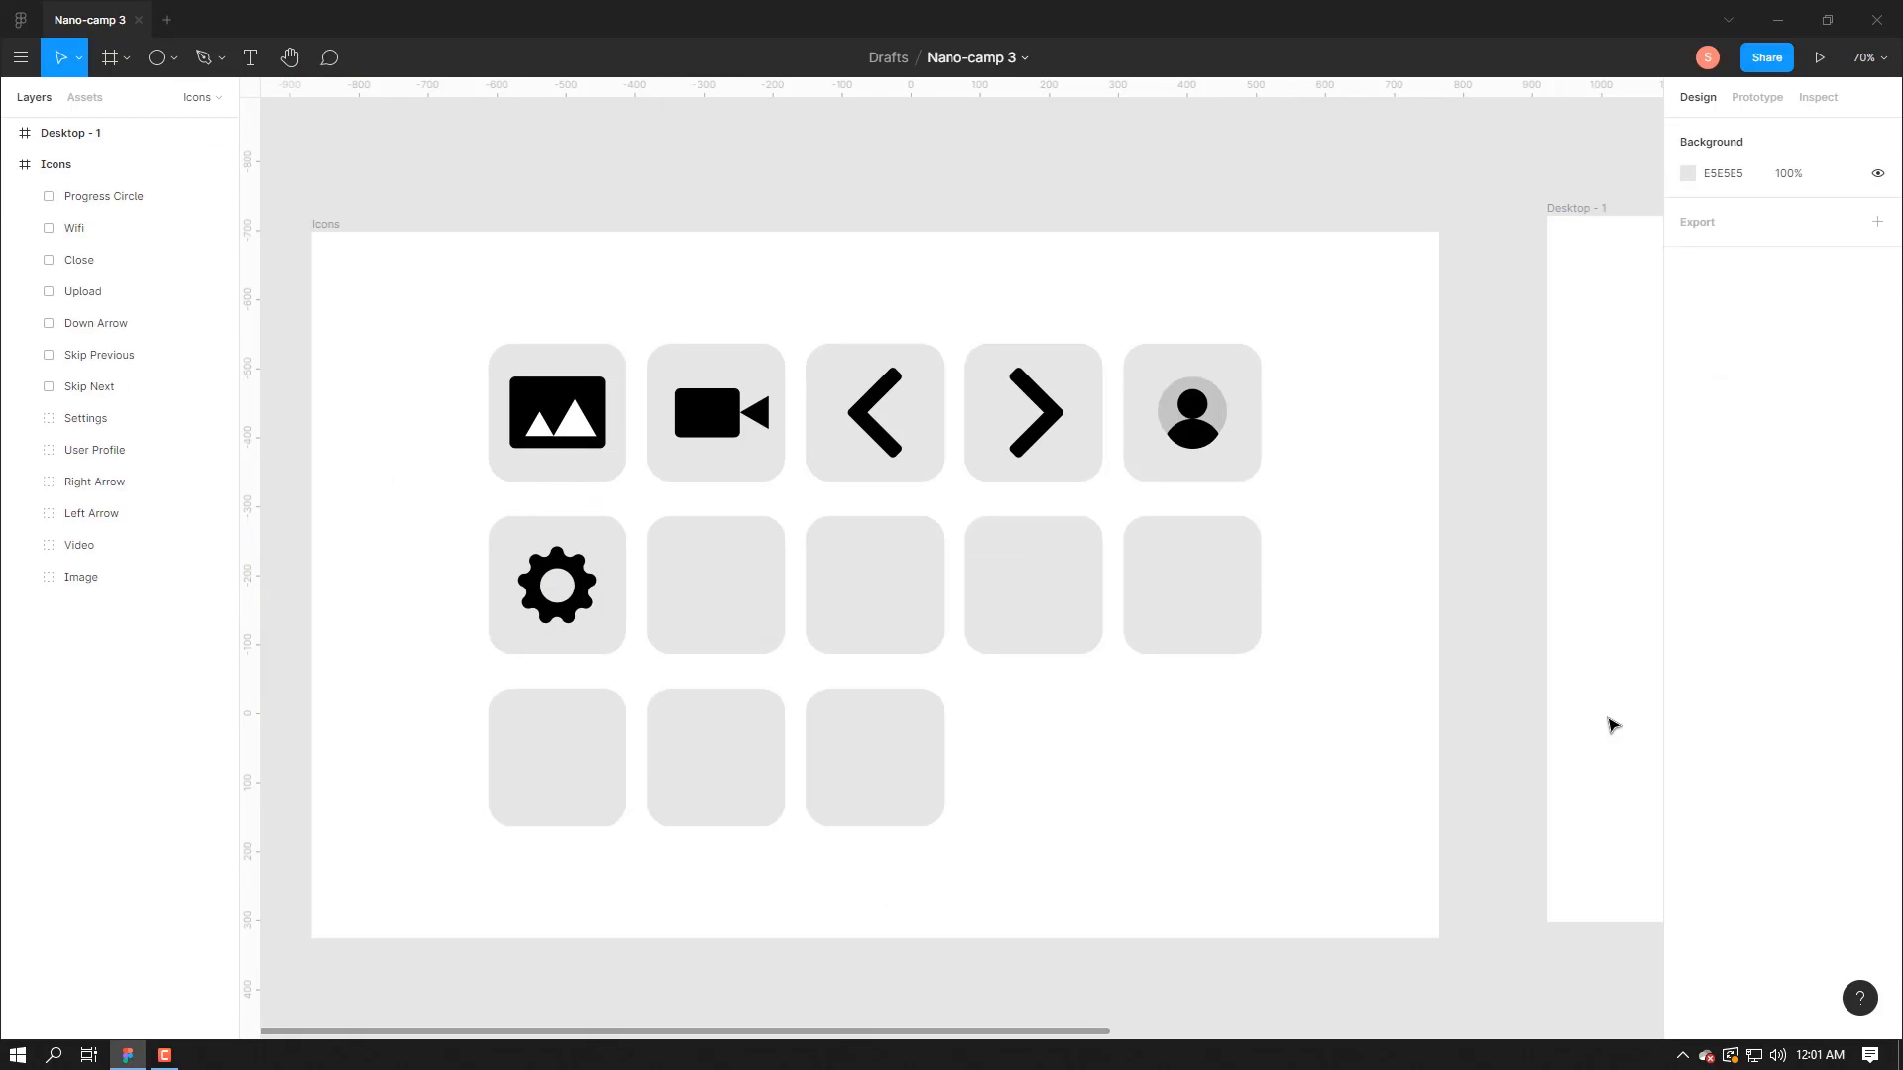
- Draw a vertical line about 47 long in the upper middle of the Desktop - 1 frame, with a stroke width of 7
scroll(1610, 726, "right", 8)
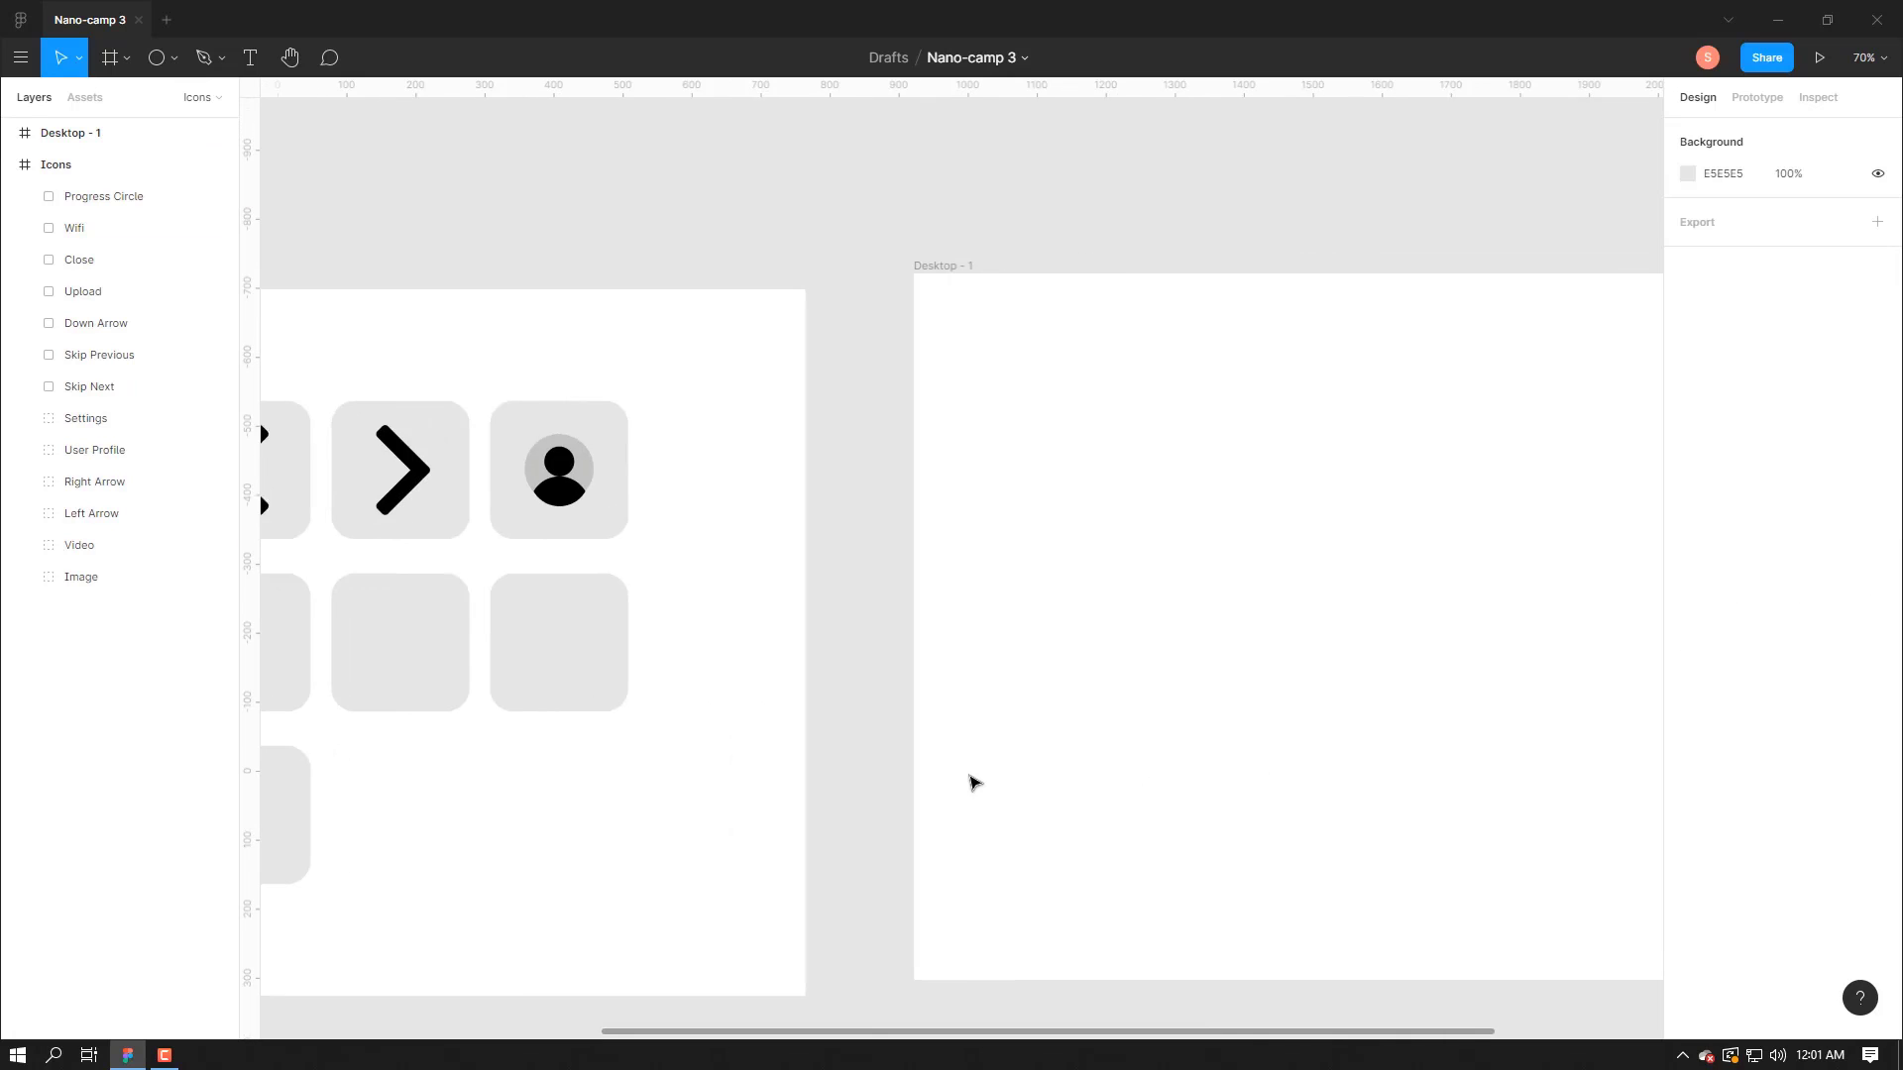
scroll(1380, 734, "right", 5)
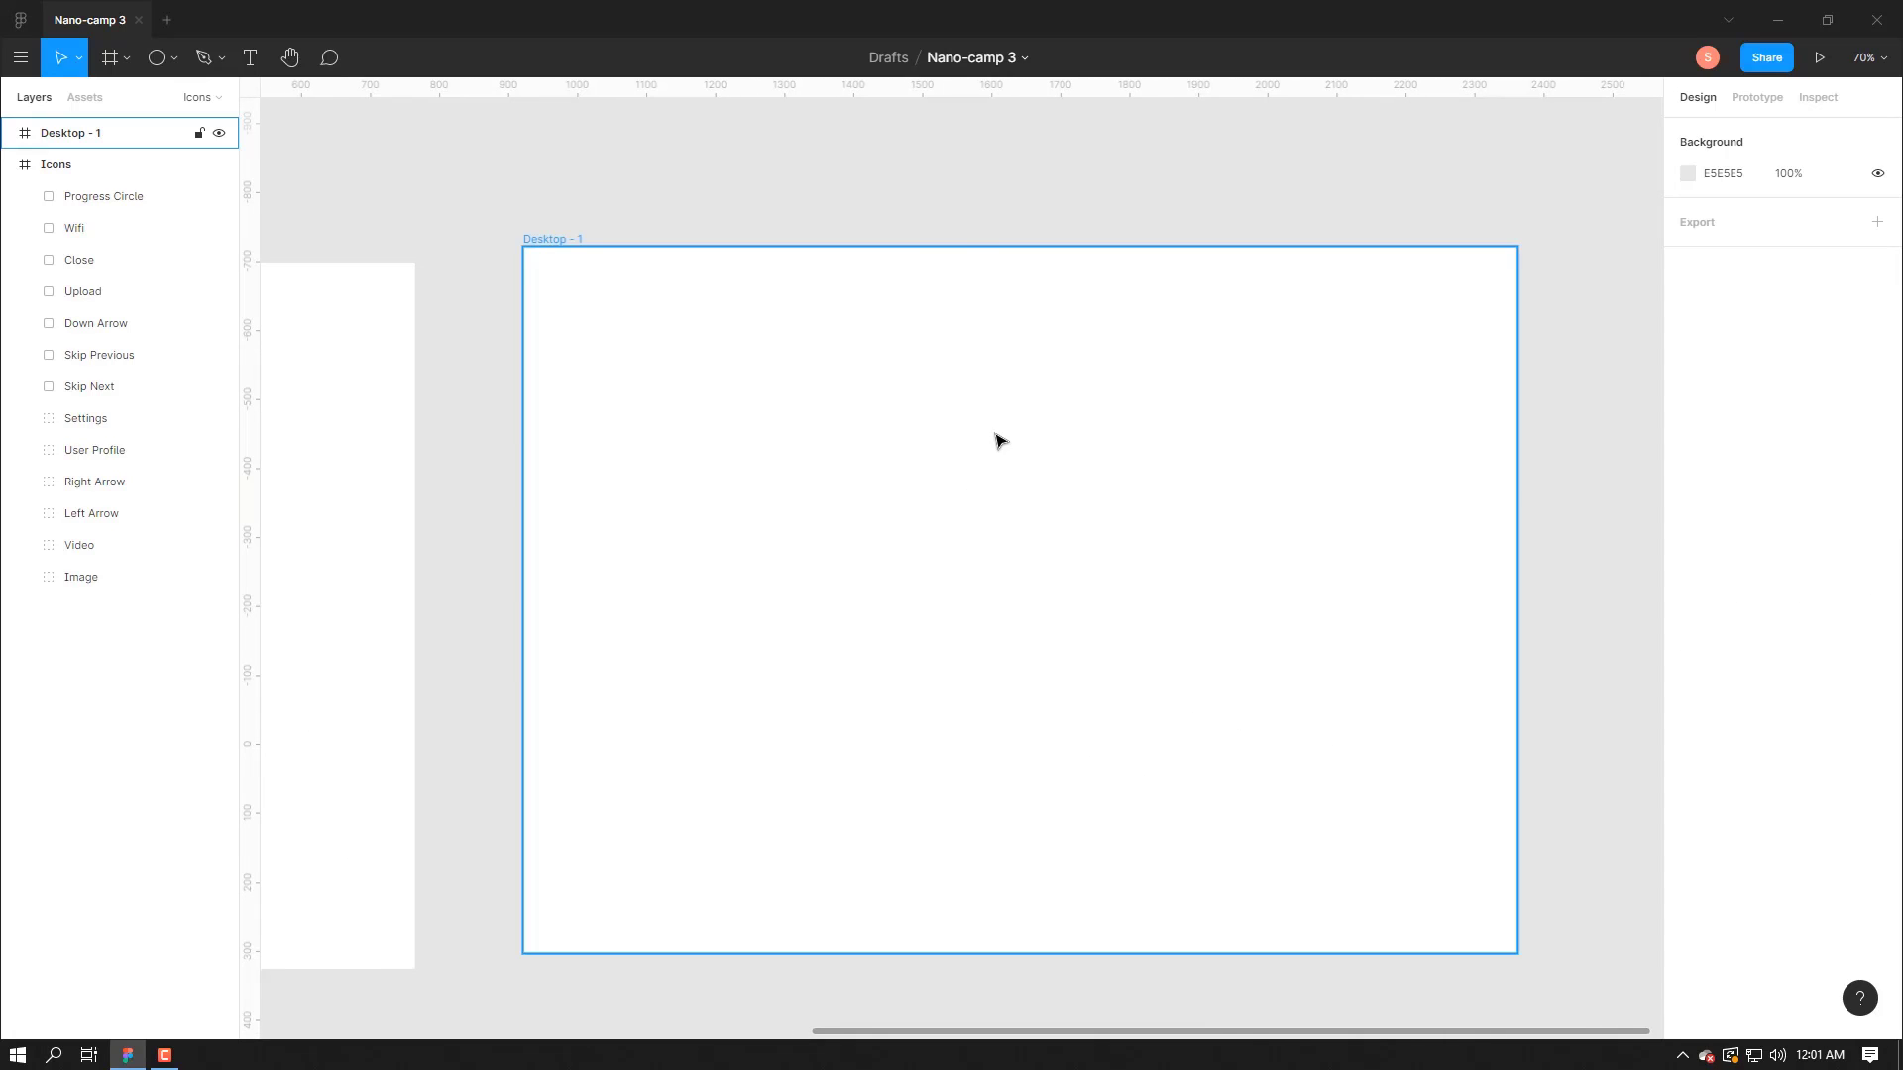
left_click(166, 59)
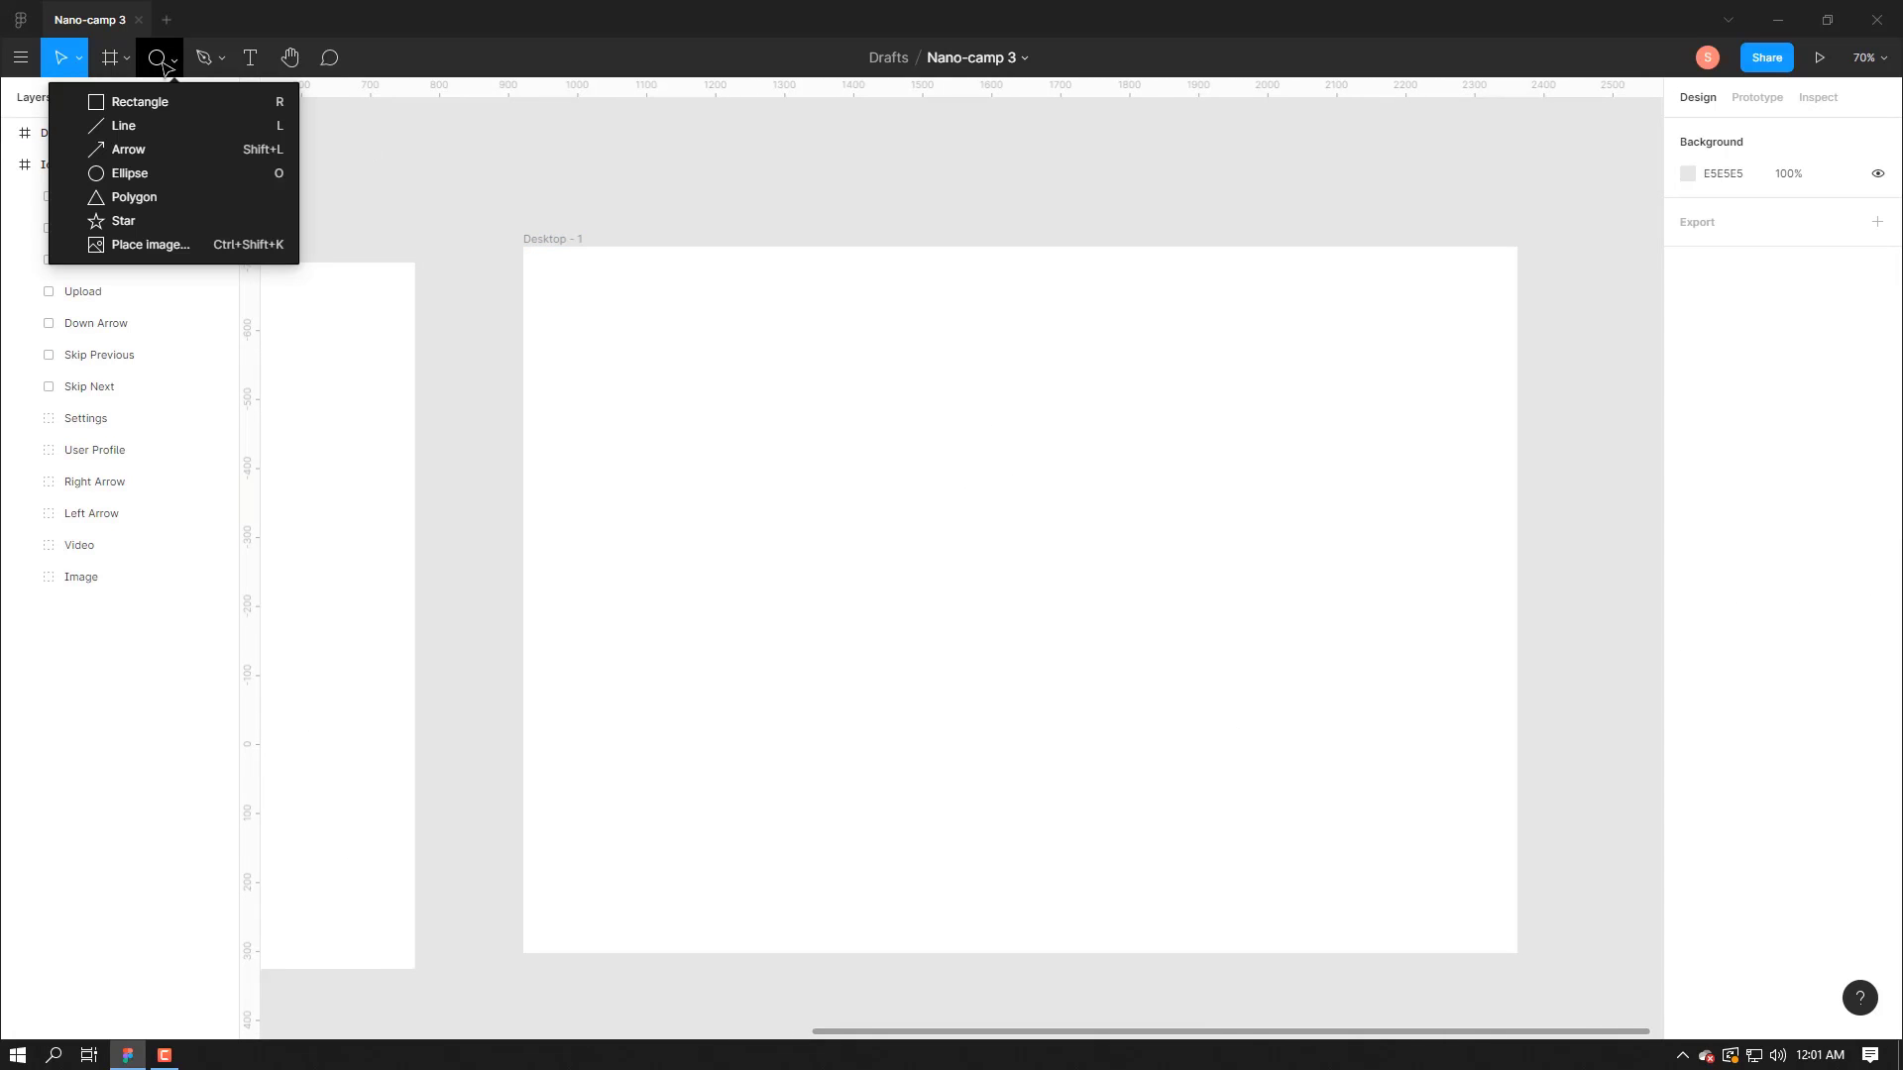
left_click(140, 126)
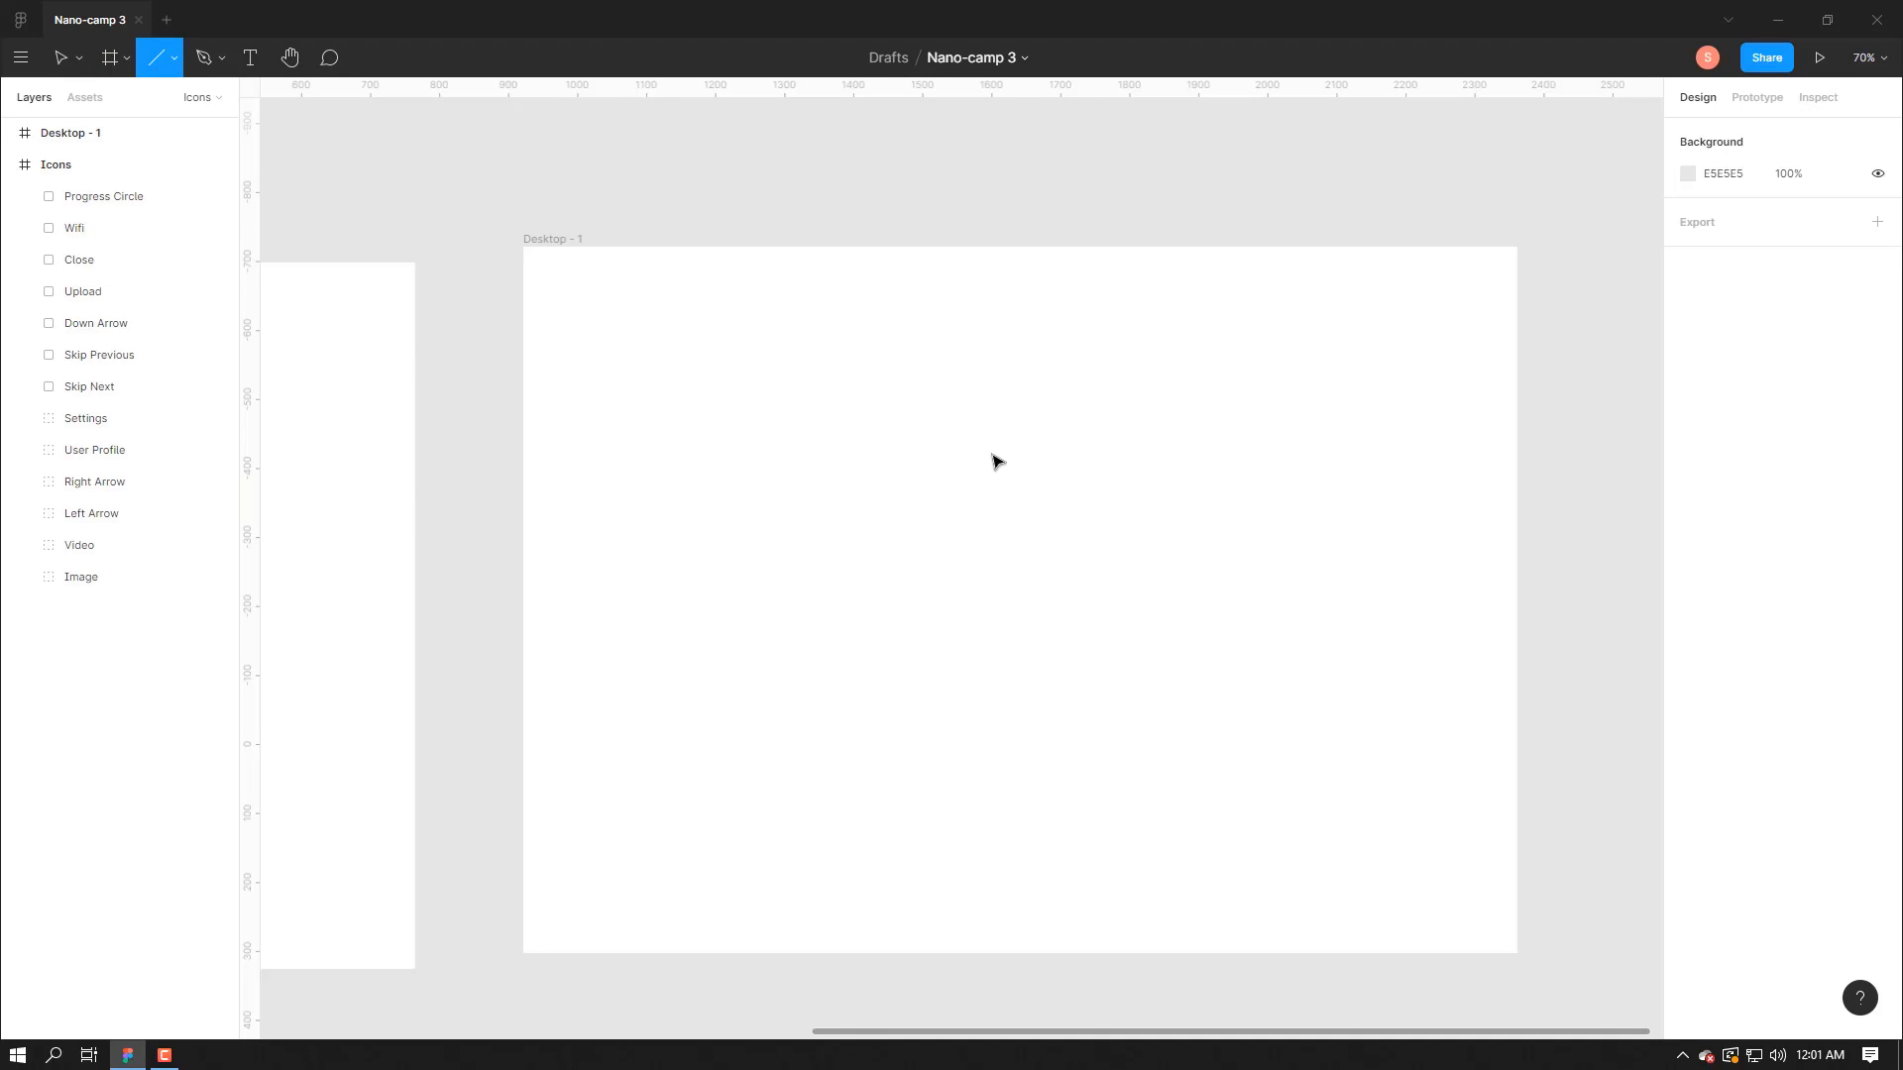
left_click_drag(982, 451, 992, 485)
left_click_drag(1694, 649, 1703, 642)
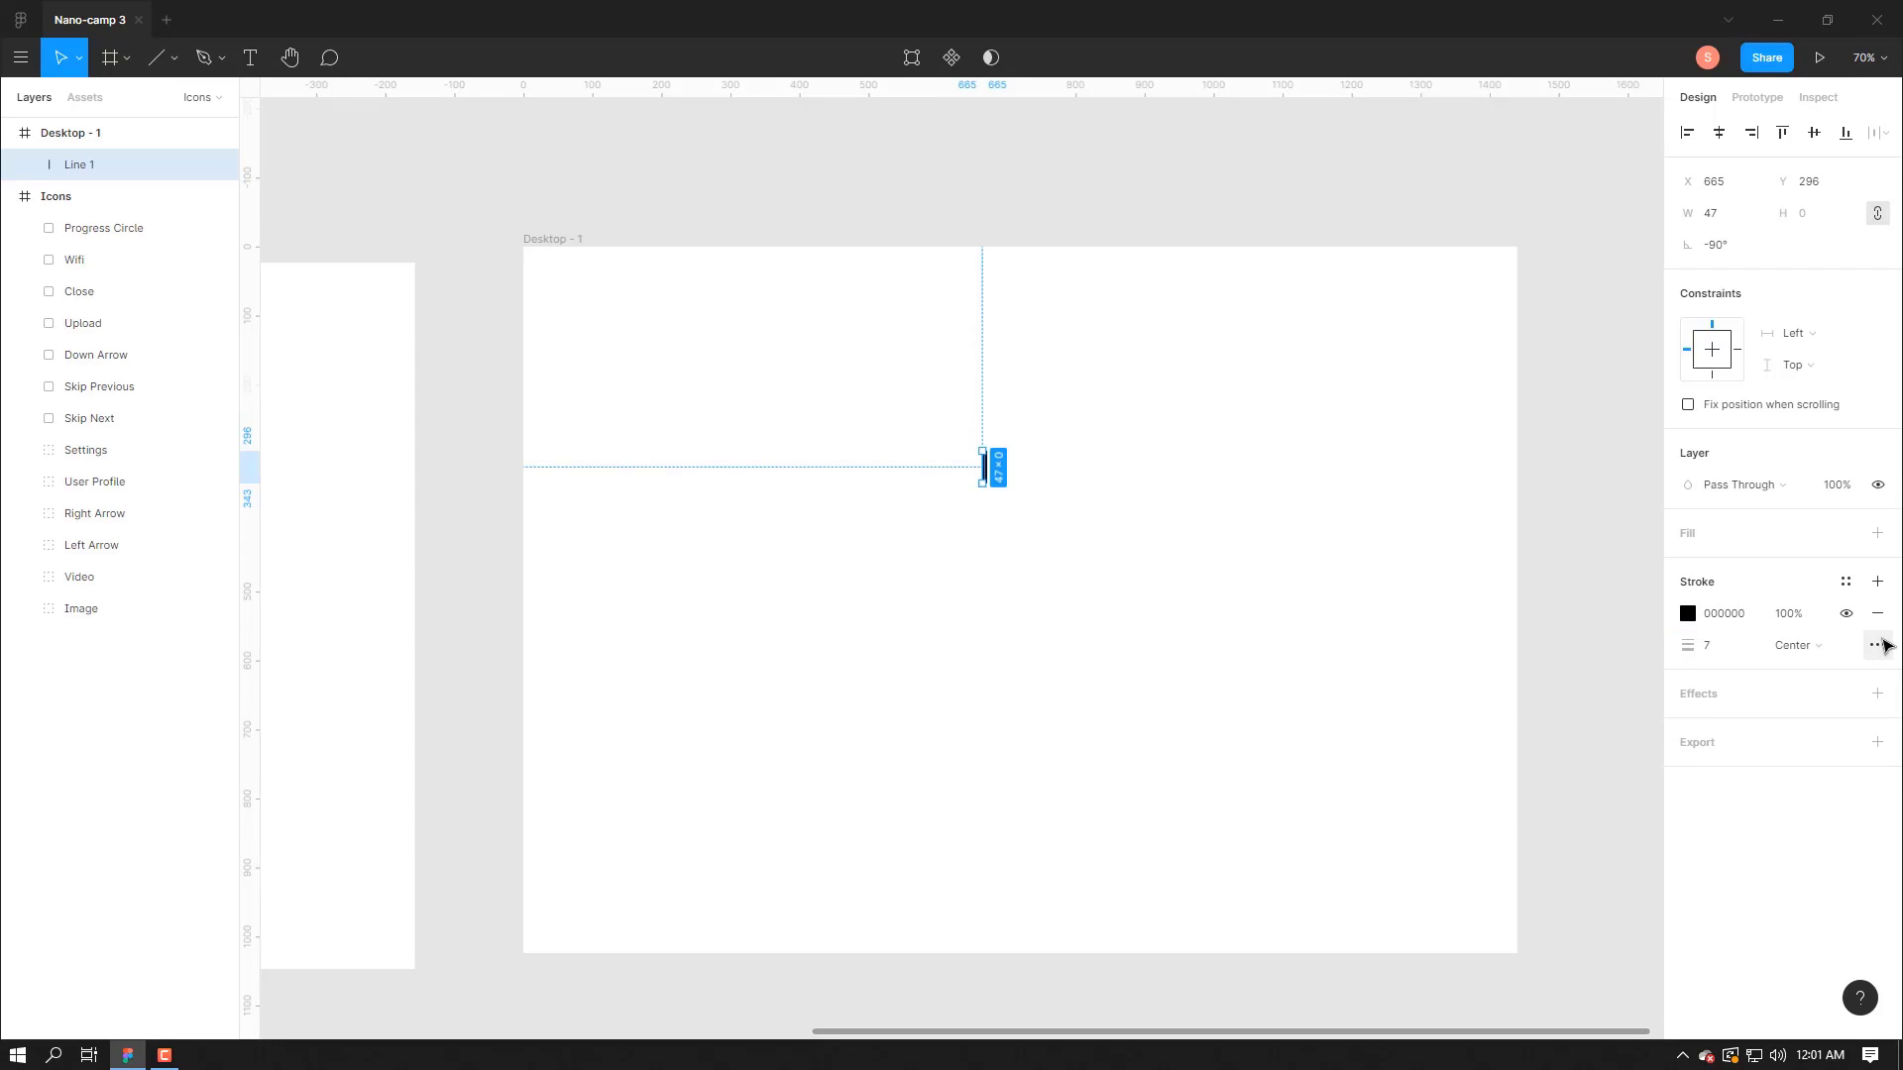
- Set the line's stroke alignment to Outside and its cap to Round
left_click(1877, 646)
left_click(1806, 645)
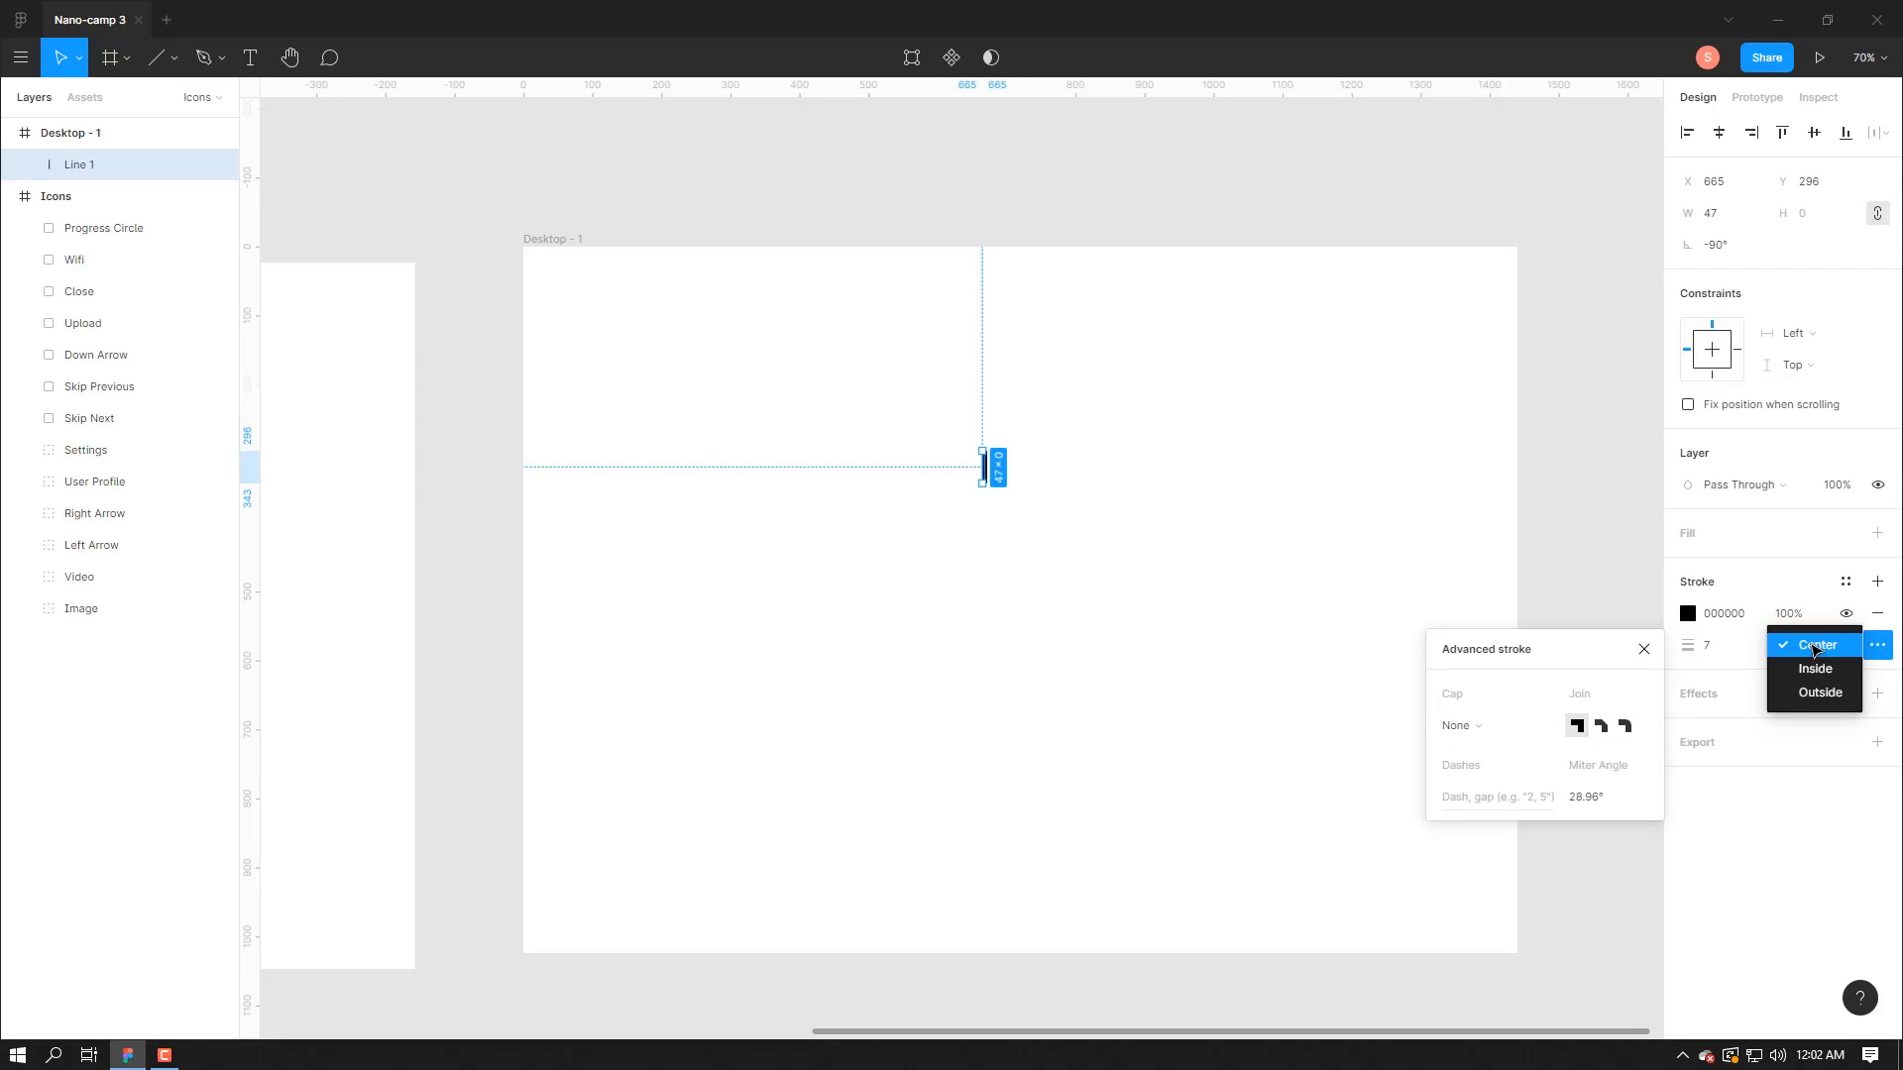
left_click(1815, 692)
left_click(1465, 725)
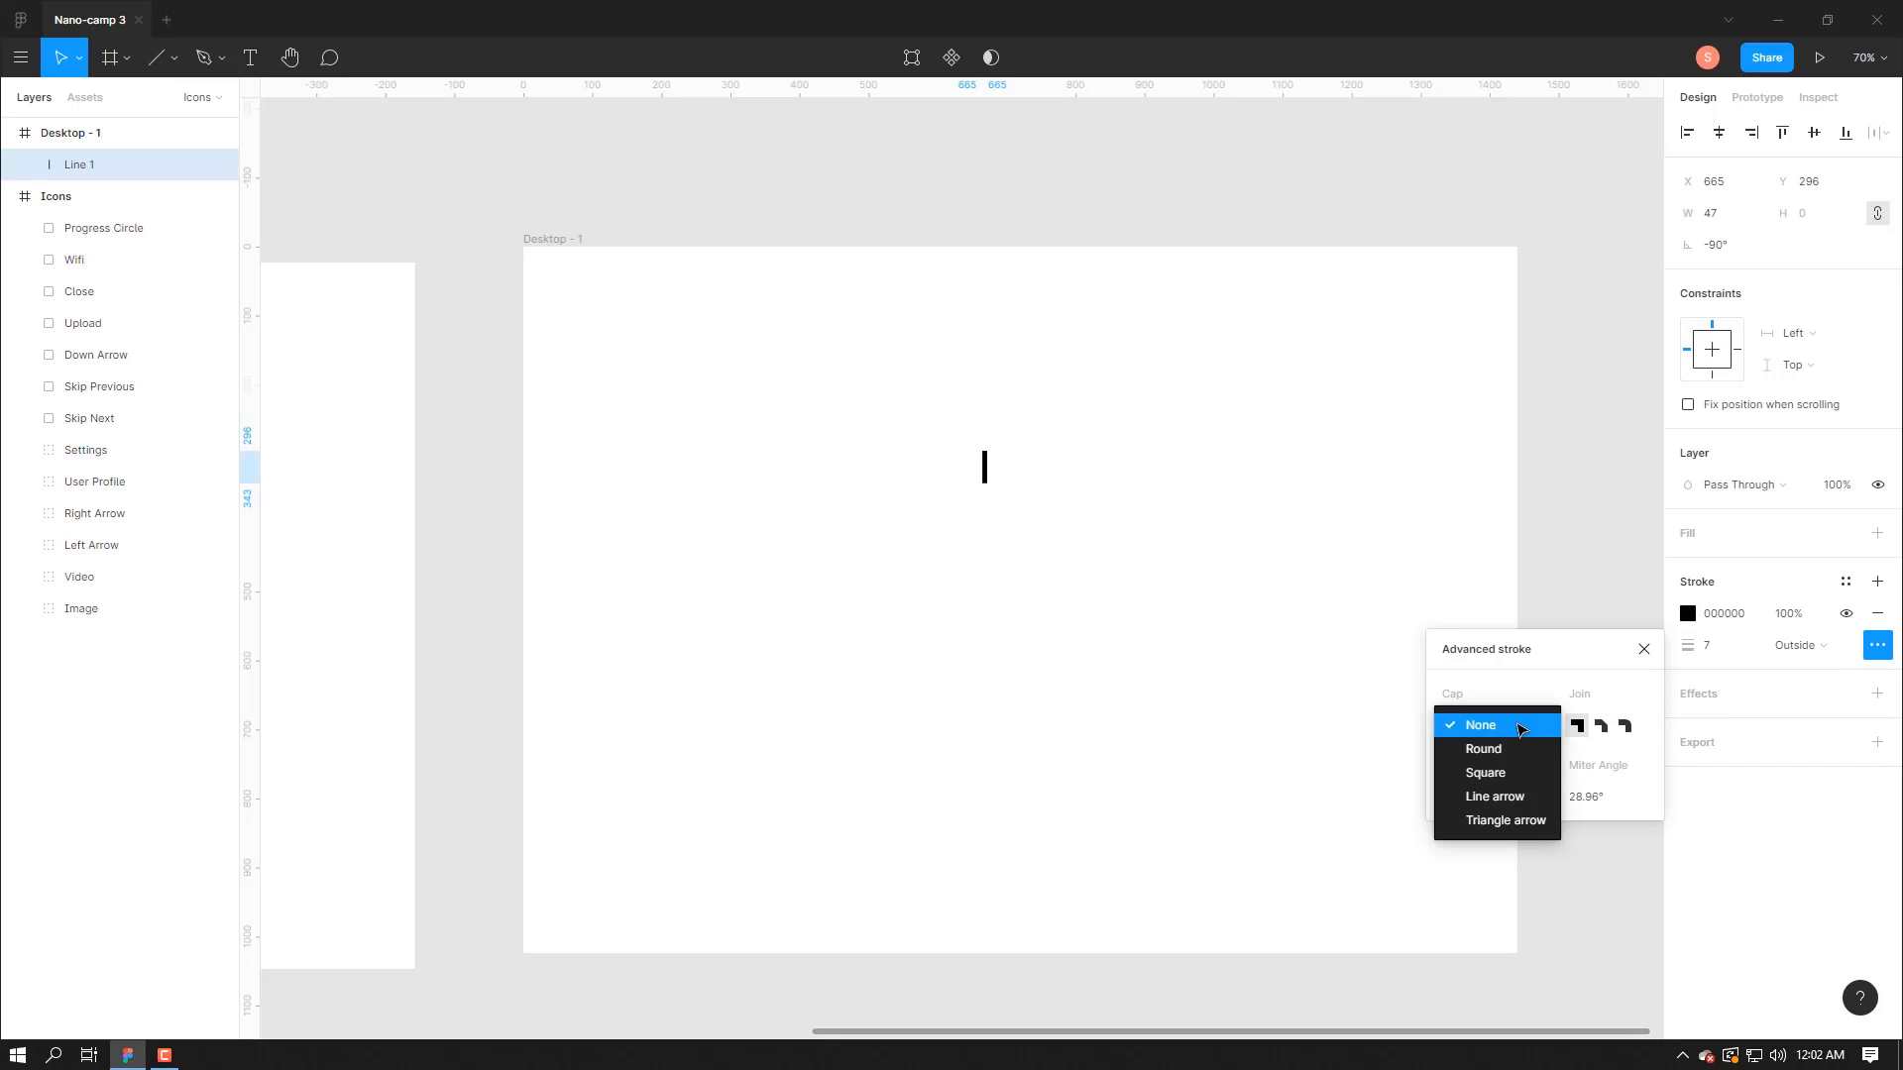
left_click(1499, 750)
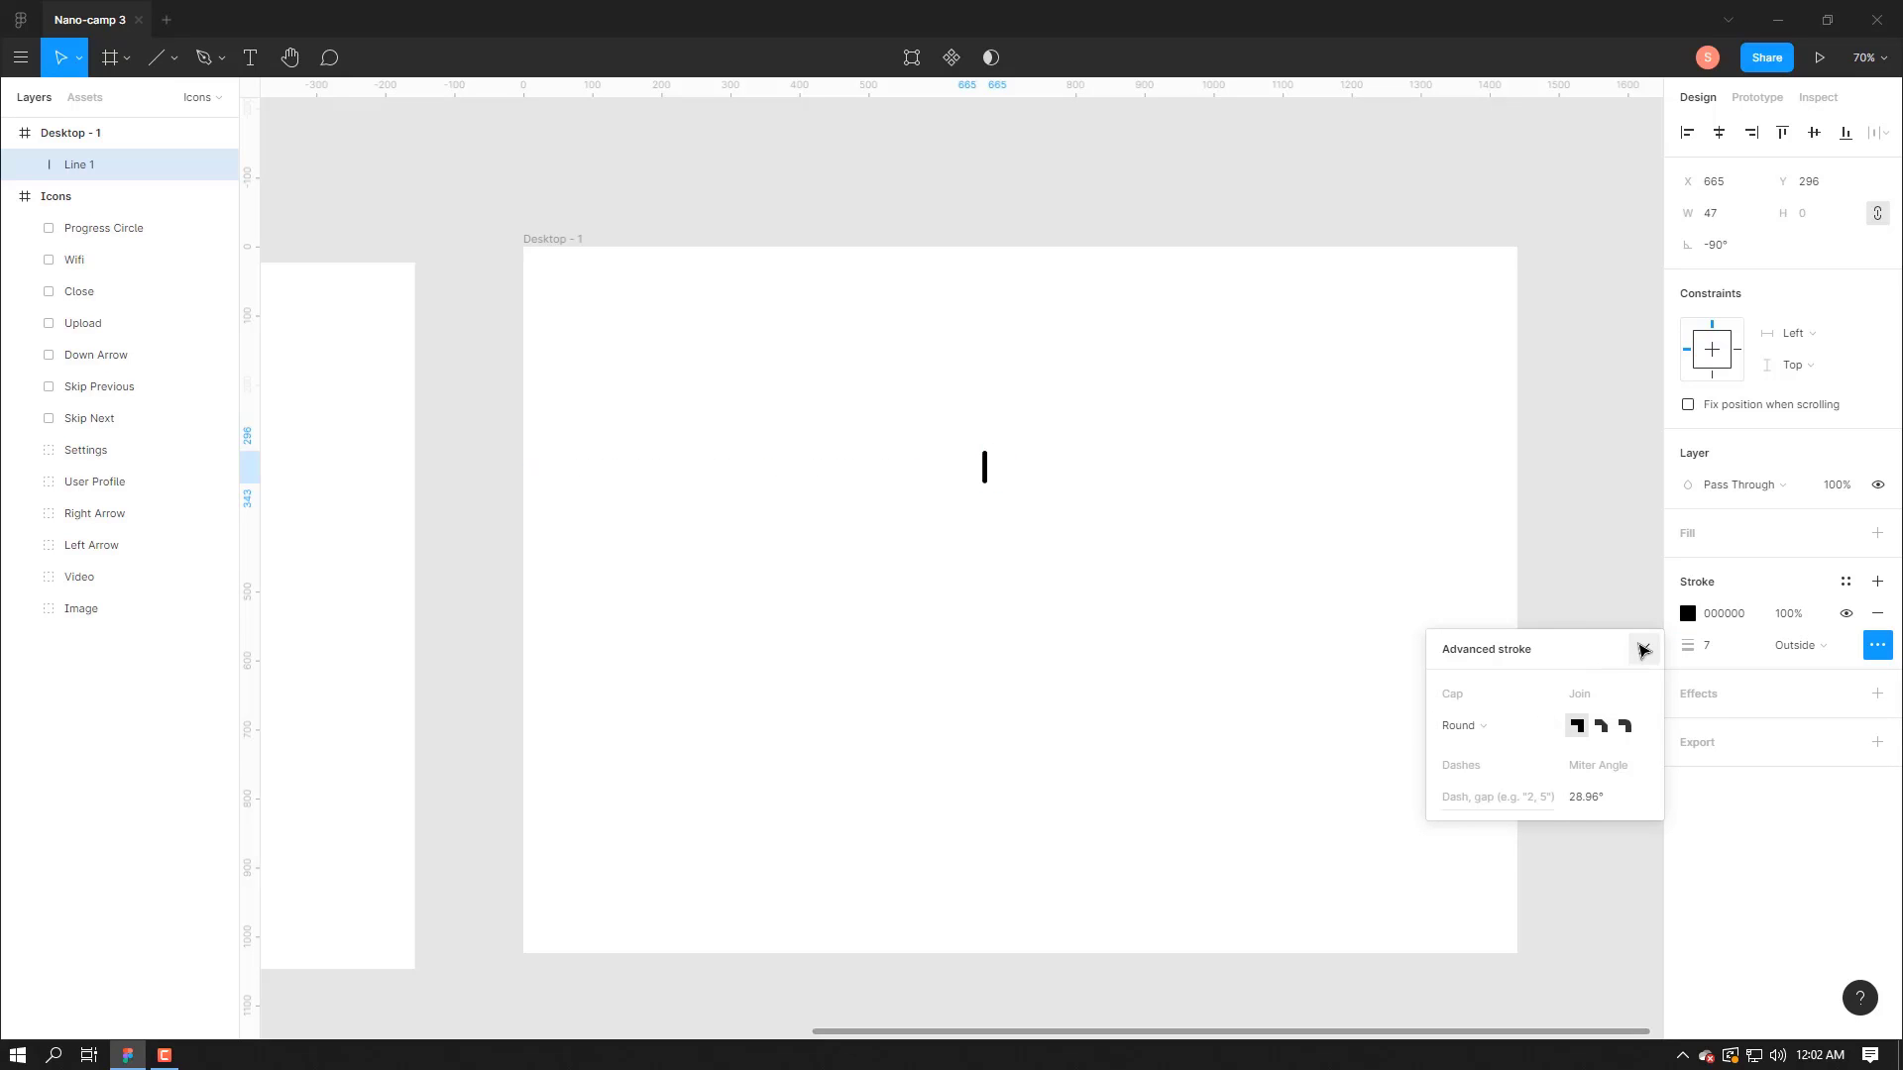
left_click(1643, 649)
left_click(1205, 613)
left_click(985, 467)
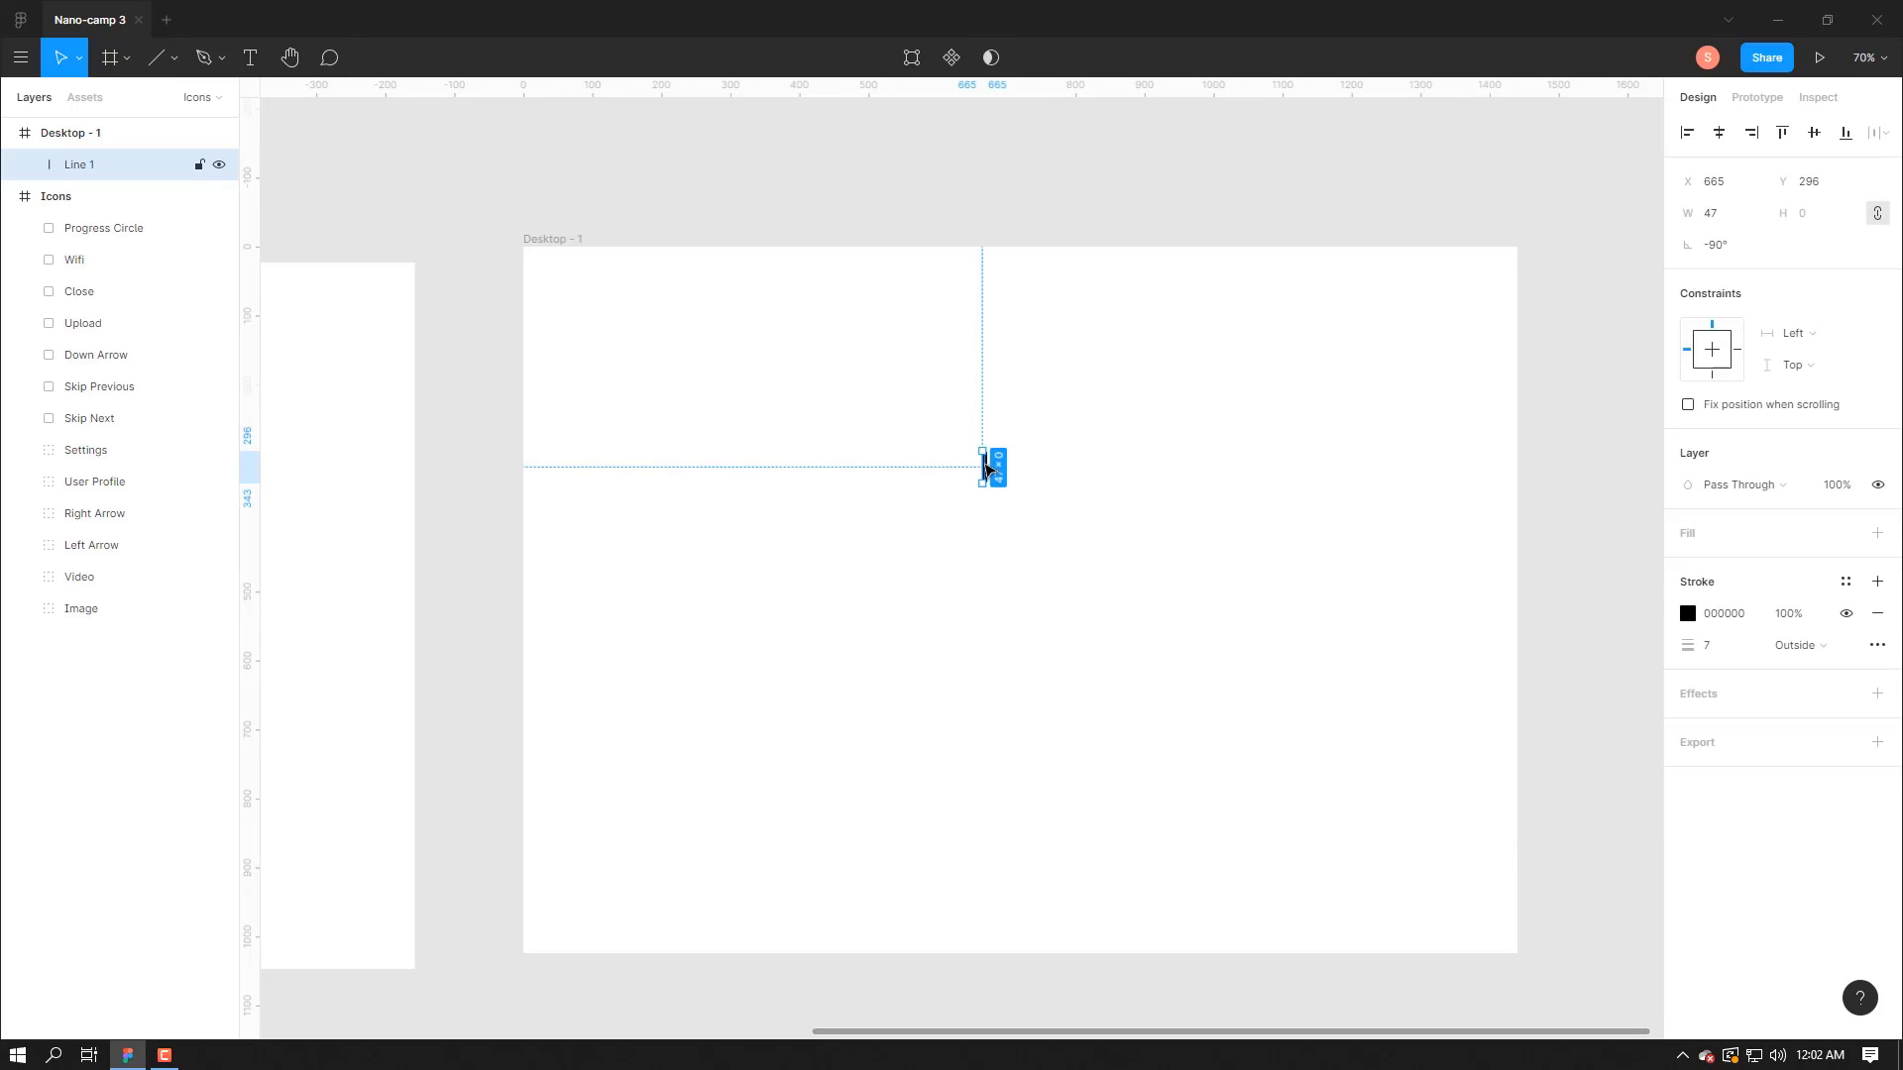
- Draw a triangle about 46 × 46 to the left of the line and rotate it to -90°
left_click(177, 75)
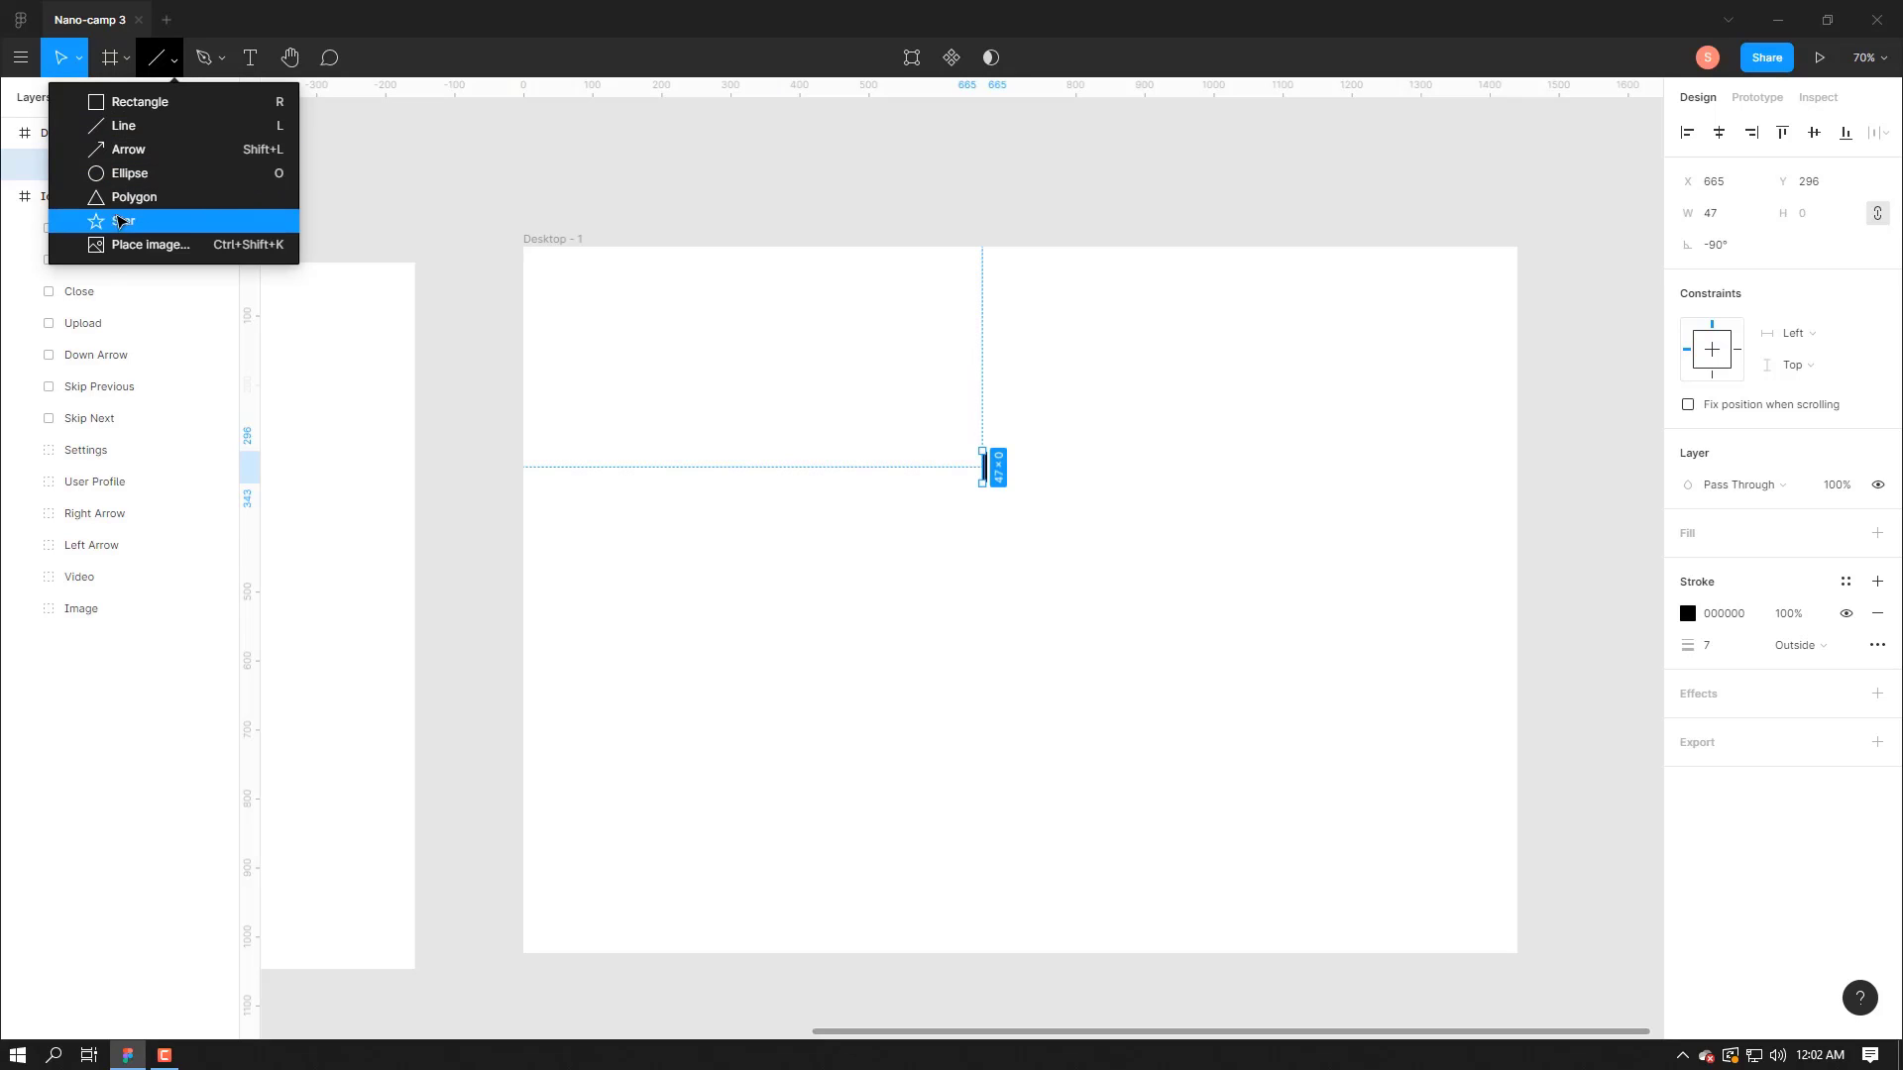
left_click(123, 198)
left_click_drag(709, 494, 742, 527)
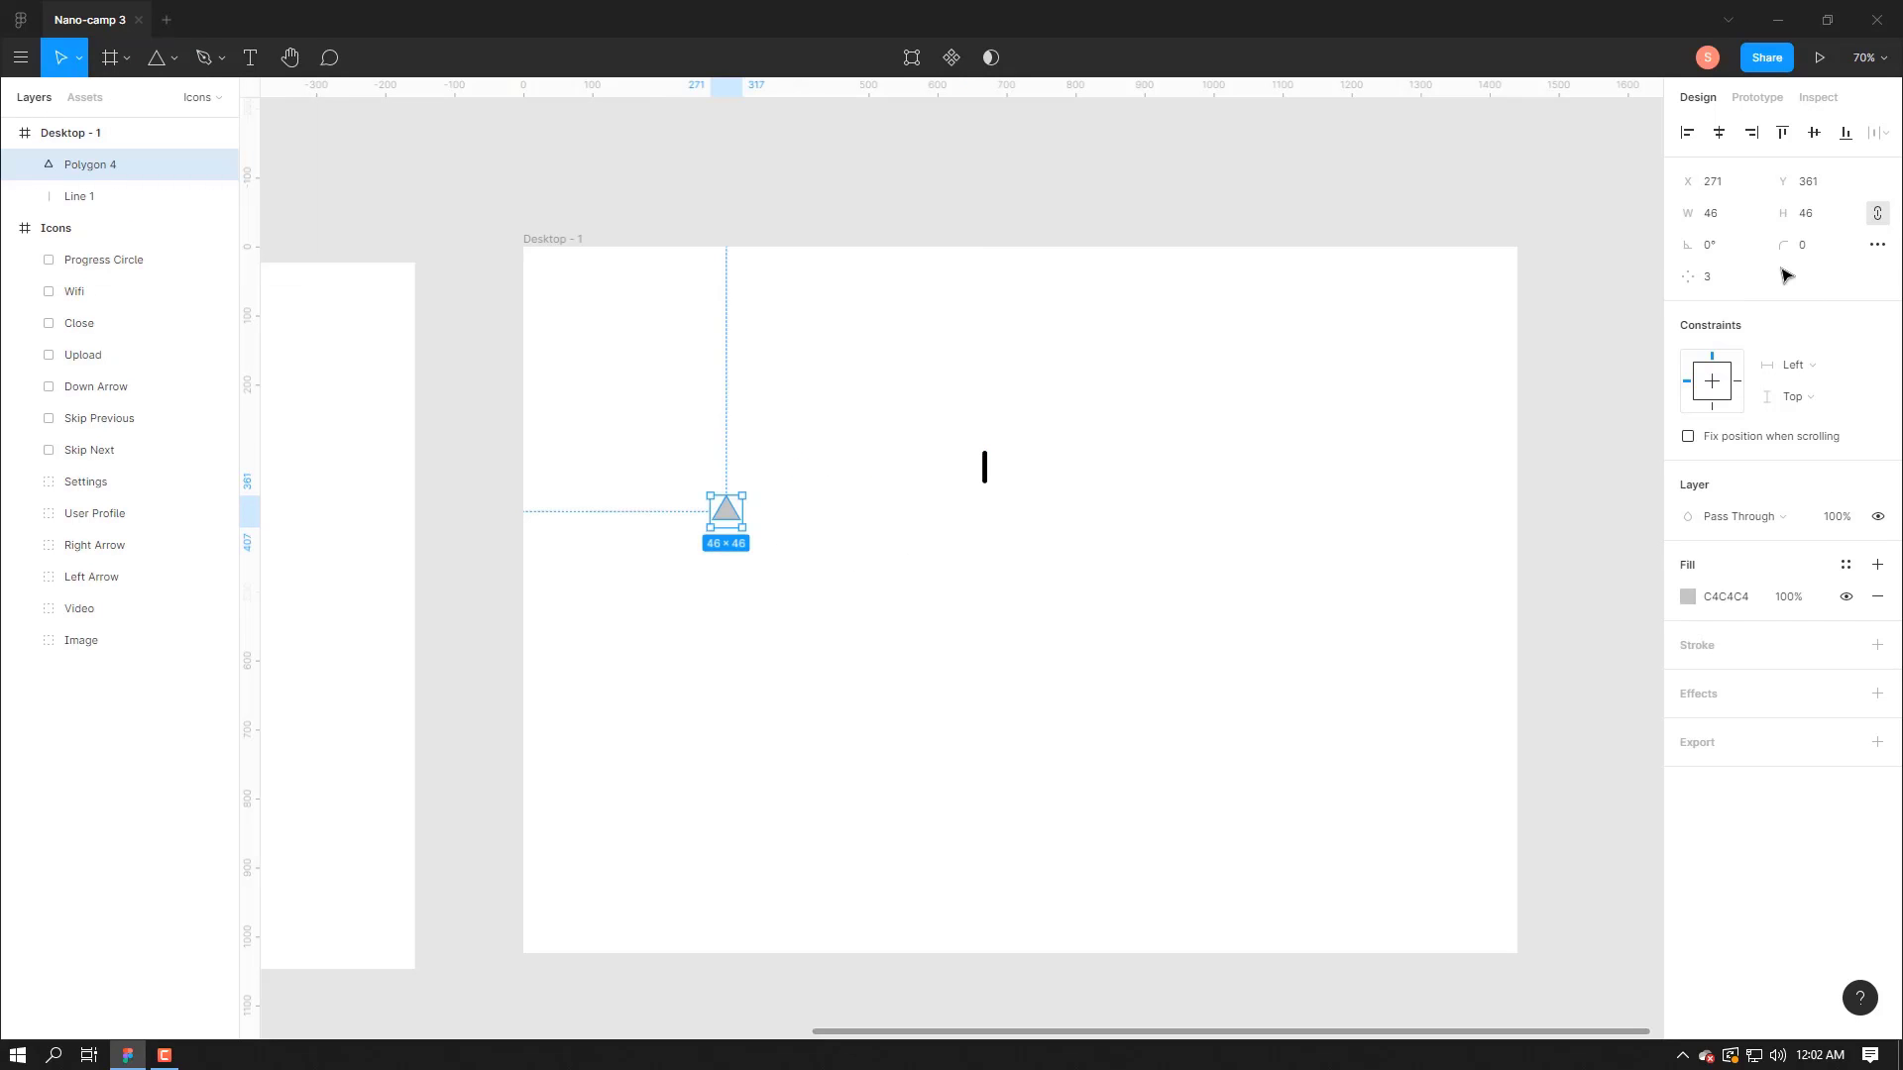
left_click(1745, 246)
type("-90")
key("Return")
- Place the triangle with its tip against the line and combine the two shapes with Union
left_click_drag(722, 517, 961, 475)
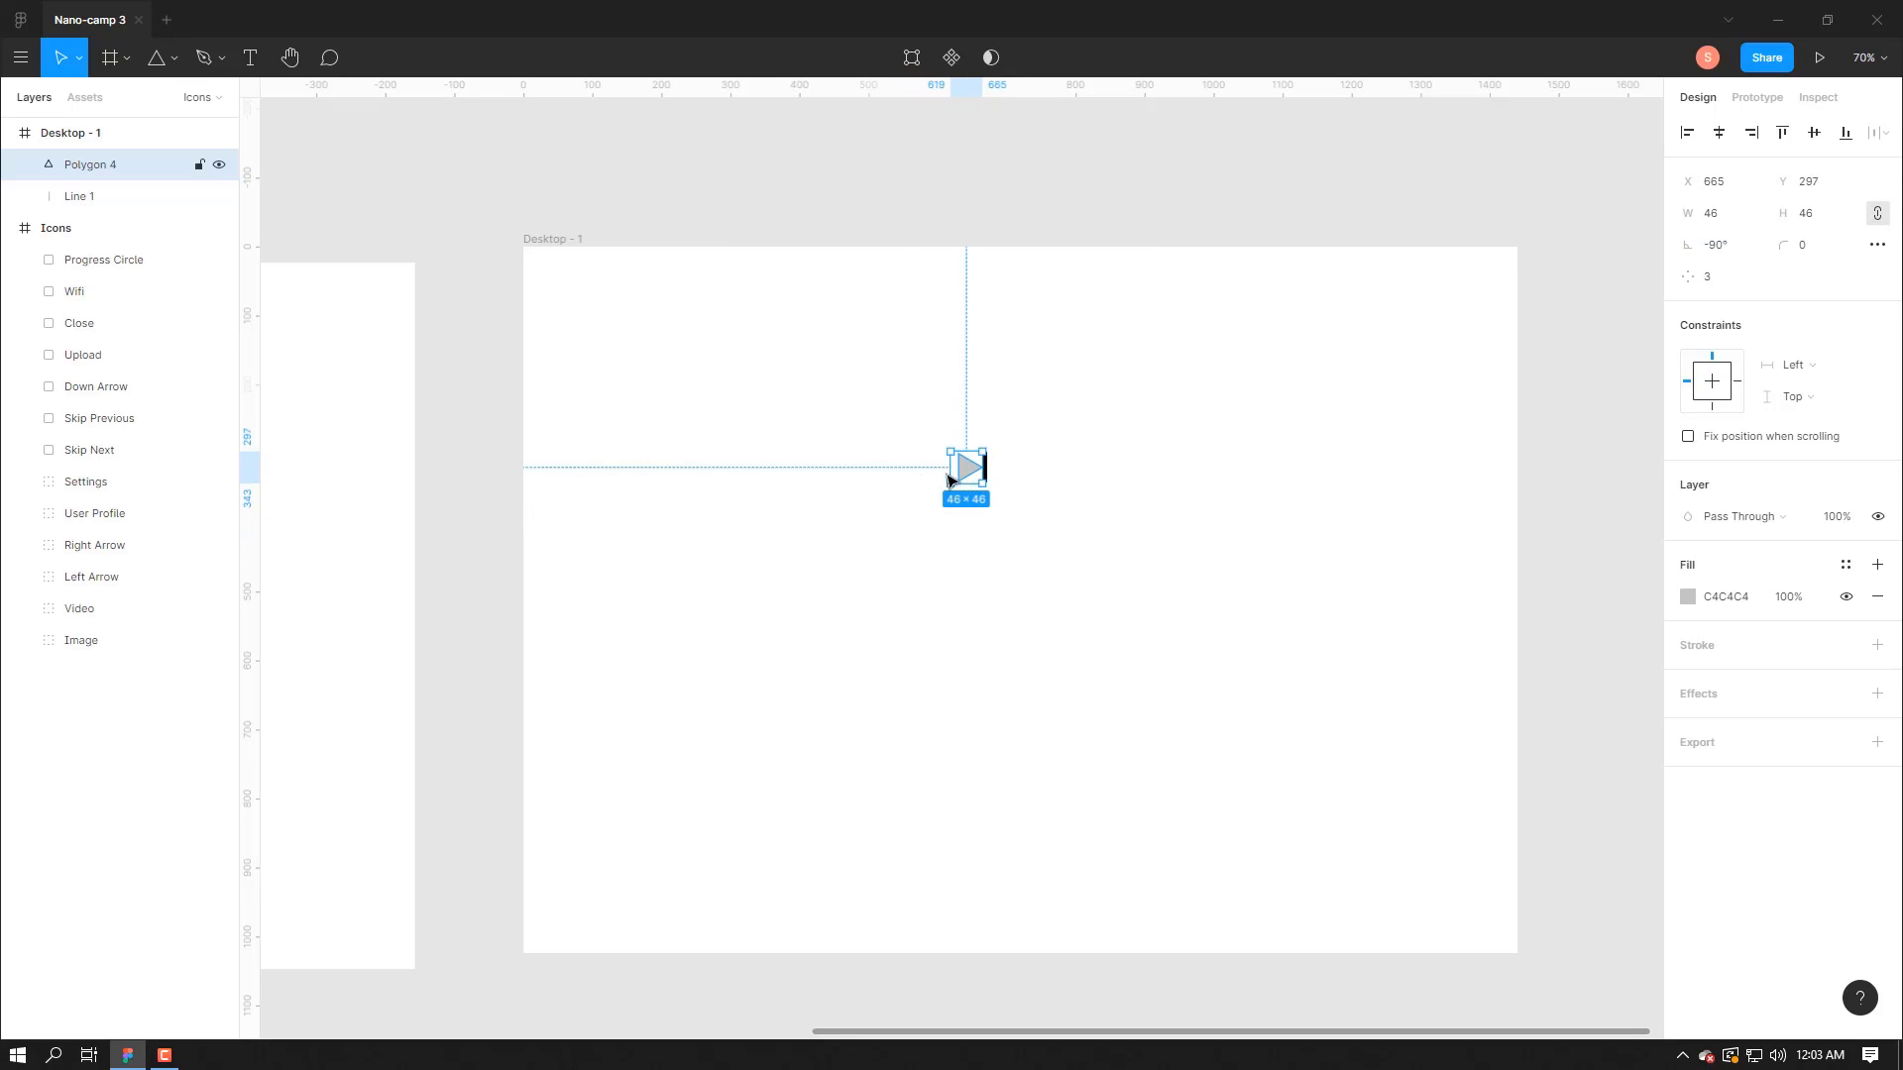
left_click(919, 482)
left_click(967, 472)
left_click(89, 204, "shift")
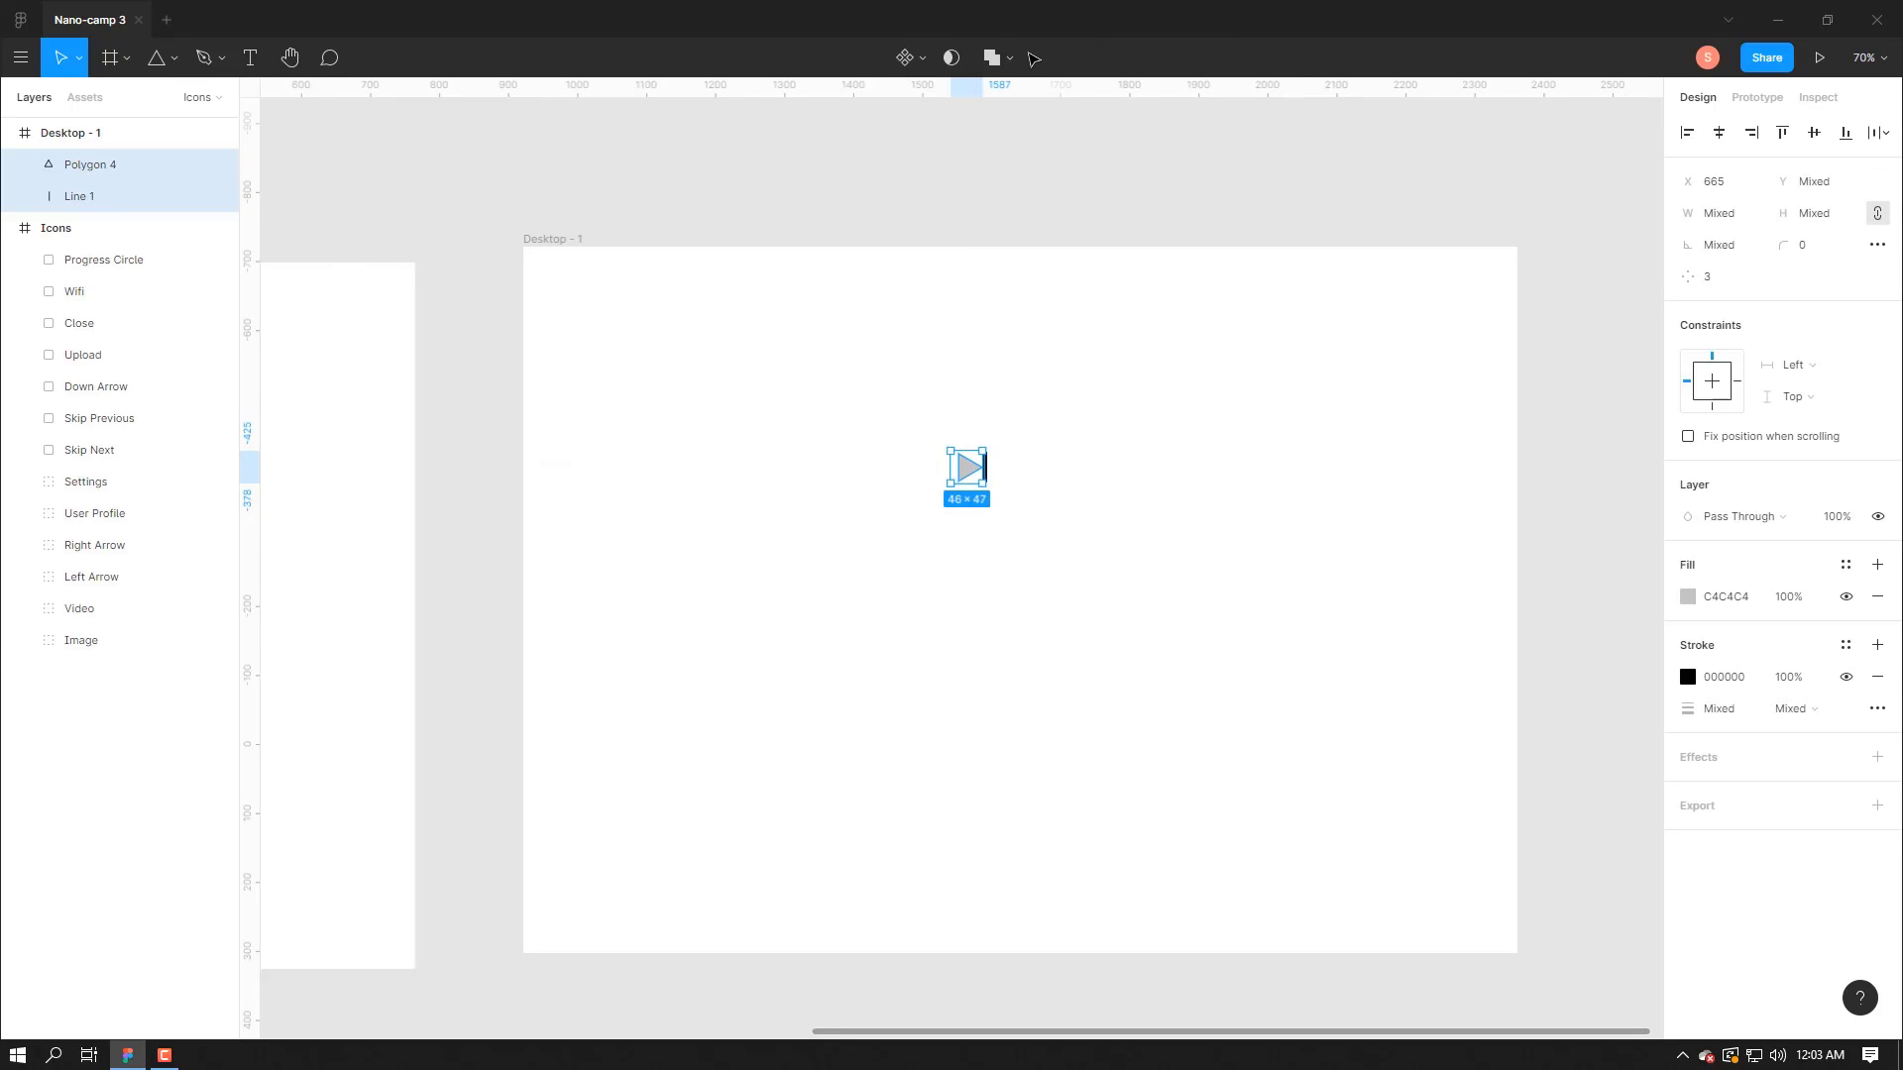
left_click(1009, 58)
left_click(1007, 100)
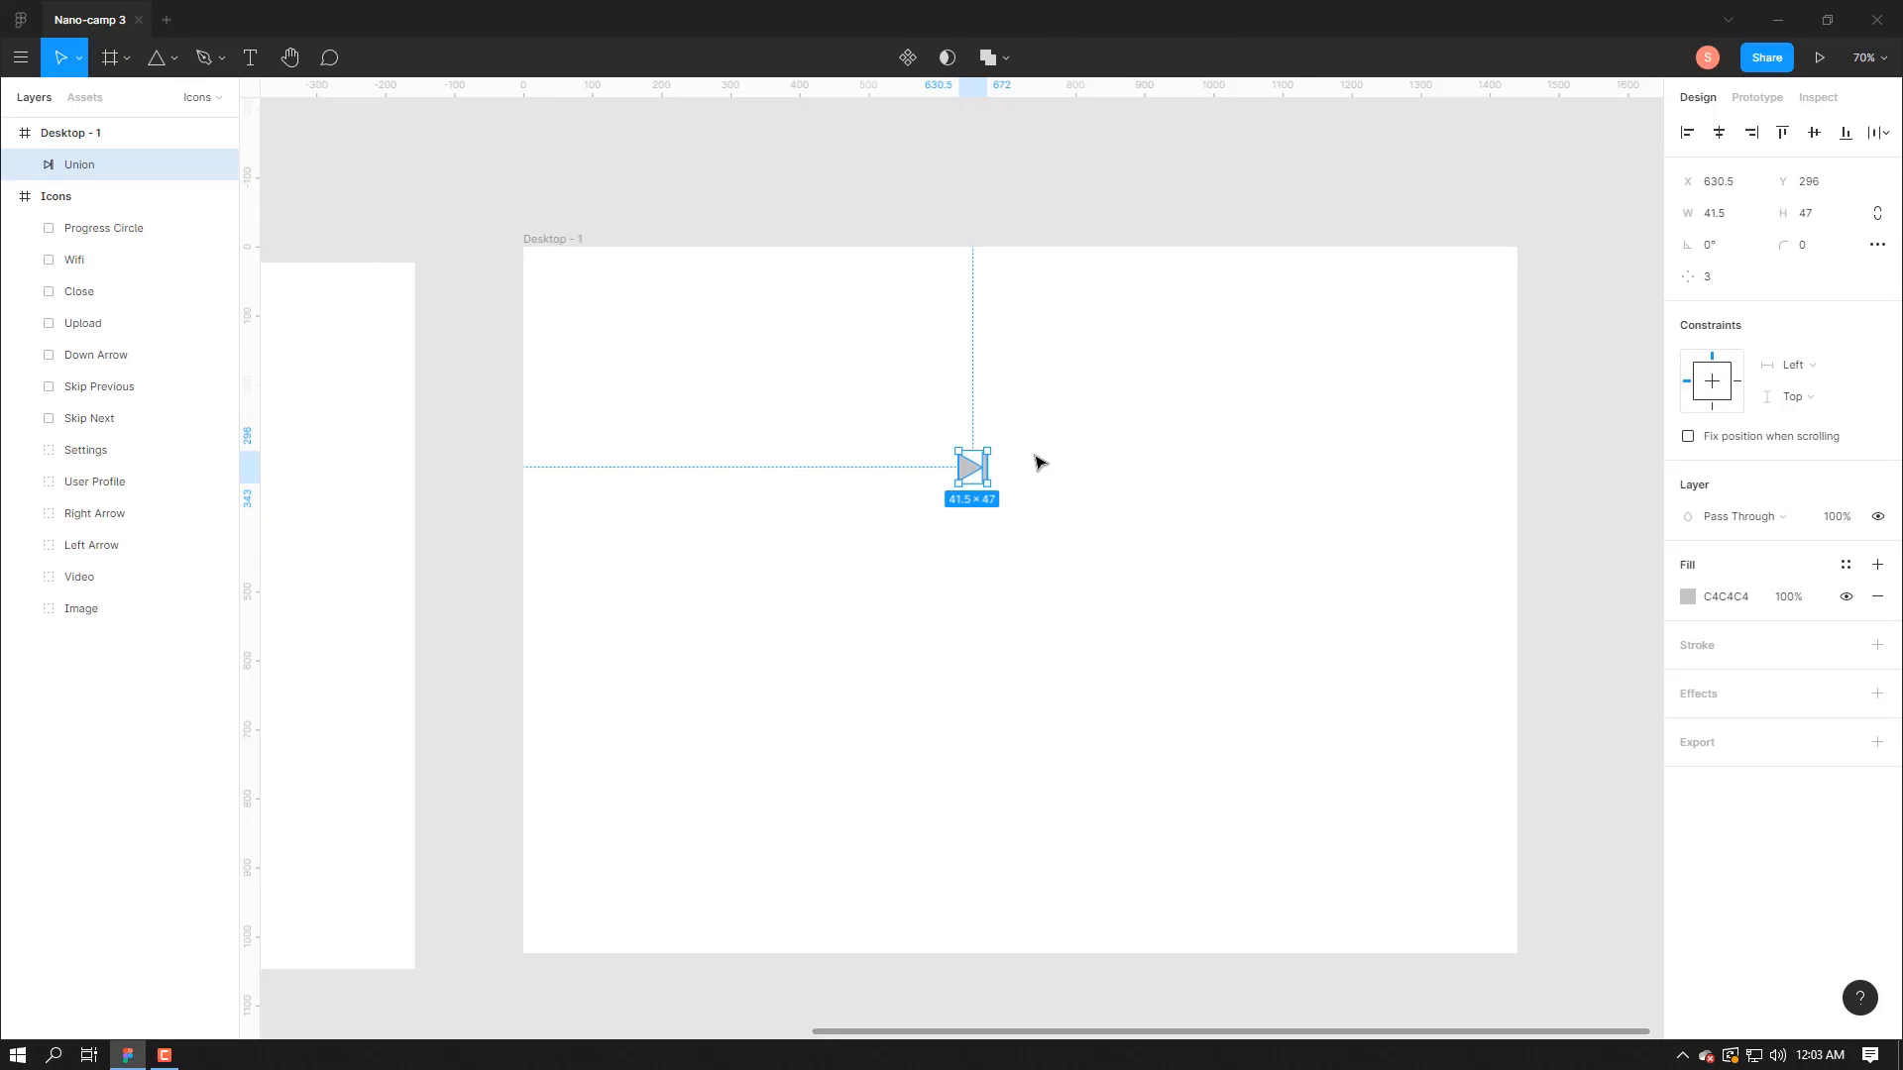
- Flatten the union of the triangle and line into a single vector shape
left_click(1037, 463)
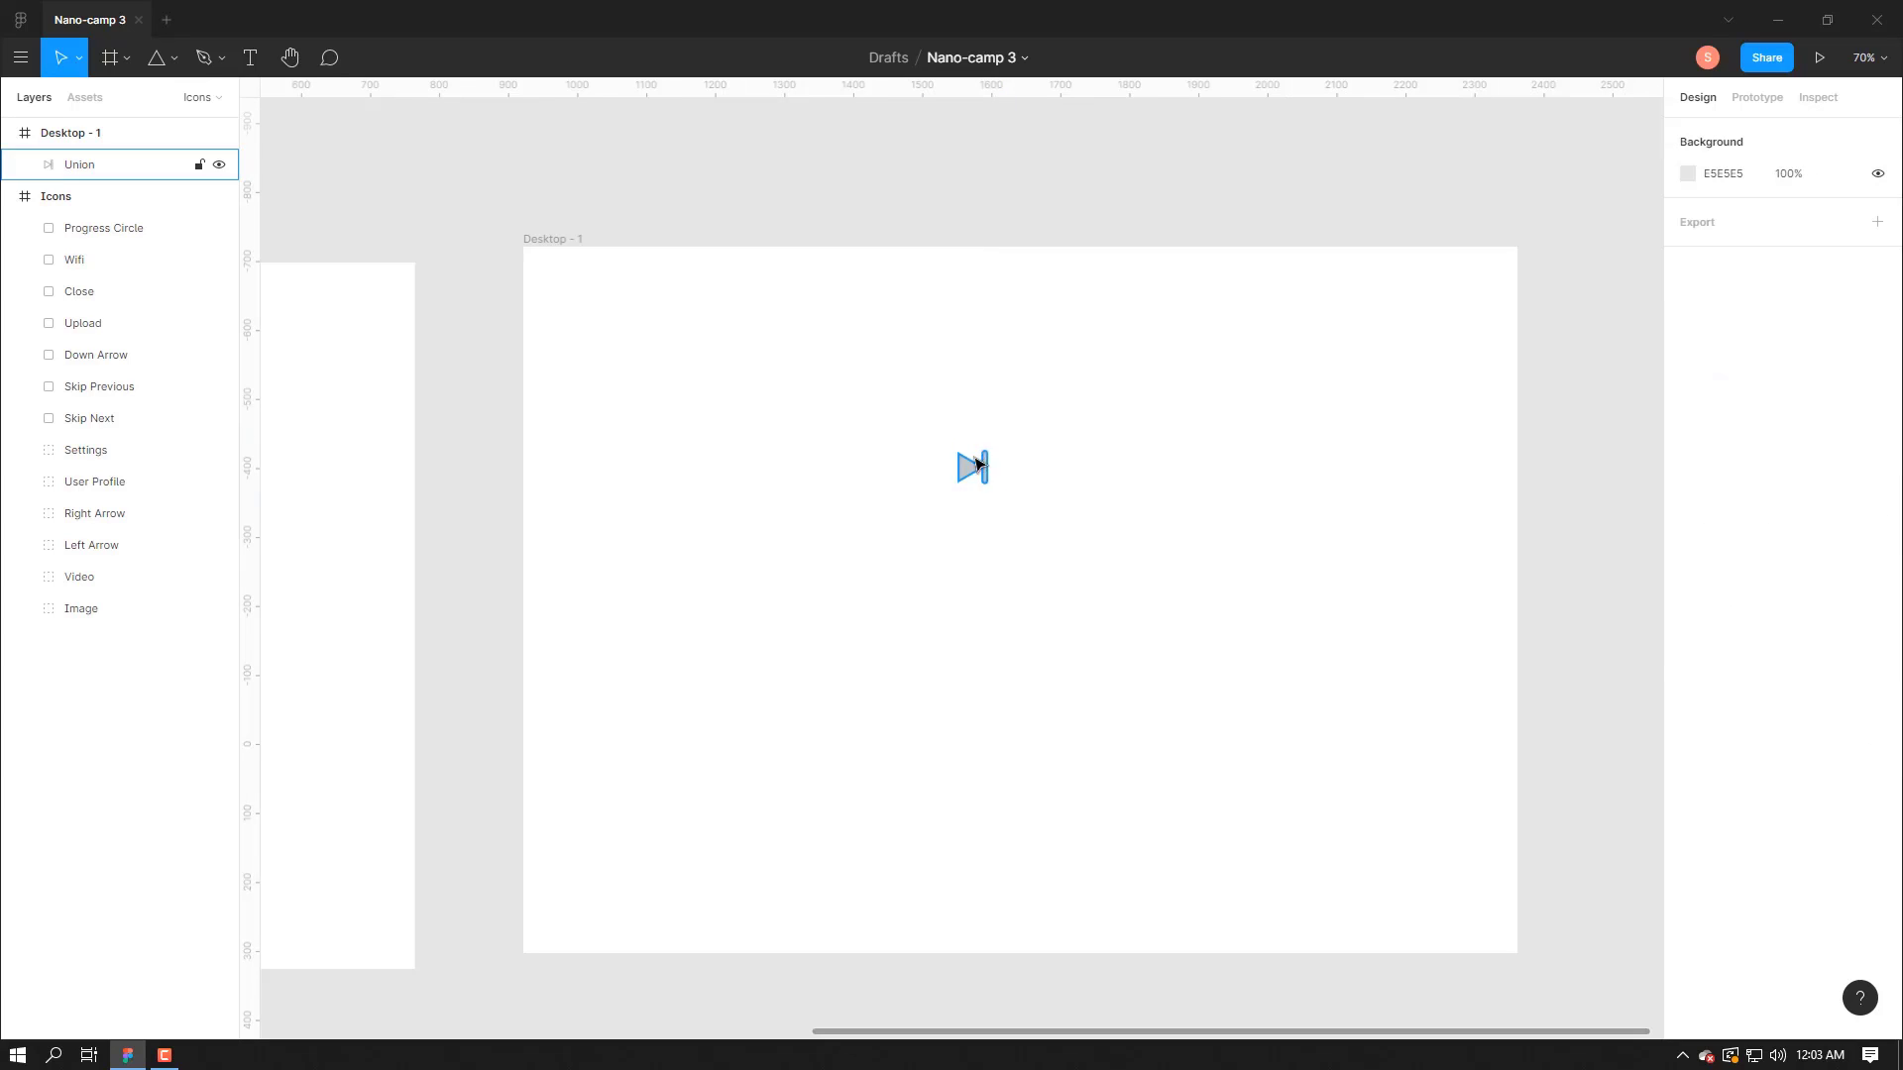
left_click(970, 467)
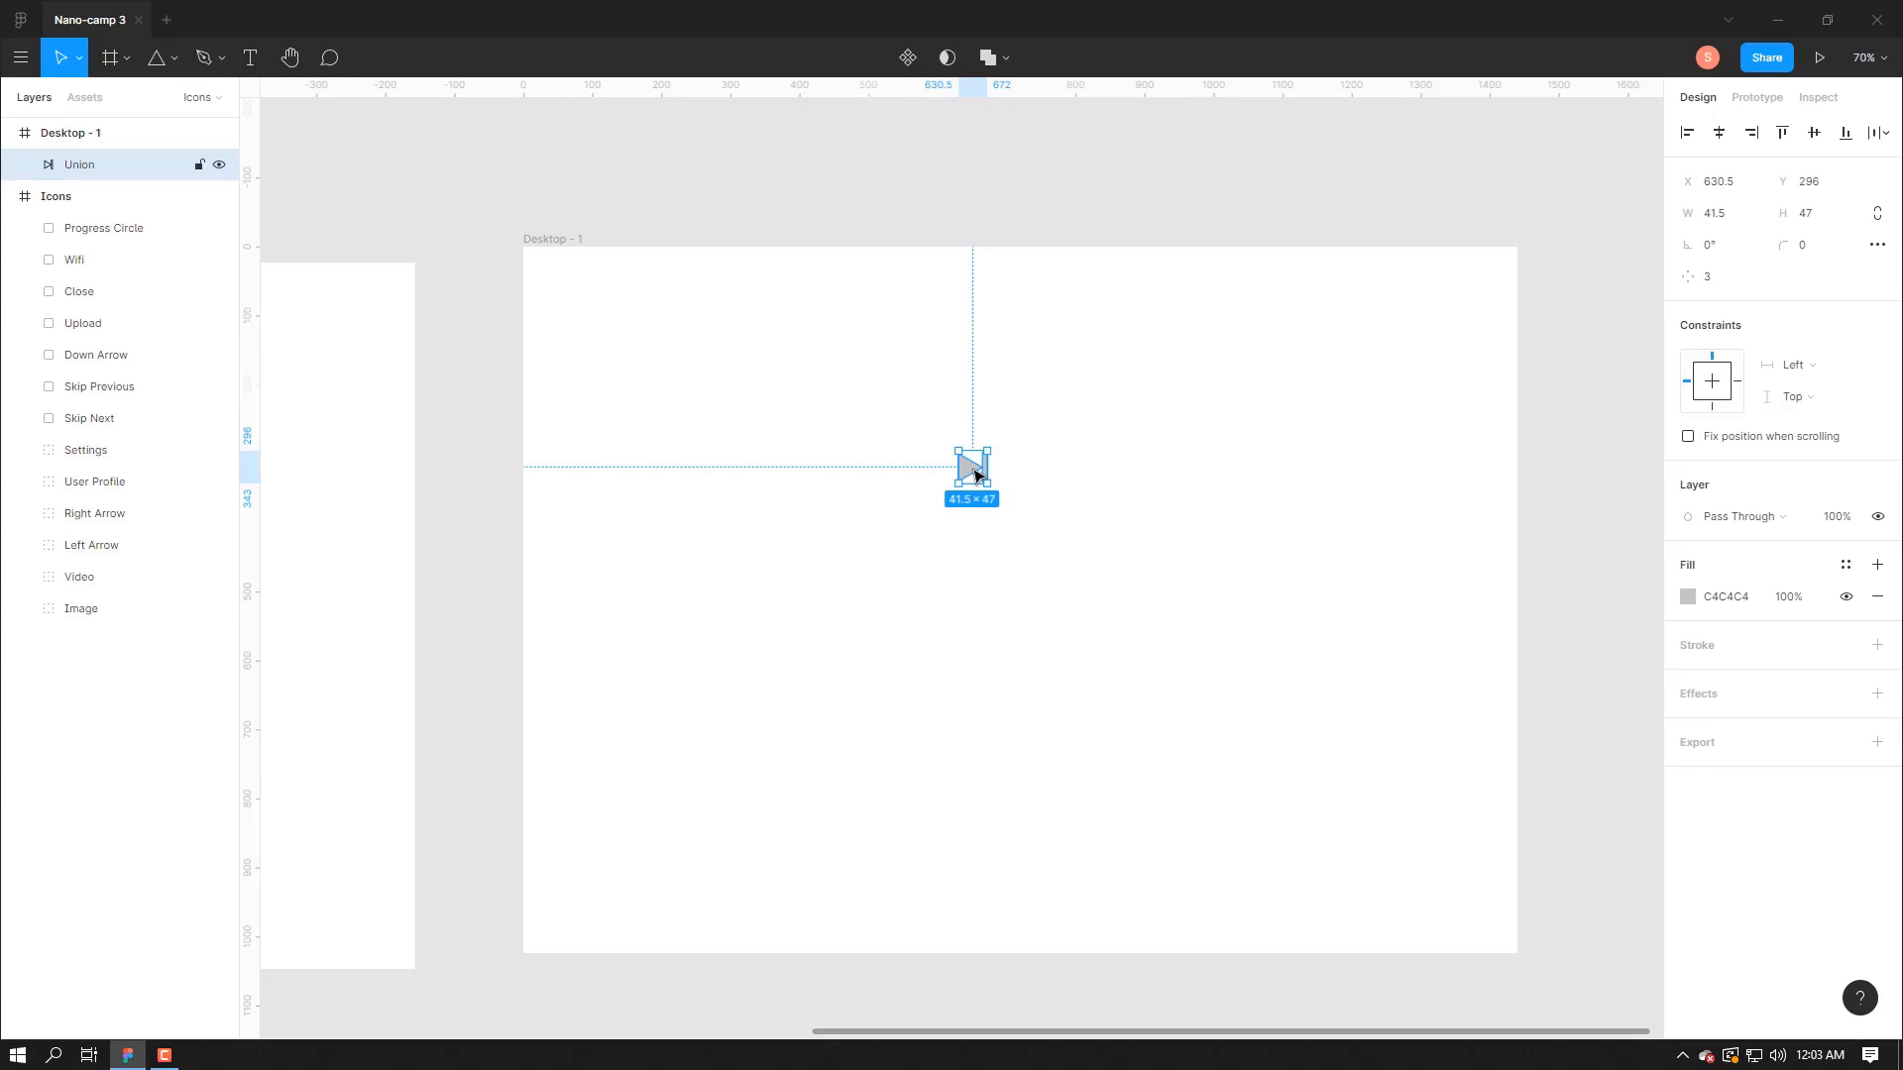
left_click(994, 57)
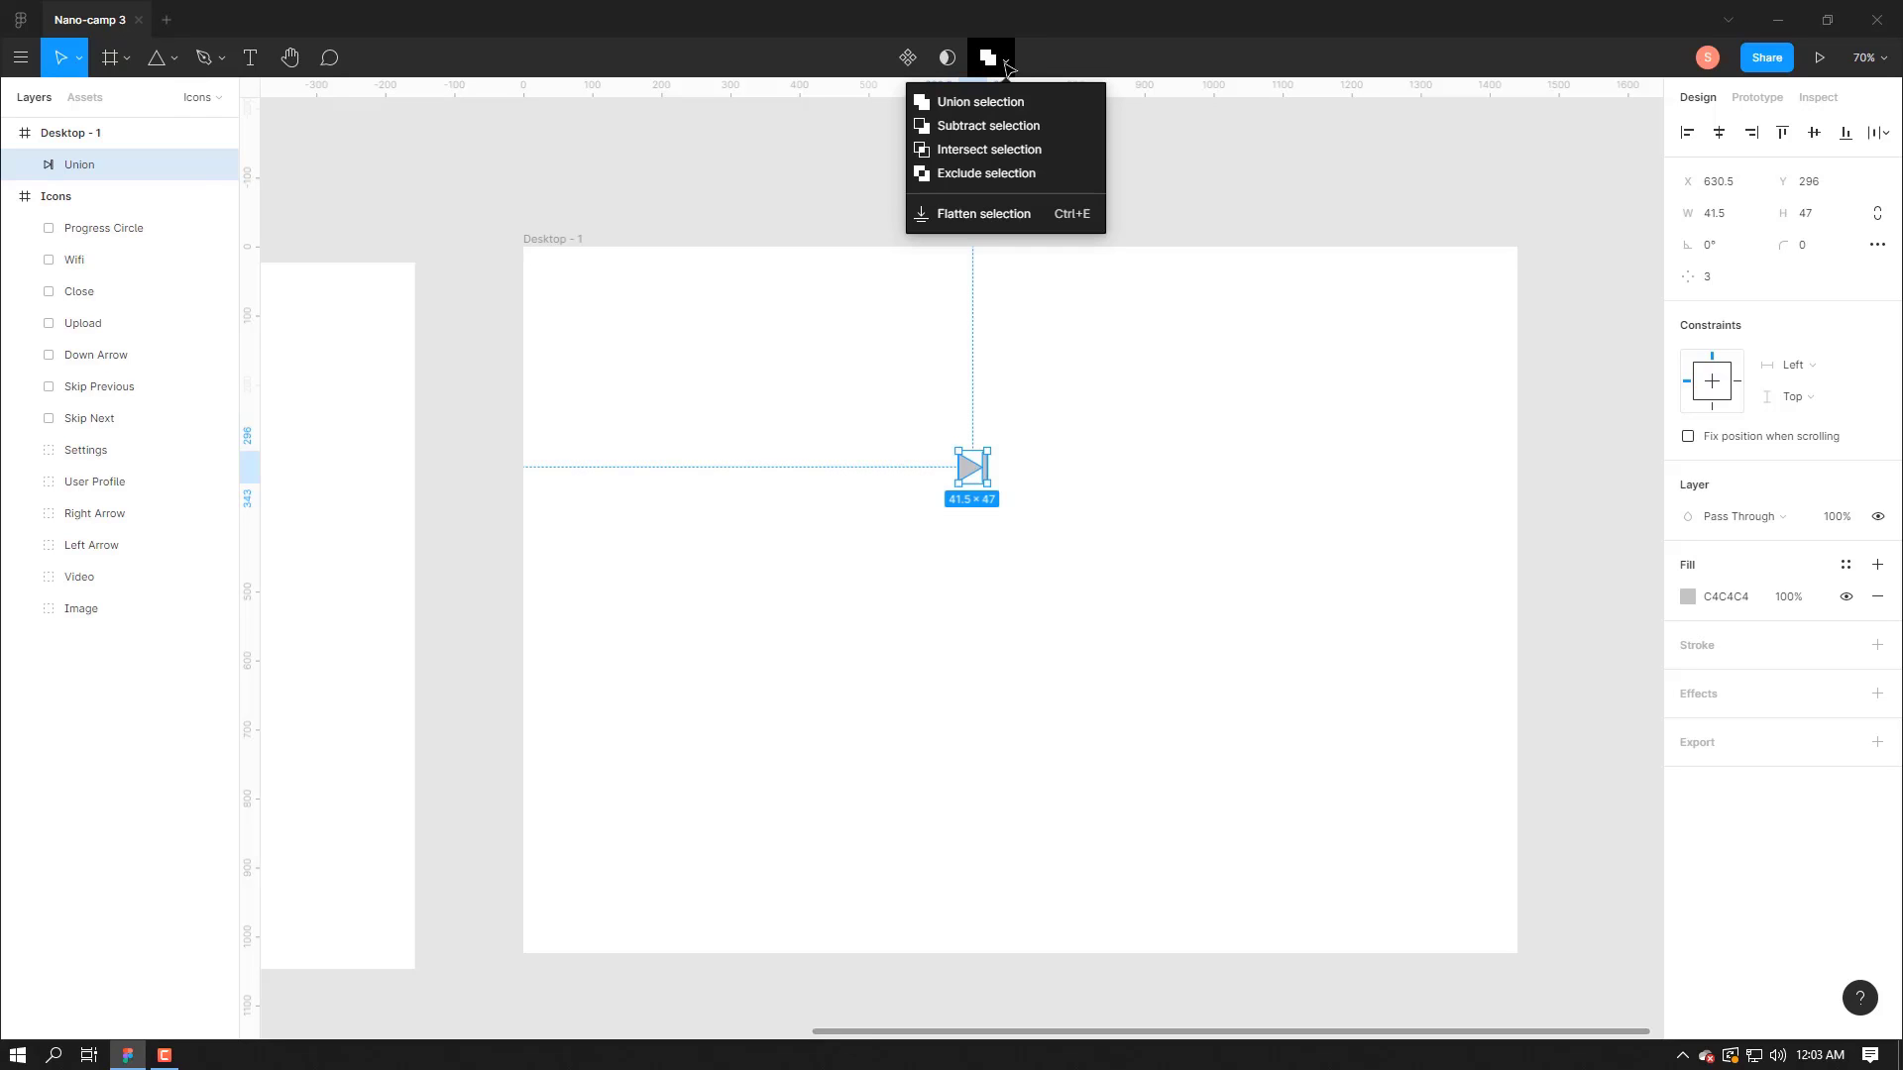
left_click(984, 215)
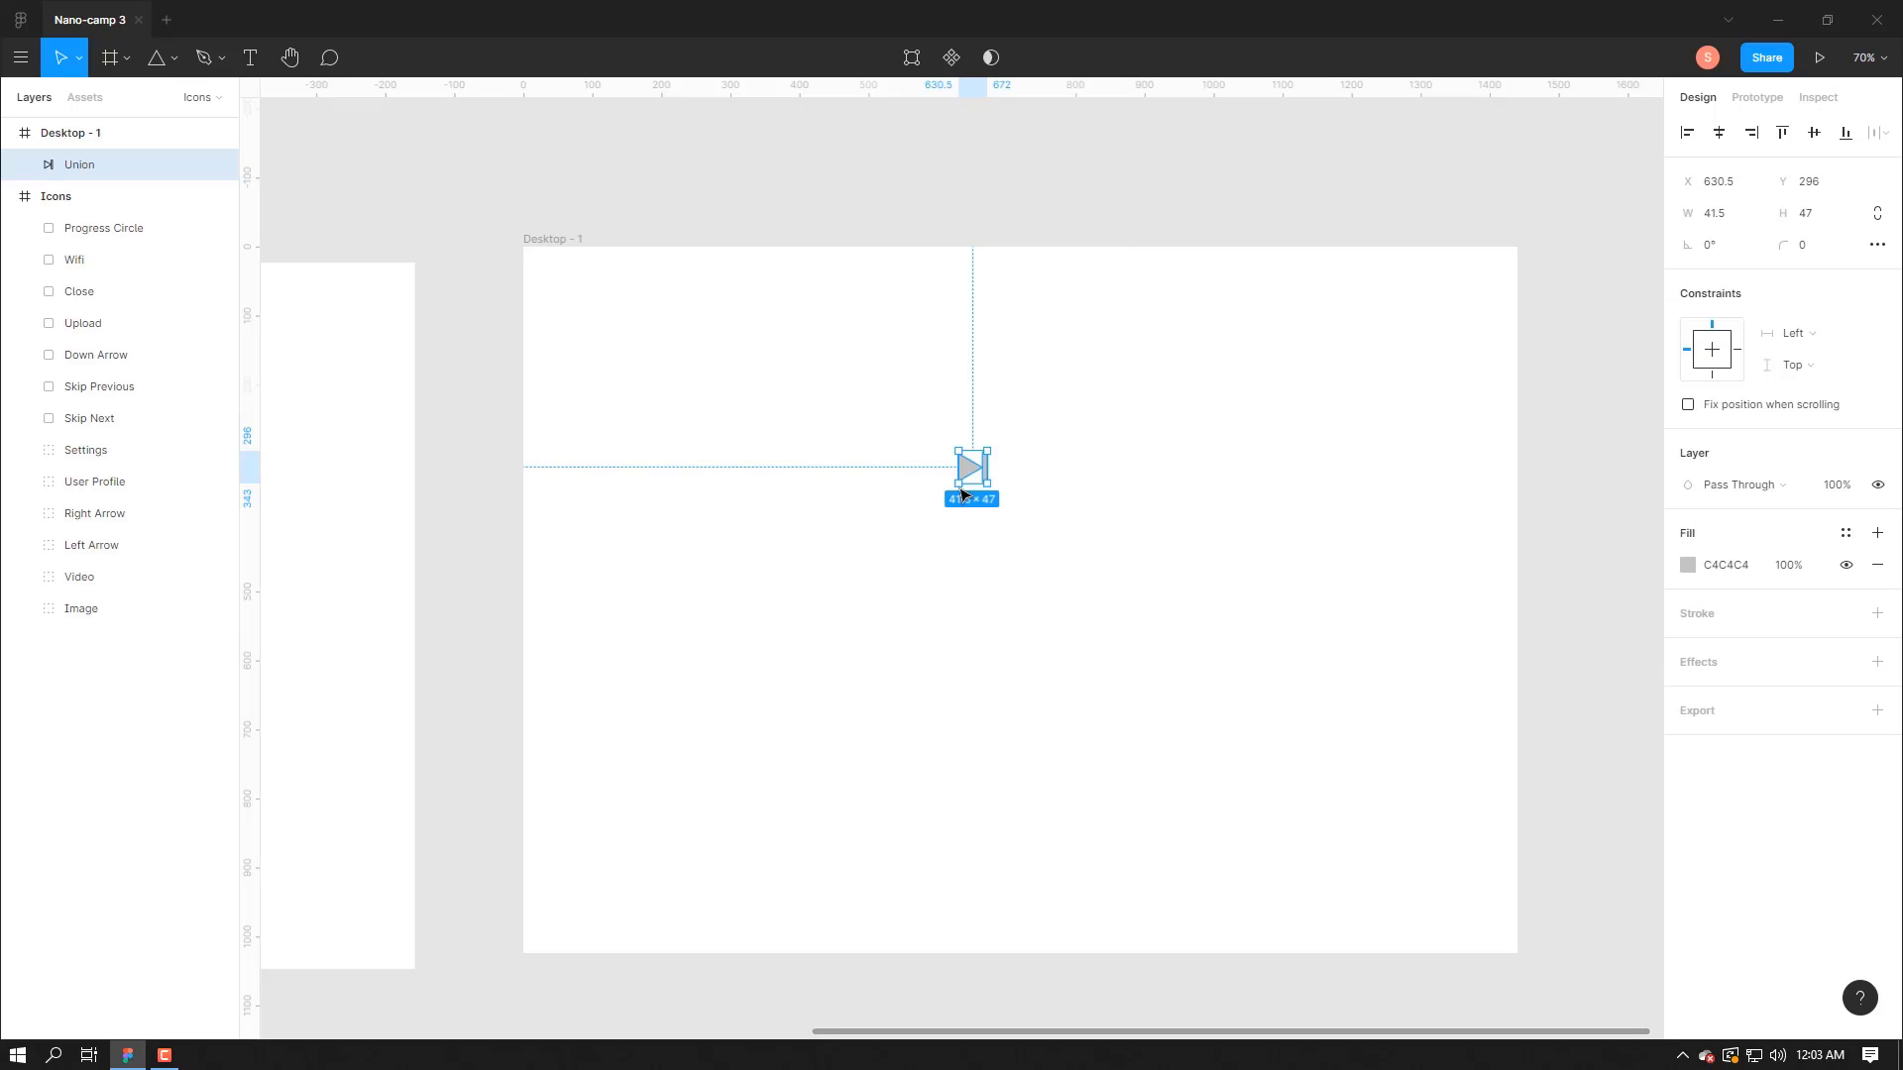
- Shift the flattened skip shape slightly left on Desktop - 1 and fill it with black (000000)
left_click(923, 493)
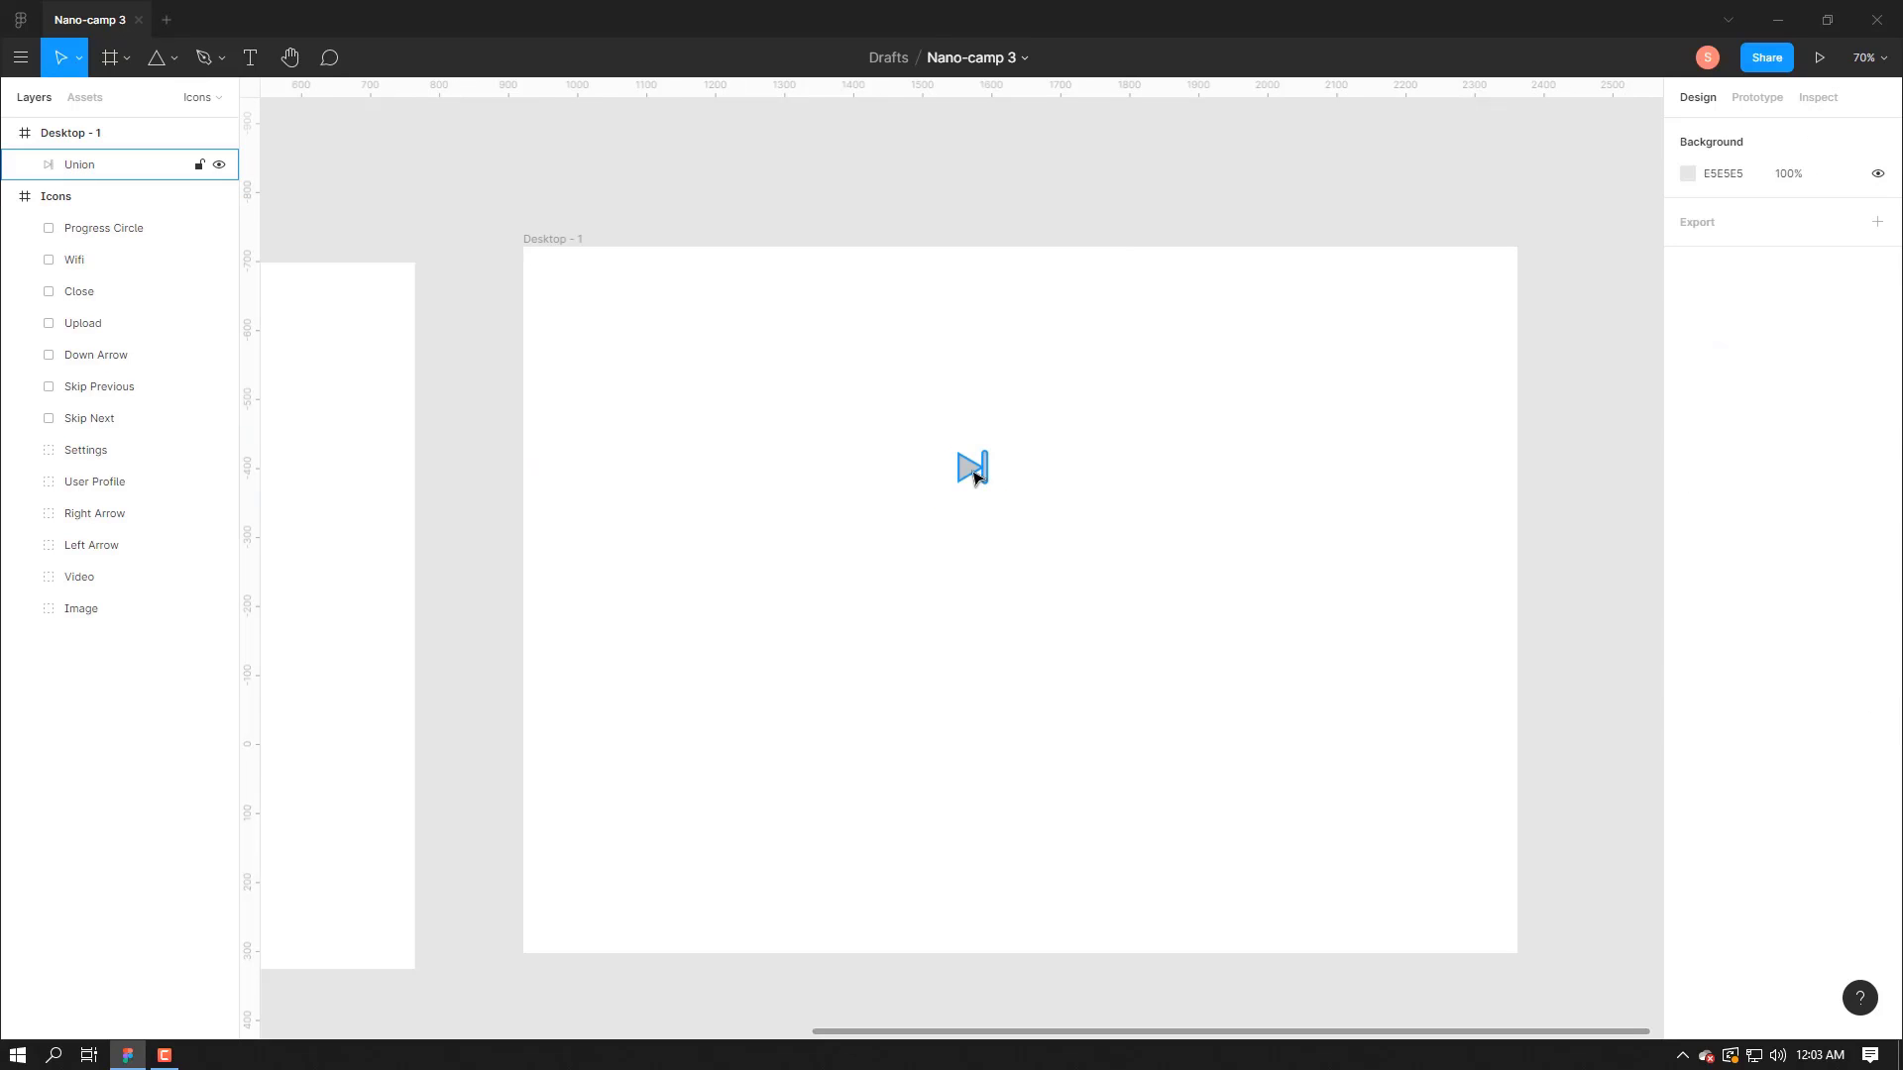
left_click_drag(975, 471, 944, 474)
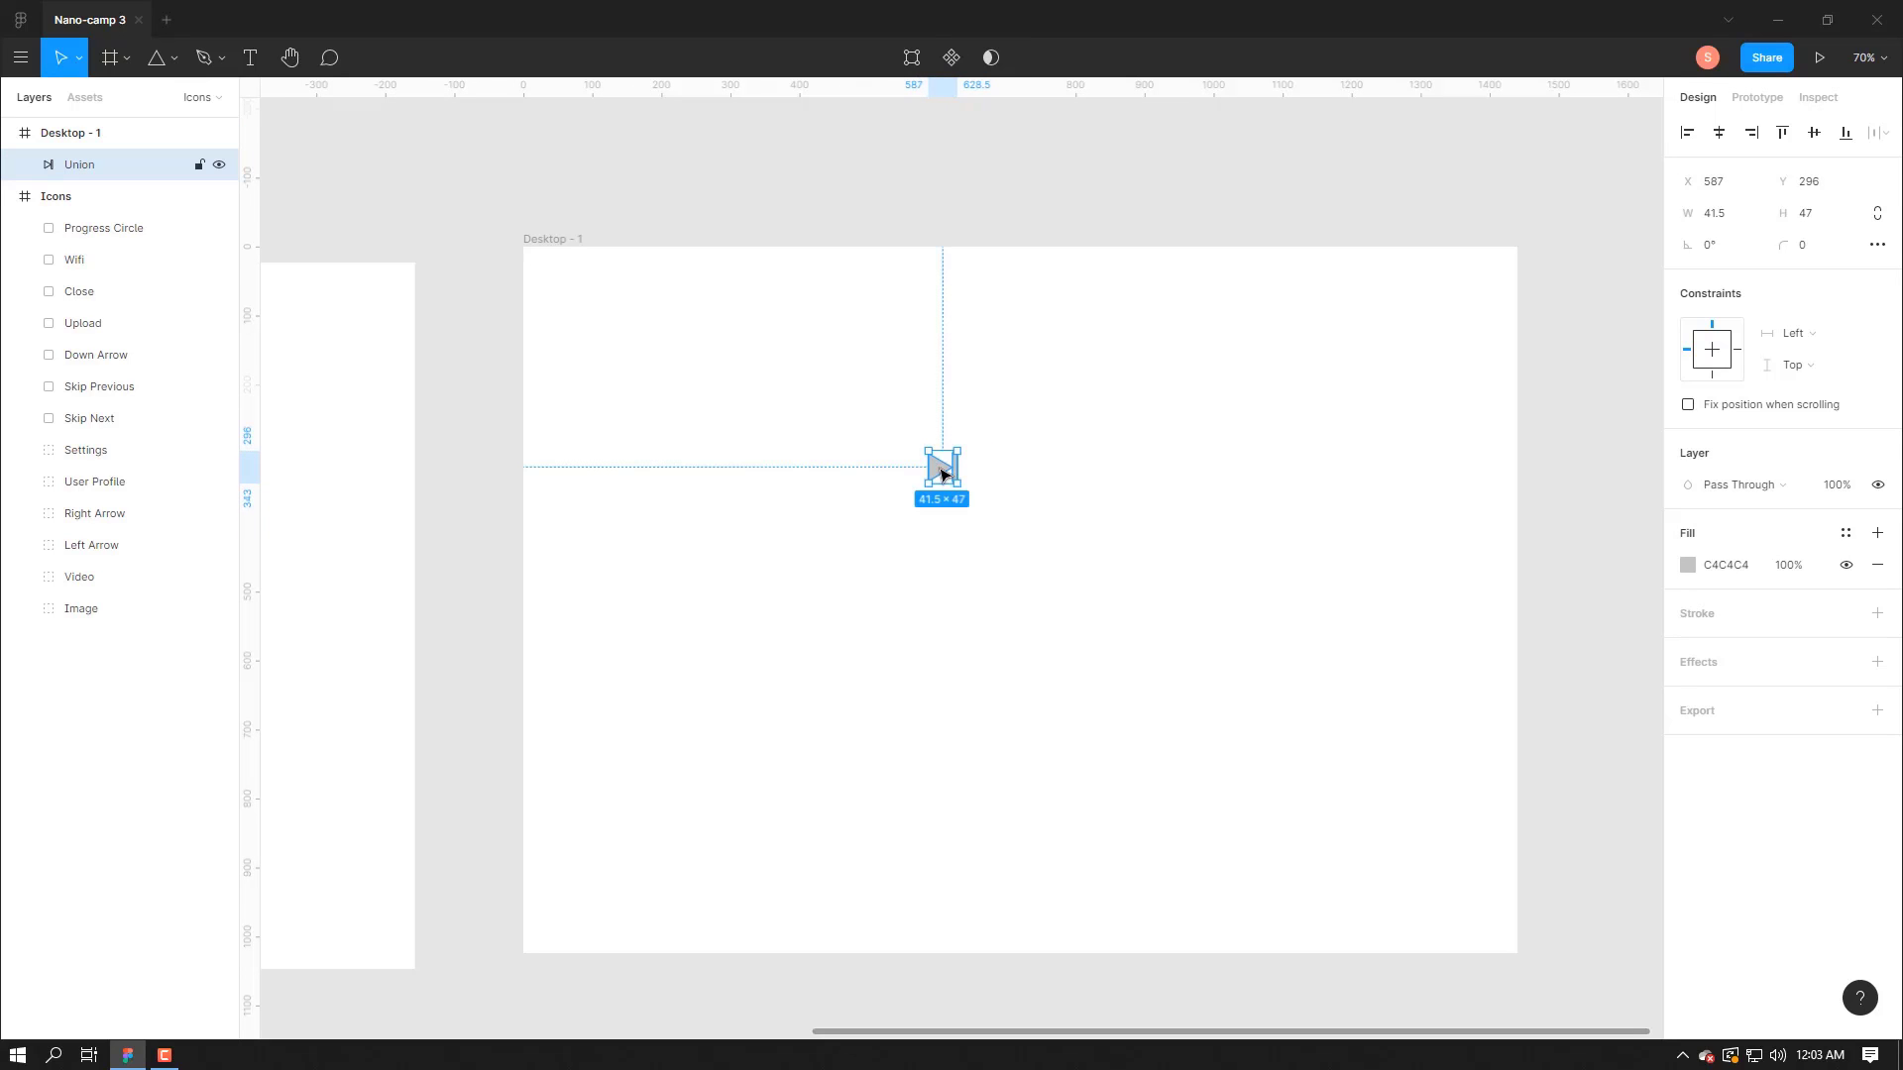
double_click(944, 474)
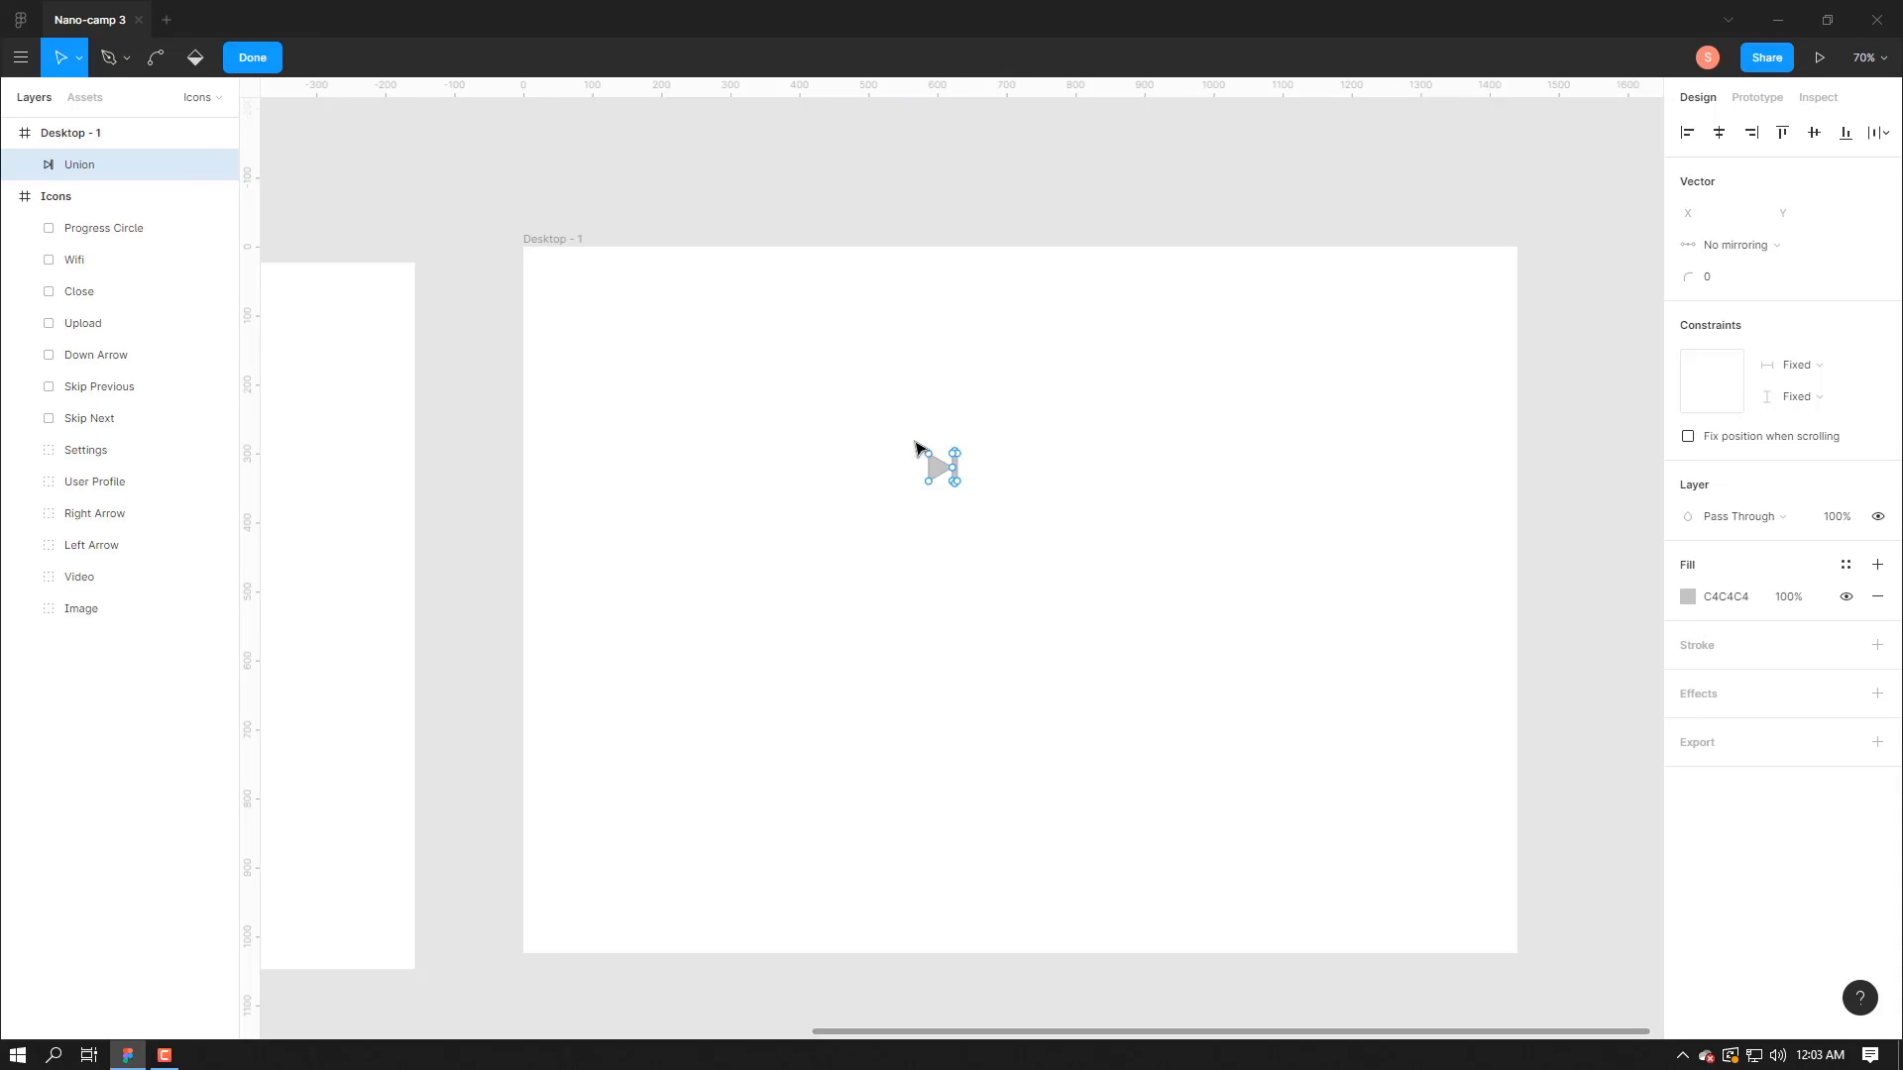
key("Escape")
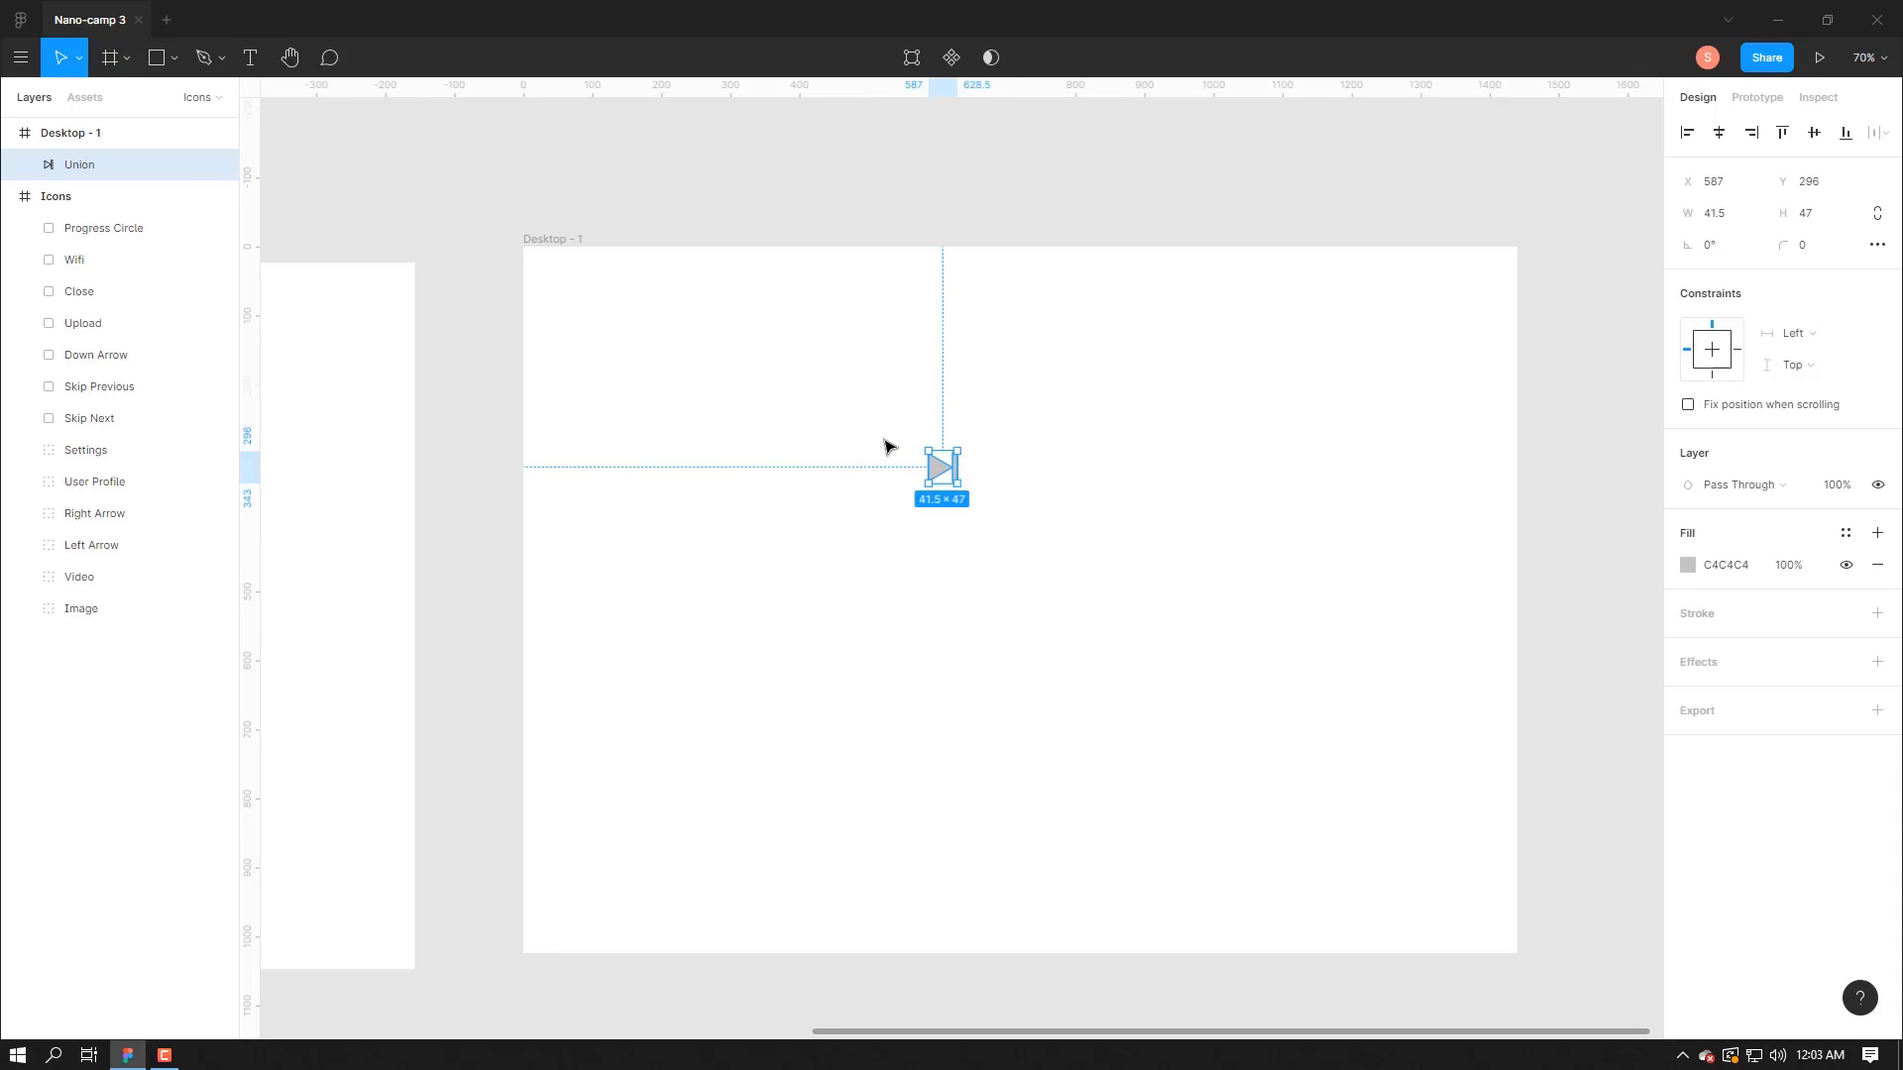
left_click(1687, 565)
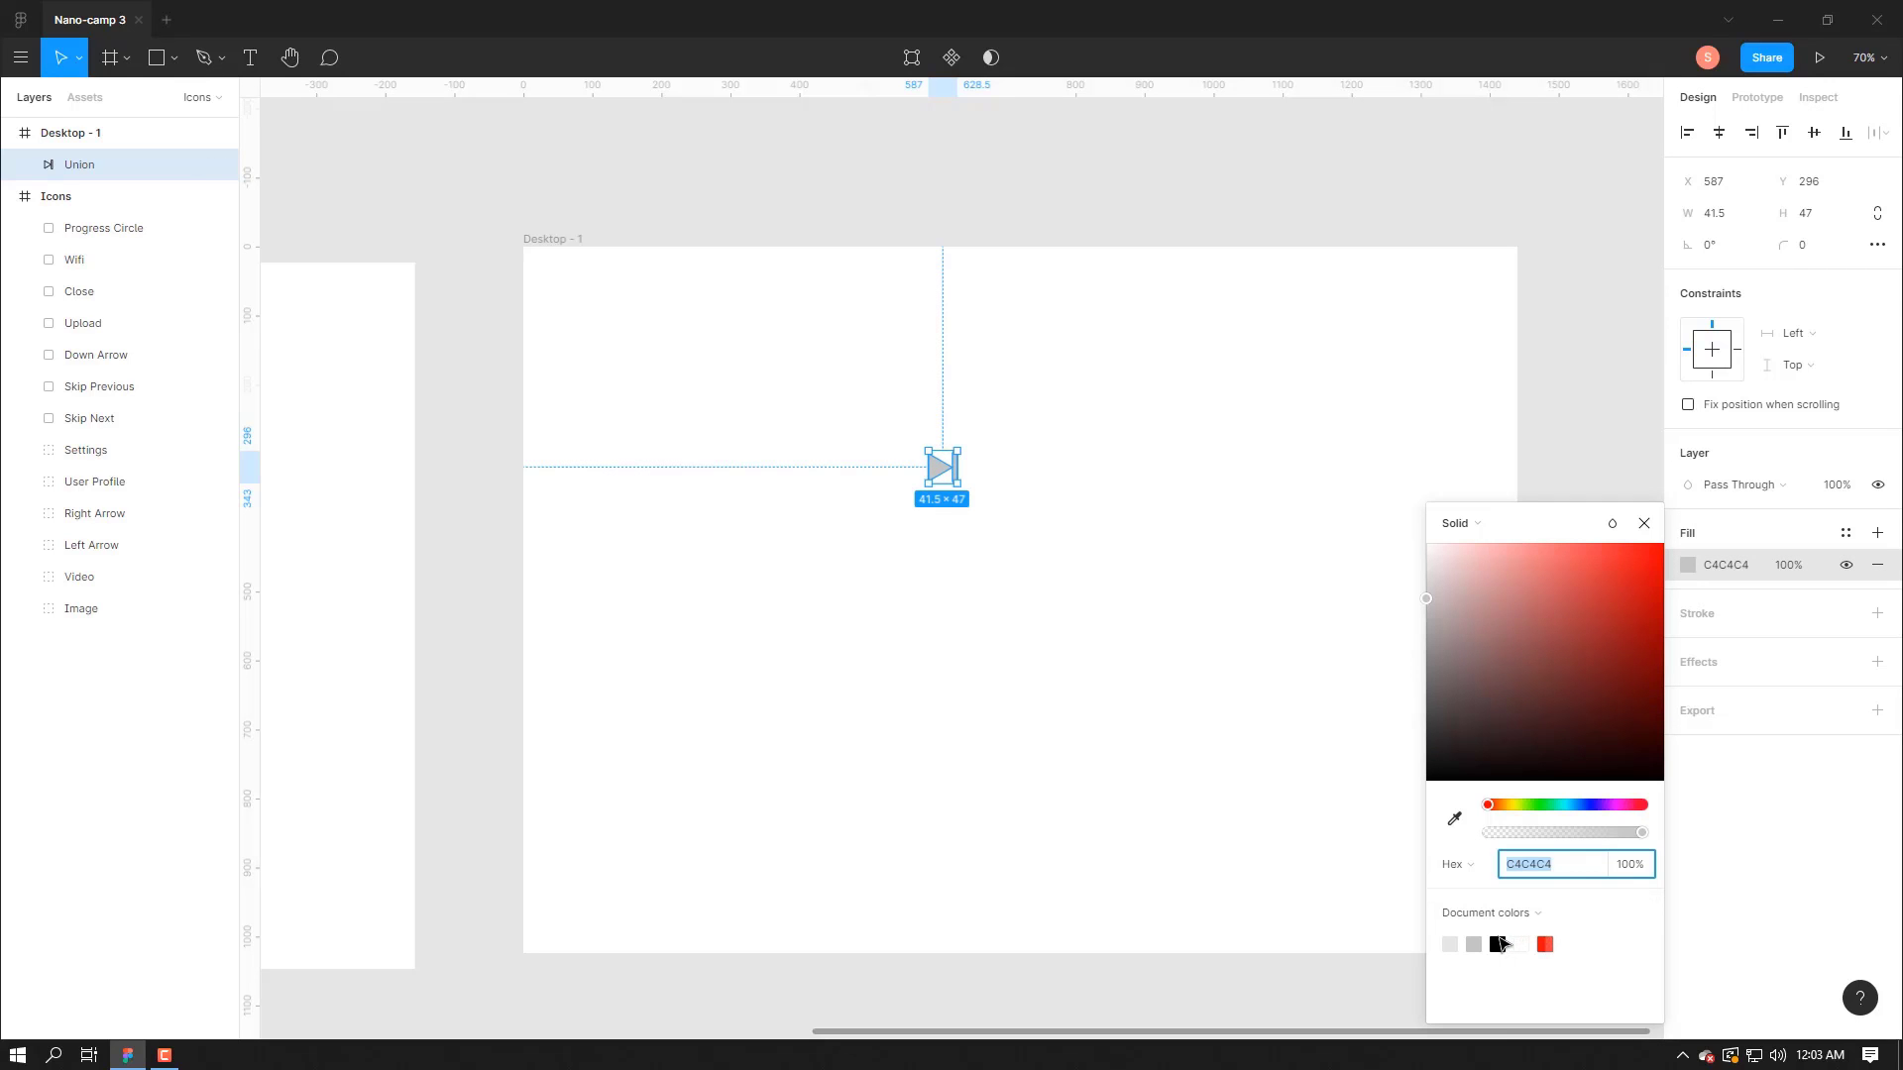
left_click(1498, 944)
left_click(948, 473)
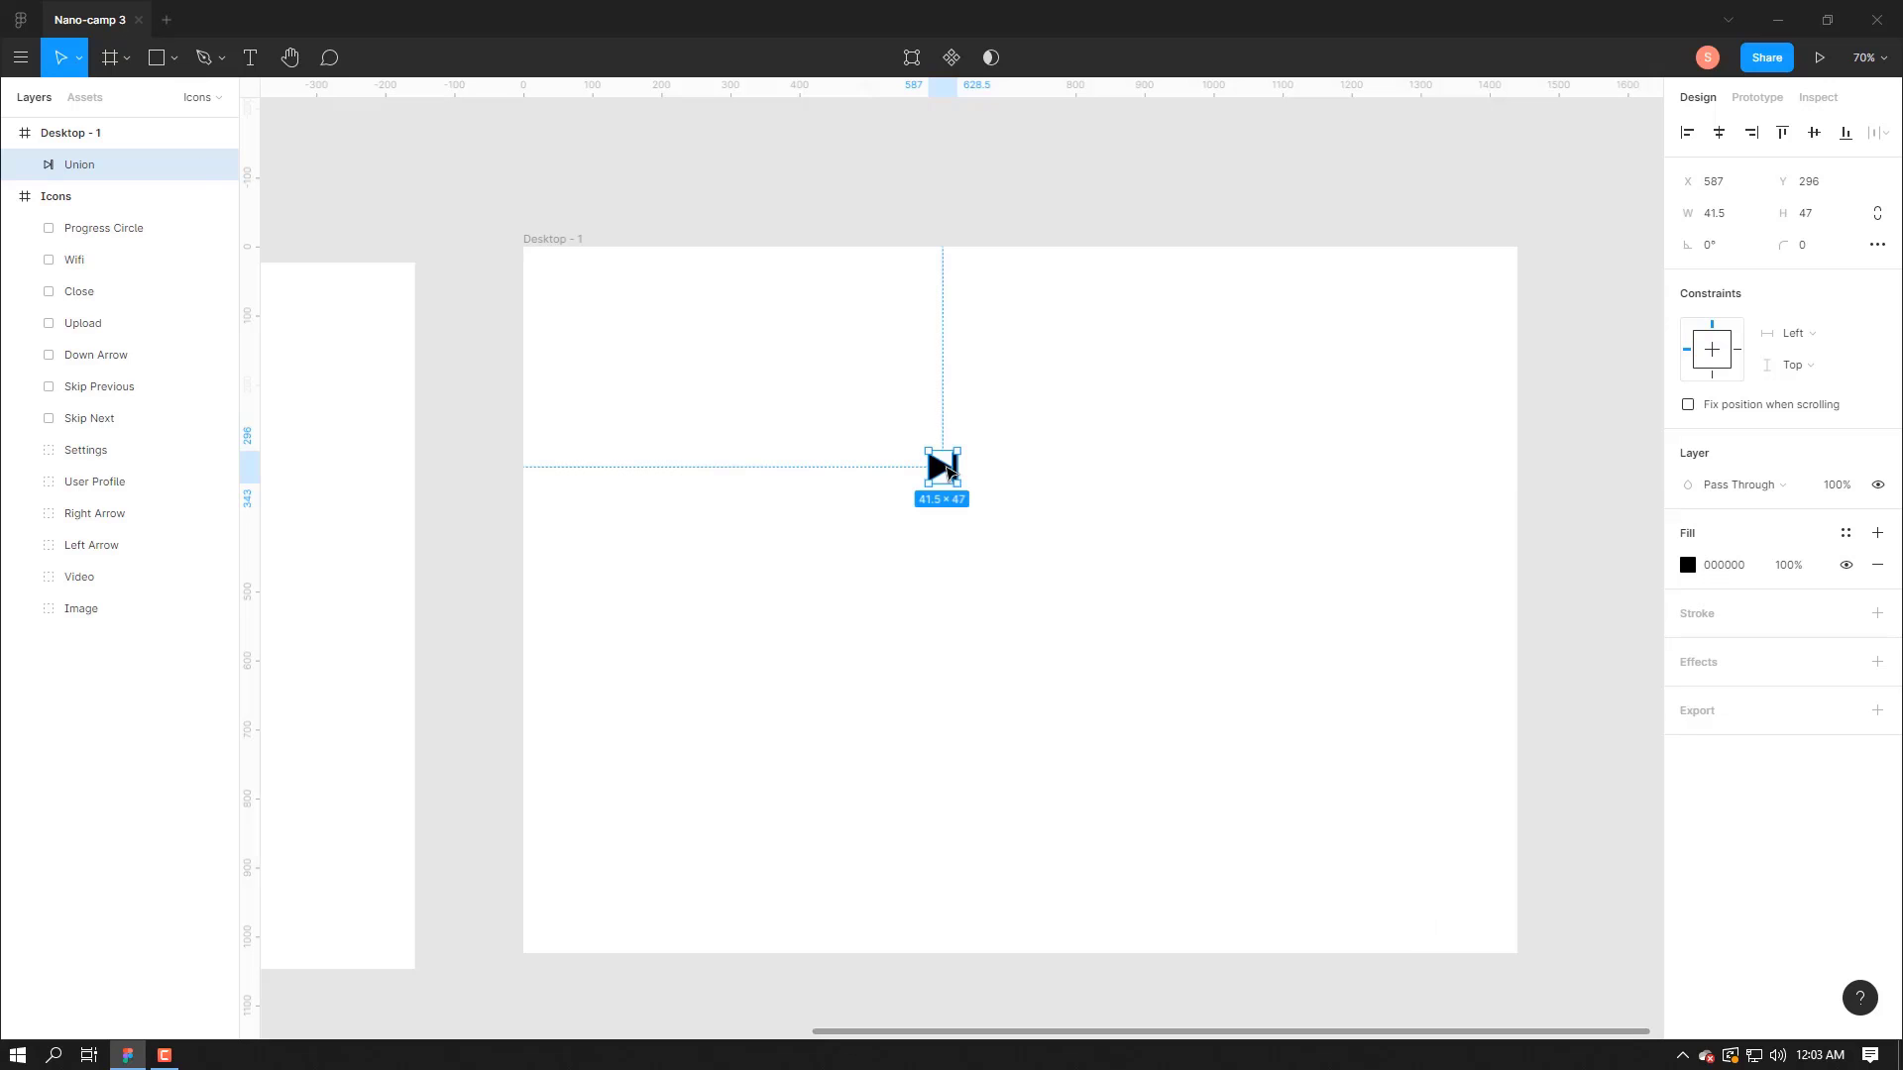
- Place the black icon on the Skip Next tile at 72 × 82 and group it with the tile as Skip Next
left_click_drag(948, 472, 640, 646)
left_click_drag(618, 621, 612, 620)
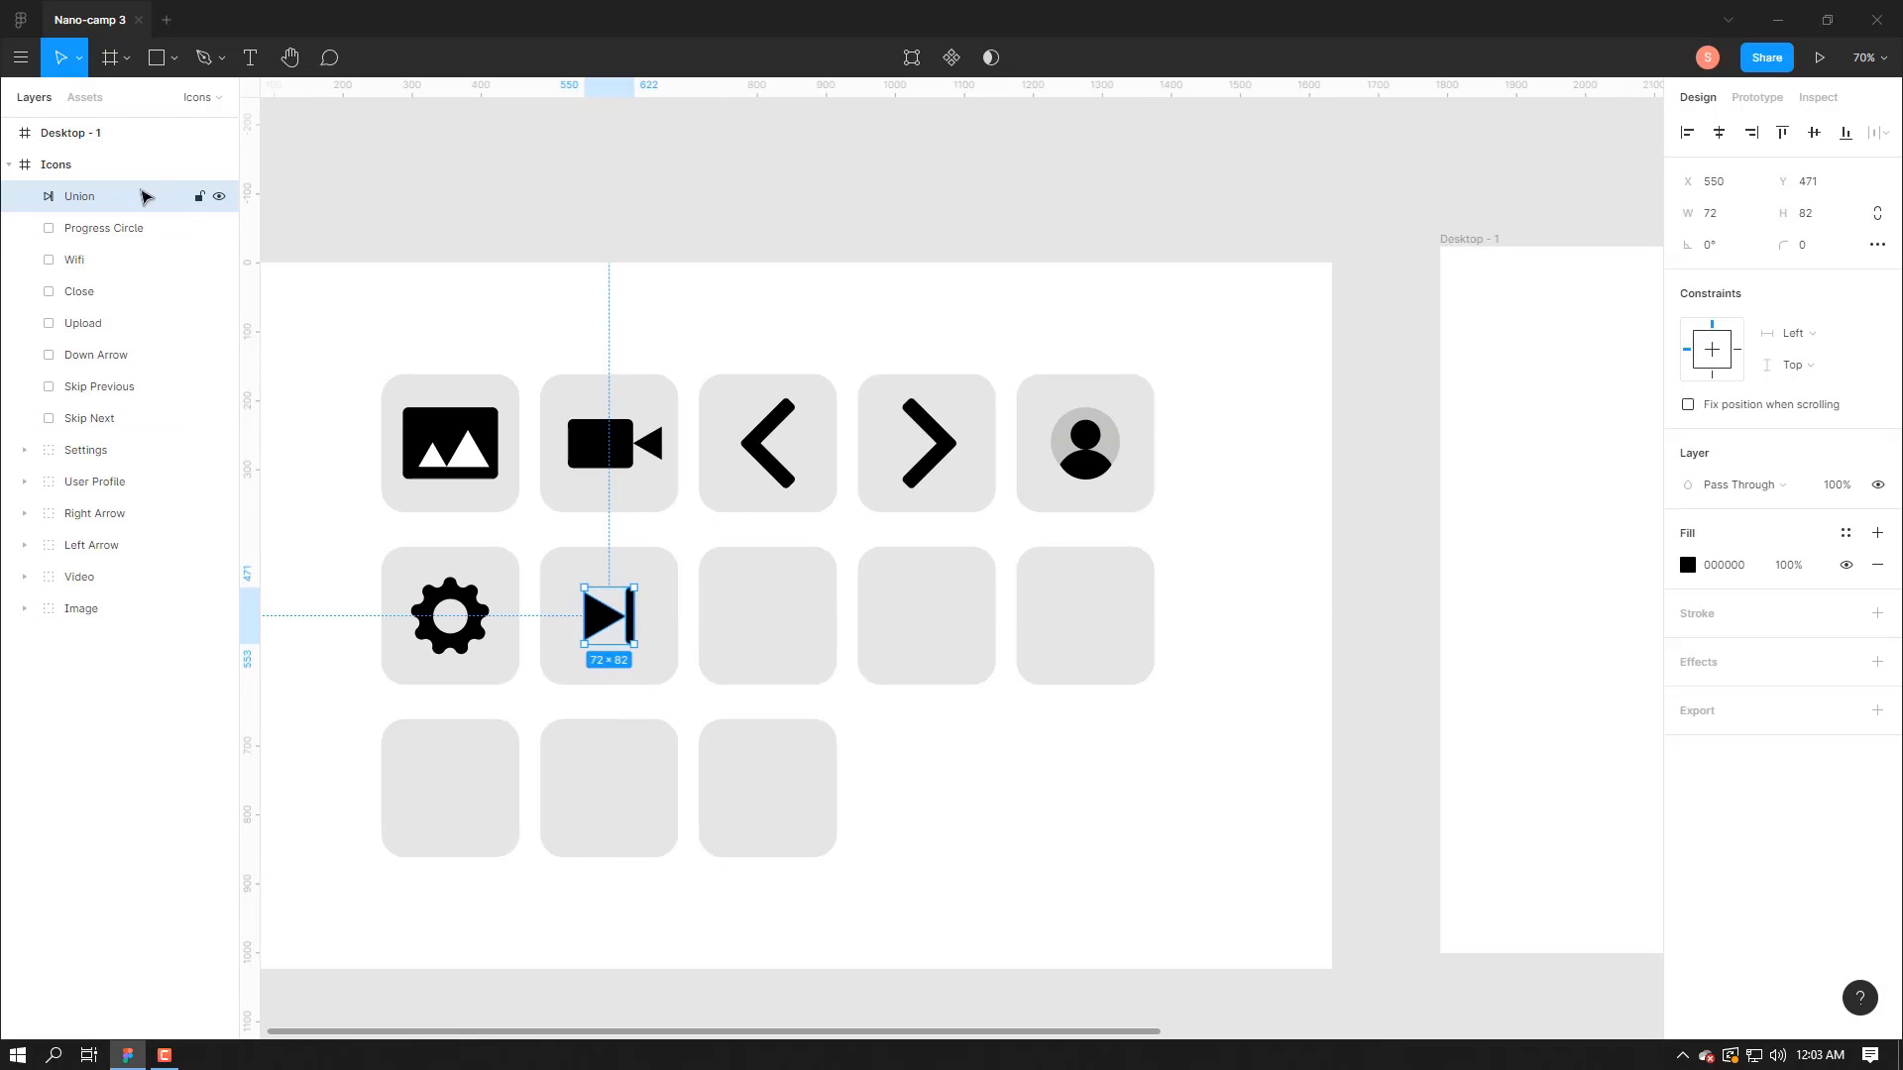
left_click_drag(90, 193, 162, 382)
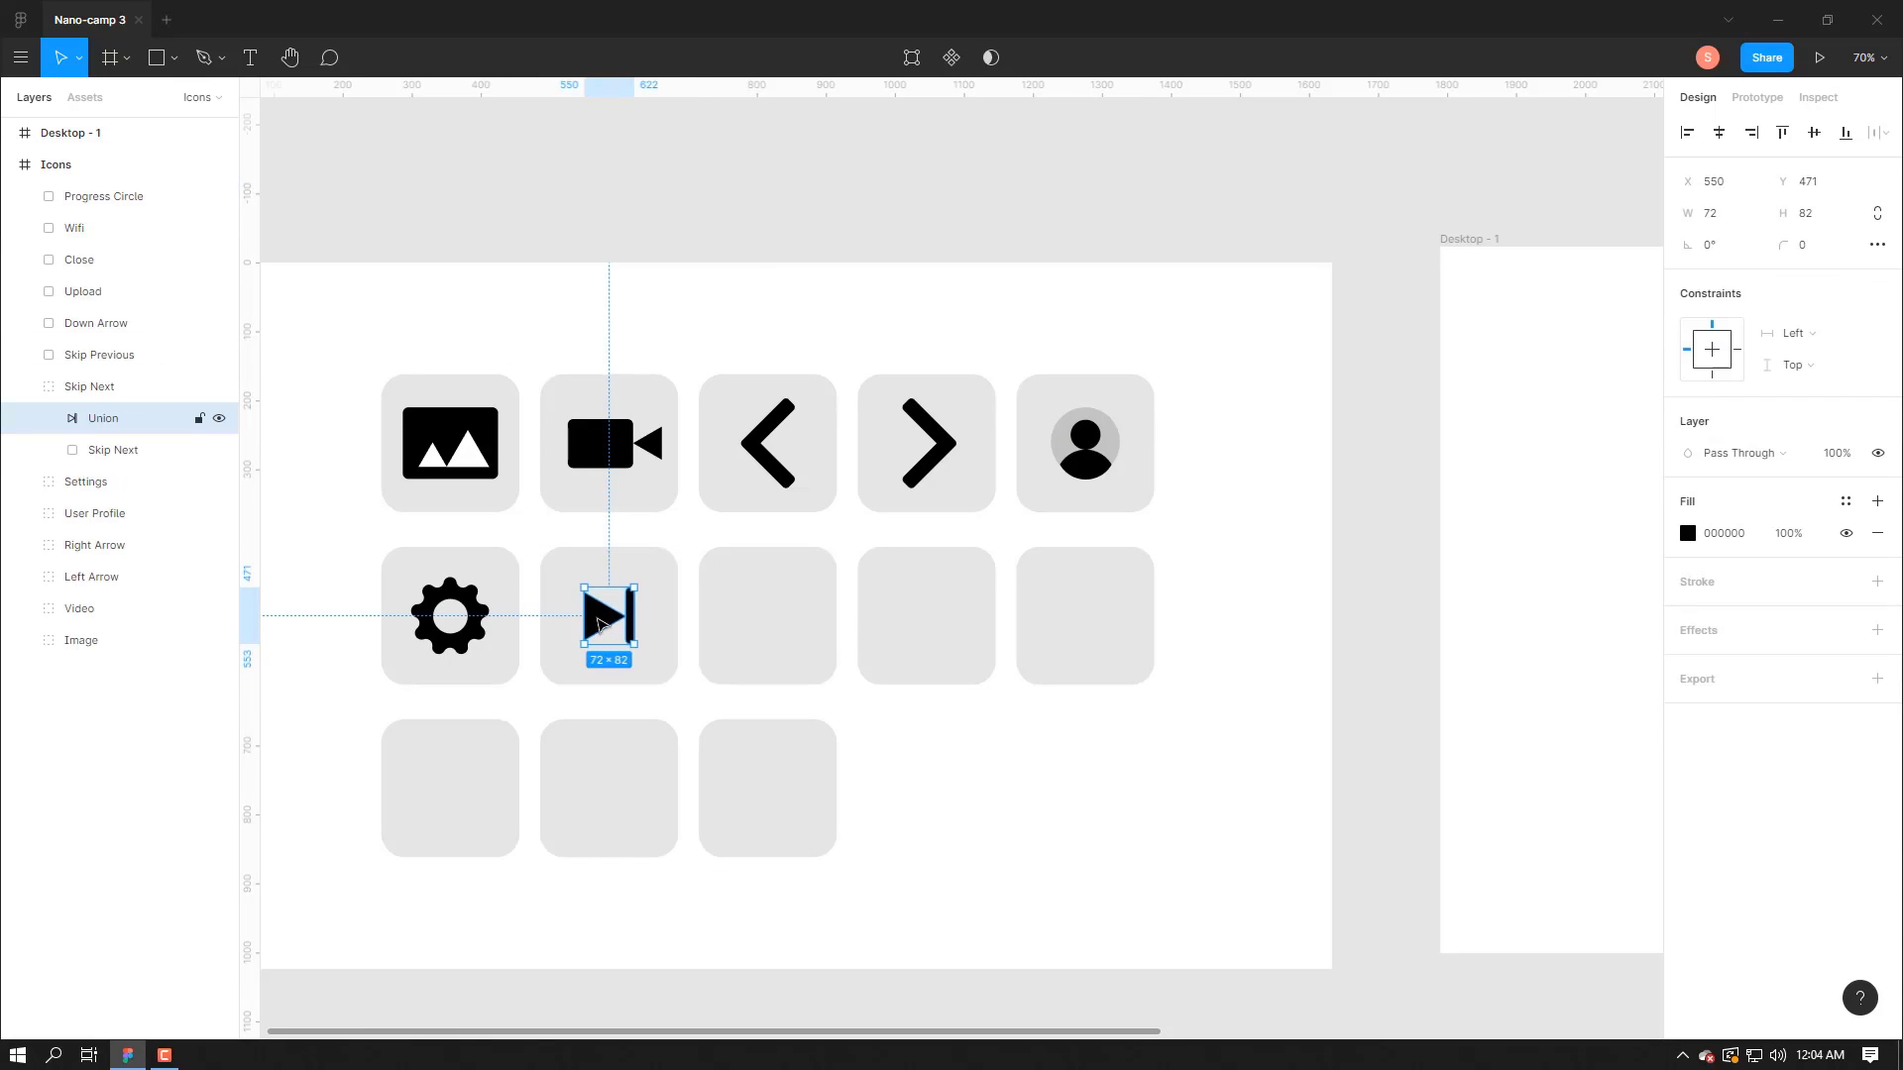
- Duplicate the skip icon onto the Skip Previous tile and move the copy's layer out of the Skip Next group, above Skip Previous
left_click_drag(601, 622, 758, 620)
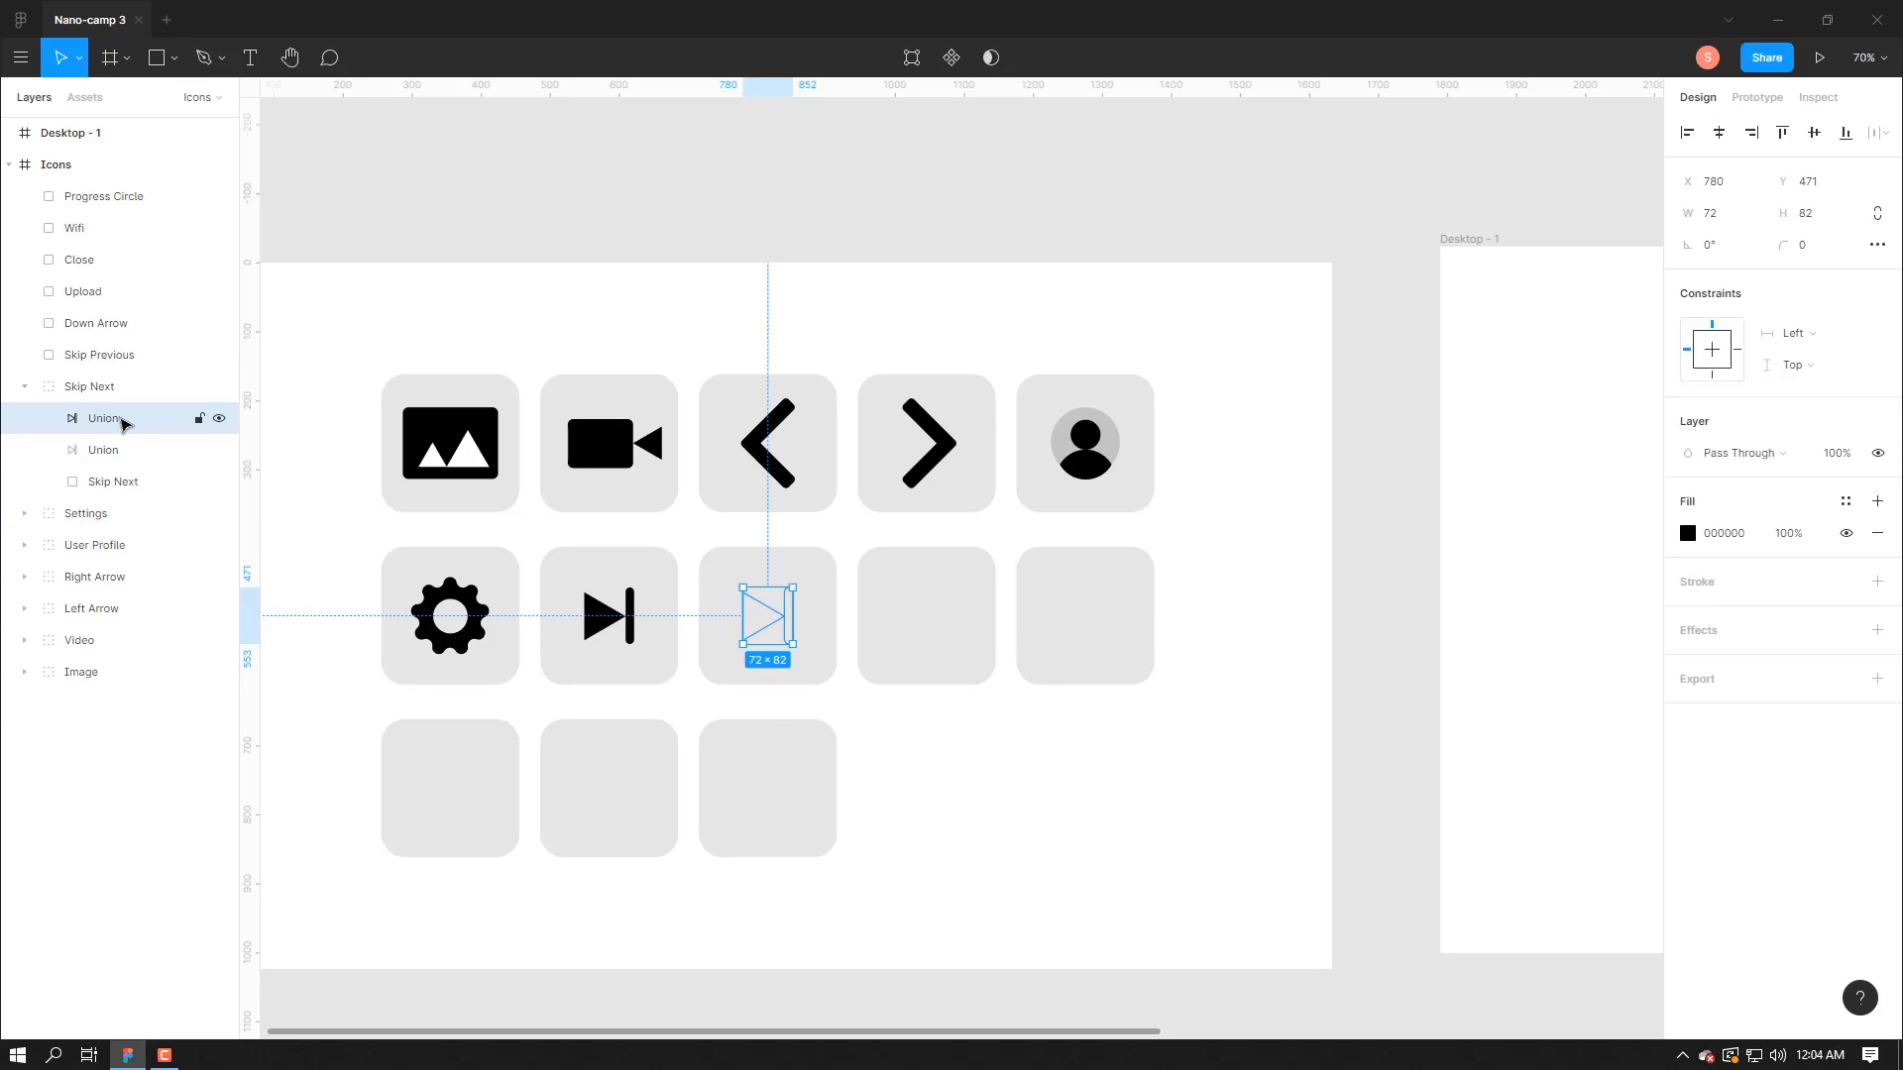
left_click_drag(123, 424, 96, 355)
left_click(24, 418)
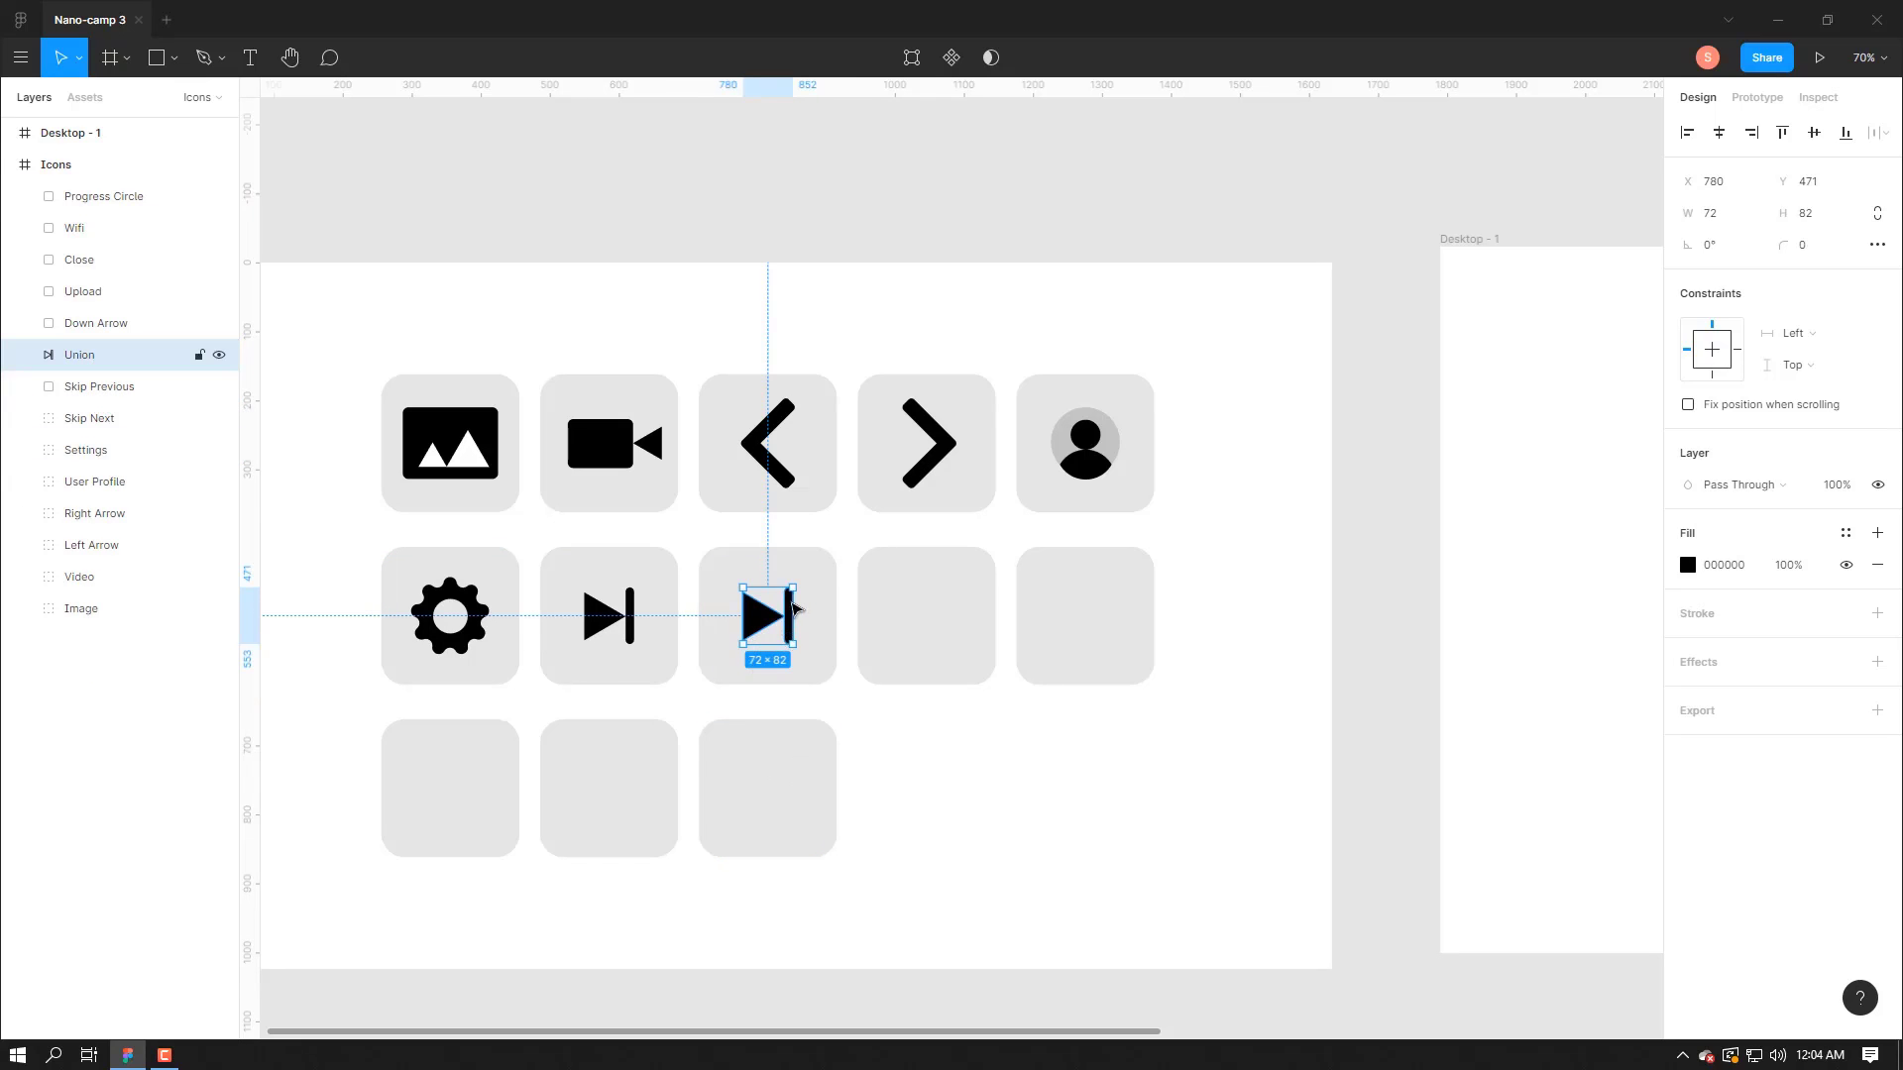
- Rotate the copied skip icon to 180° and group it with its tile as Skip Previous
left_click(1733, 246)
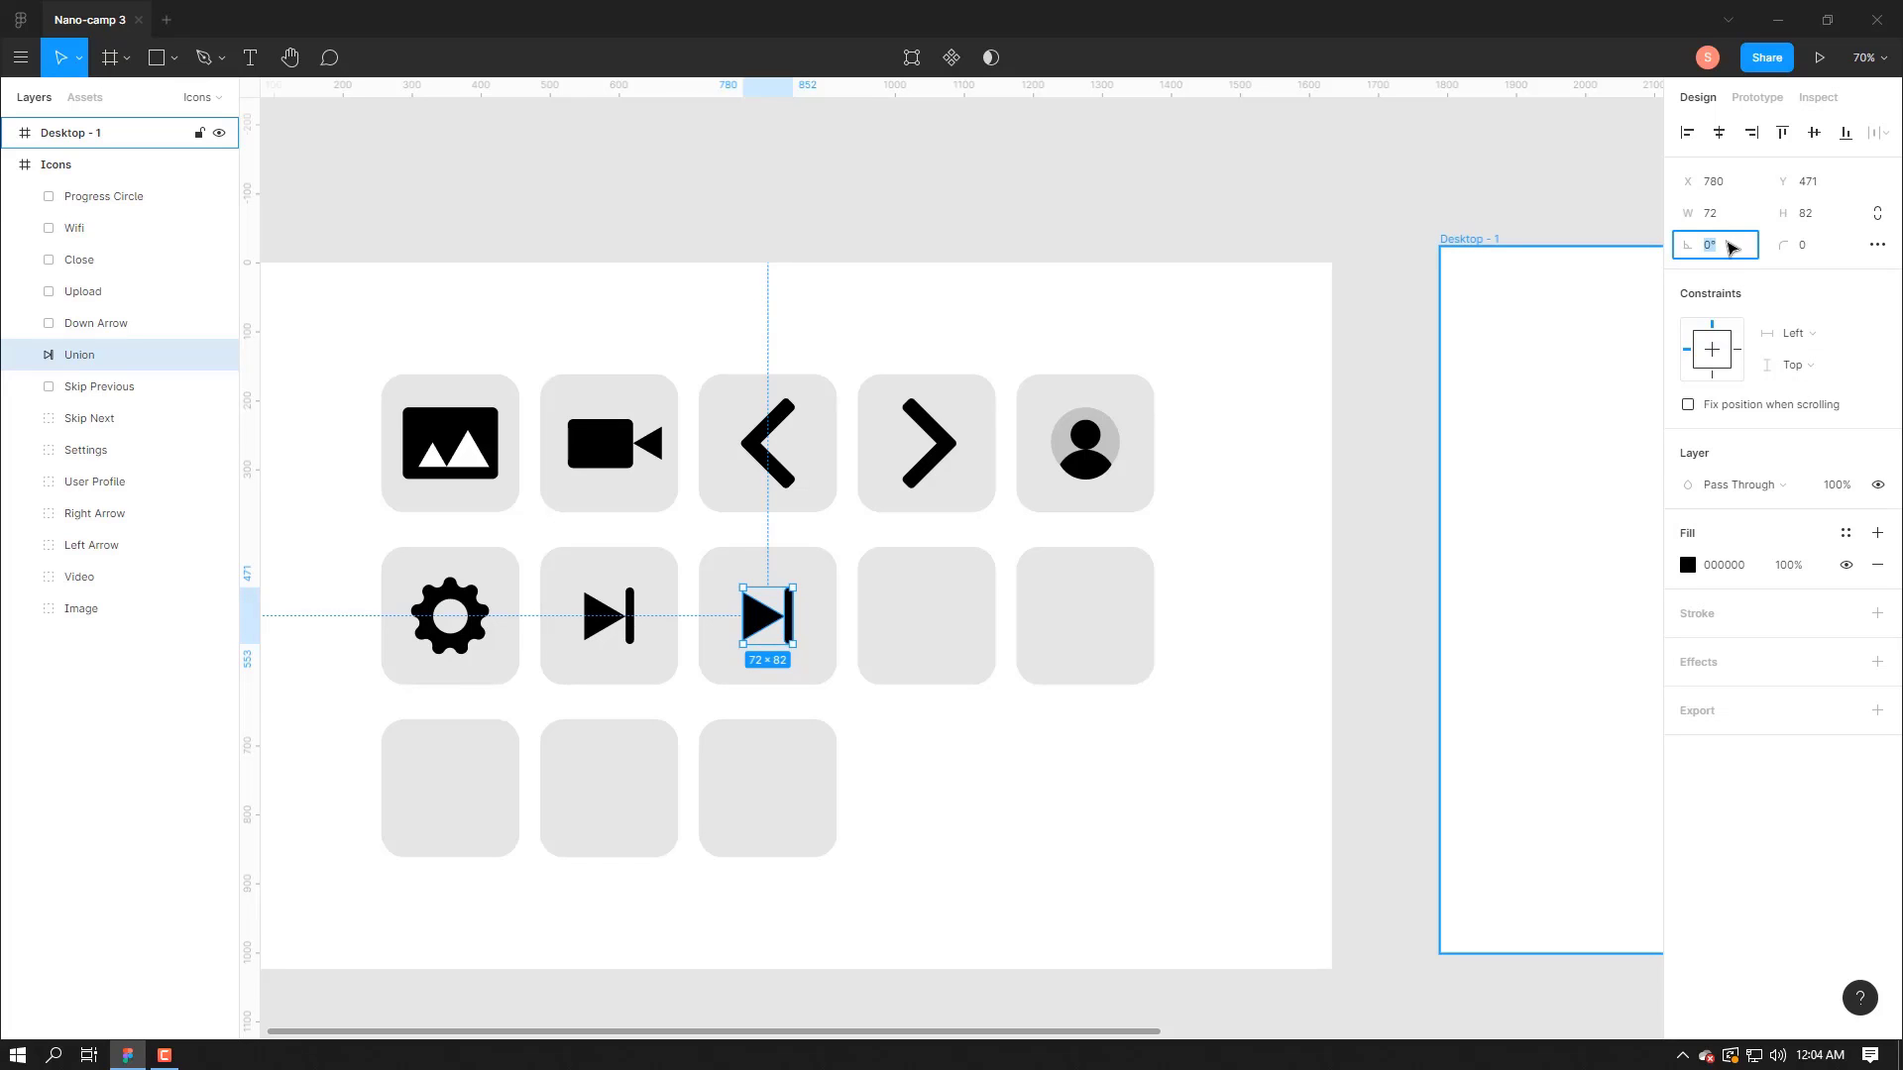
key("Return")
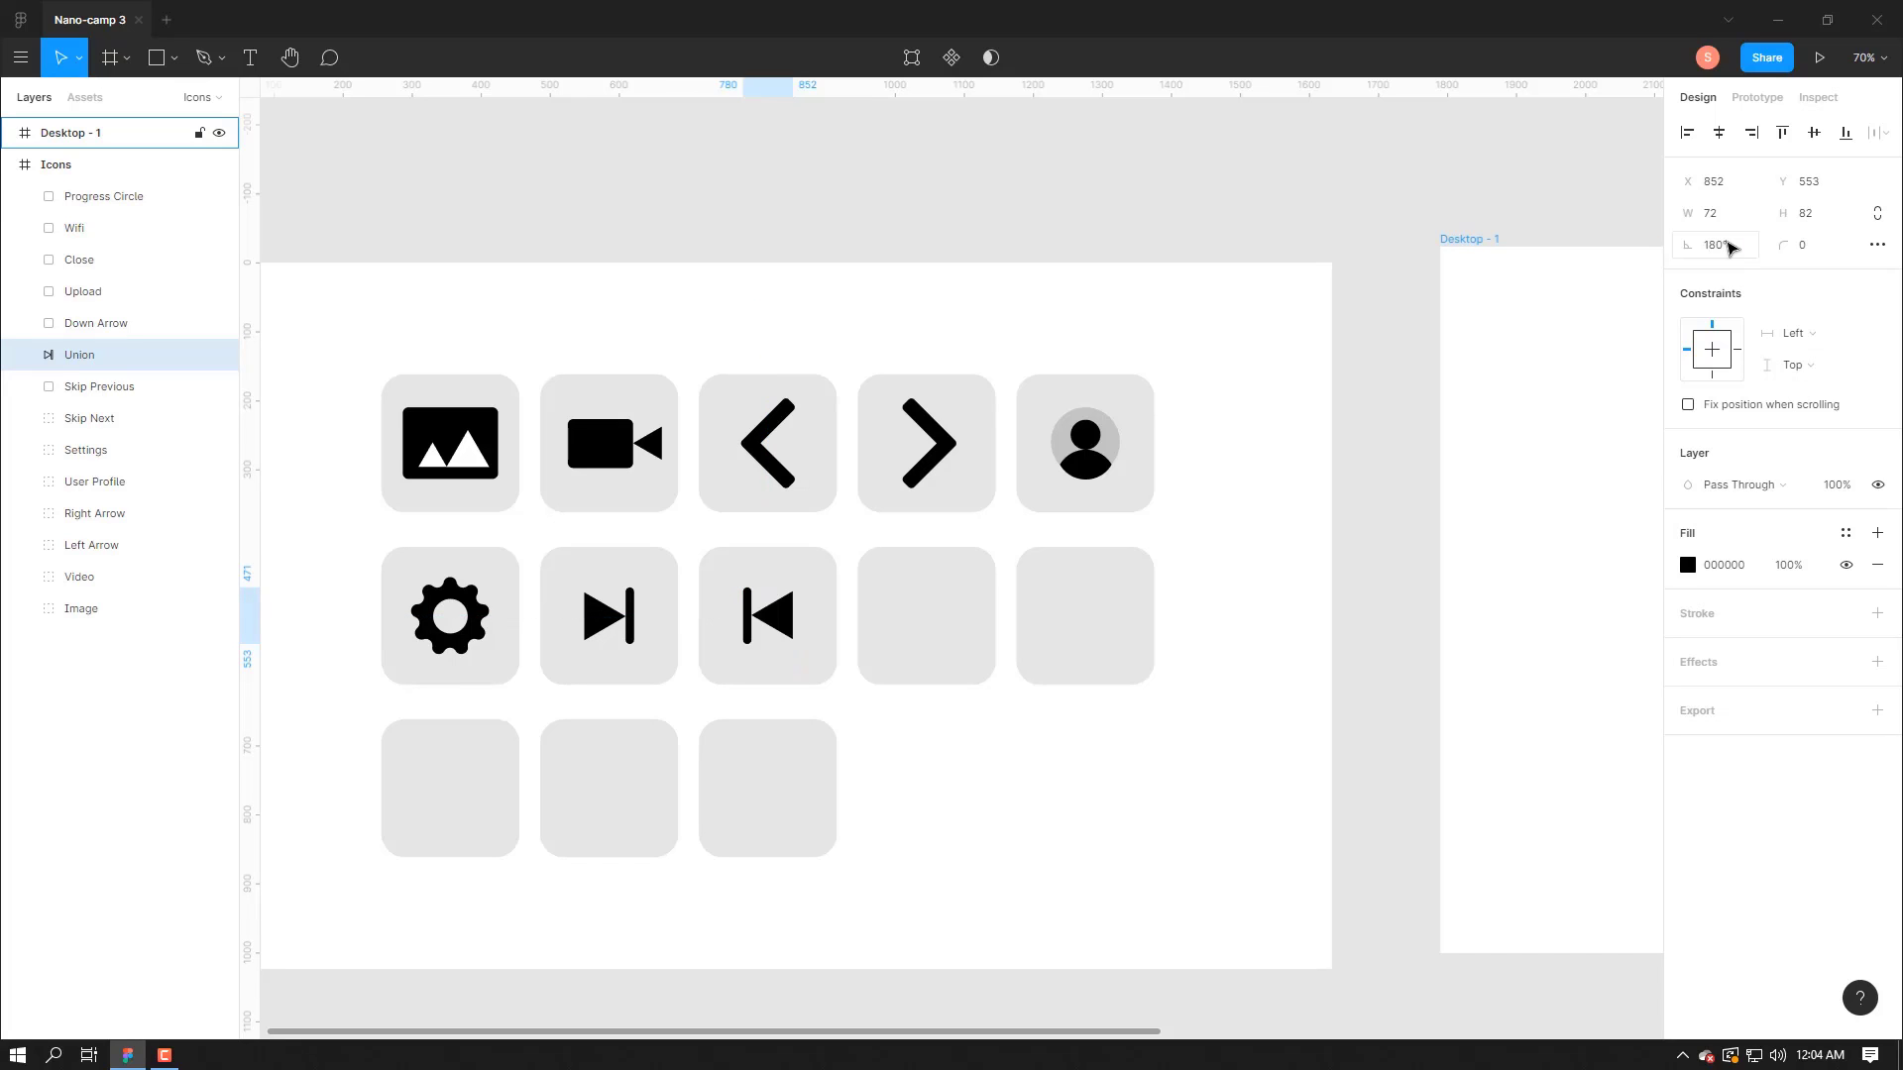
key("Return")
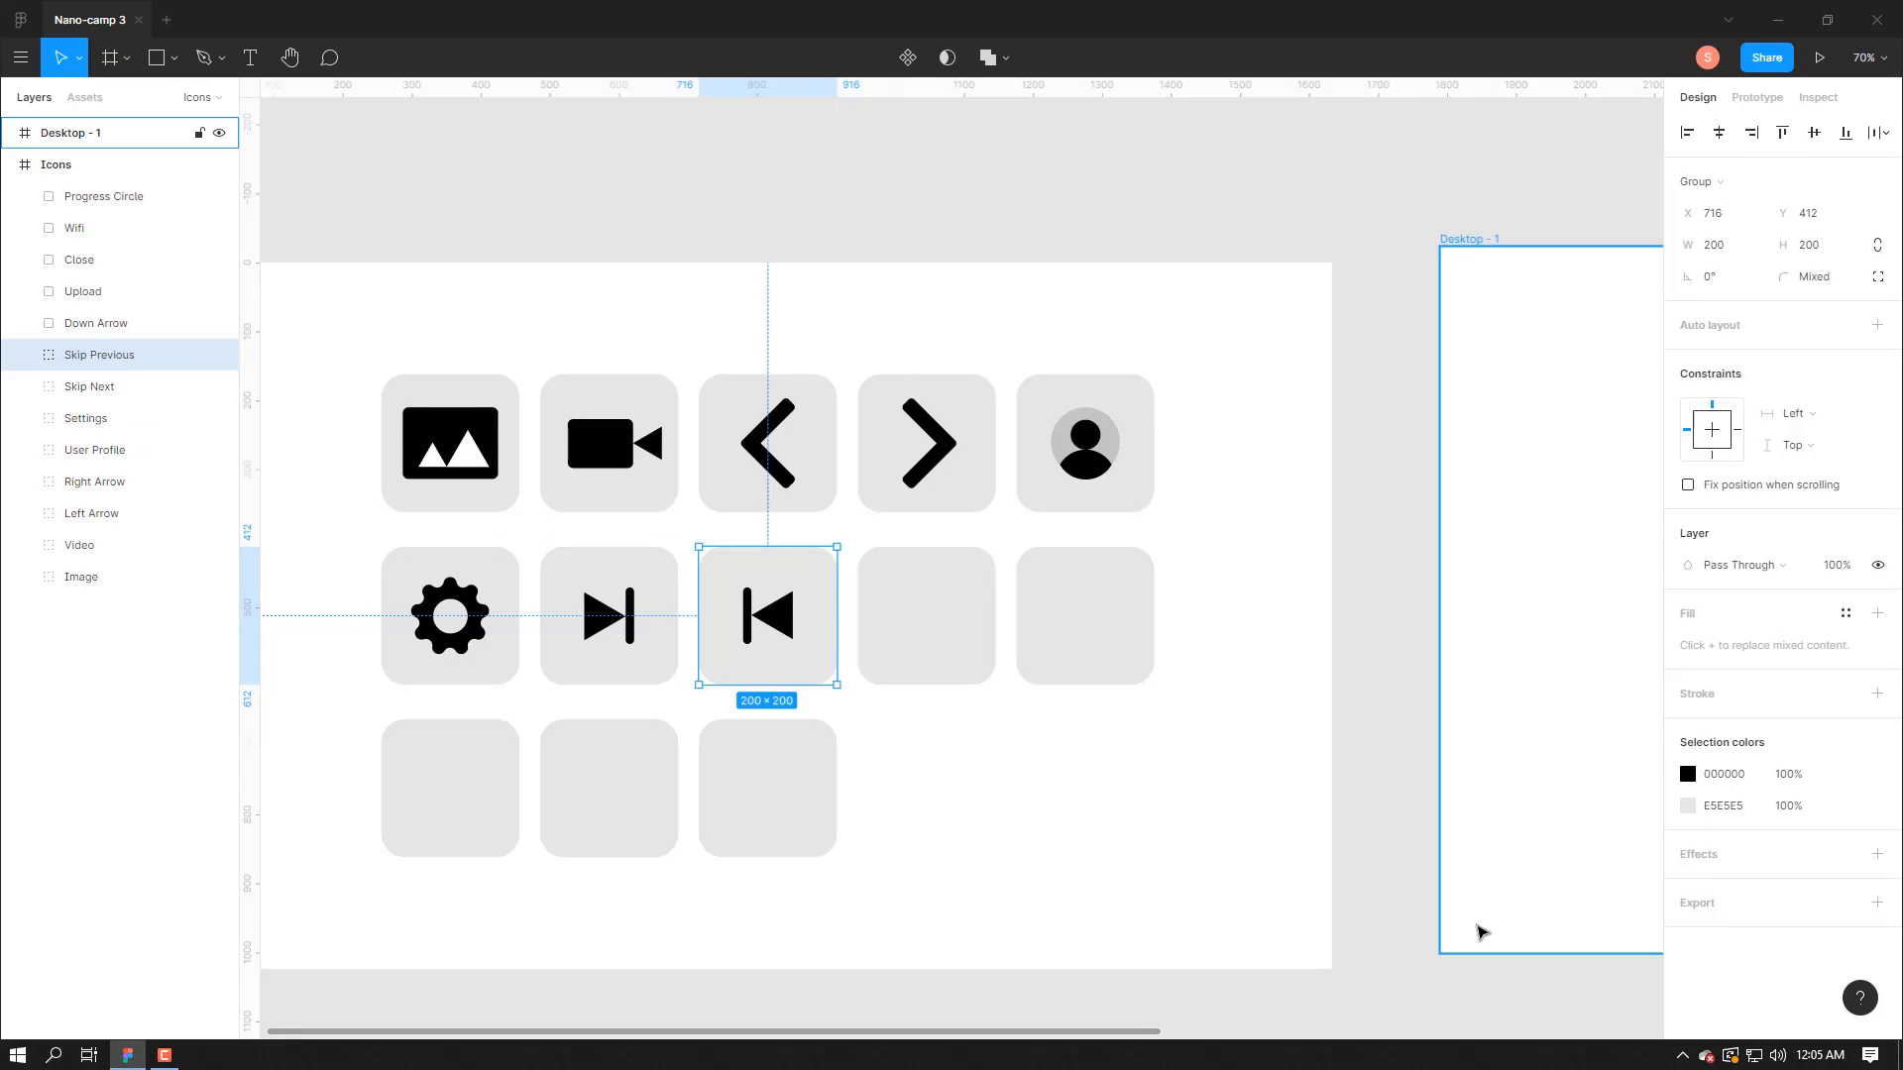
- Show the 10 px layout grid on the Desktop - 1 frame
left_click(1401, 811)
left_click_drag(1456, 794, 533, 757)
left_click(203, 58)
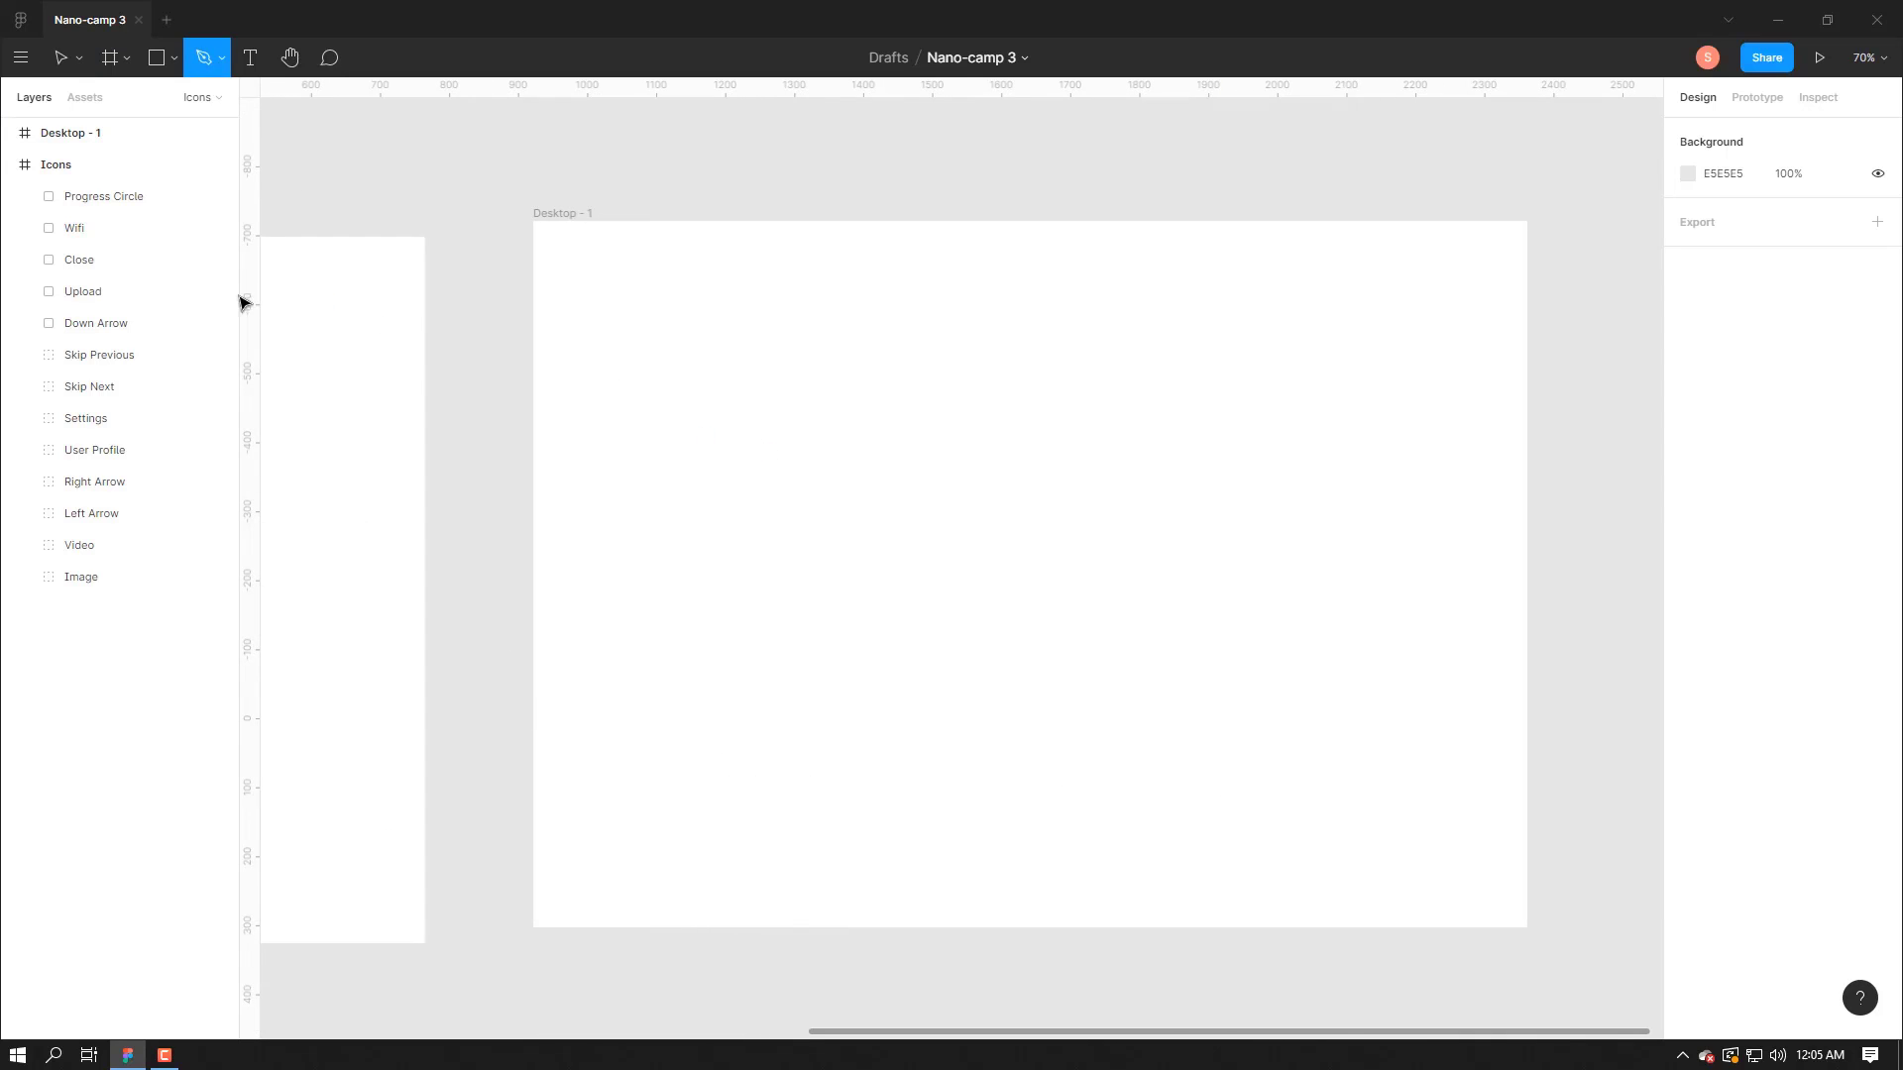
left_click(95, 142)
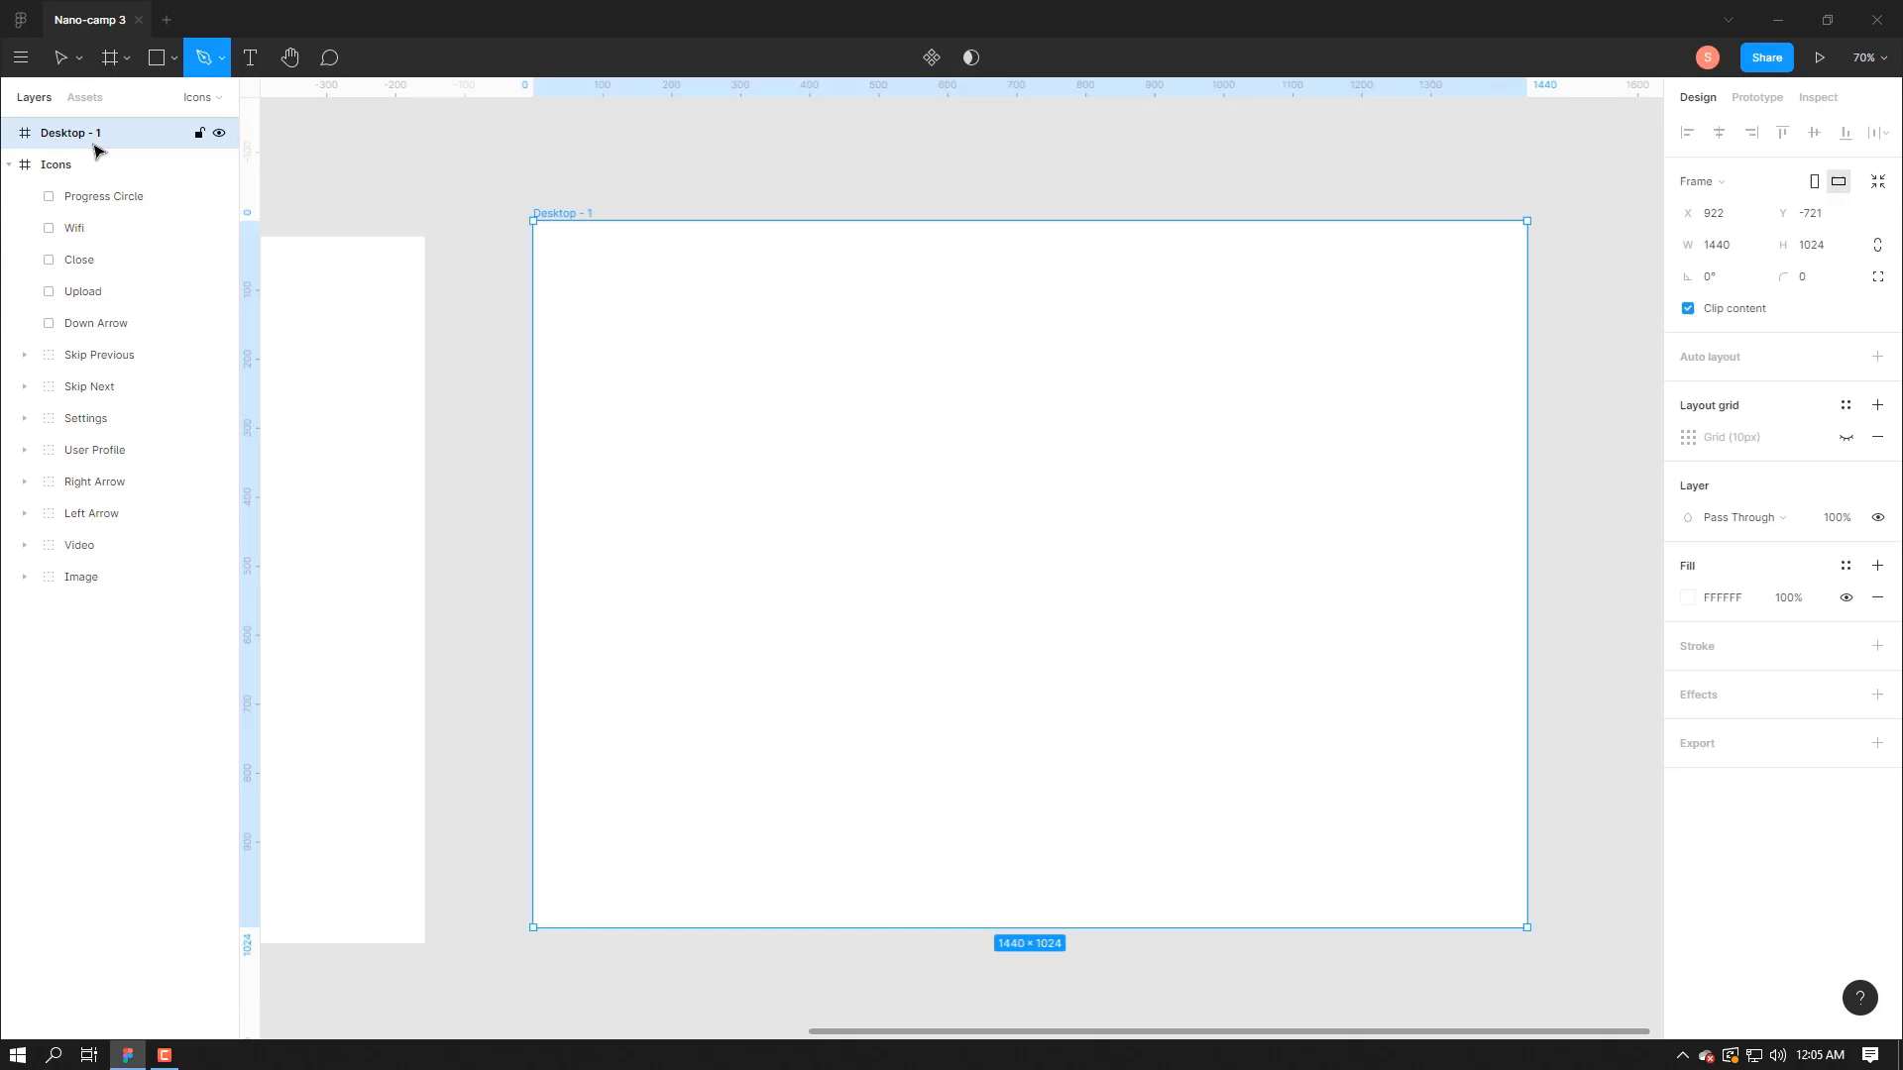
left_click(1846, 437)
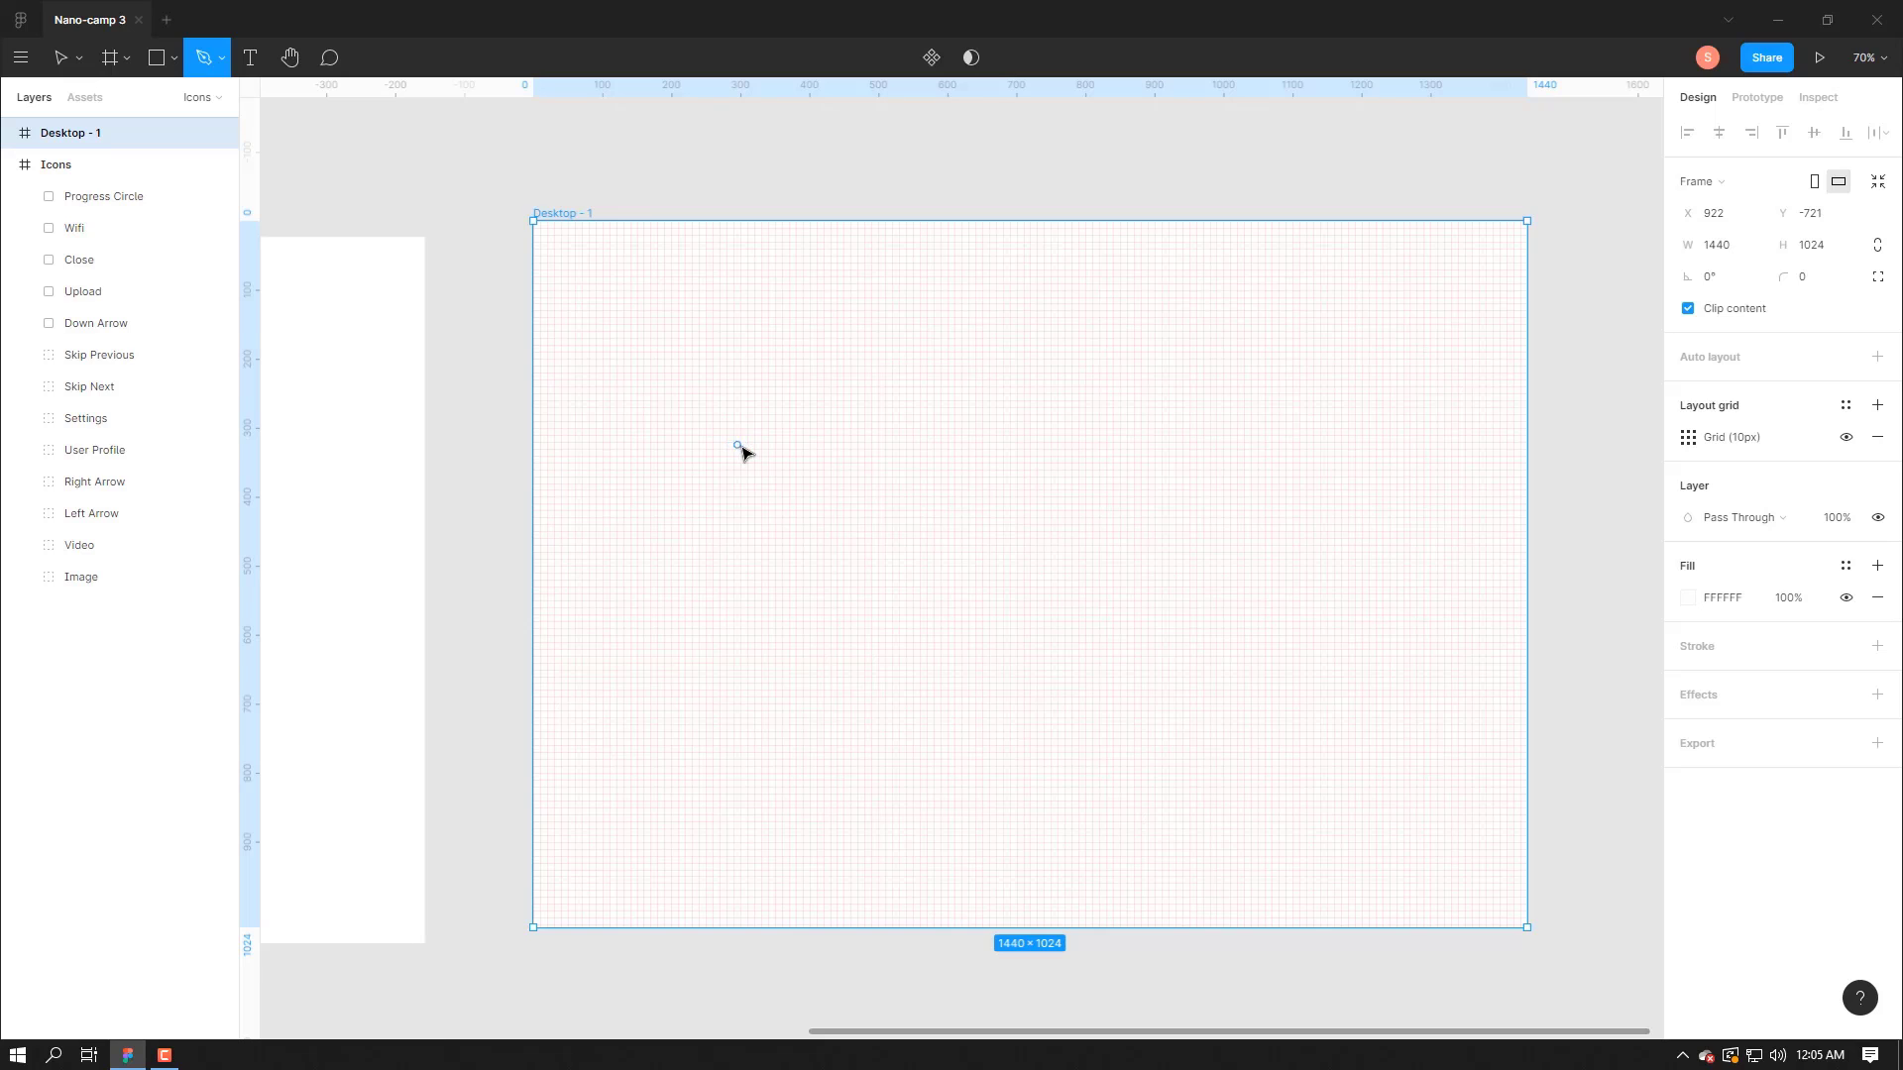
- Draw an open V-shaped path about 65 × 32.5 on Desktop - 1 with the Pen tool
scroll(814, 473, "up", 2)
left_click(811, 466)
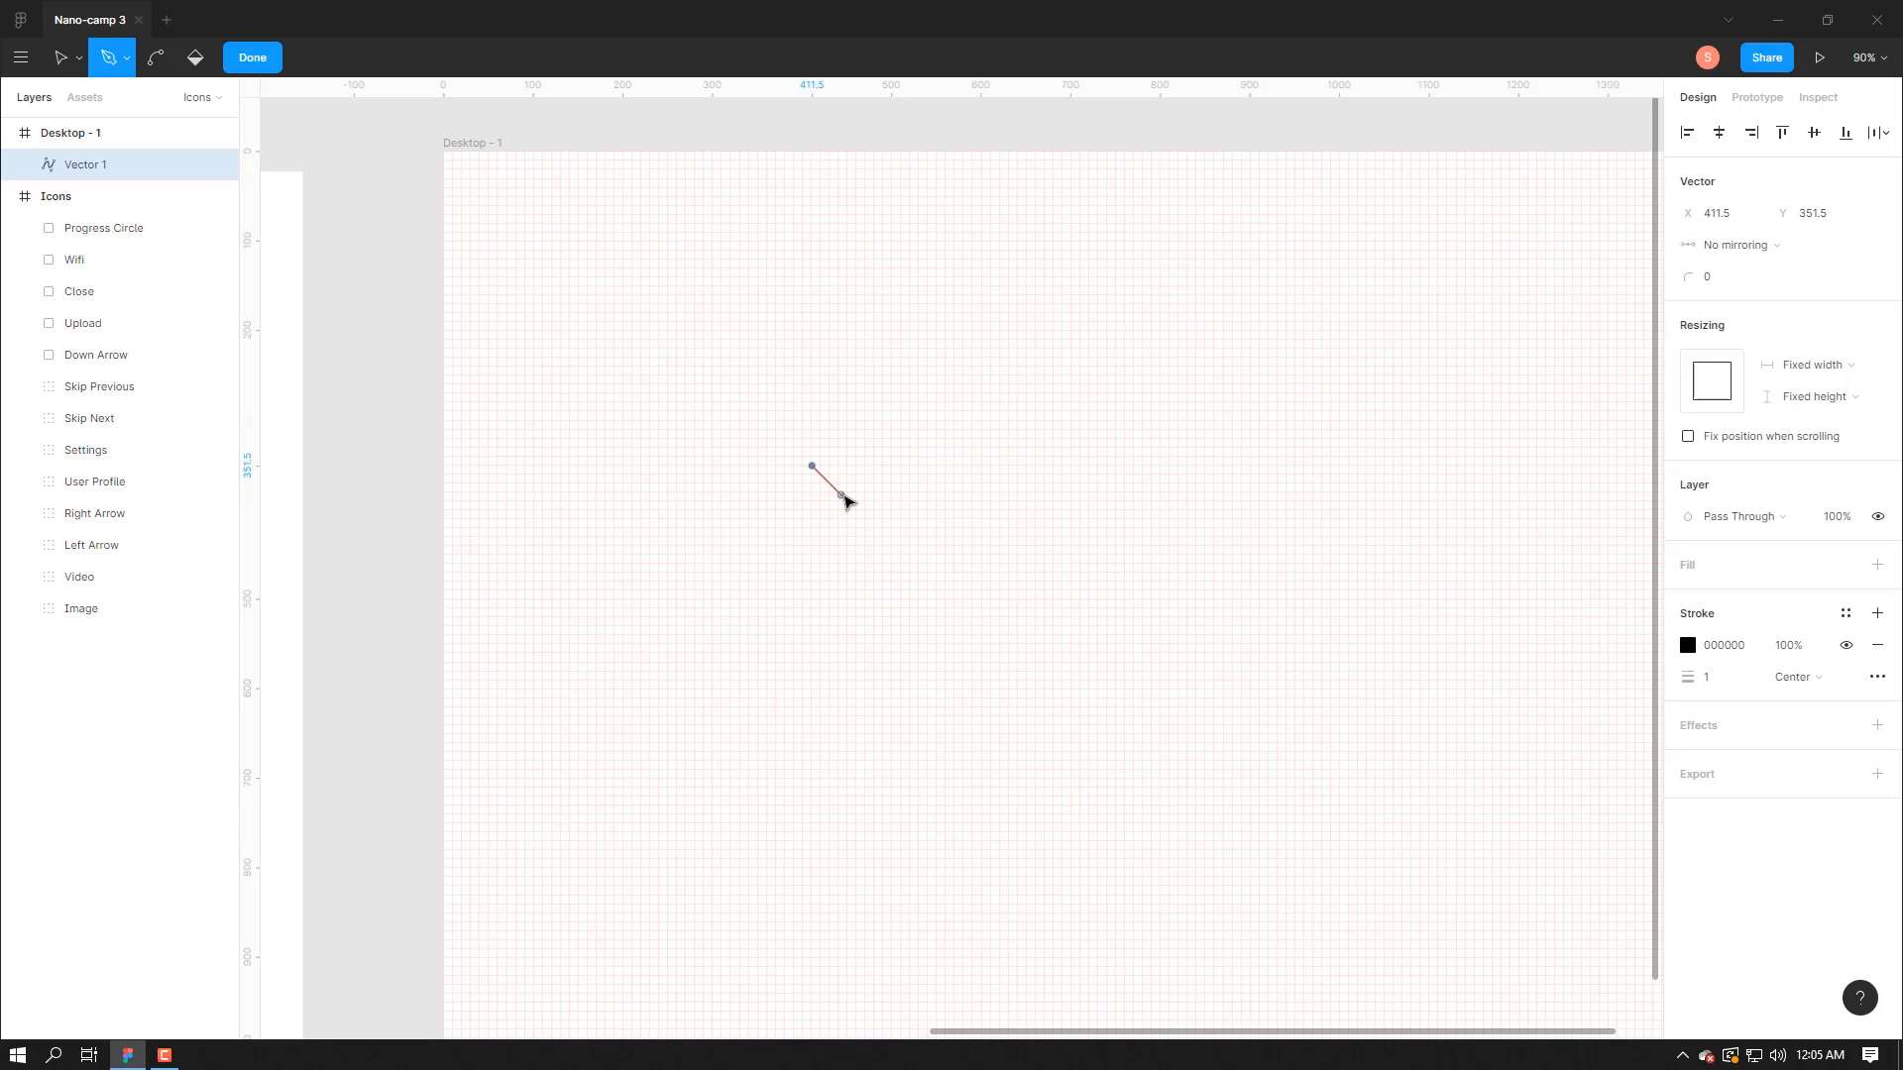
left_click(842, 496)
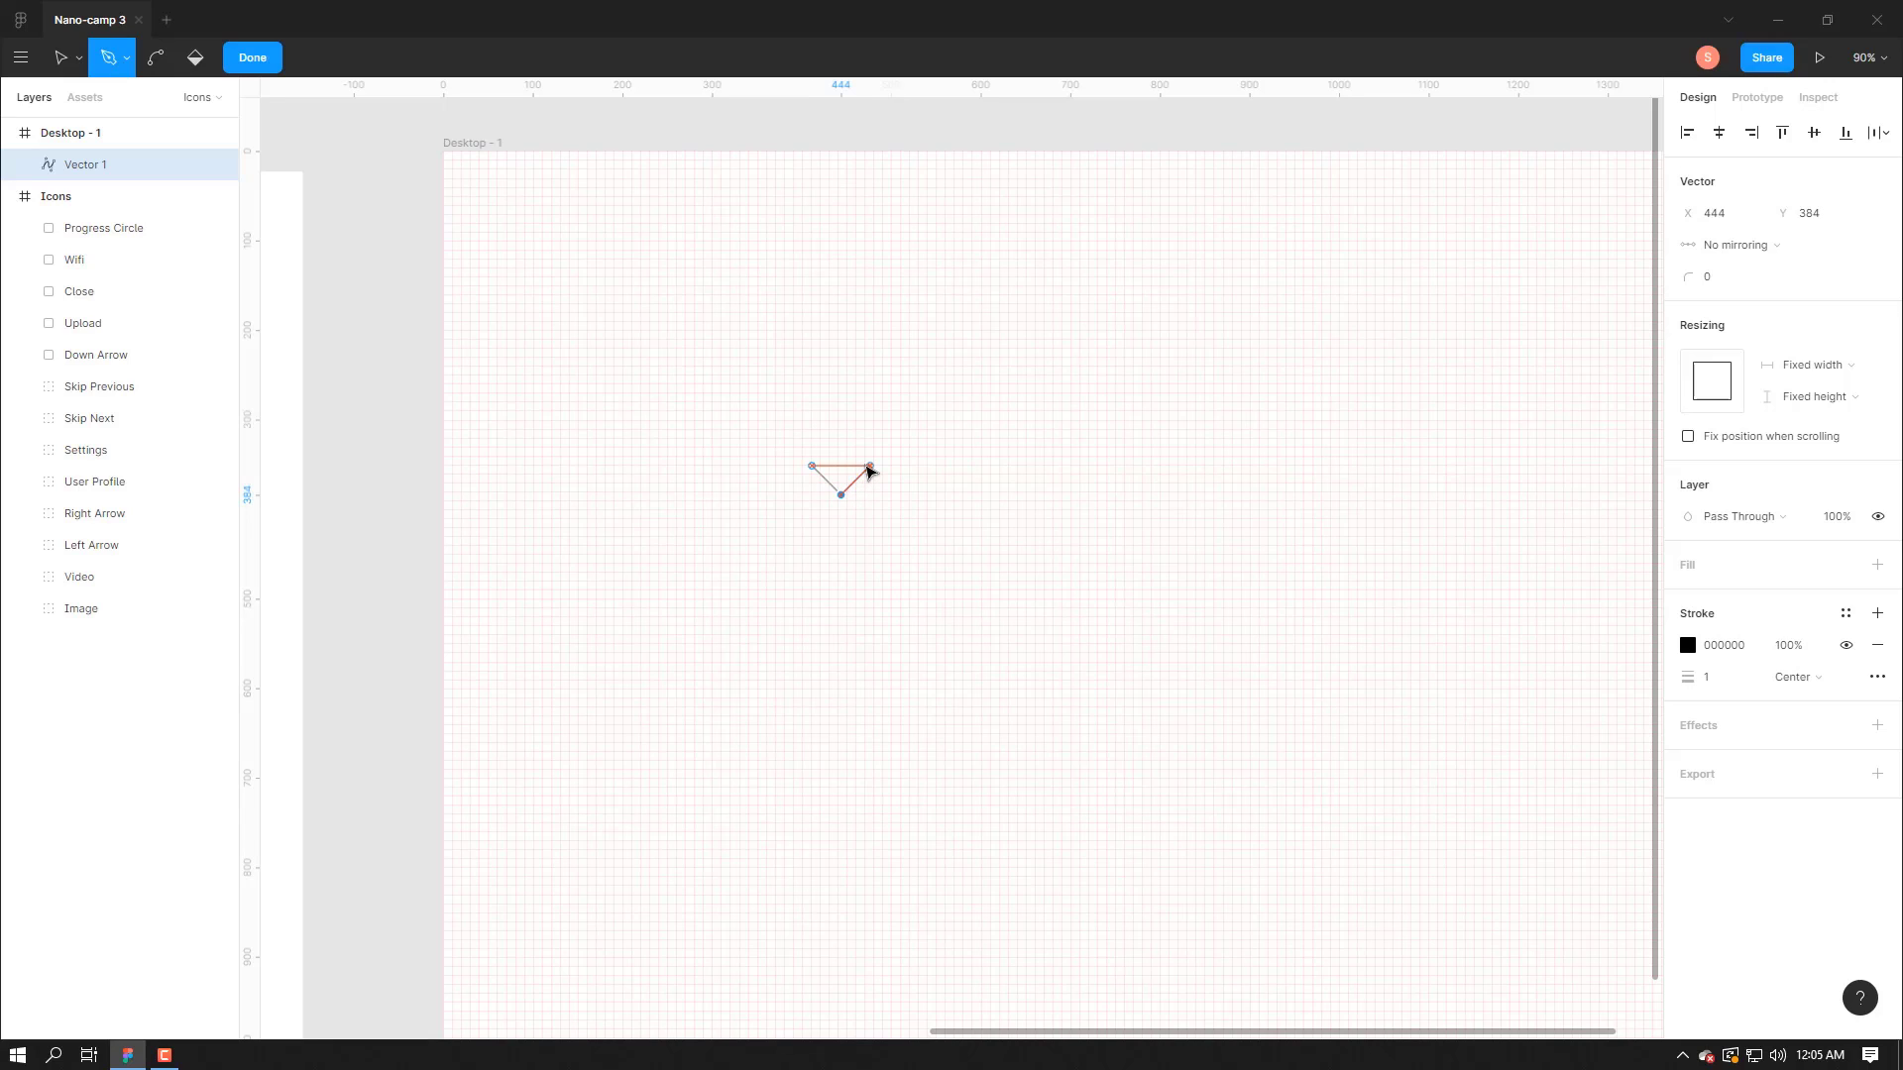
left_click(869, 468)
key("Escape")
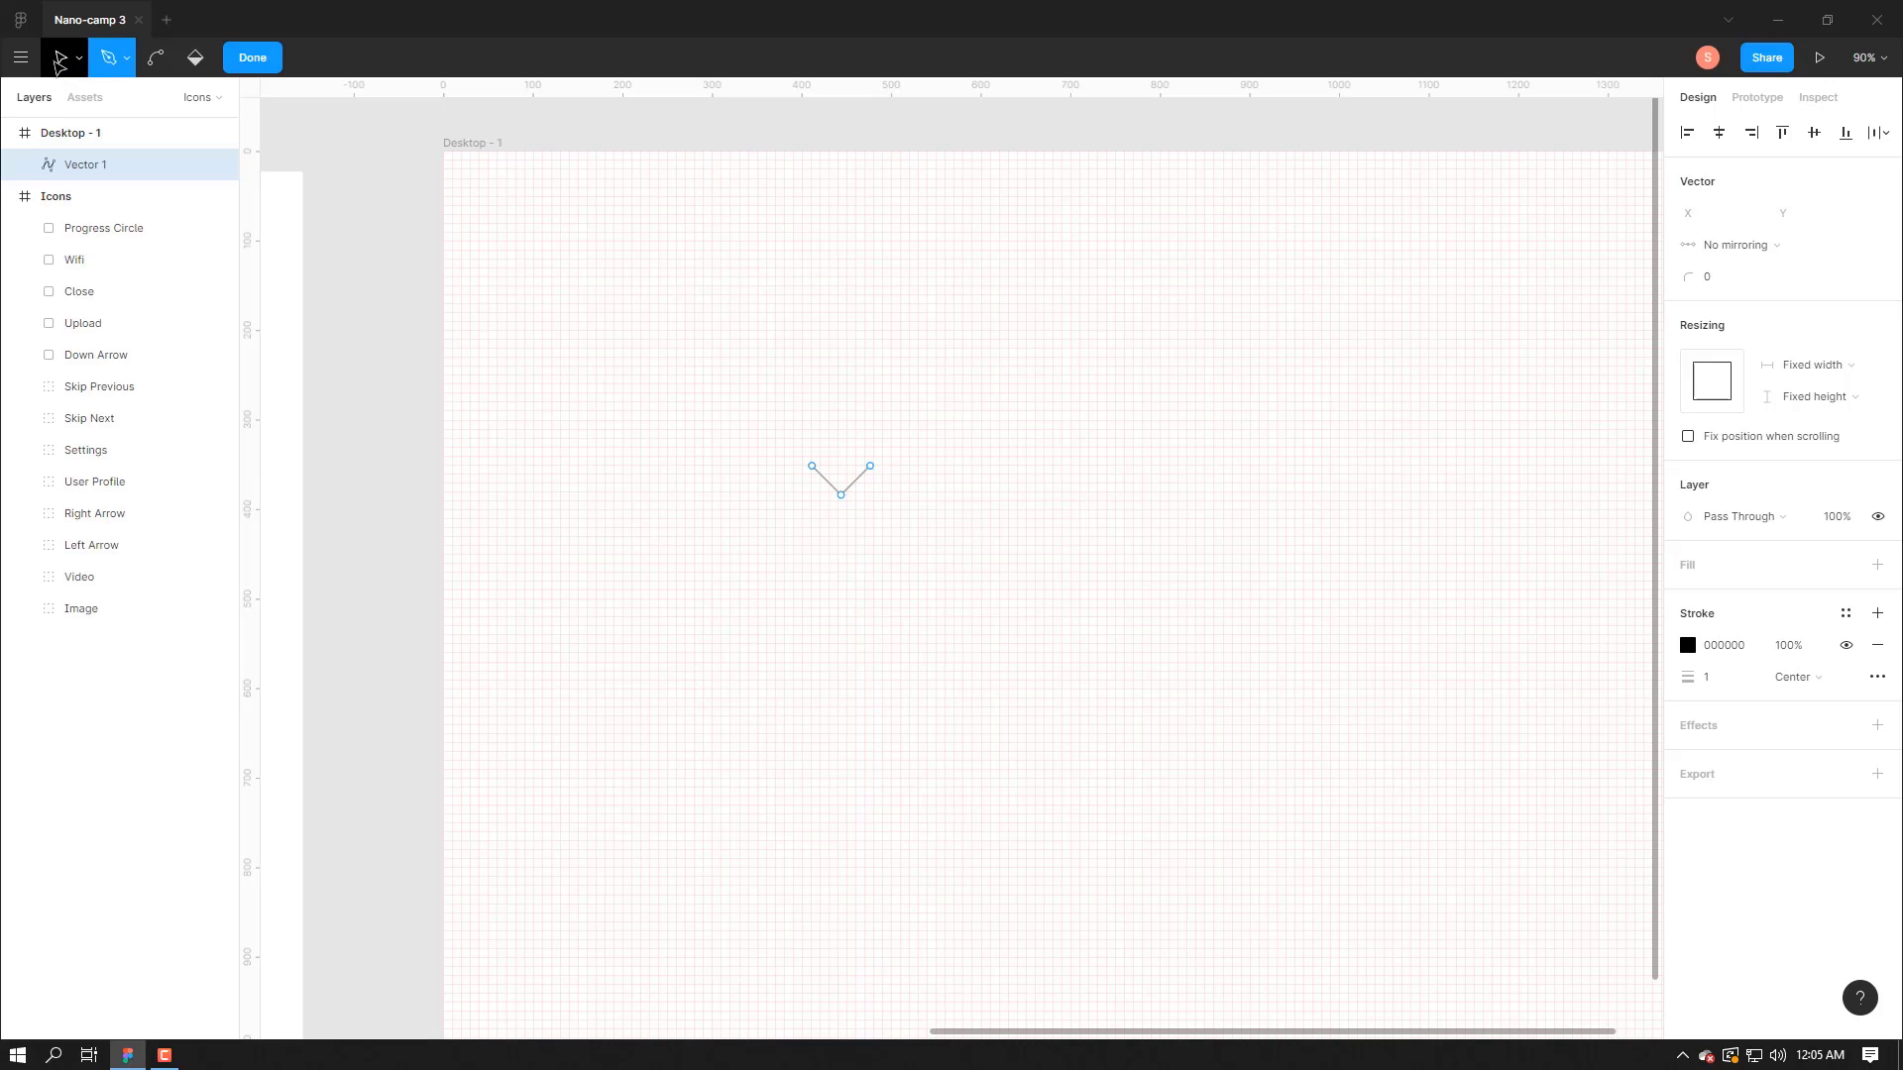
- Select all points of the V-shaped path and set its stroke width to 10
left_click(58, 65)
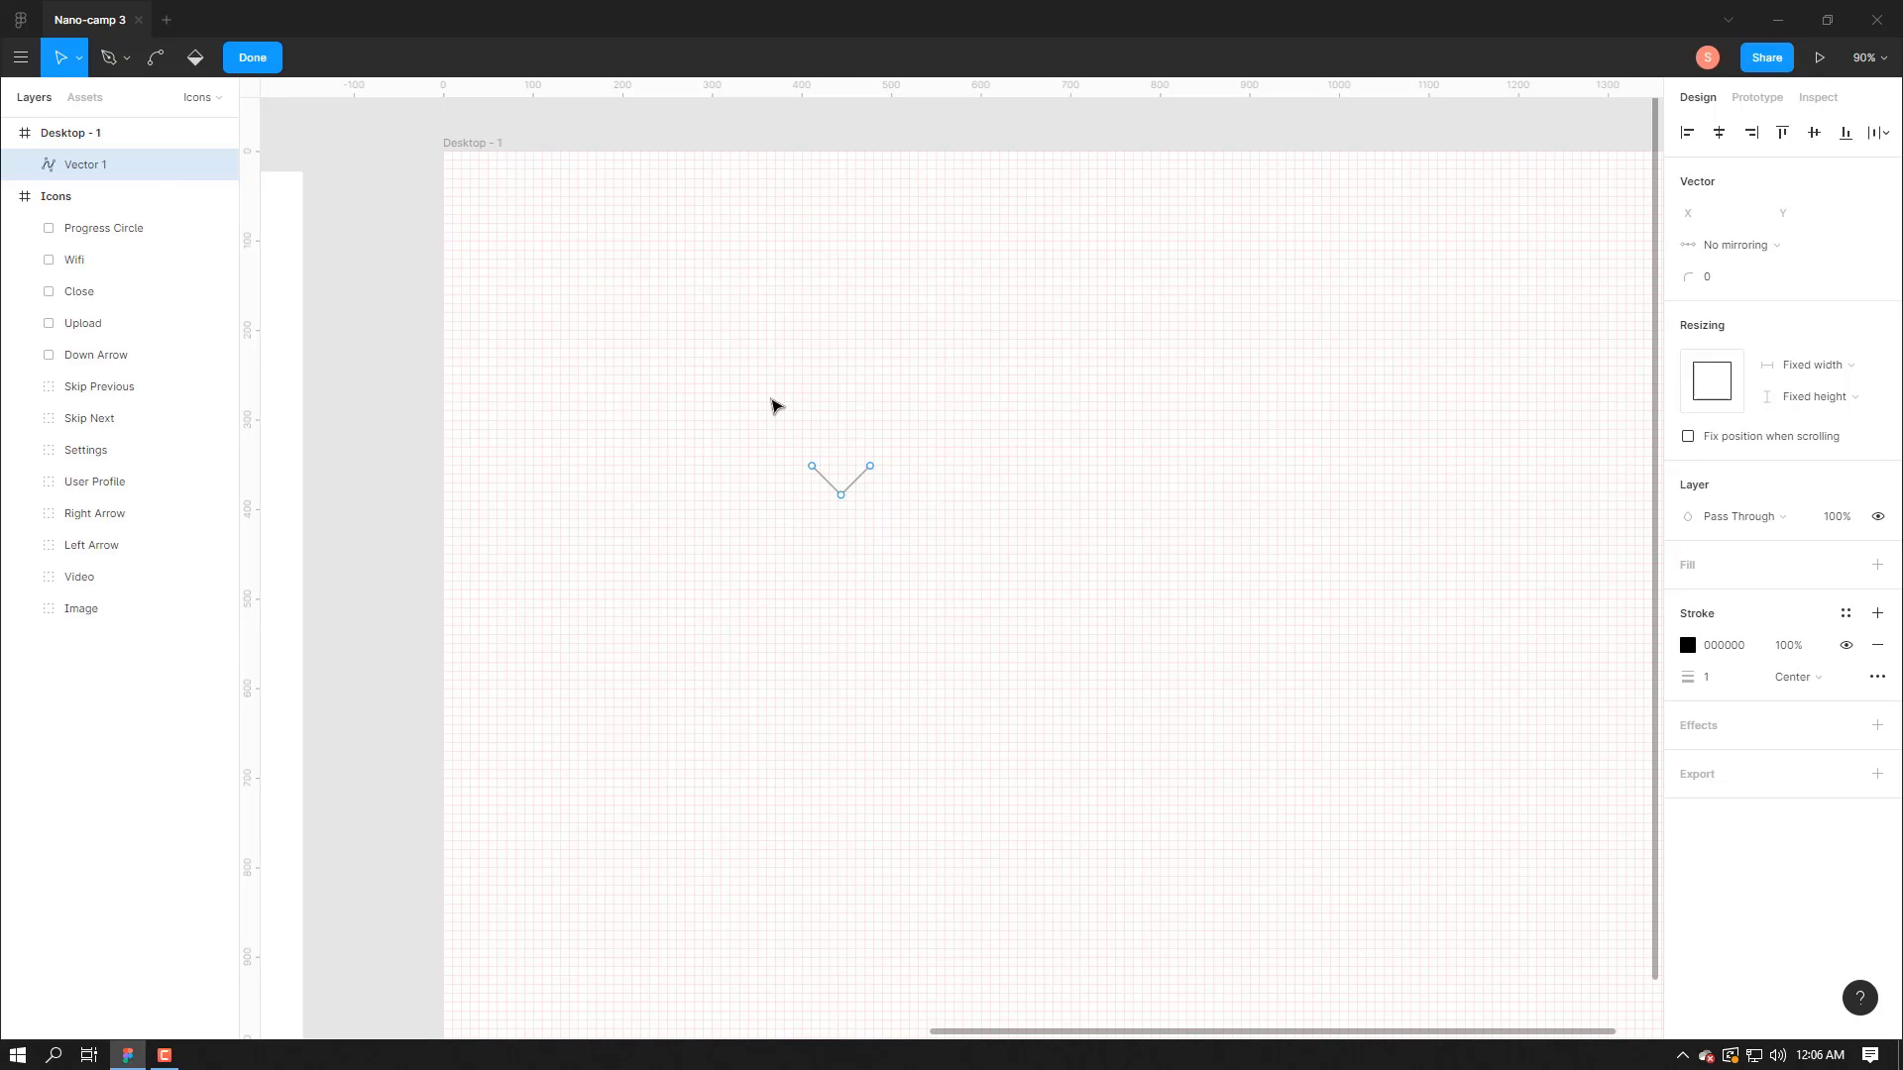
left_click_drag(773, 403, 882, 511)
left_click(1698, 684)
type("10")
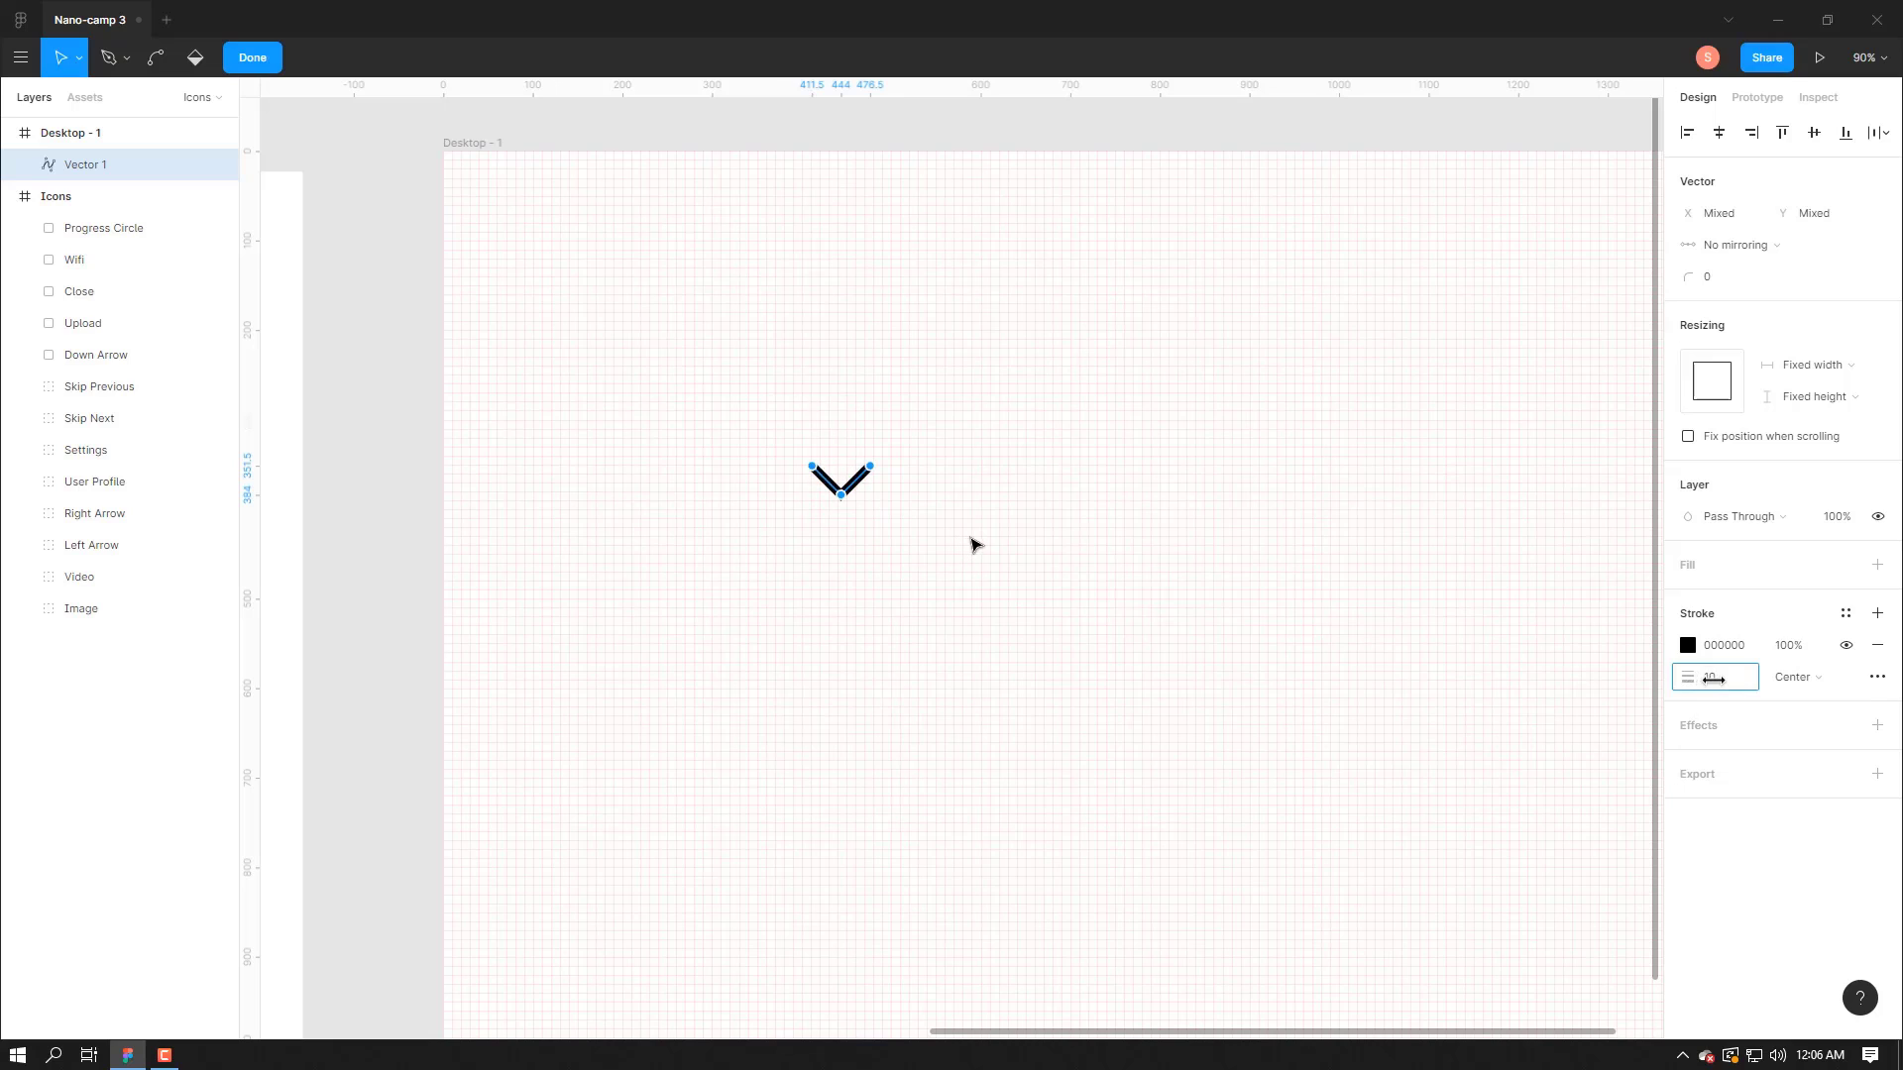
key("Return")
- Set the V shape's stroke alignment to Outside and its cap to Round
left_click(1794, 677)
left_click(1806, 724)
left_click(1877, 677)
left_click(1548, 757)
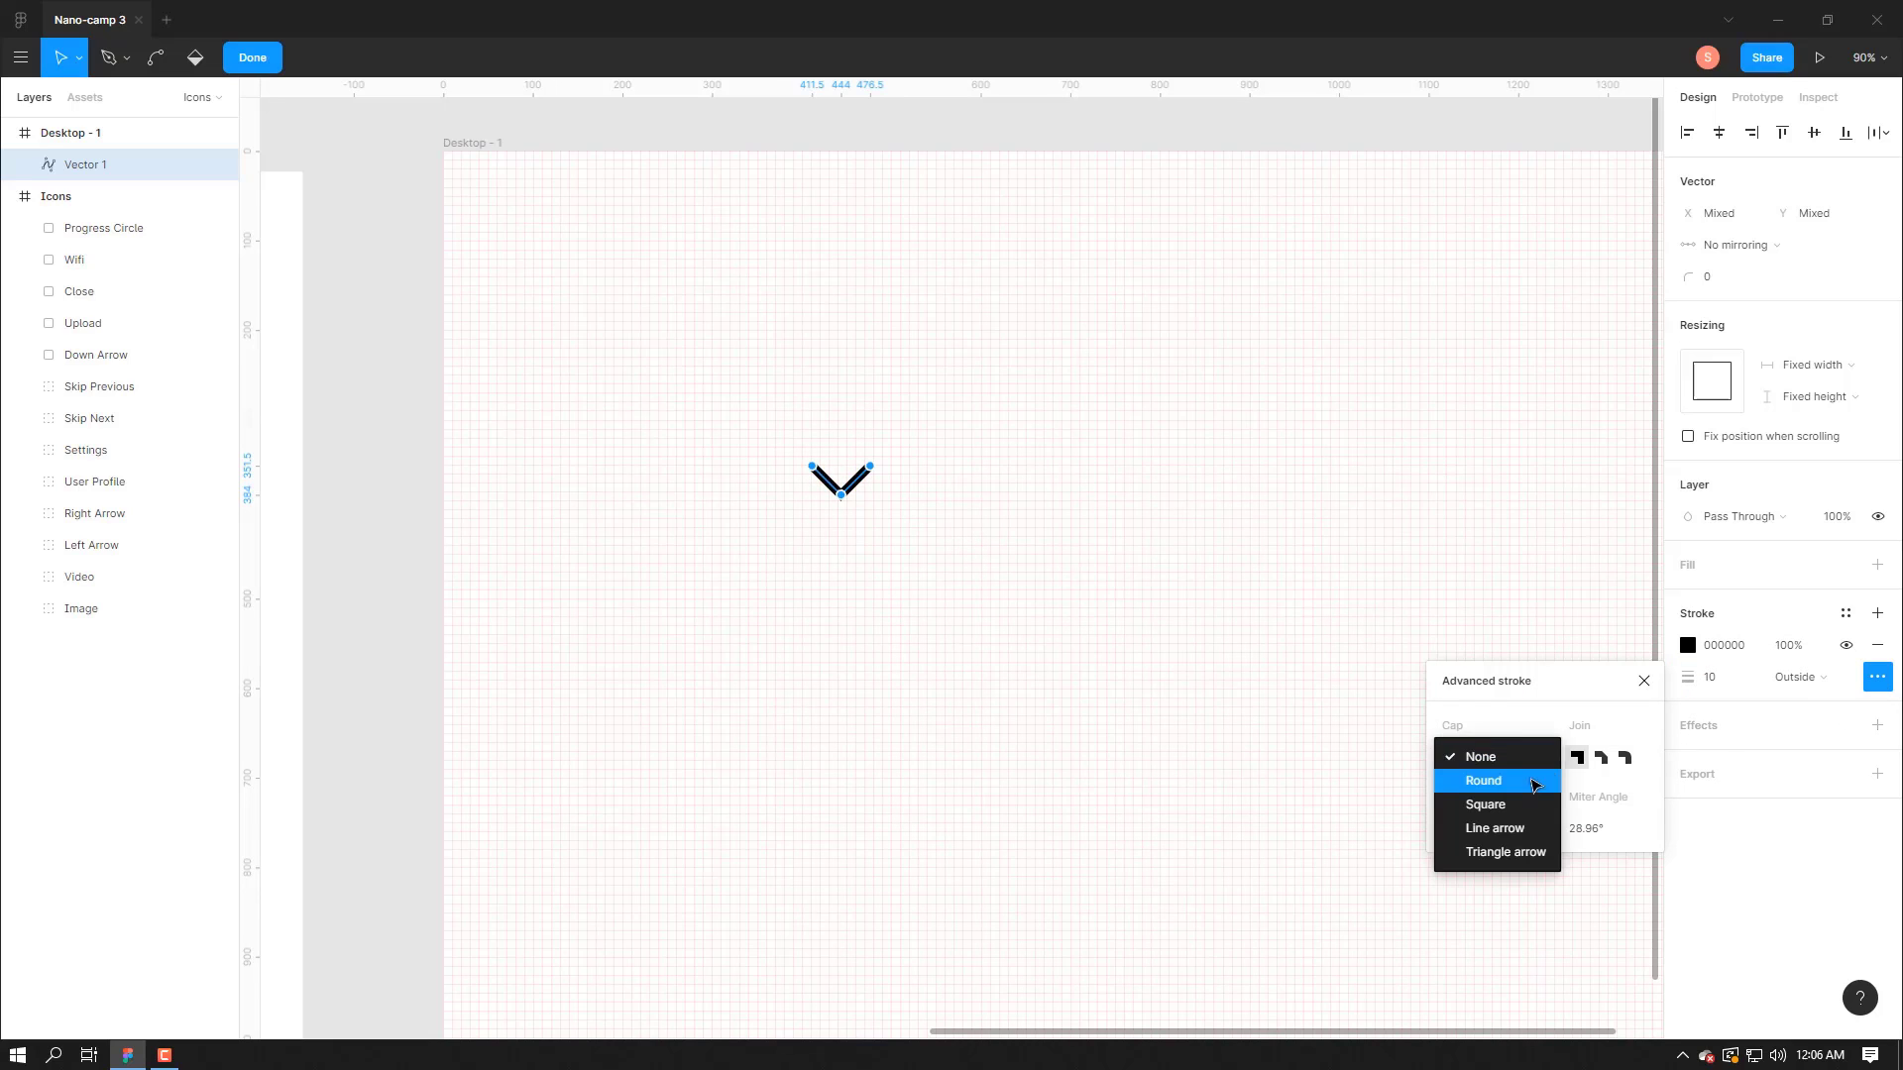
left_click(1531, 781)
key("Escape")
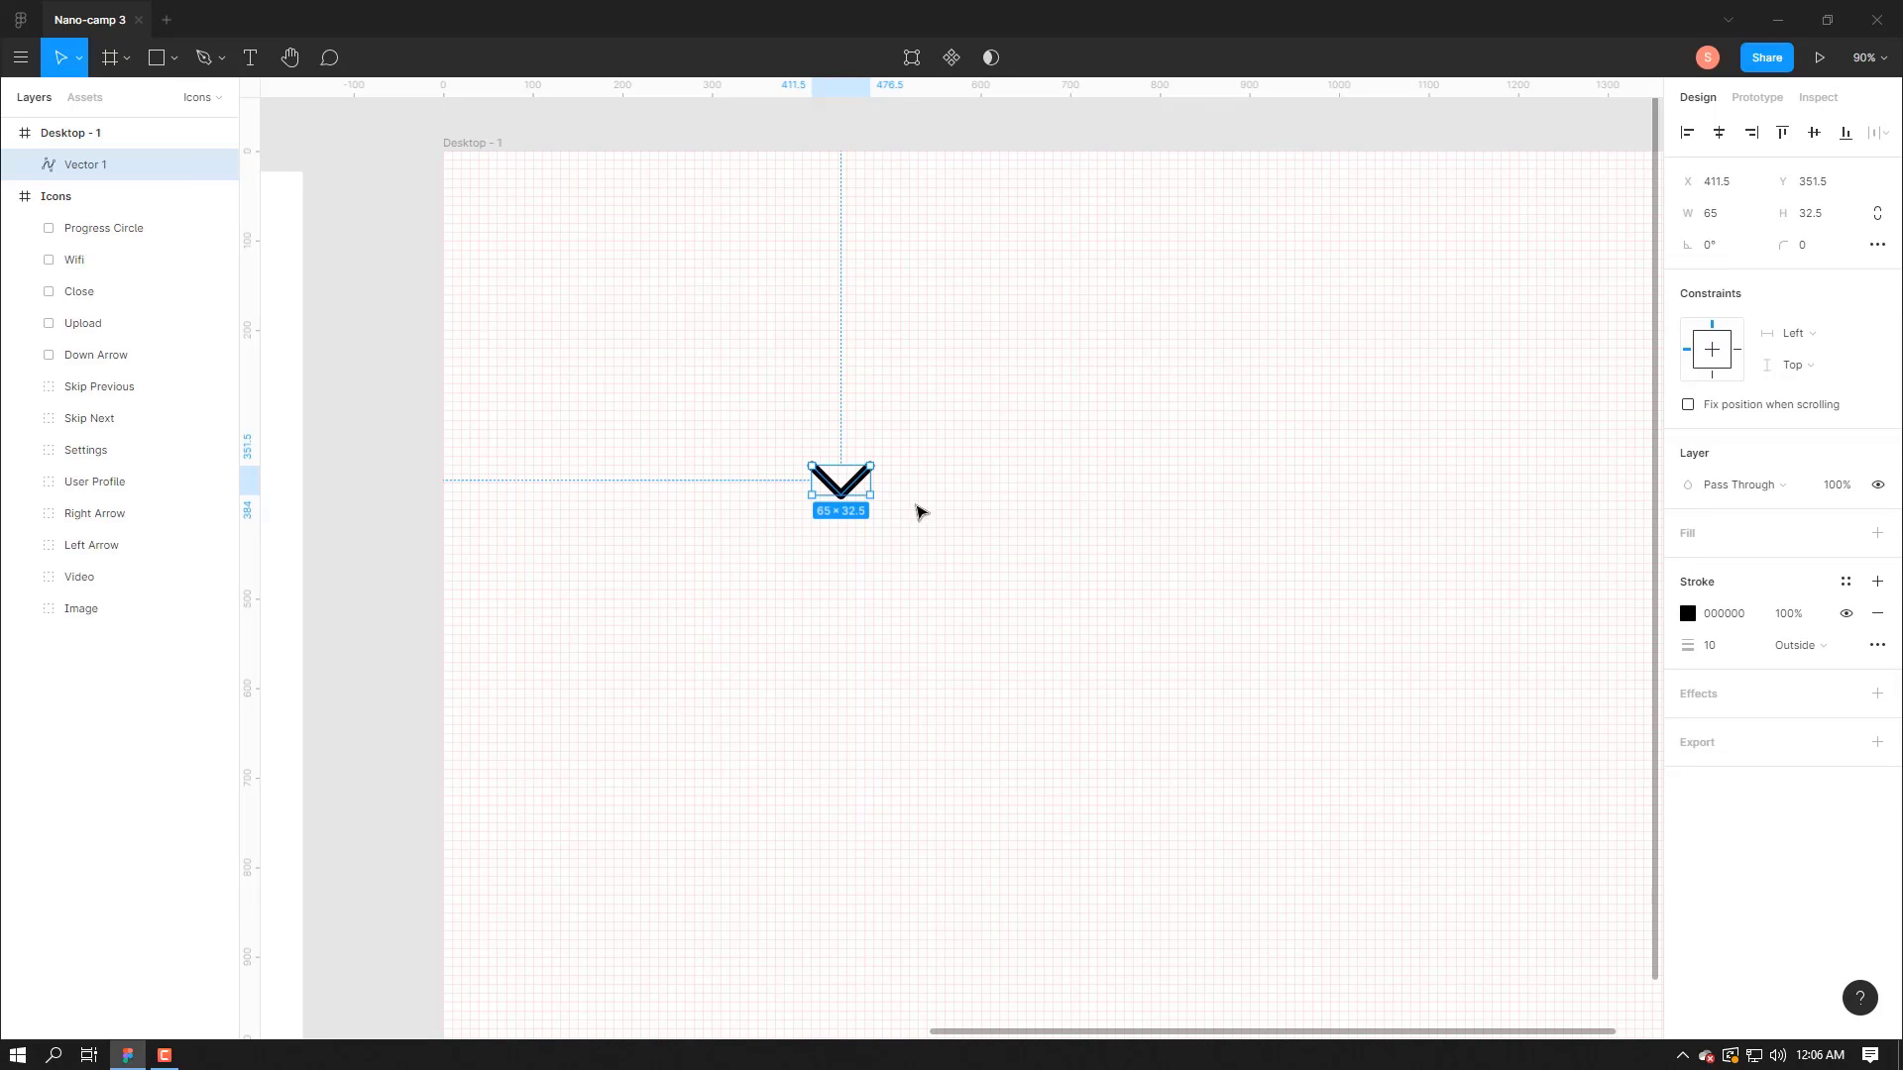
- Draw an open U-shaped path about 46.5 × 36.5 to the right of the V shape with the Pen tool
left_click(201, 68)
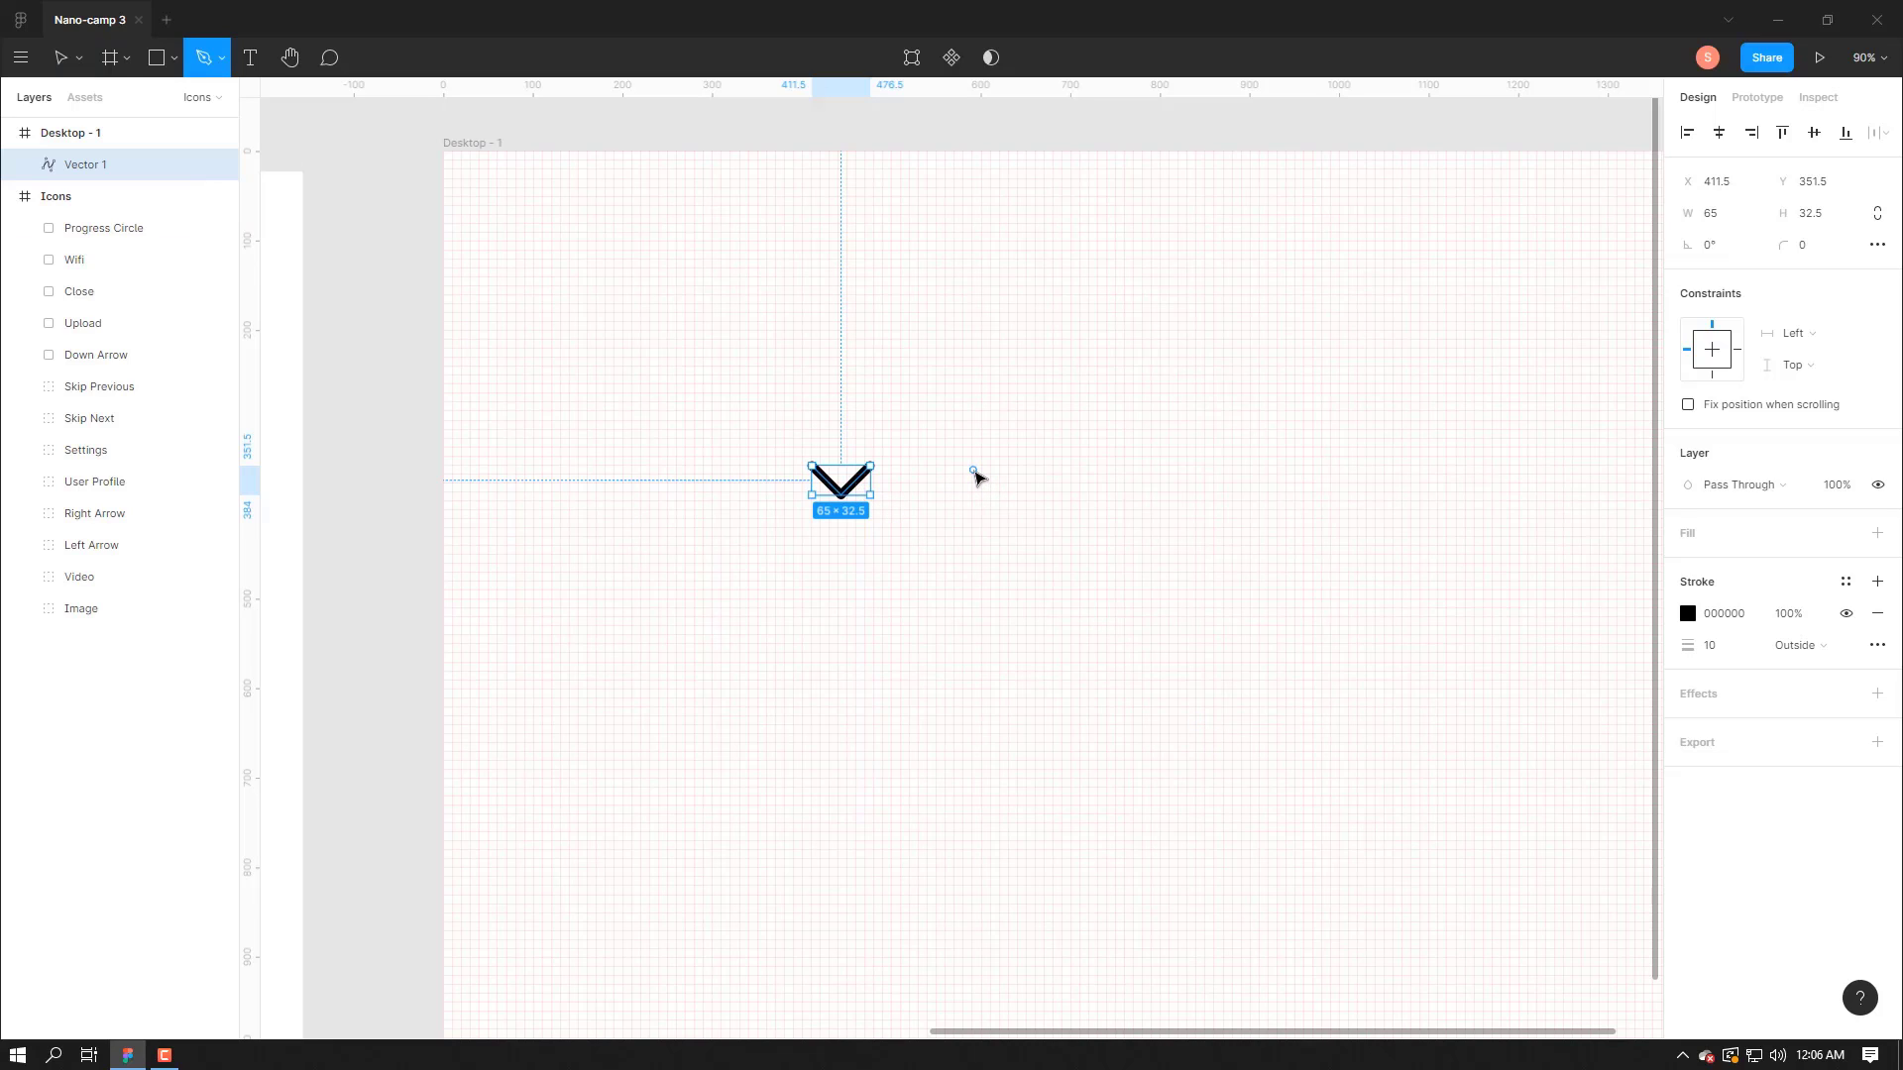
left_click(974, 473)
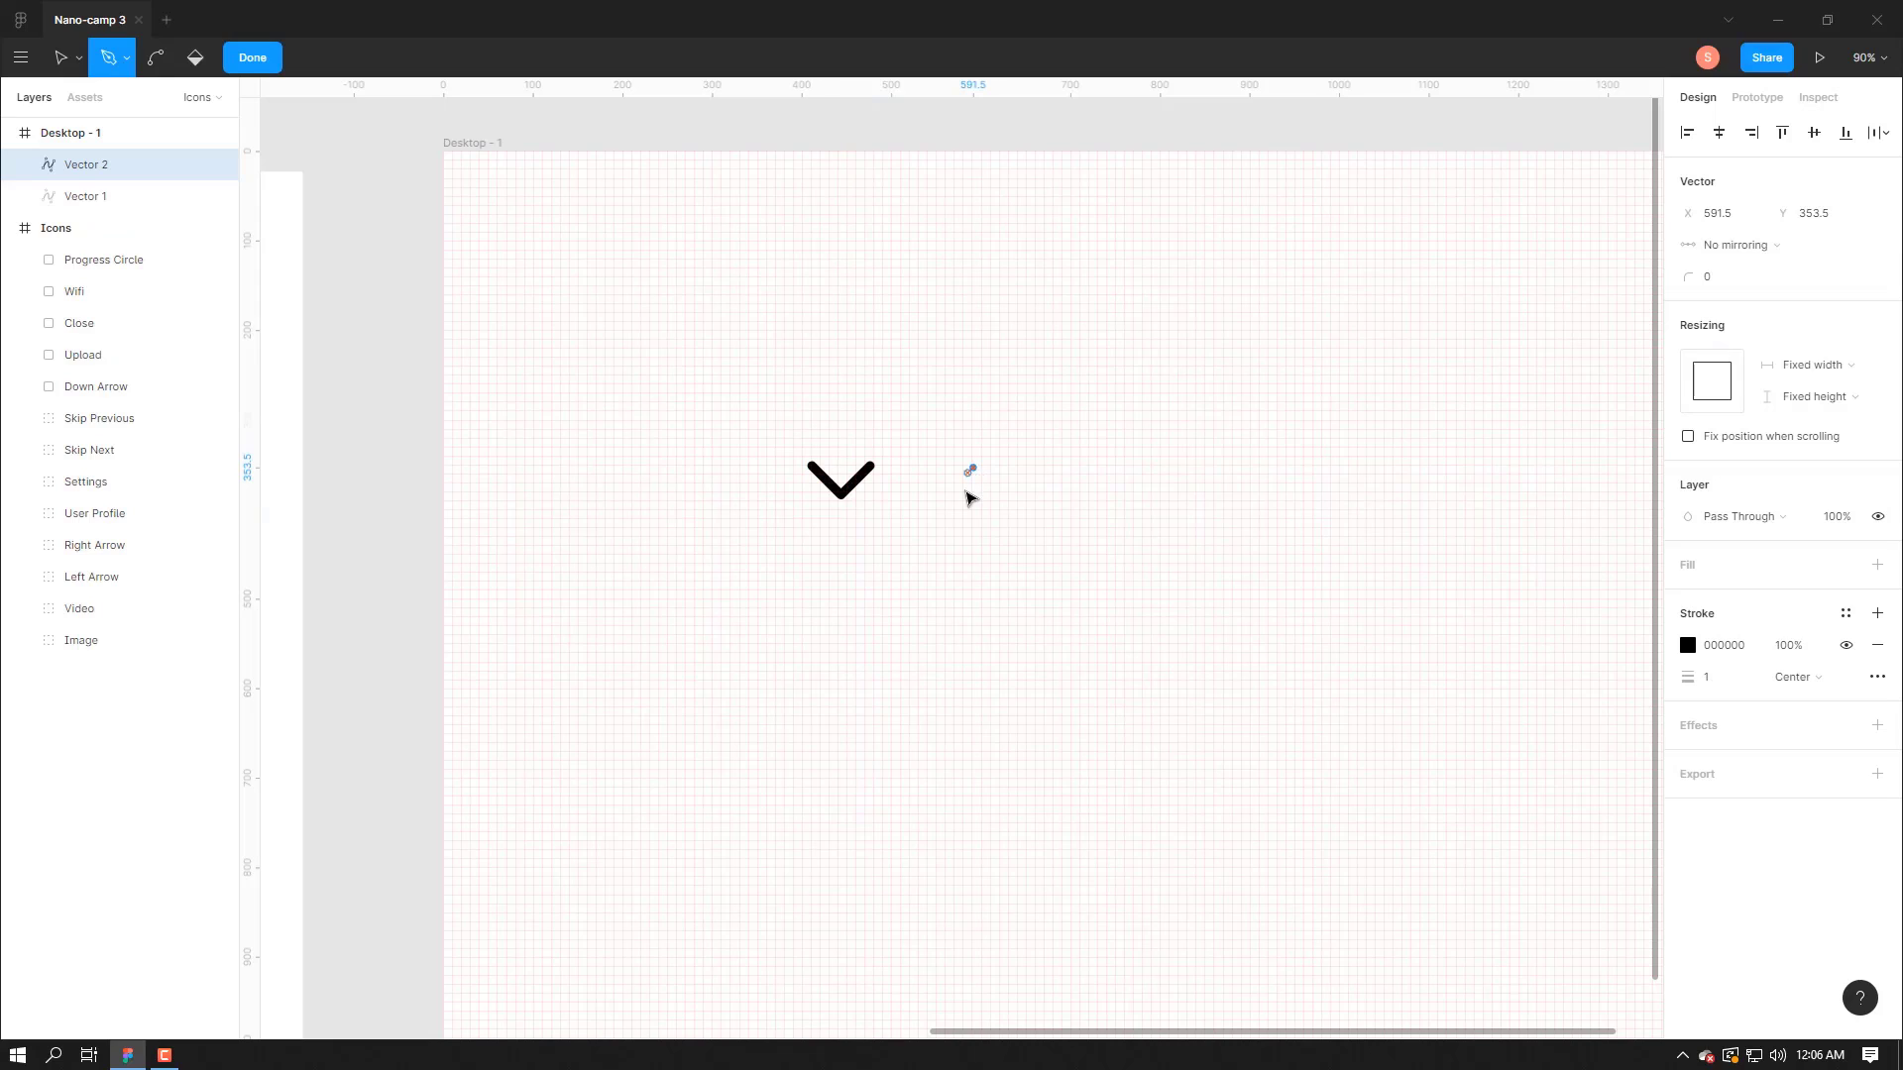
left_click(973, 500)
left_click(1015, 500)
left_click(1015, 467)
key("Escape")
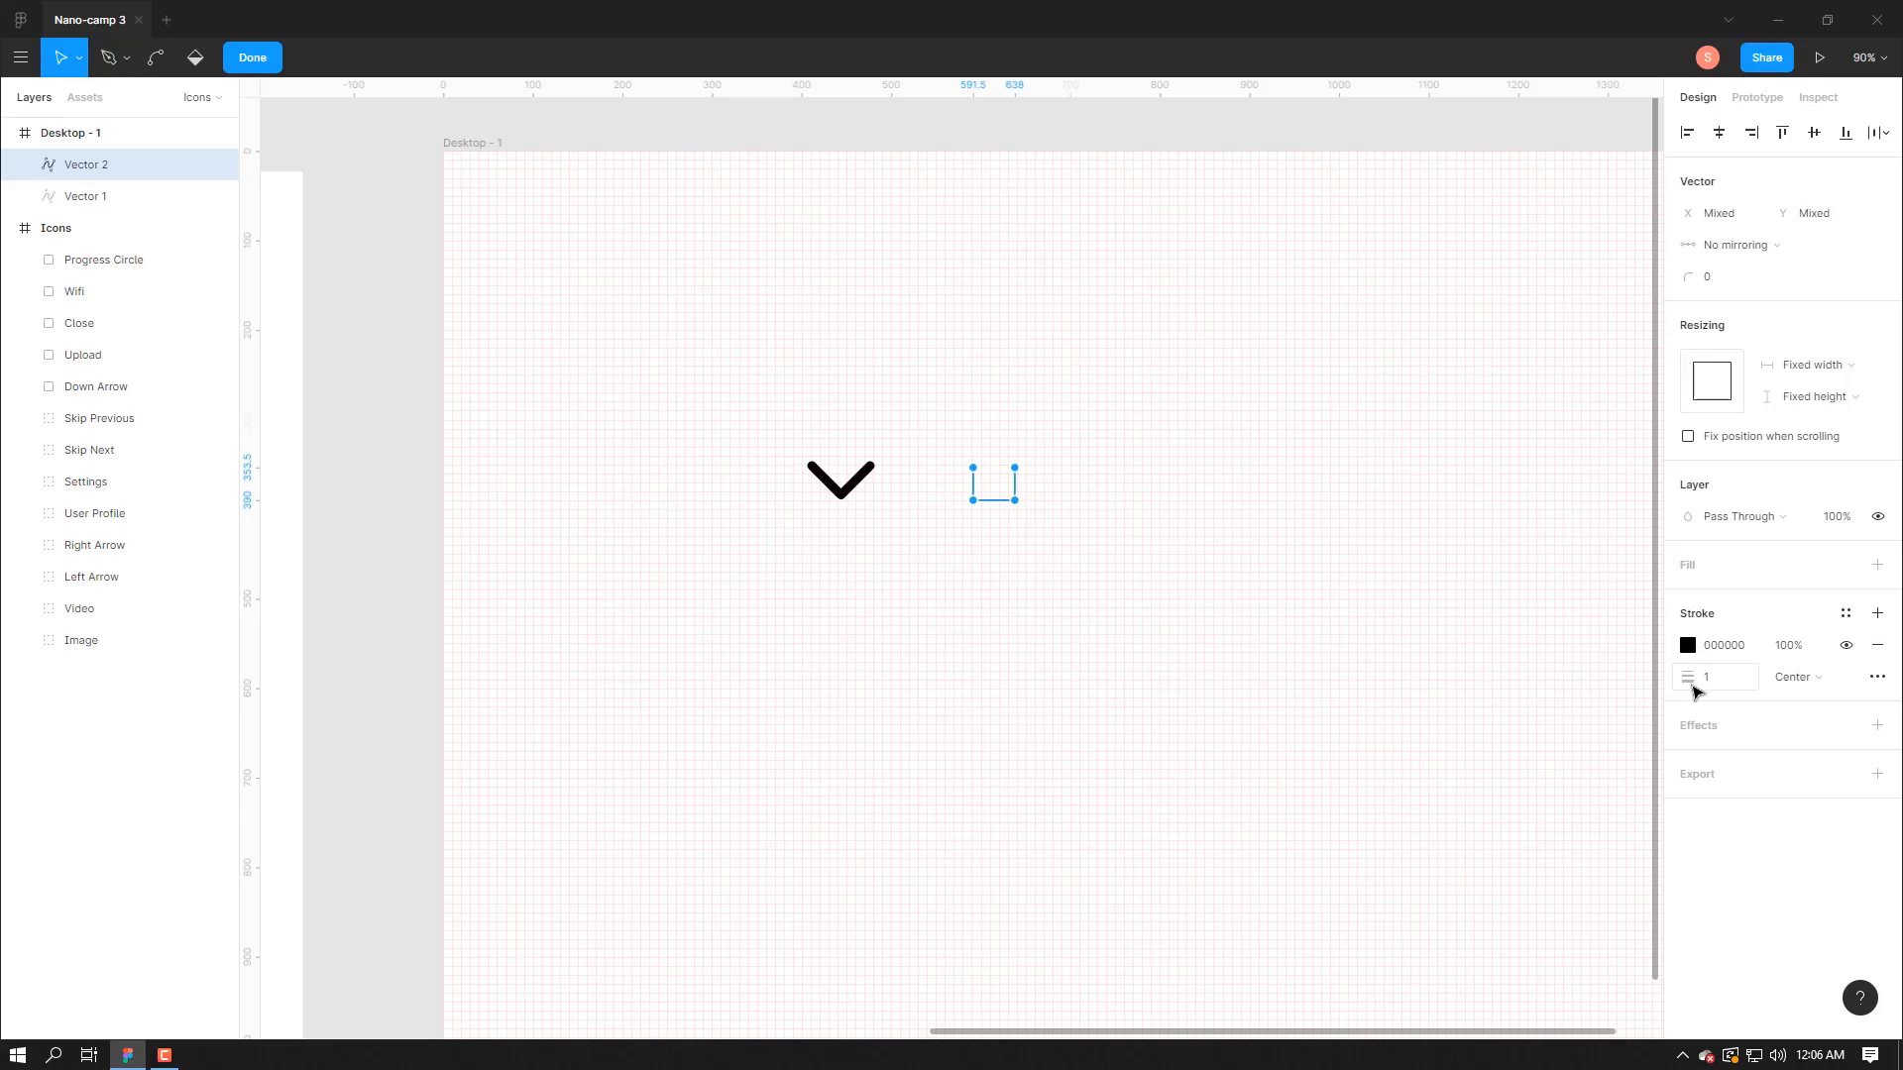
- Set the stroke width of the U-shaped path to 8
left_click_drag(1692, 683, 1714, 686)
left_click_drag(1723, 685, 1699, 688)
left_click(1722, 676)
key("BackSpace")
type("8")
key("Return")
- Set the U shape's stroke alignment to Outside, with a Round cap and rounded joins
left_click(1822, 680)
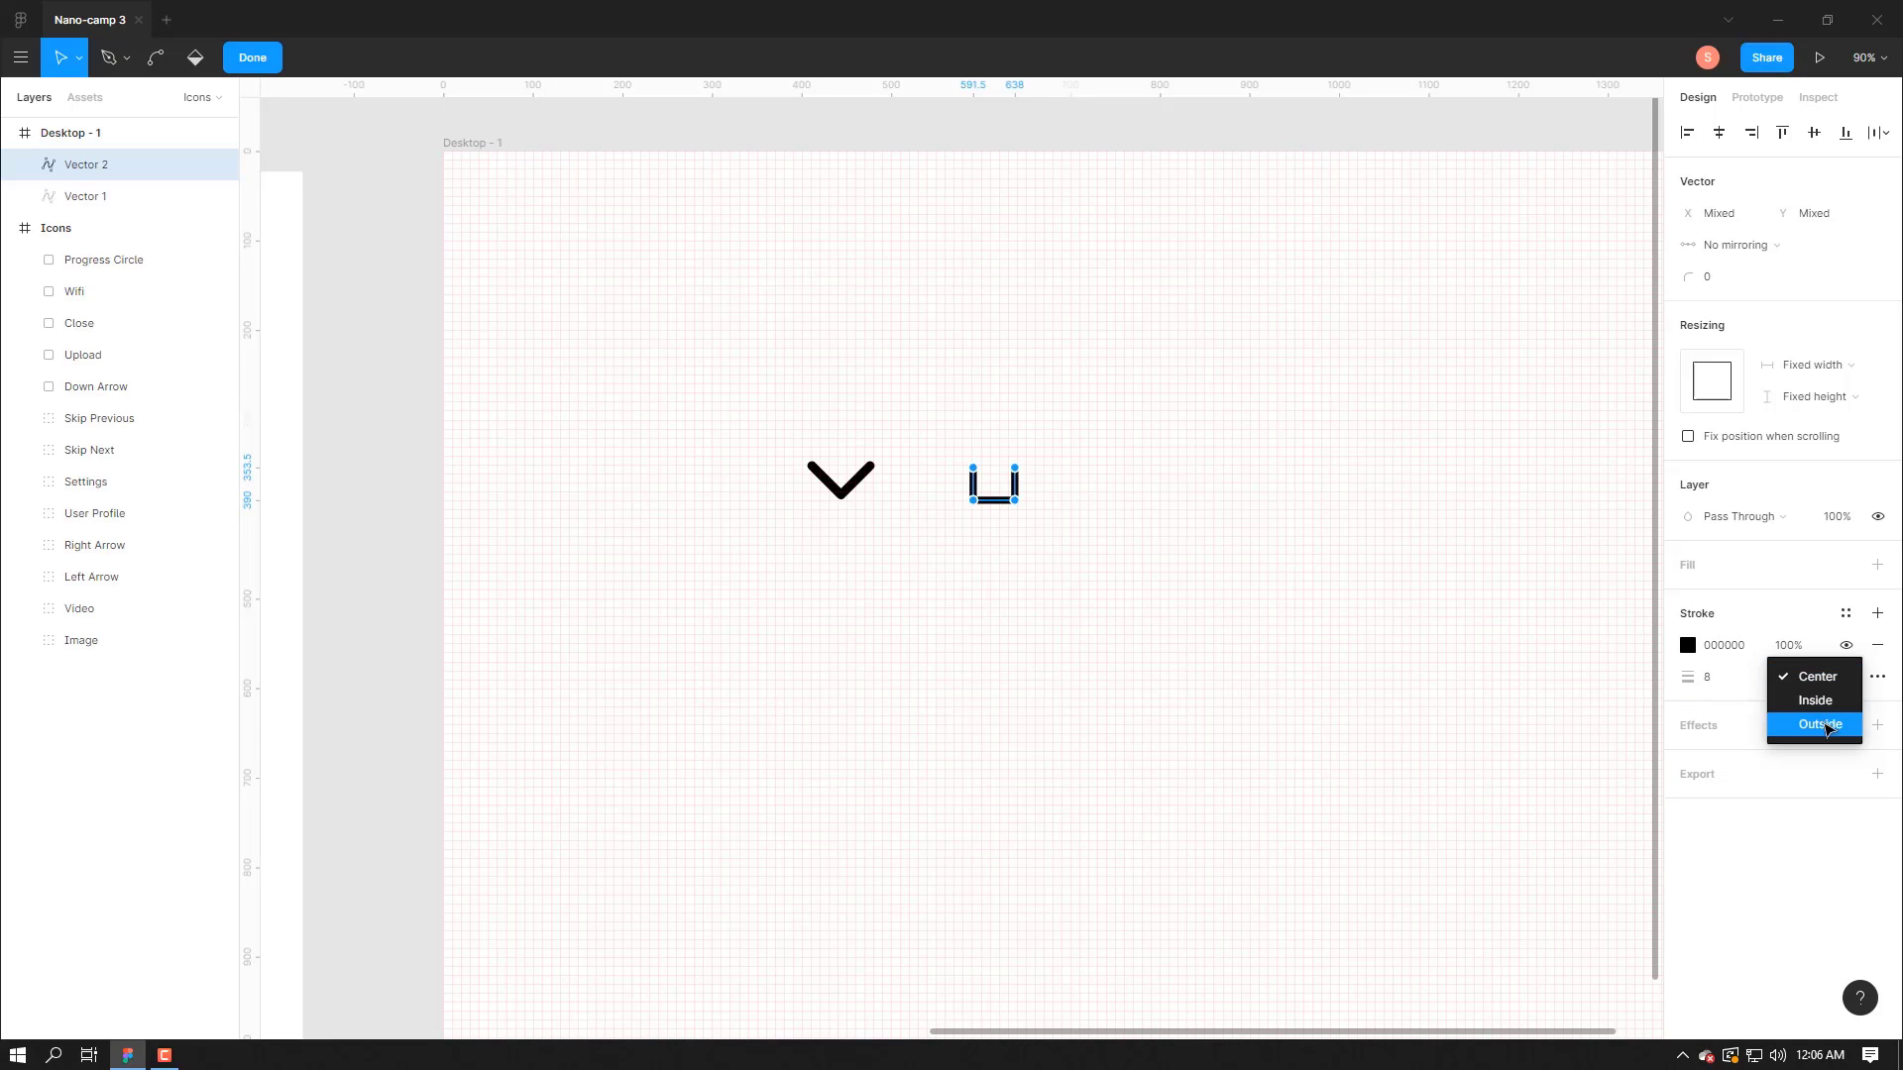
left_click(1827, 723)
left_click(1877, 678)
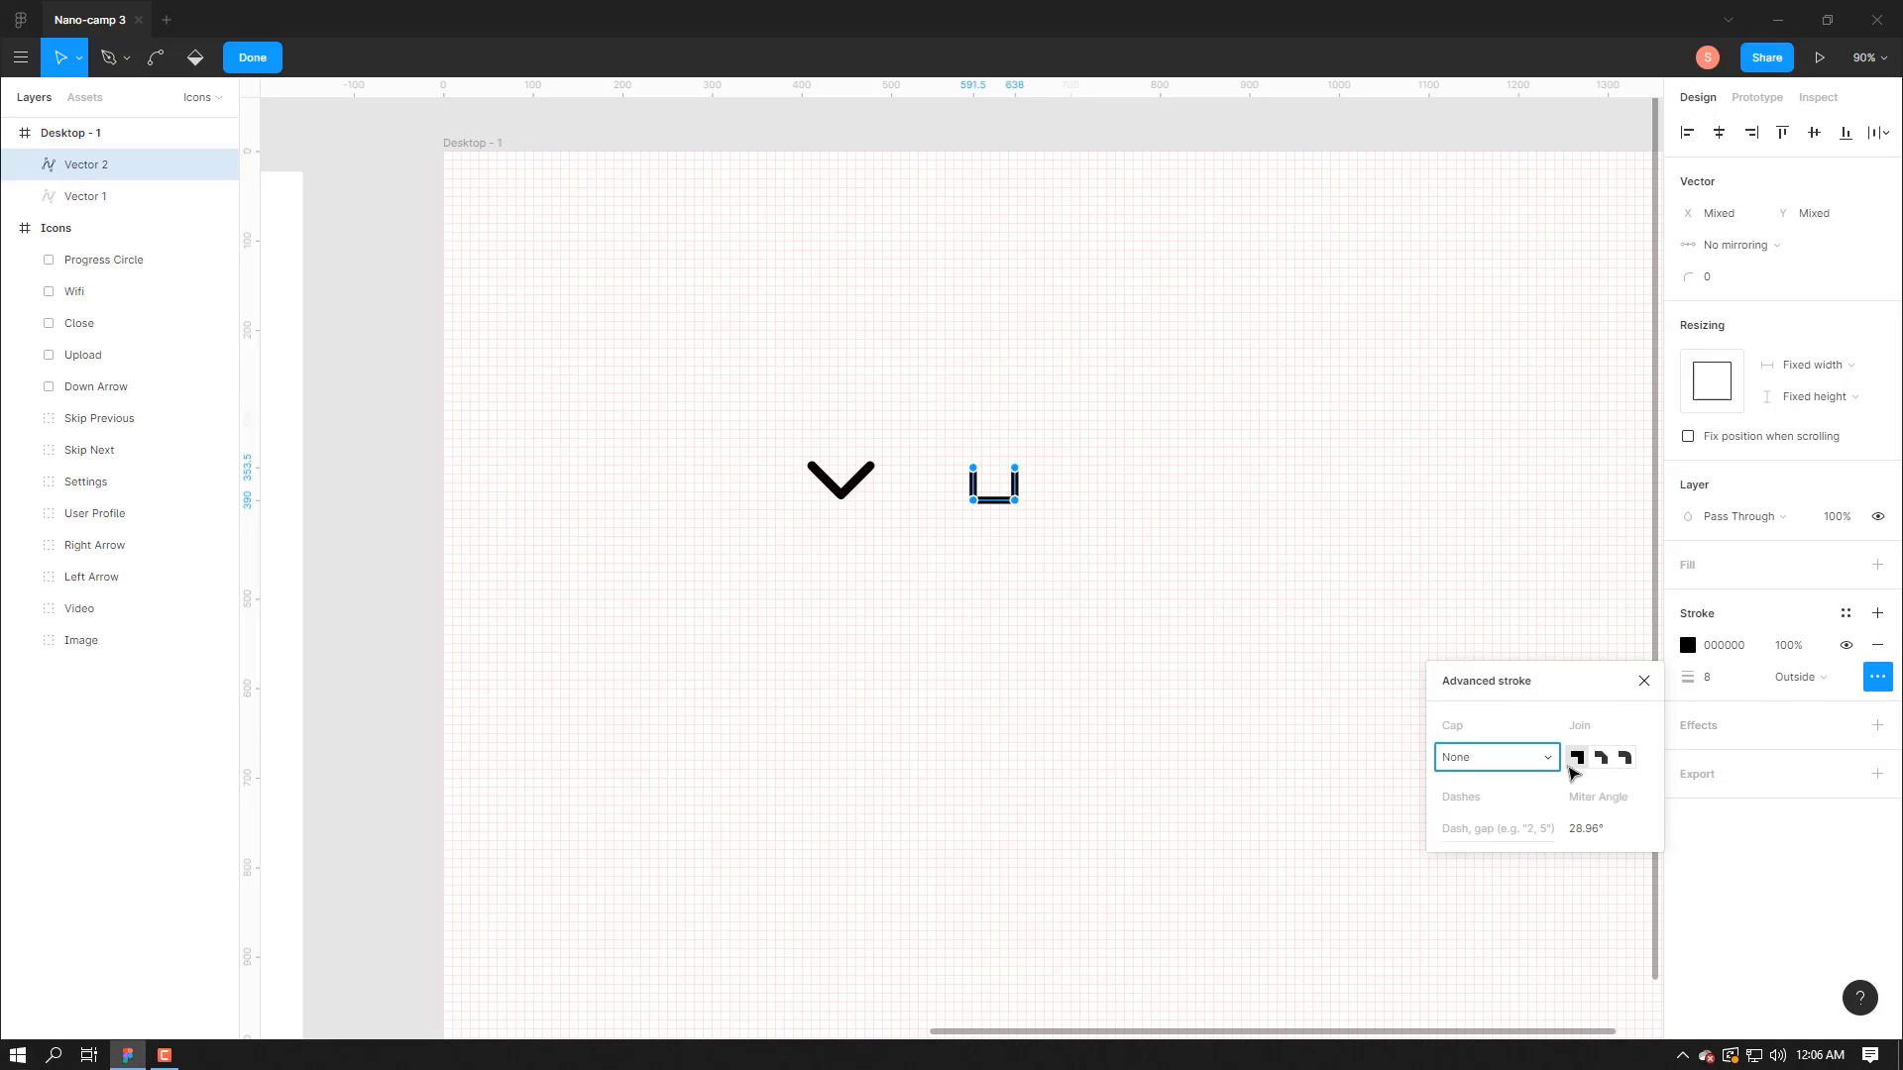
left_click(1625, 759)
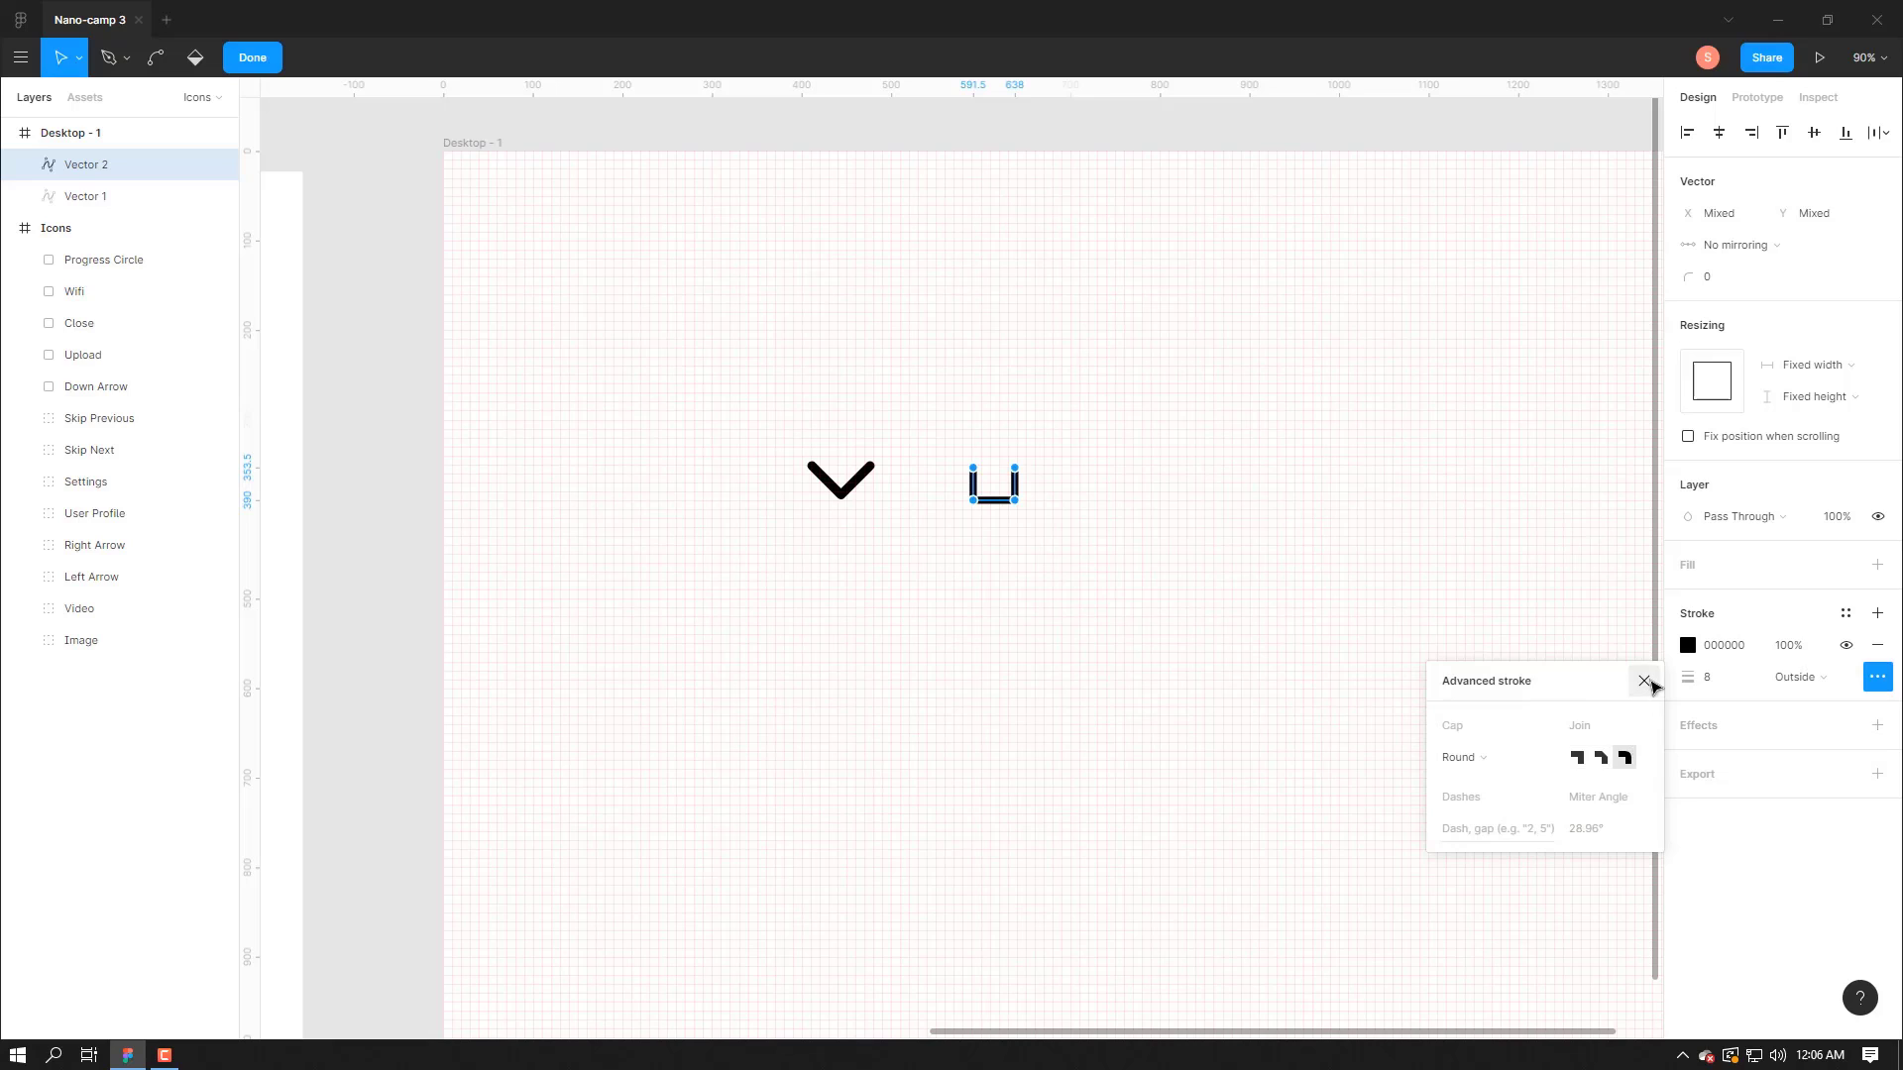
left_click(1644, 681)
key("Escape")
key("Escape")
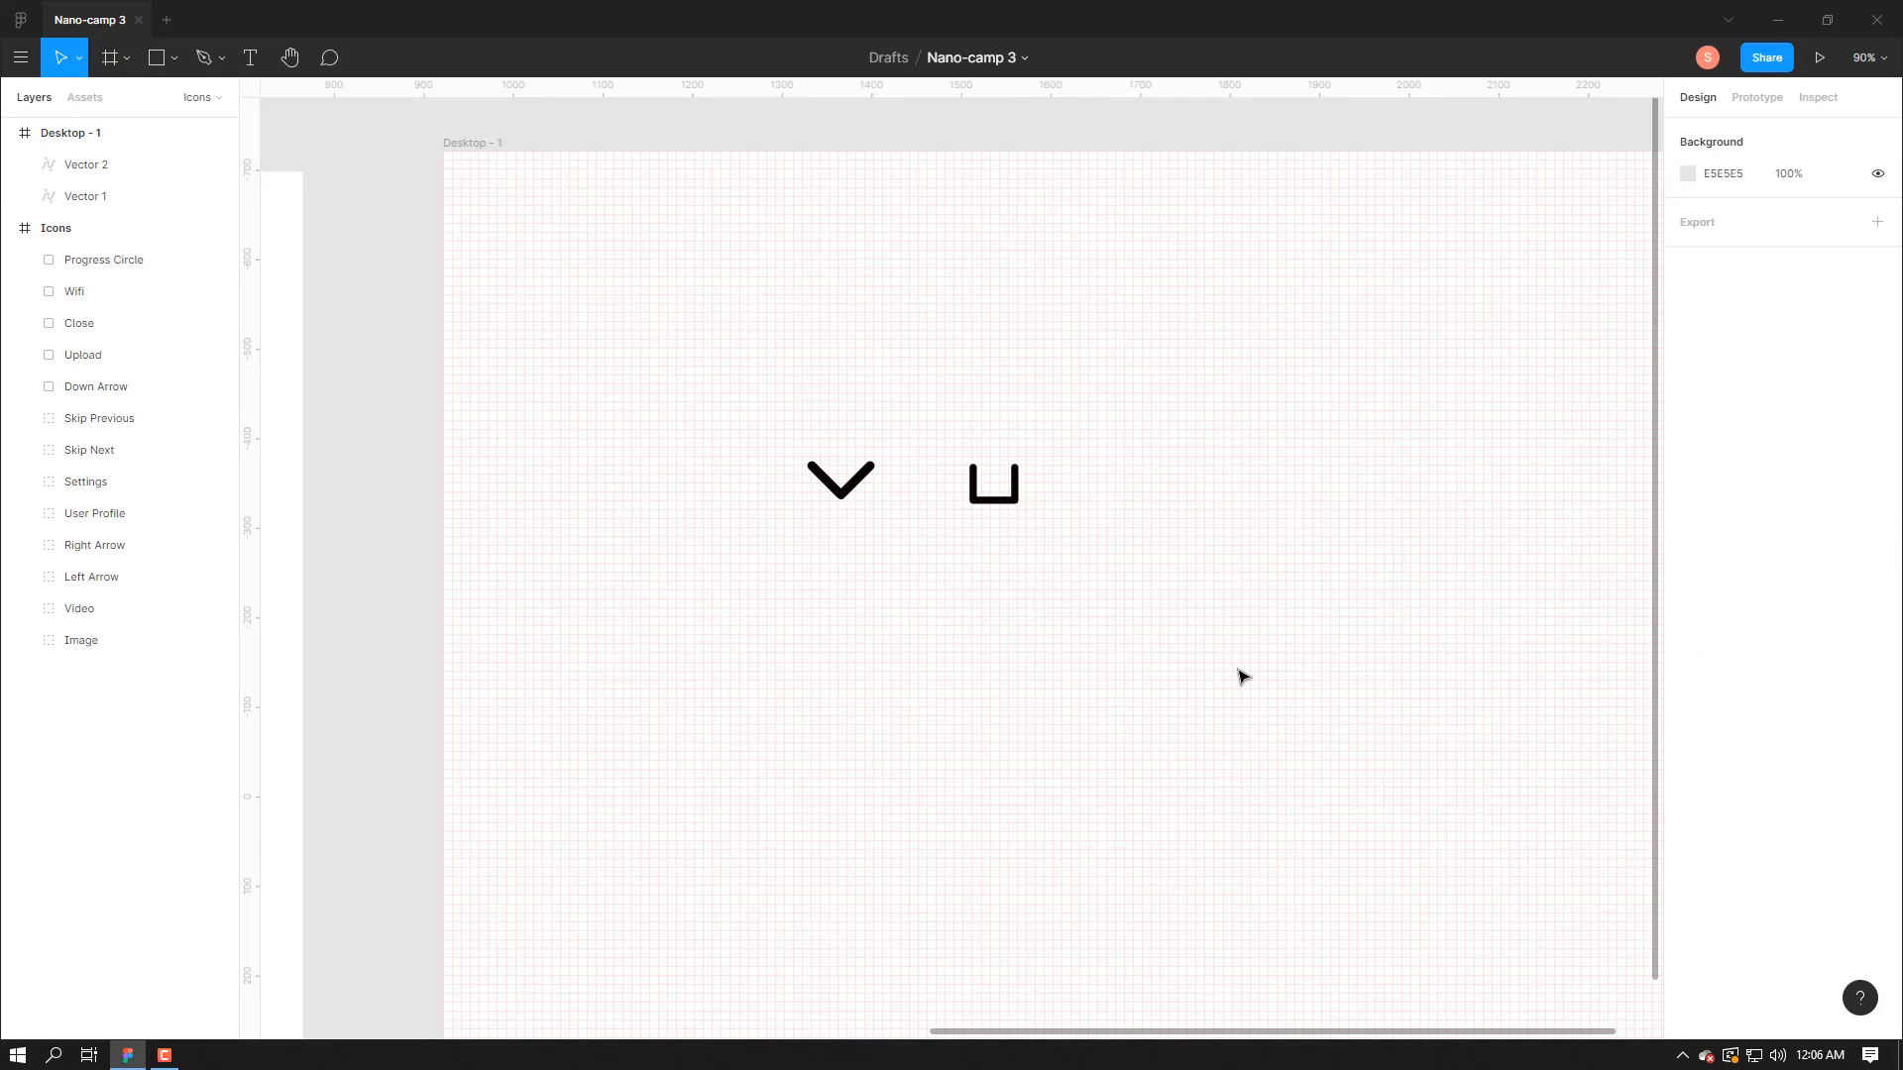
- Draw a horizontal arrow 40 long below and to the right of the U shape and set its stroke width to 3
left_click(172, 60)
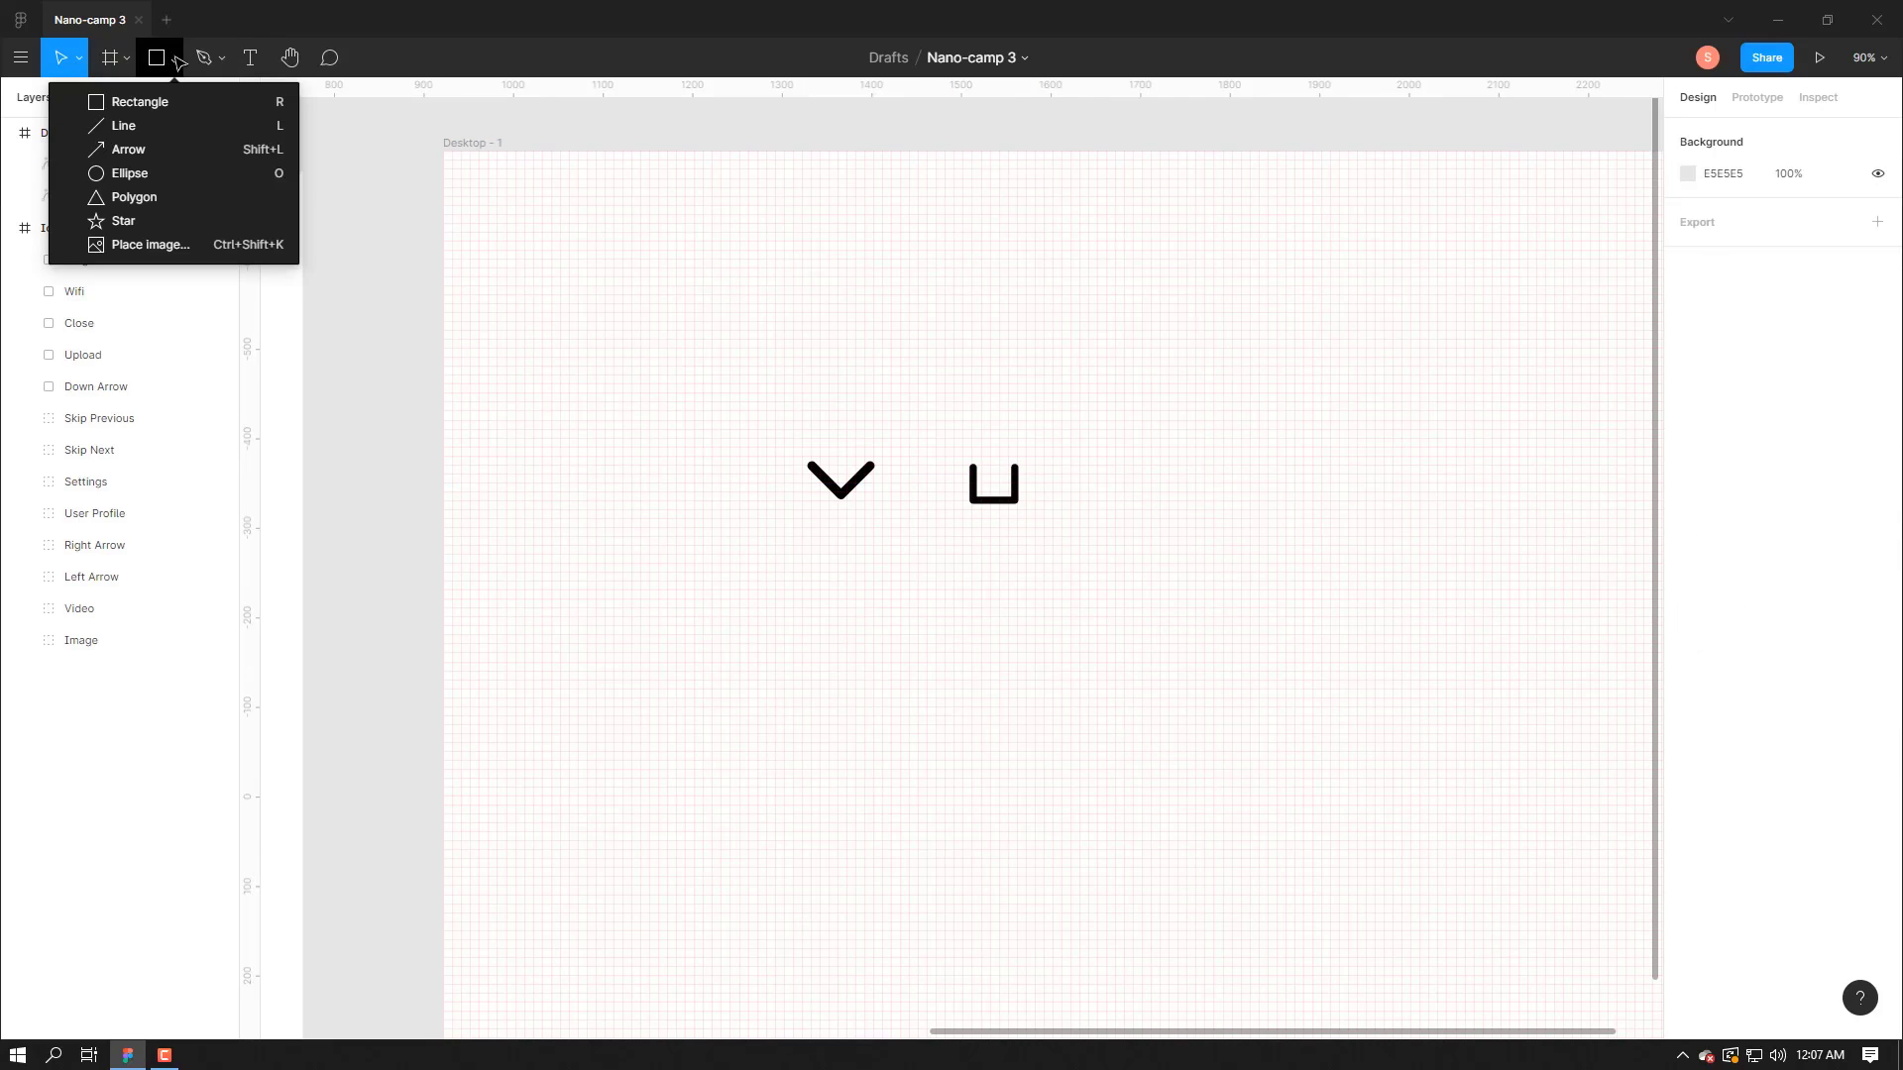
left_click(159, 153)
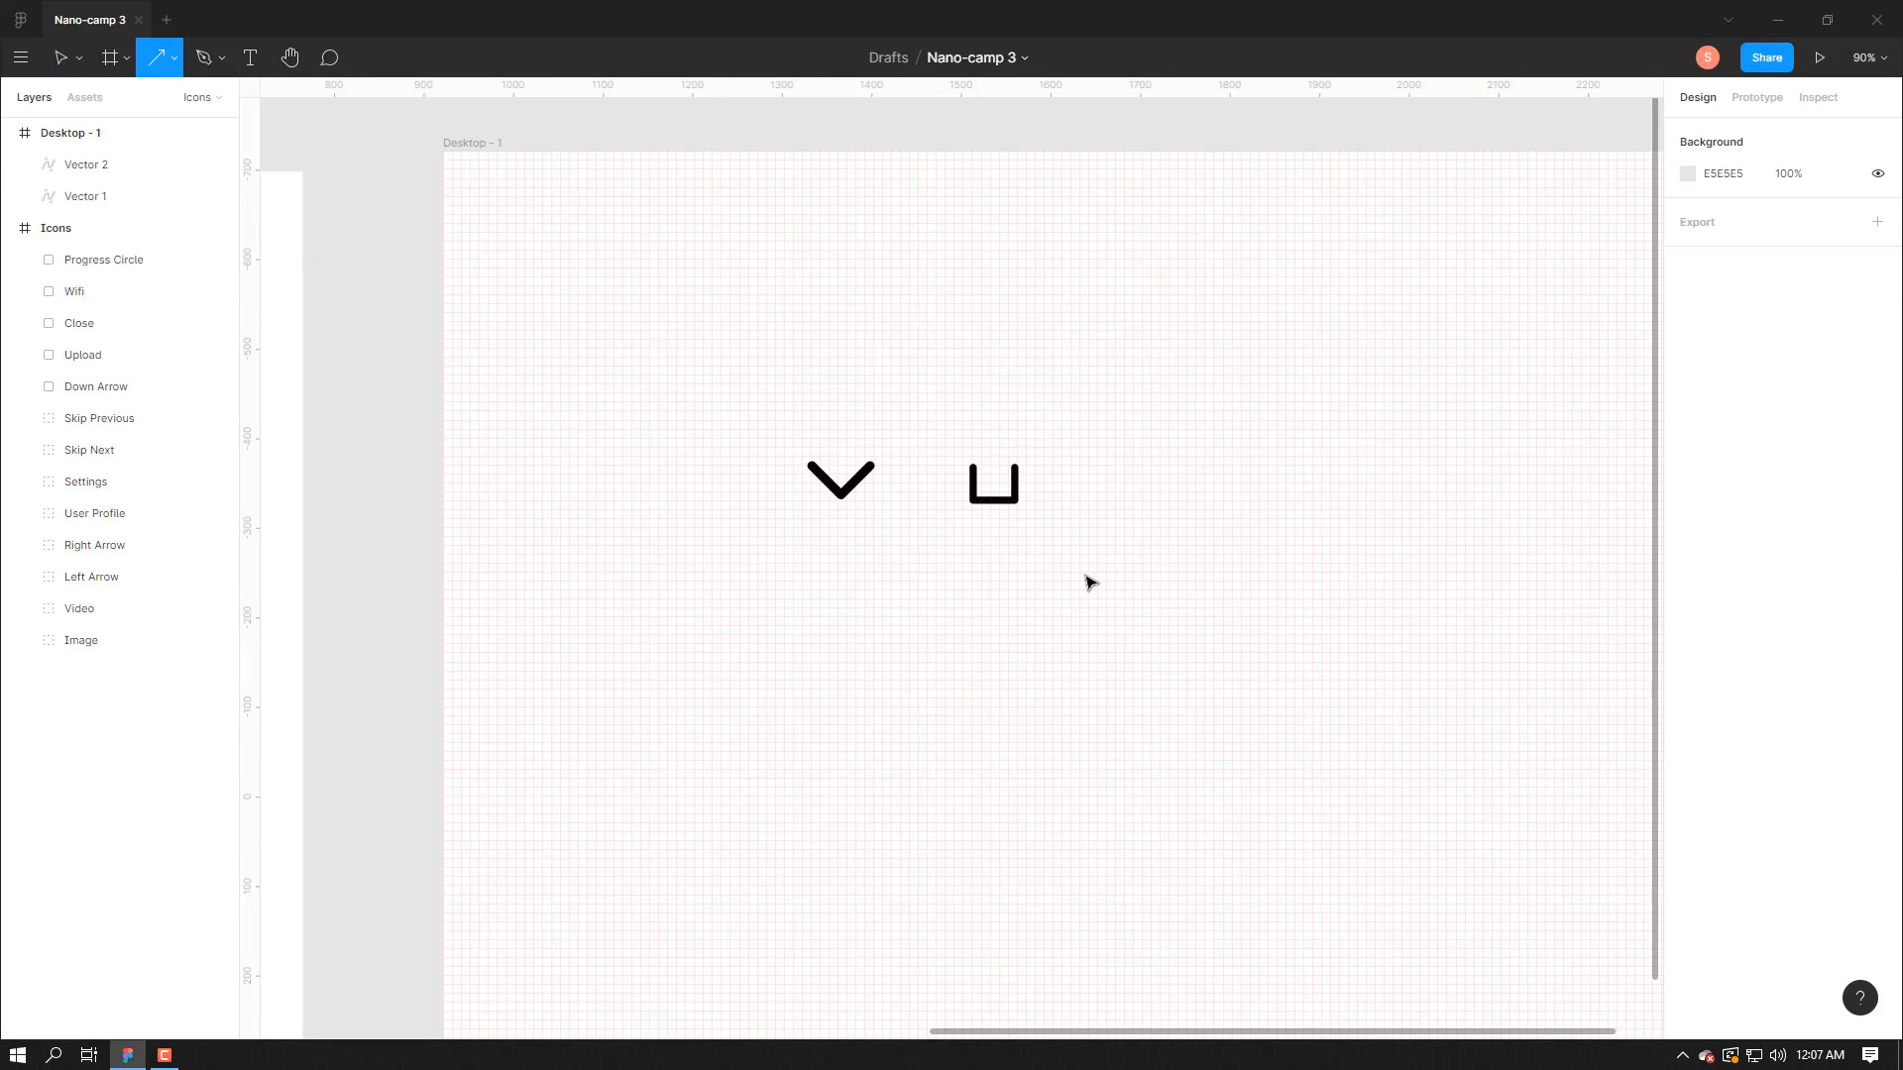
left_click_drag(1070, 575, 1110, 575)
left_click(1709, 646)
type("4")
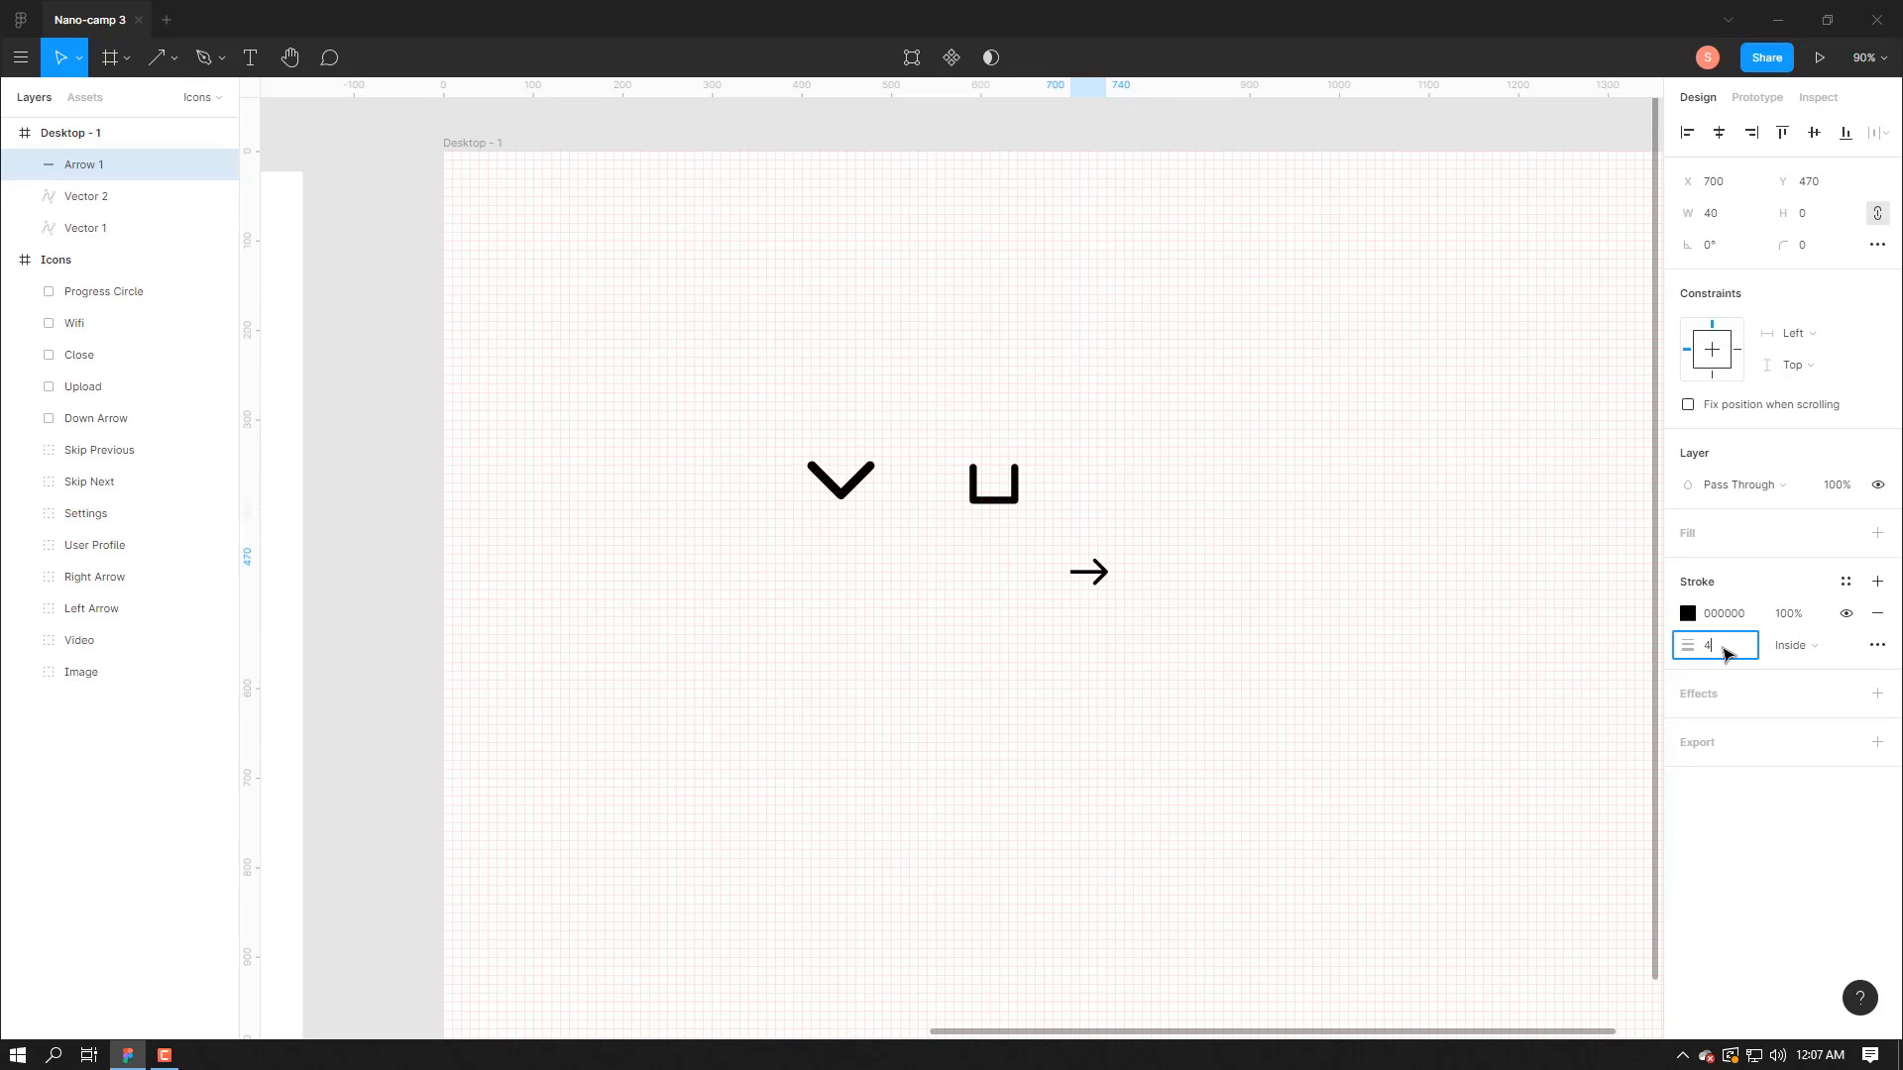
key("BackSpace")
type("3")
- Turn the arrow to point upward at 90° with a length of 30 and place it in the middle of the U shape's opening
left_click_drag(1107, 572, 1076, 551)
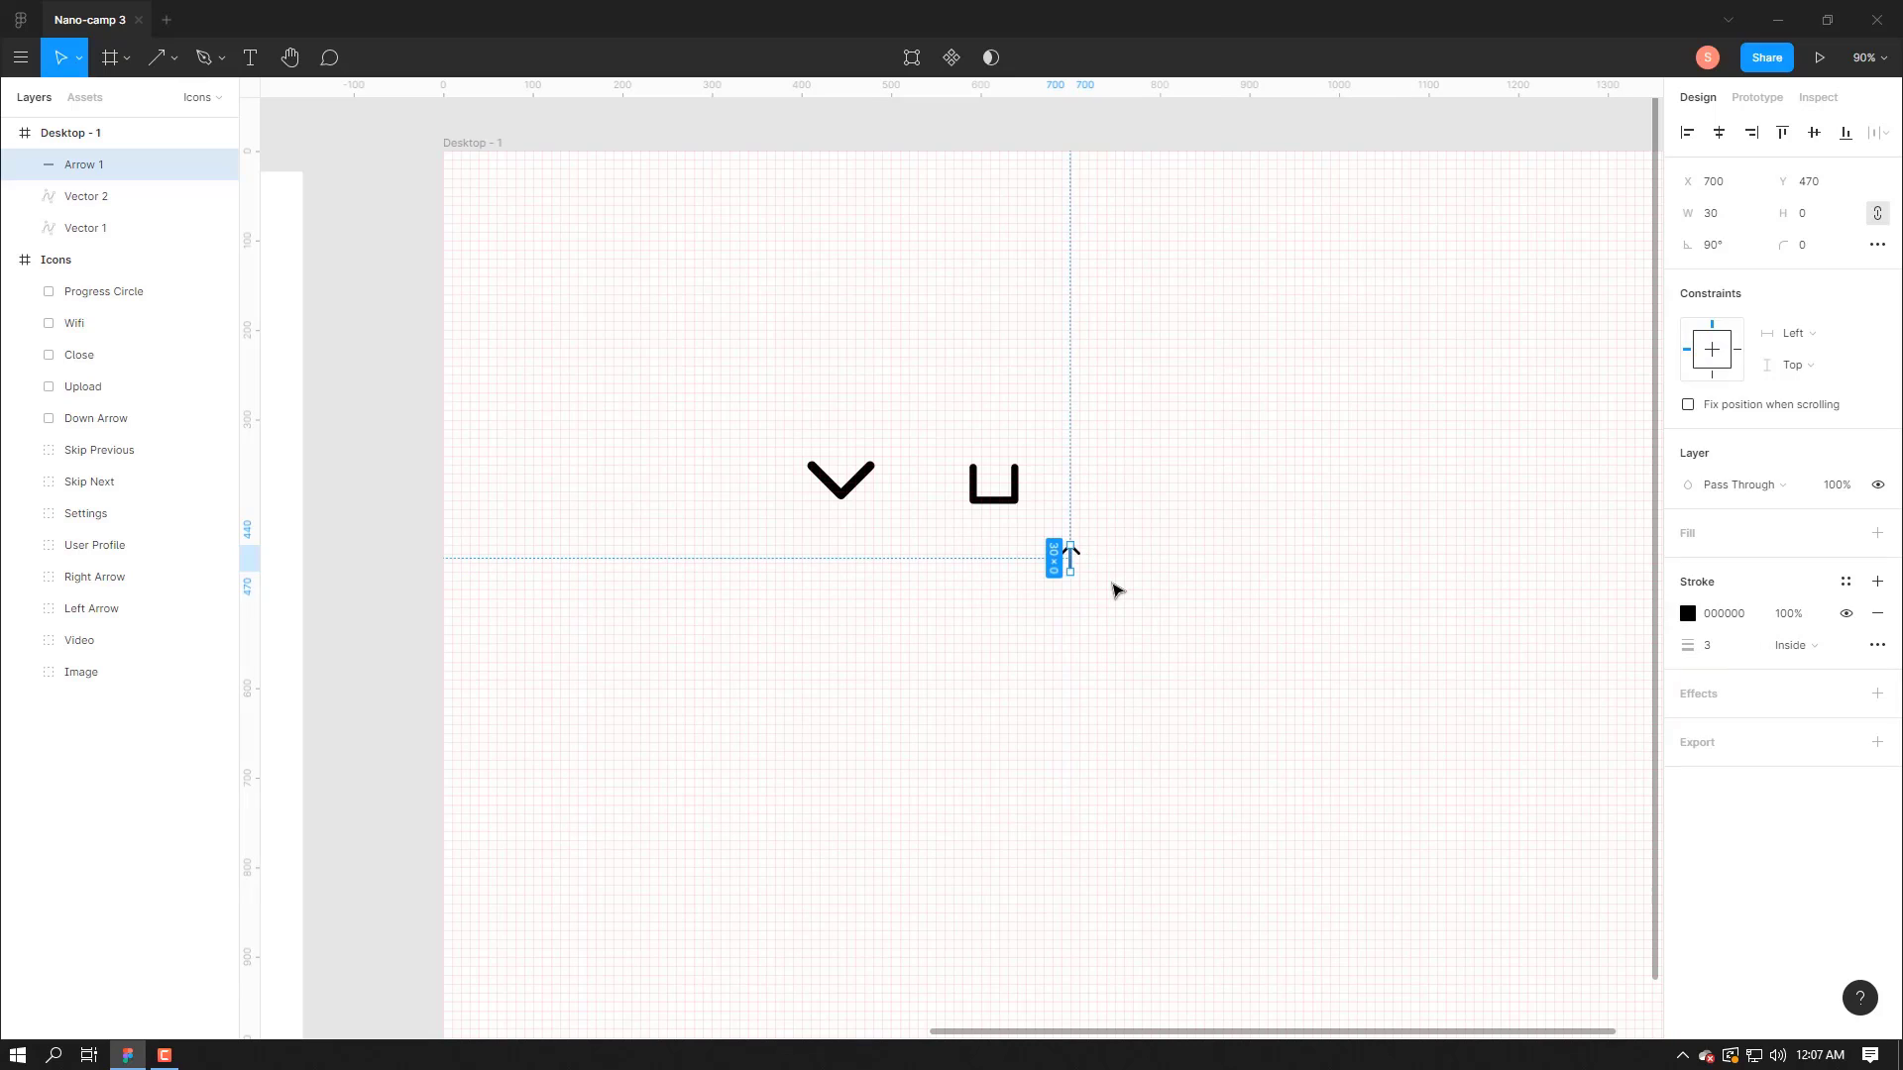
left_click(1112, 586)
left_click_drag(1073, 552, 995, 460)
key("Escape")
left_click(995, 458)
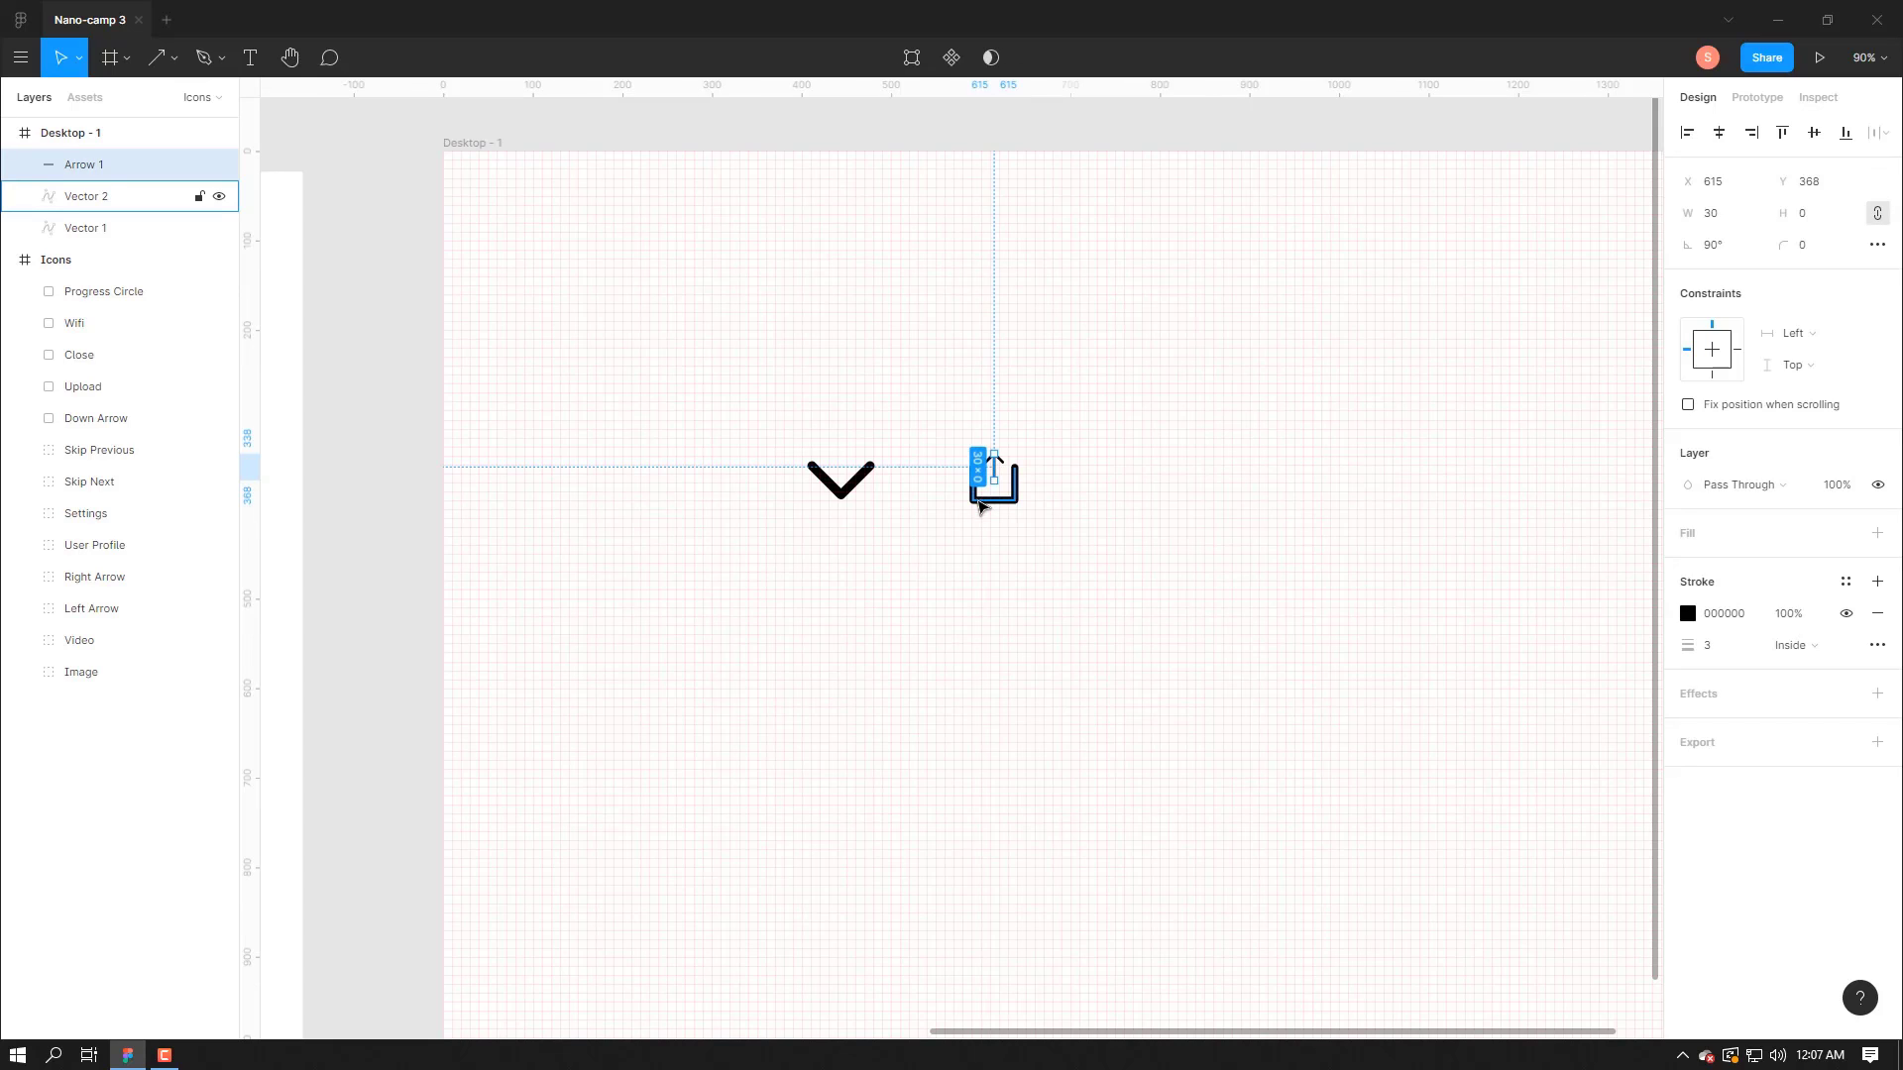
- Group the upward arrow with the U-shaped path and flatten the group into a single vector
left_click(978, 506, "shift")
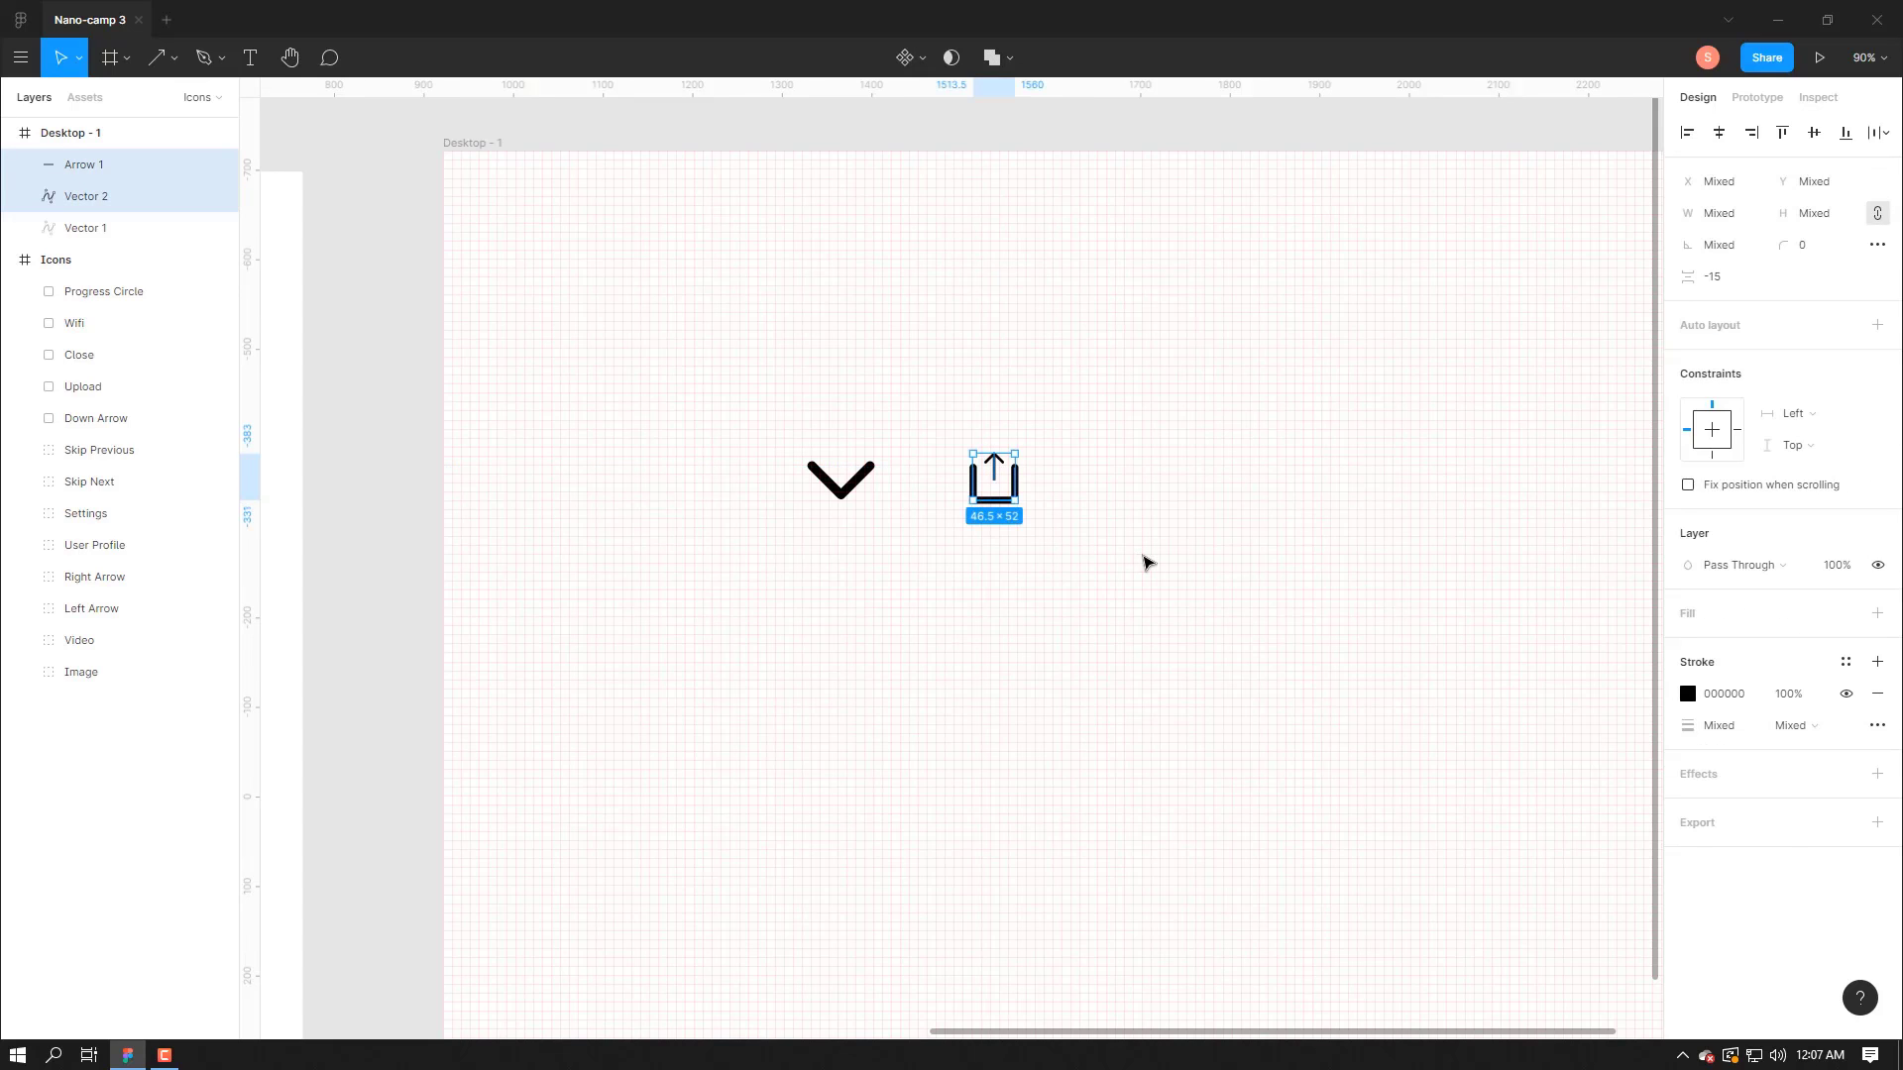
key("ctrl+g")
left_click(988, 56)
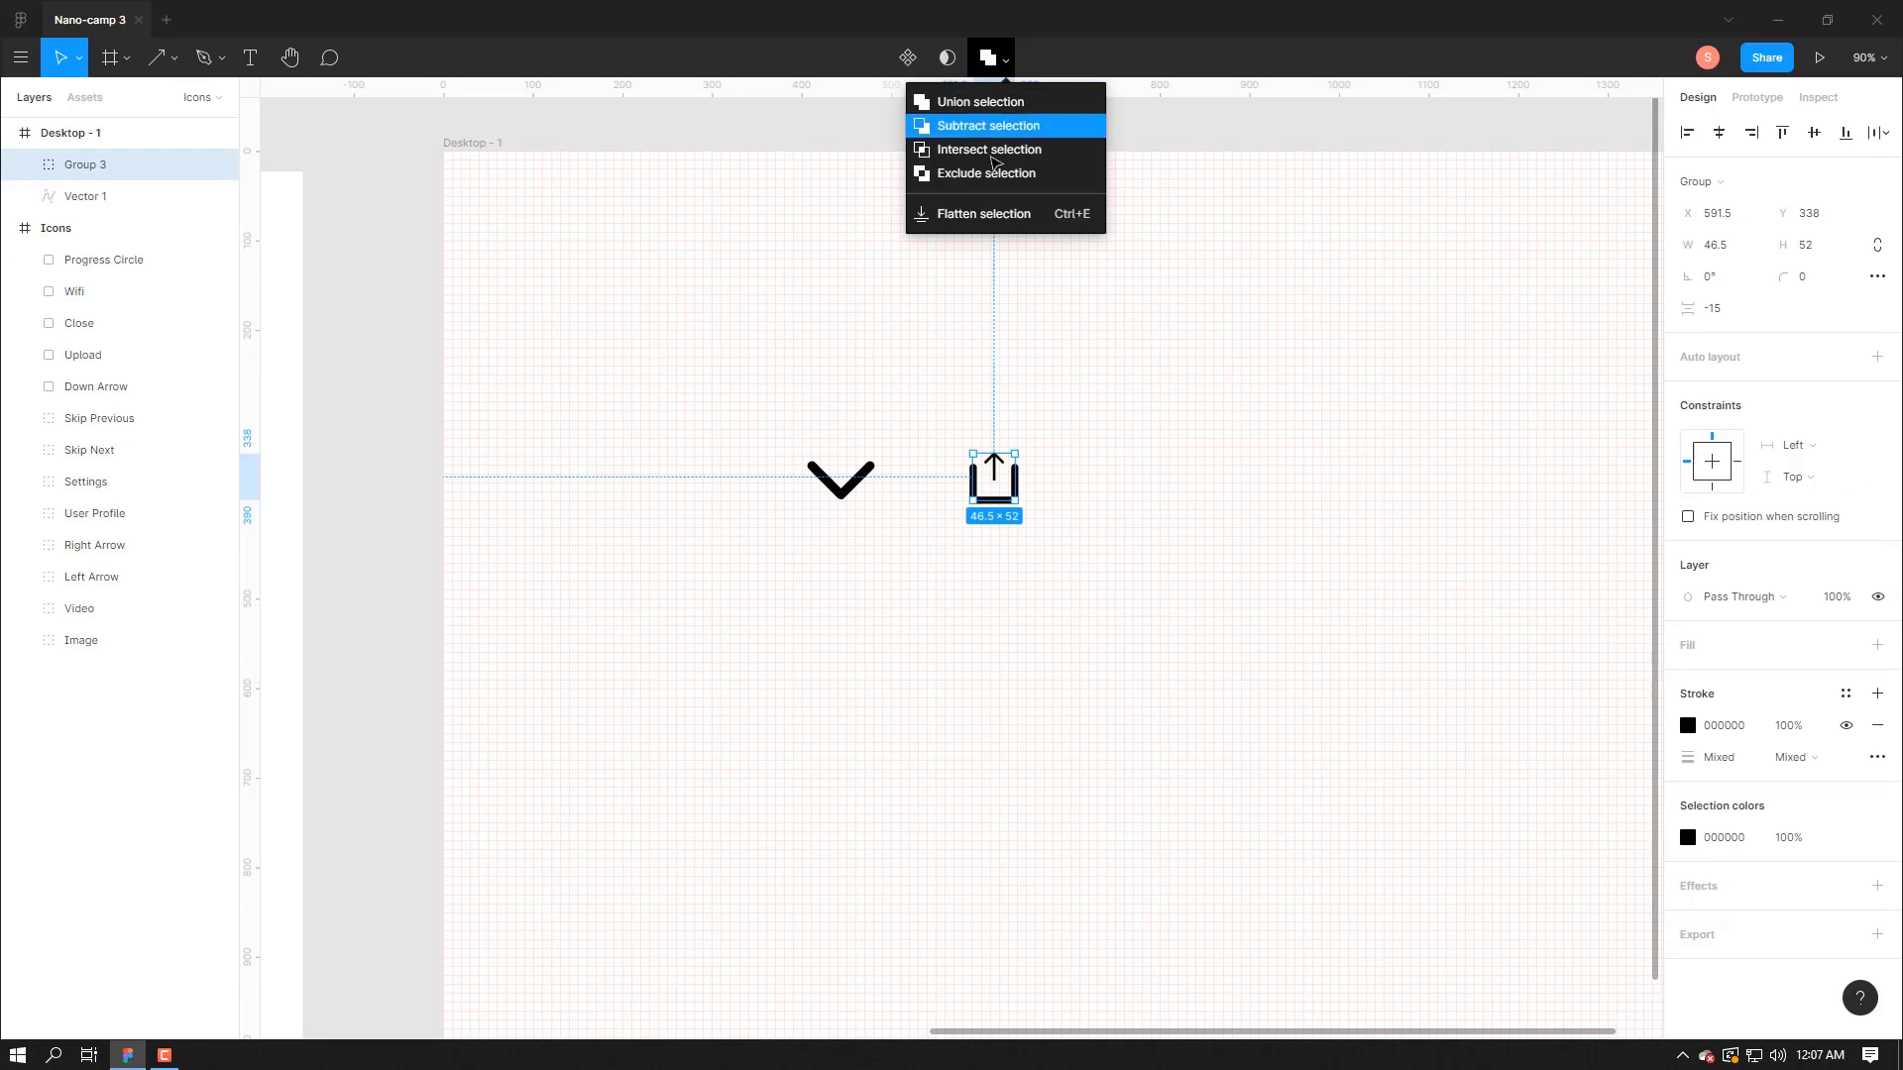
left_click(979, 216)
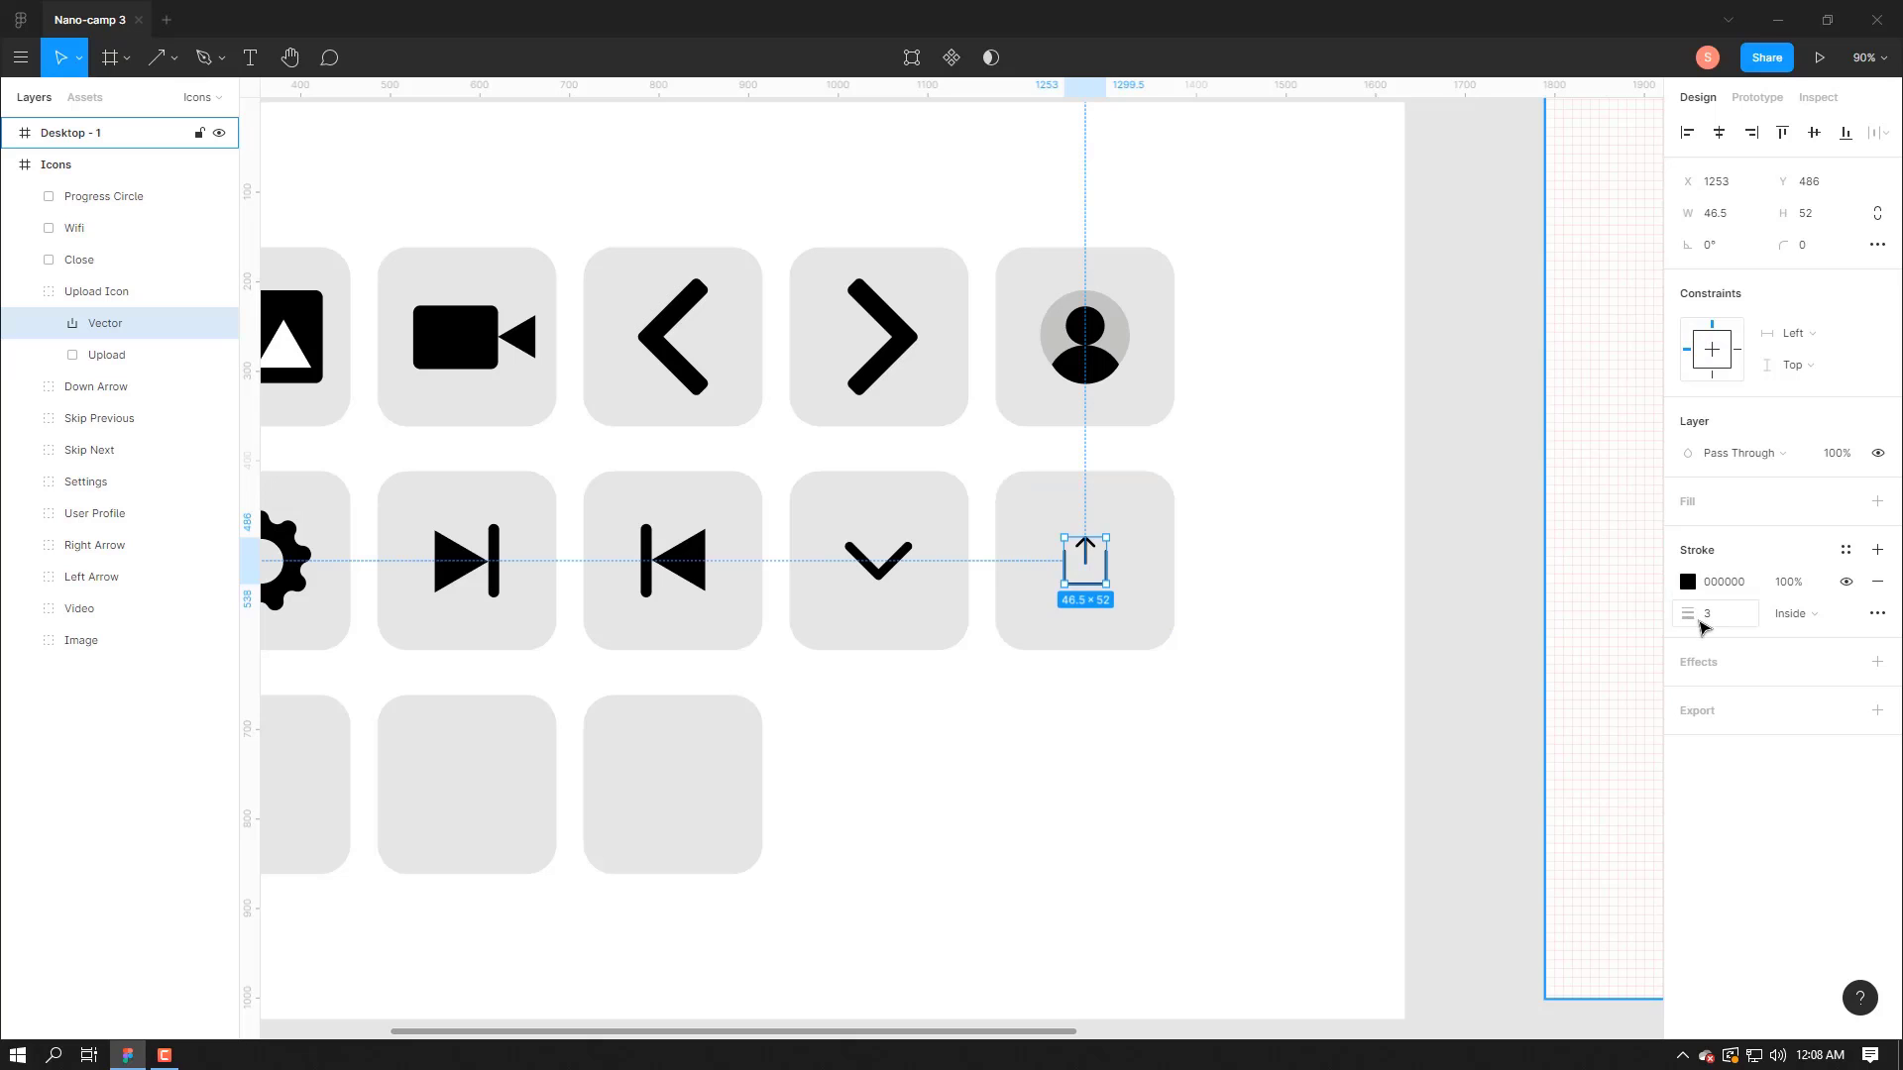
- Set the upload icon vector's stroke width to 4 with Outside alignment
left_click_drag(1700, 626, 958, 546)
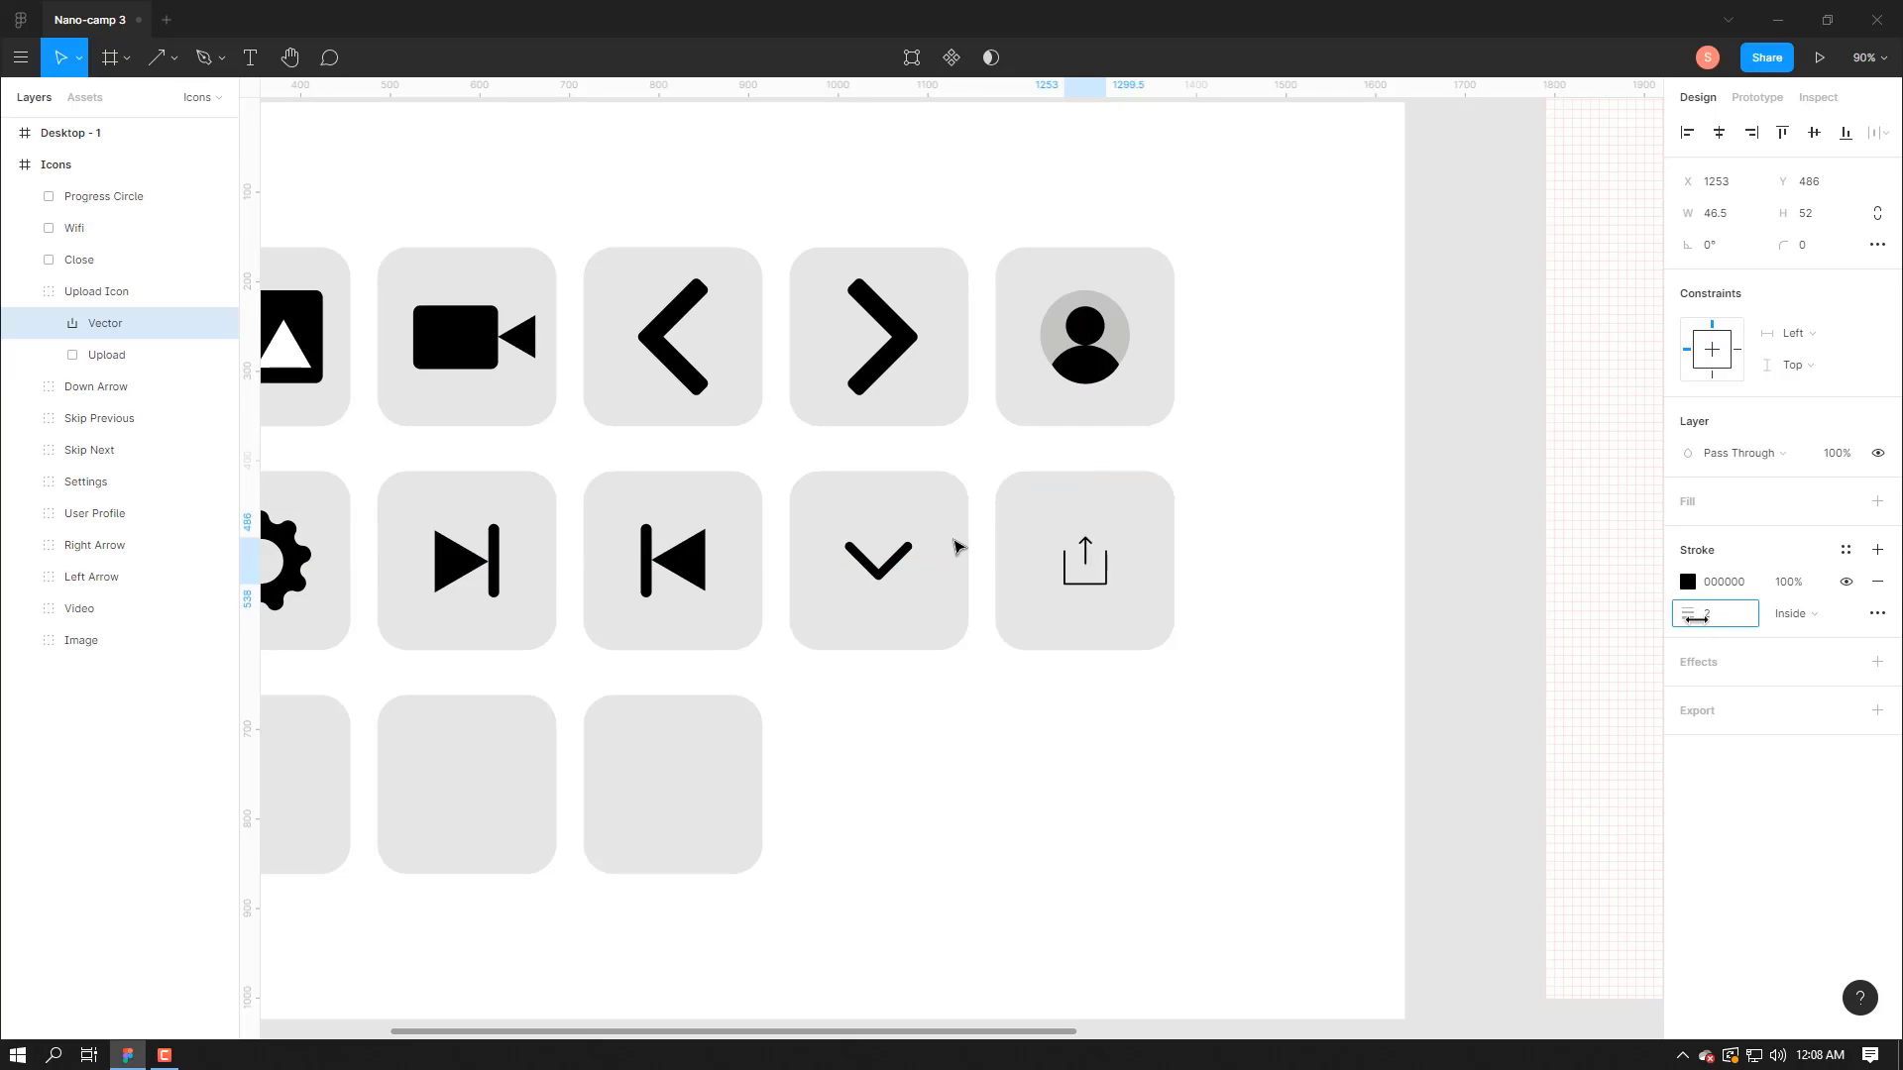
left_click(1722, 615)
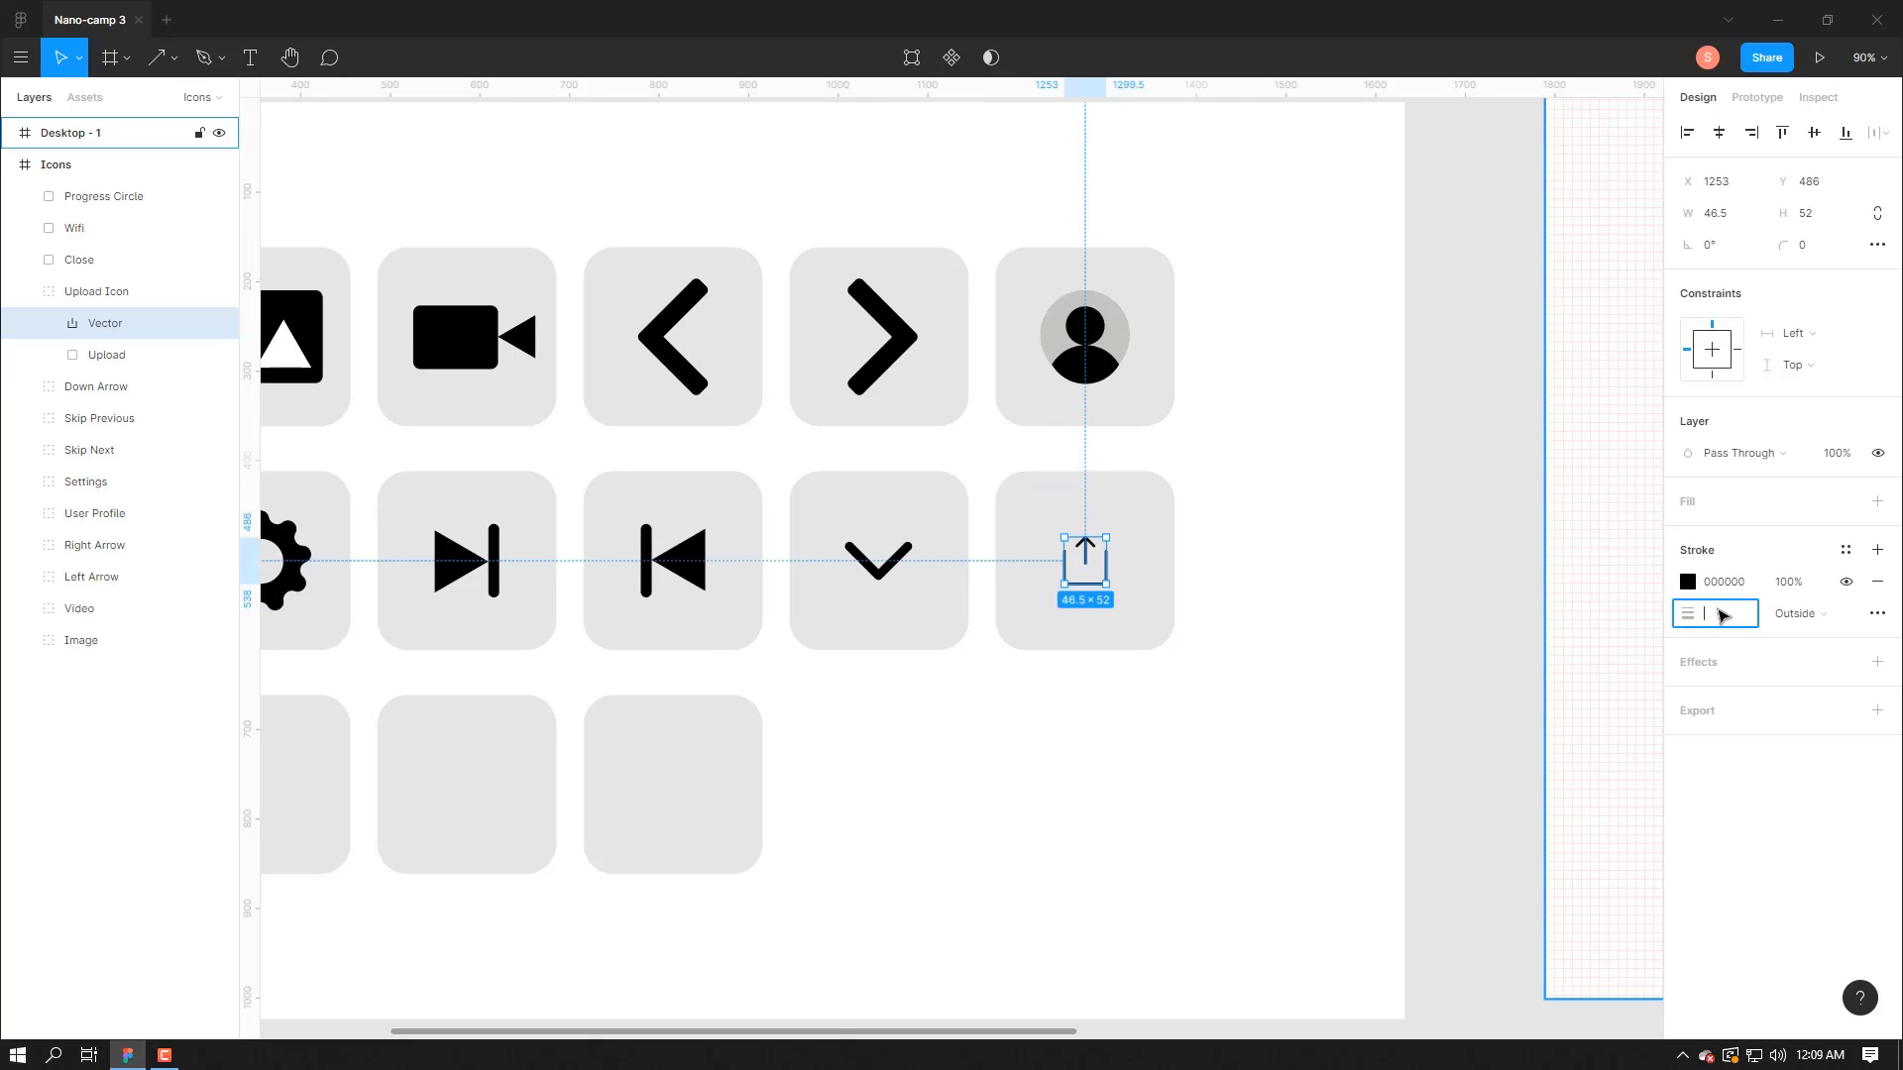
type("4")
key("Return")
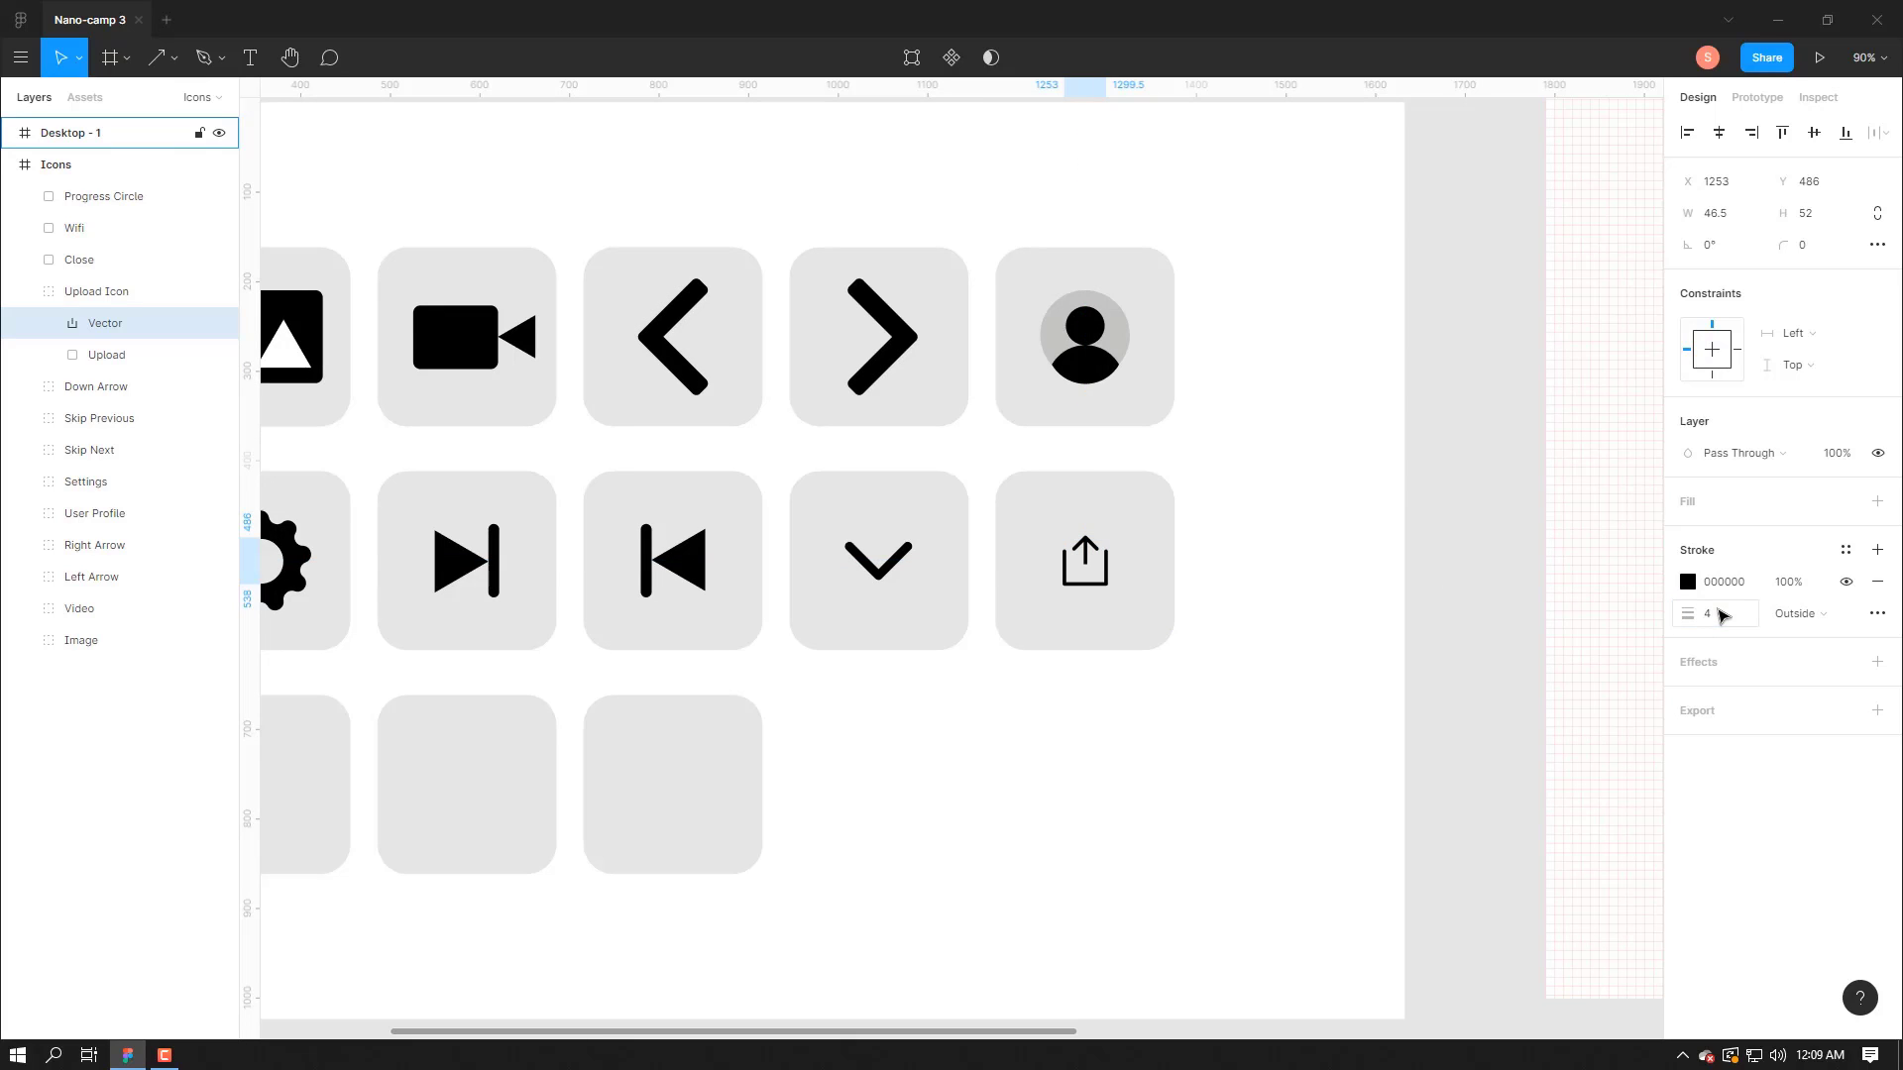
- Place a 100 × 100 circle on the Desktop - 1 frame and cut it to an upward wedge with a -45° start and -25% sweep
left_click_drag(896, 824, 1100, 769)
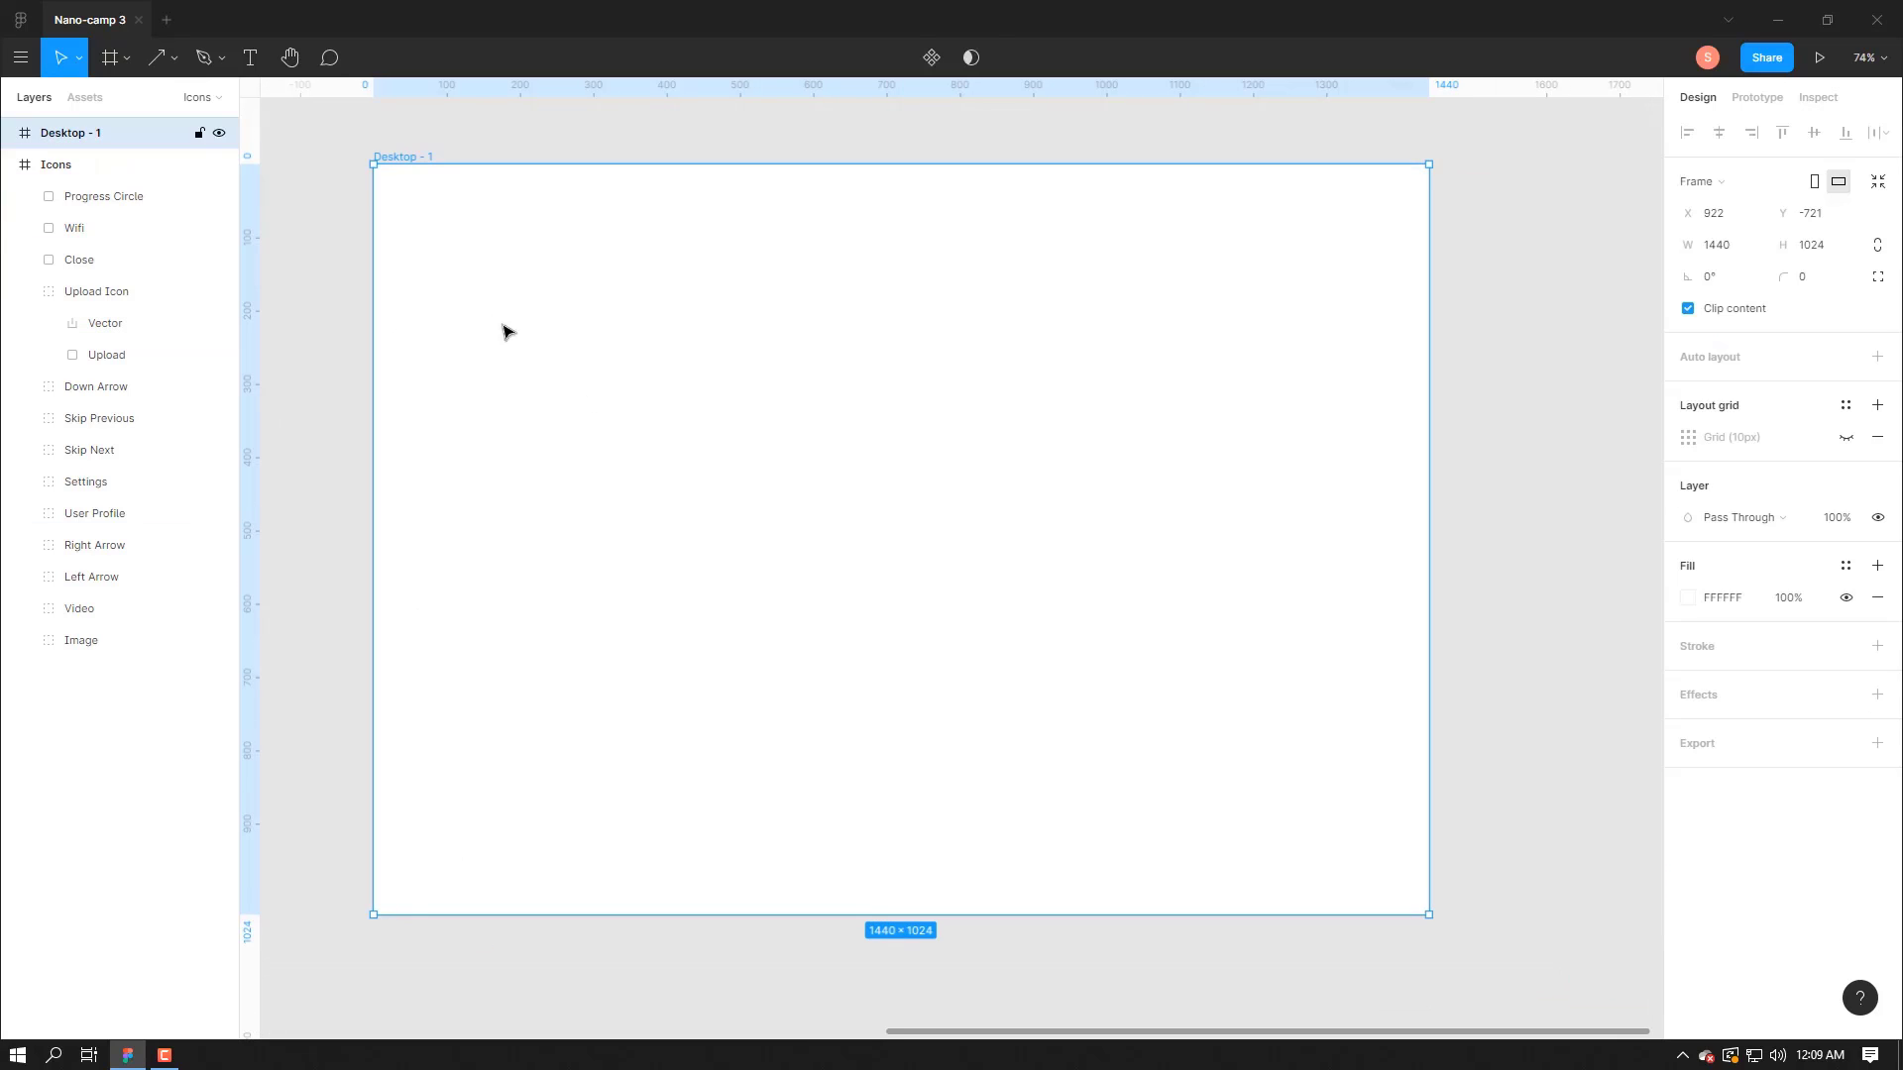
left_click(178, 61)
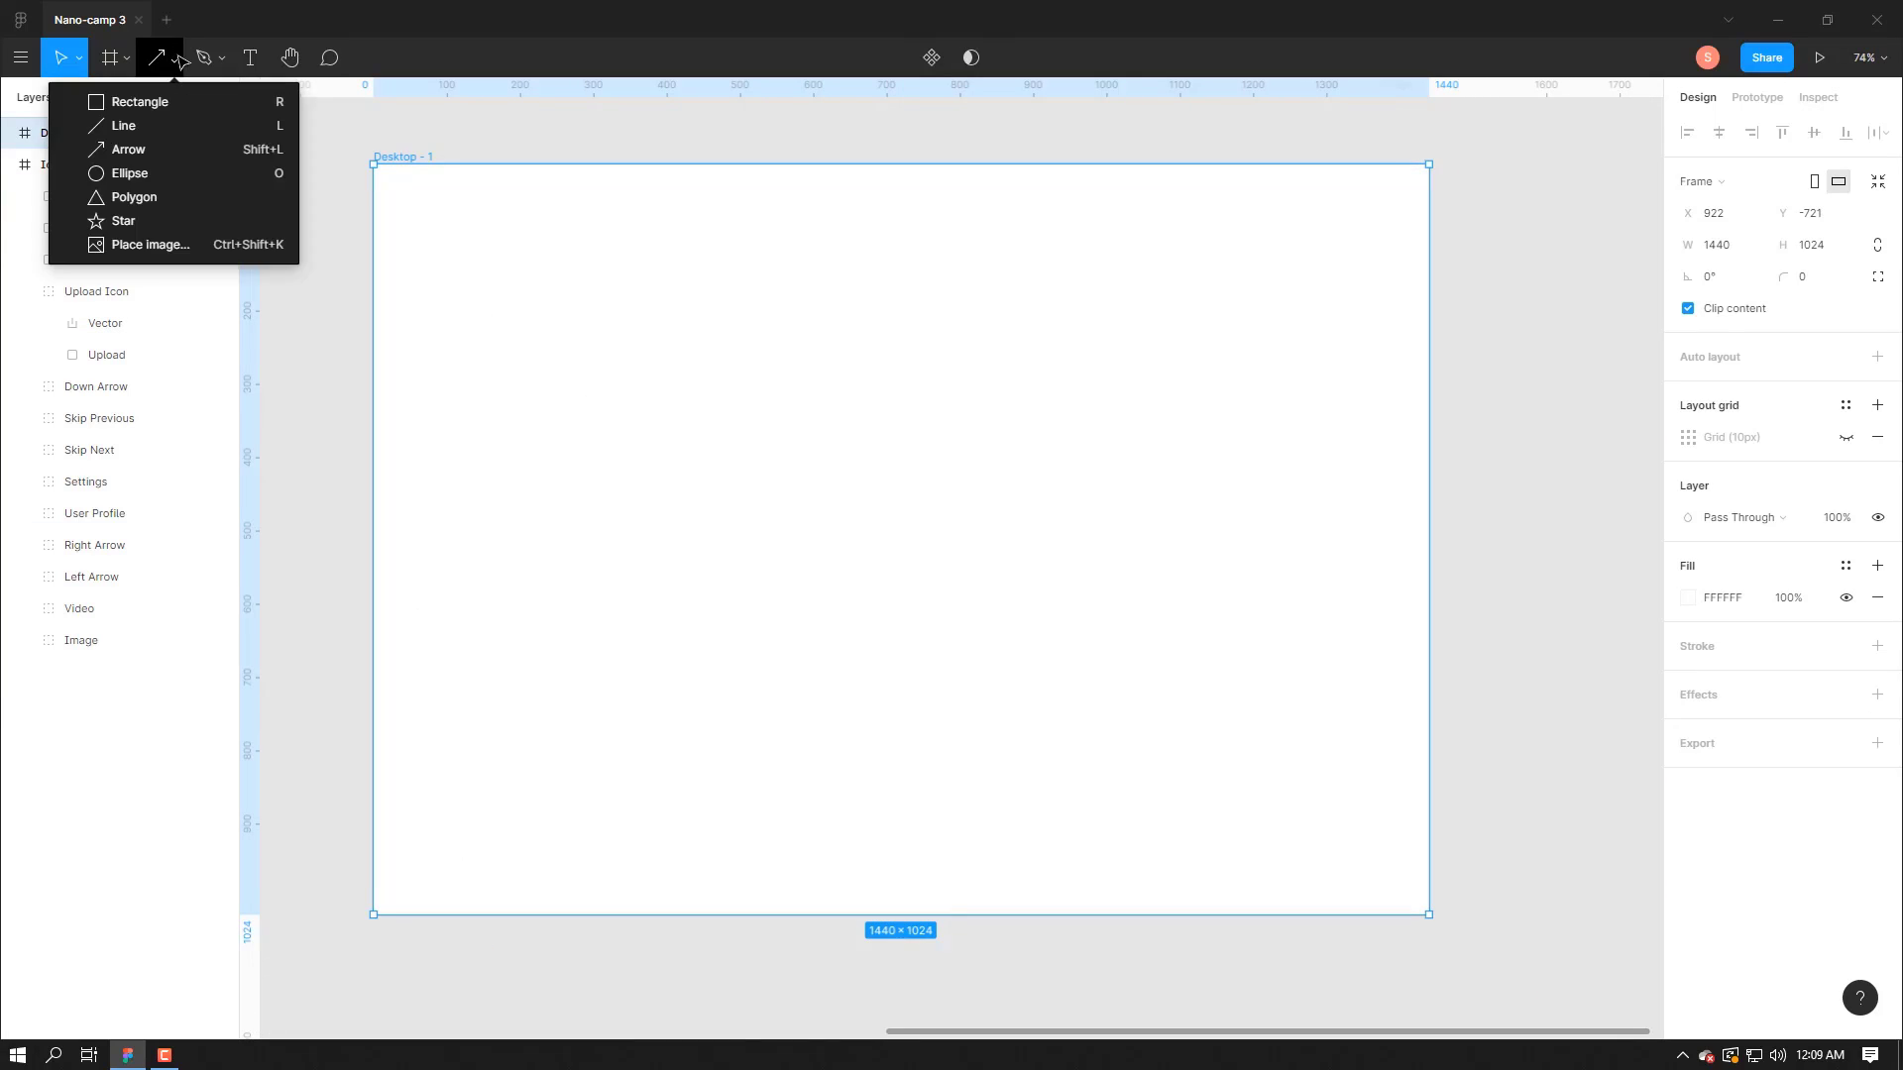
left_click(149, 175)
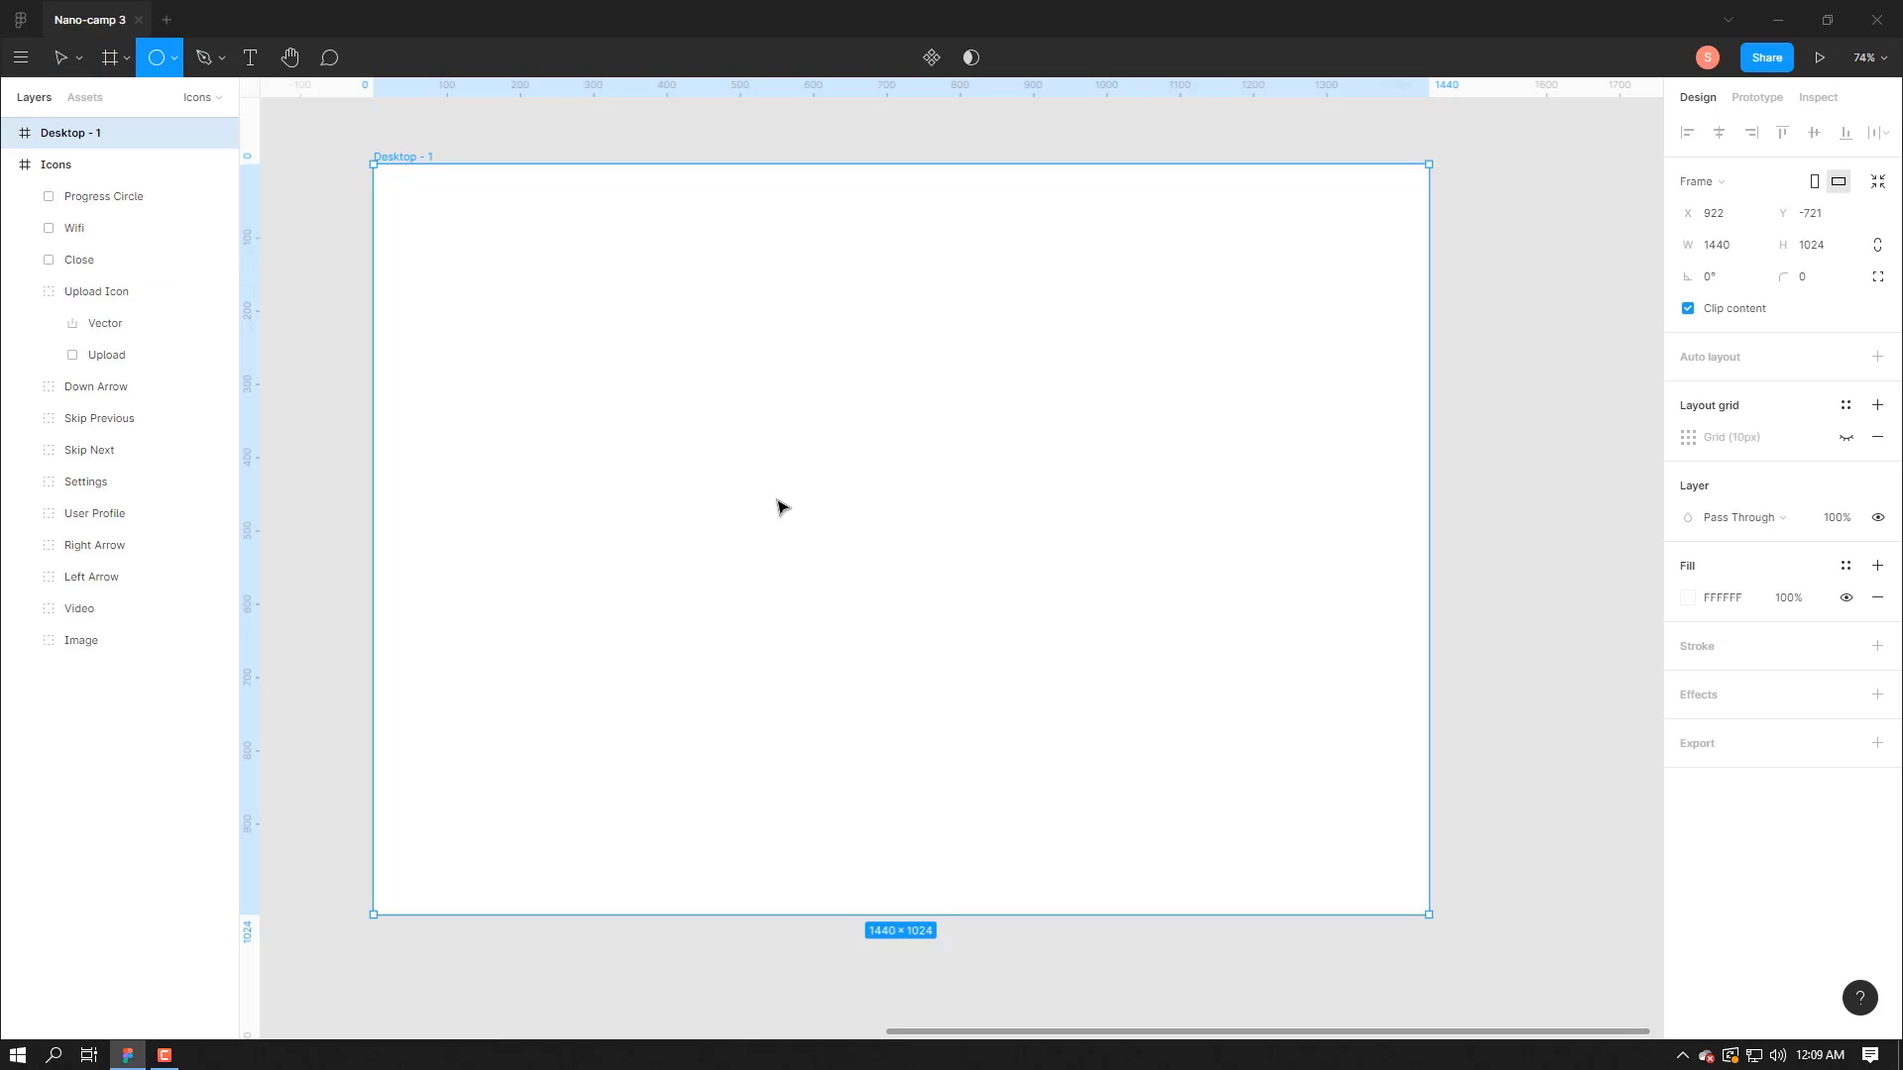
left_click(717, 455)
scroll(808, 506, "up", 3, "ctrl")
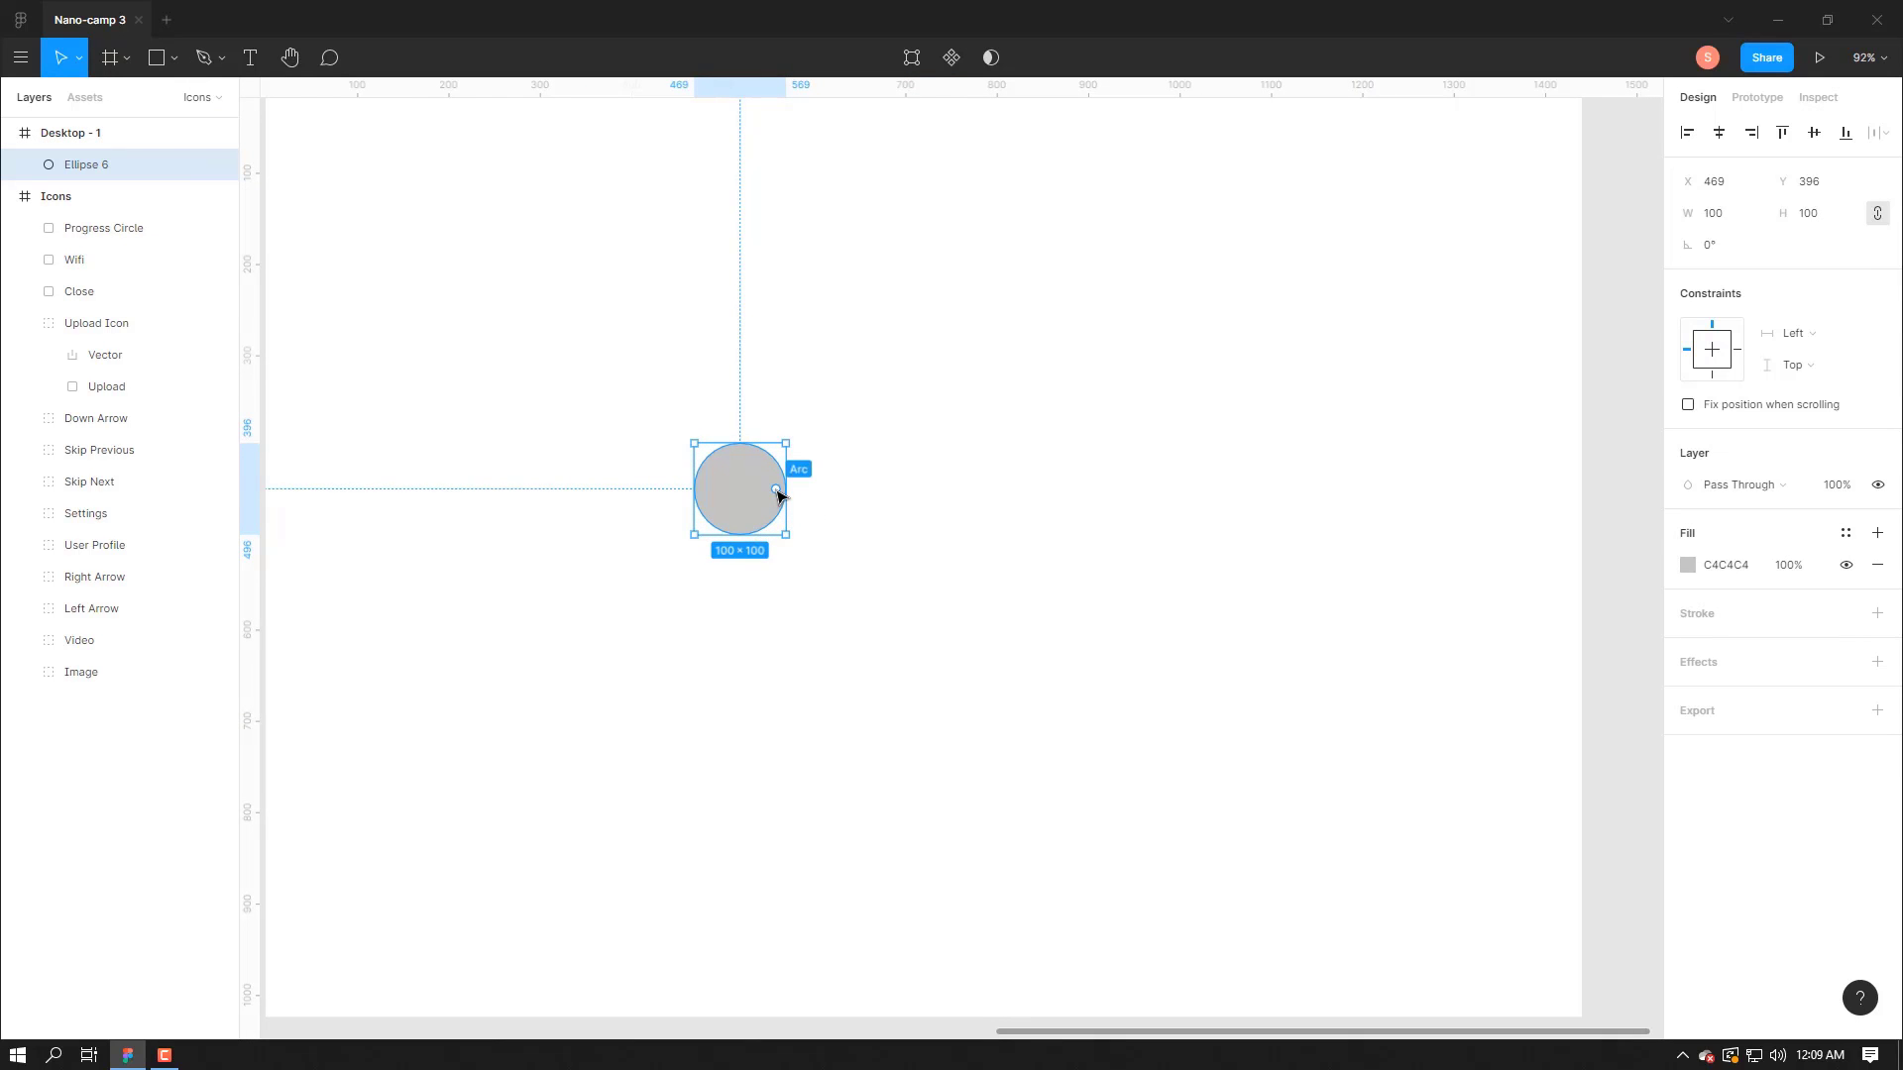
mouse_move(777, 490)
left_mouse_down()
mouse_move(722, 525)
mouse_move(714, 490)
mouse_move(779, 478)
left_mouse_up()
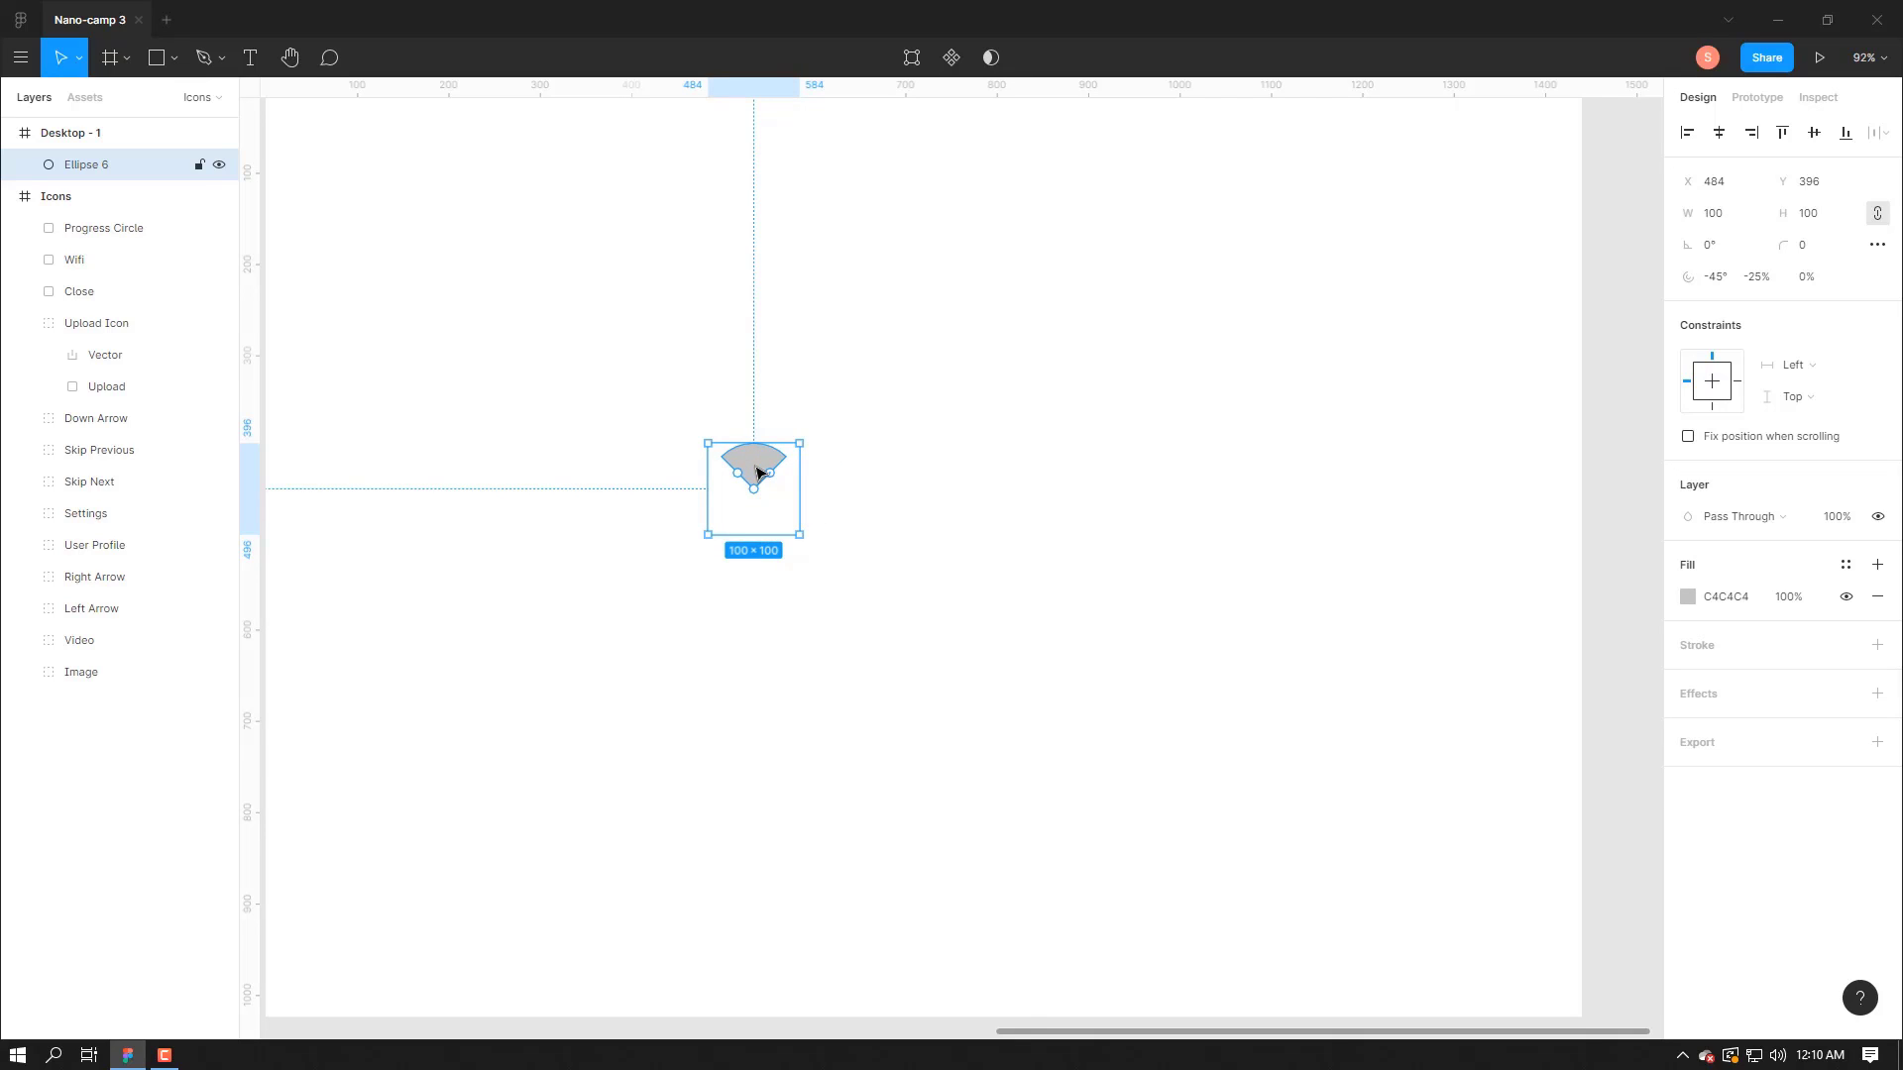
- Fill the wedge with black 000000 from the document colors and flatten it
left_click(1688, 597)
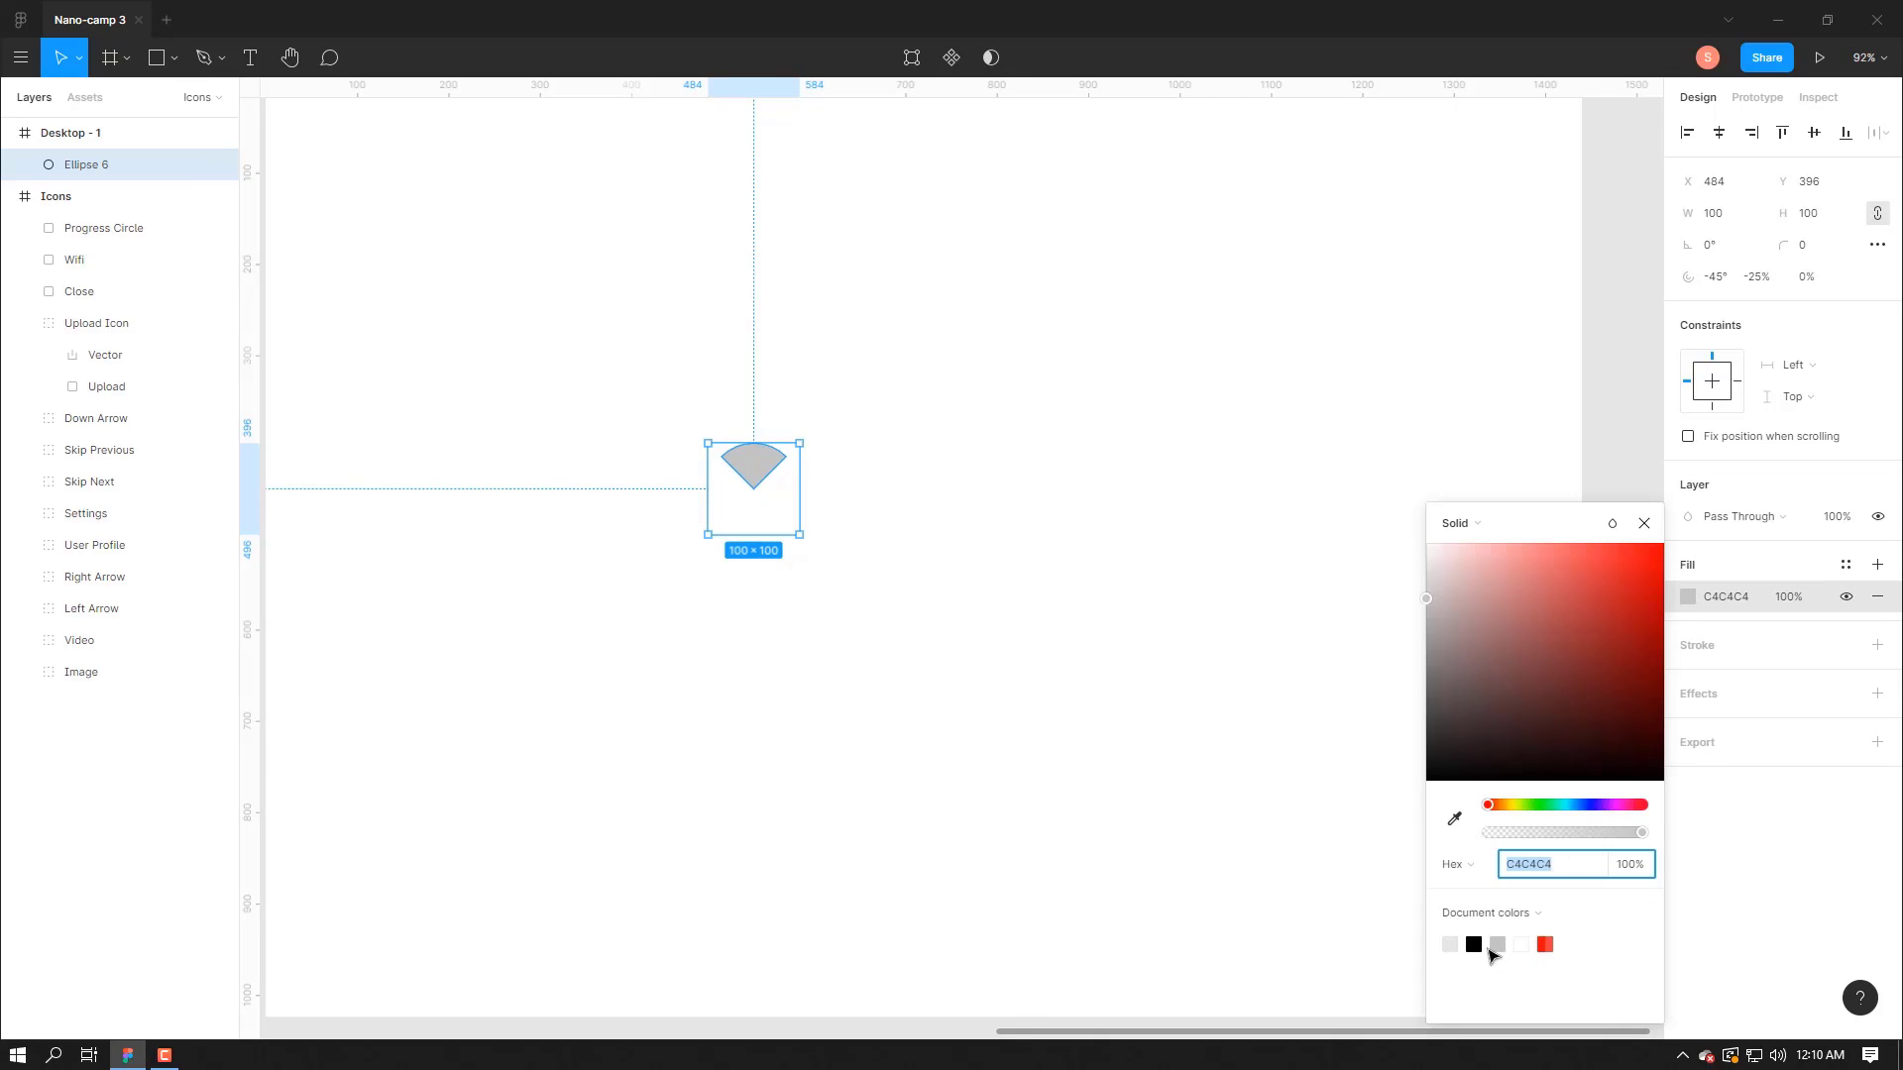
left_click(1474, 945)
left_click(756, 467)
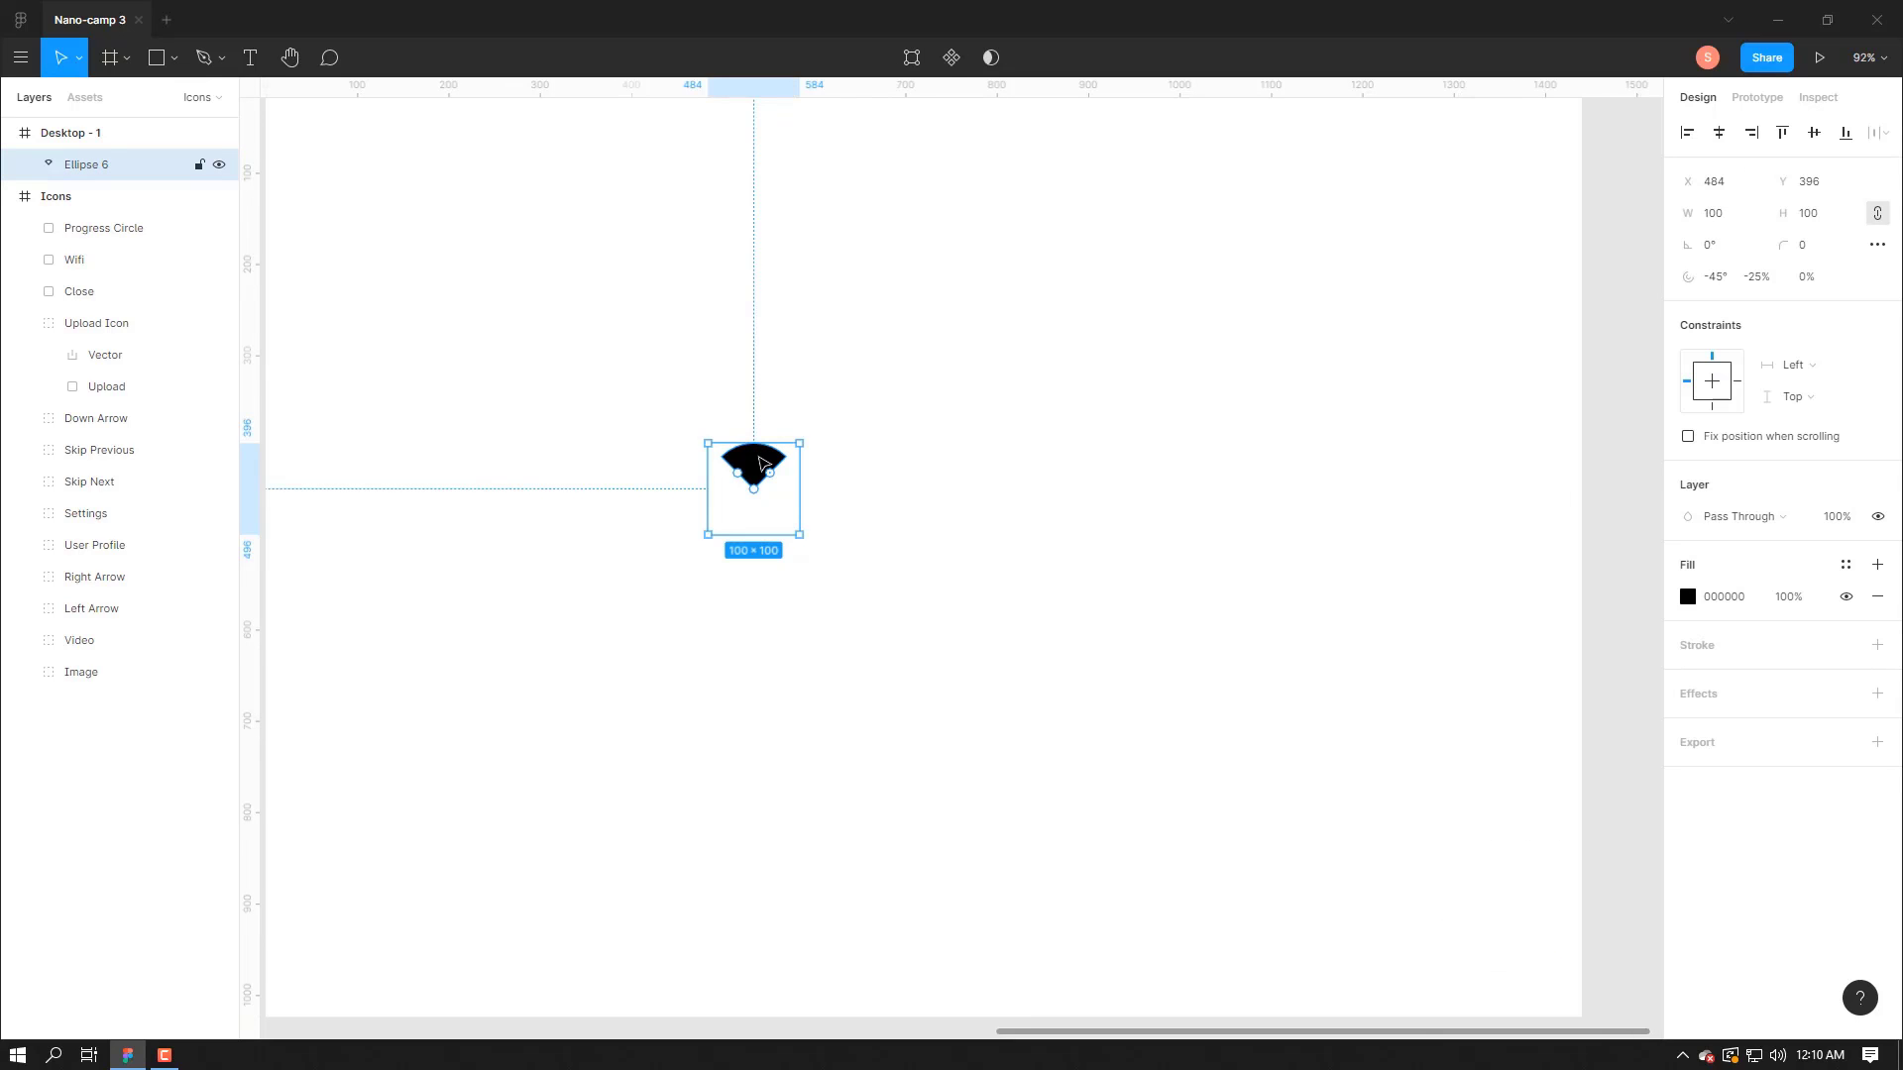
right_click(757, 458)
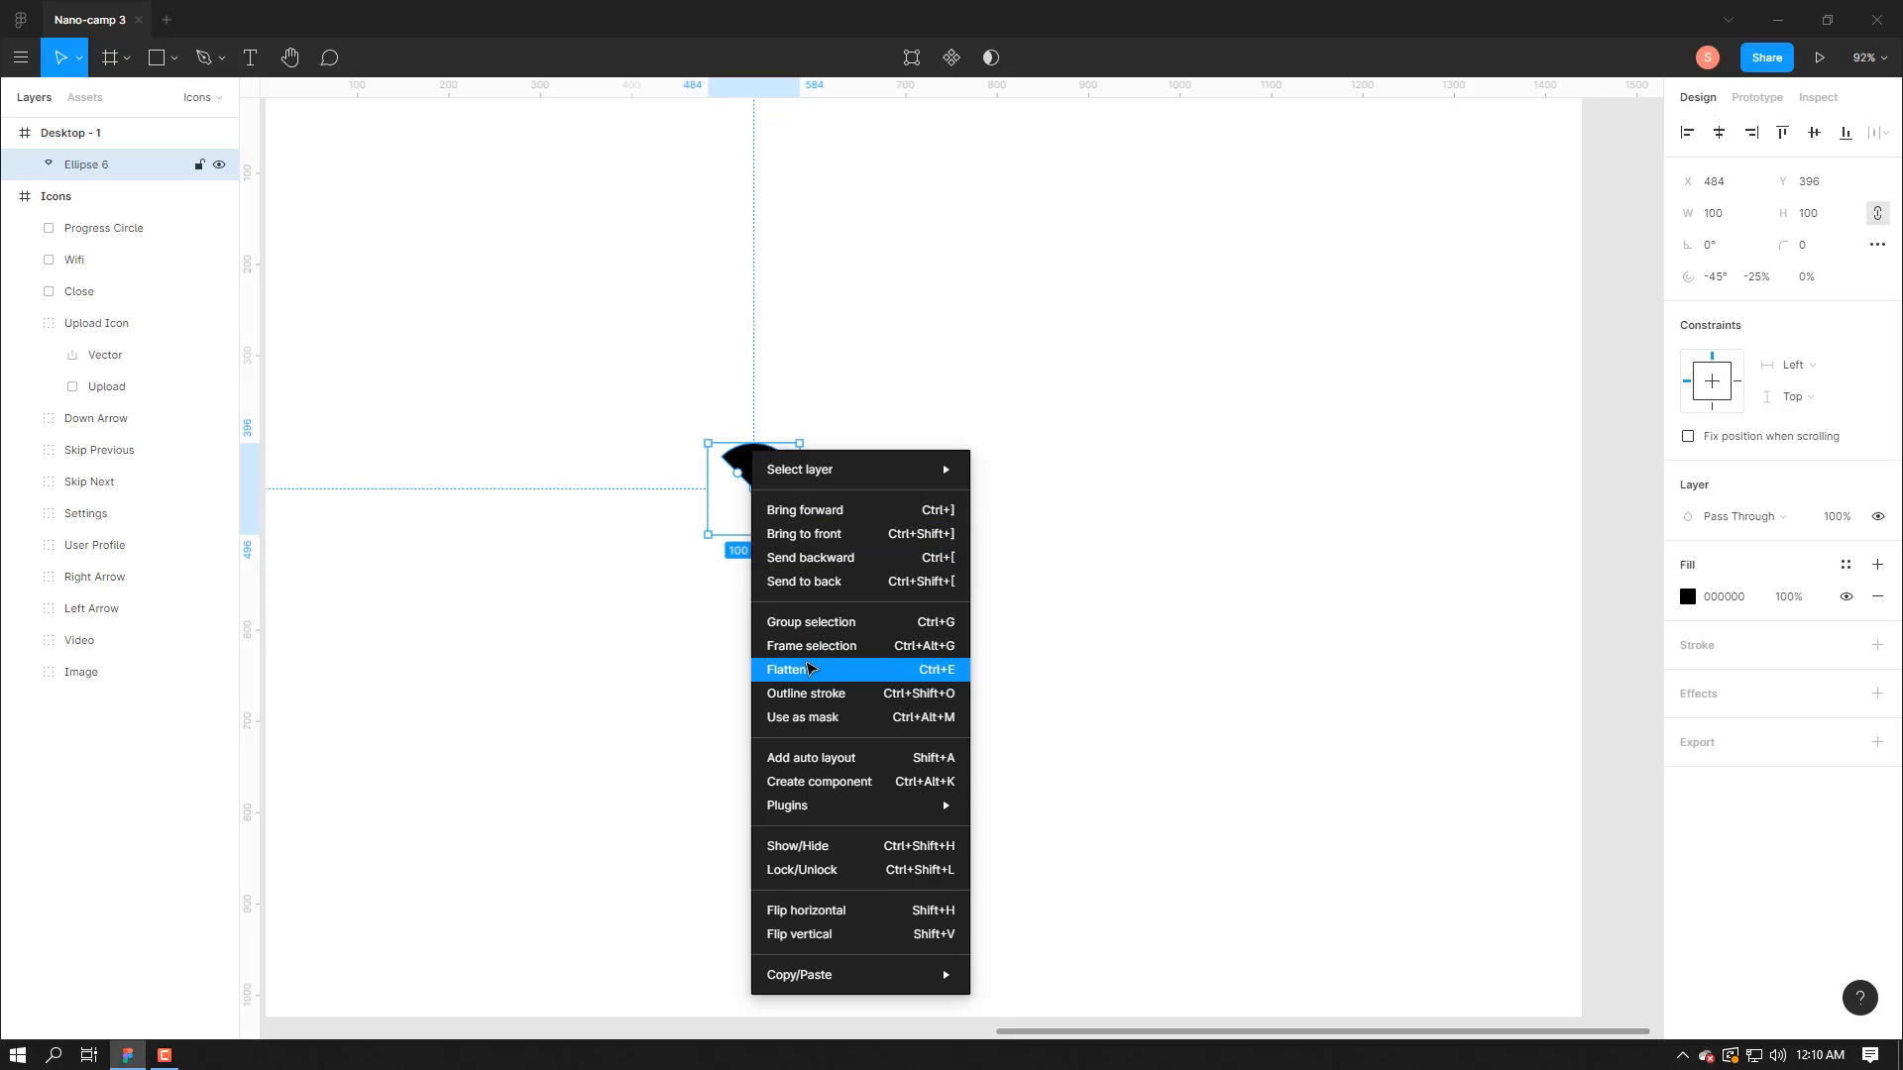
left_click(807, 670)
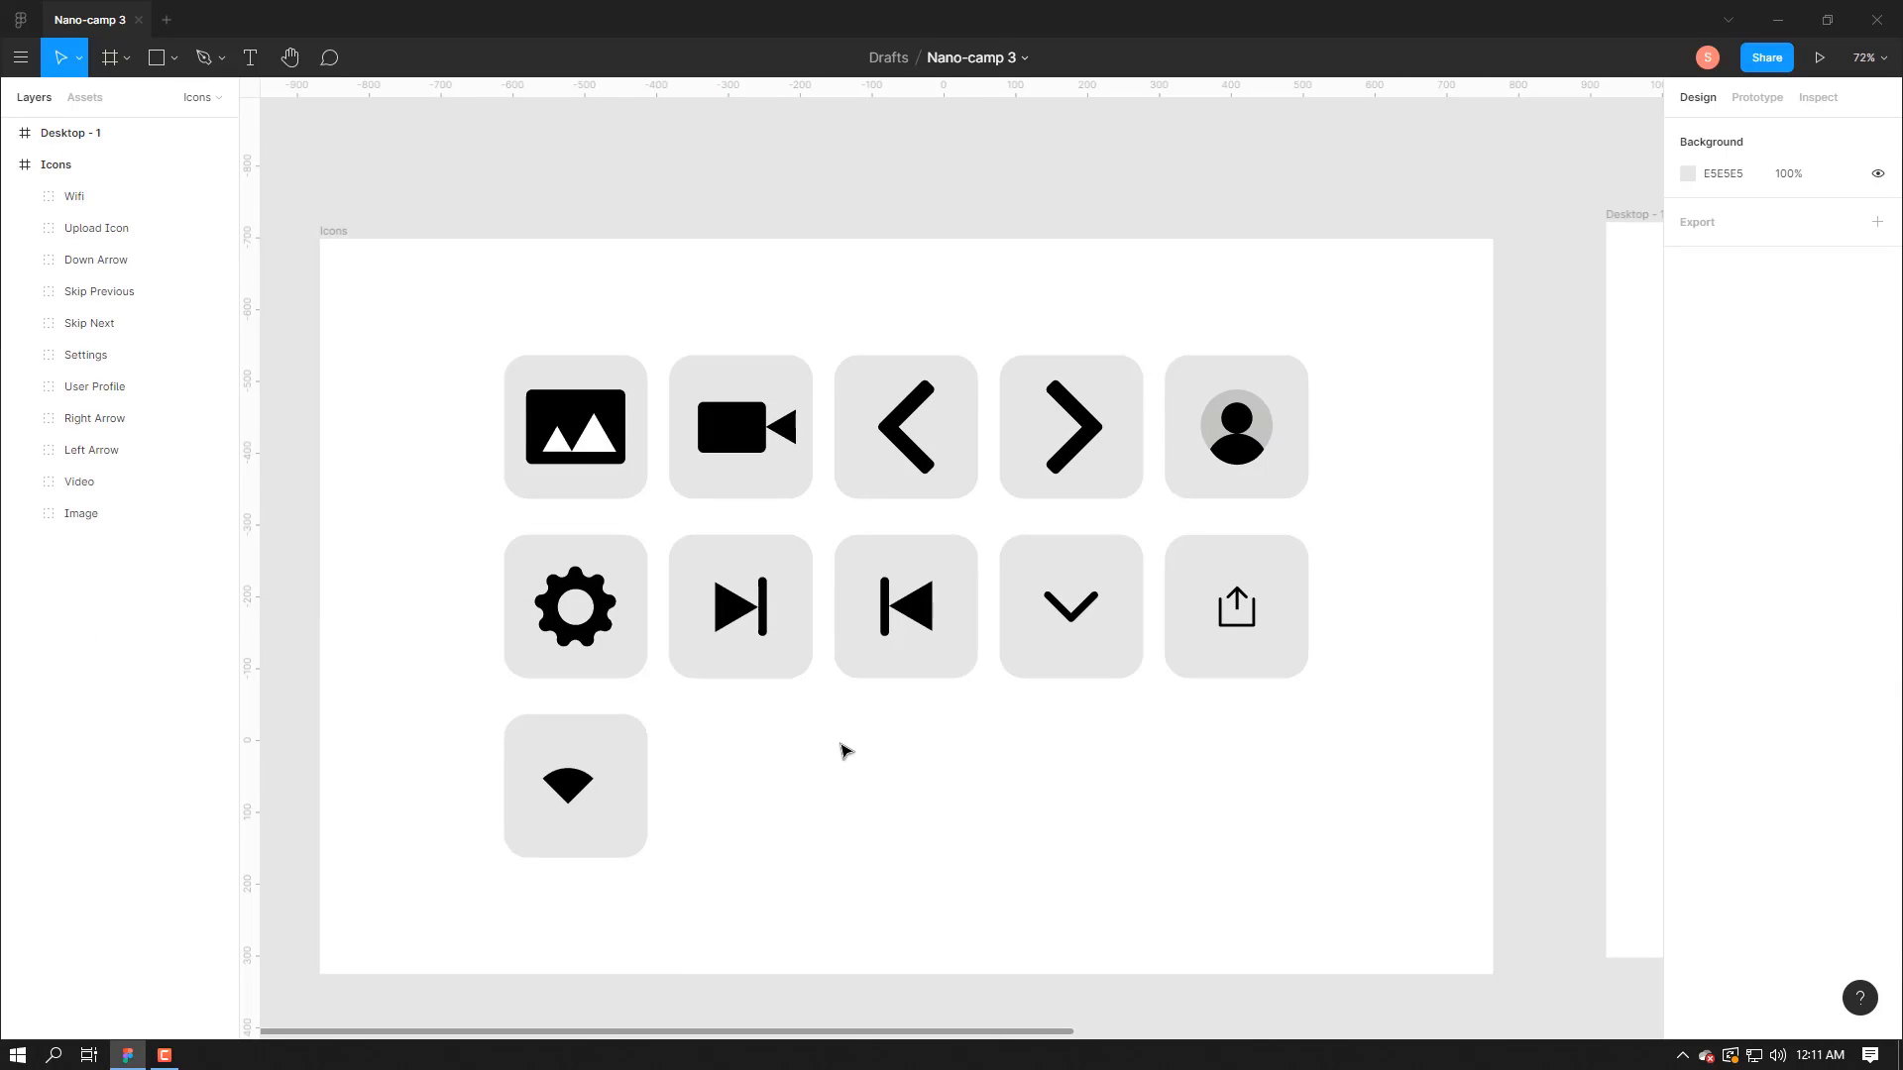
scroll(996, 862, "down", 2)
scroll(1004, 799, "down", 3)
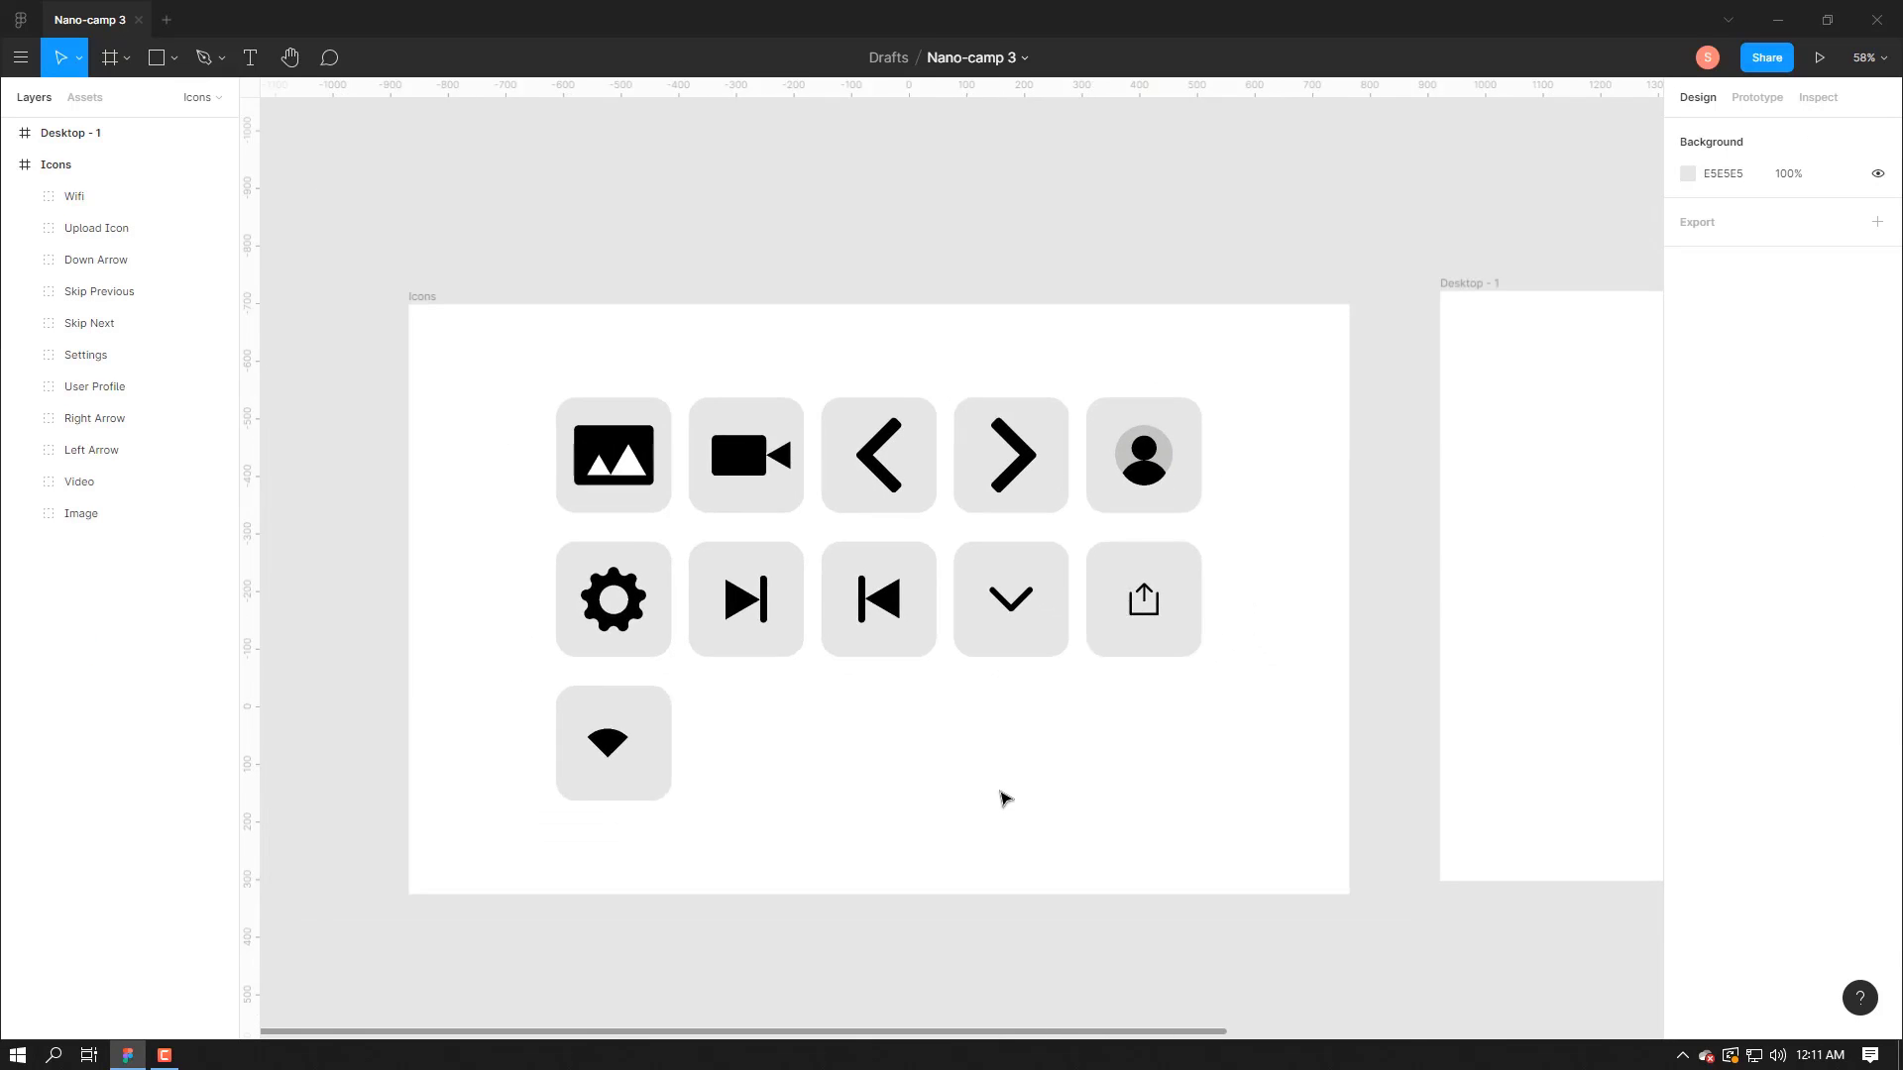
scroll(1134, 806, "right", 1)
scroll(1119, 781, "down", 2)
scroll(1119, 781, "right", 3)
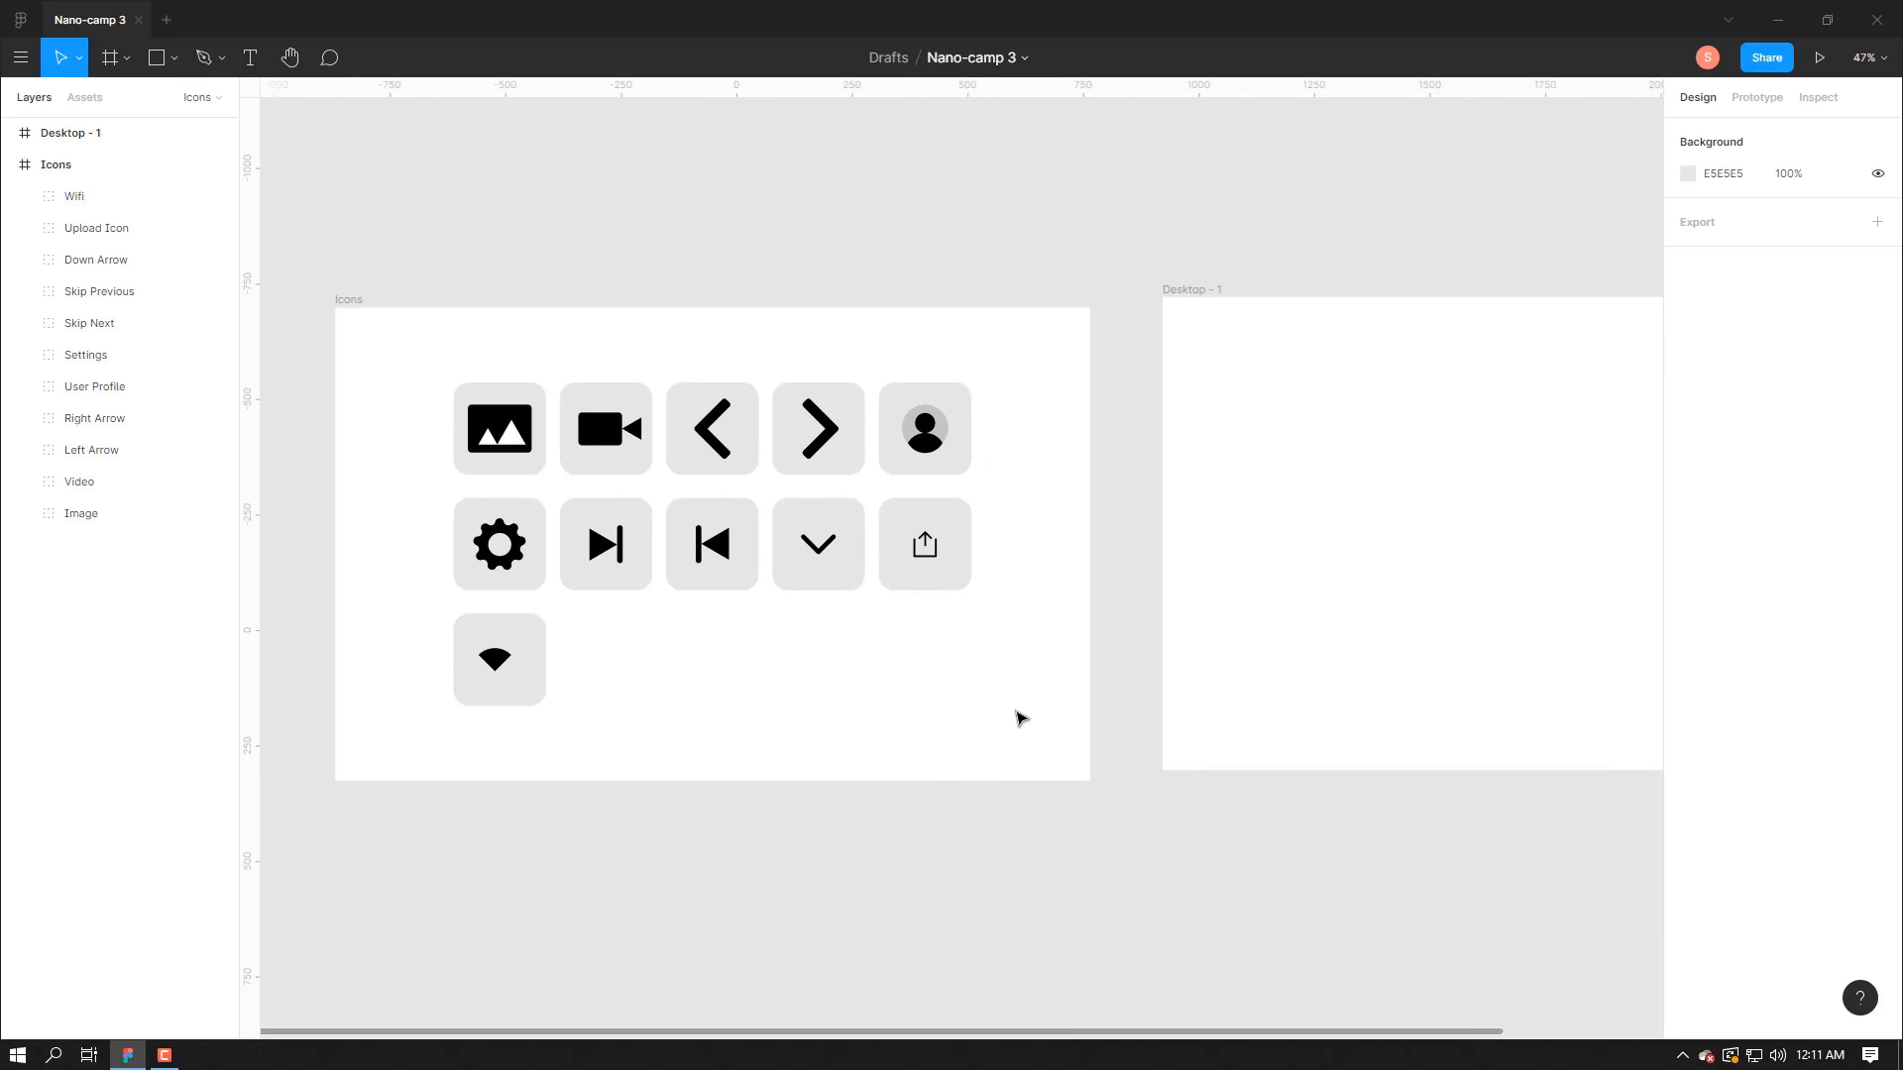